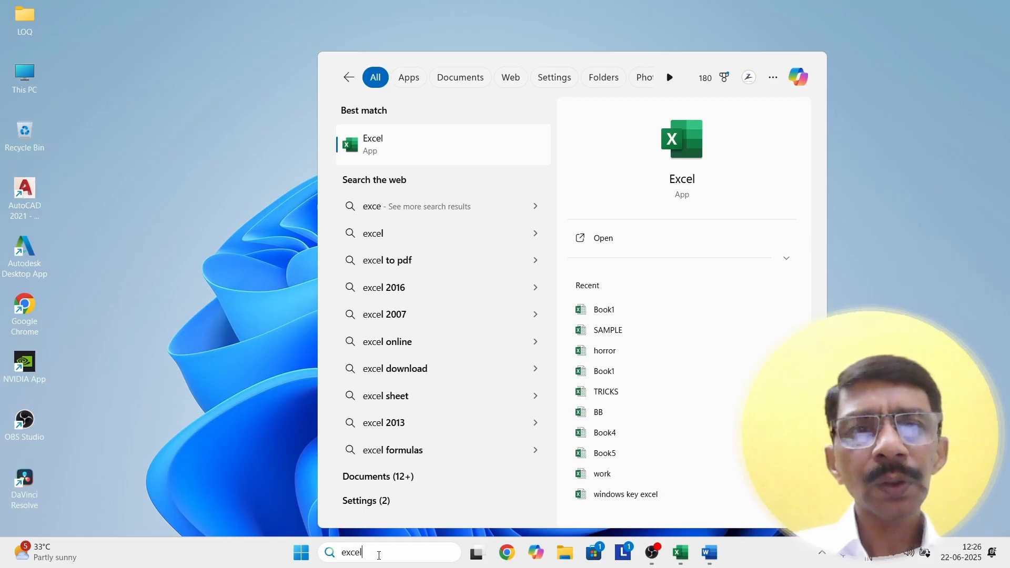
Step: Launch Excel, maximize its window and create a blank workbook, Book2
{"action": "key", "text": "Return"}
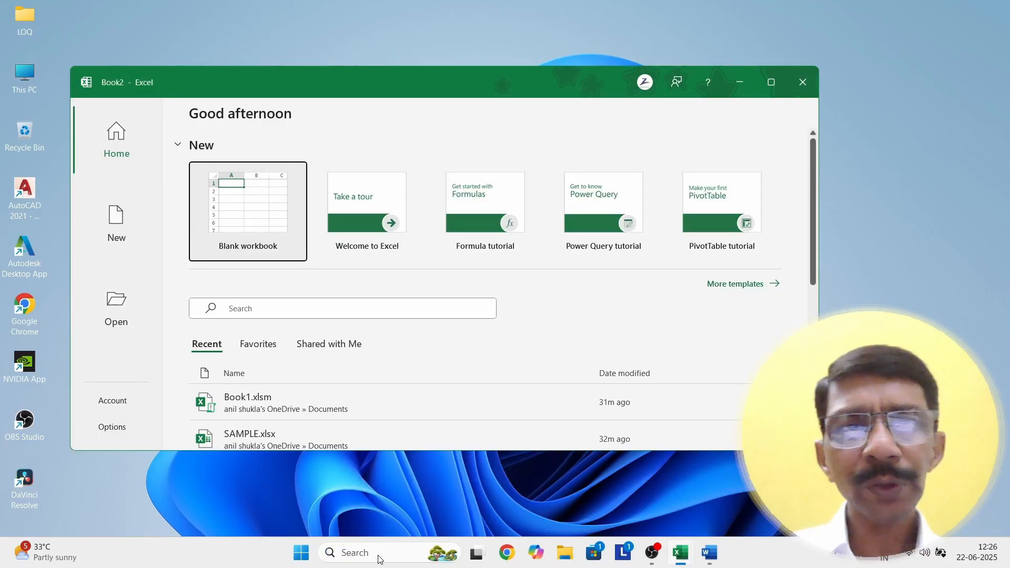
{"action": "left_click", "coordinate": [777, 85]}
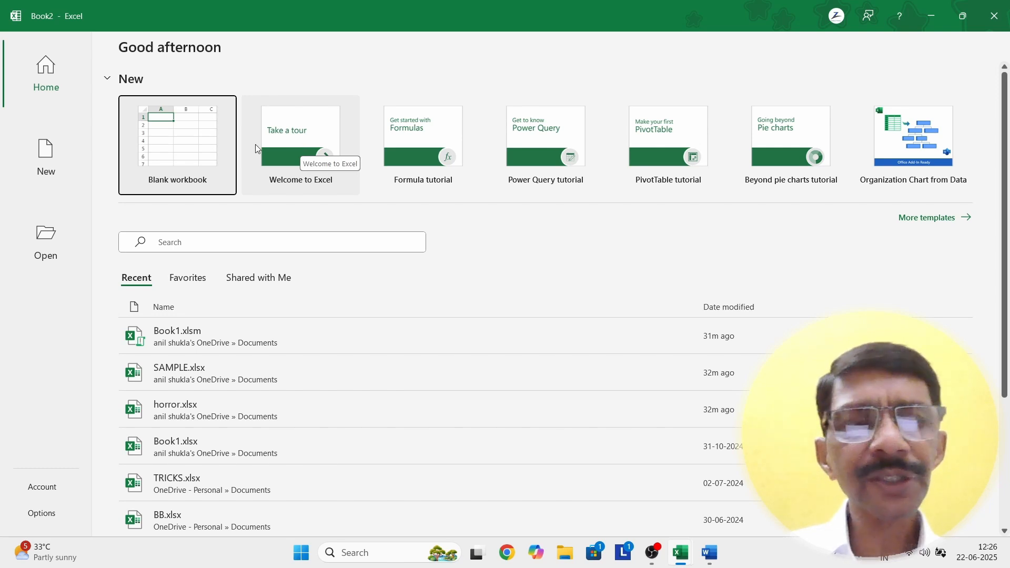
{"action": "left_click", "coordinate": [193, 156]}
{"action": "scroll", "coordinate": [183, 219], "scroll_direction": "up", "scroll_amount": 2}
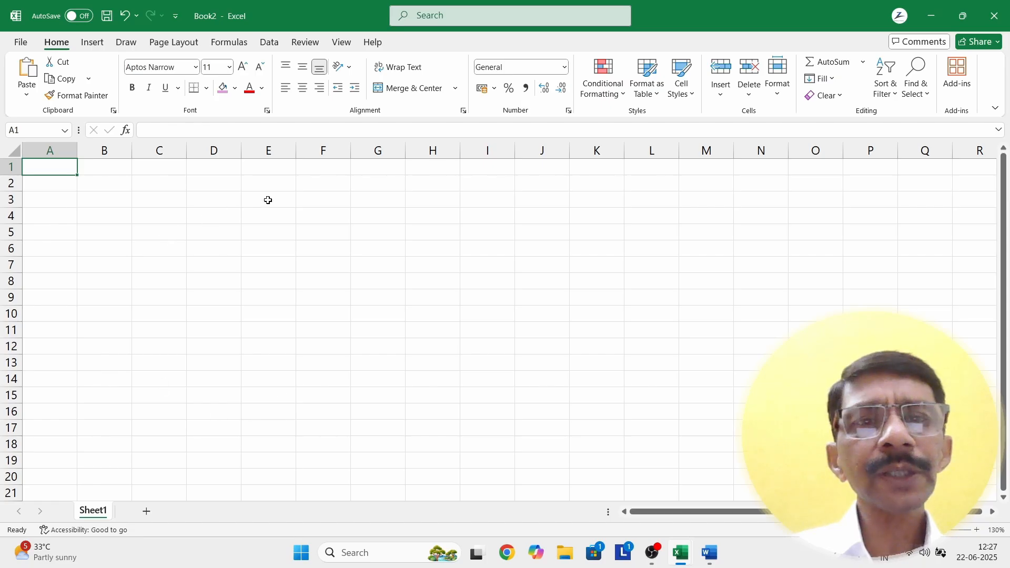
{"action": "left_click", "coordinate": [108, 170]}
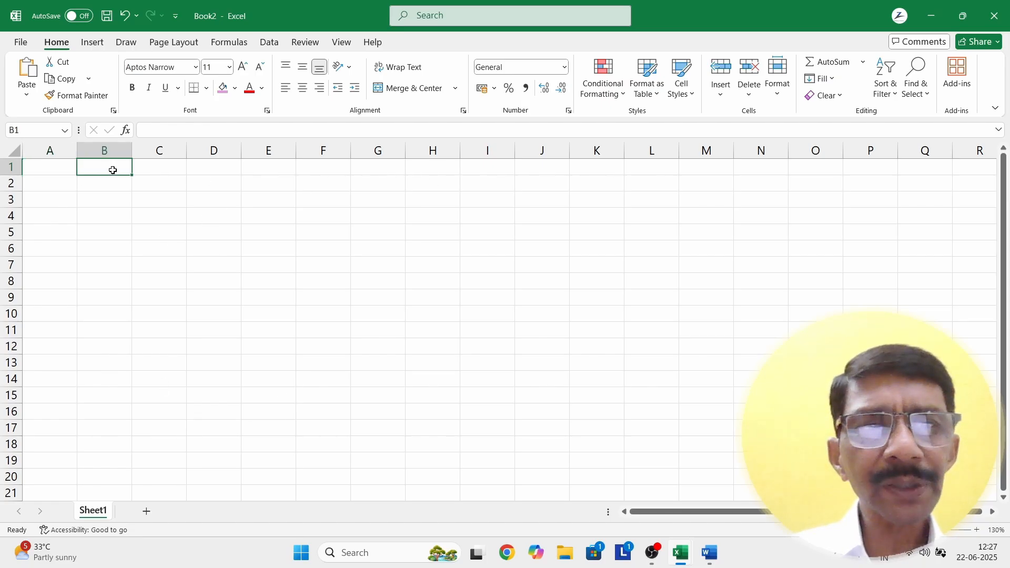
{"action": "left_click", "coordinate": [160, 170]}
{"action": "left_click", "coordinate": [211, 175]}
{"action": "left_click", "coordinate": [278, 170]}
{"action": "left_click", "coordinate": [363, 171]}
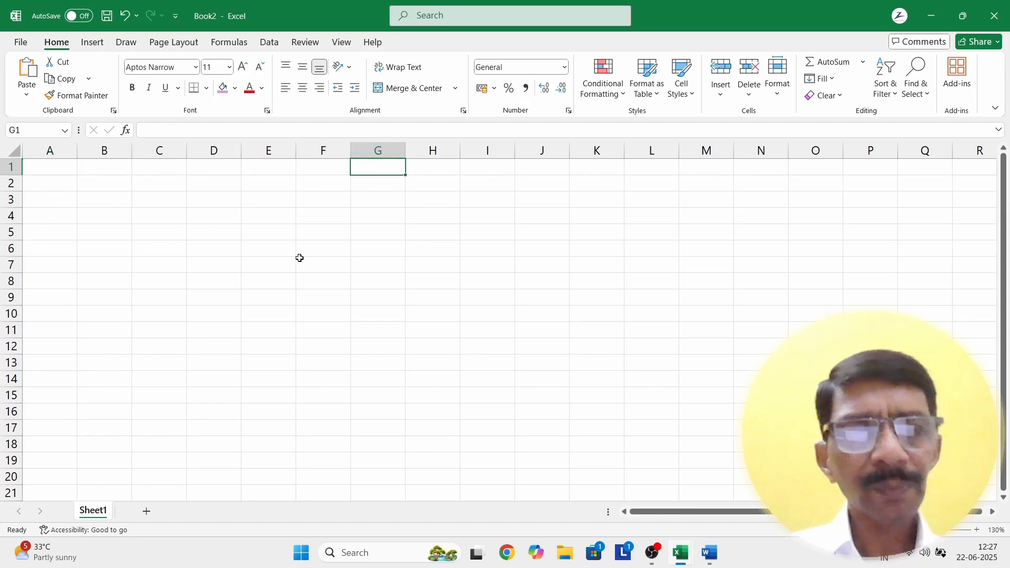
{"action": "scroll", "coordinate": [298, 257], "scroll_direction": "up", "scroll_amount": 4}
{"action": "left_click", "coordinate": [94, 182]}
{"action": "left_click", "coordinate": [148, 182]}
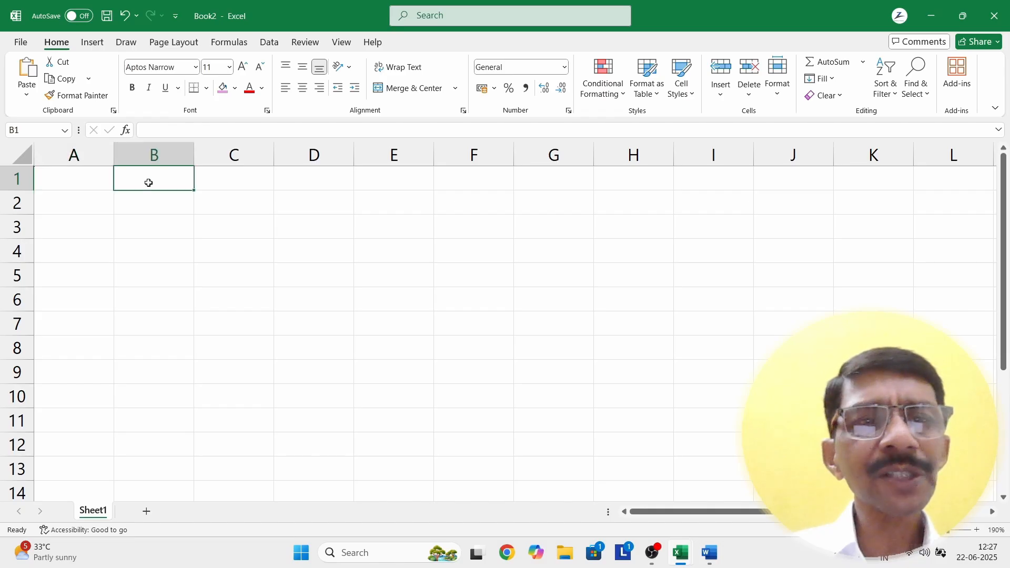
{"action": "left_click", "coordinate": [295, 182]}
{"action": "left_click", "coordinate": [74, 181]}
{"action": "left_click", "coordinate": [81, 151]}
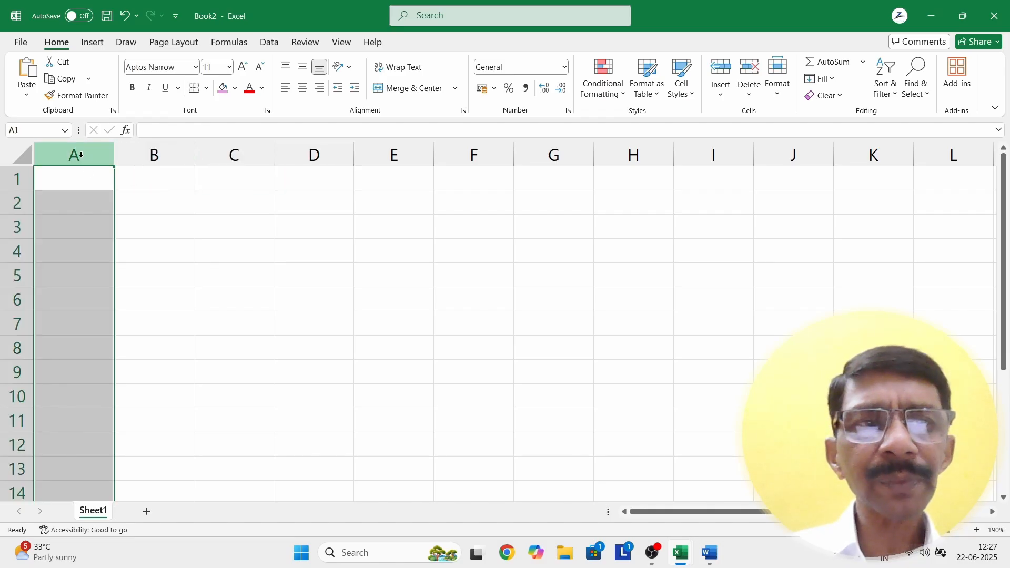
{"action": "left_click", "coordinate": [150, 211]}
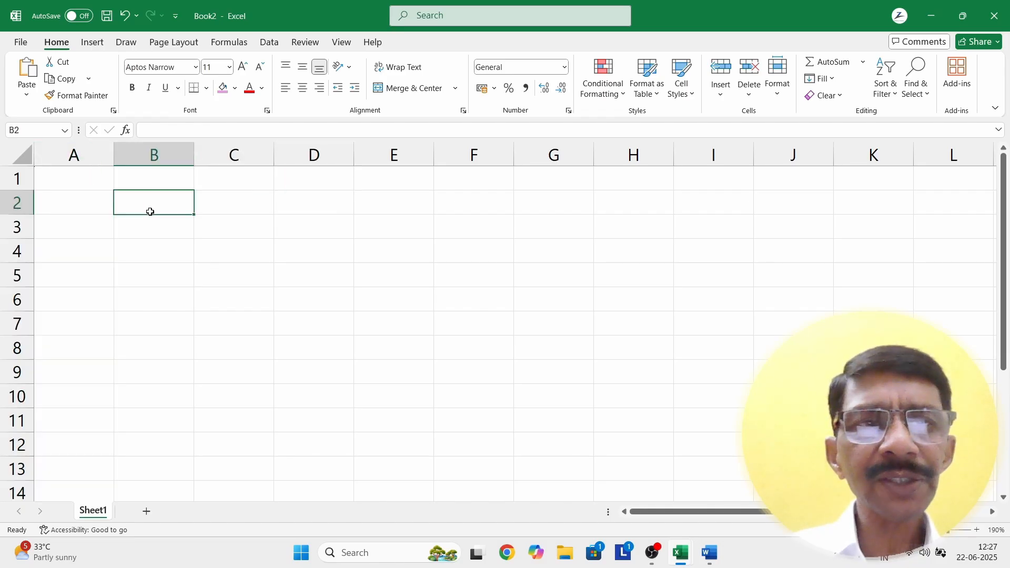
{"action": "left_click", "coordinate": [149, 142]}
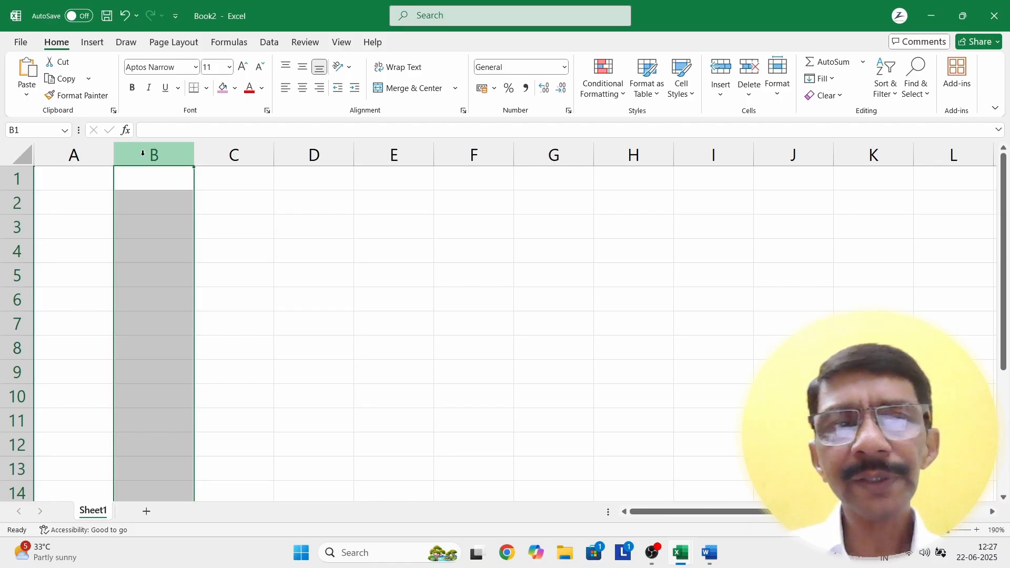
{"action": "left_click", "coordinate": [212, 218]}
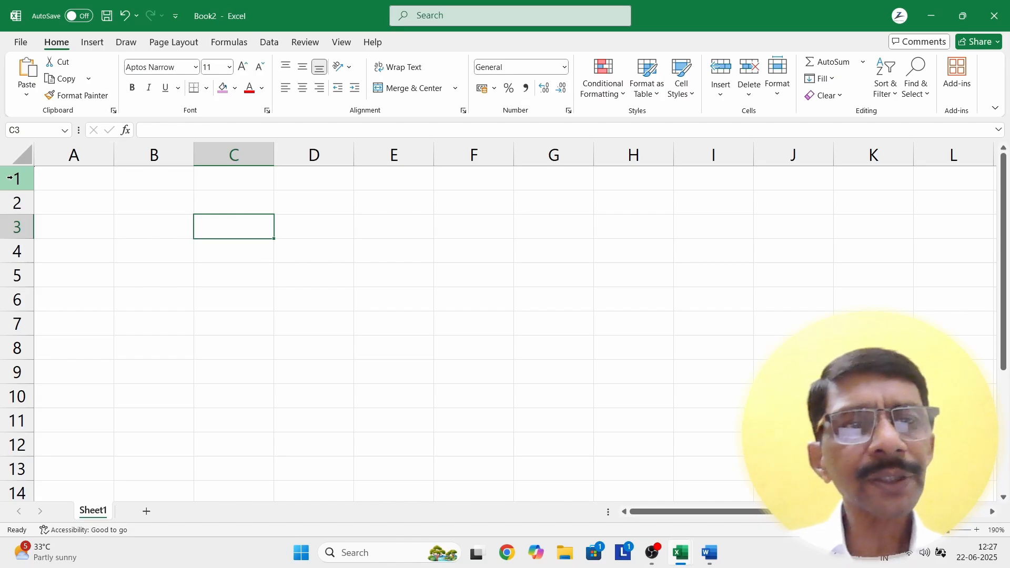
{"action": "left_click", "coordinate": [9, 178]}
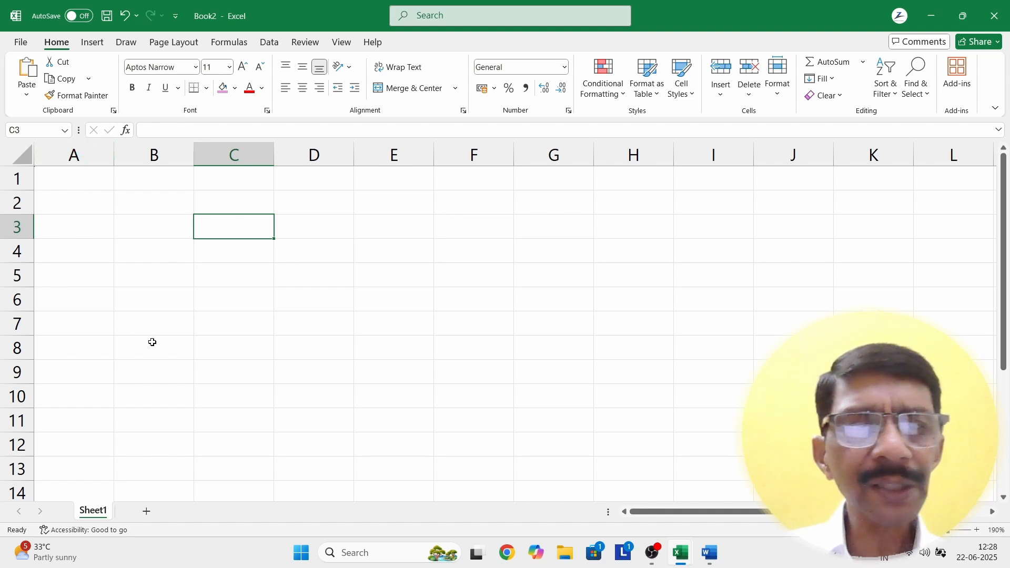
Step: Check the Name Box and select C1, A1, C1:C10, B1:B10 and C6, then bring up Book1
{"action": "left_click", "coordinate": [213, 182]}
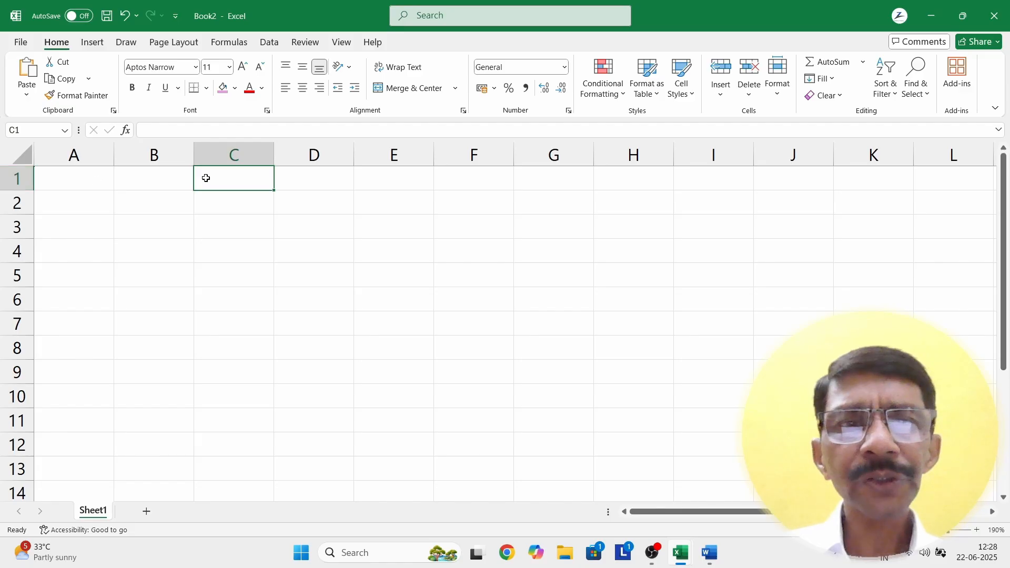
{"action": "left_click", "coordinate": [35, 130]}
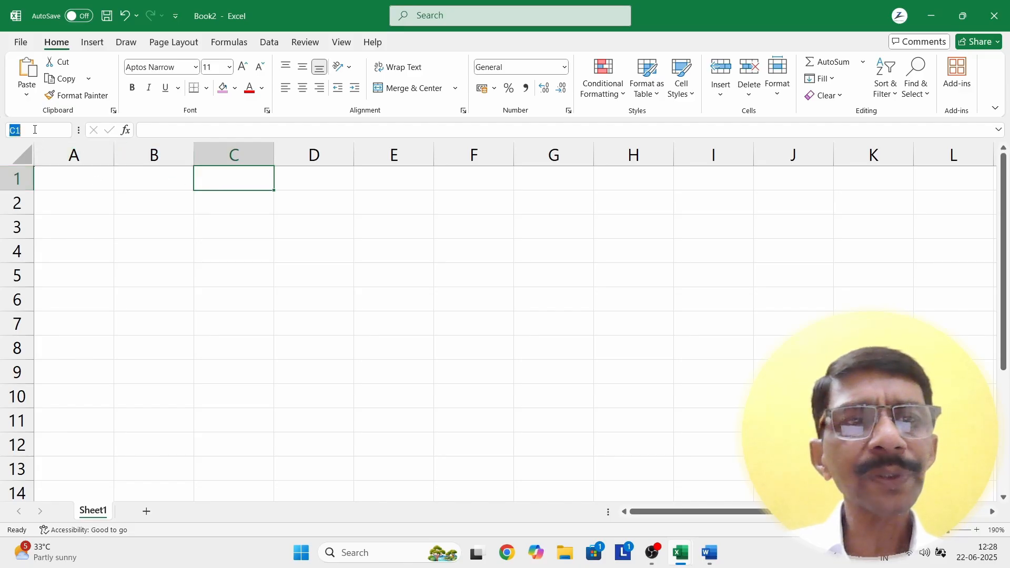
{"action": "left_click", "coordinate": [35, 129]}
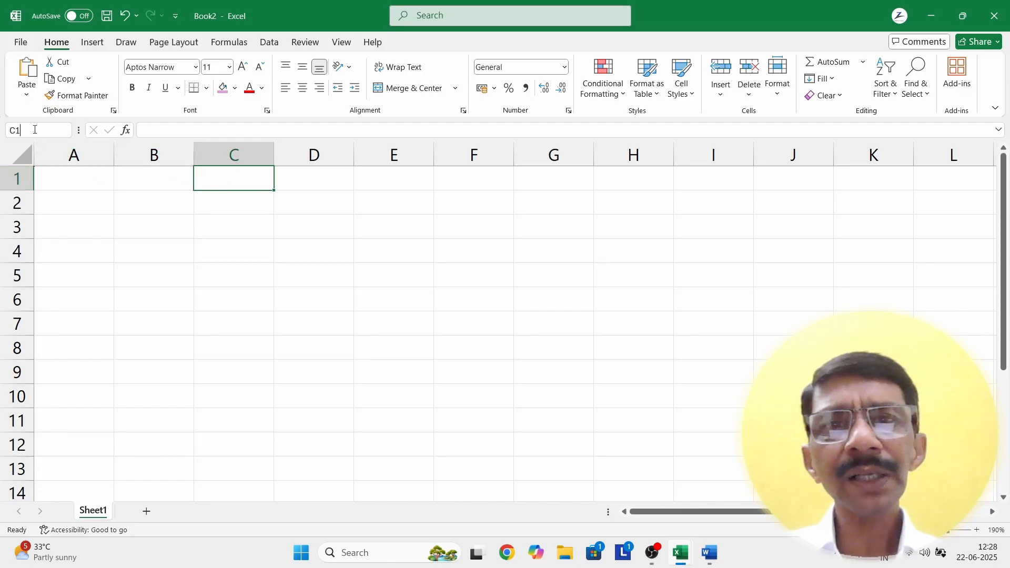
{"action": "left_click", "coordinate": [88, 223]}
{"action": "left_click", "coordinate": [74, 169]}
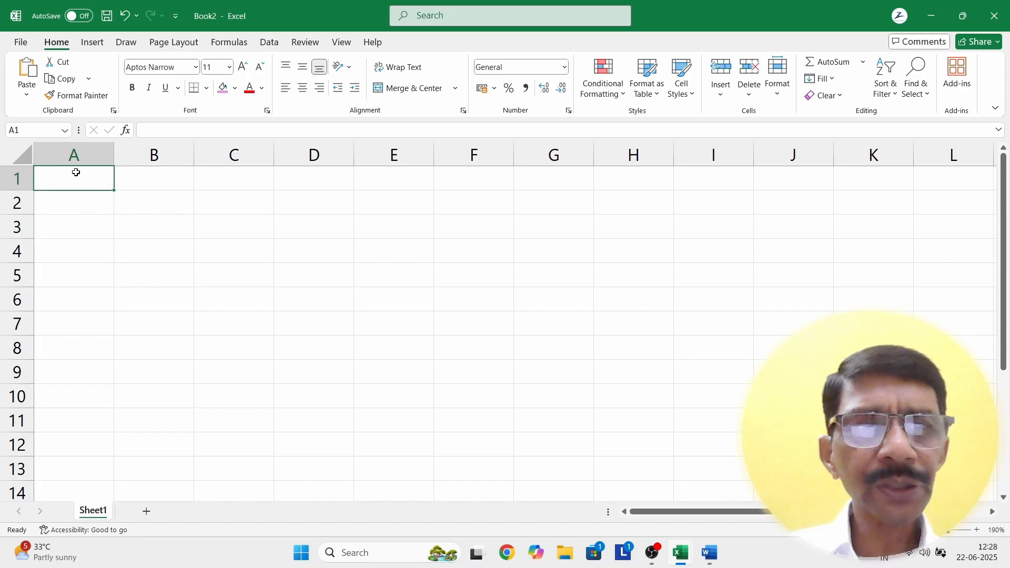
{"action": "left_click_drag", "start_coordinate": [243, 171], "coordinate": [237, 397]}
{"action": "left_click_drag", "start_coordinate": [151, 169], "coordinate": [147, 393]}
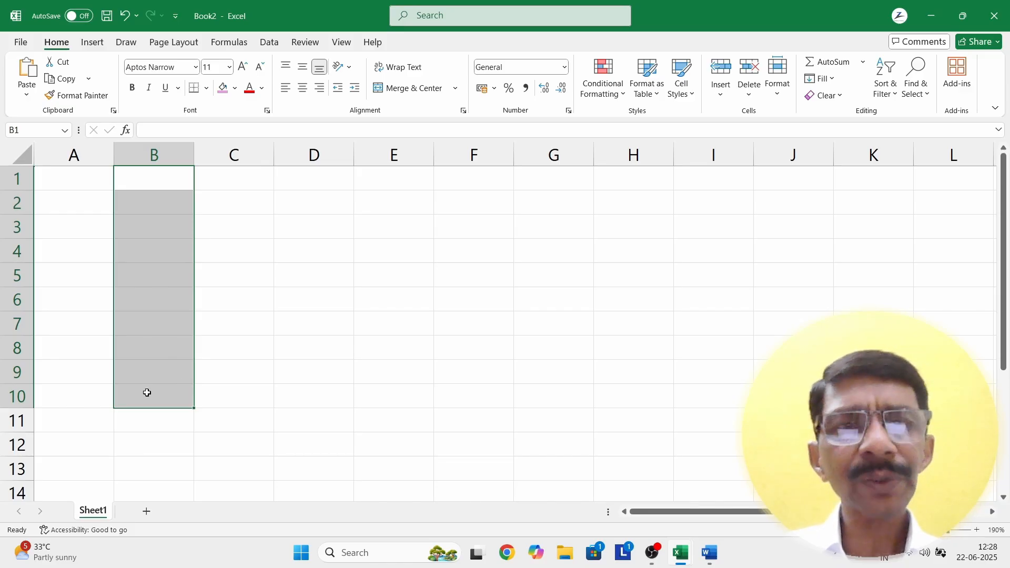
{"action": "left_click", "coordinate": [230, 299]}
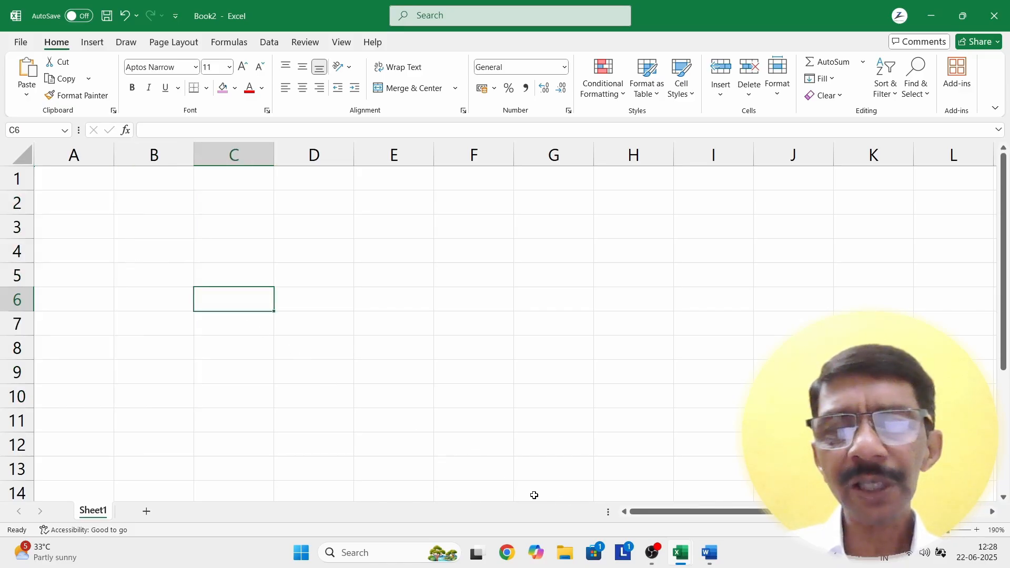
{"action": "mouse_move", "coordinate": [682, 551]}
{"action": "left_click", "coordinate": [600, 479]}
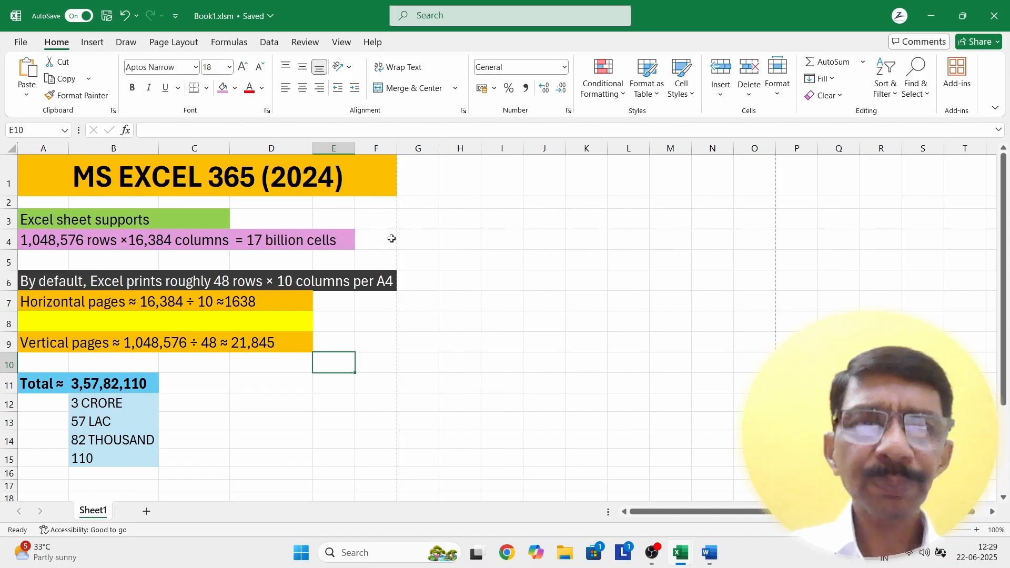
Step: Scroll through Book1's page-count facts, then return to the blank Book2 workbook
{"action": "scroll", "coordinate": [471, 283], "scroll_direction": "down", "scroll_amount": 1}
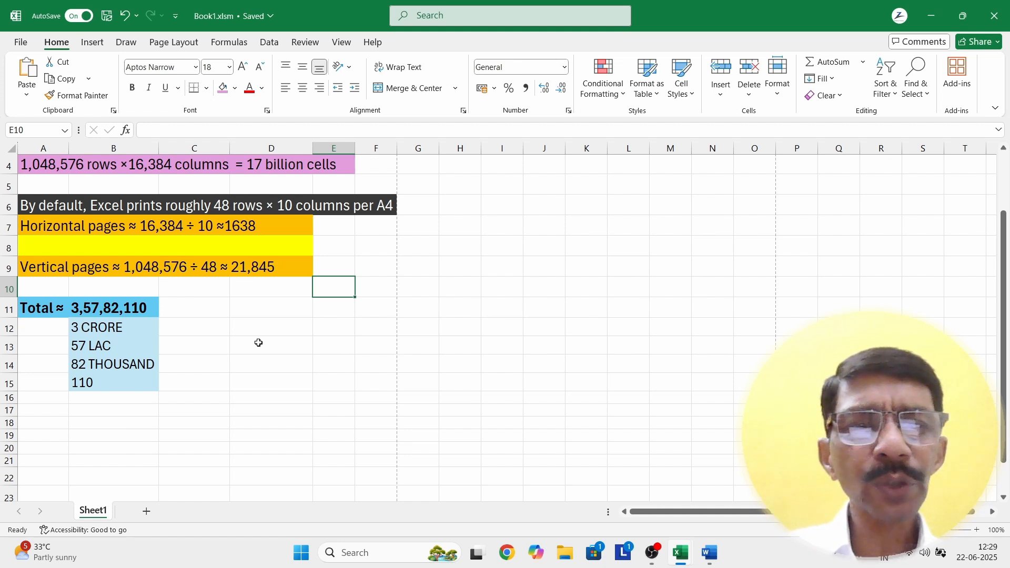
{"action": "scroll", "coordinate": [231, 342], "scroll_direction": "down", "scroll_amount": 6}
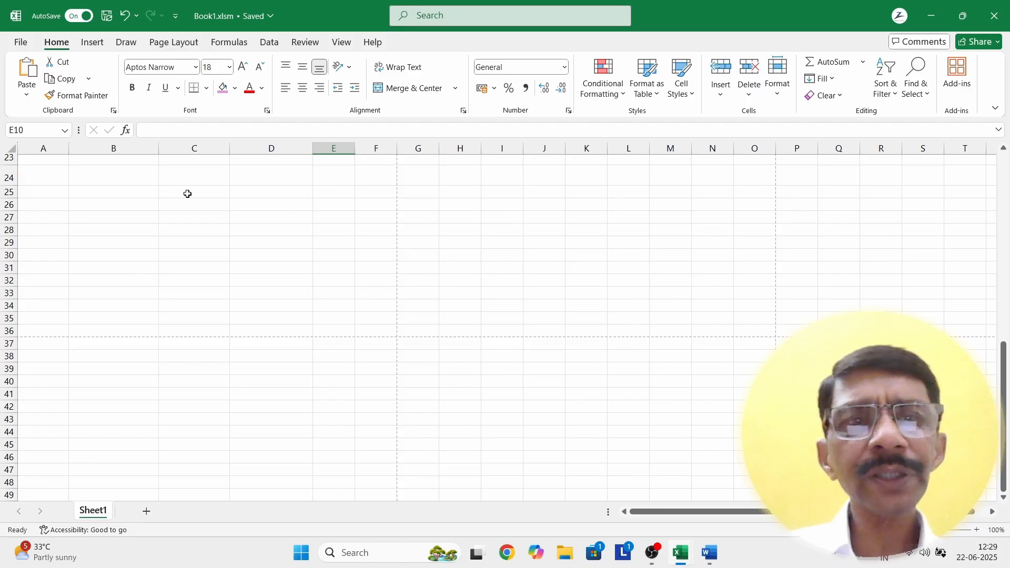
{"action": "scroll", "coordinate": [157, 236], "scroll_direction": "up", "scroll_amount": 3}
{"action": "scroll", "coordinate": [157, 235], "scroll_direction": "up", "scroll_amount": 5}
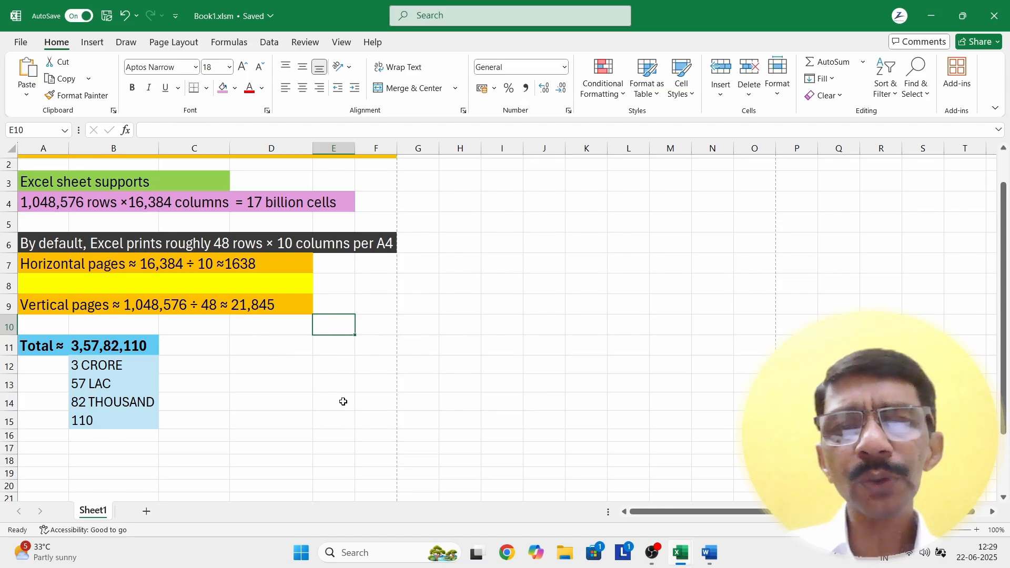
{"action": "left_click", "coordinate": [704, 497]}
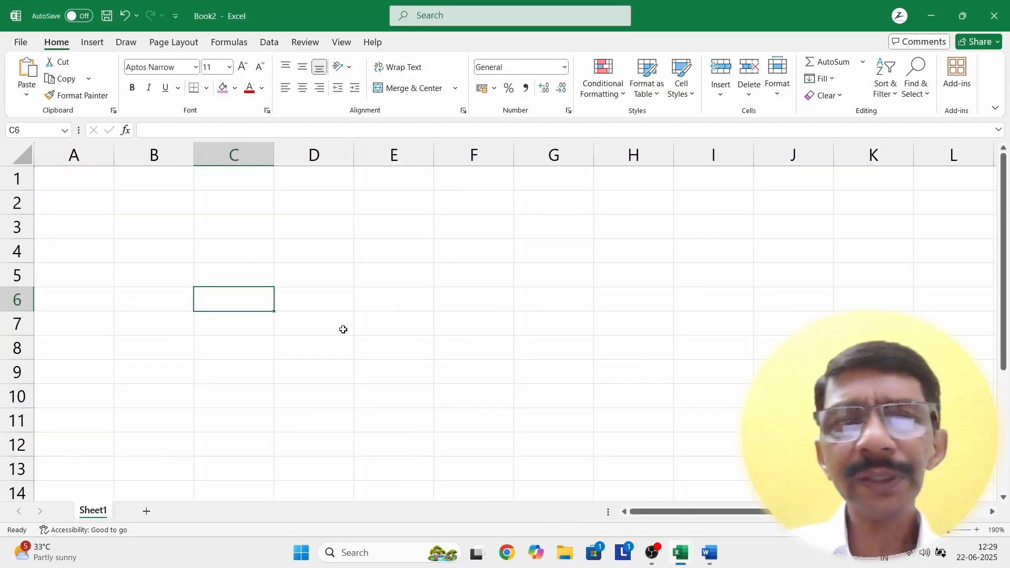
{"action": "scroll", "coordinate": [339, 317], "scroll_direction": "down", "scroll_amount": 2}
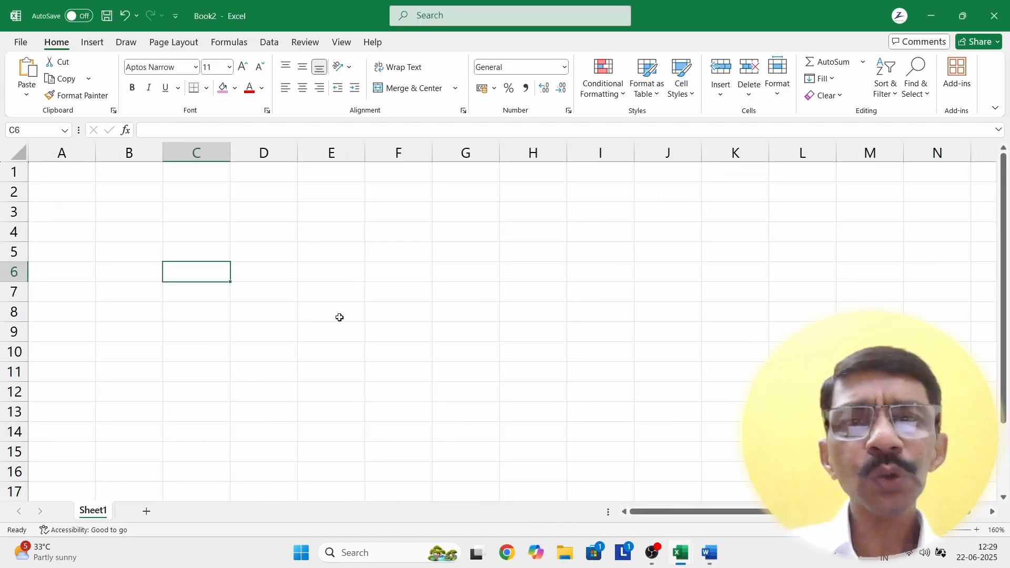
{"action": "scroll", "coordinate": [339, 318], "scroll_direction": "down", "scroll_amount": 1}
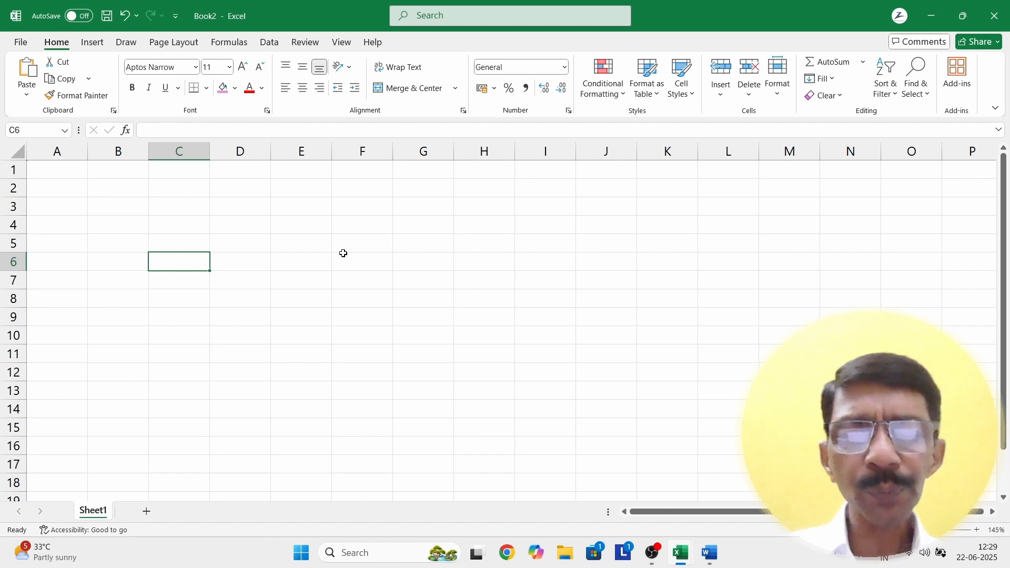
{"action": "key", "text": "ctrl+p"}
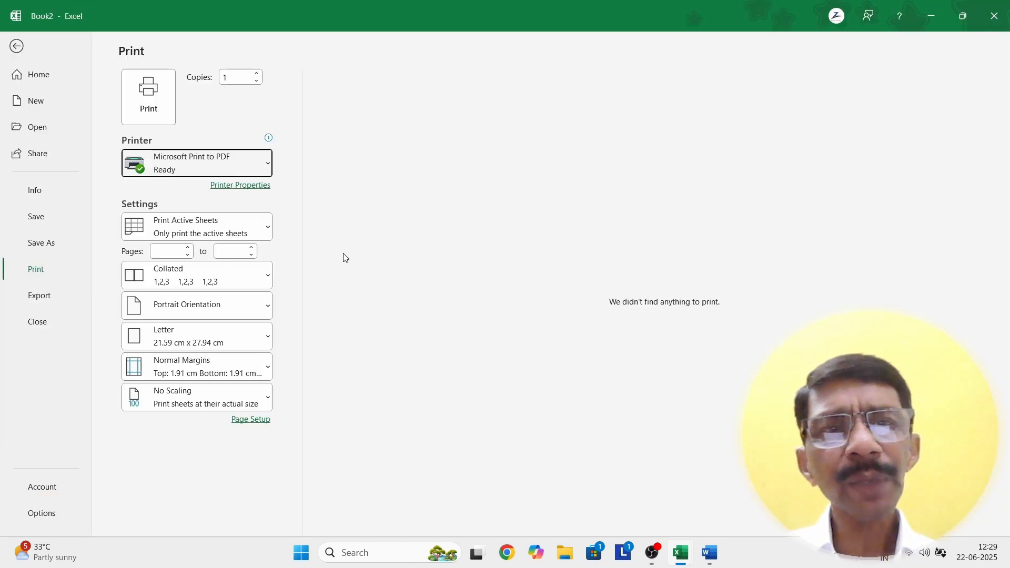
{"action": "left_click", "coordinate": [16, 46]}
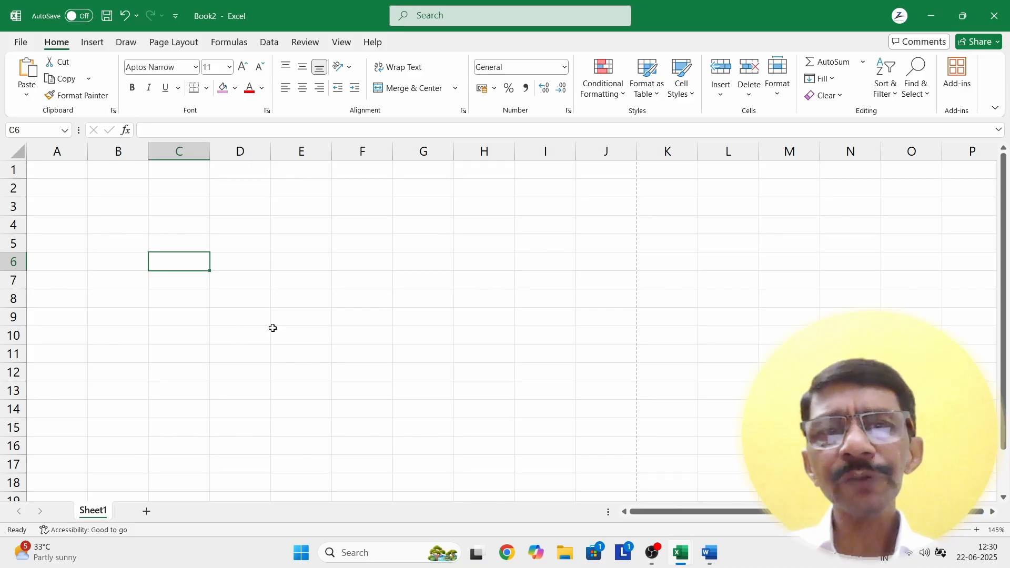
Step: Switch to the Book1 workbook and select cell C13
{"action": "scroll", "coordinate": [258, 327], "scroll_direction": "down", "scroll_amount": 13}
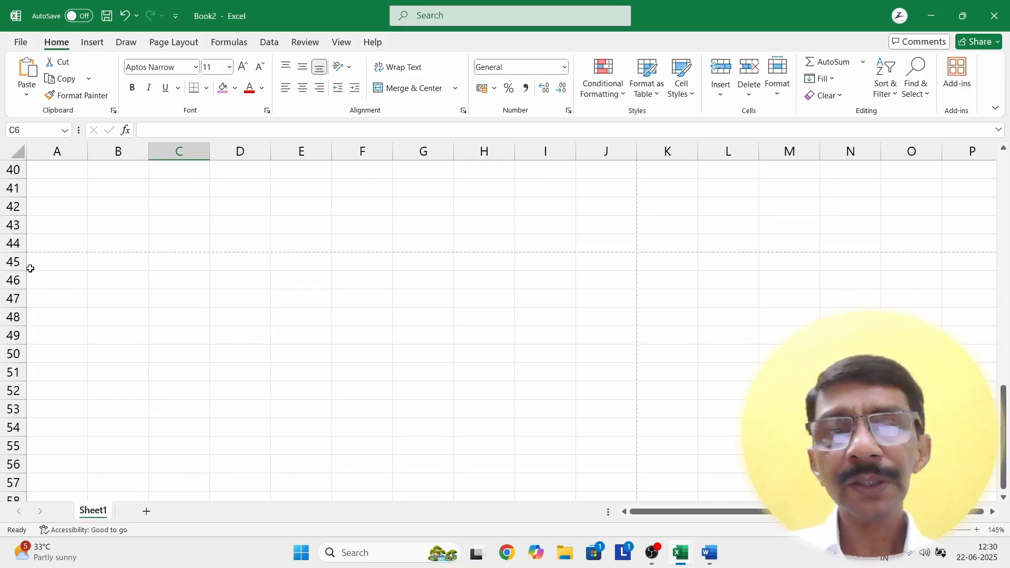
{"action": "scroll", "coordinate": [86, 242], "scroll_direction": "up", "scroll_amount": 9}
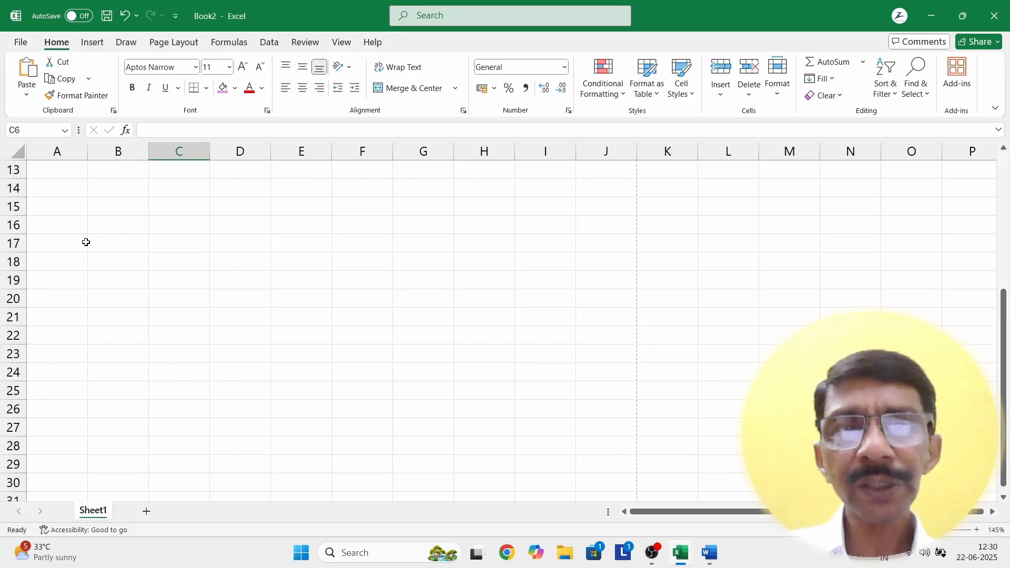
{"action": "scroll", "coordinate": [86, 242], "scroll_direction": "up", "scroll_amount": 4}
{"action": "mouse_move", "coordinate": [679, 557]}
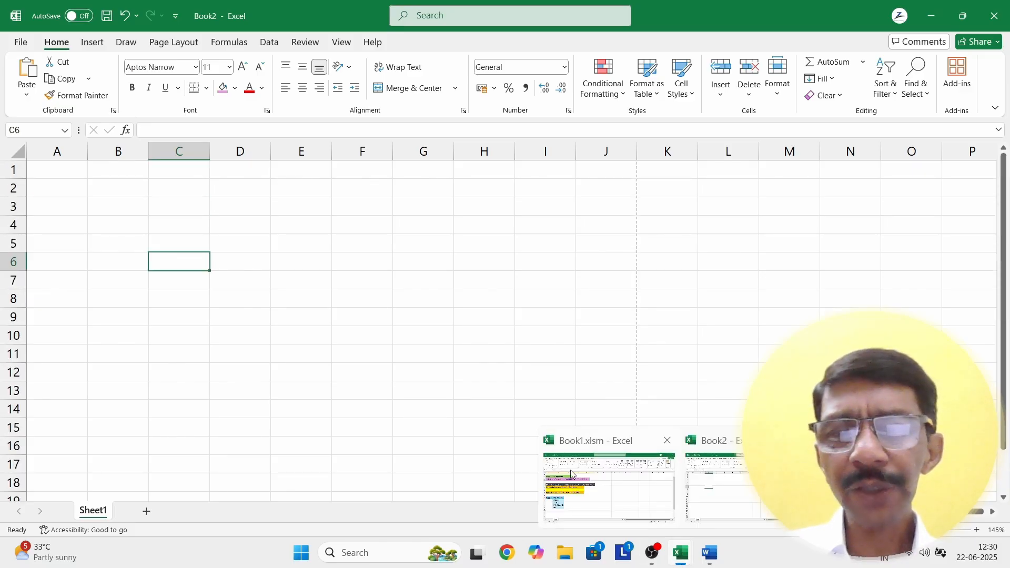
{"action": "left_click", "coordinate": [571, 473]}
{"action": "left_click", "coordinate": [191, 378]}
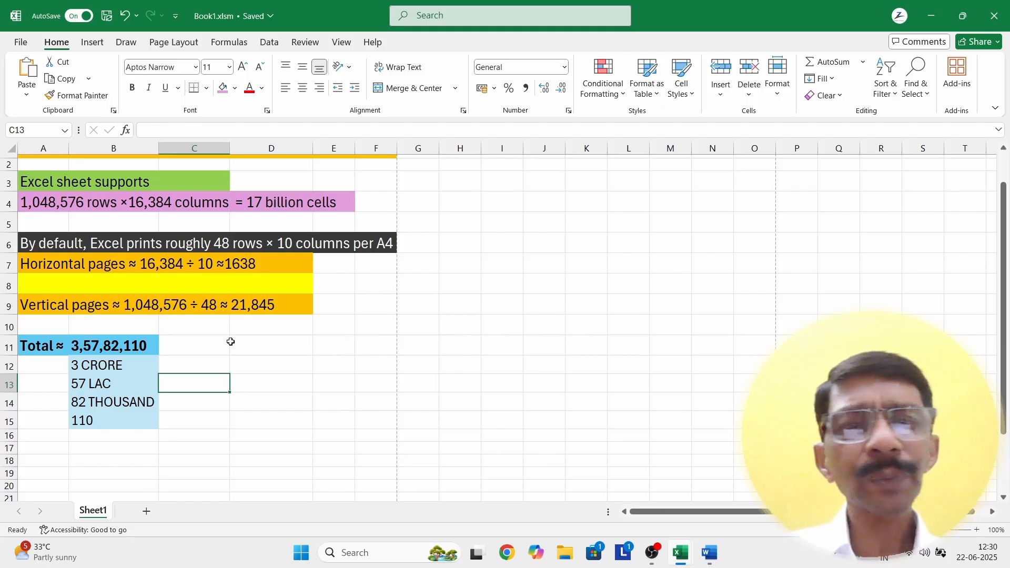
Step: Look over the empty Book2 workbook, then go back to Book1
{"action": "mouse_move", "coordinate": [680, 553]}
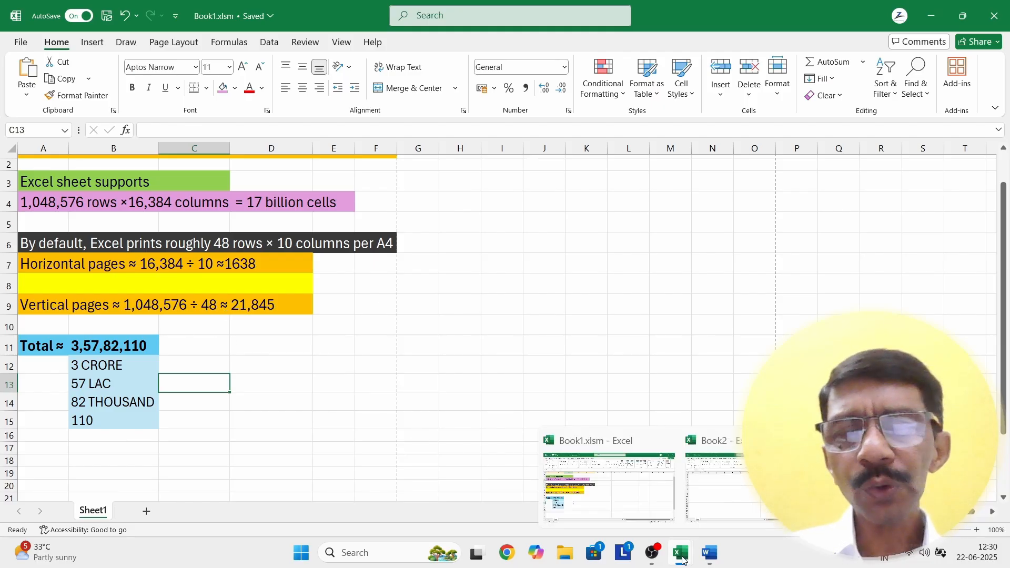
{"action": "left_click", "coordinate": [714, 496]}
{"action": "scroll", "coordinate": [157, 312], "scroll_direction": "down", "scroll_amount": 9}
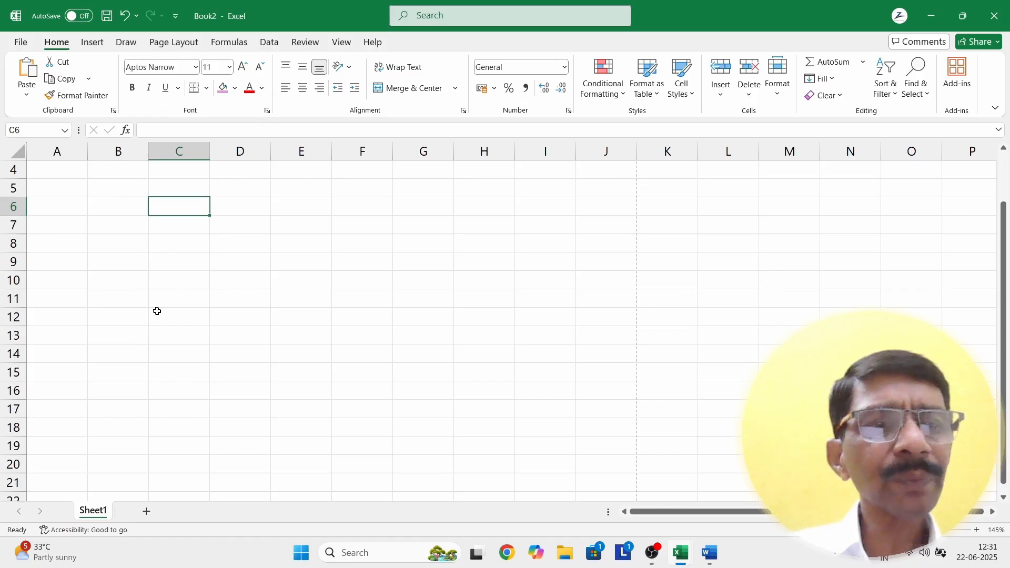
{"action": "scroll", "coordinate": [156, 311], "scroll_direction": "down", "scroll_amount": 1}
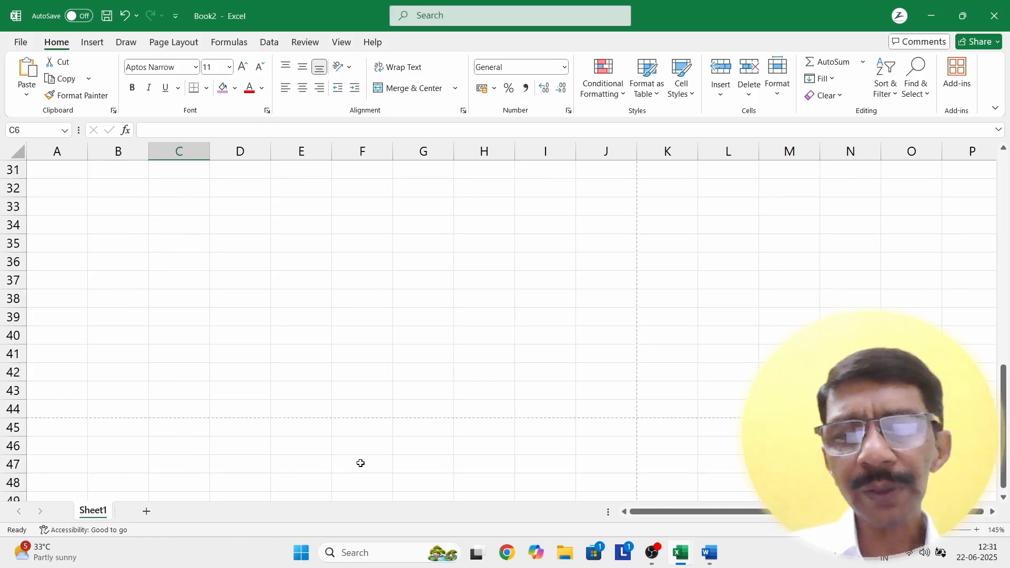
{"action": "mouse_move", "coordinate": [680, 553]}
{"action": "left_click", "coordinate": [575, 494]}
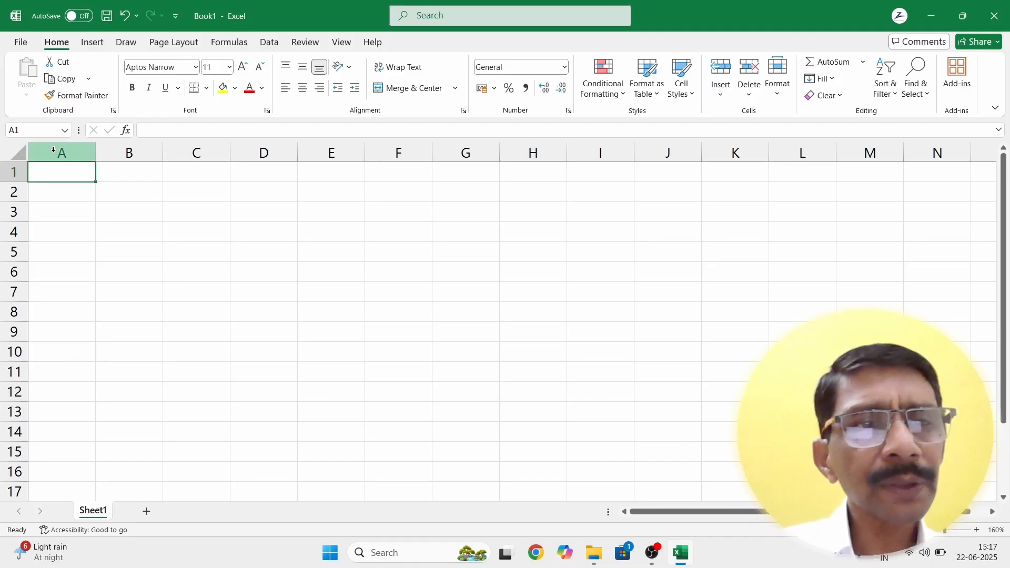
Step: Move through cells down column A to A6 and along row 6 to G6
{"action": "left_click", "coordinate": [58, 208]}
{"action": "left_click", "coordinate": [59, 234]}
{"action": "left_click", "coordinate": [56, 279]}
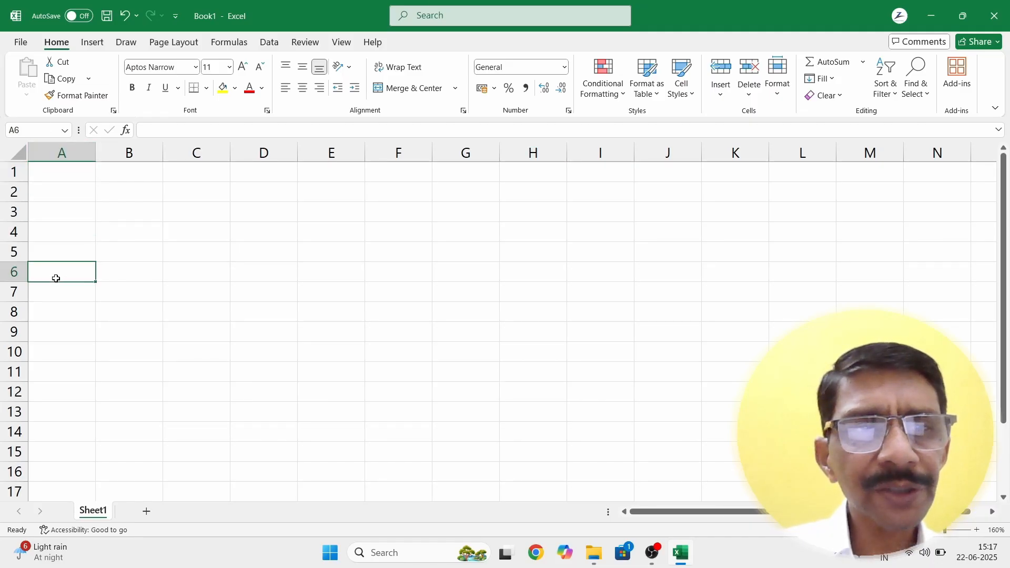
{"action": "left_click", "coordinate": [163, 279]}
{"action": "left_click", "coordinate": [274, 278]}
{"action": "left_click", "coordinate": [362, 279]}
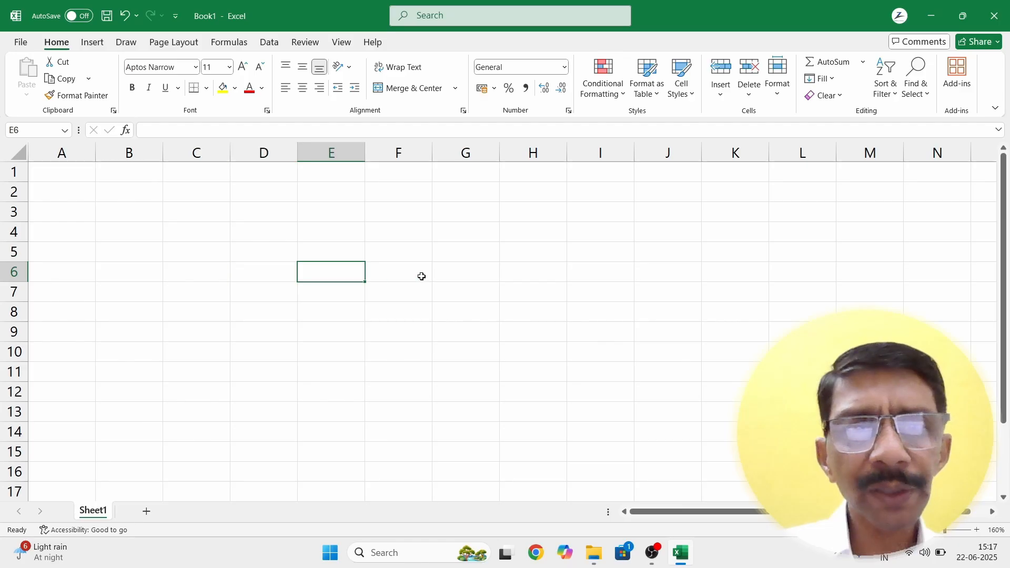
{"action": "left_click", "coordinate": [421, 276]}
{"action": "left_click", "coordinate": [471, 272]}
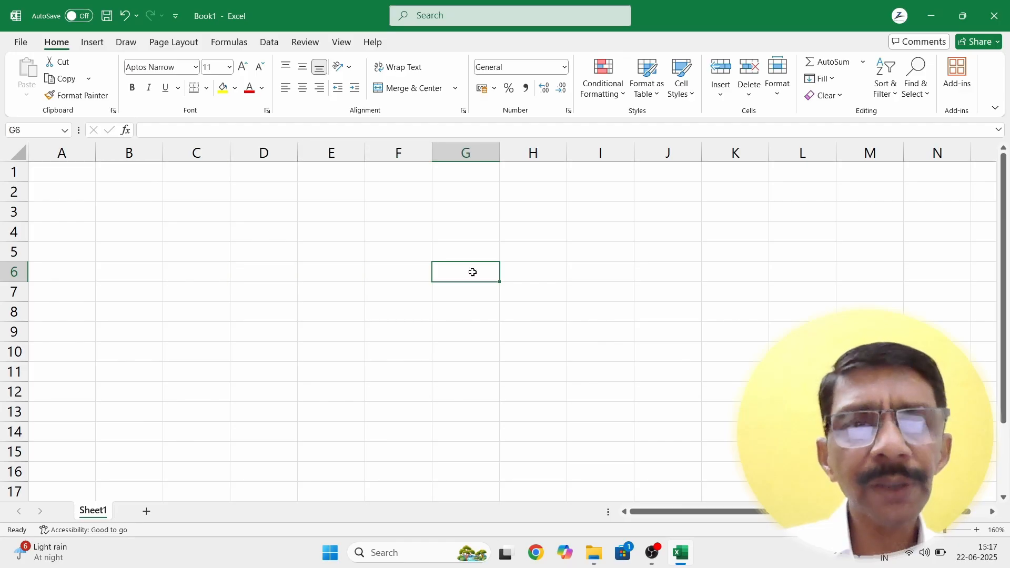
Step: Enter the headings sno., product name and model in A1:C1
{"action": "left_click", "coordinate": [57, 175]}
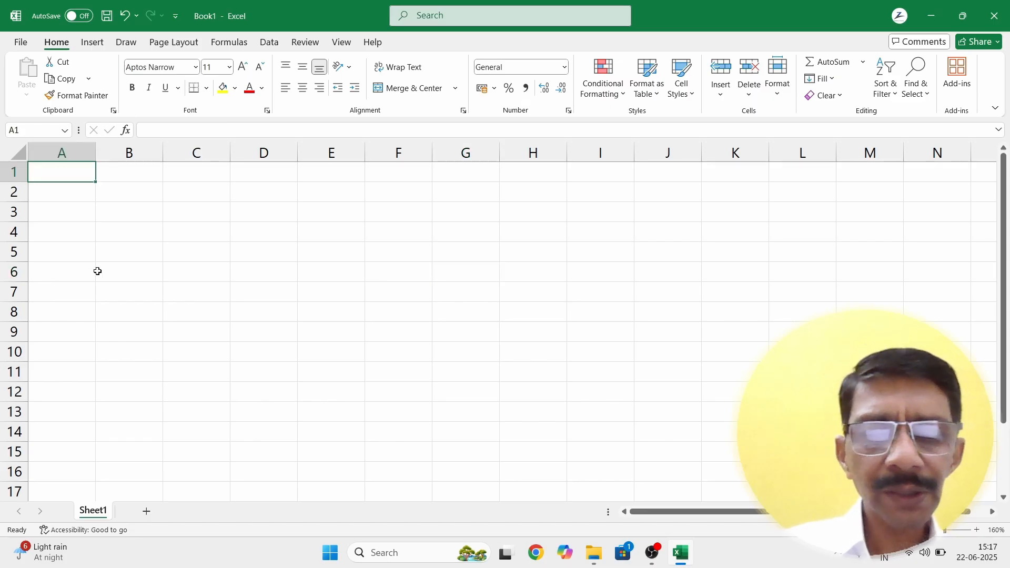
{"action": "type", "text": "sno."}
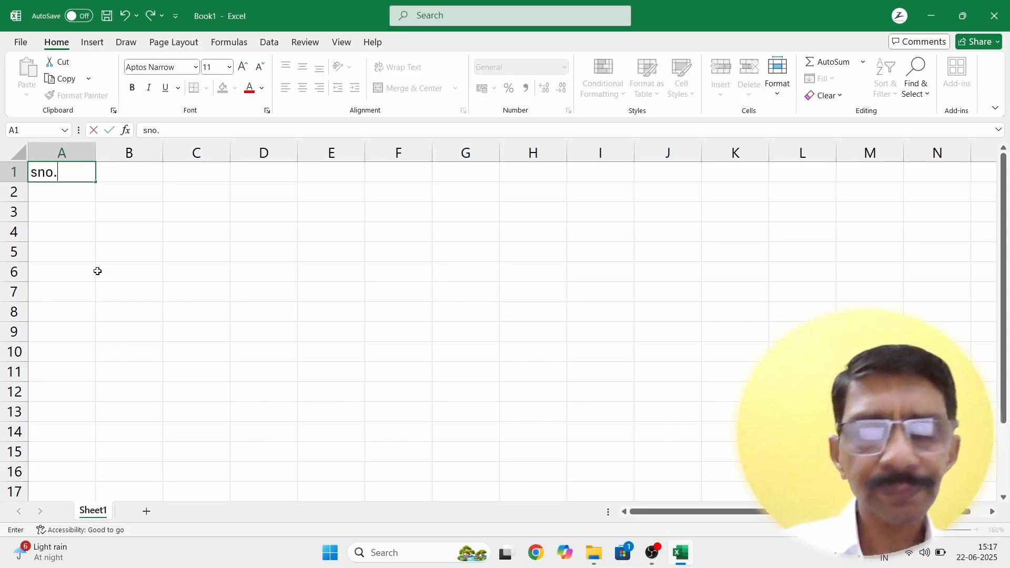
{"action": "key", "text": "Tab"}
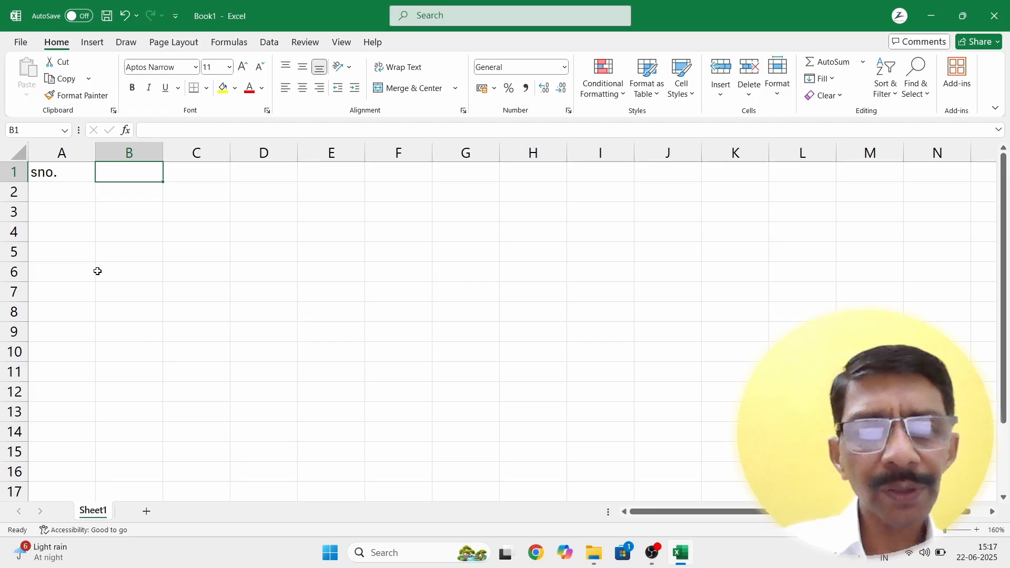
{"action": "type", "text": "product "}
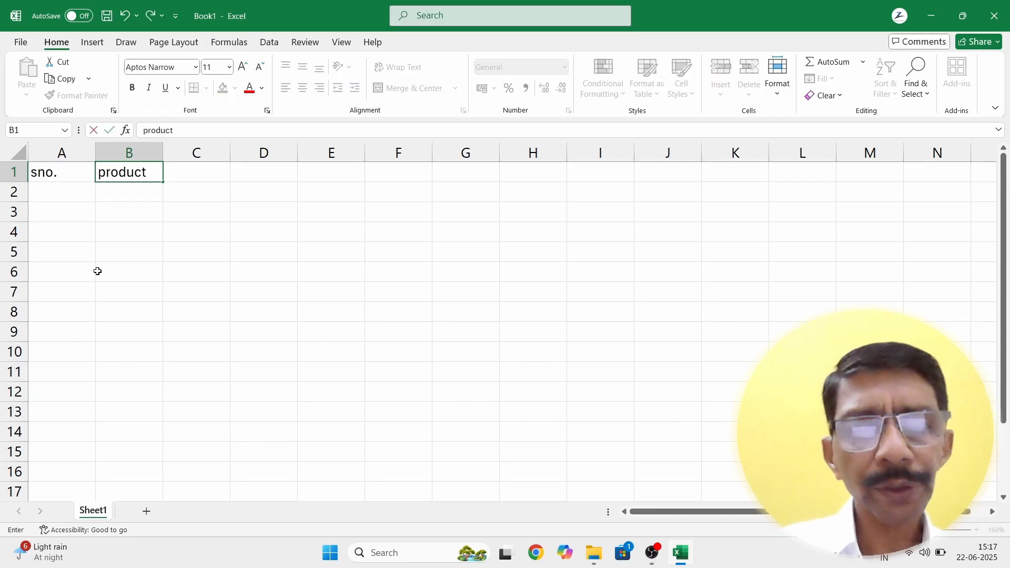
{"action": "type", "text": "name"}
{"action": "key", "text": "Tab"}
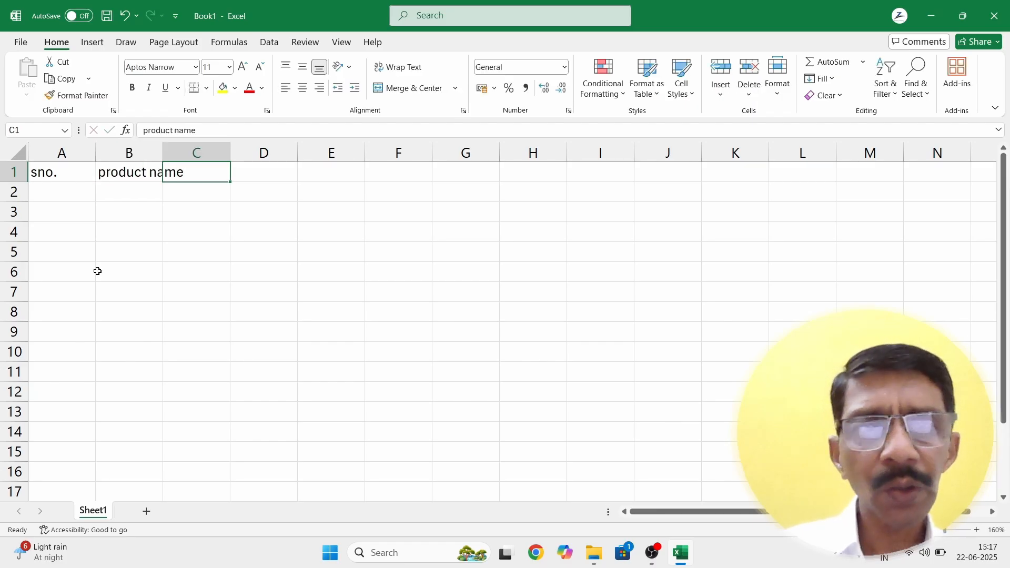
{"action": "type", "text": "m"}
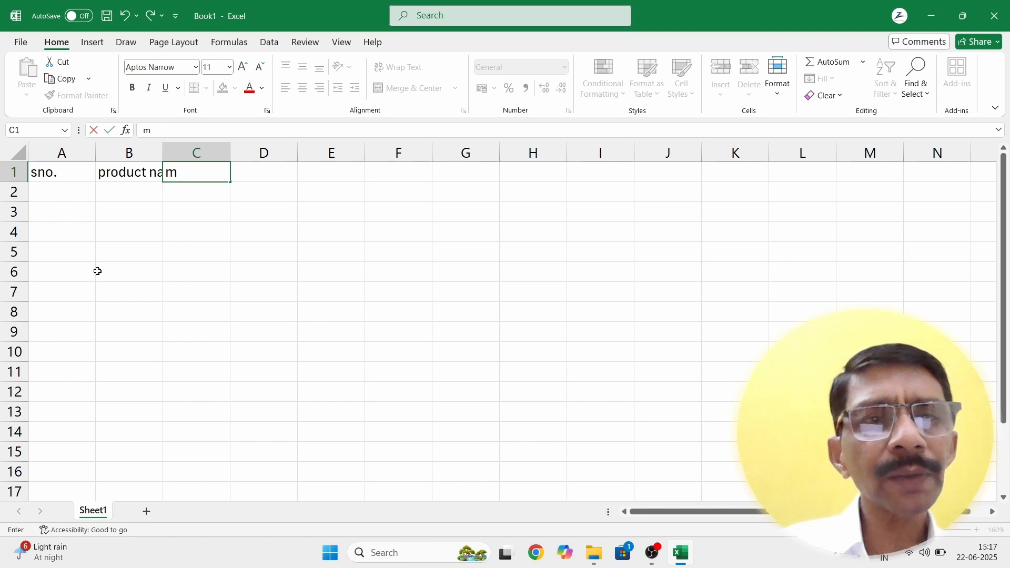
{"action": "type", "text": "odel"}
{"action": "key", "text": "Tab"}
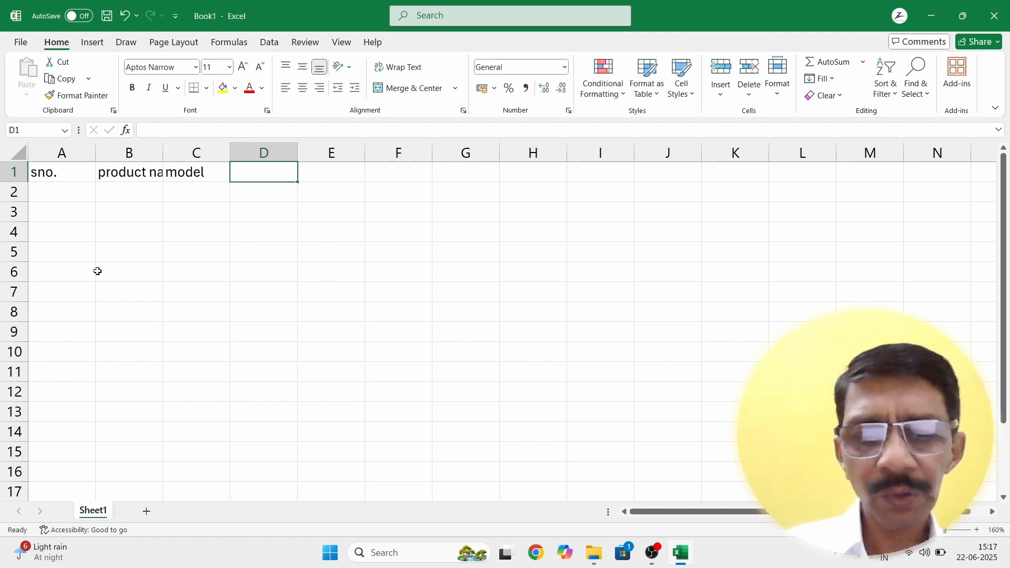
Step: Add the headings qty in D1 and price in E1
{"action": "type", "text": "p"}
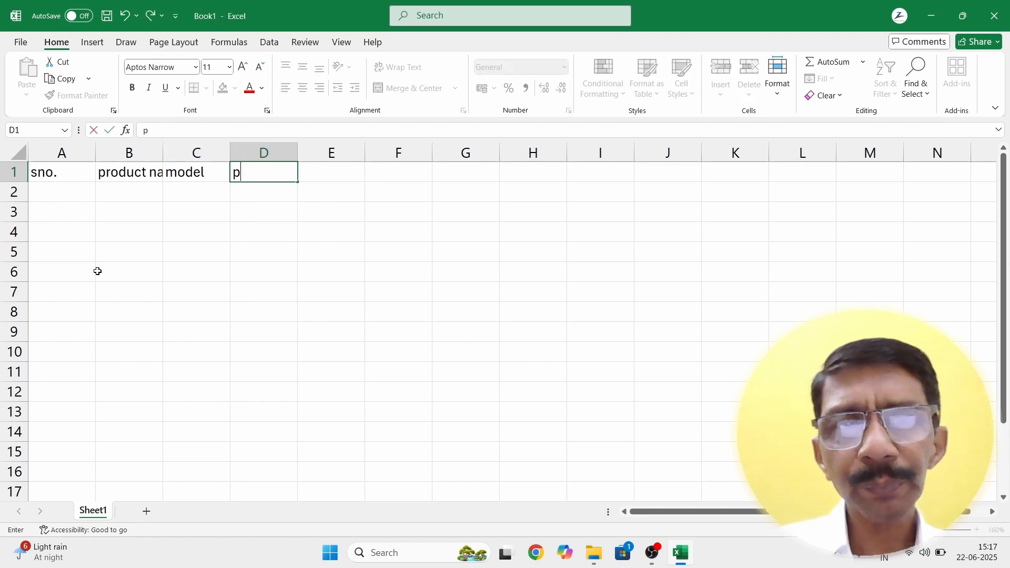
{"action": "type", "text": "ri"}
{"action": "key", "text": "BackSpace"}
{"action": "key", "text": "BackSpace"}
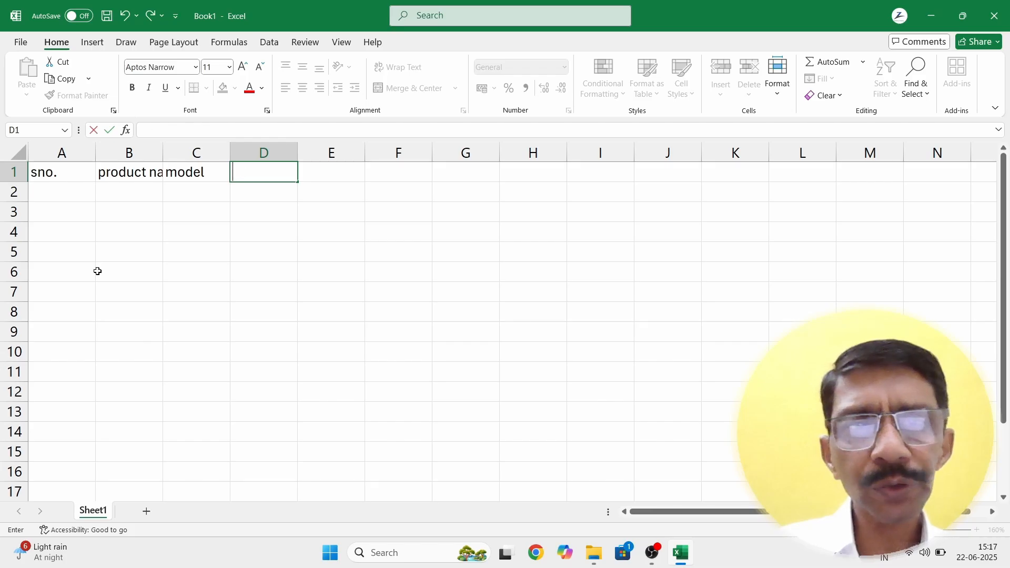
{"action": "type", "text": "qty"}
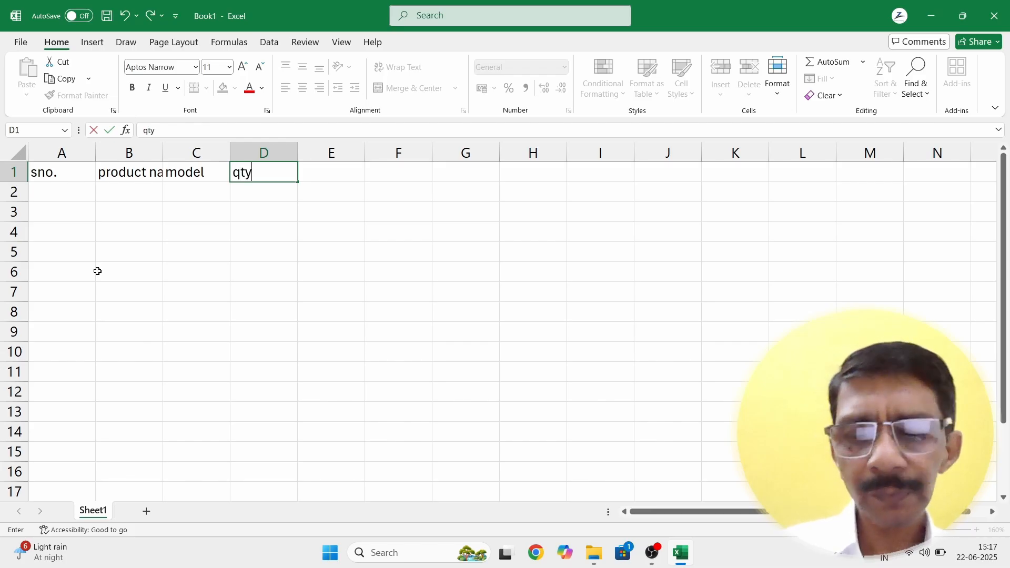
{"action": "key", "text": "Tab"}
{"action": "type", "text": "price"}
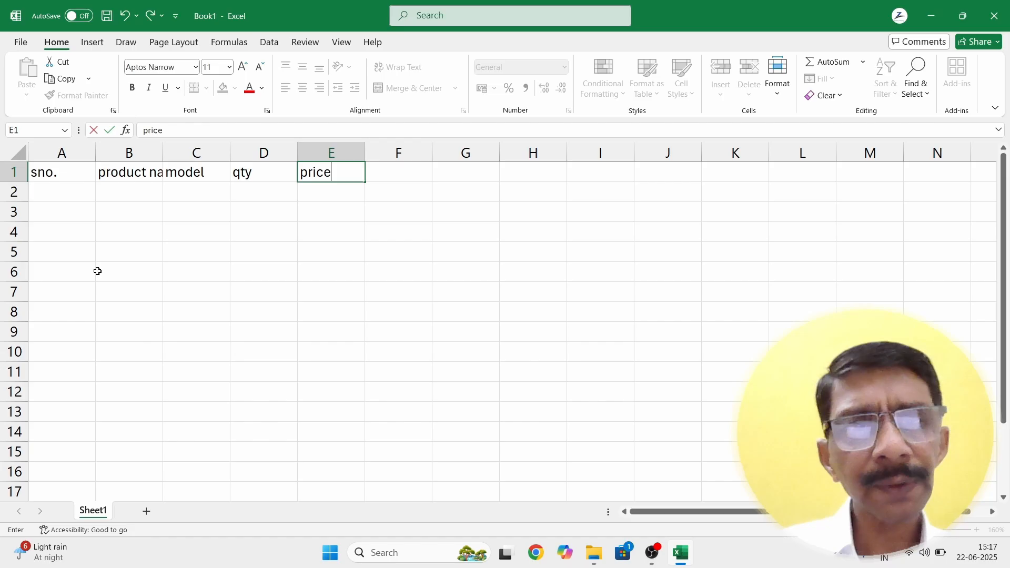
{"action": "key", "text": "Return"}
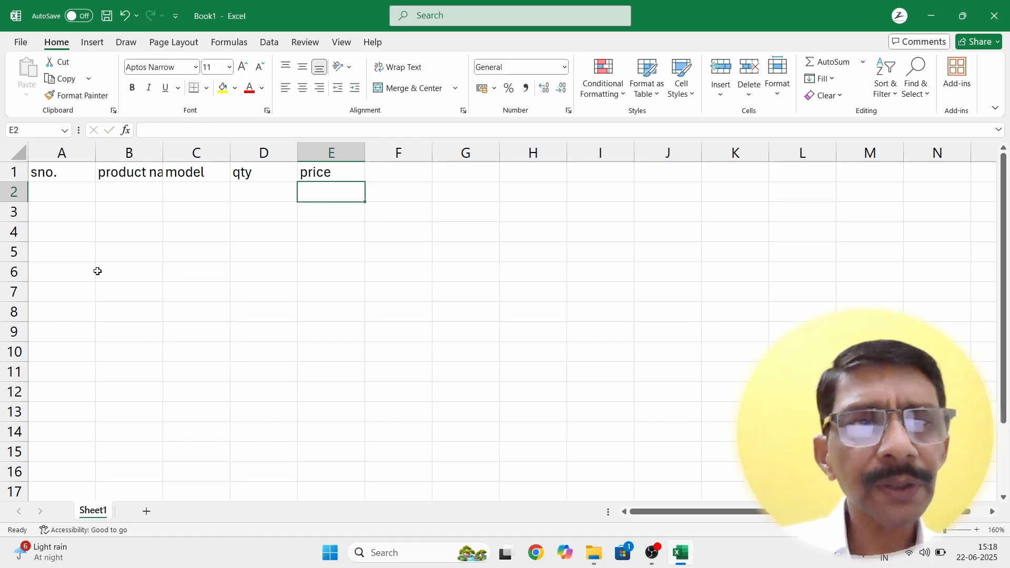
Step: Compare B1 and C1 to see that 'product name' is cut off
{"action": "left_click", "coordinate": [130, 173]}
{"action": "left_click", "coordinate": [198, 174]}
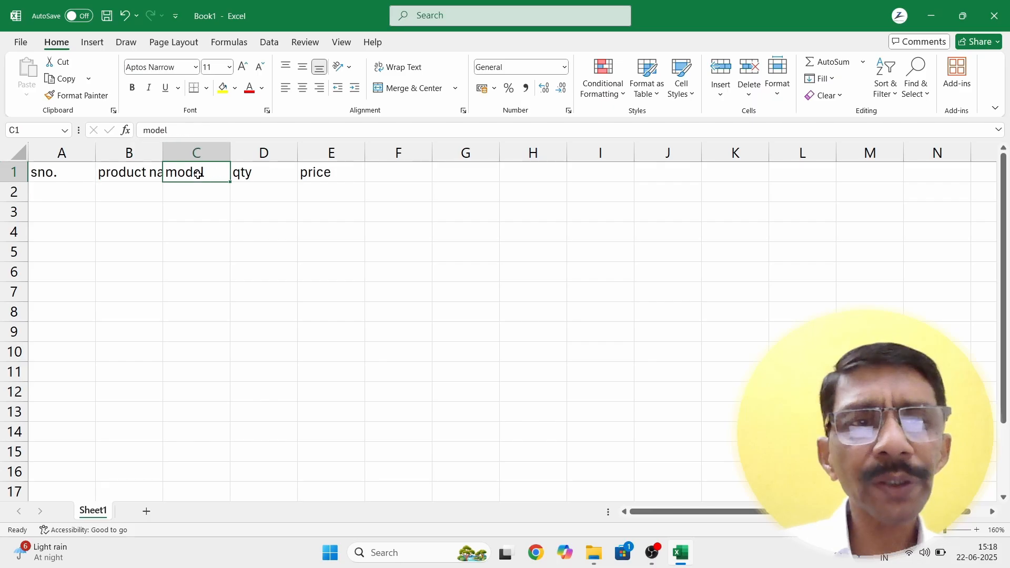
{"action": "left_click", "coordinate": [123, 173]}
{"action": "left_click", "coordinate": [201, 173]}
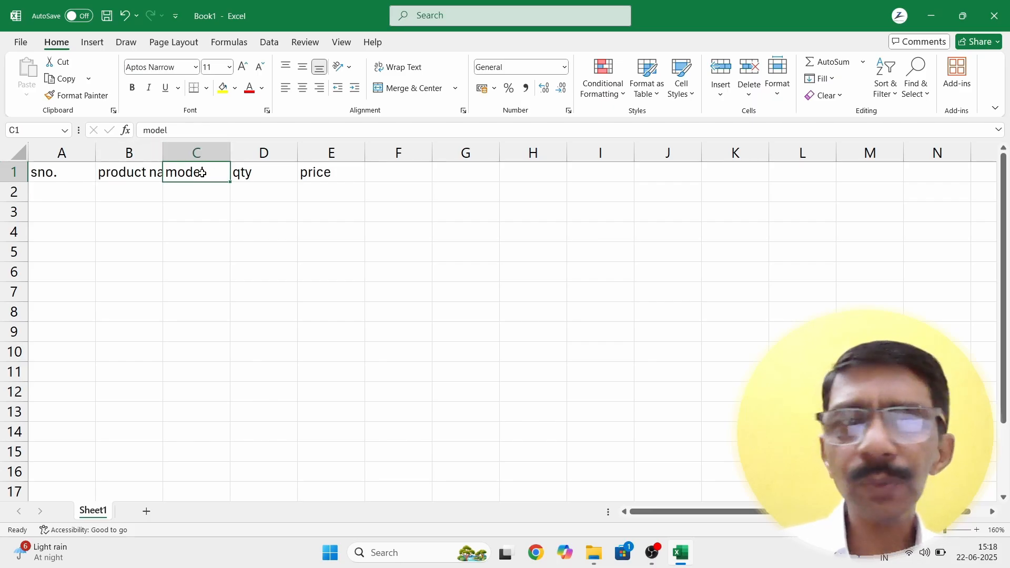
{"action": "left_click", "coordinate": [139, 172]}
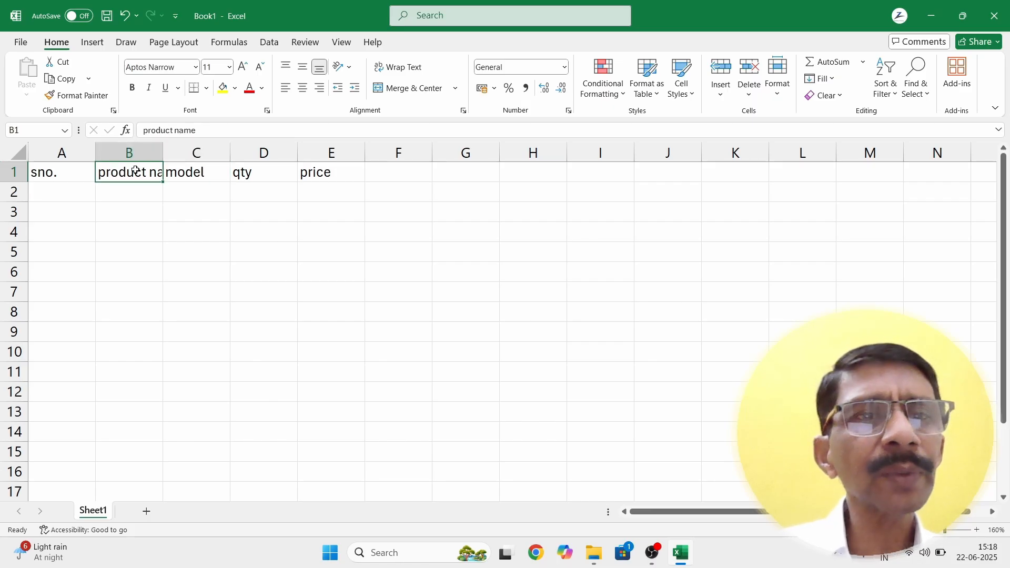
{"action": "left_click", "coordinate": [174, 230]}
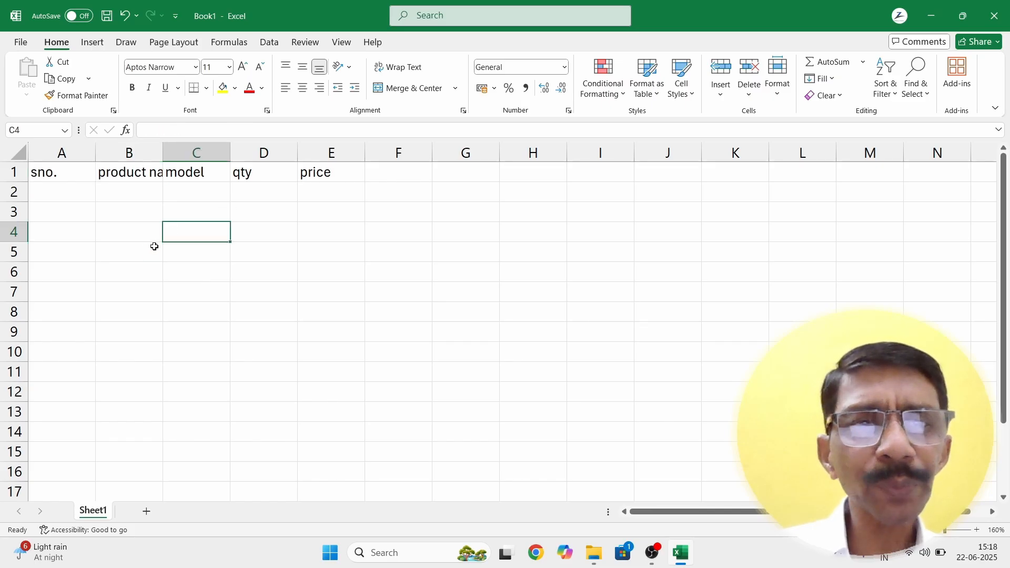
{"action": "key", "text": "ctrl+p"}
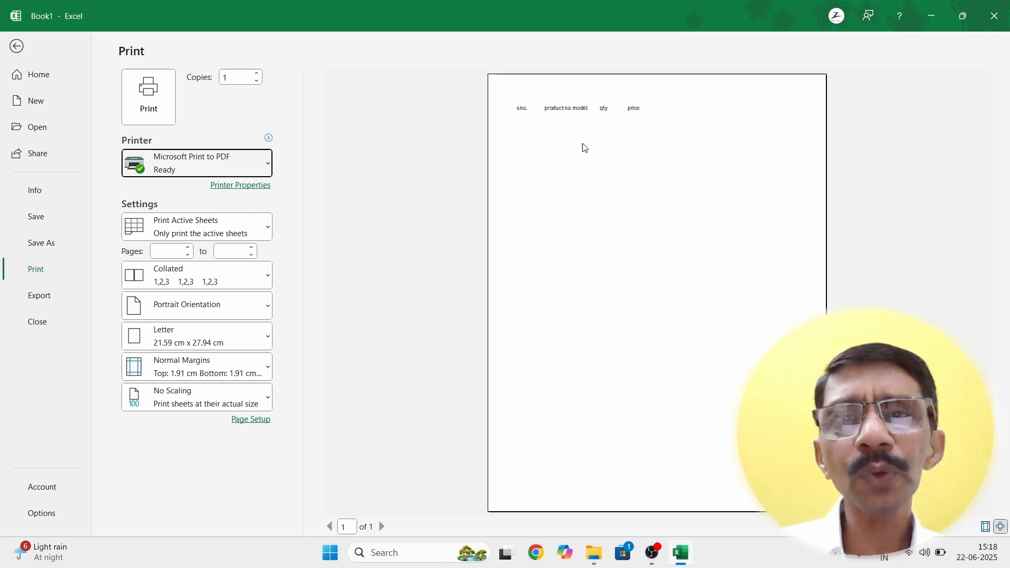
{"action": "left_click", "coordinate": [1001, 526]}
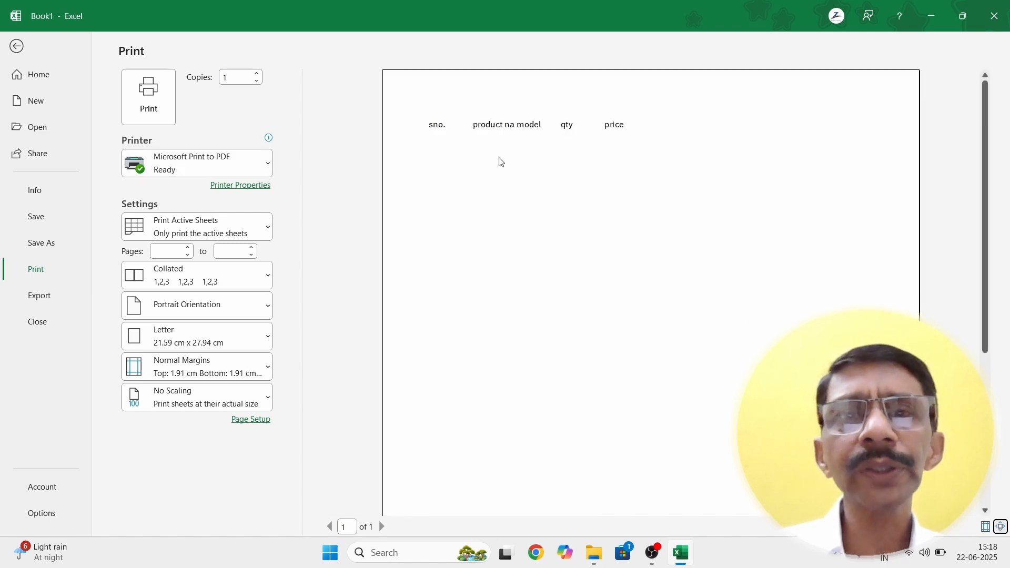
{"action": "left_click", "coordinate": [1000, 528]}
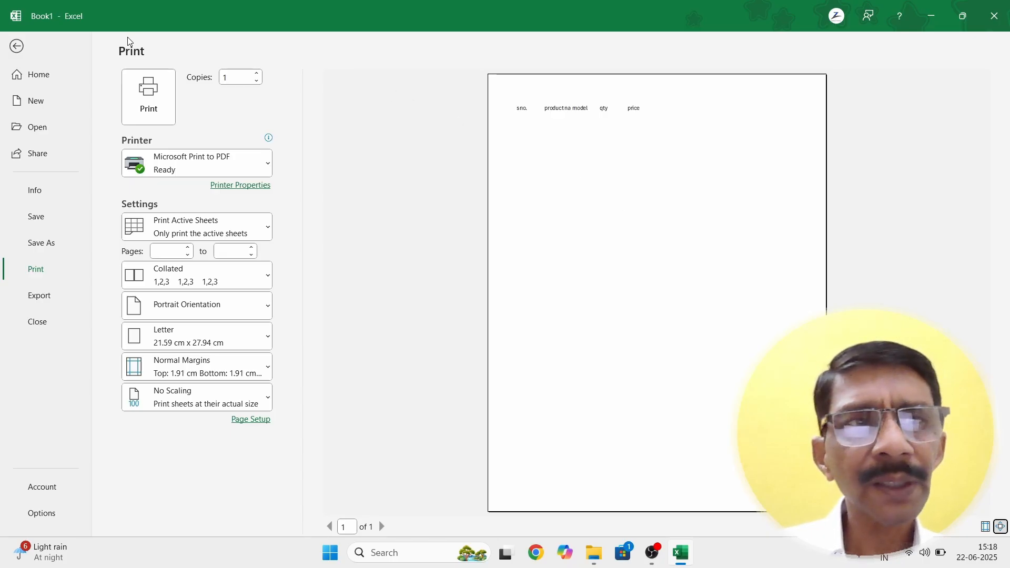
{"action": "left_click", "coordinate": [17, 48]}
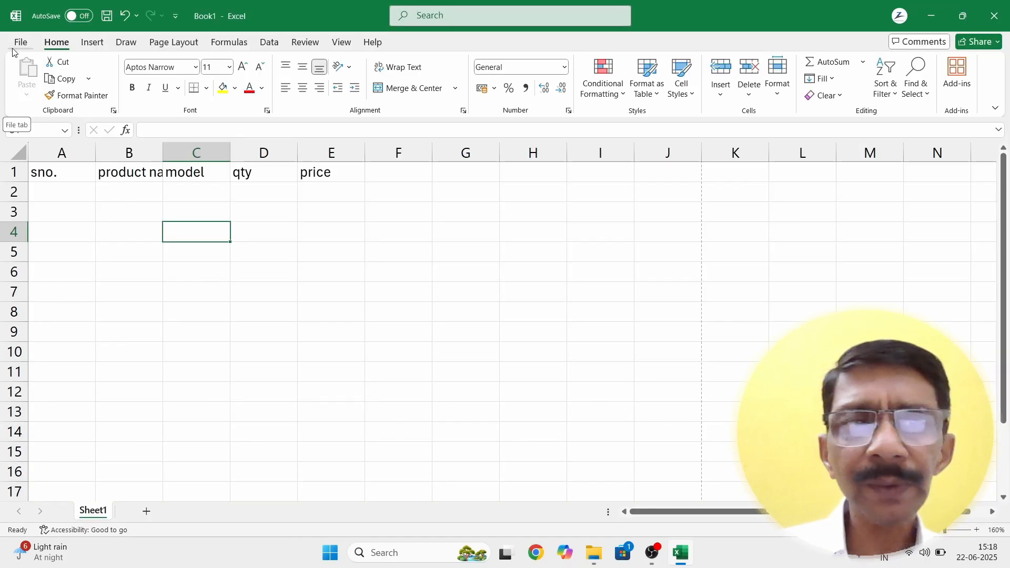
{"action": "left_click", "coordinate": [137, 174]}
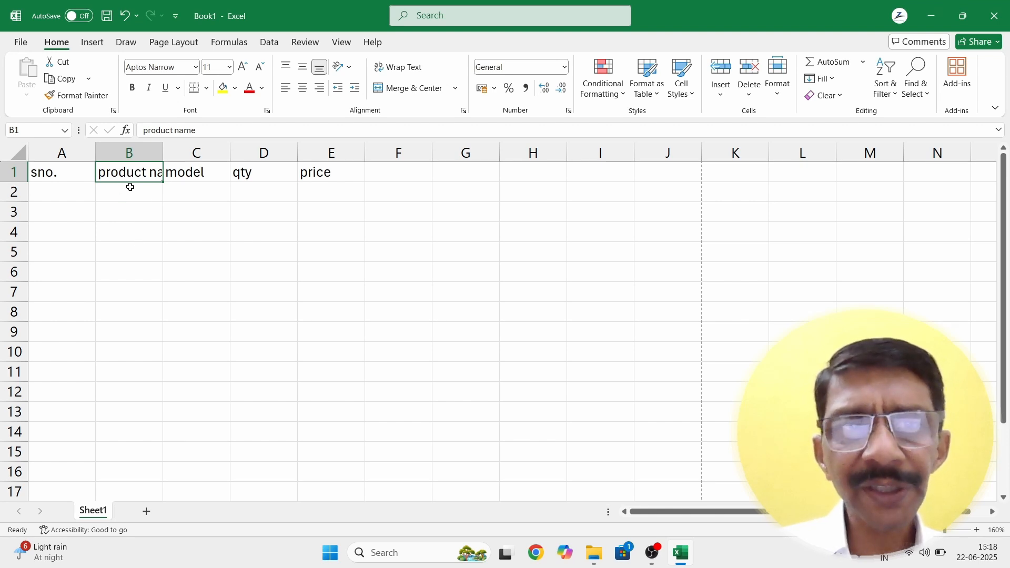
{"action": "left_click", "coordinate": [388, 174]}
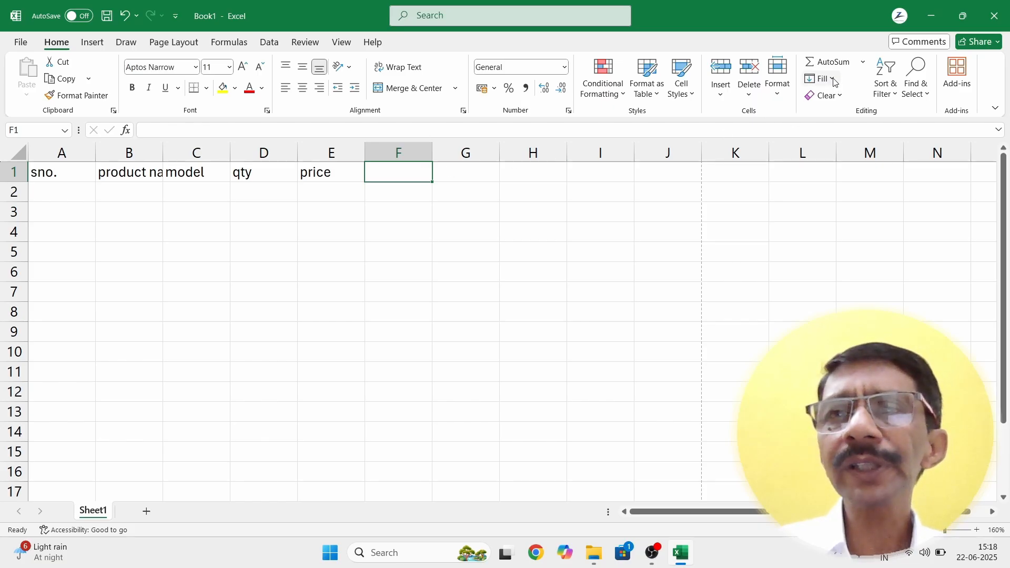
{"action": "left_click", "coordinate": [778, 95]}
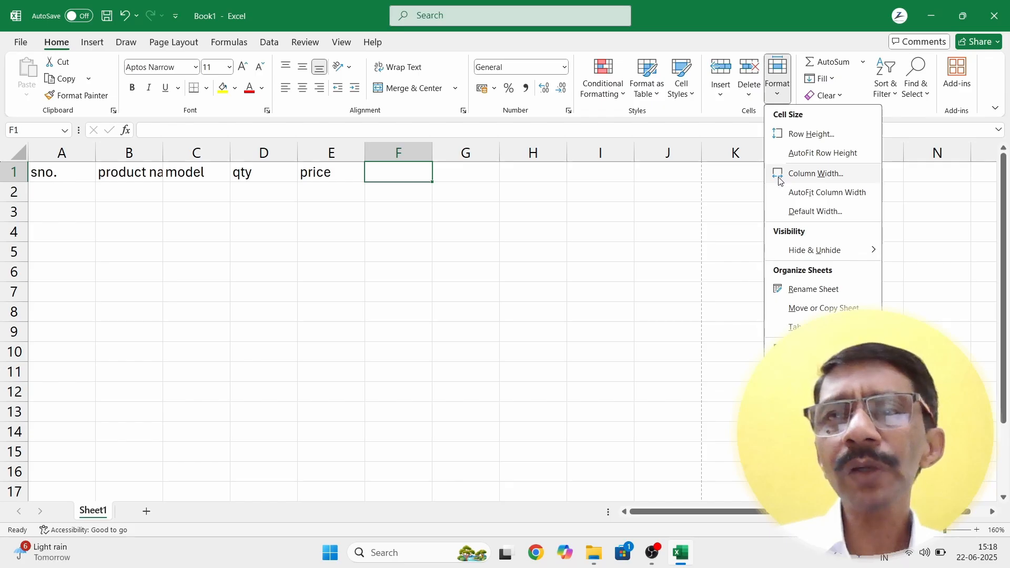
{"action": "left_click", "coordinate": [780, 179]}
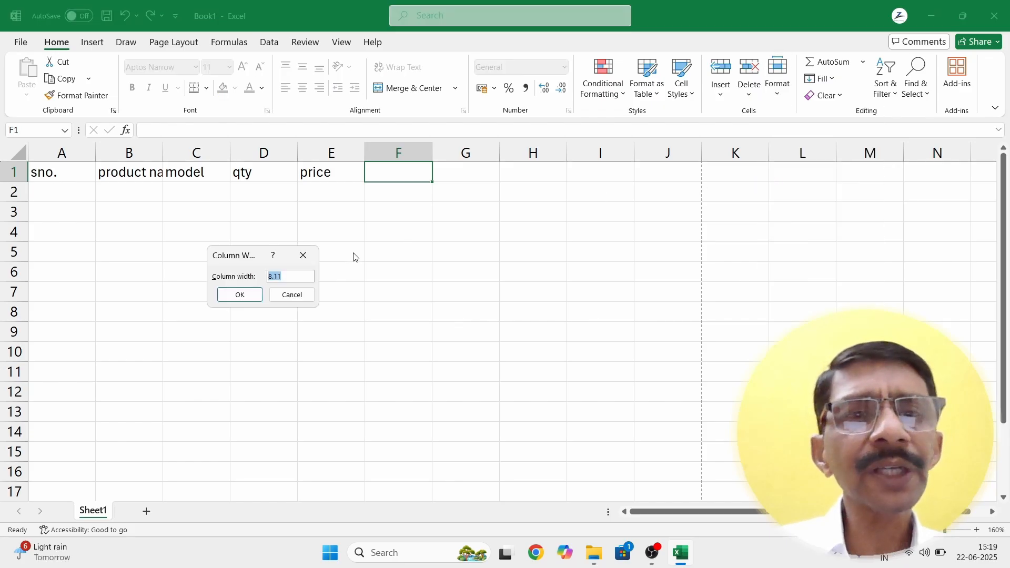
{"action": "left_click", "coordinate": [285, 278]}
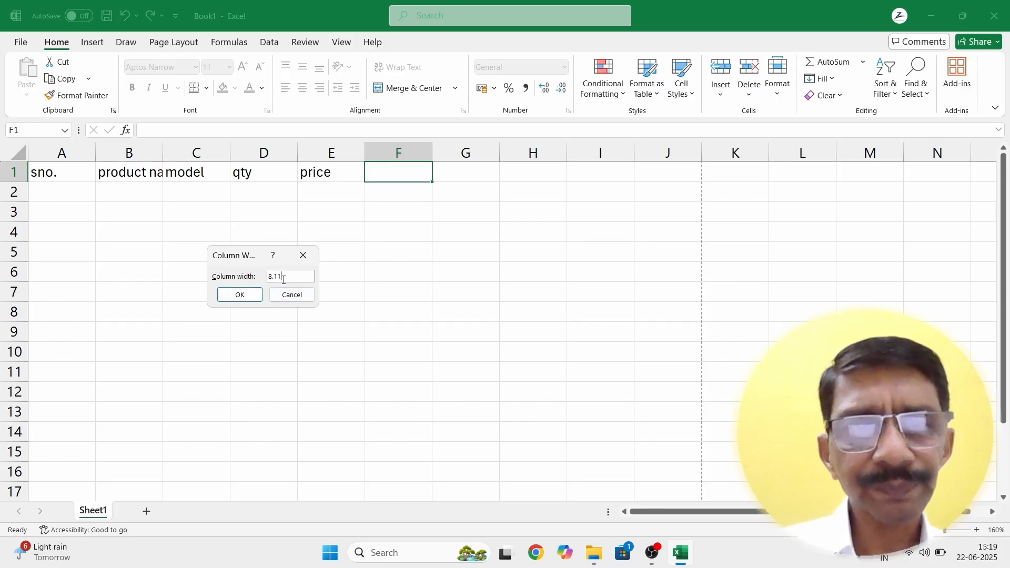
{"action": "left_click", "coordinate": [242, 294]}
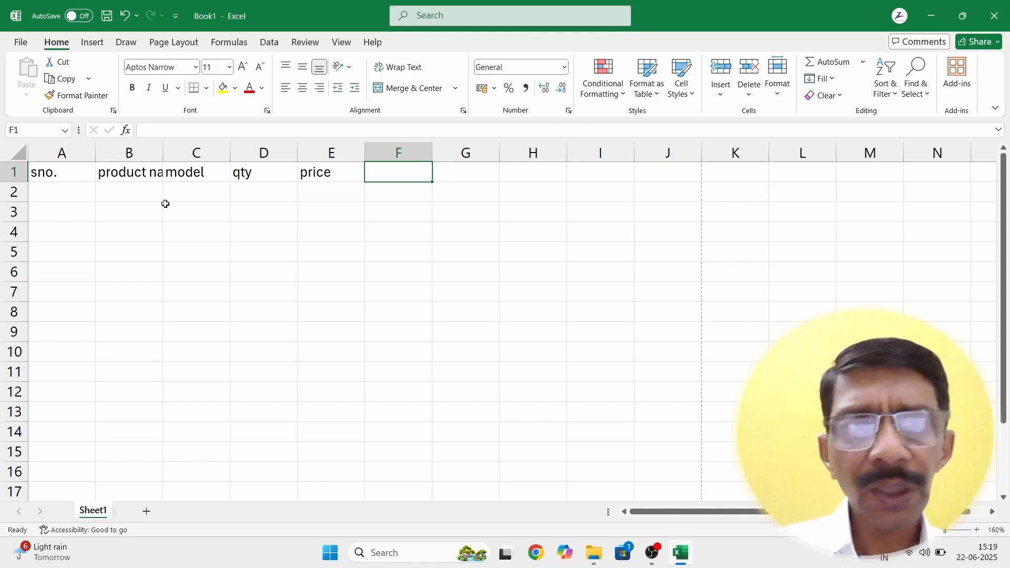
{"action": "left_click", "coordinate": [127, 173]}
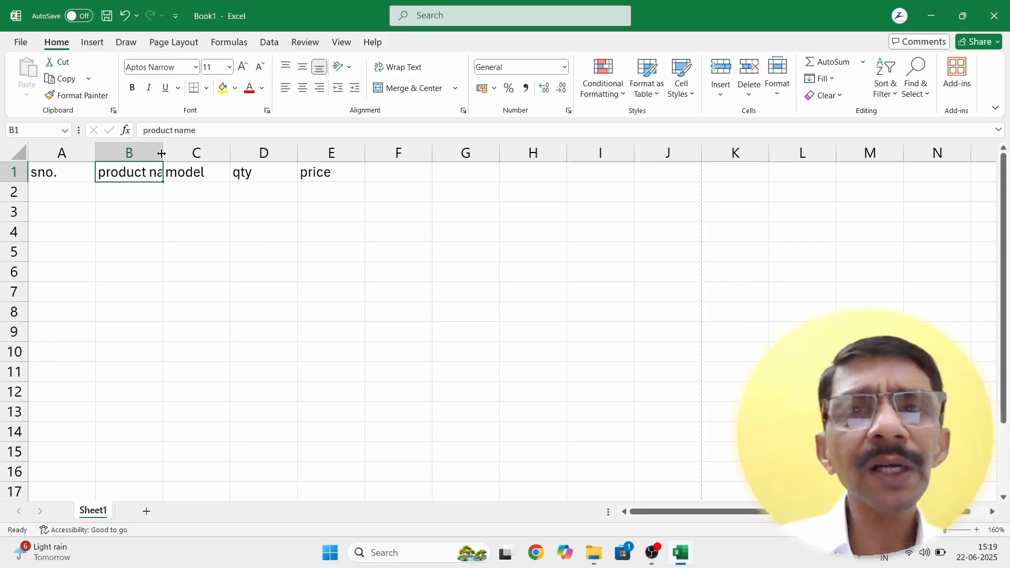
Step: Set column B to about 12.11 so 'product name' fits, and narrow column A to about 4.11
{"action": "left_click_drag", "start_coordinate": [162, 153], "coordinate": [202, 154]}
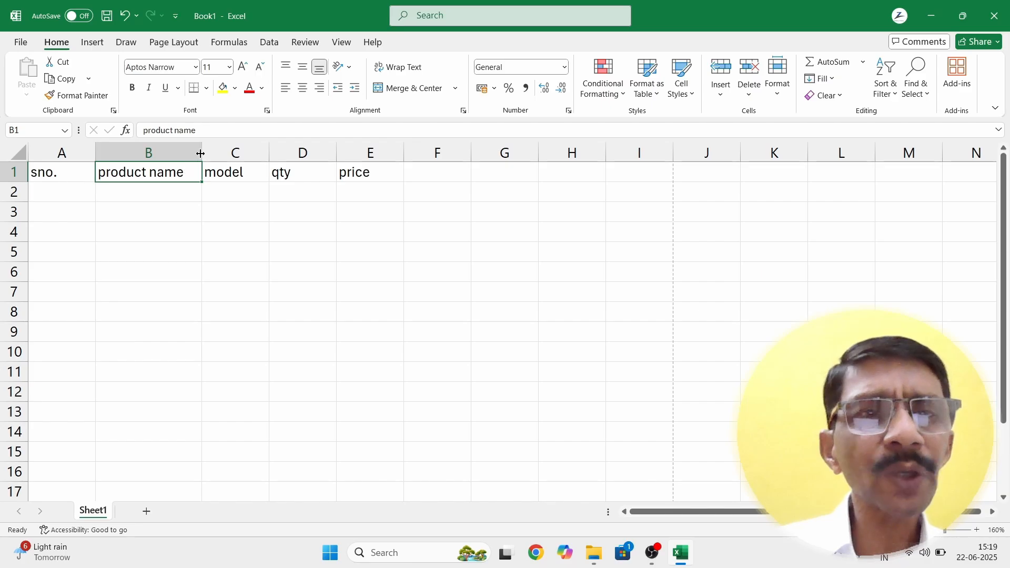
{"action": "left_click_drag", "start_coordinate": [201, 153], "coordinate": [189, 153]}
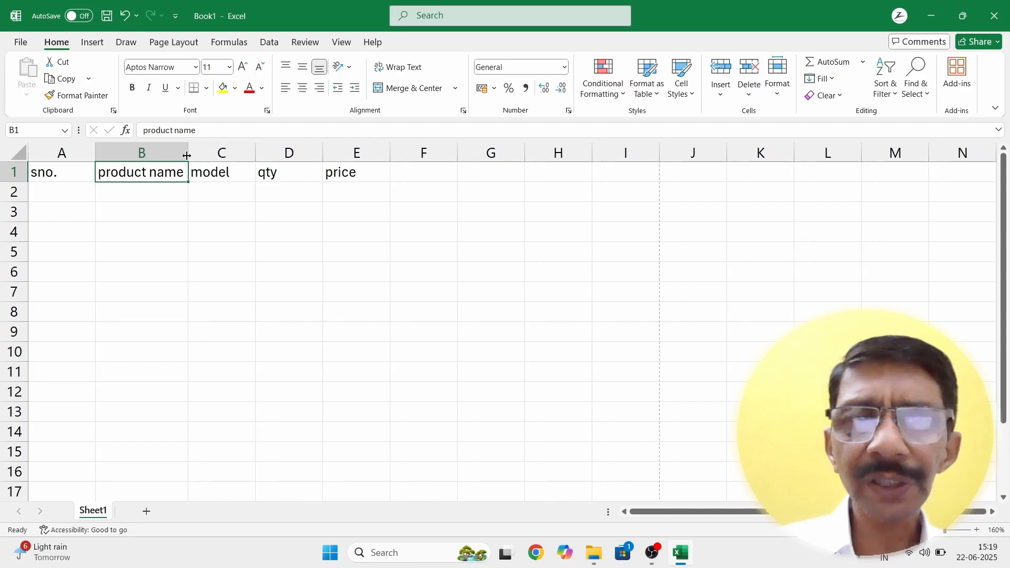
{"action": "left_click", "coordinate": [153, 273]}
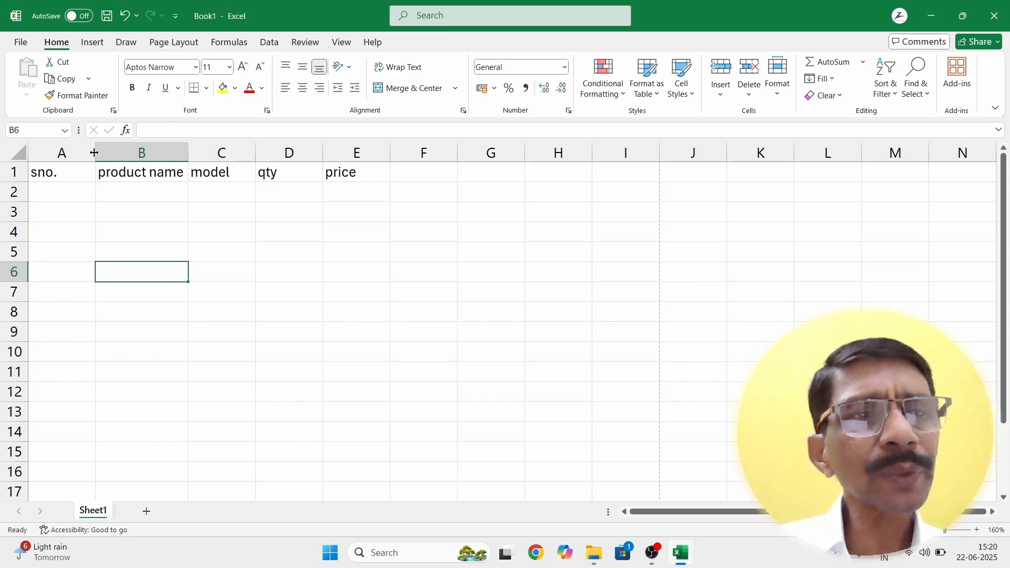
{"action": "left_click_drag", "start_coordinate": [97, 156], "coordinate": [64, 156]}
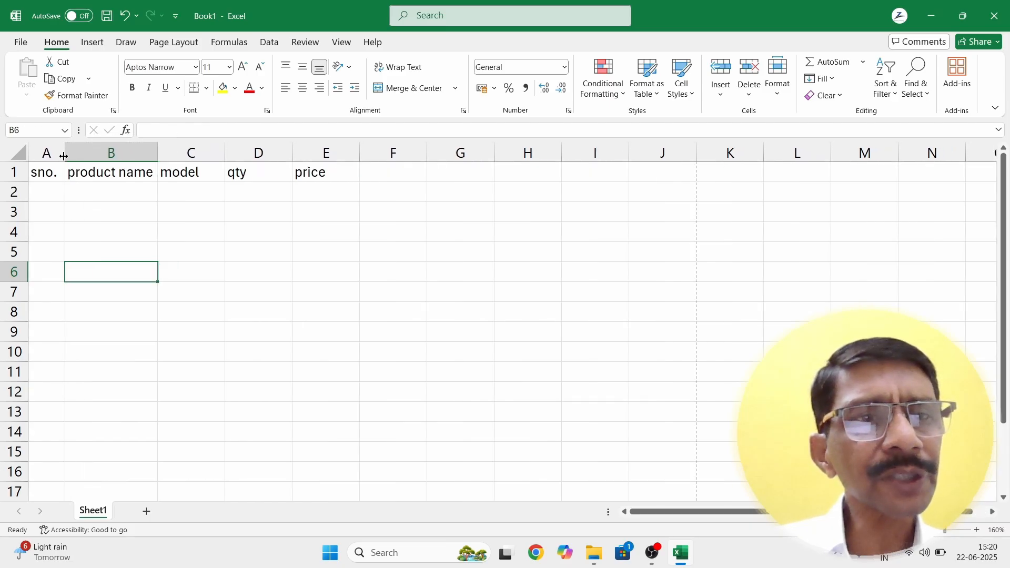
{"action": "left_click", "coordinate": [47, 192]}
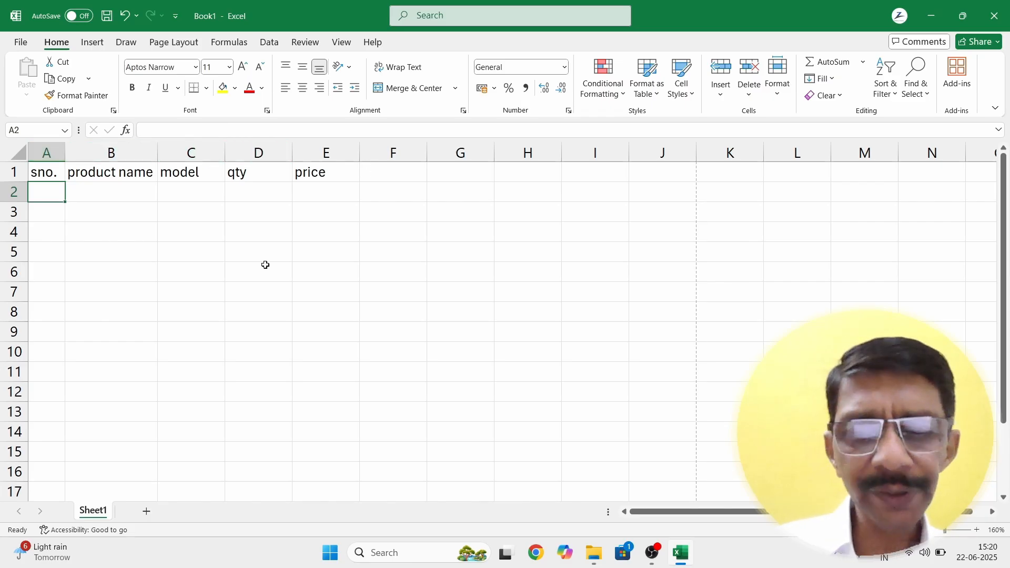
{"action": "key", "text": "ctrl+p"}
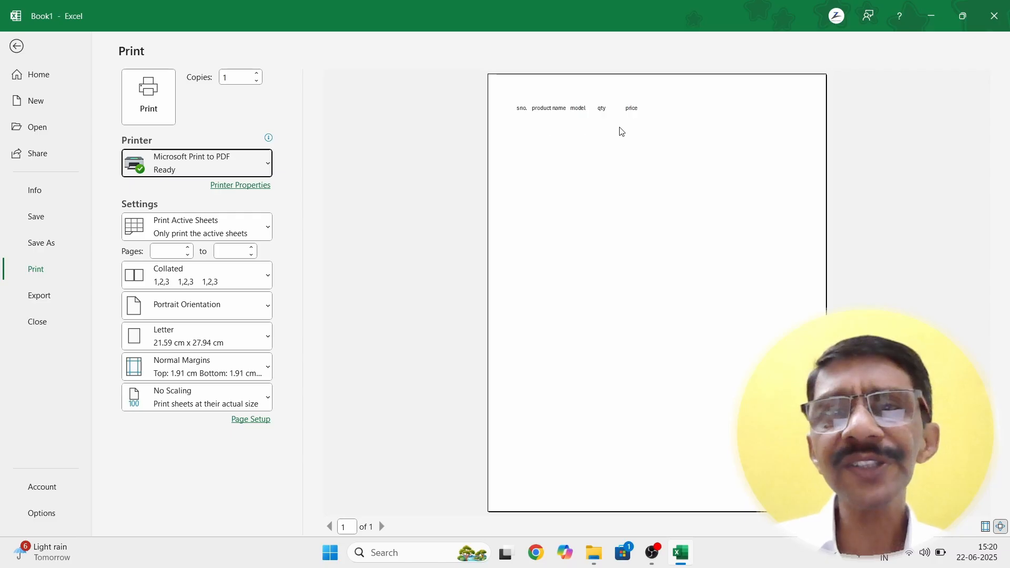
{"action": "left_click", "coordinate": [1000, 527]}
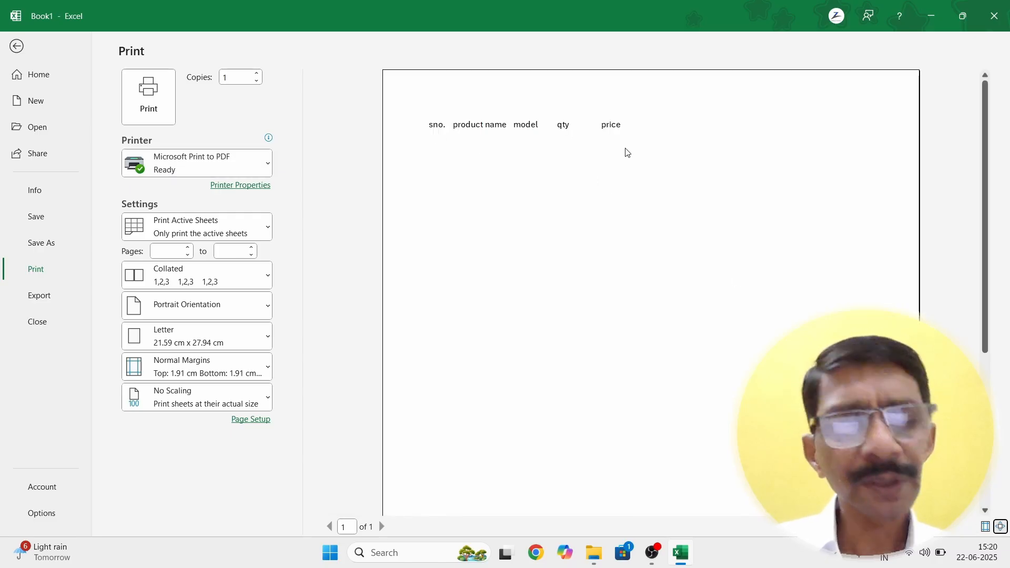
{"action": "key", "text": "Escape"}
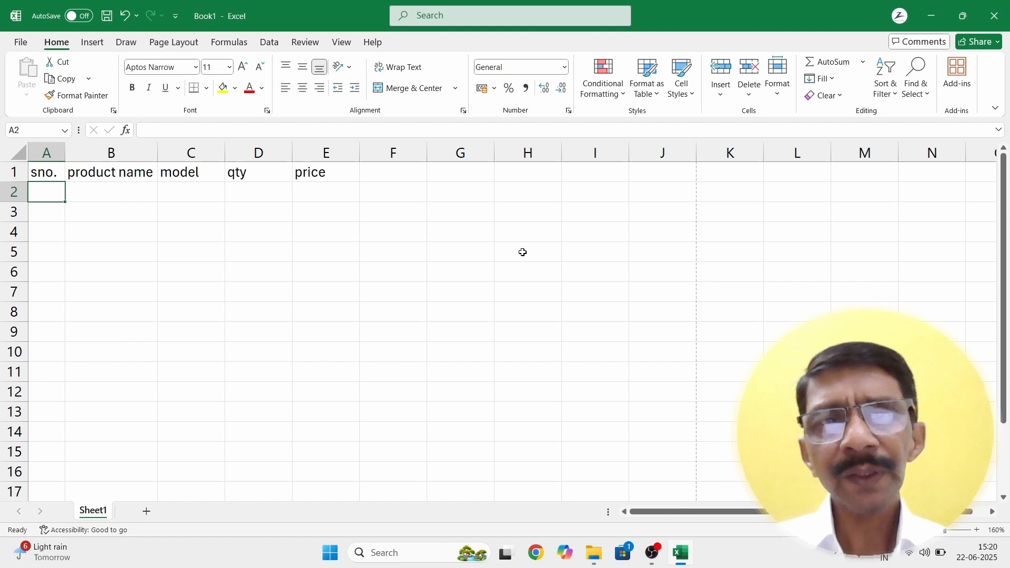
Step: Review the qty, price and model header cells
{"action": "left_click", "coordinate": [259, 172]}
{"action": "left_click", "coordinate": [322, 172]}
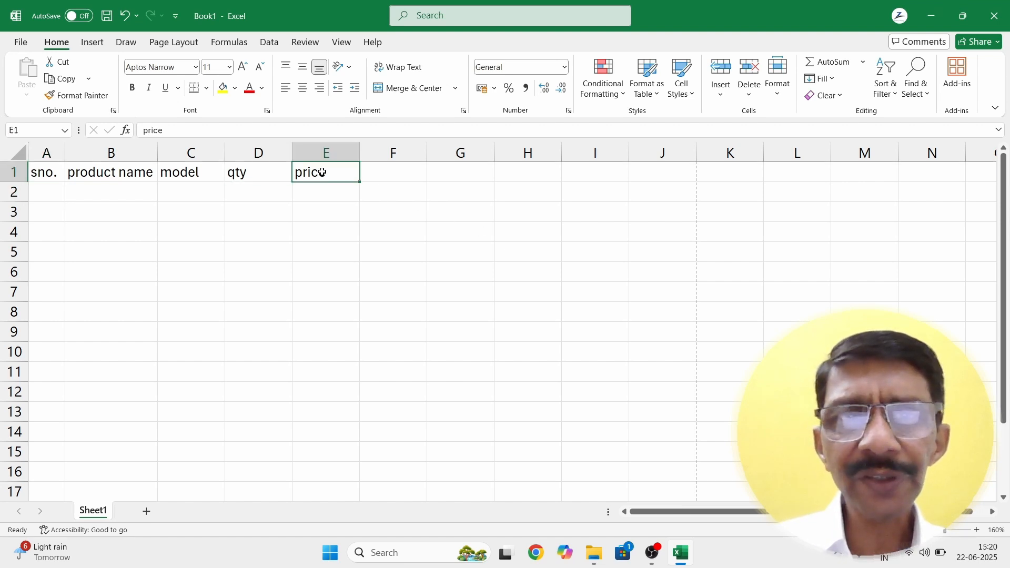
{"action": "left_click", "coordinate": [199, 171]}
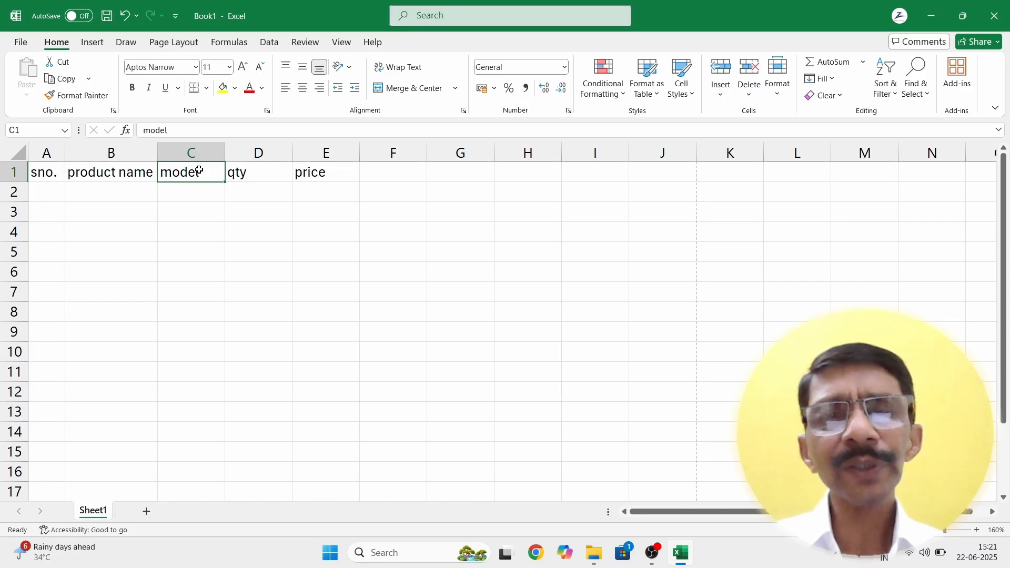
{"action": "left_click", "coordinate": [330, 213]}
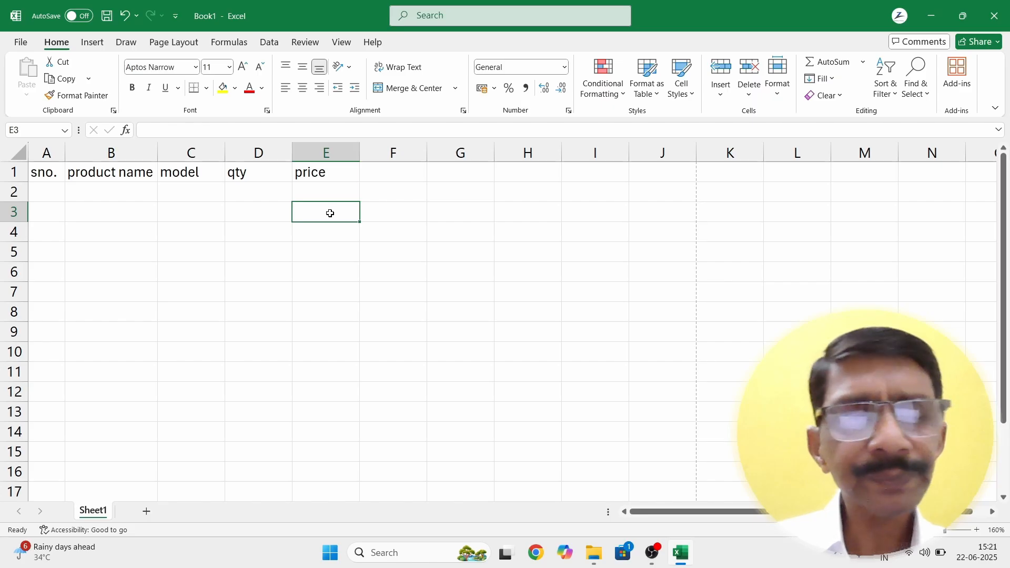
Step: Enter serial numbers 1 in A2 and 2 in A3
{"action": "left_click", "coordinate": [49, 191]}
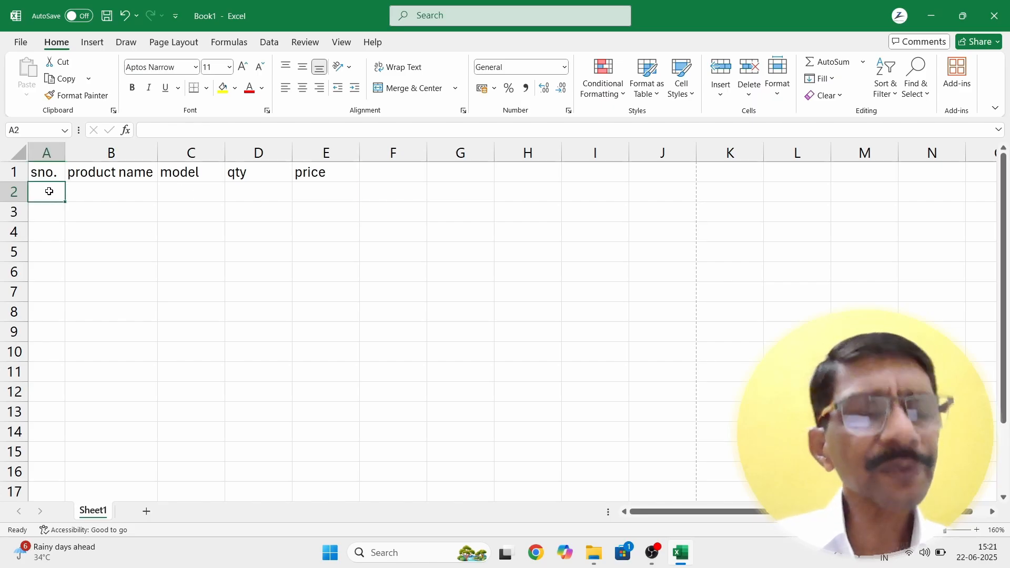
{"action": "type", "text": "1"}
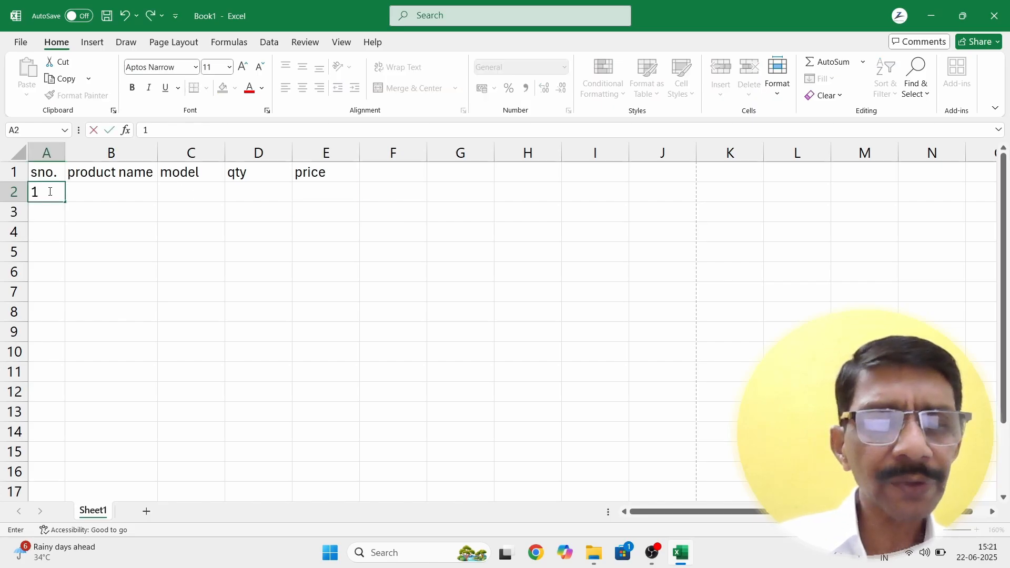
{"action": "key", "text": "Return"}
{"action": "type", "text": "2"}
{"action": "key", "text": "Return"}
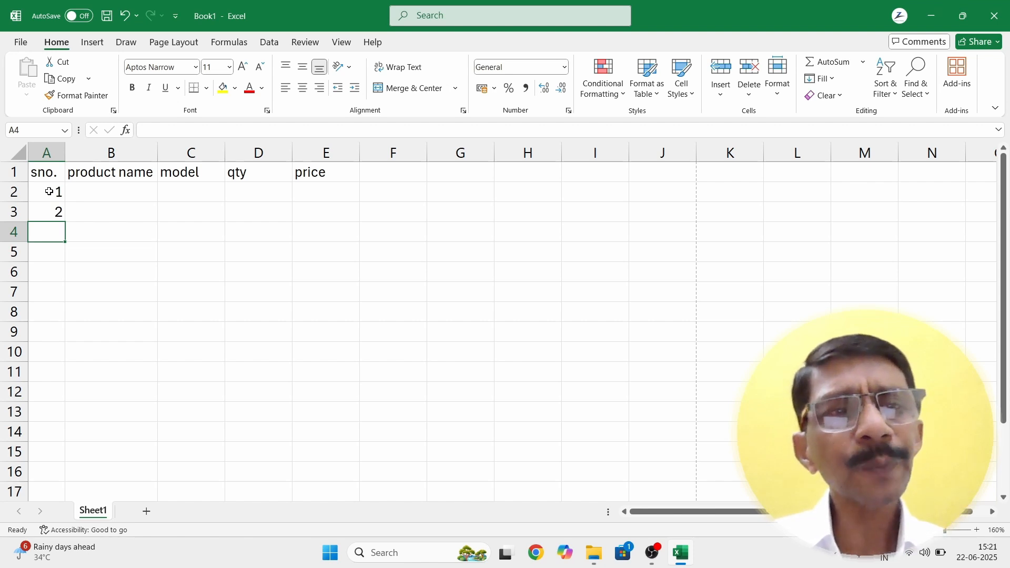
Step: Fill the series 1 to 9 down A2:A10 from the first two serial numbers
{"action": "left_click_drag", "start_coordinate": [49, 192], "coordinate": [49, 211]}
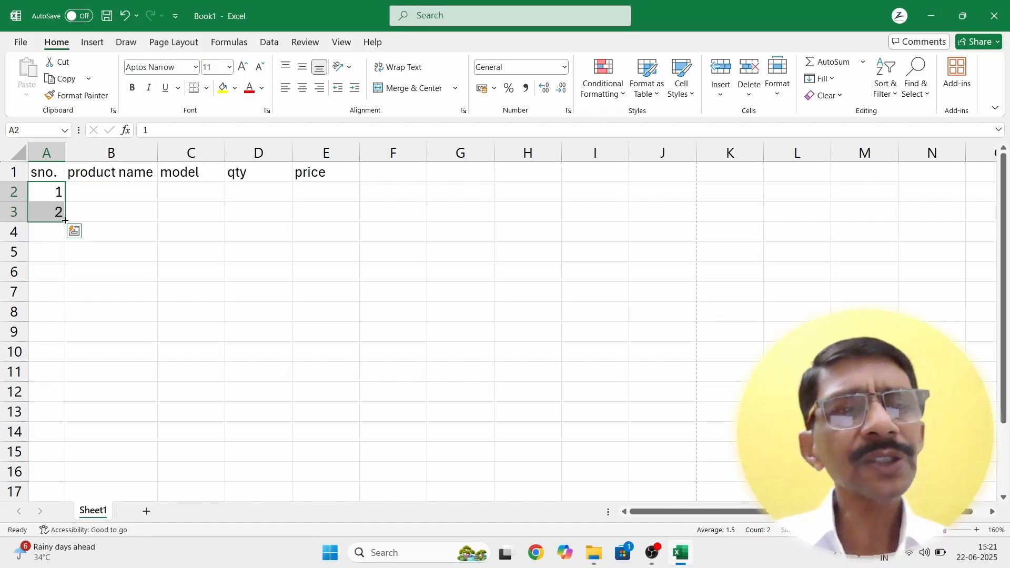
{"action": "left_click_drag", "start_coordinate": [65, 221], "coordinate": [61, 405]}
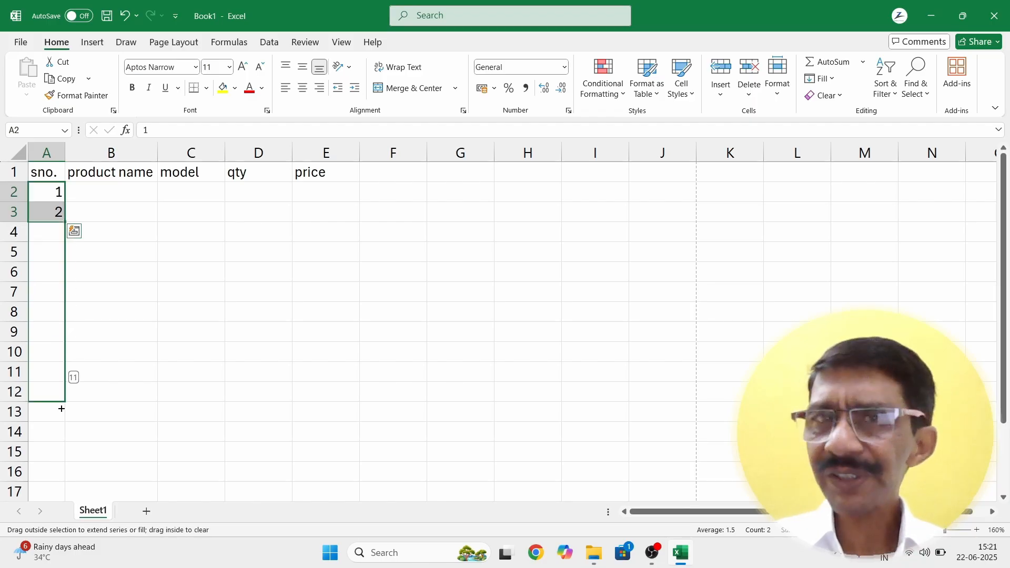
{"action": "left_click_drag", "start_coordinate": [62, 408], "coordinate": [74, 368]}
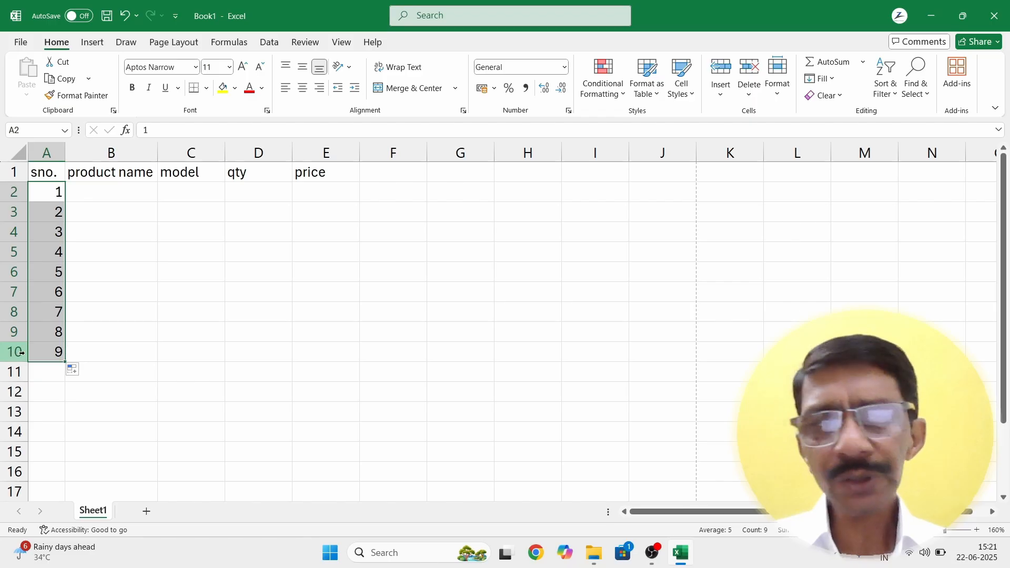
{"action": "left_click", "coordinate": [93, 350]}
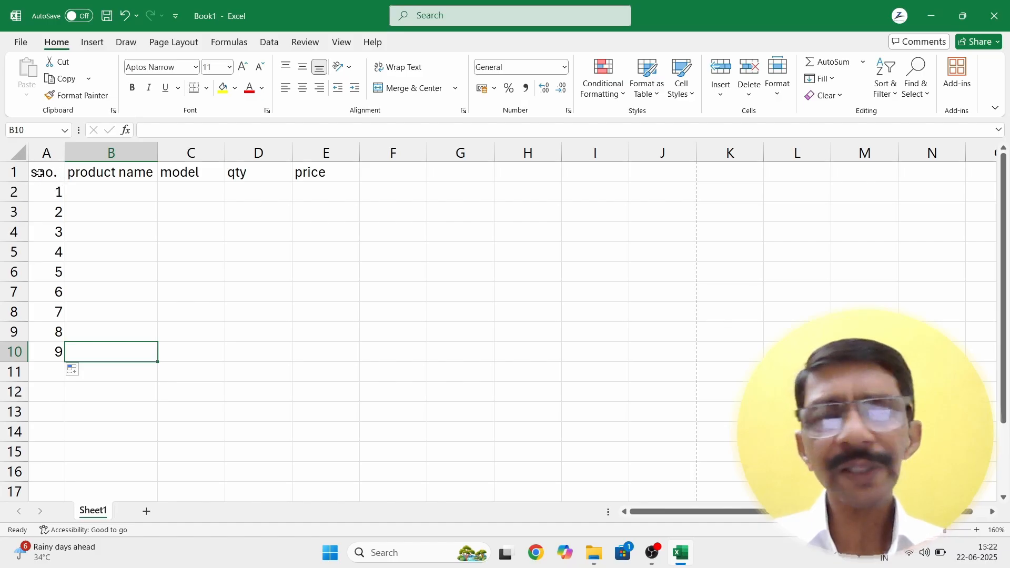
Step: Enter product names keyboard, mouse, camera, ssd and ram in B2:B6
{"action": "left_click", "coordinate": [102, 191]}
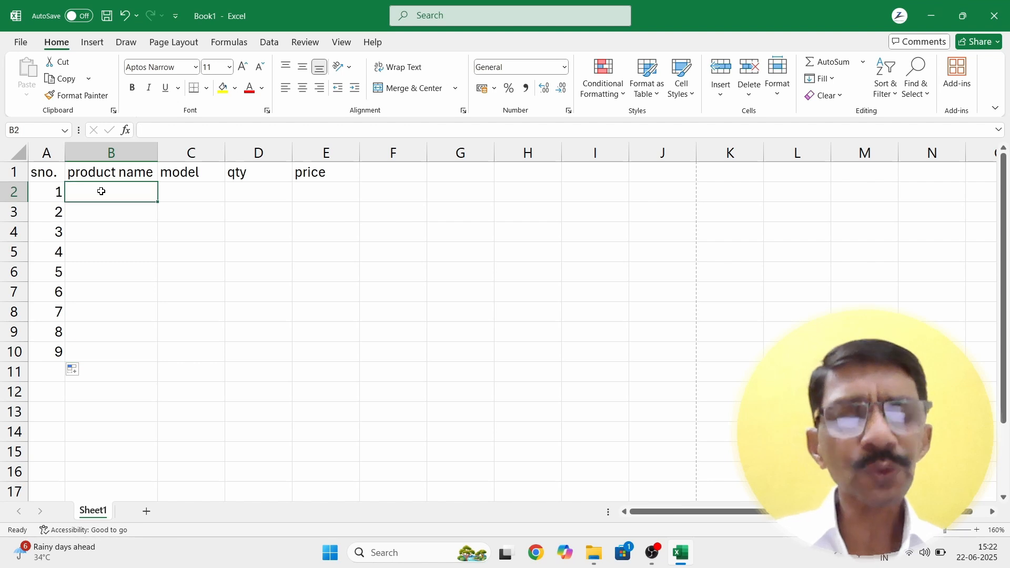
{"action": "type", "text": "k"}
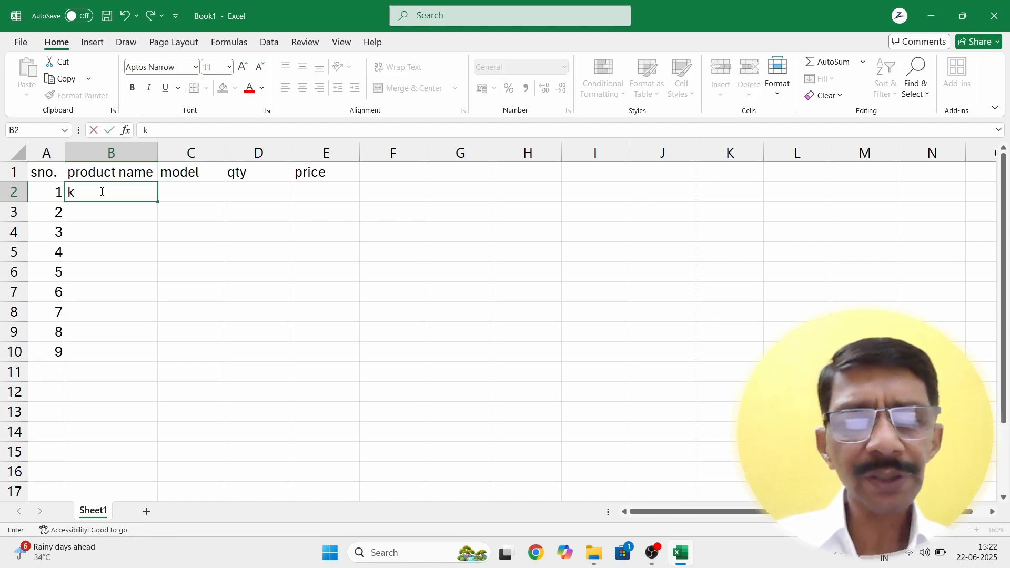
{"action": "type", "text": "eyboard"}
{"action": "key", "text": "Return"}
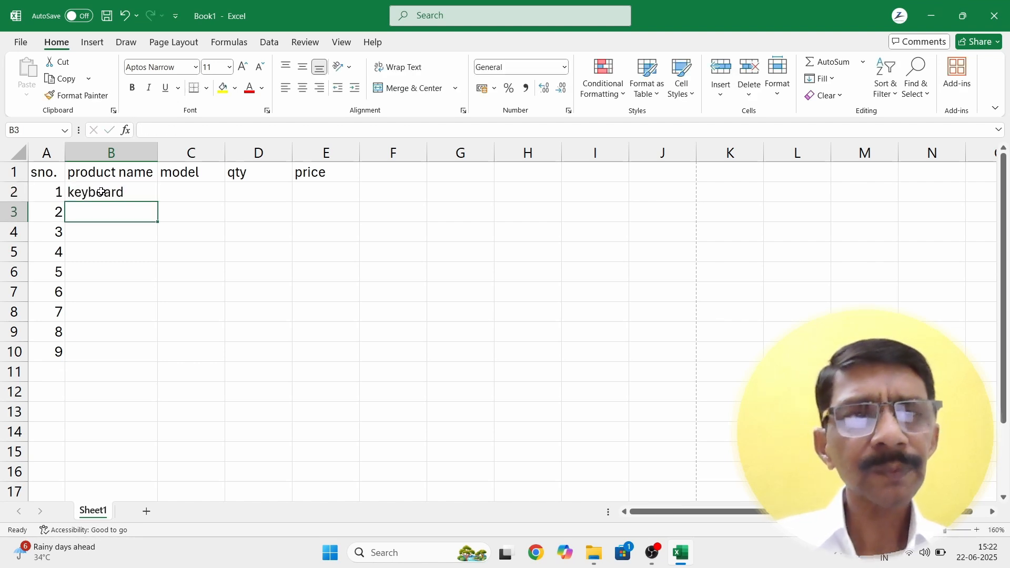
{"action": "type", "text": "mouse"}
{"action": "key", "text": "Return"}
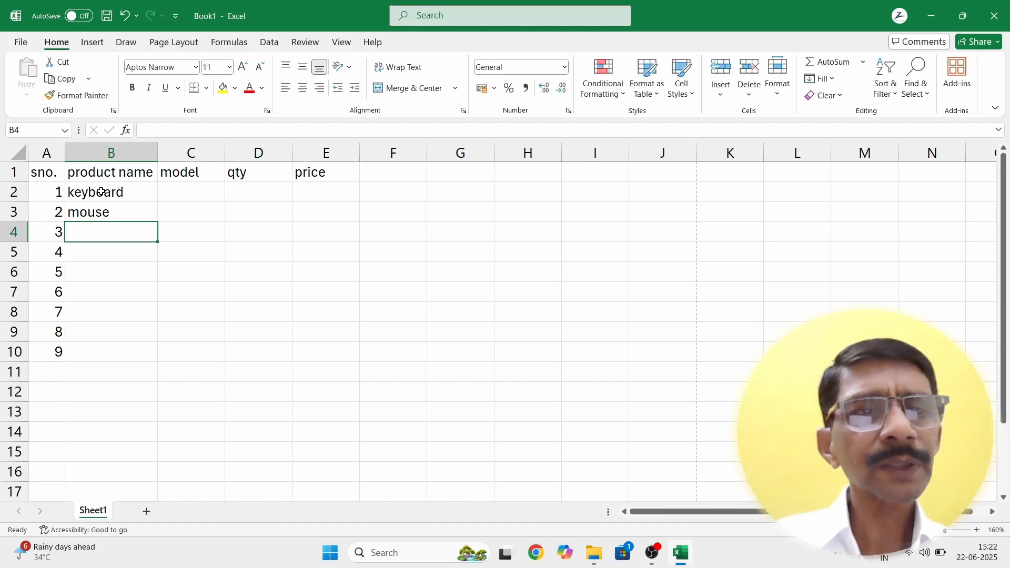
{"action": "type", "text": "camera"}
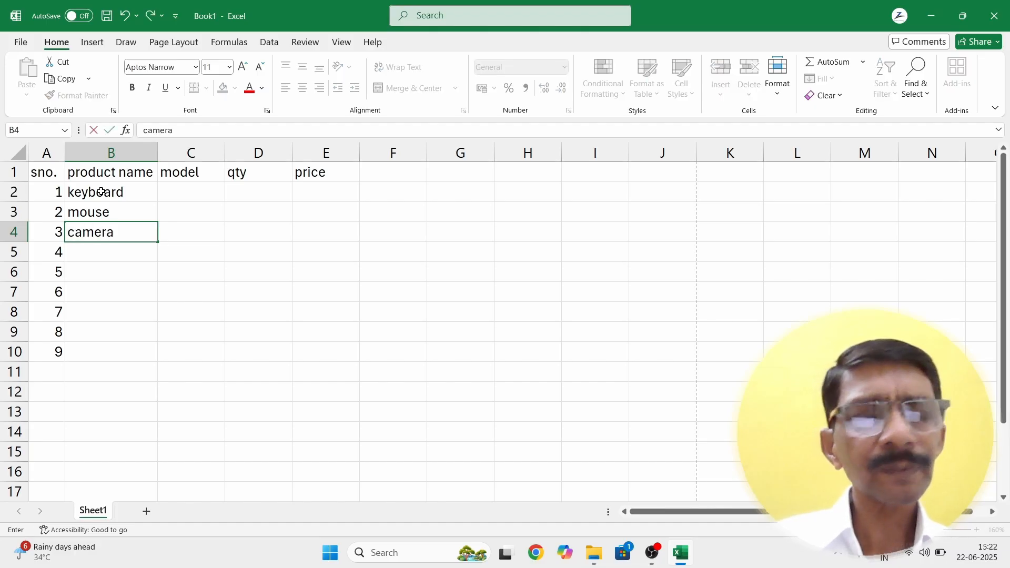
{"action": "key", "text": "Return"}
{"action": "type", "text": "ssd"}
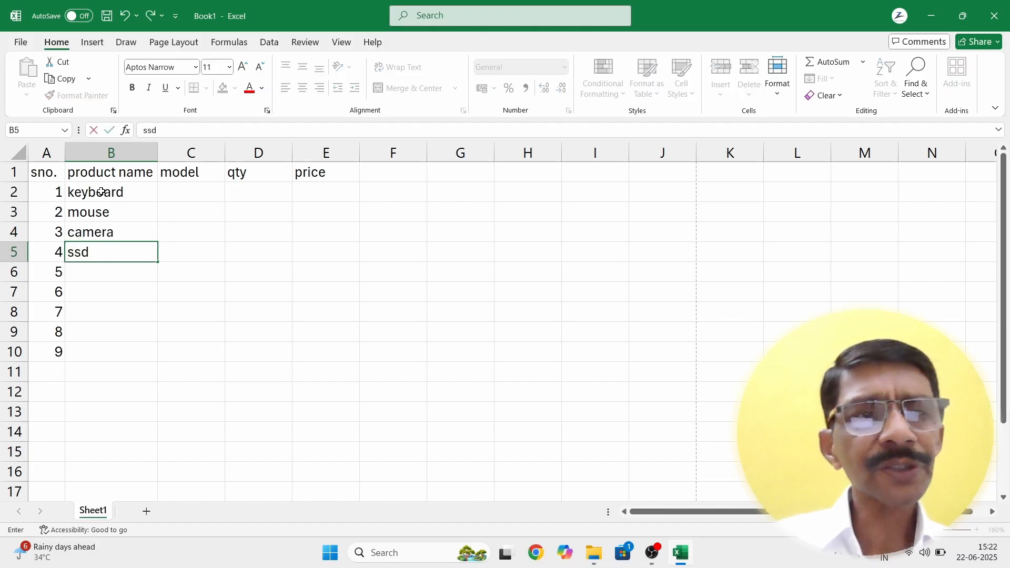
{"action": "key", "text": "Return"}
{"action": "type", "text": "ram"}
{"action": "key", "text": "Return"}
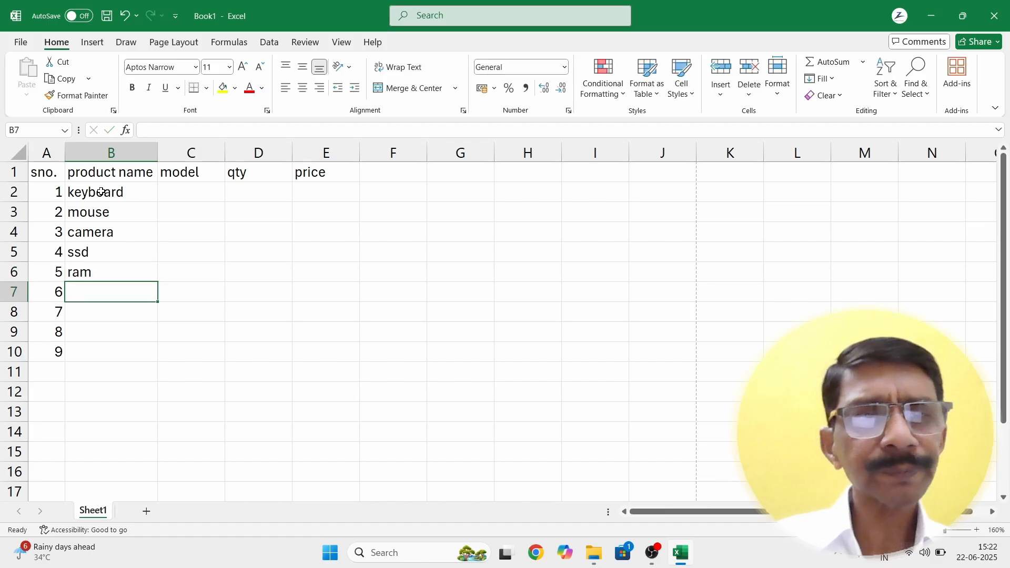
Step: Add smps, speaker, blutooth and wifi in B7:B10
{"action": "type", "text": "sp"}
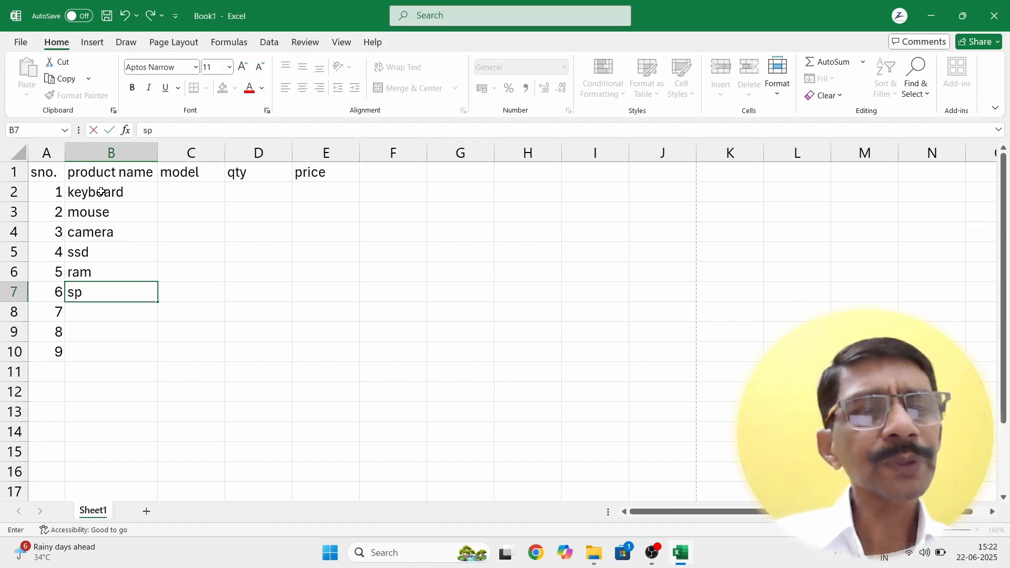
{"action": "key", "text": "BackSpace"}
{"action": "type", "text": "mps"}
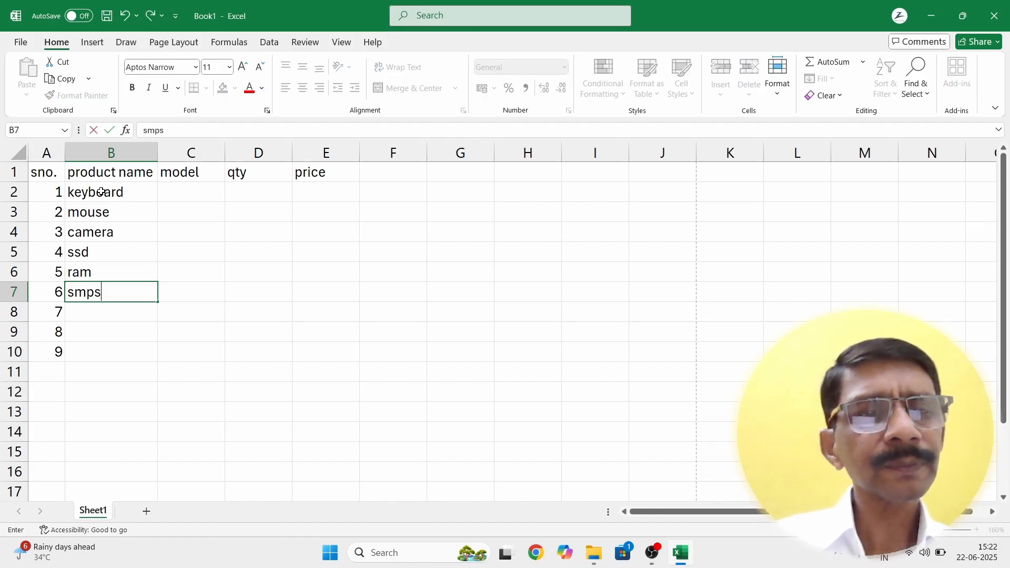
{"action": "key", "text": "Return"}
{"action": "type", "text": "speaker"}
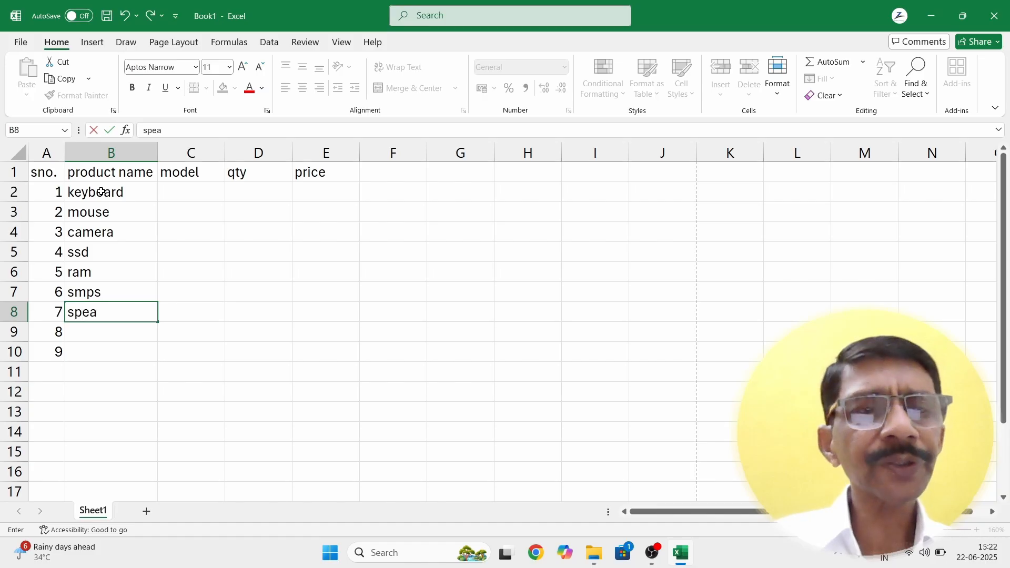
{"action": "key", "text": "Return"}
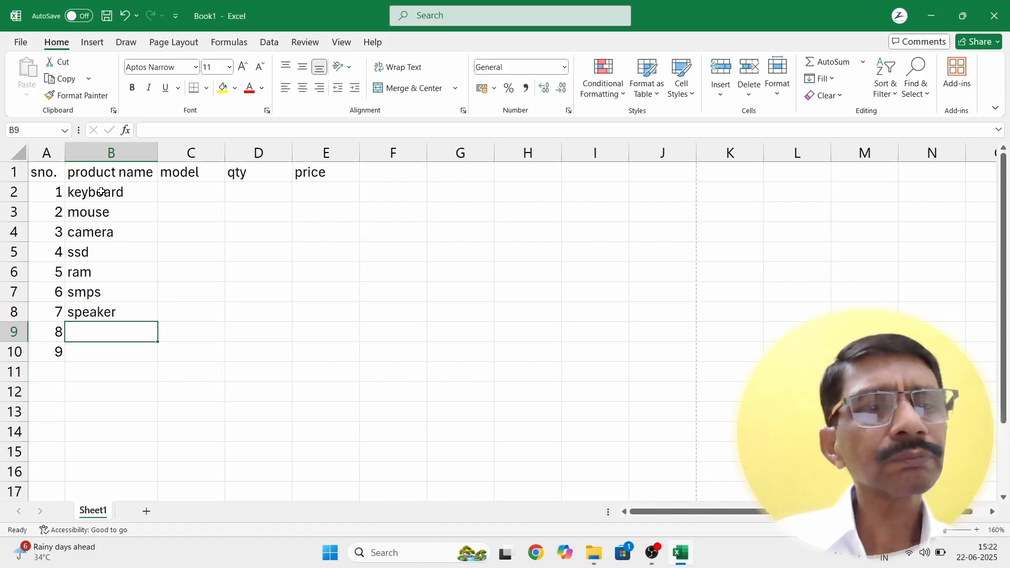
{"action": "type", "text": "blu"}
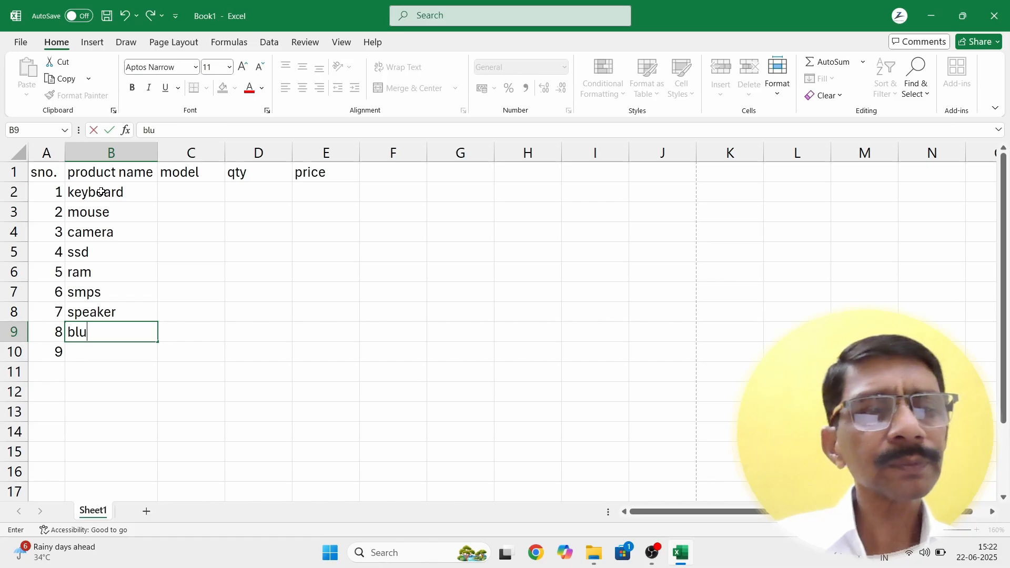
{"action": "type", "text": "tooth"}
{"action": "key", "text": "Return"}
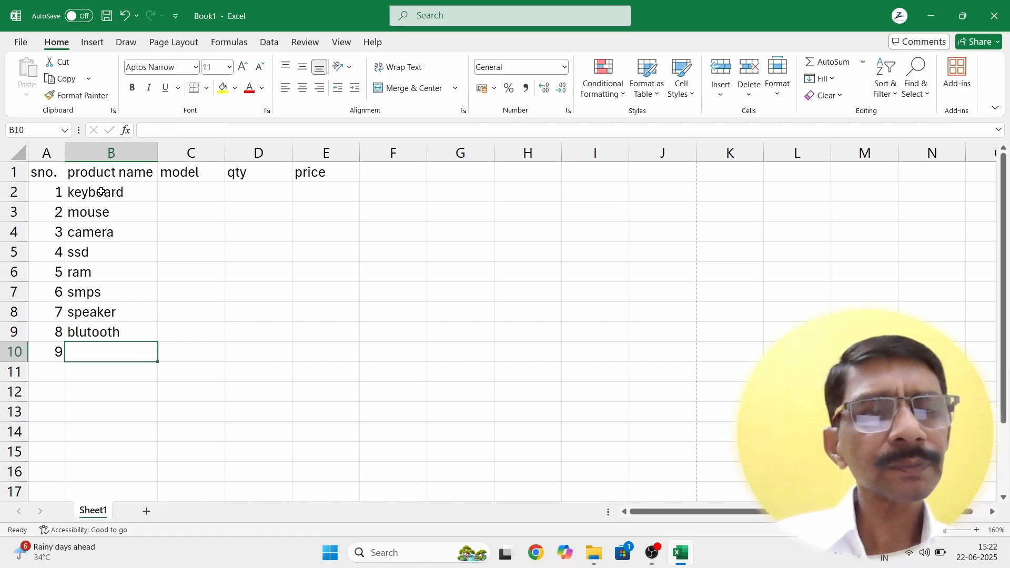
{"action": "type", "text": "wifi"}
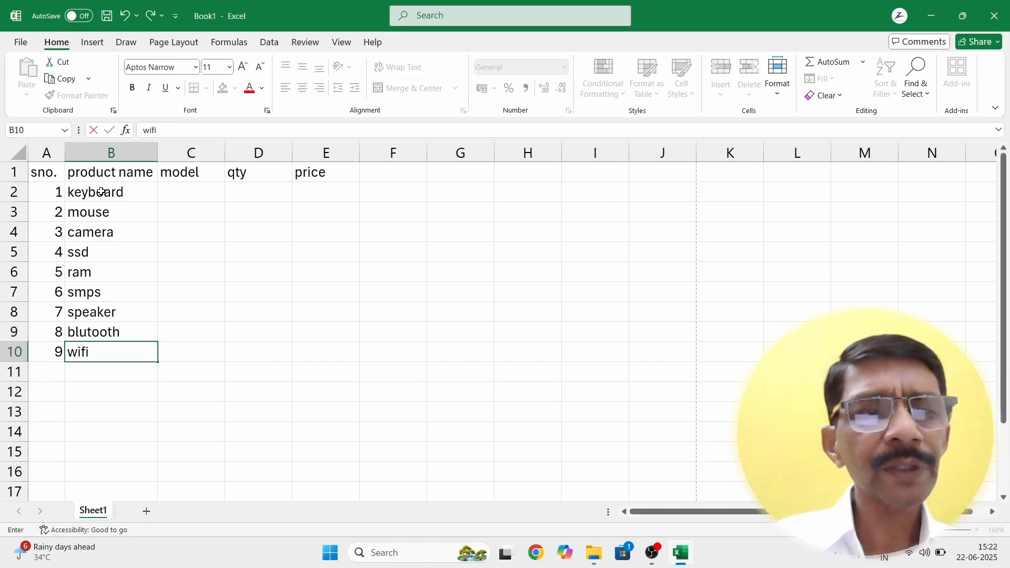
{"action": "key", "text": "Return"}
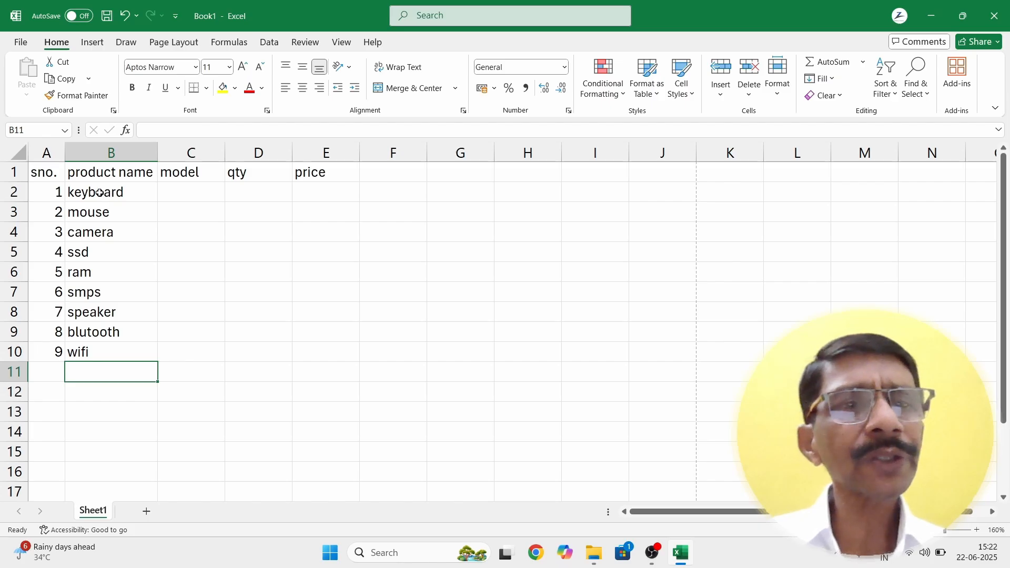
Step: Try selecting several product names, a header cell and the first serial numbers
{"action": "left_click_drag", "start_coordinate": [106, 192], "coordinate": [93, 252]}
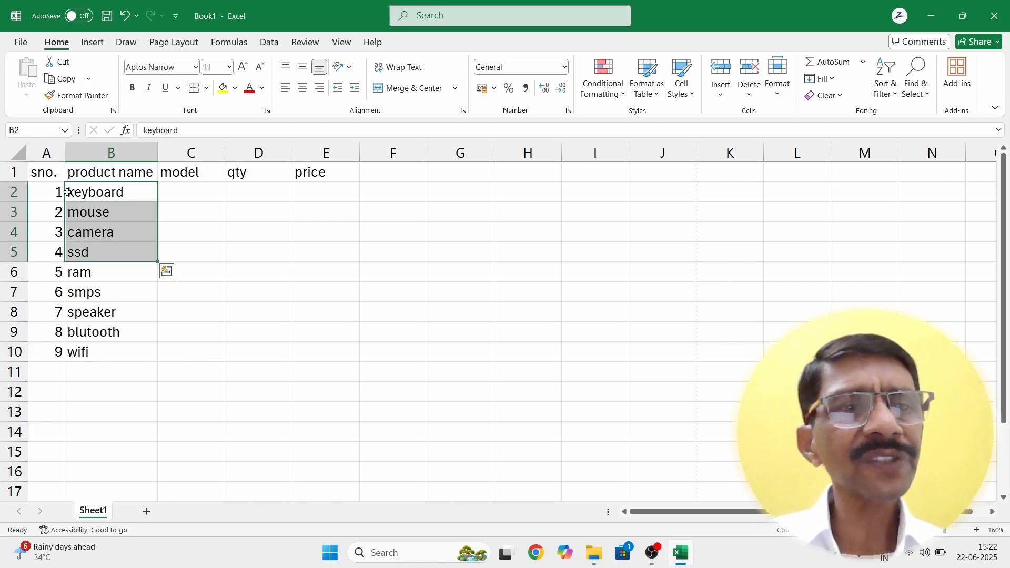
{"action": "left_click", "coordinate": [78, 173]}
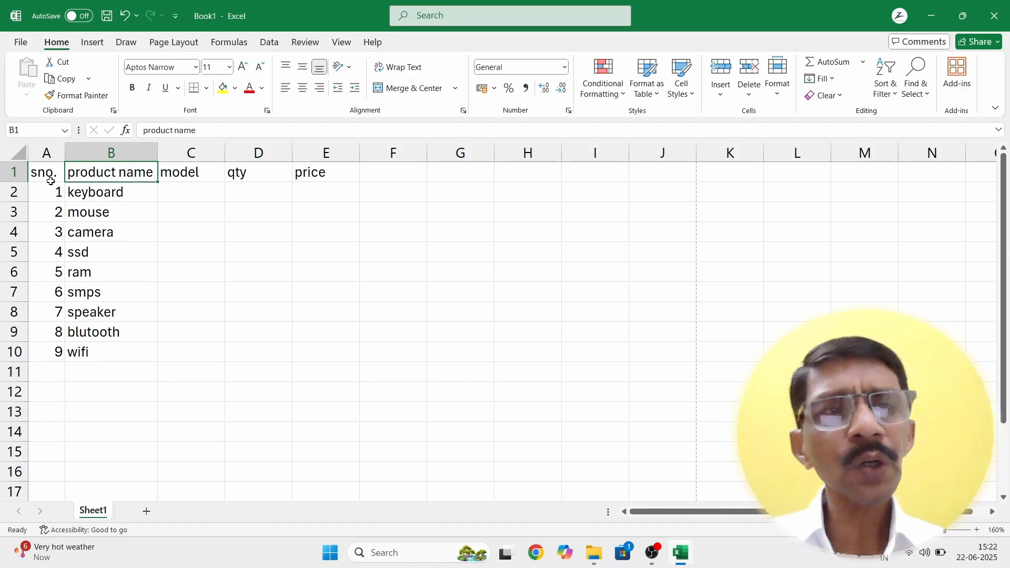
{"action": "left_click_drag", "start_coordinate": [56, 193], "coordinate": [58, 213]}
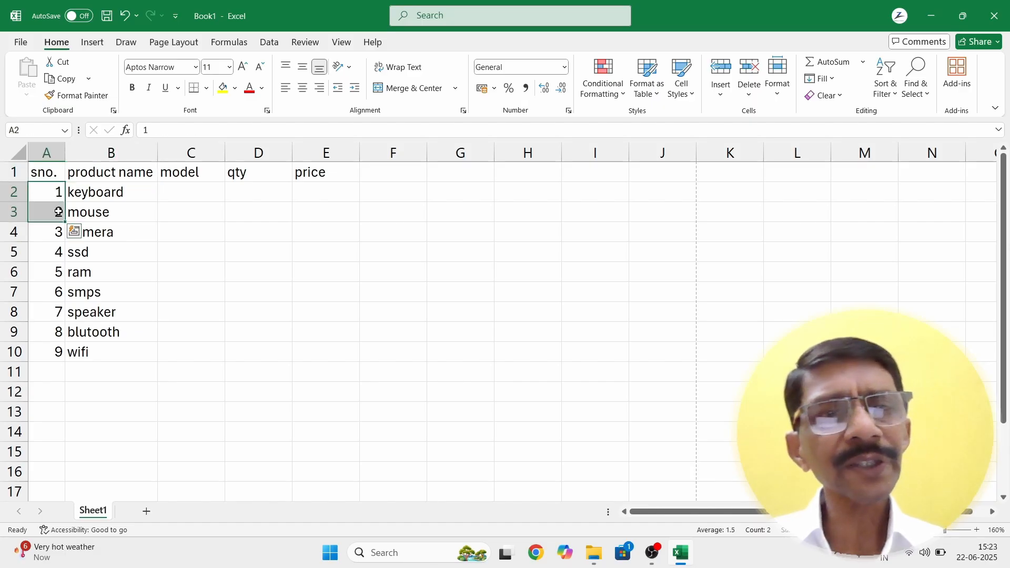
{"action": "left_click", "coordinate": [168, 244]}
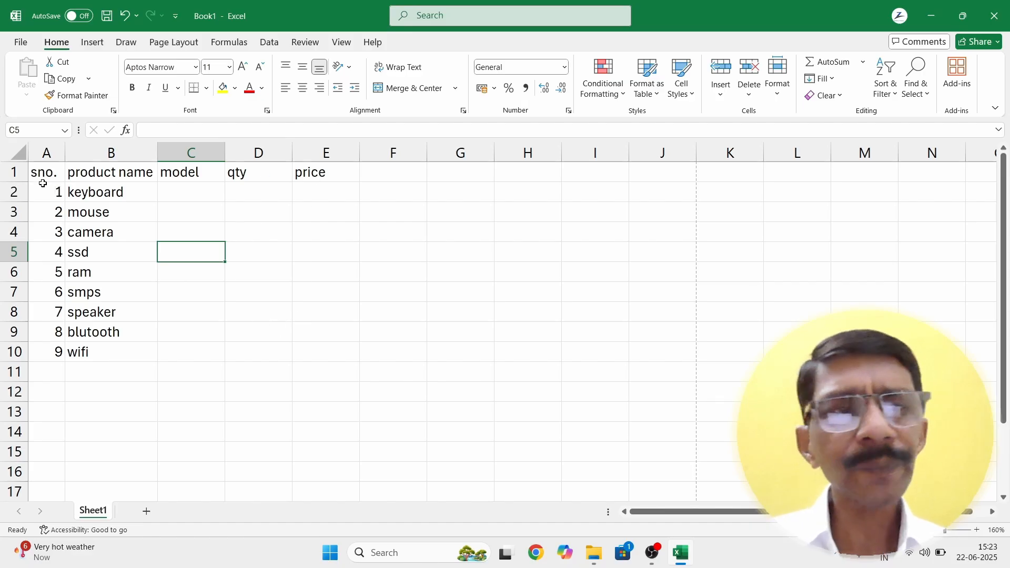
Step: Left-align the serial numbers in A2:A10 after briefly centring them
{"action": "left_click_drag", "start_coordinate": [47, 190], "coordinate": [45, 349]}
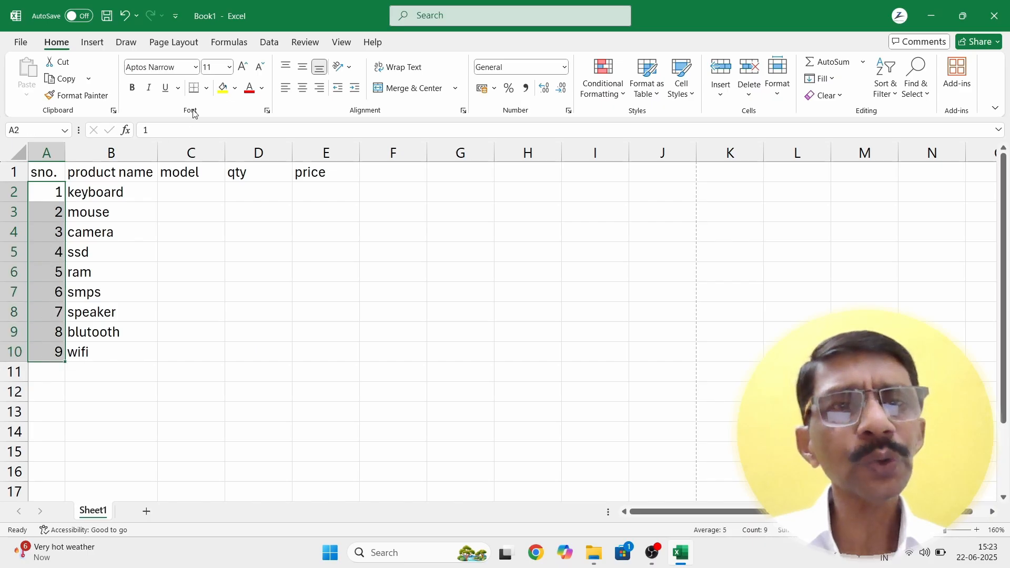
{"action": "left_click", "coordinate": [303, 89]}
{"action": "left_click", "coordinate": [286, 88]}
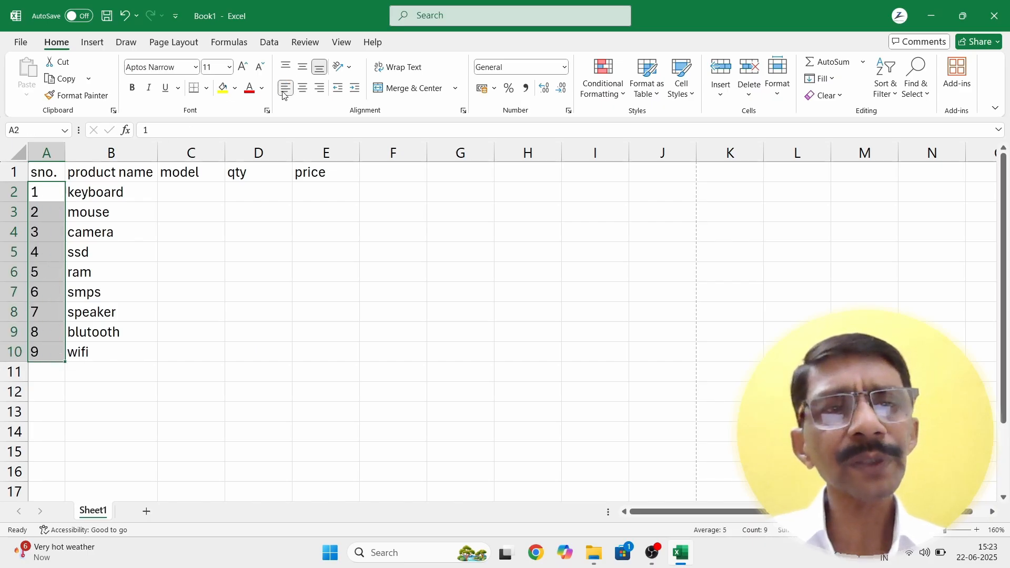
{"action": "left_click", "coordinate": [120, 293]}
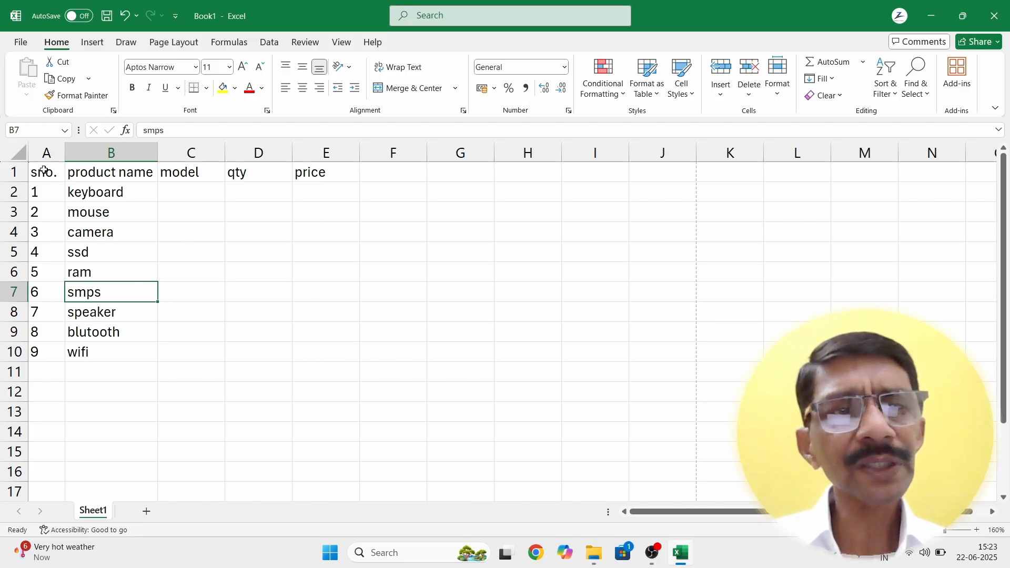
Step: Apply All Borders to A1:E10 so every cell of the product table is outlined
{"action": "left_click_drag", "start_coordinate": [42, 169], "coordinate": [327, 342]}
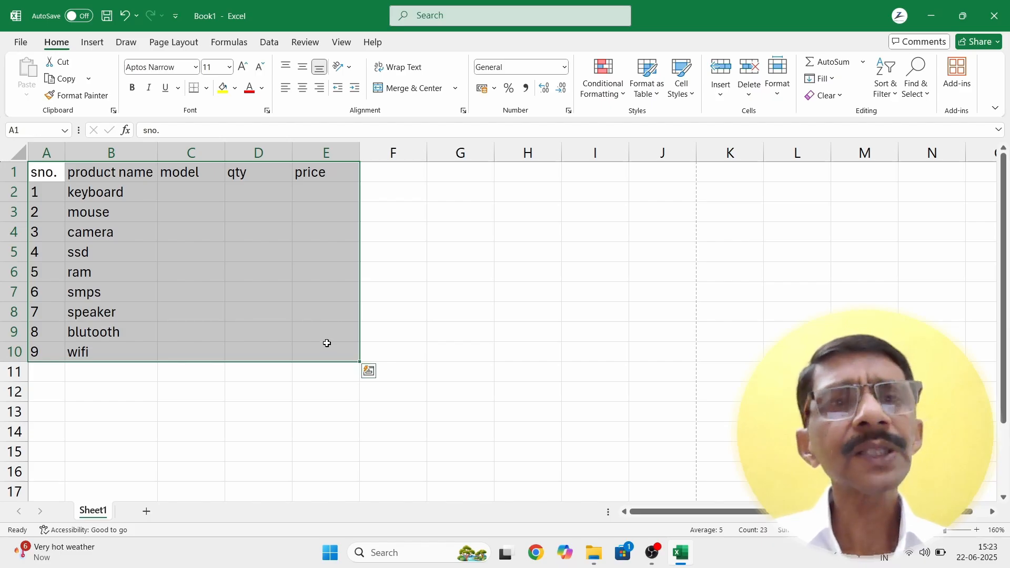
{"action": "left_click", "coordinate": [205, 90]}
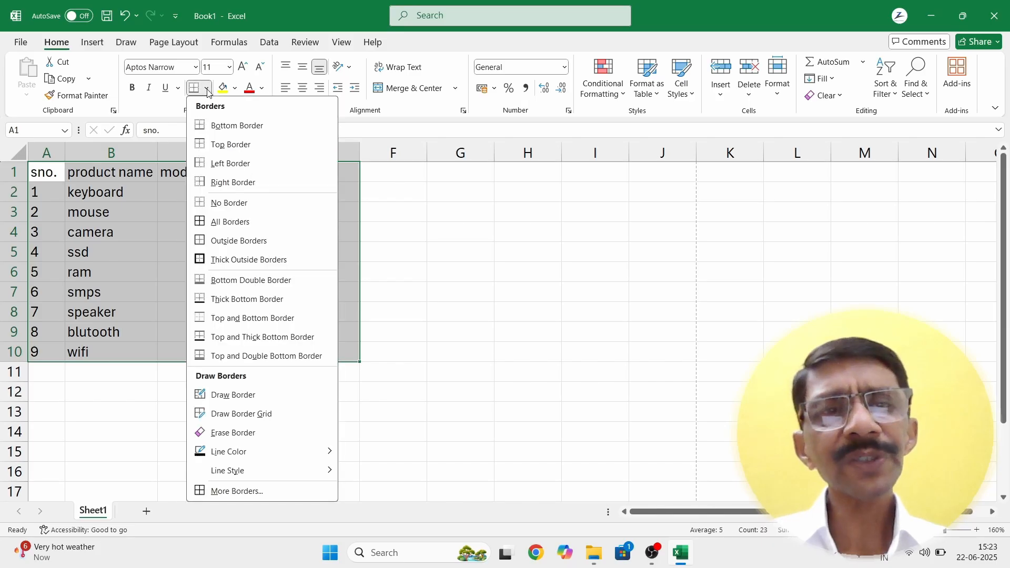
{"action": "left_click", "coordinate": [205, 223]}
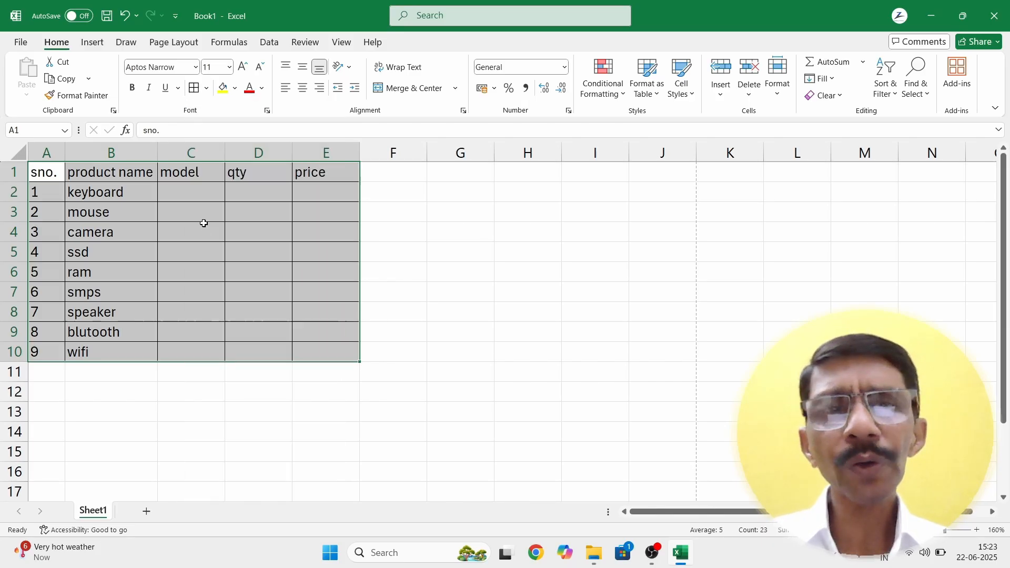
{"action": "left_click", "coordinate": [288, 376]}
{"action": "left_click", "coordinate": [195, 290]}
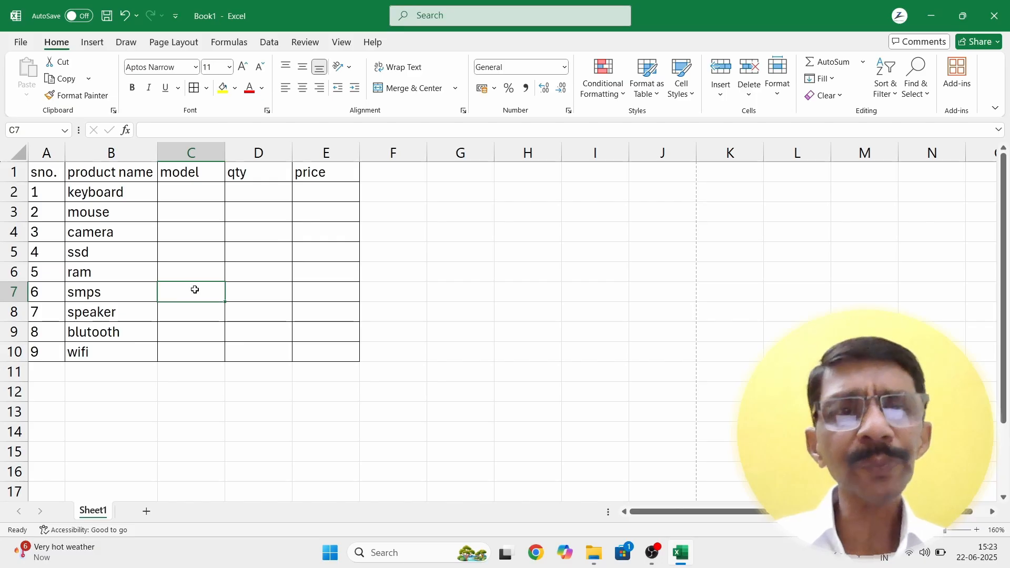
{"action": "key", "text": "ctrl+p"}
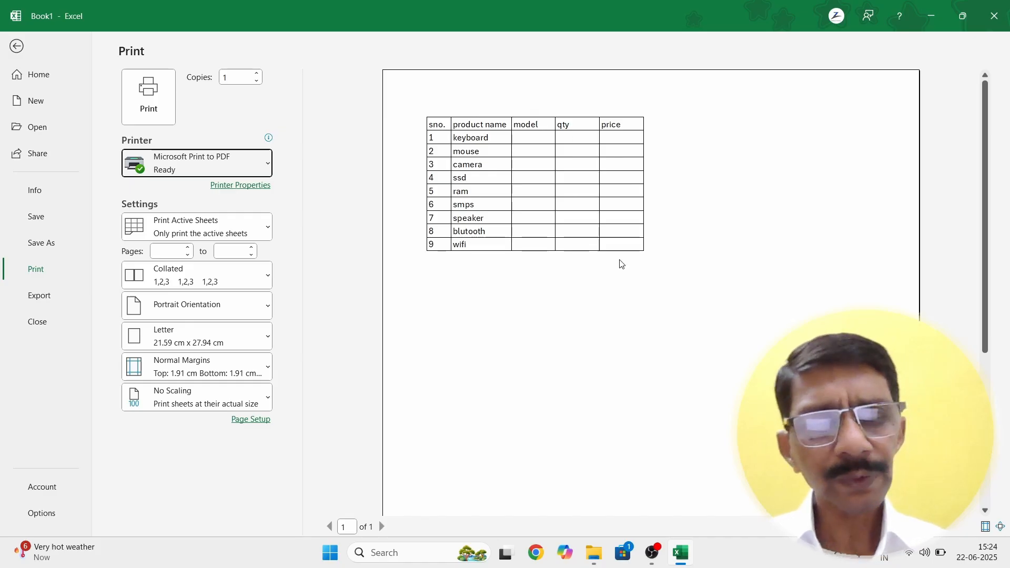
{"action": "key", "text": "Escape"}
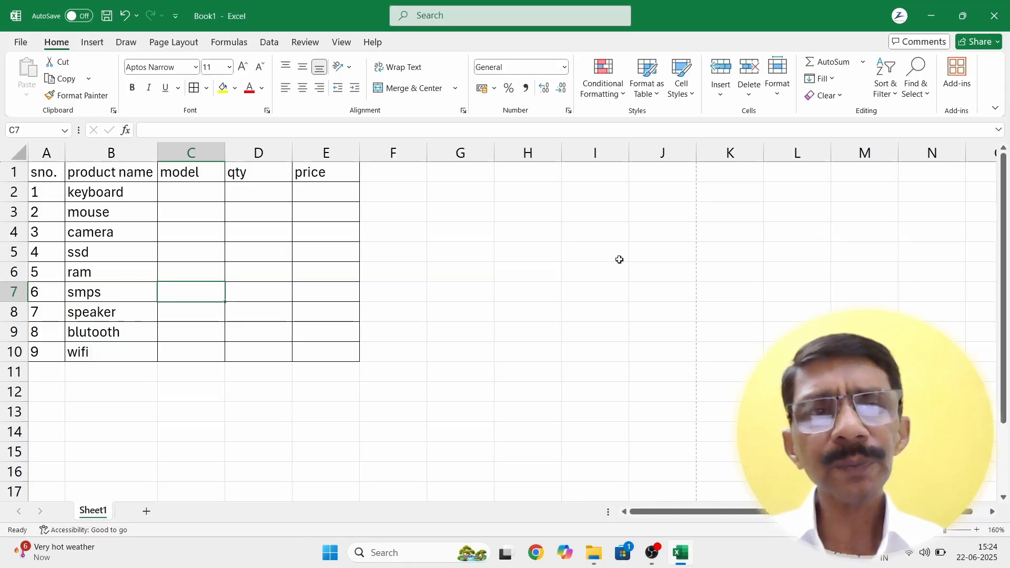
Step: Enter multimedia in C2 and gaming in C3, replacing the mistaken 'optical' entry
{"action": "left_click", "coordinate": [189, 191]}
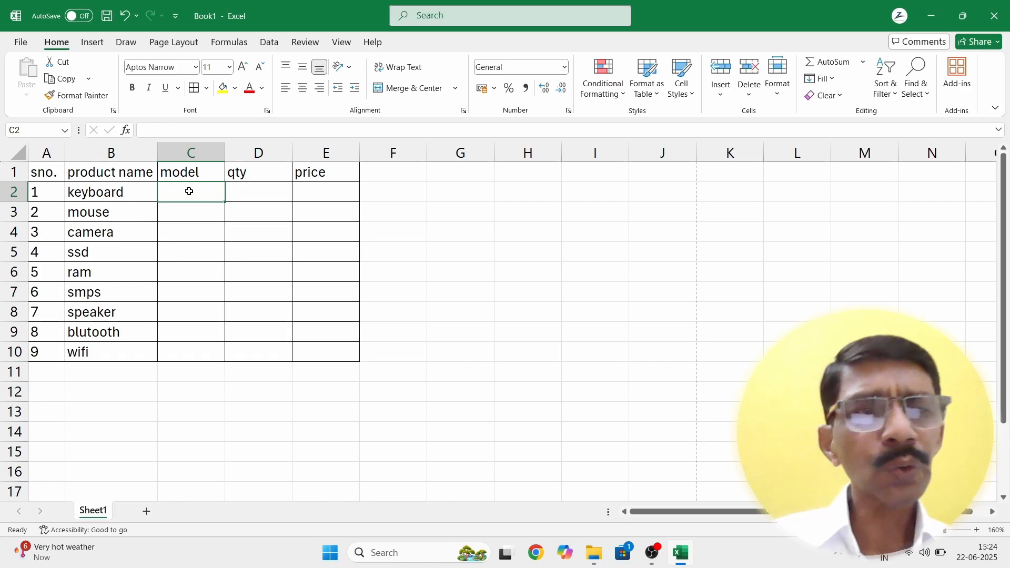
{"action": "type", "text": "multi"}
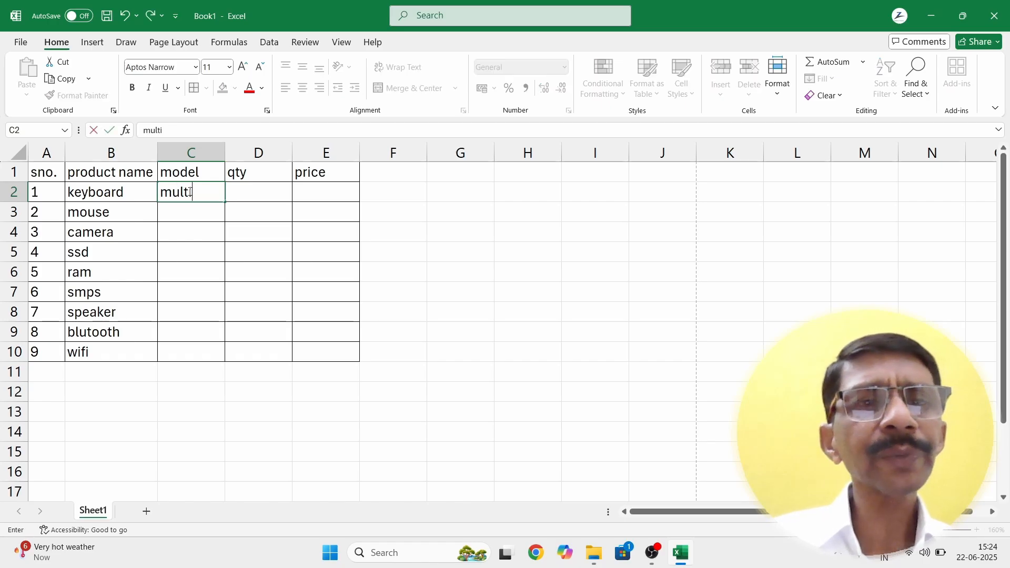
{"action": "type", "text": "media"}
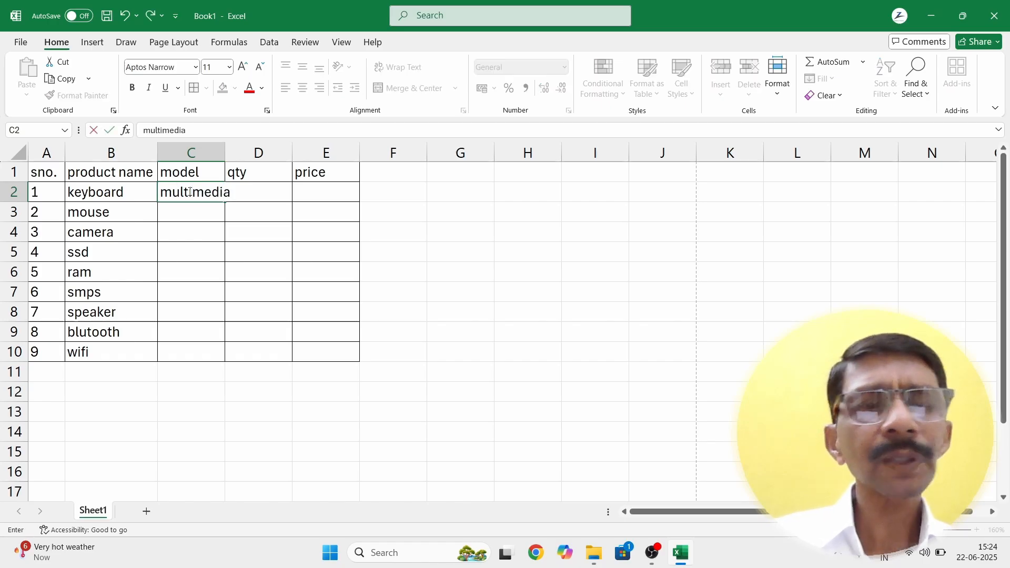
{"action": "key", "text": "Return"}
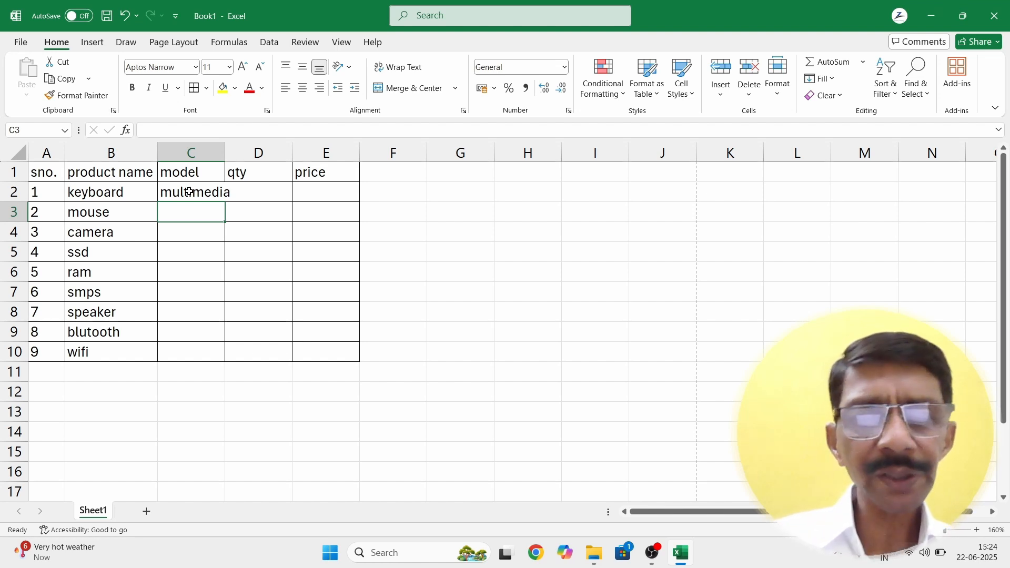
{"action": "type", "text": "opti"}
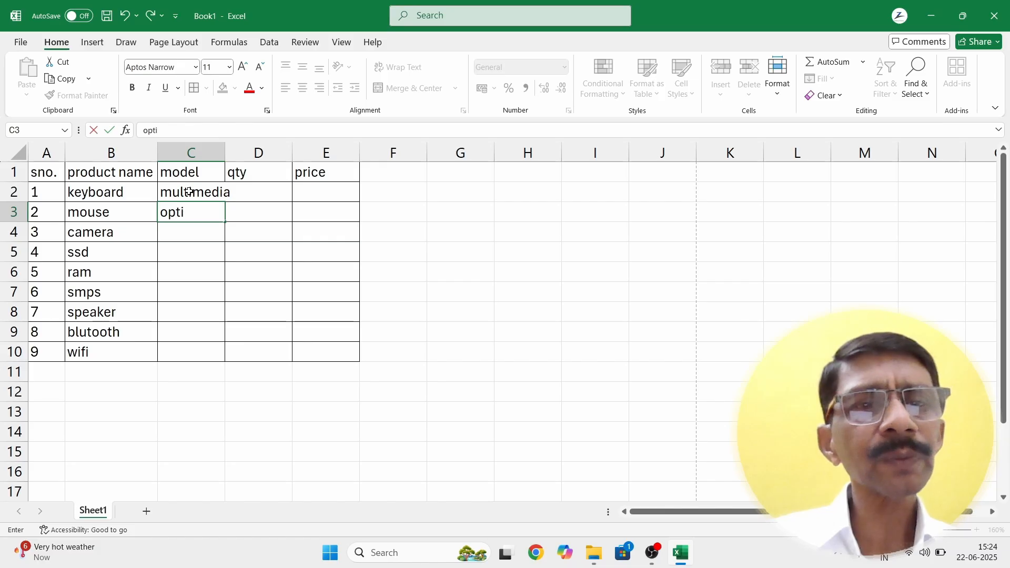
{"action": "type", "text": "cal"}
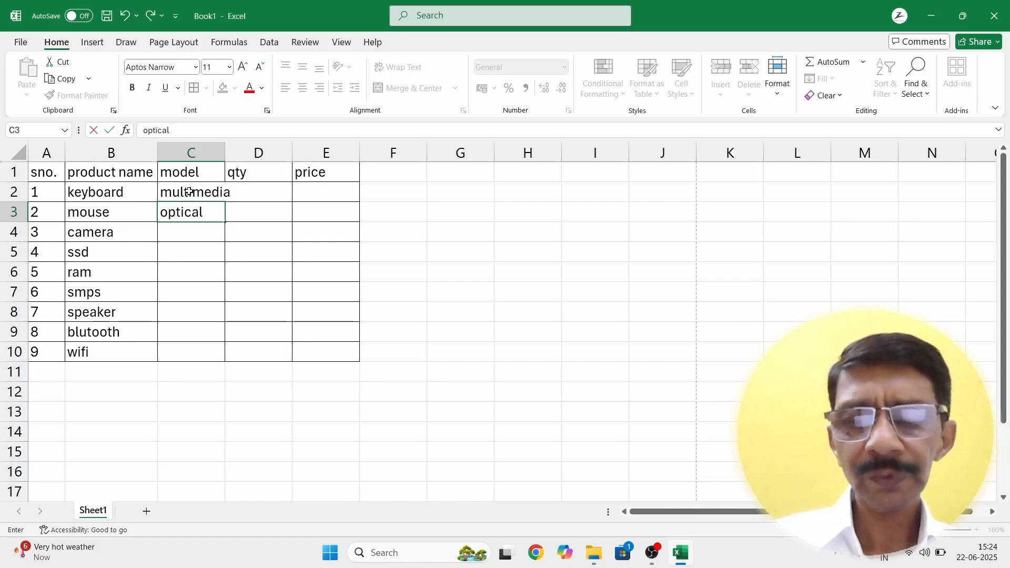
{"action": "key", "text": "BackSpace"}
{"action": "key", "text": "BackSpace"}
{"action": "key", "text": "BackSpace"}
{"action": "key", "text": "BackSpace"}
{"action": "key", "text": "BackSpace"}
{"action": "key", "text": "BackSpace"}
{"action": "type", "text": "gaming"}
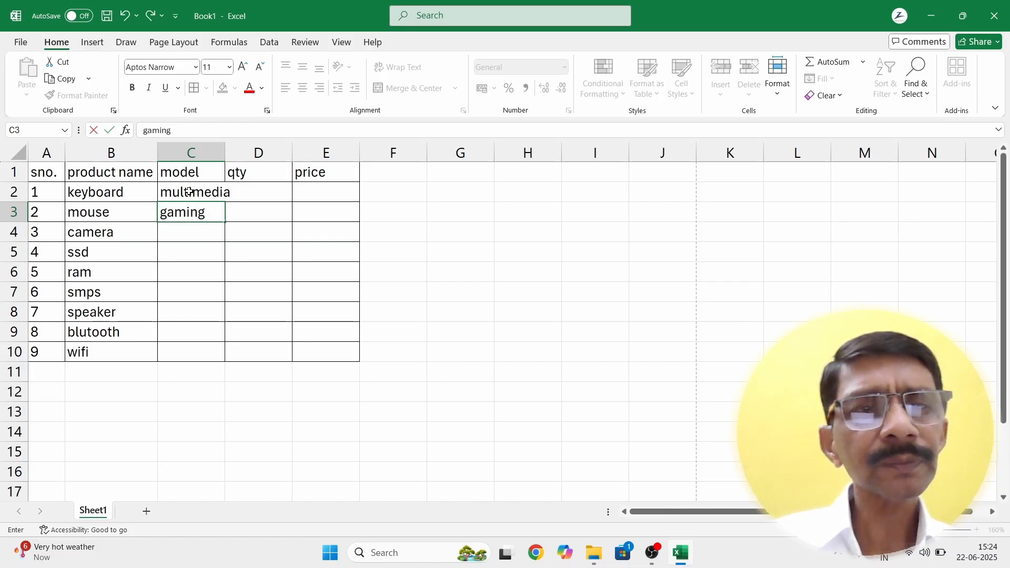
{"action": "key", "text": "Return"}
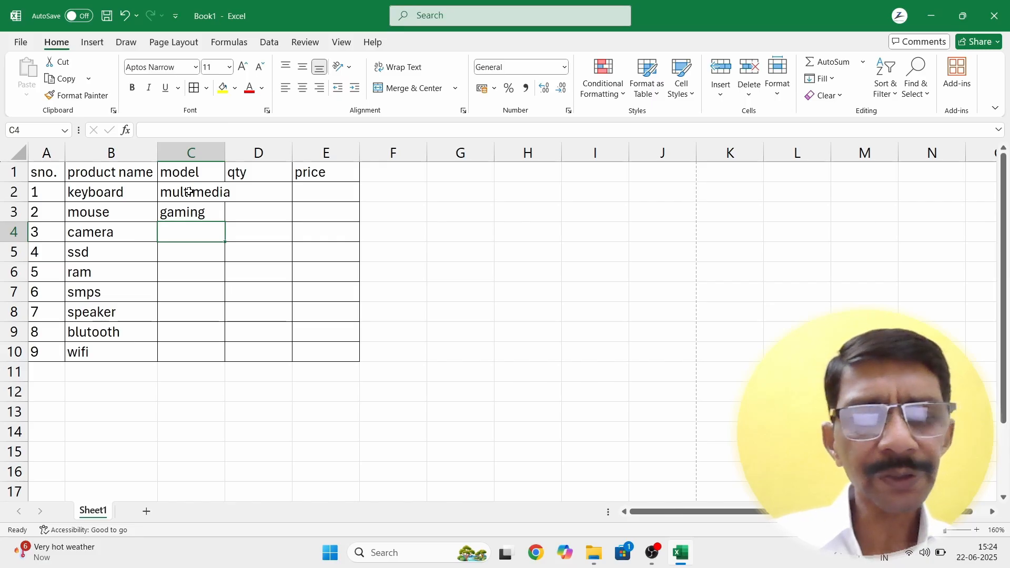
Step: Enter 1k, 512, ddr5 and 500 as the next four models in C4:C7
{"action": "type", "text": "di"}
{"action": "key", "text": "BackSpace"}
{"action": "key", "text": "BackSpace"}
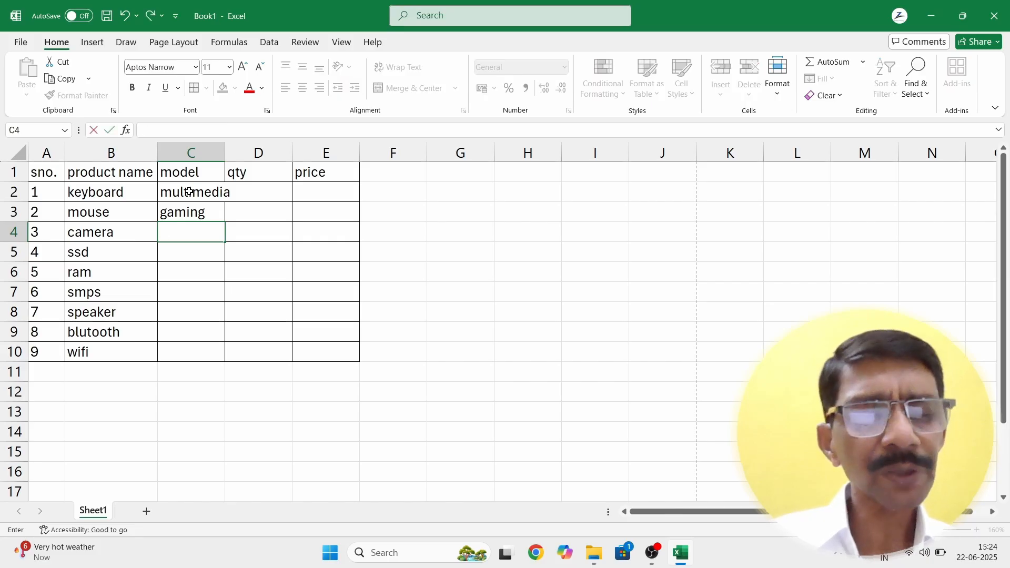
{"action": "type", "text": "1k"}
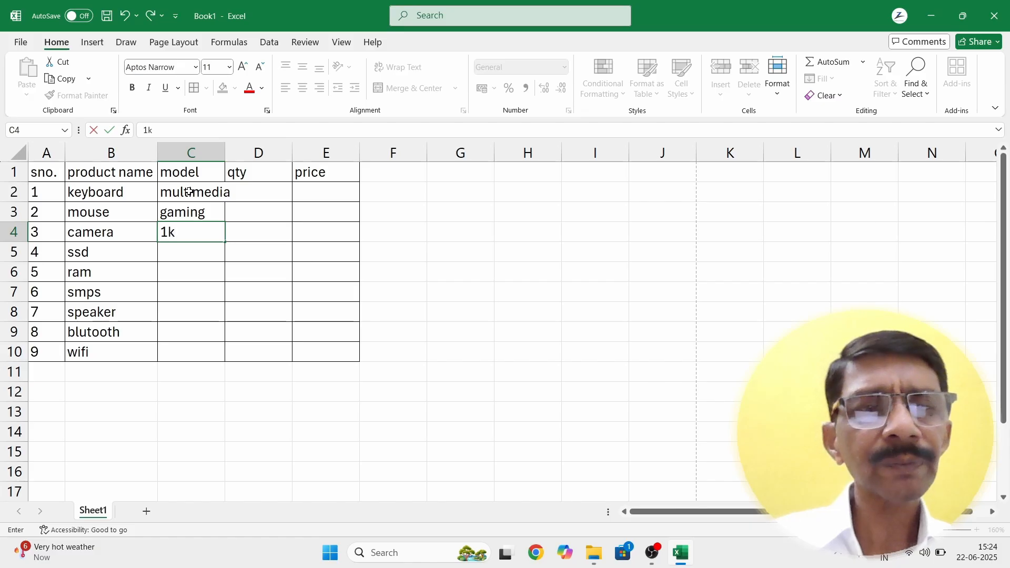
{"action": "key", "text": "Return"}
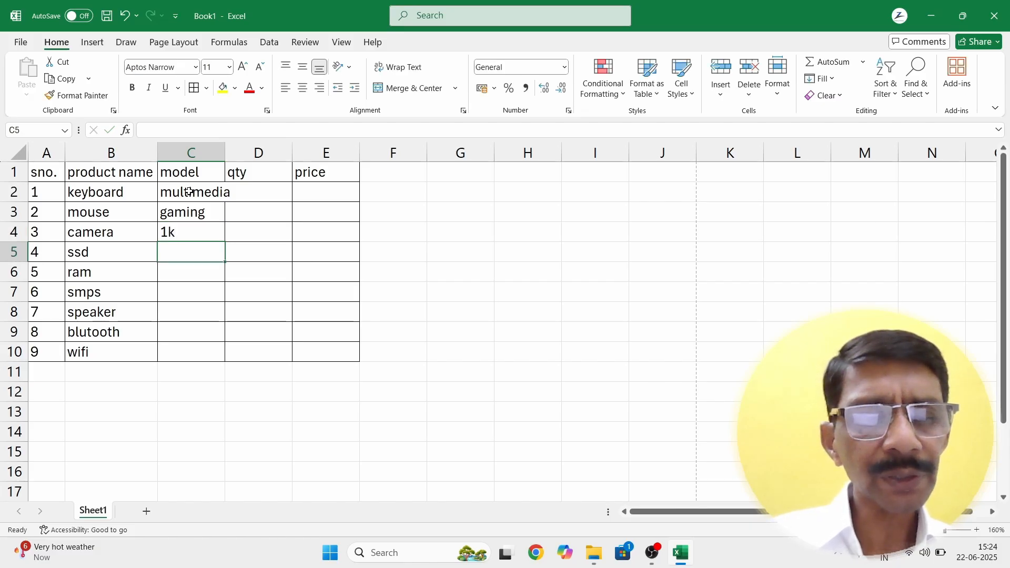
{"action": "type", "text": "512"}
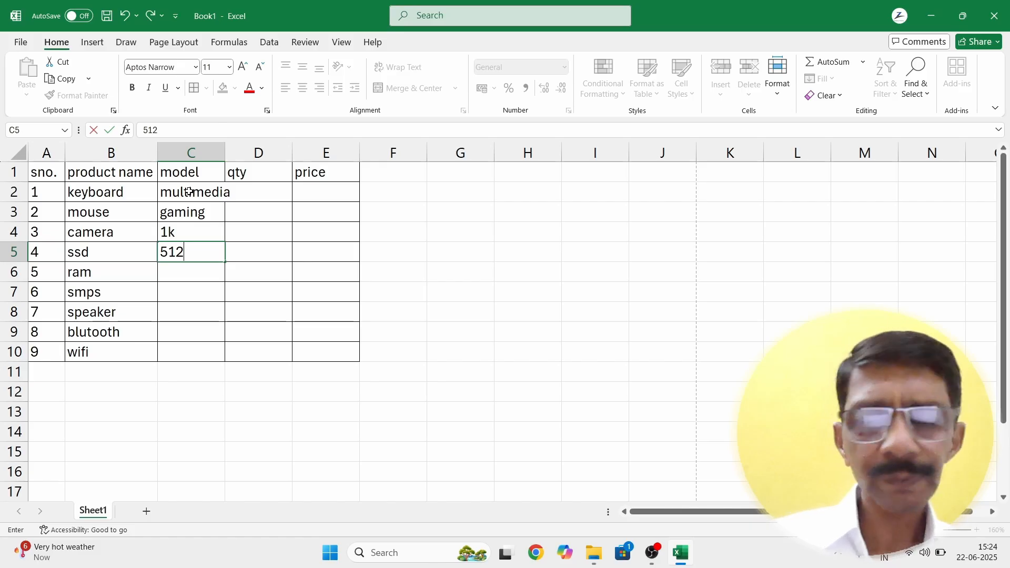
{"action": "key", "text": "Return"}
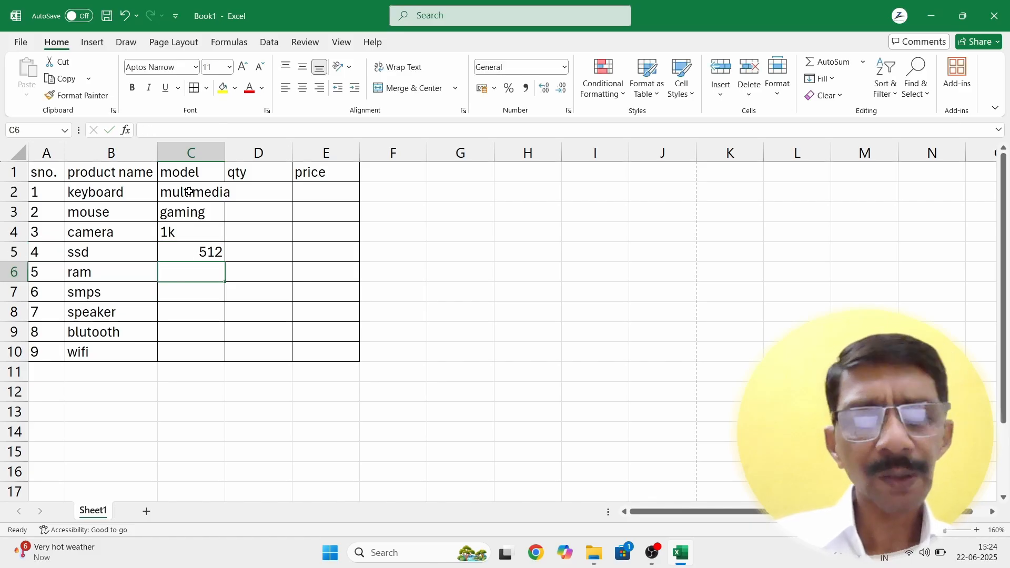
{"action": "type", "text": "ddr"}
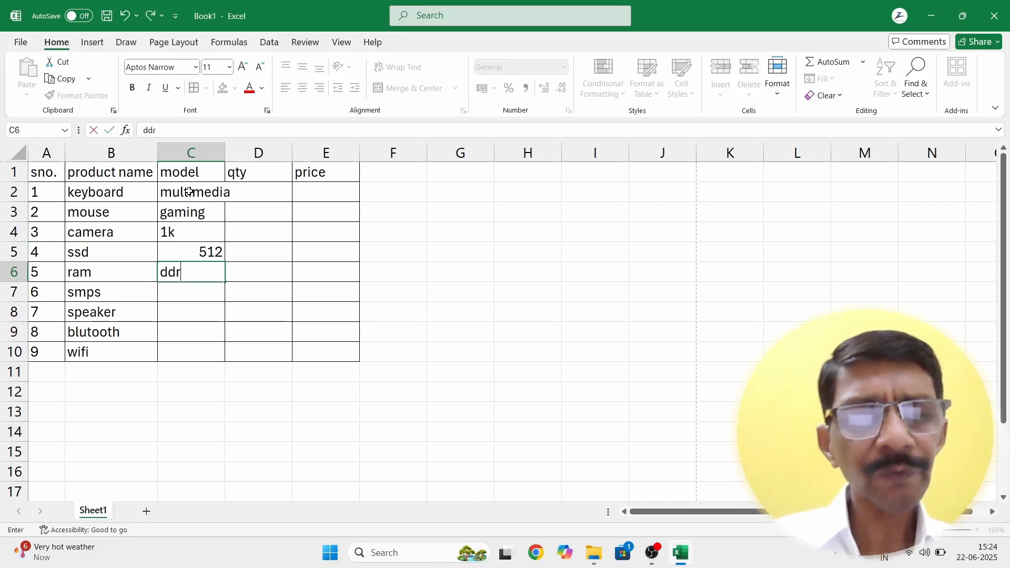
{"action": "type", "text": "5"}
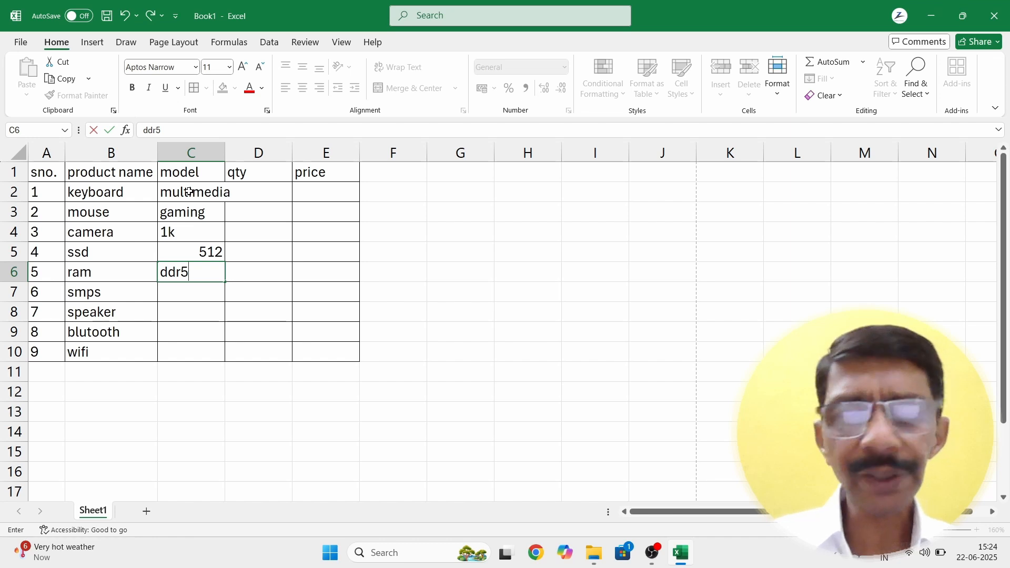
{"action": "key", "text": "Return"}
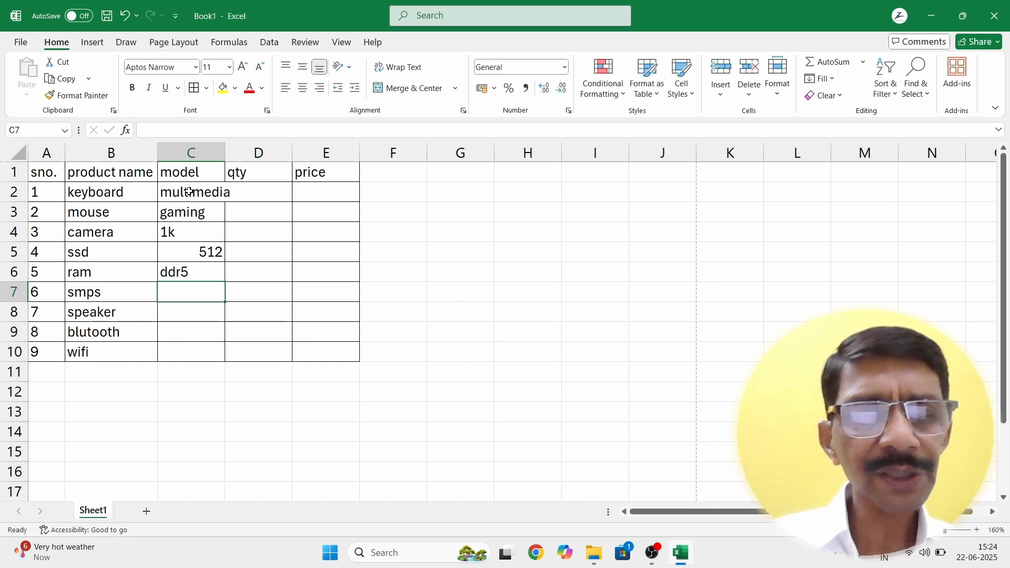
{"action": "type", "text": "500"}
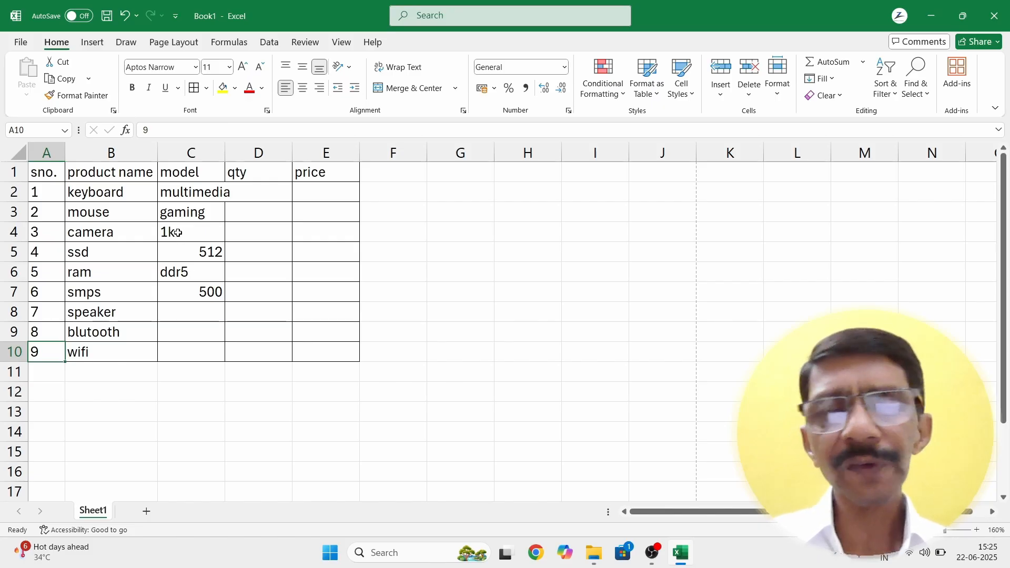
Step: Left-align column C and widen it so 'multimedia' shows in full
{"action": "left_click", "coordinate": [191, 149]}
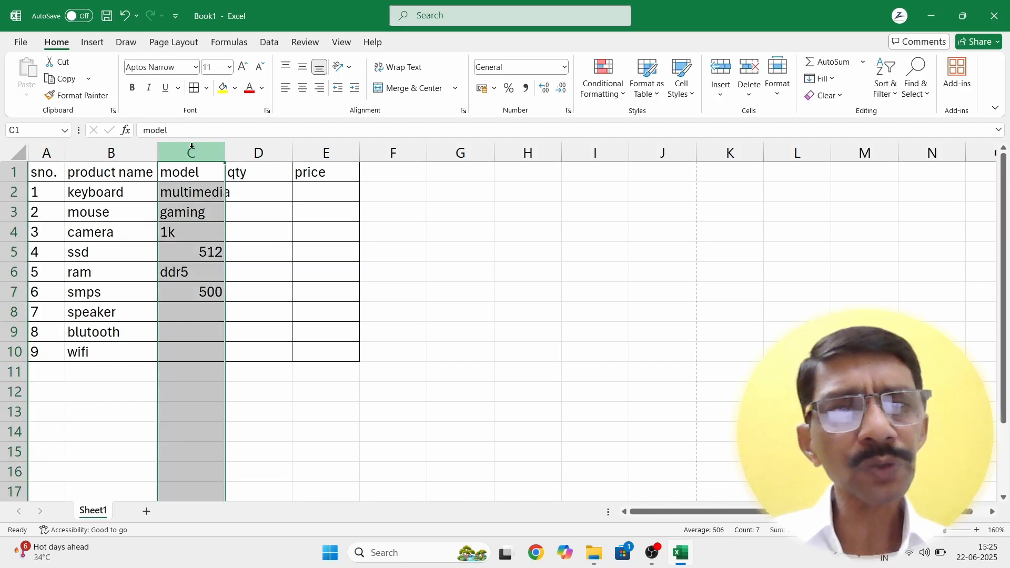
{"action": "left_click", "coordinate": [286, 87]}
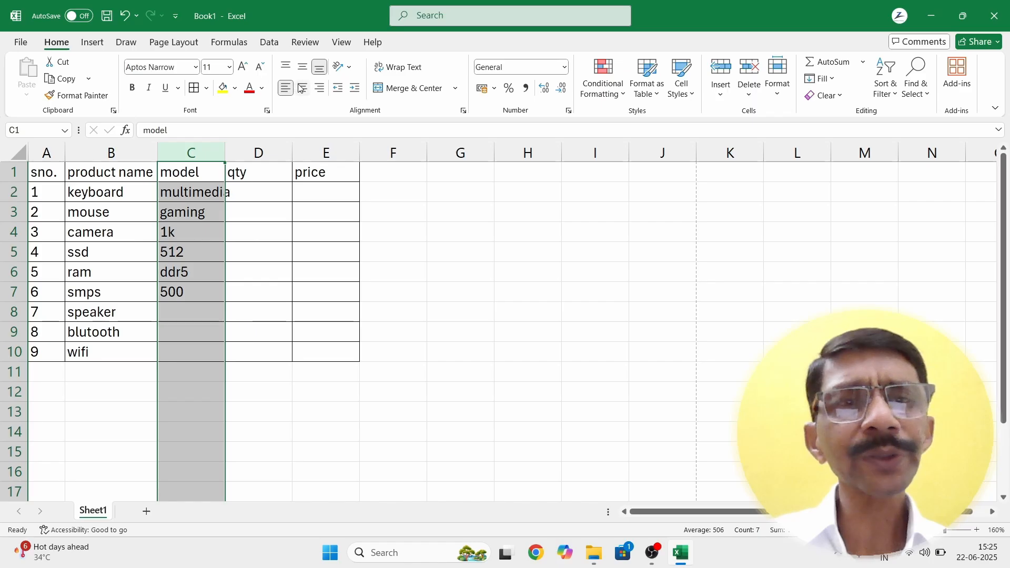
{"action": "left_click", "coordinate": [301, 88]}
{"action": "left_click", "coordinate": [285, 89]}
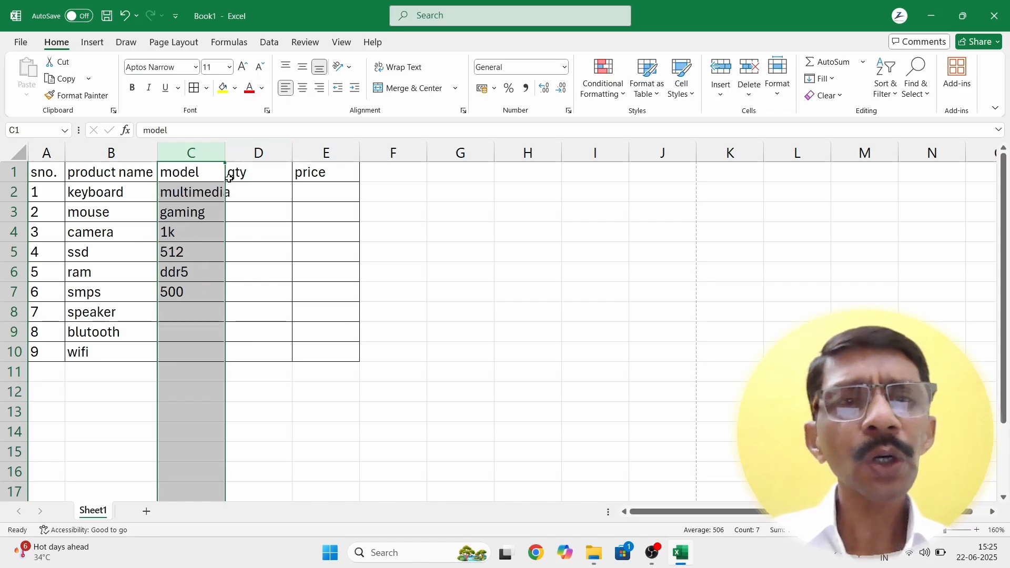
{"action": "left_click_drag", "start_coordinate": [225, 149], "coordinate": [248, 150]}
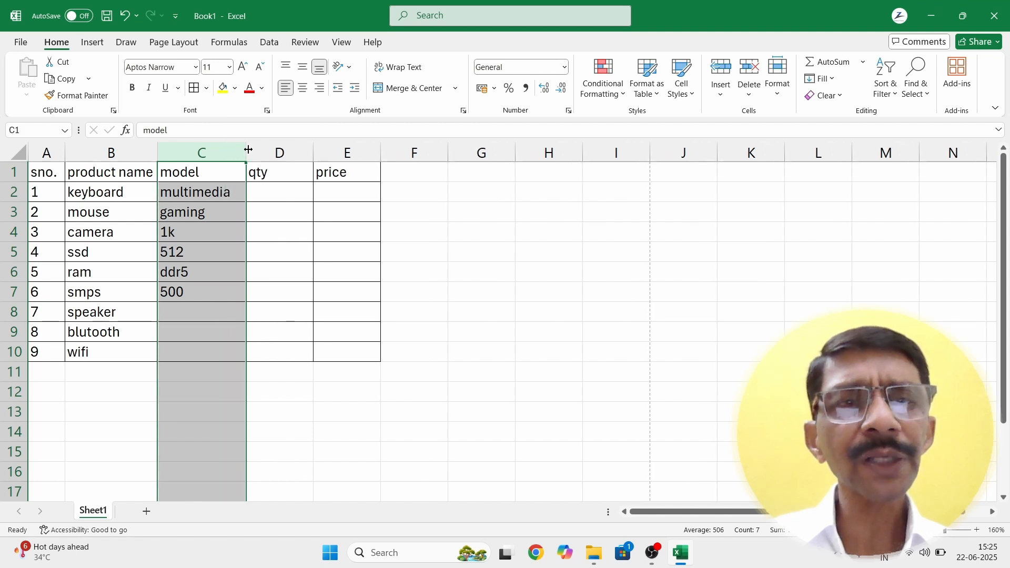
{"action": "left_click", "coordinate": [180, 314]}
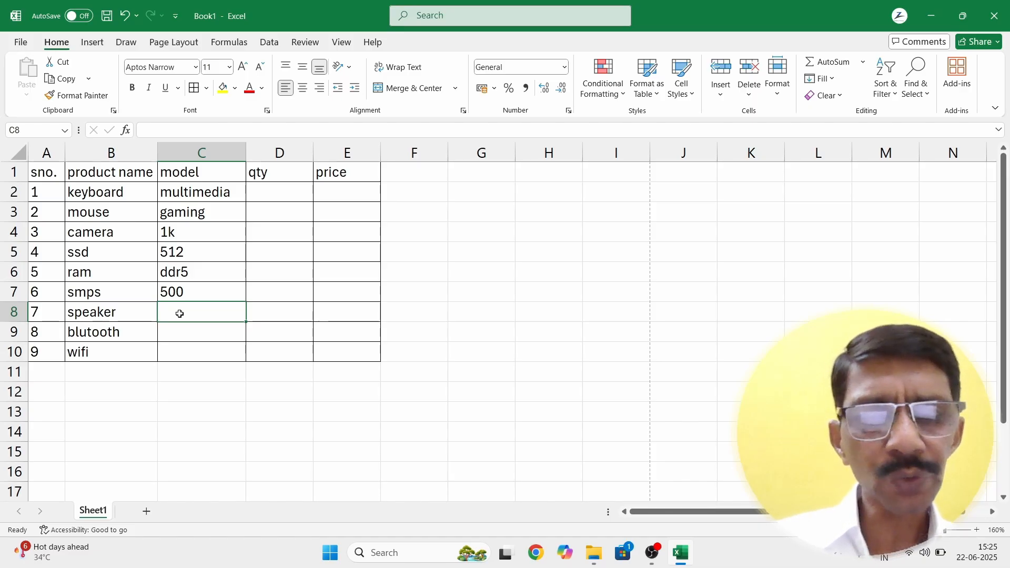
Step: Enter 1000 watt in C8 and change C5 to 512 GB
{"action": "type", "text": "100"}
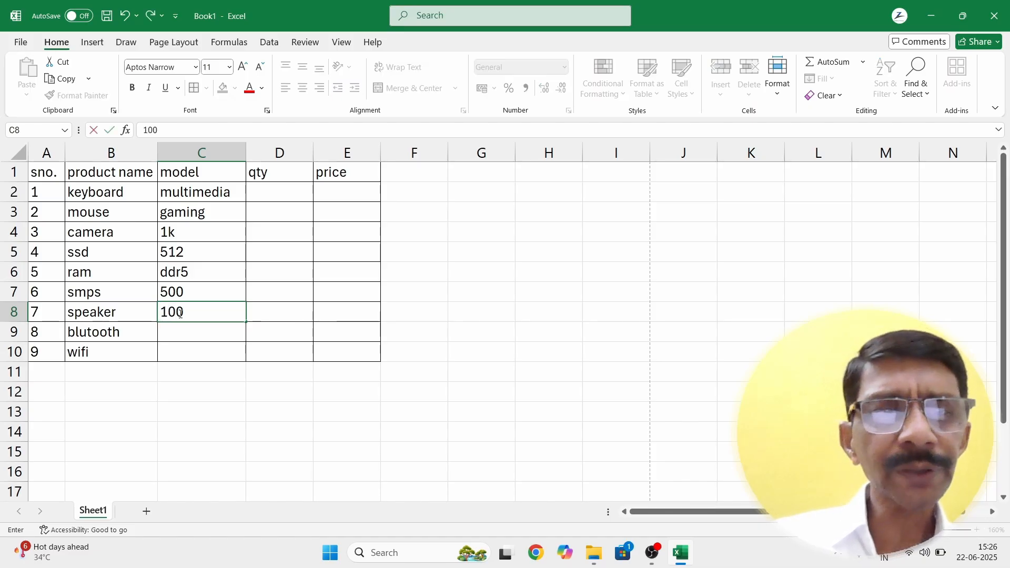
{"action": "type", "text": "0 watt"}
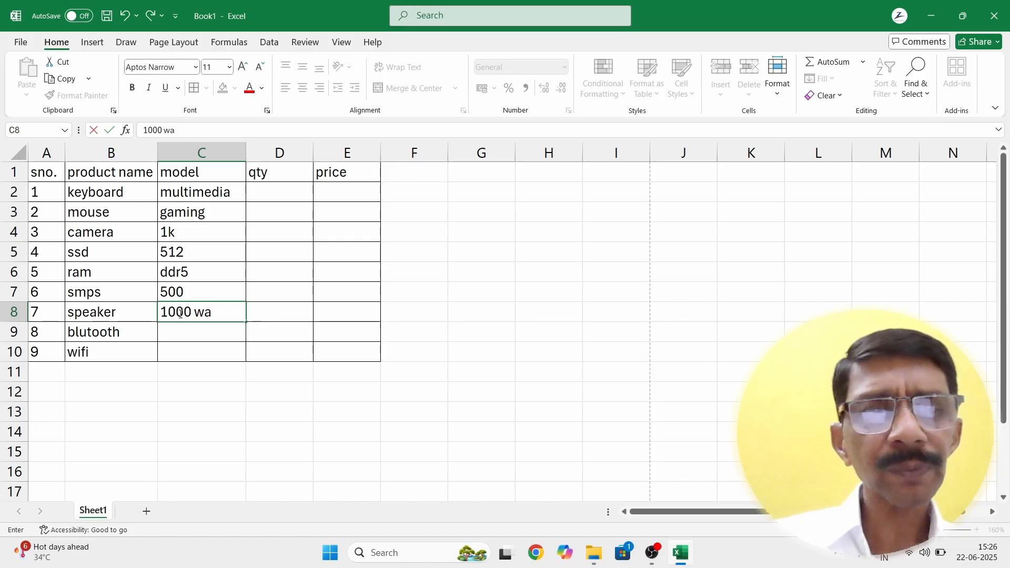
{"action": "key", "text": "Up"}
{"action": "key", "text": "Up"}
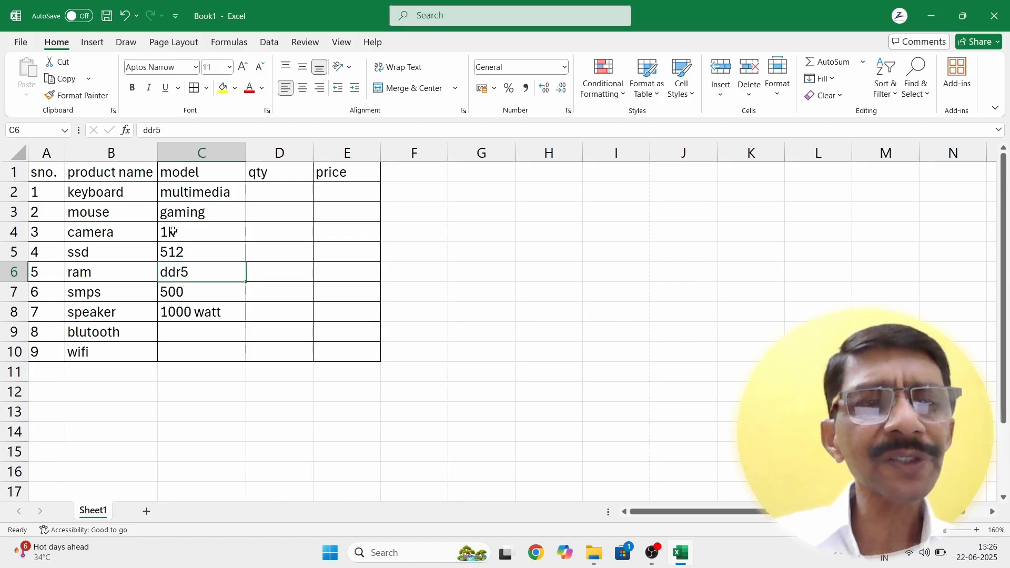
{"action": "left_click", "coordinate": [183, 257]}
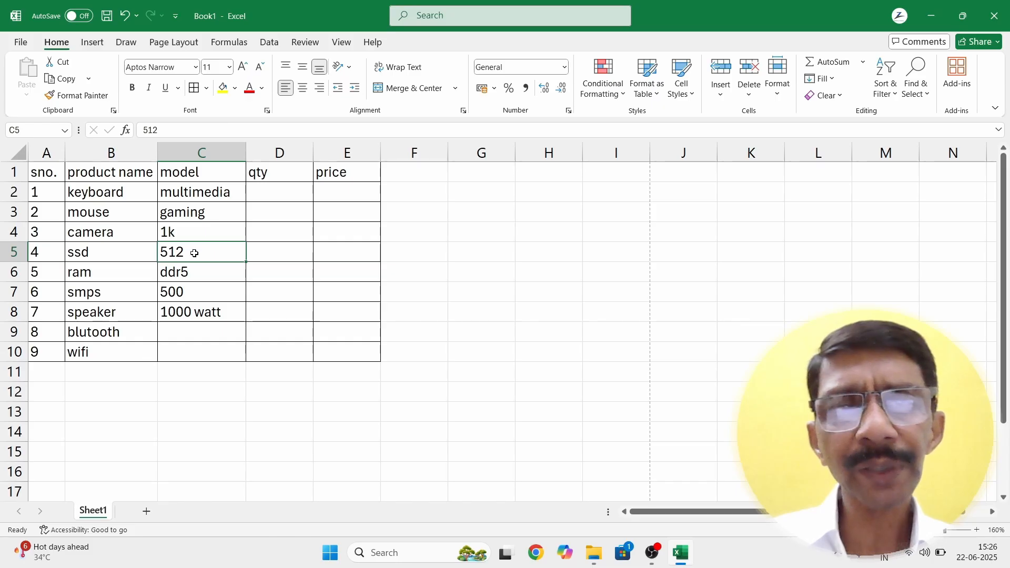
{"action": "double_click", "coordinate": [195, 253]}
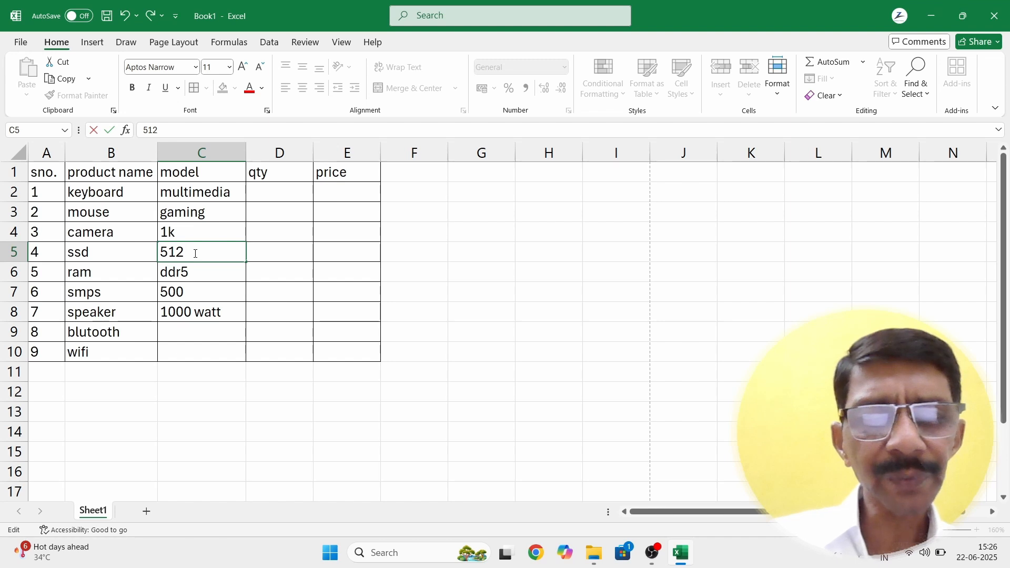
{"action": "type", "text": "GB"}
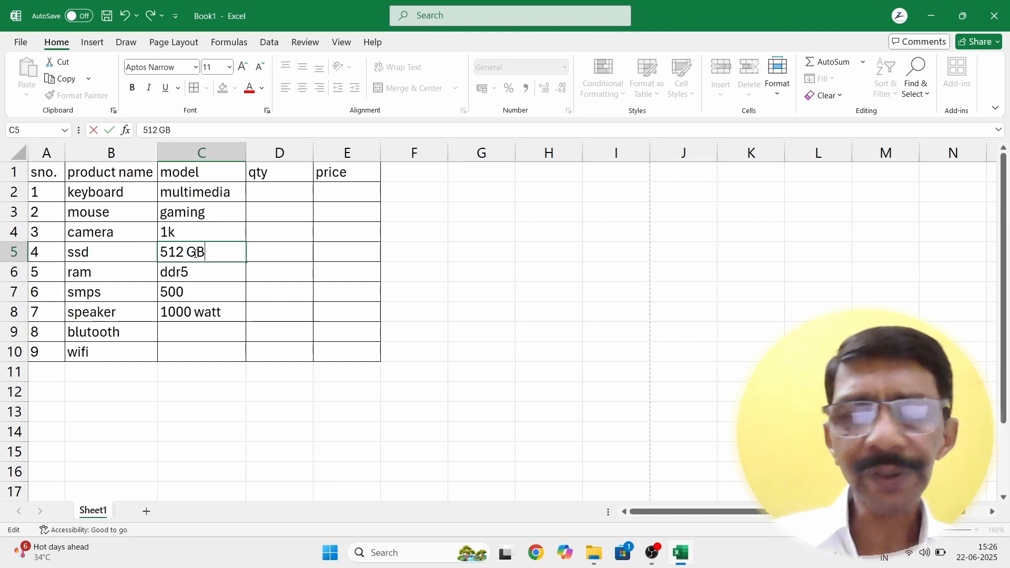
{"action": "key", "text": "Return"}
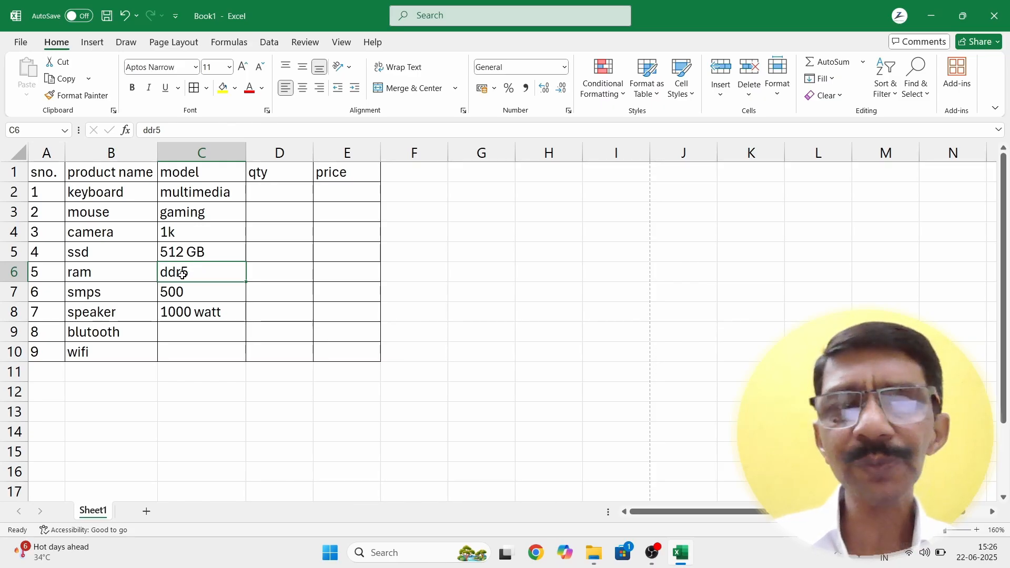
Step: Revise C6 to ddr 5 and C7 to 500 volt
{"action": "left_click", "coordinate": [157, 130]}
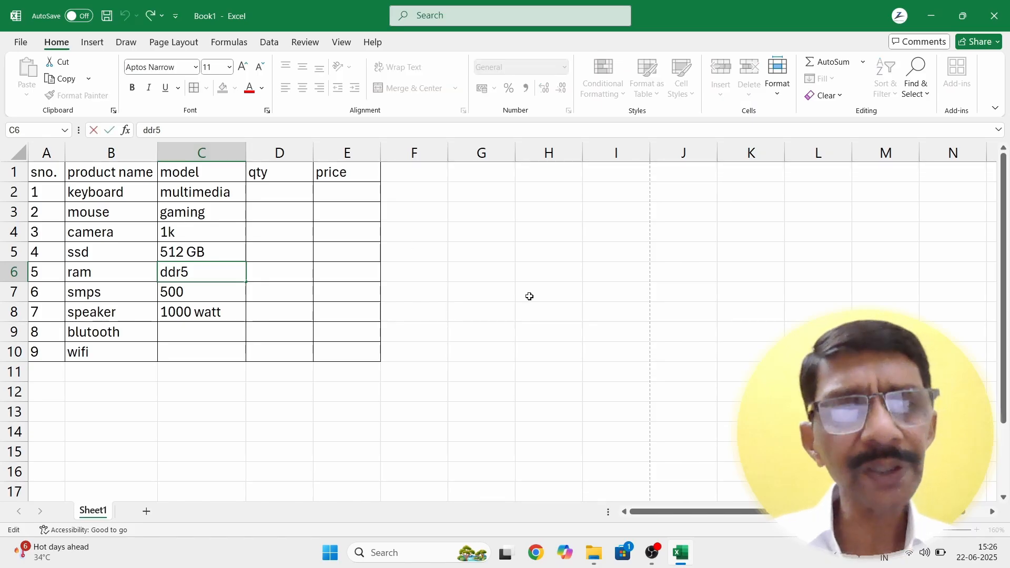
{"action": "key", "text": "Return"}
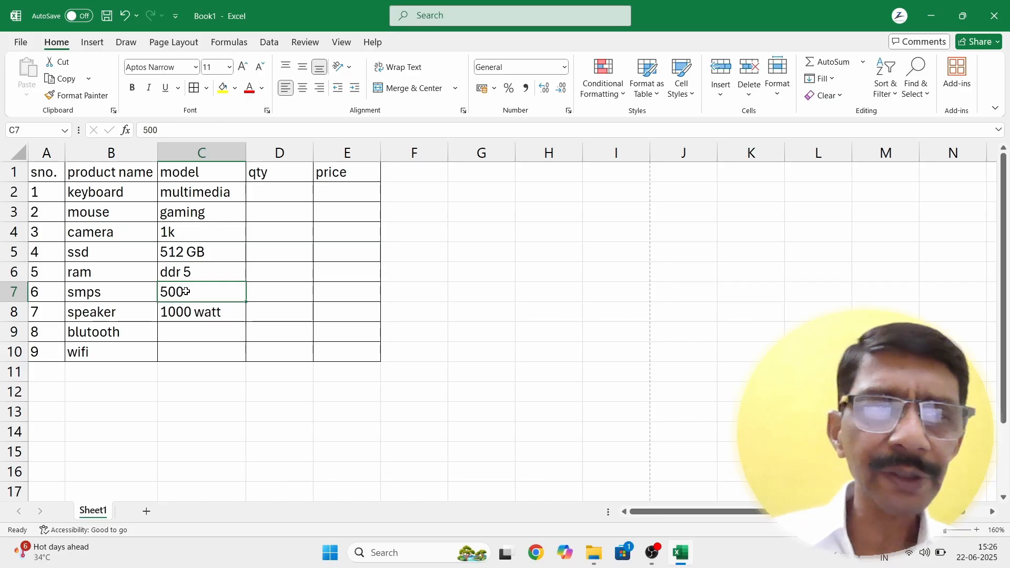
{"action": "left_click", "coordinate": [174, 132]}
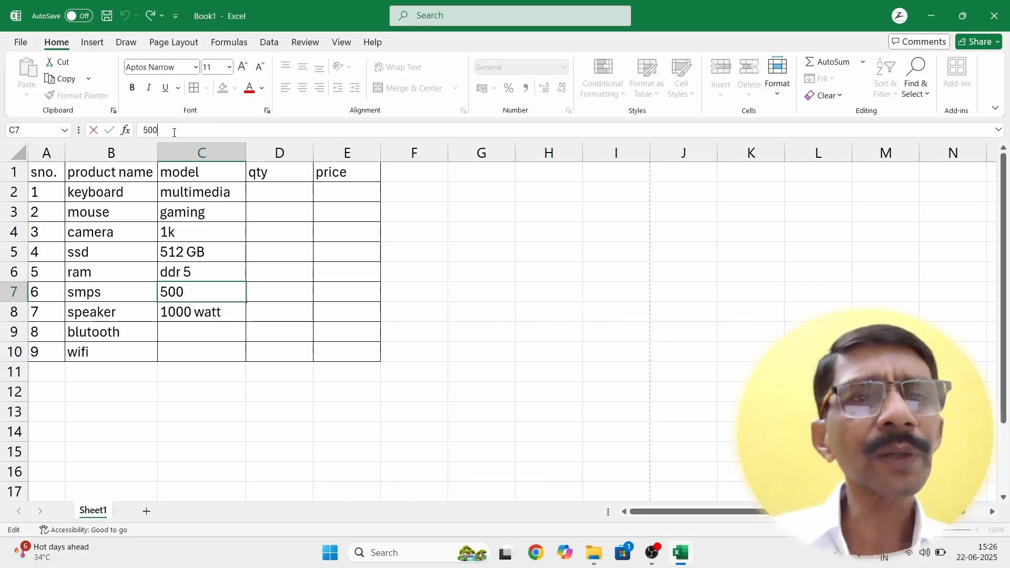
{"action": "type", "text": "volt"}
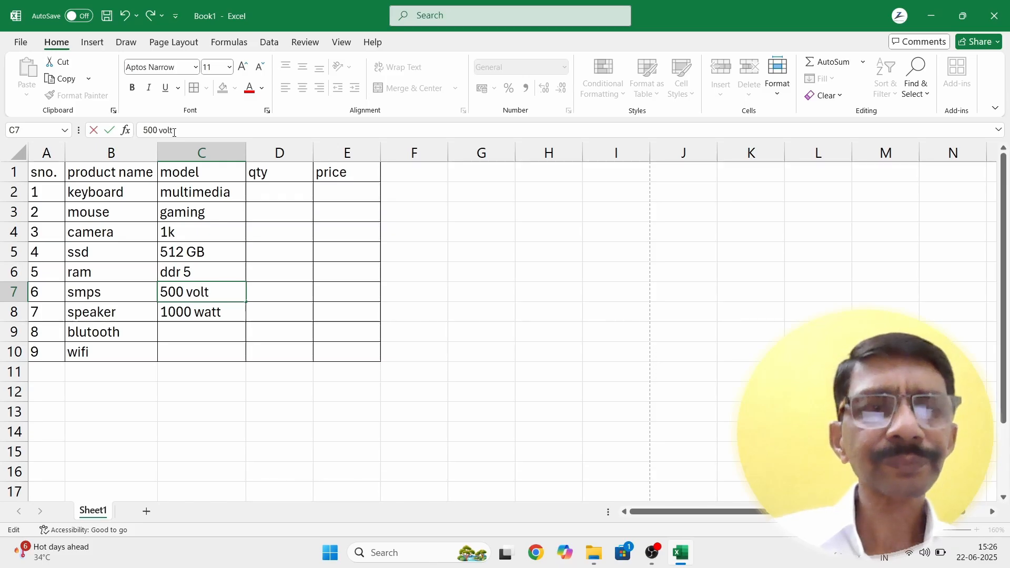
{"action": "key", "text": "Return"}
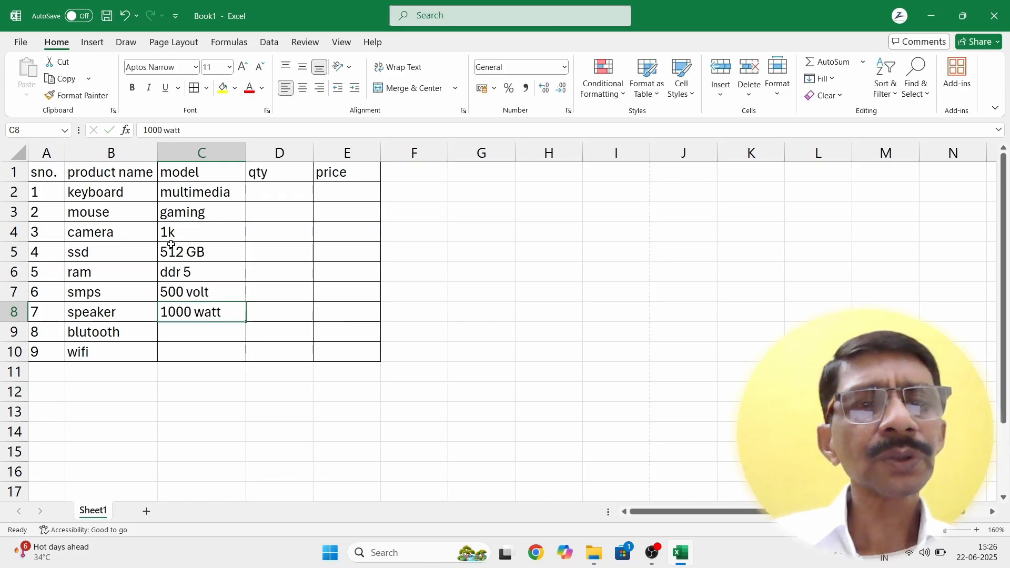
Step: Enter normal in C9 and 5g high speed in C10
{"action": "left_click", "coordinate": [177, 333]}
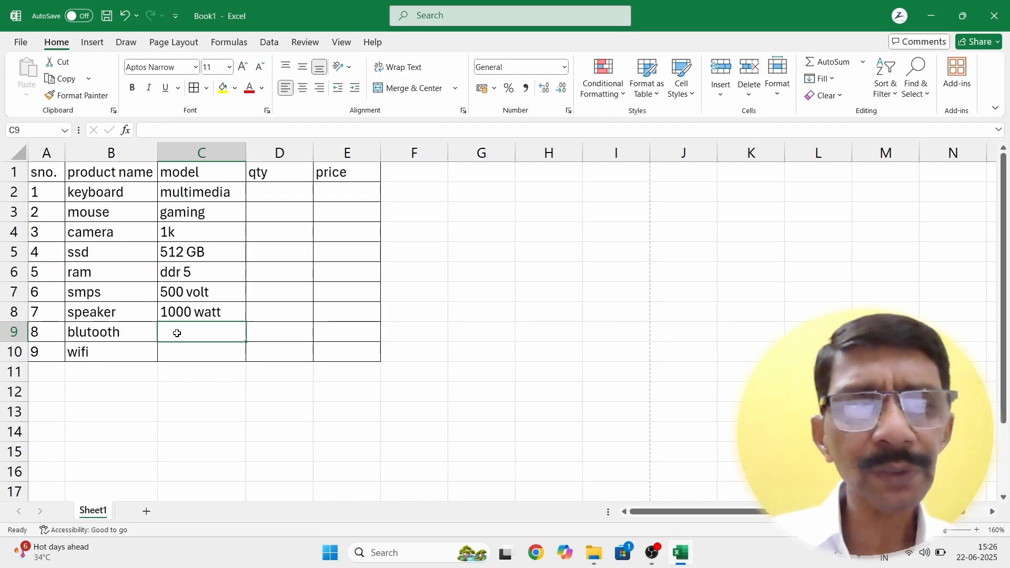
{"action": "type", "text": "n"}
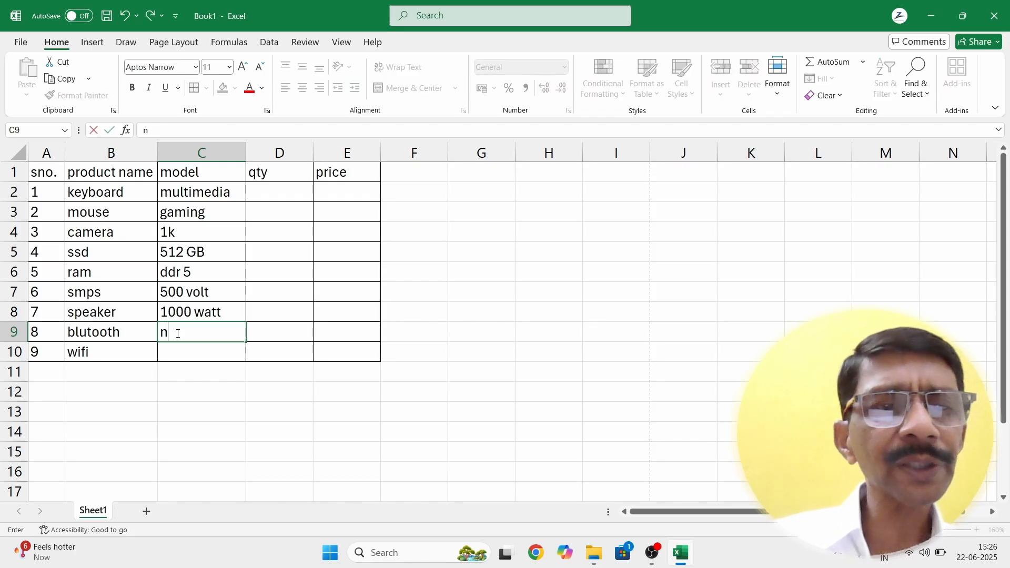
{"action": "type", "text": "ormal"}
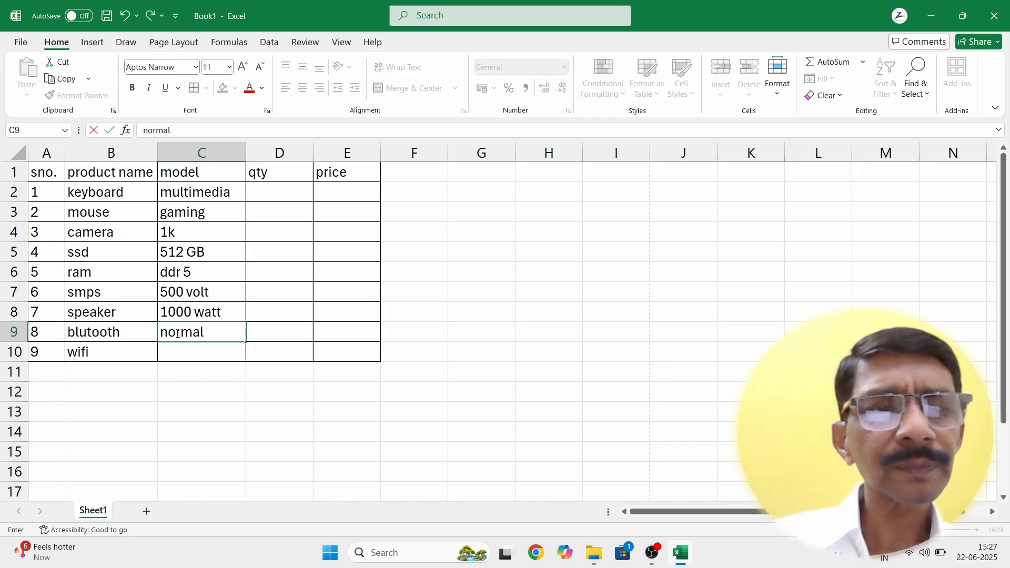
{"action": "key", "text": "Return"}
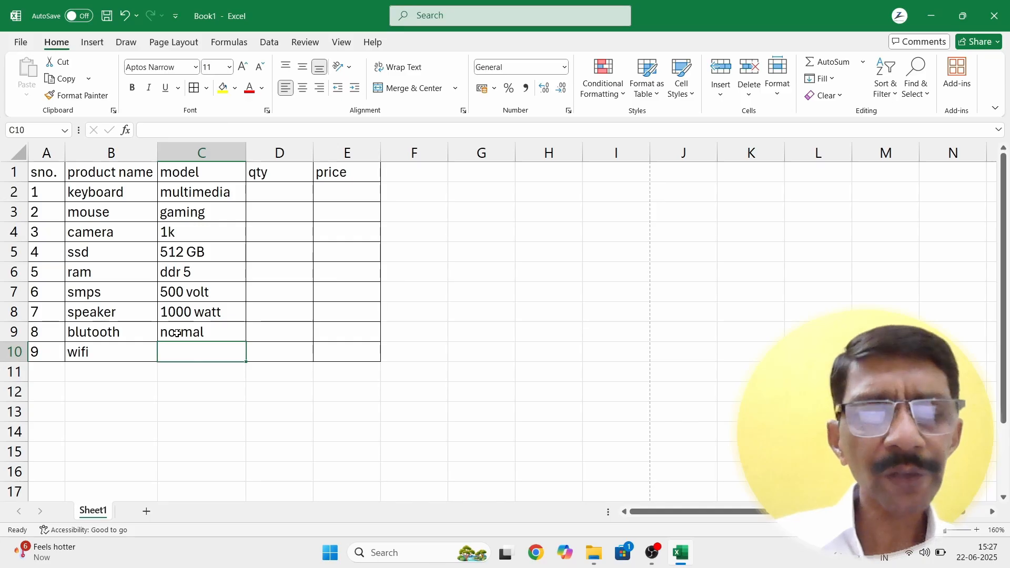
{"action": "type", "text": "5"}
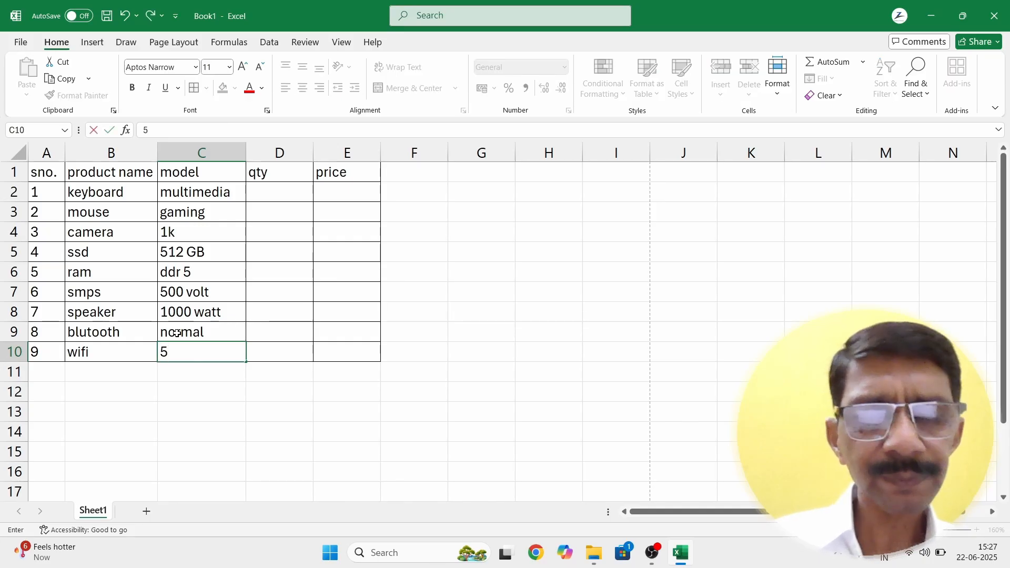
{"action": "type", "text": "g hi"}
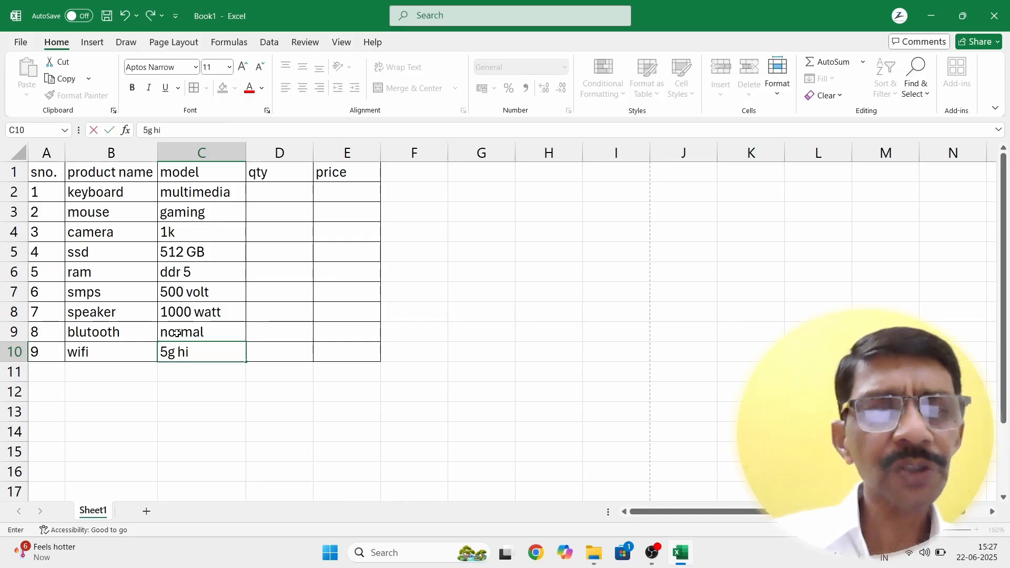
{"action": "type", "text": "gh speed"}
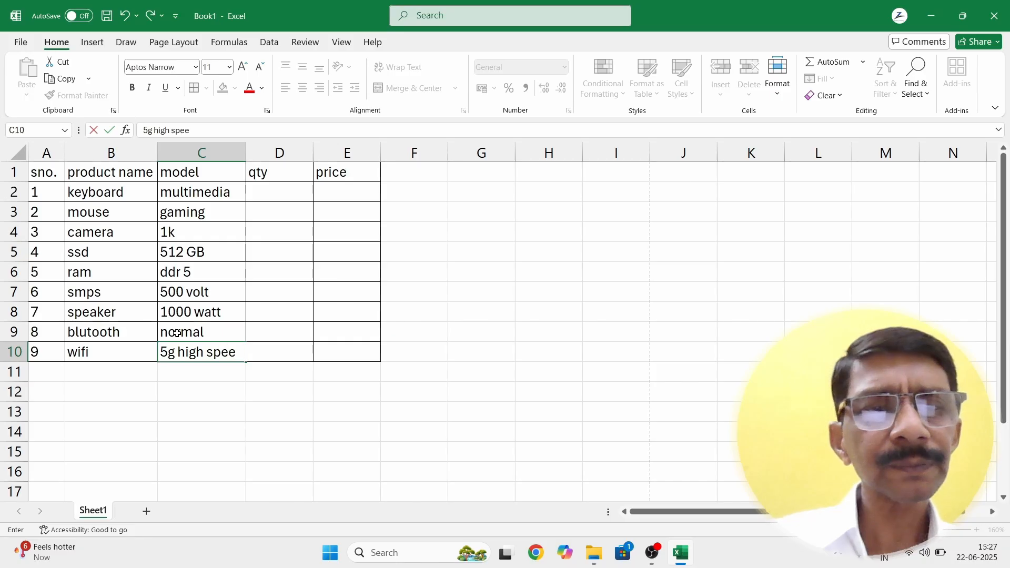
{"action": "key", "text": "Return"}
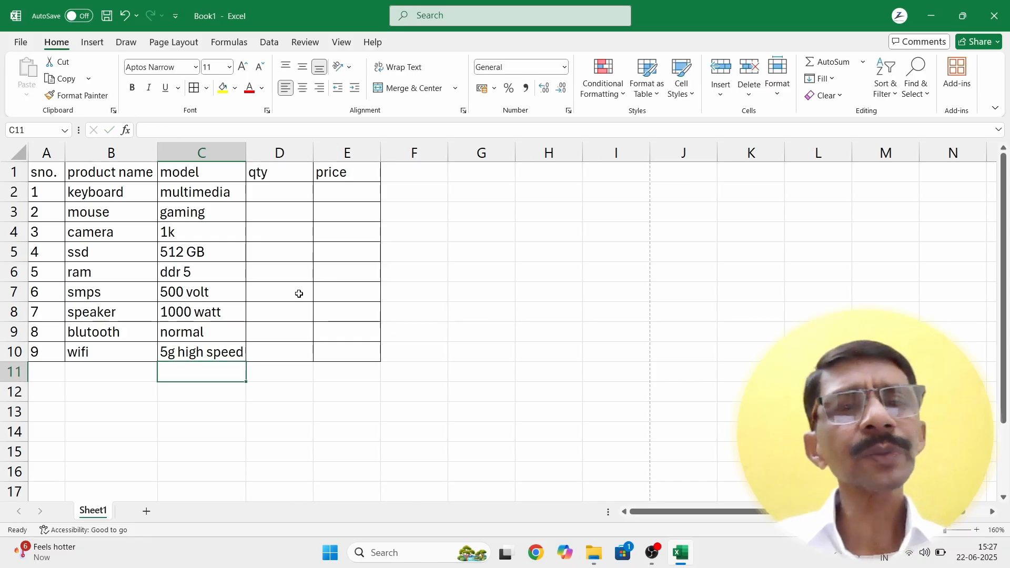
{"action": "left_click", "coordinate": [208, 417]}
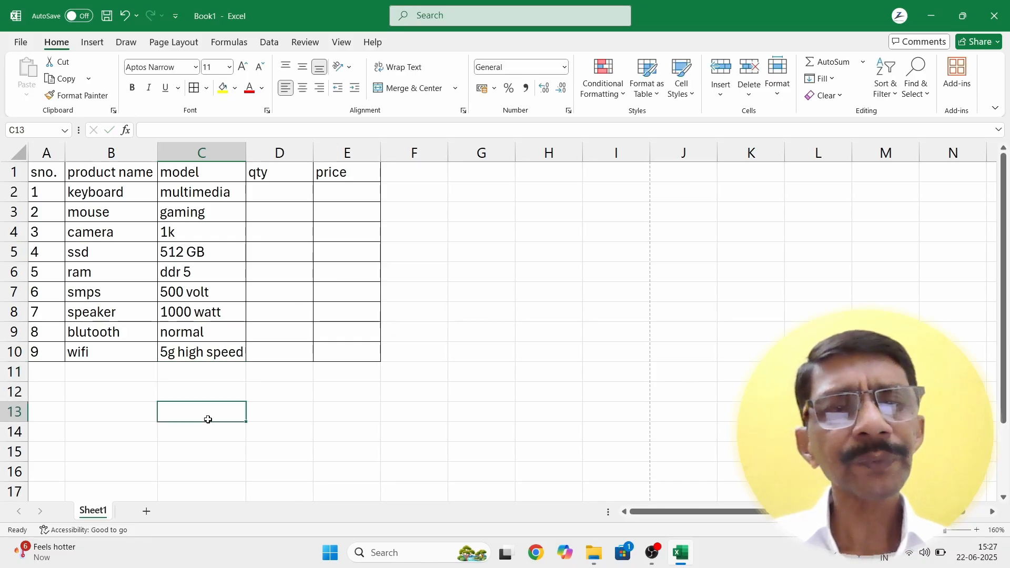
Step: Enter quantities 5, 3, 6, 8 and 9 into D2:D6
{"action": "left_click", "coordinate": [256, 188]}
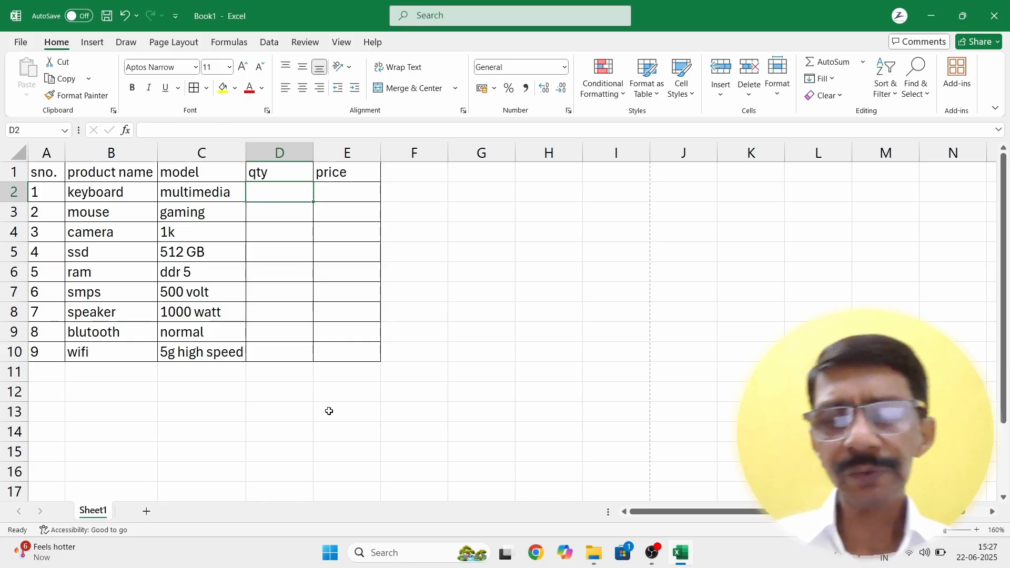
{"action": "type", "text": "5"}
{"action": "key", "text": "Return"}
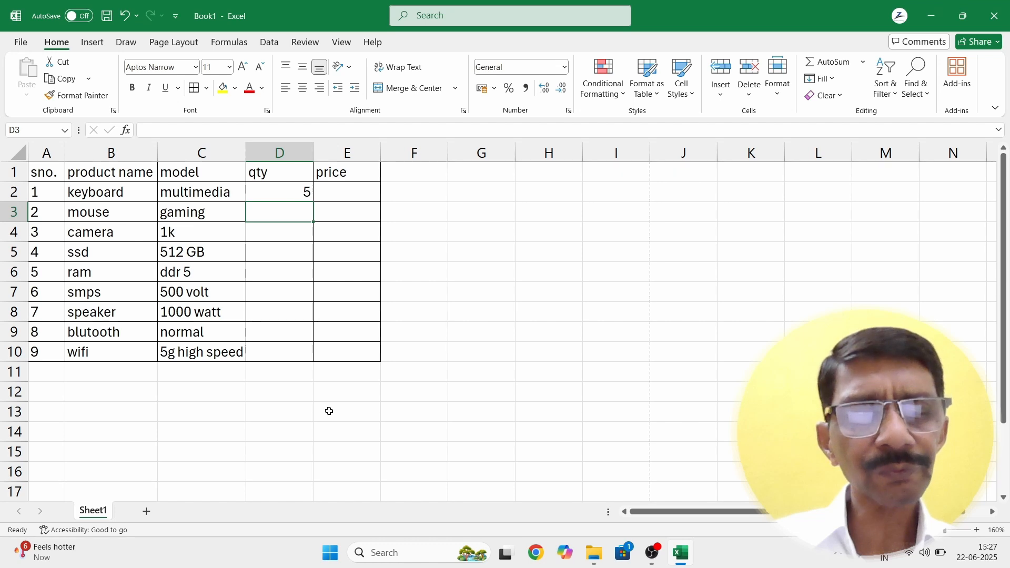
{"action": "type", "text": "3"}
{"action": "key", "text": "Return"}
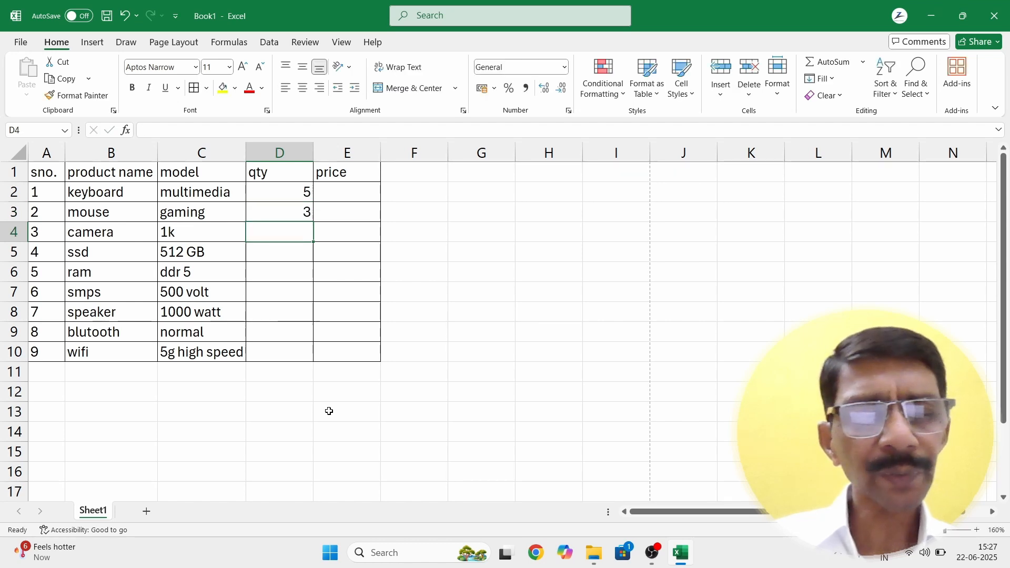
{"action": "type", "text": "6"}
{"action": "key", "text": "Return"}
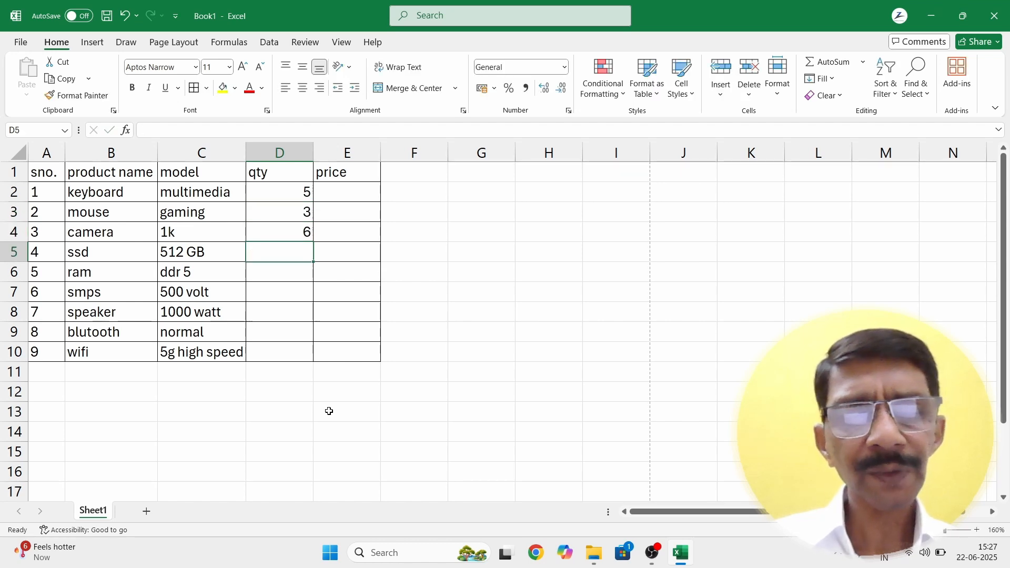
{"action": "type", "text": "8"}
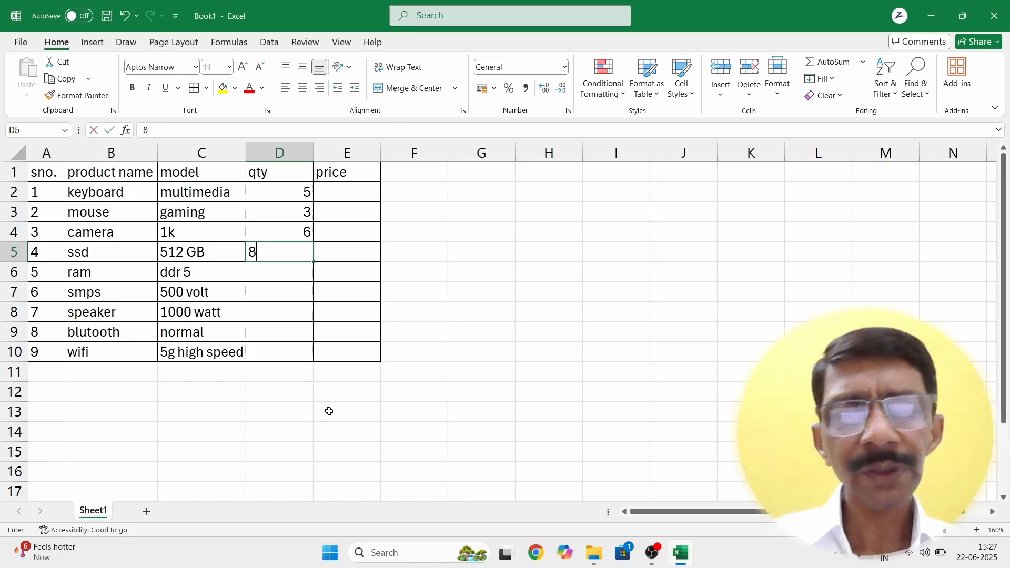
{"action": "key", "text": "Return"}
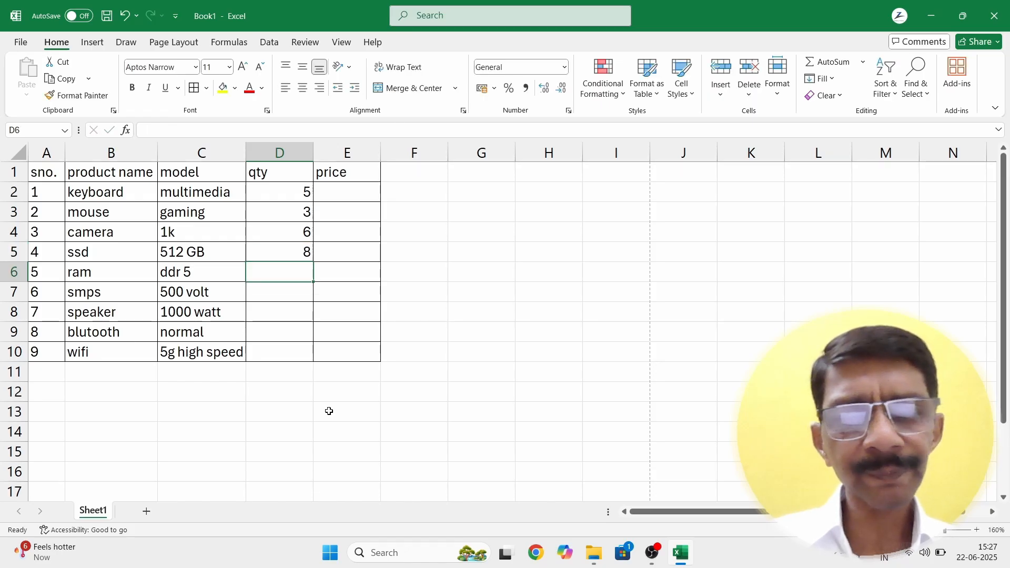
{"action": "type", "text": "9"}
{"action": "key", "text": "Return"}
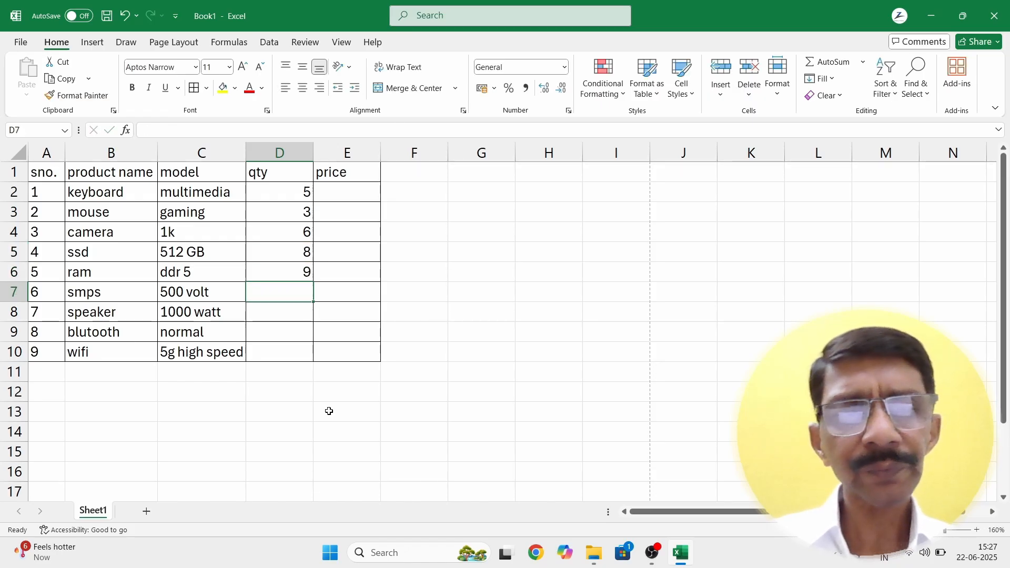
Step: Enter the remaining quantities 7, 10, 15 and 16 into D7:D10
{"action": "type", "text": "7"}
{"action": "key", "text": "Return"}
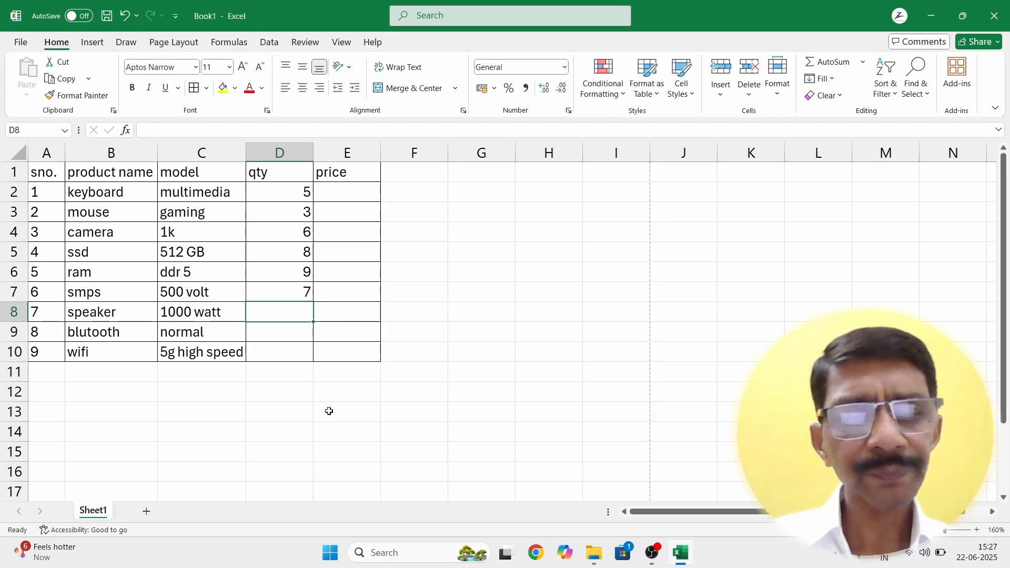
{"action": "type", "text": "10"}
{"action": "key", "text": "Return"}
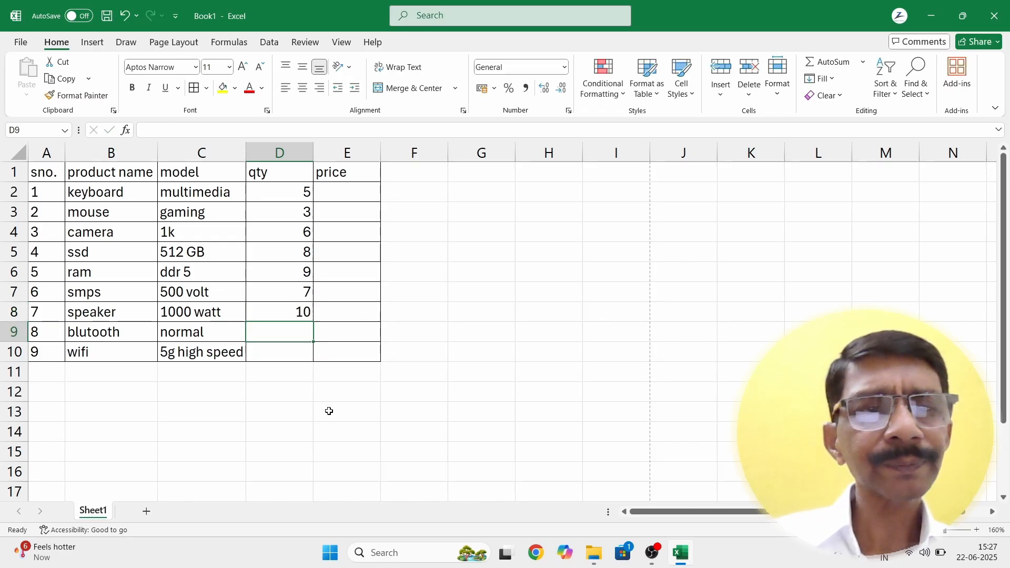
{"action": "type", "text": "15"}
{"action": "key", "text": "Return"}
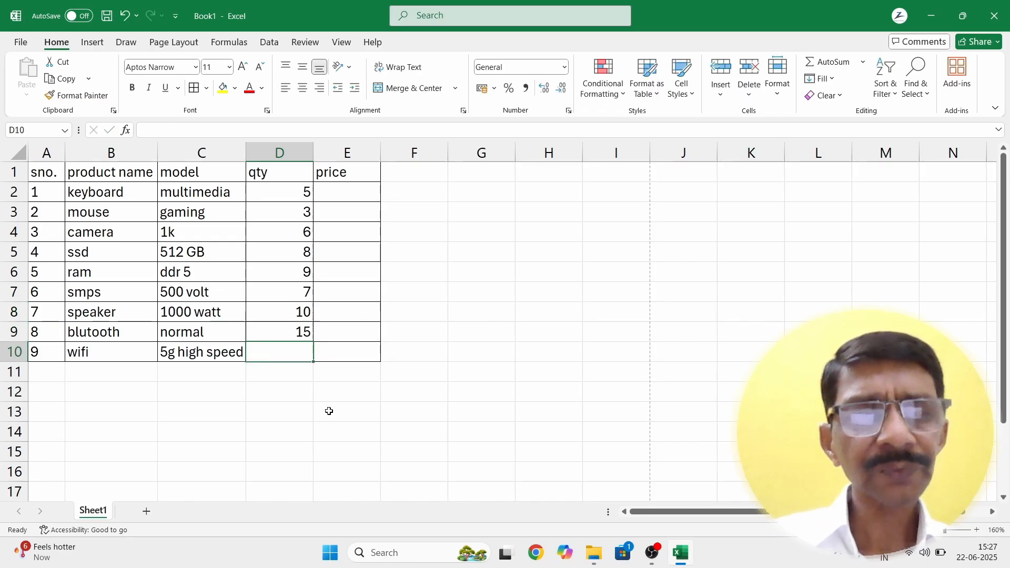
{"action": "type", "text": "1"}
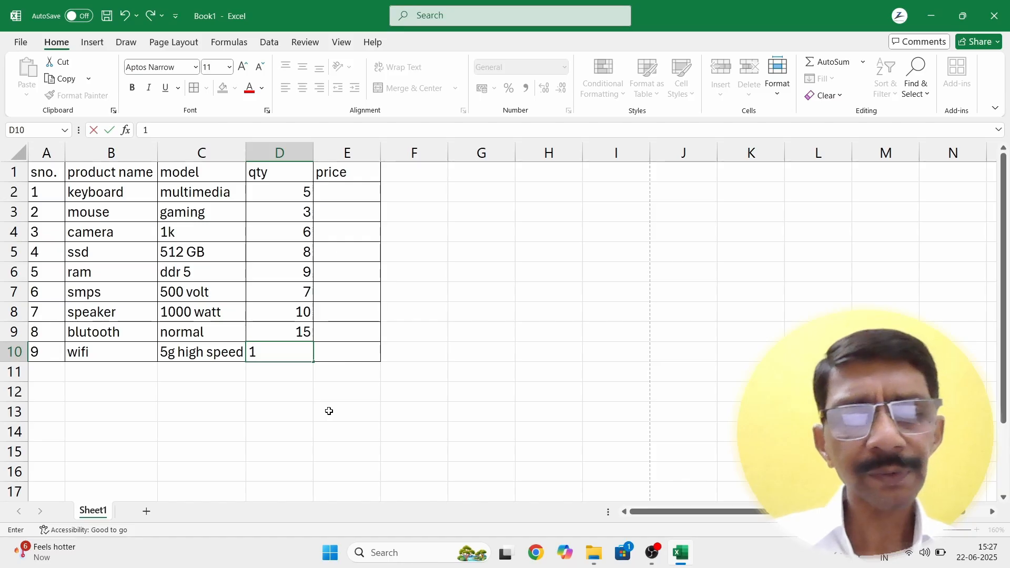
{"action": "type", "text": "6"}
{"action": "key", "text": "Return"}
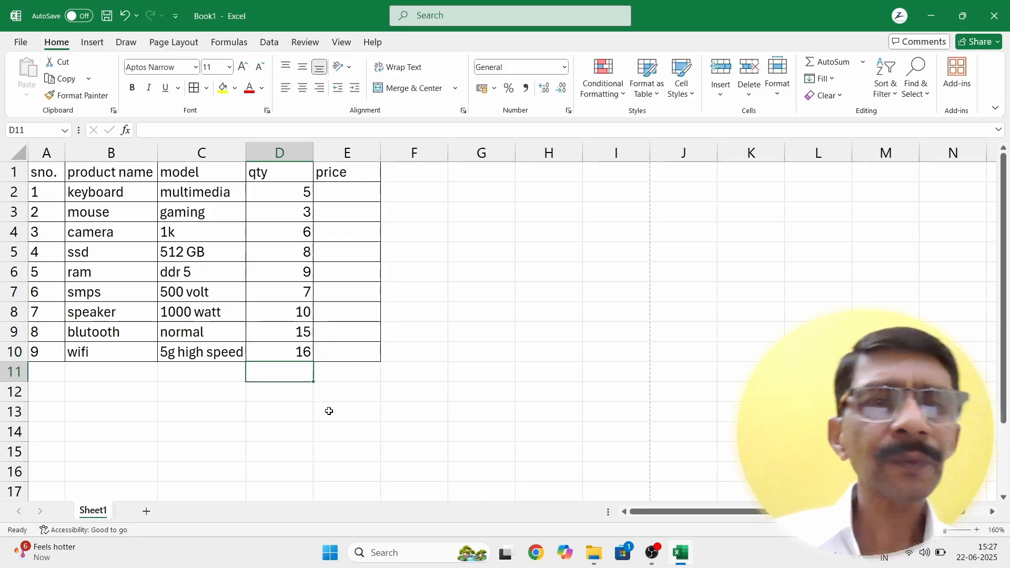
{"action": "left_click", "coordinate": [328, 411]}
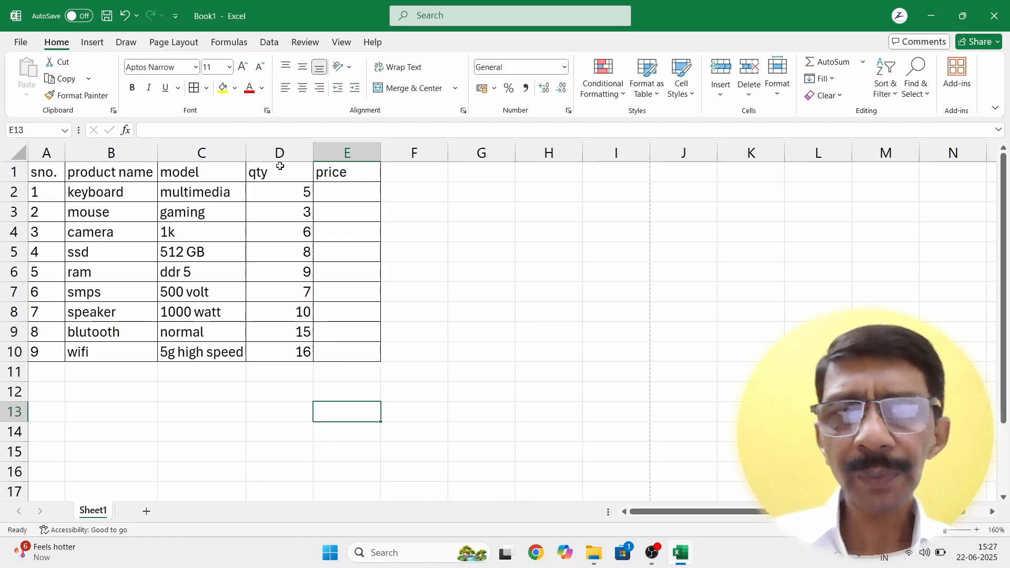
Step: Left-align the qty column D, briefly centring the qty header before returning it to left
{"action": "left_click", "coordinate": [277, 143]}
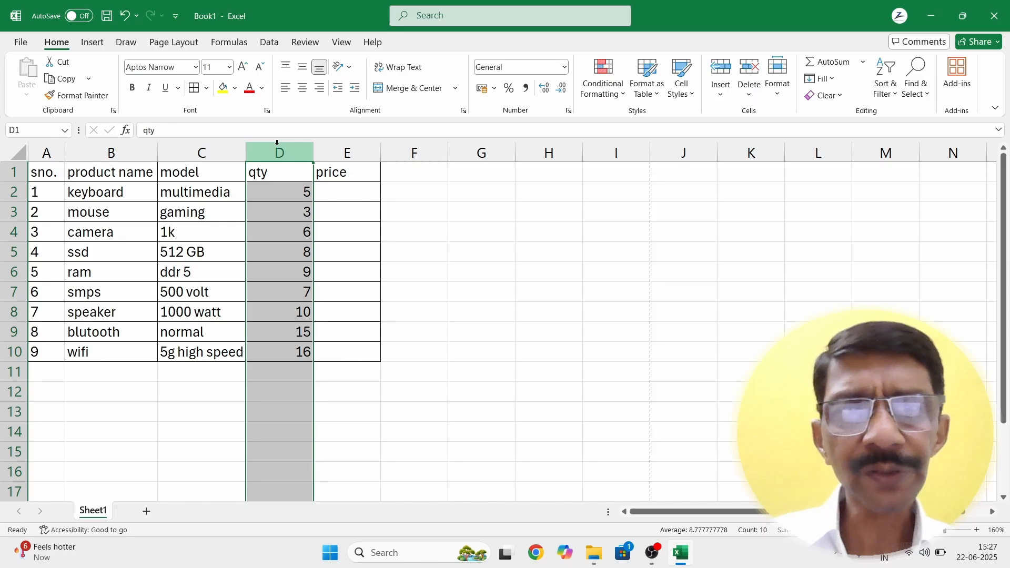
{"action": "left_click", "coordinate": [286, 88]}
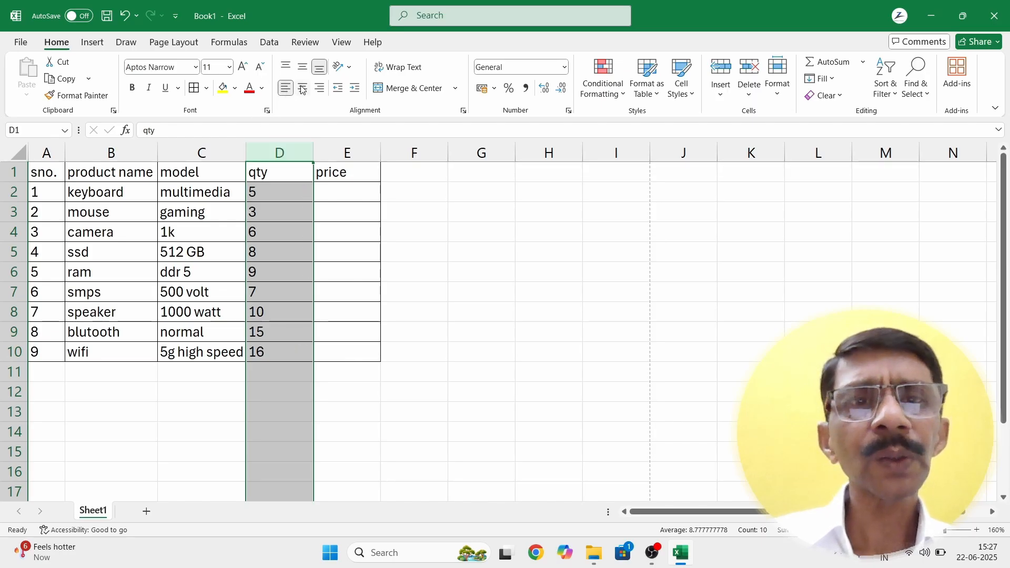
{"action": "left_click", "coordinate": [390, 264]}
{"action": "left_click", "coordinate": [277, 172]}
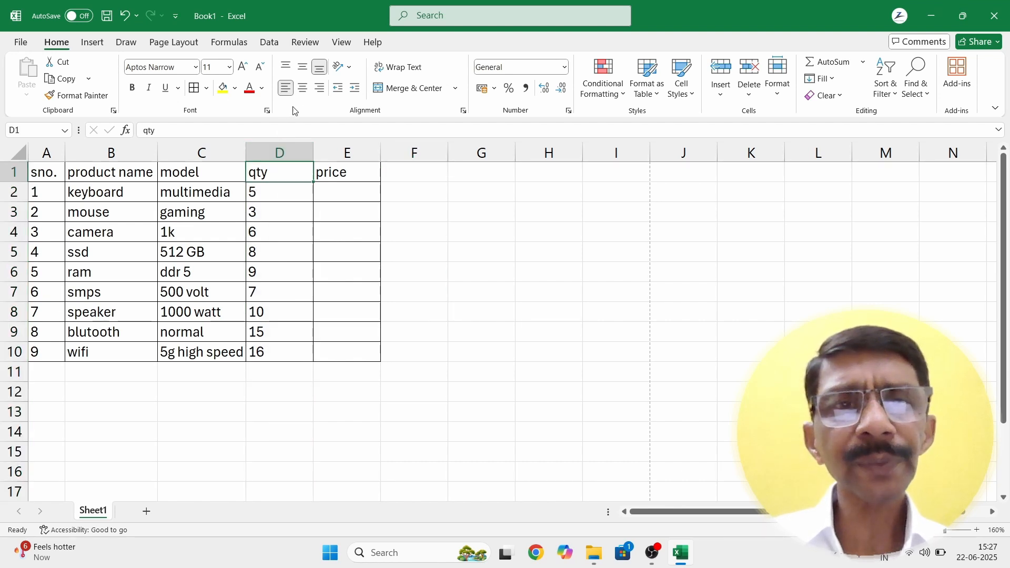
{"action": "left_click", "coordinate": [302, 90]}
{"action": "left_click", "coordinate": [421, 335]}
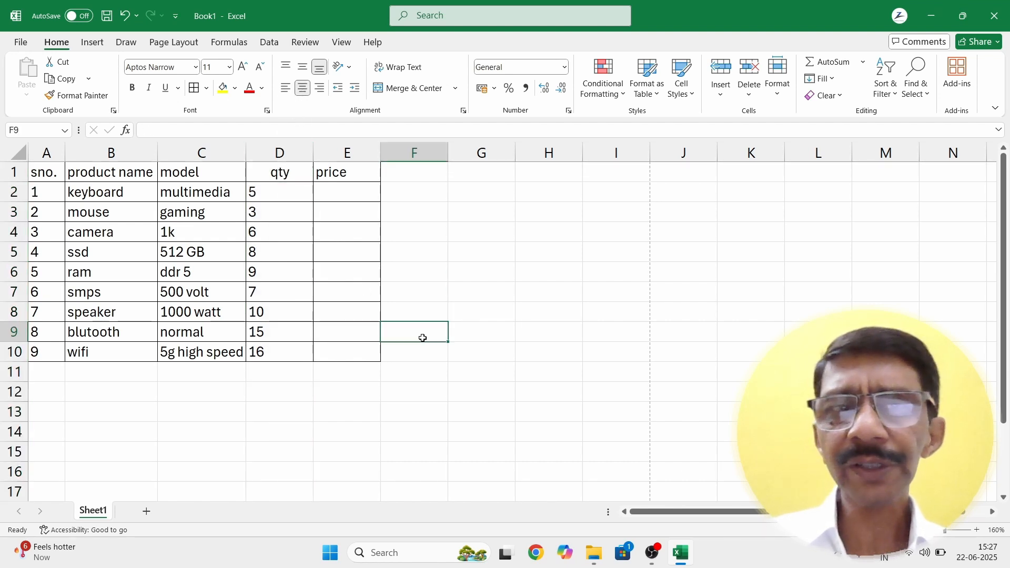
{"action": "left_click", "coordinate": [269, 192]}
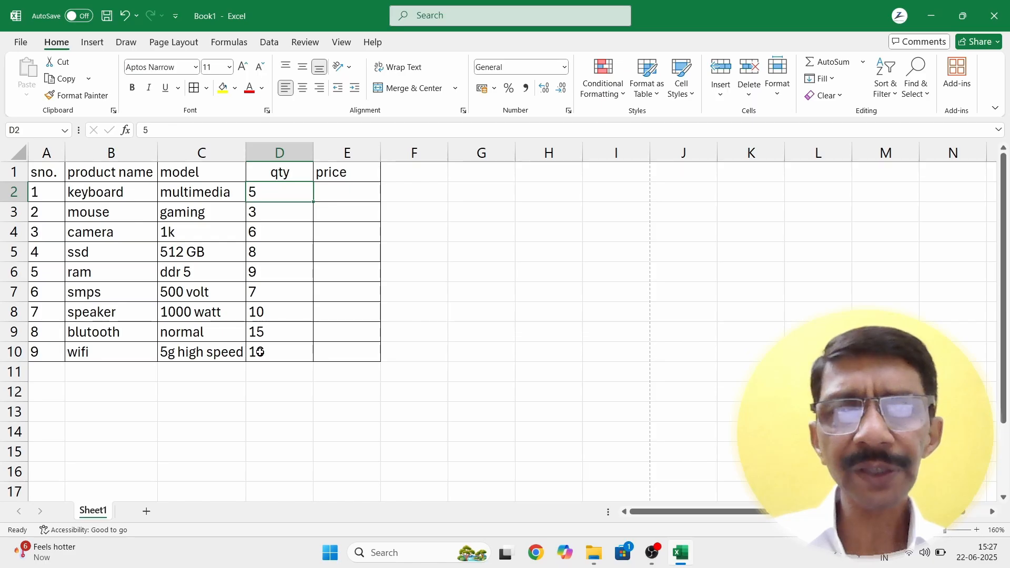
{"action": "left_click", "coordinate": [273, 172]}
{"action": "left_click", "coordinate": [285, 88]}
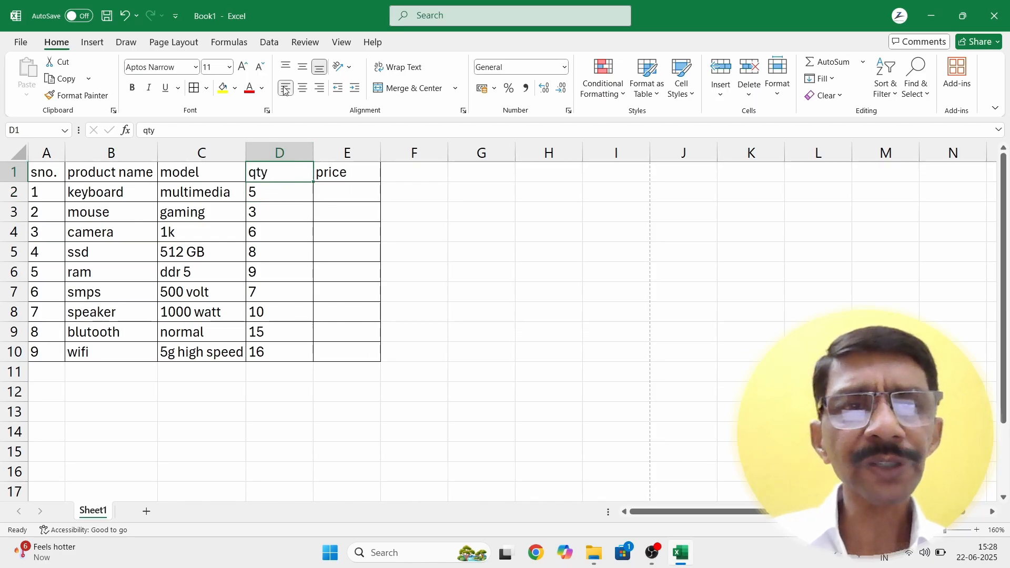
{"action": "left_click", "coordinate": [293, 430]}
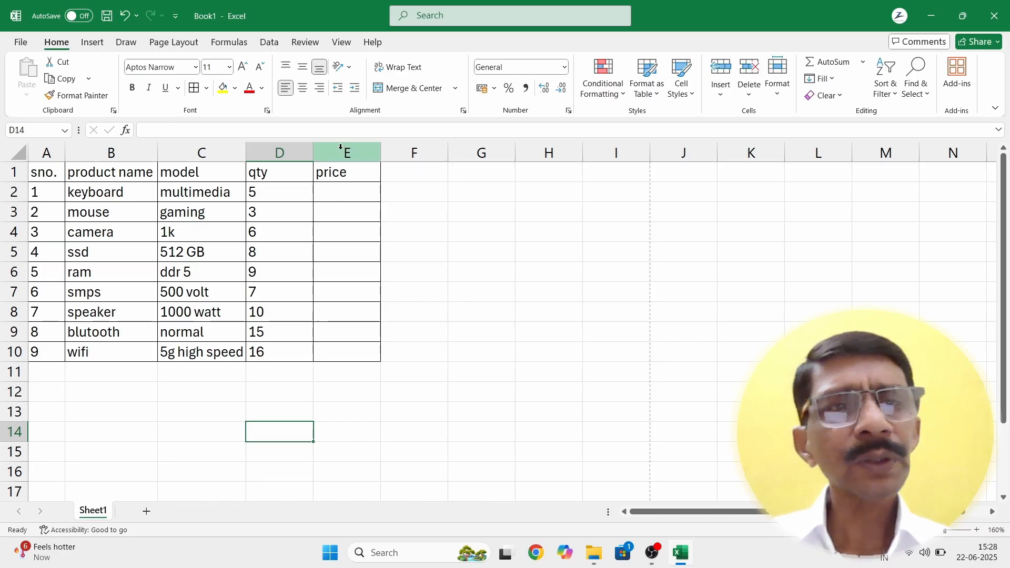
Step: Left-align everything in the price column E
{"action": "left_click", "coordinate": [341, 149]}
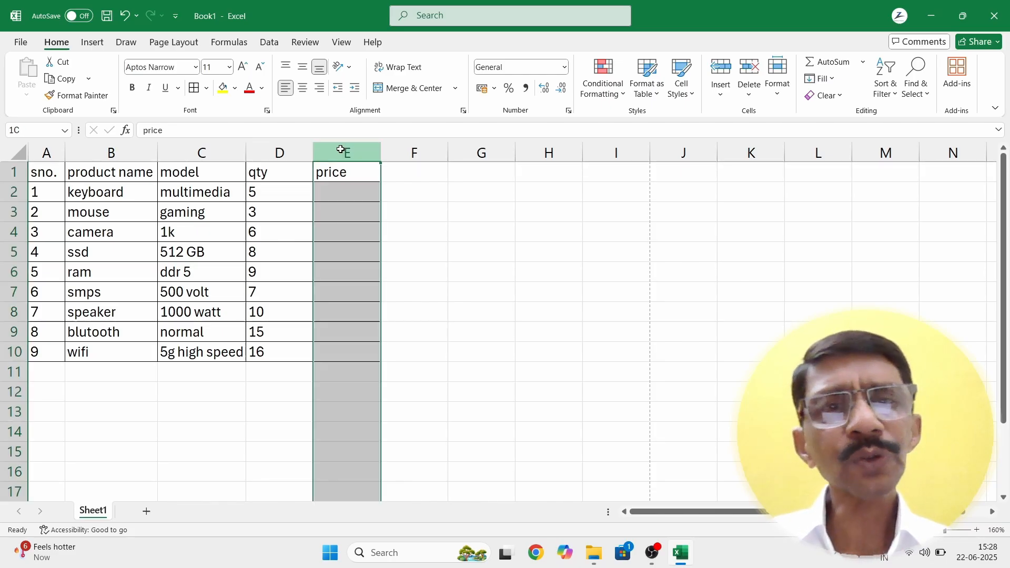
{"action": "left_click", "coordinate": [287, 89]}
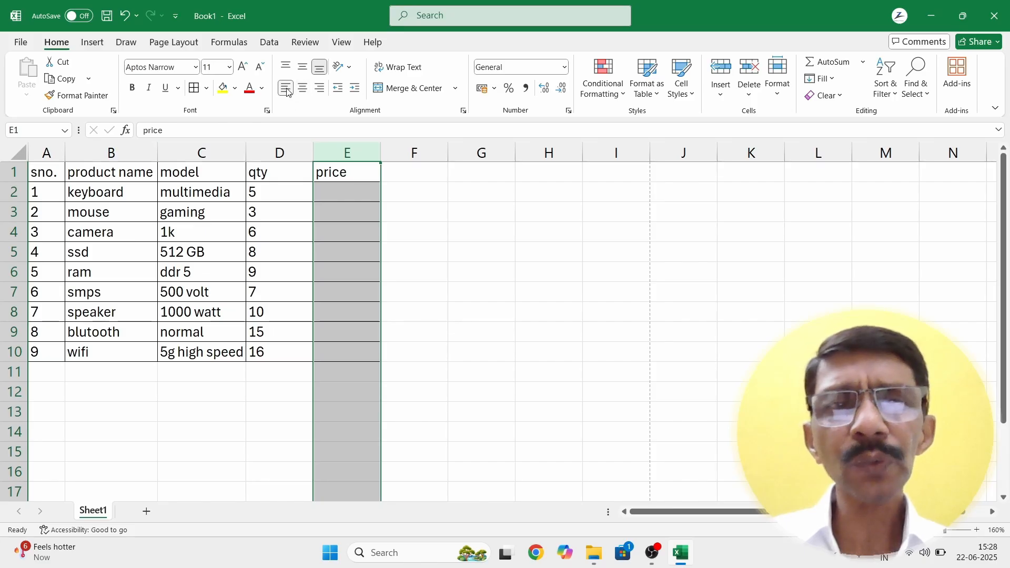
{"action": "left_click", "coordinate": [429, 392]}
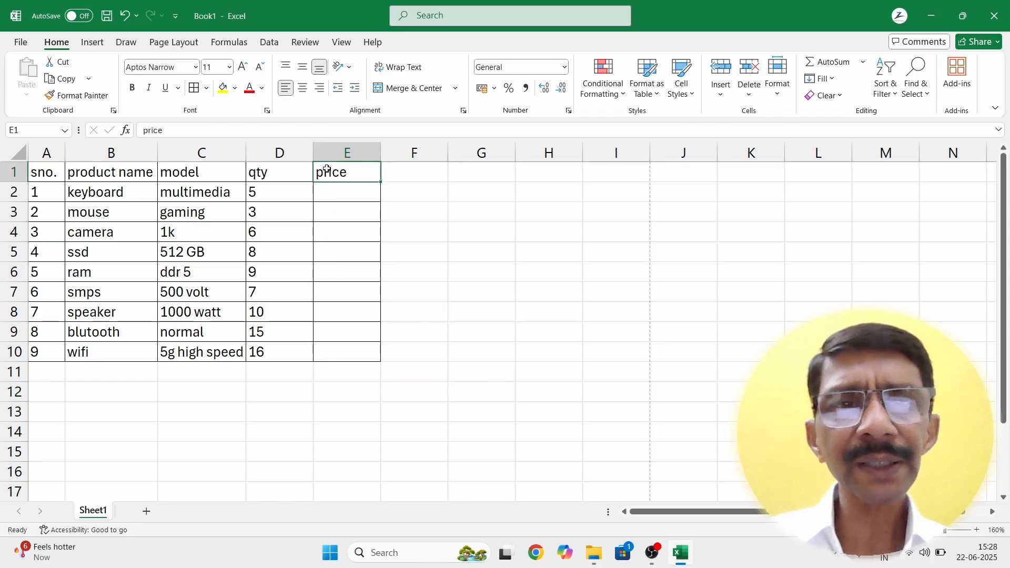
{"action": "left_click", "coordinate": [326, 169]}
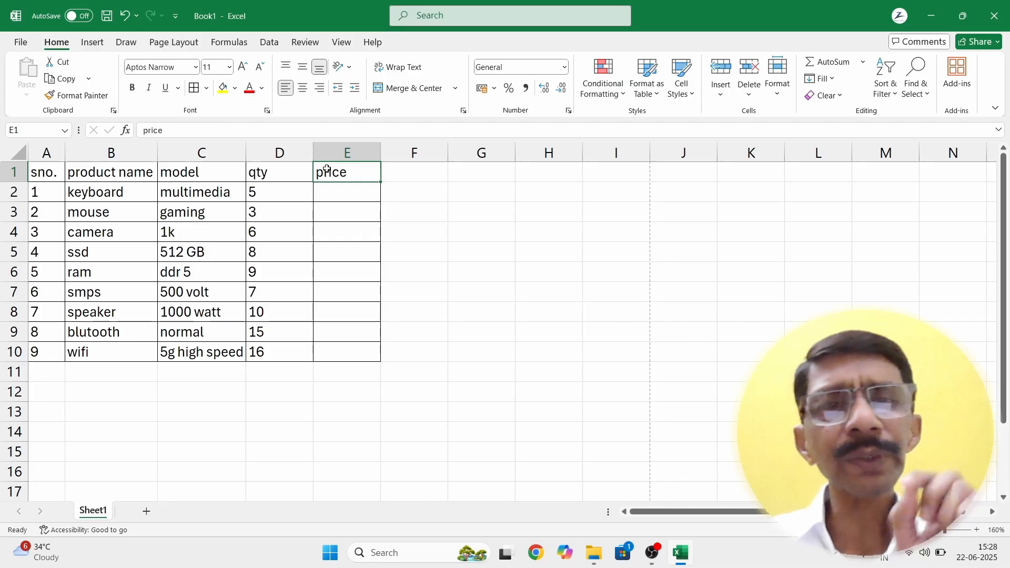
{"action": "right_click", "coordinate": [327, 171]}
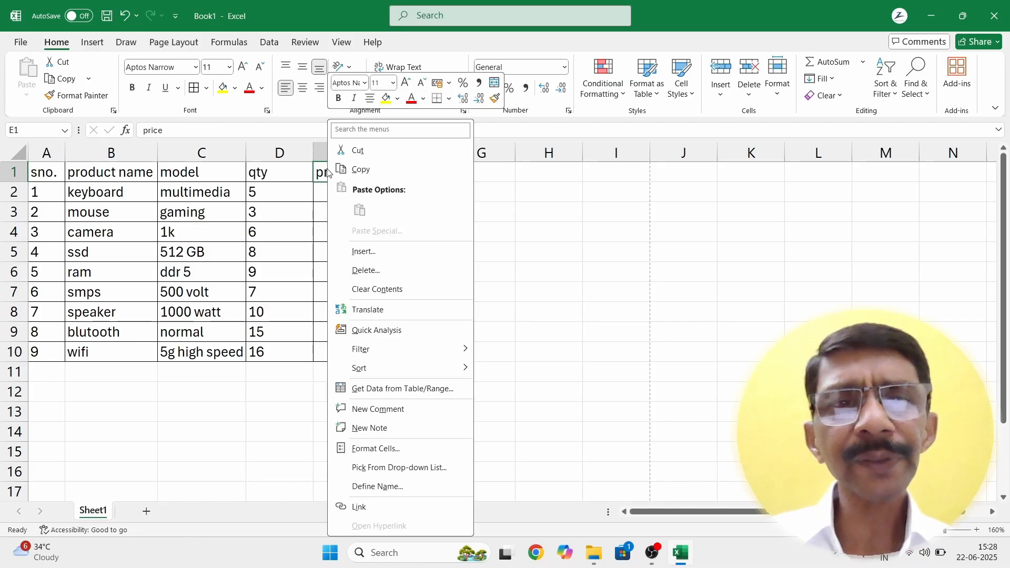
{"action": "left_click", "coordinate": [352, 252]}
{"action": "left_click_drag", "start_coordinate": [342, 220], "coordinate": [508, 206]}
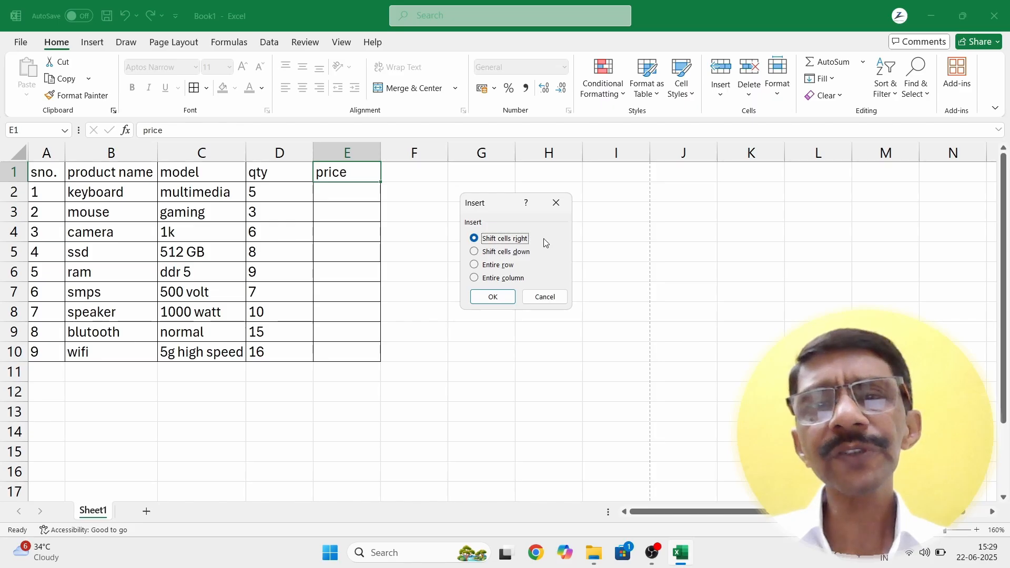
{"action": "left_click", "coordinate": [496, 297]}
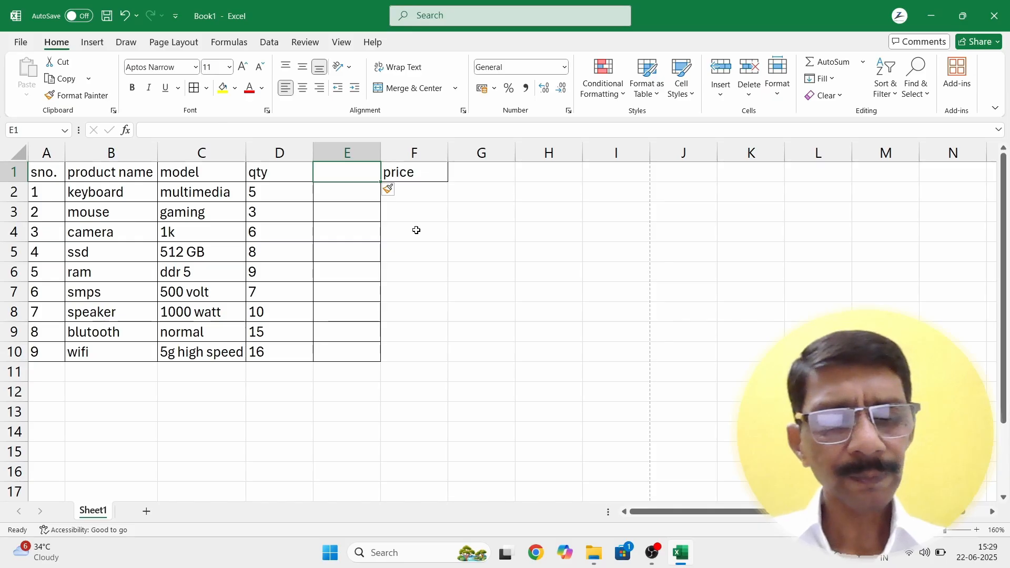
{"action": "key", "text": "ctrl+z"}
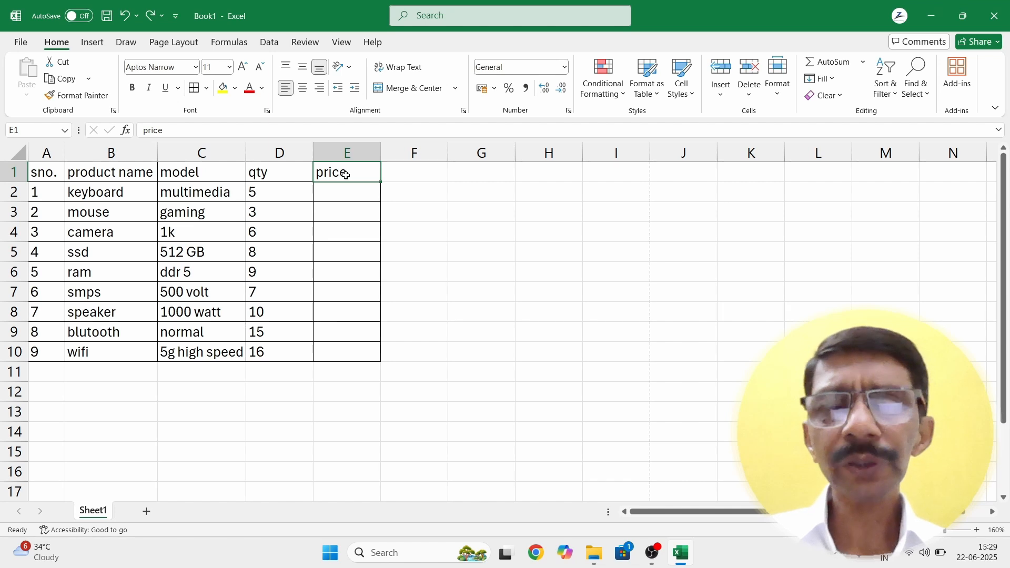
{"action": "left_click_drag", "start_coordinate": [346, 174], "coordinate": [343, 345]}
{"action": "left_click", "coordinate": [415, 275]}
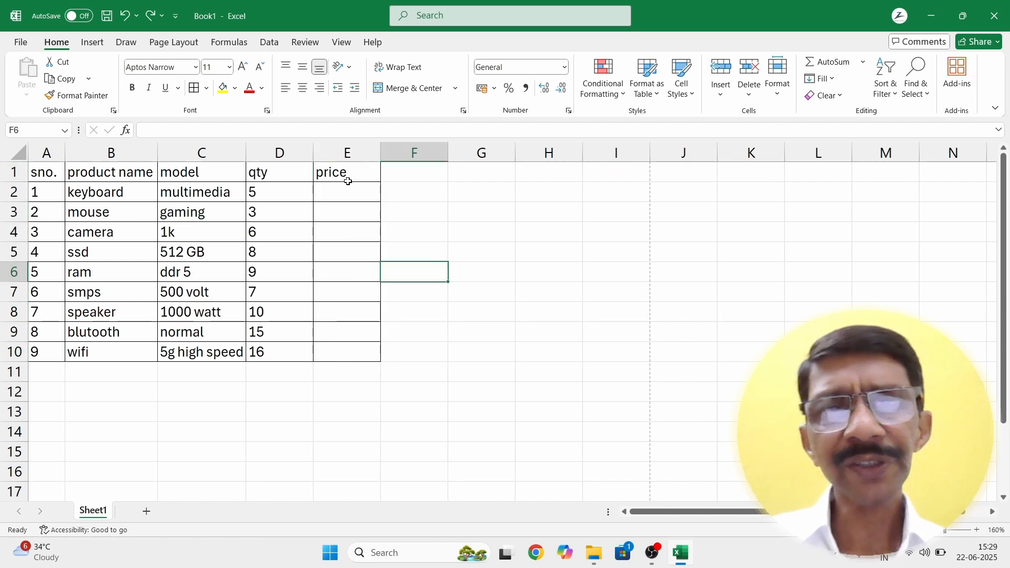
{"action": "left_click", "coordinate": [335, 171]}
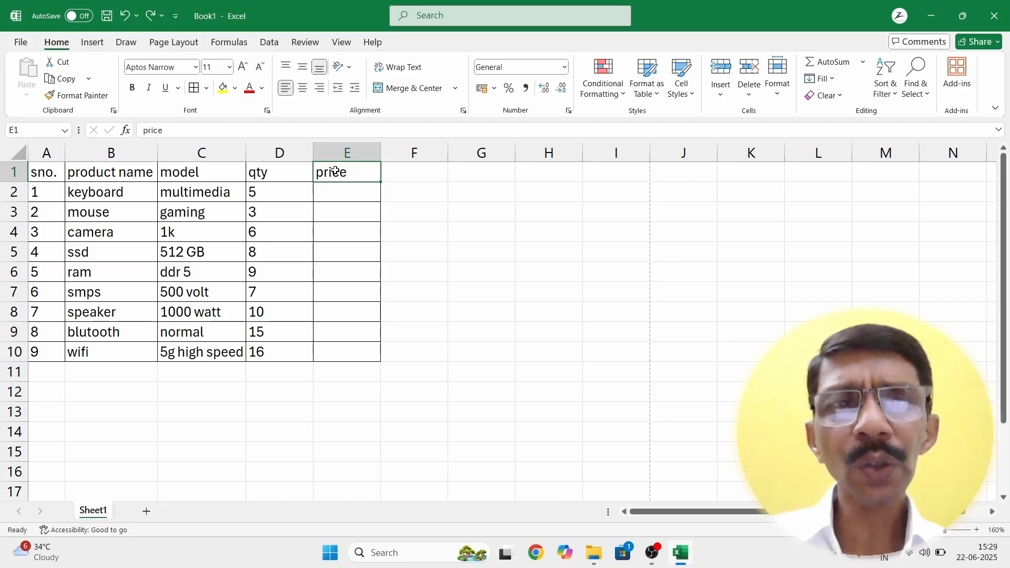
{"action": "left_click", "coordinate": [722, 95]}
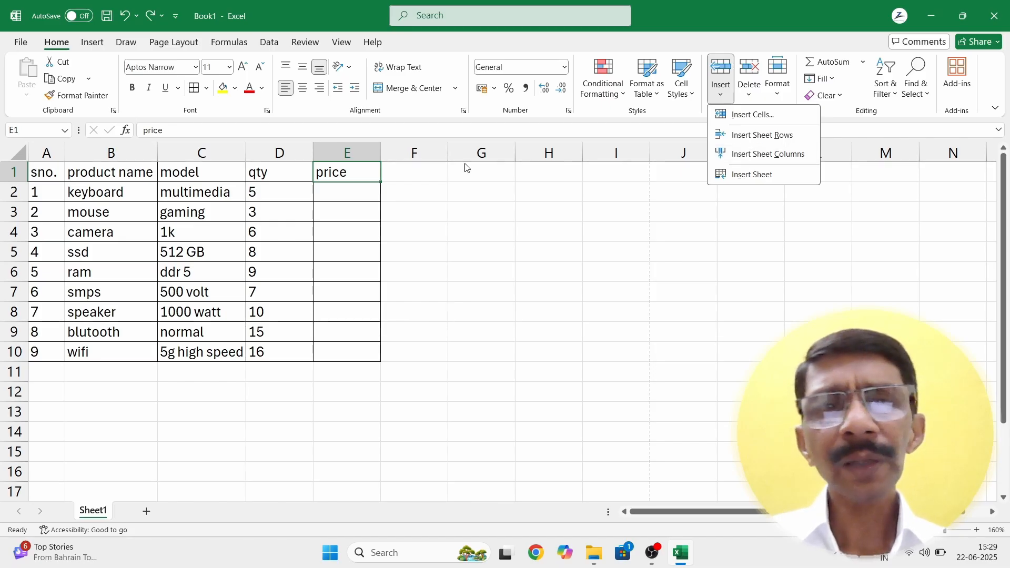
{"action": "left_click", "coordinate": [339, 172]}
{"action": "right_click", "coordinate": [340, 174]}
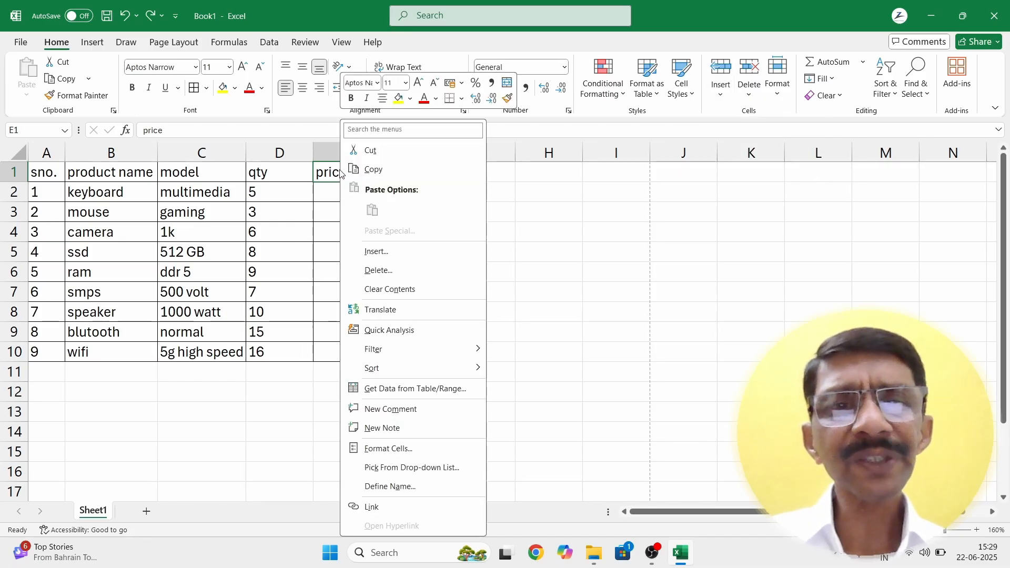
{"action": "left_click", "coordinate": [365, 253]}
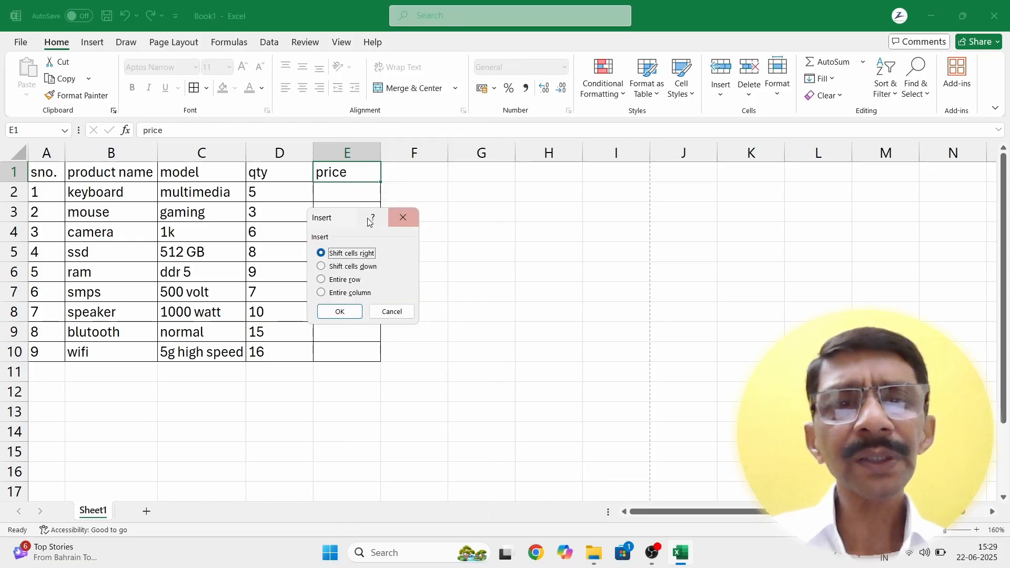
{"action": "left_click_drag", "start_coordinate": [341, 222], "coordinate": [540, 201]}
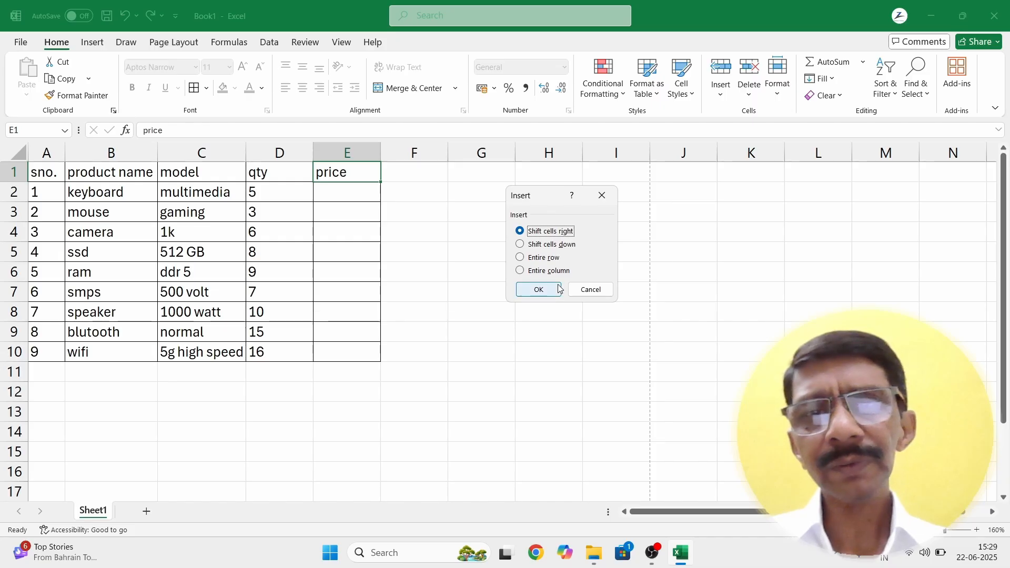
{"action": "left_click", "coordinate": [586, 291]}
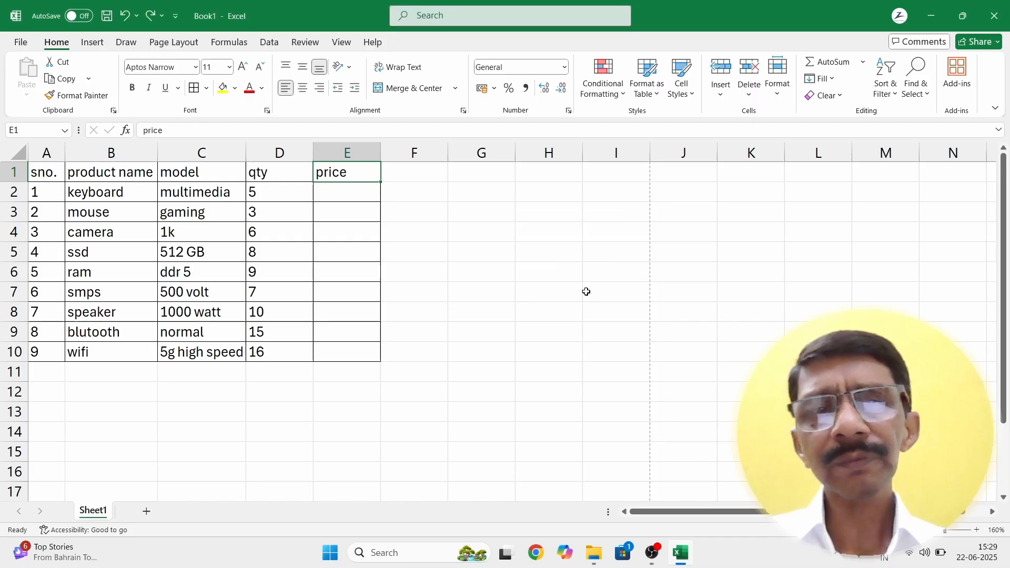
Step: Insert an entire blank column at E, shifting the price column to F
{"action": "right_click", "coordinate": [352, 168]}
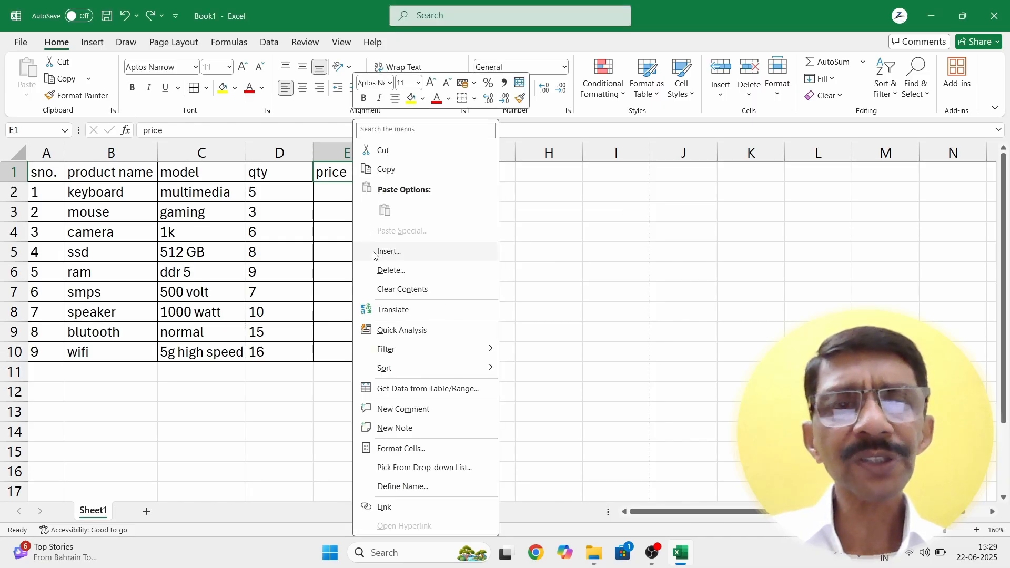
{"action": "left_click", "coordinate": [388, 252]}
{"action": "left_click_drag", "start_coordinate": [360, 215], "coordinate": [563, 178]}
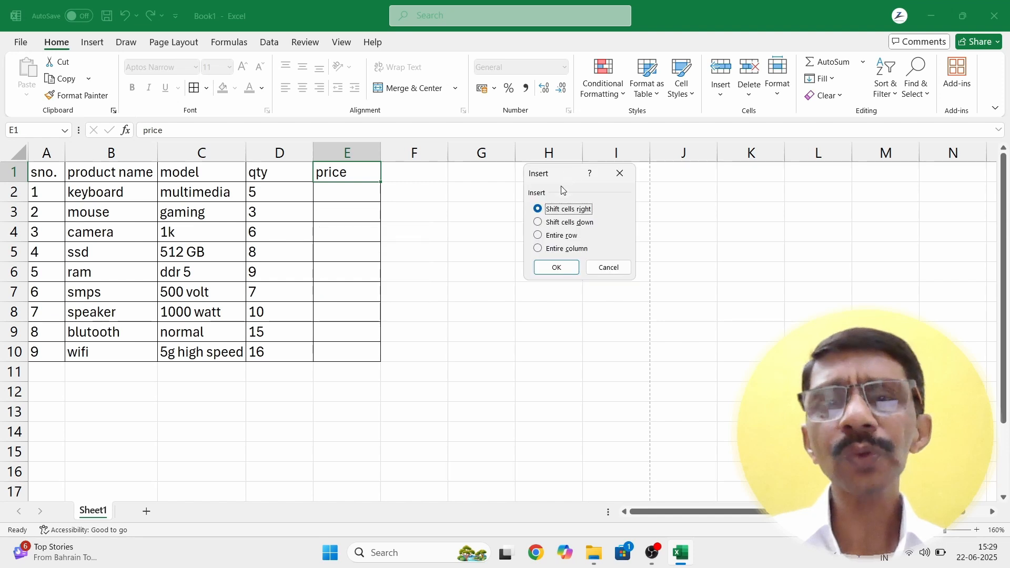
{"action": "left_click", "coordinate": [539, 249]}
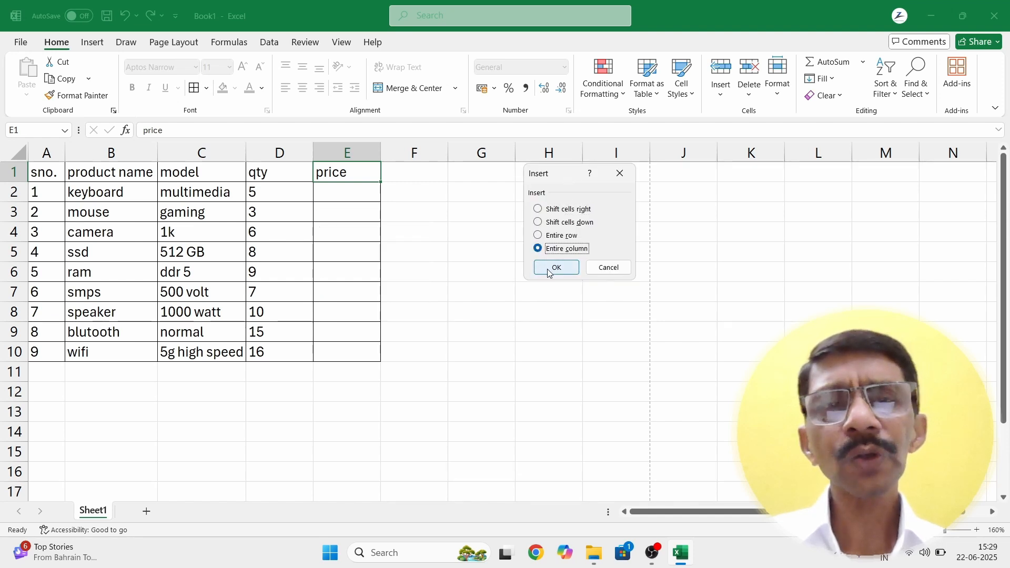
{"action": "left_click", "coordinate": [549, 269]}
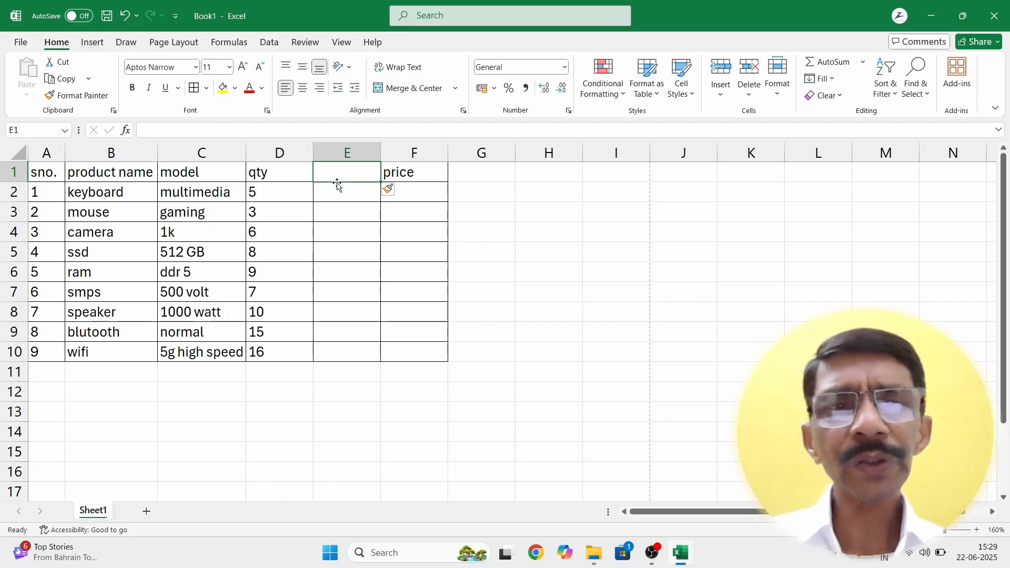
Step: Type the heading 'price of 1' into cell E1
{"action": "type", "text": "p"}
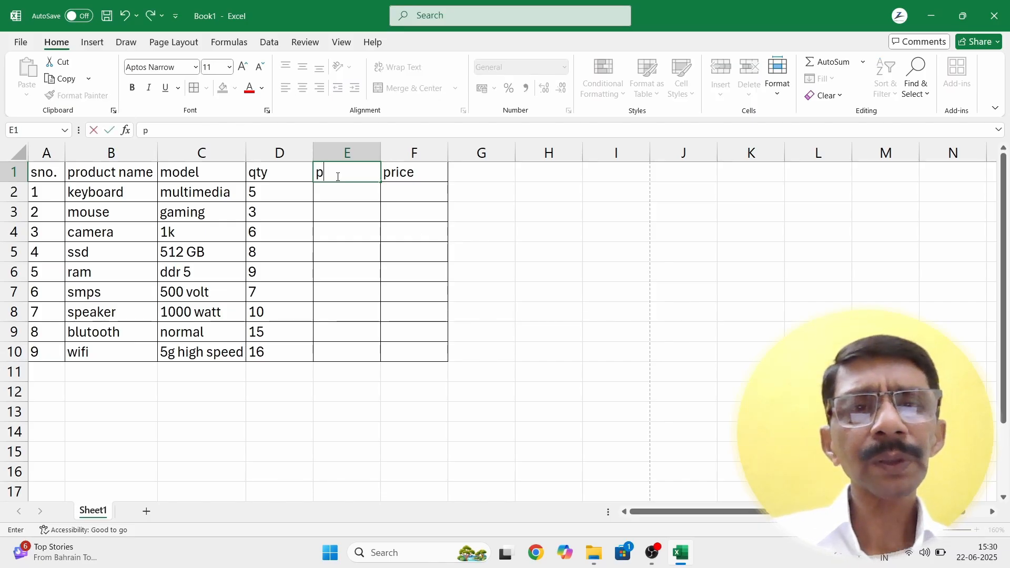
{"action": "type", "text": "rice"}
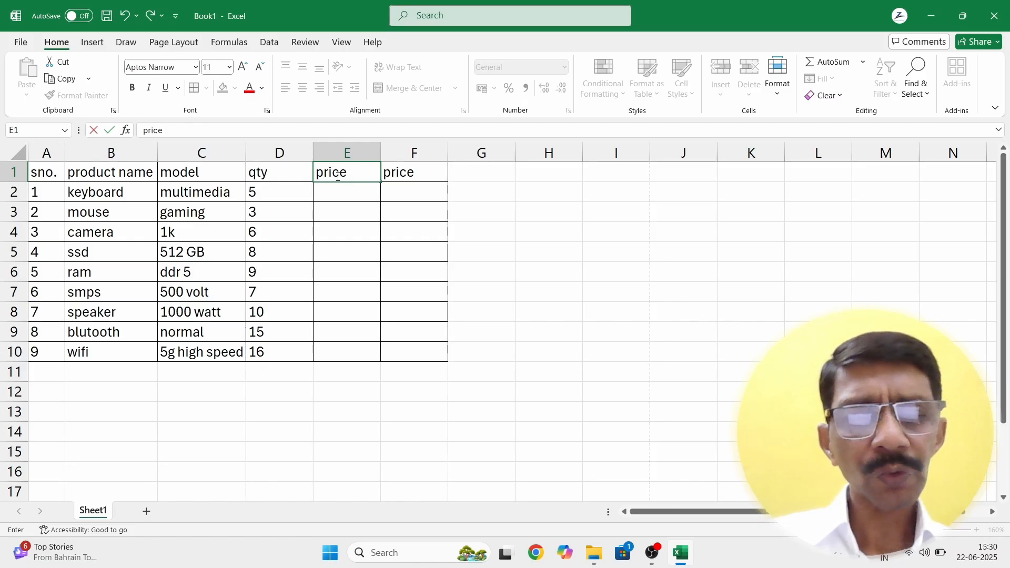
{"action": "type", "text": " pf 1"}
{"action": "key", "text": "Return"}
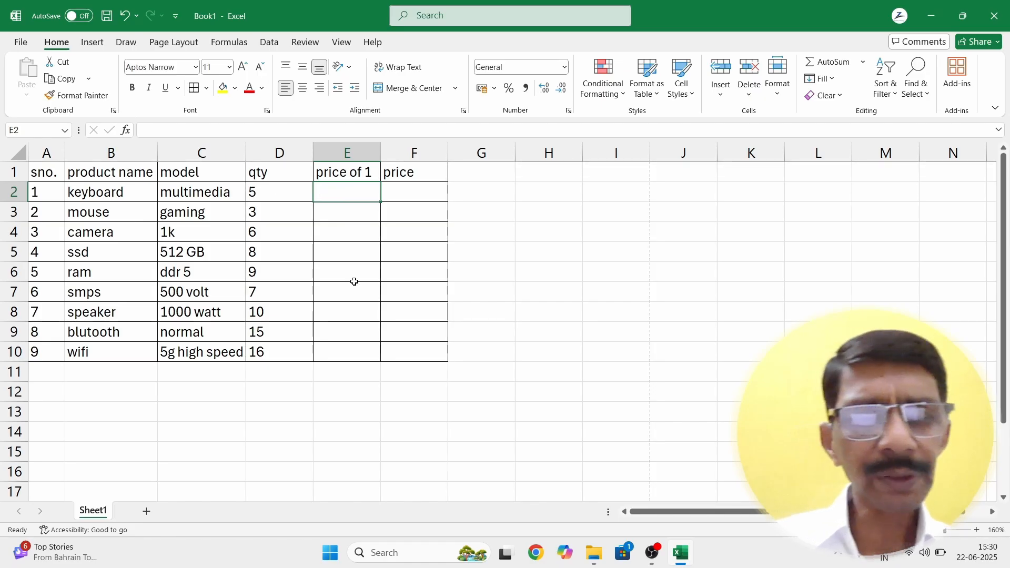
Step: Enter unit prices 300, 250, 1800 and 2400 into E2:E5
{"action": "type", "text": "300"}
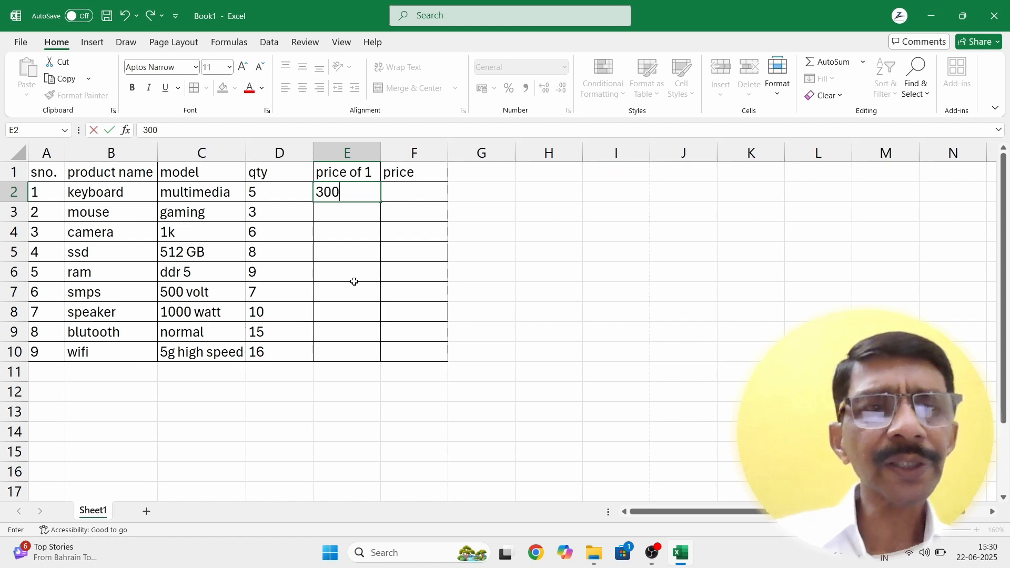
{"action": "key", "text": "Return"}
{"action": "type", "text": "250"}
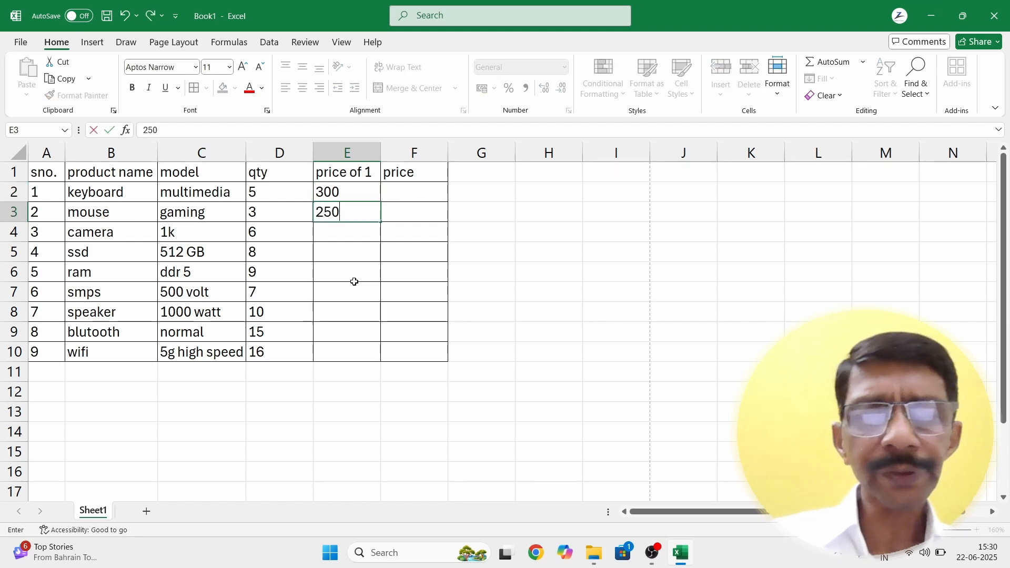
{"action": "key", "text": "Return"}
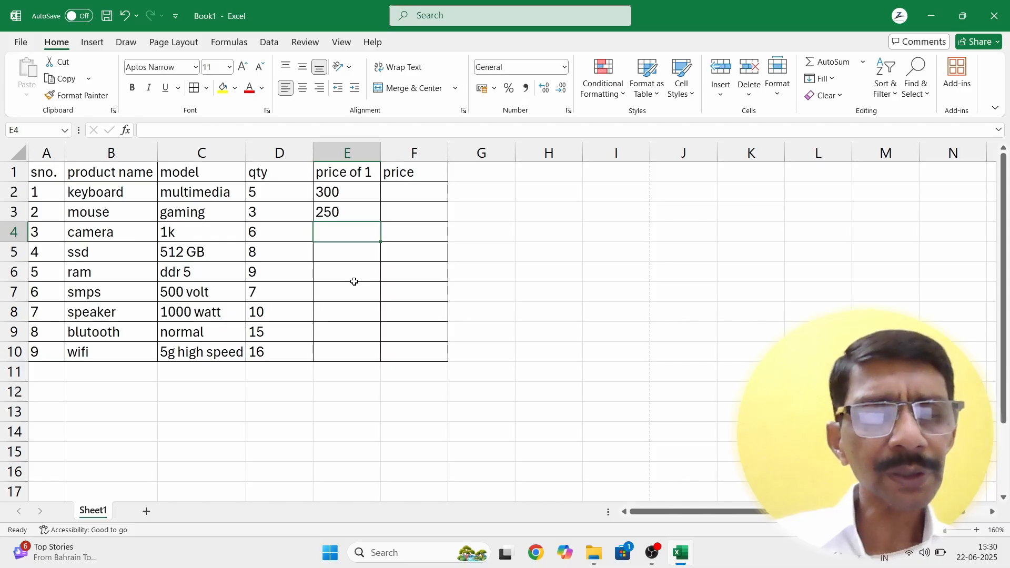
{"action": "type", "text": "1800"}
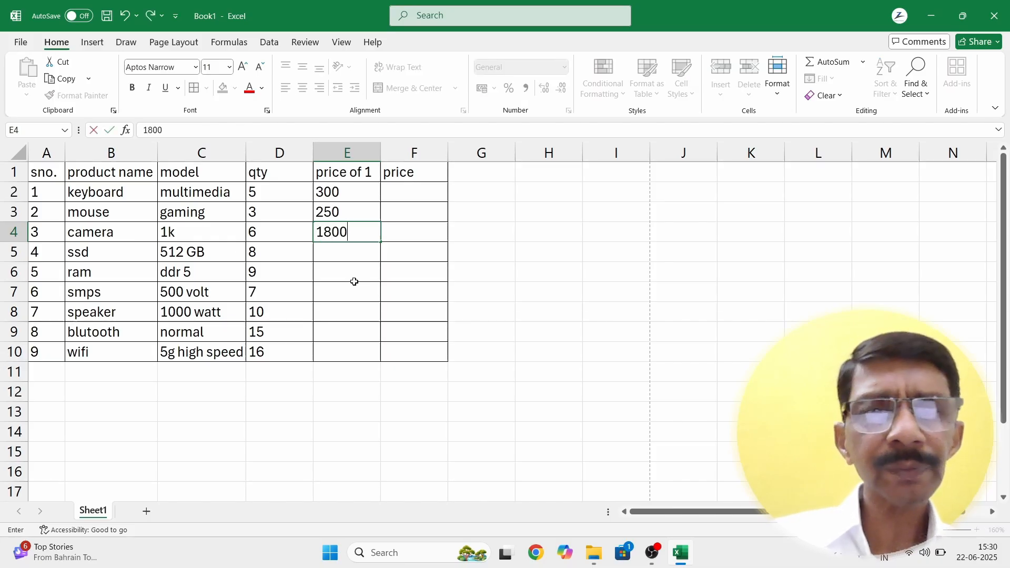
{"action": "key", "text": "Return"}
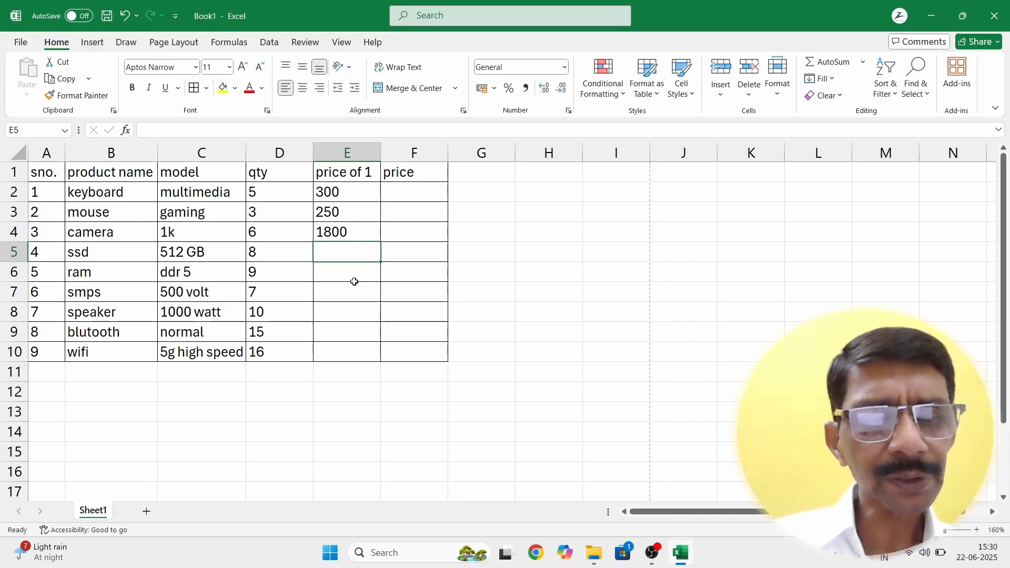
{"action": "type", "text": "2400"}
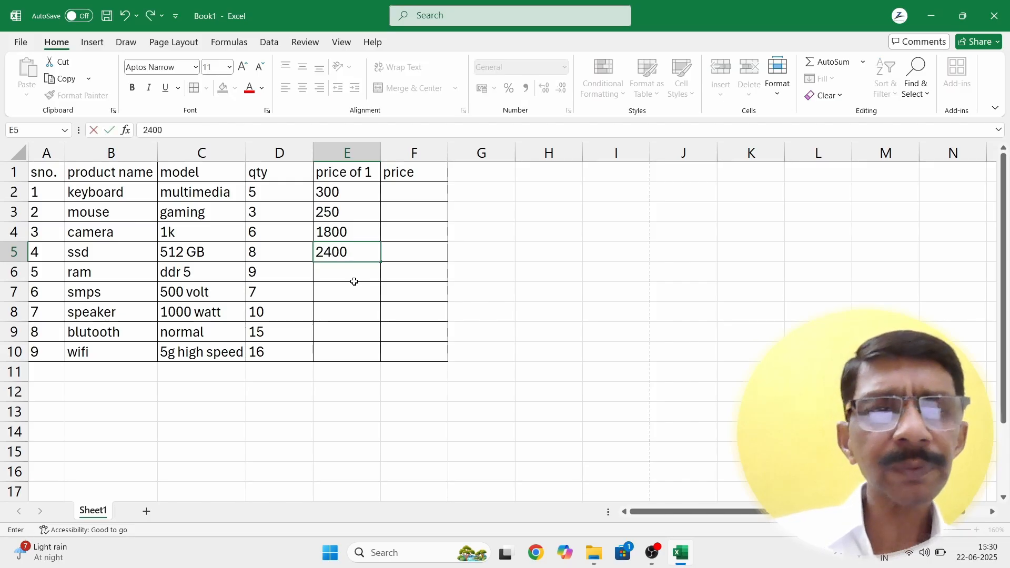
{"action": "key", "text": "Return"}
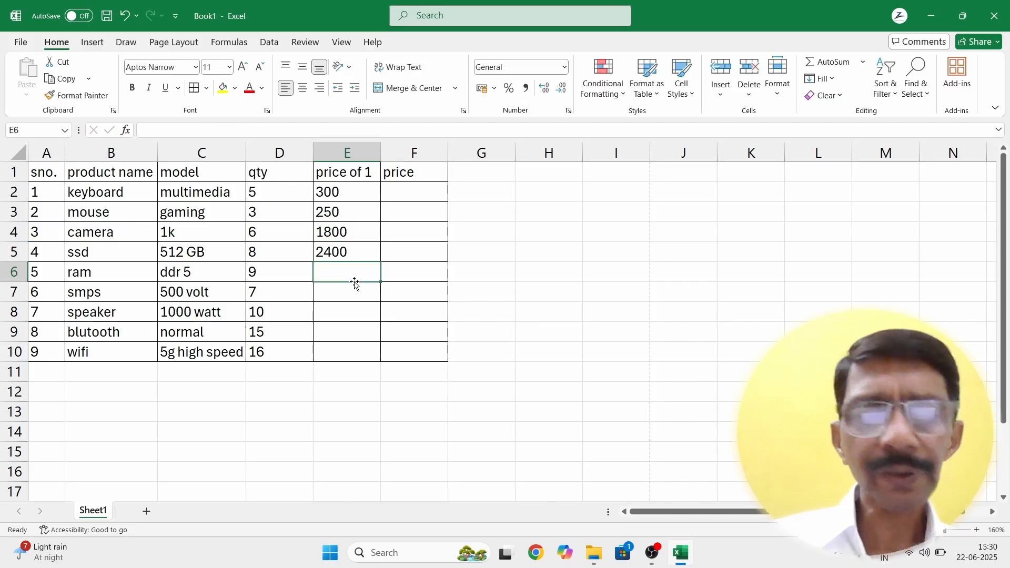
Step: Enter unit prices 4000, 800, 1500, 400 and 600 into E6:E10
{"action": "type", "text": "3"}
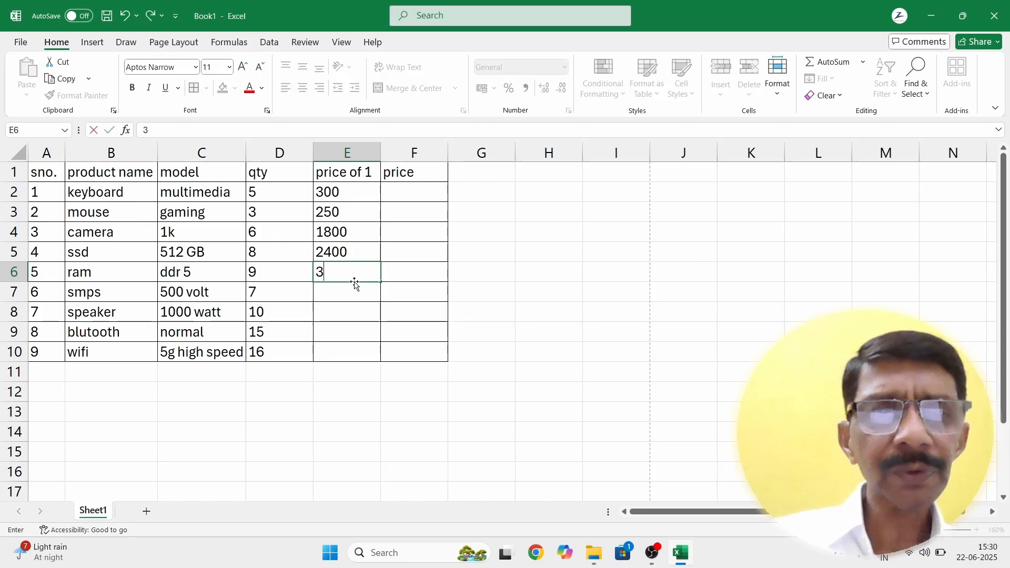
{"action": "key", "text": "BackSpace"}
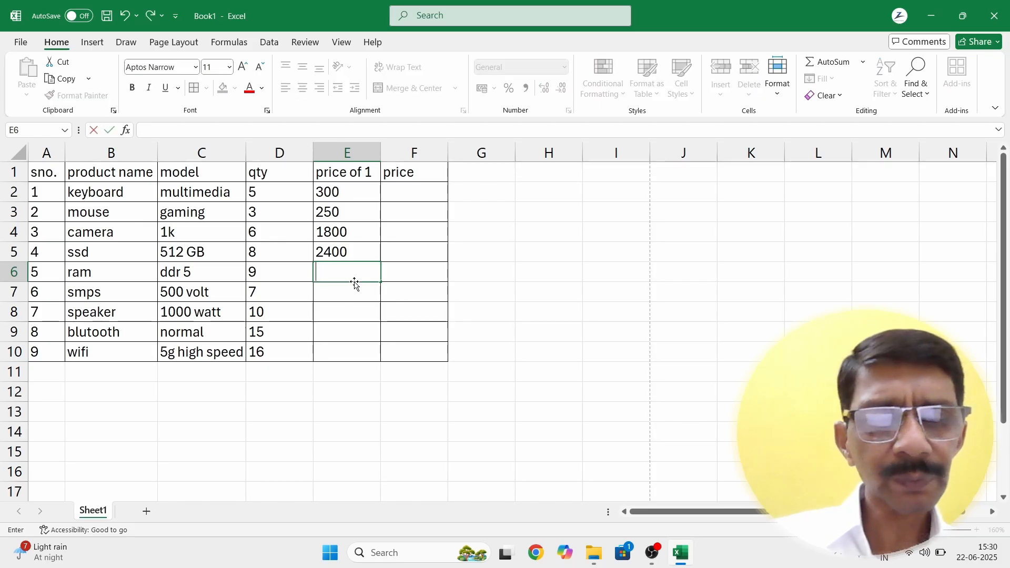
{"action": "type", "text": "4000"}
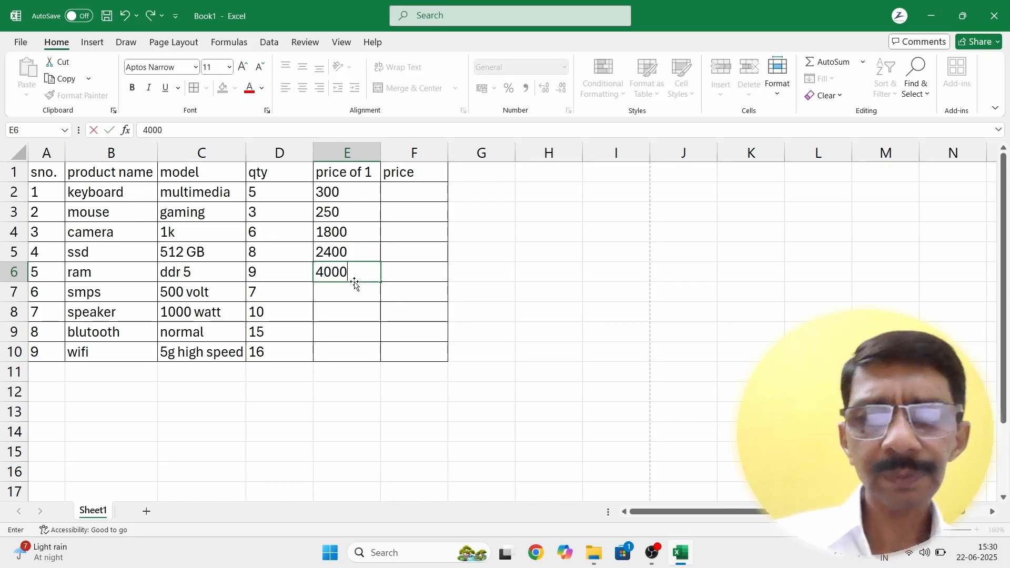
{"action": "key", "text": "Return"}
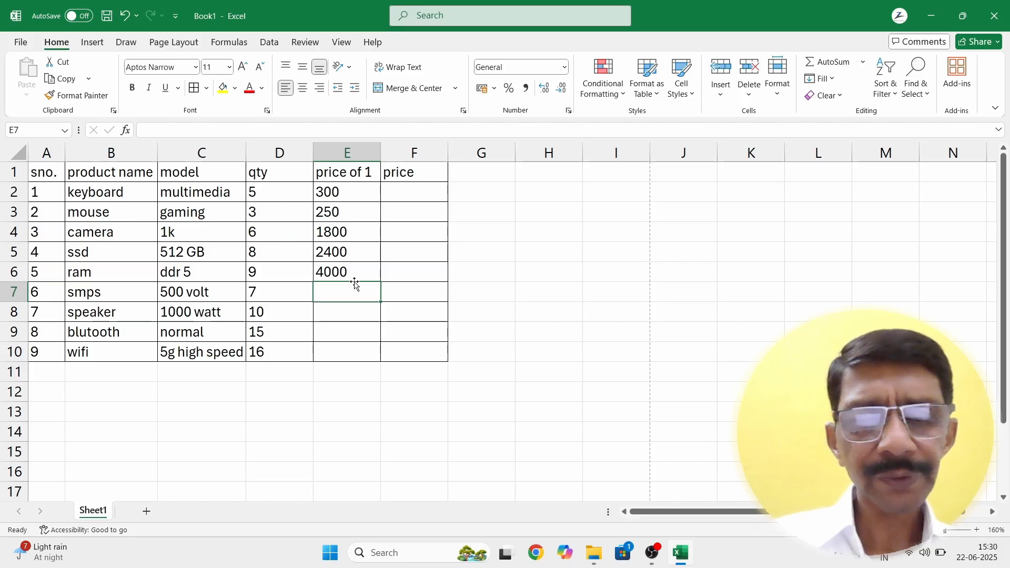
{"action": "type", "text": "800"}
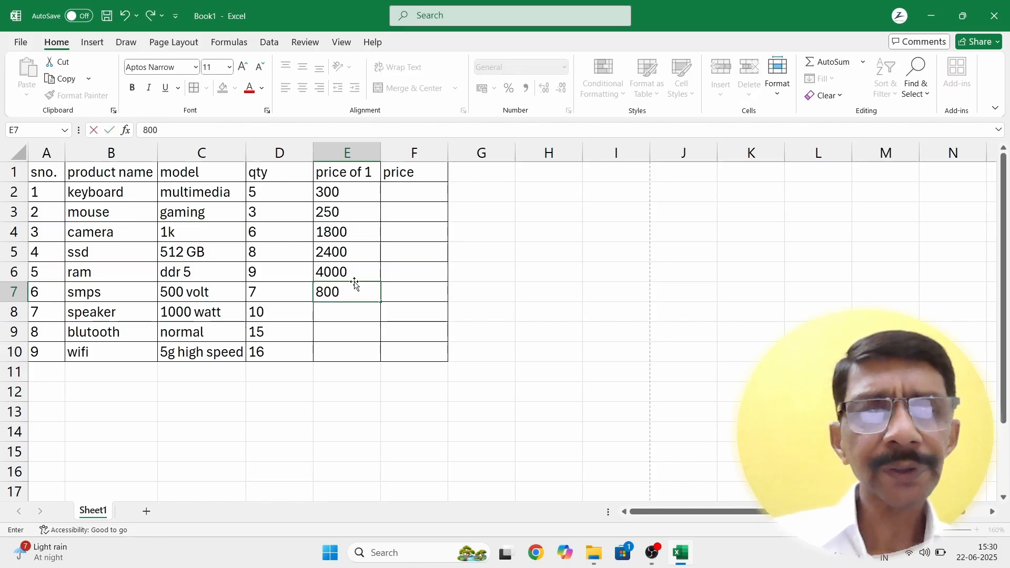
{"action": "key", "text": "Return"}
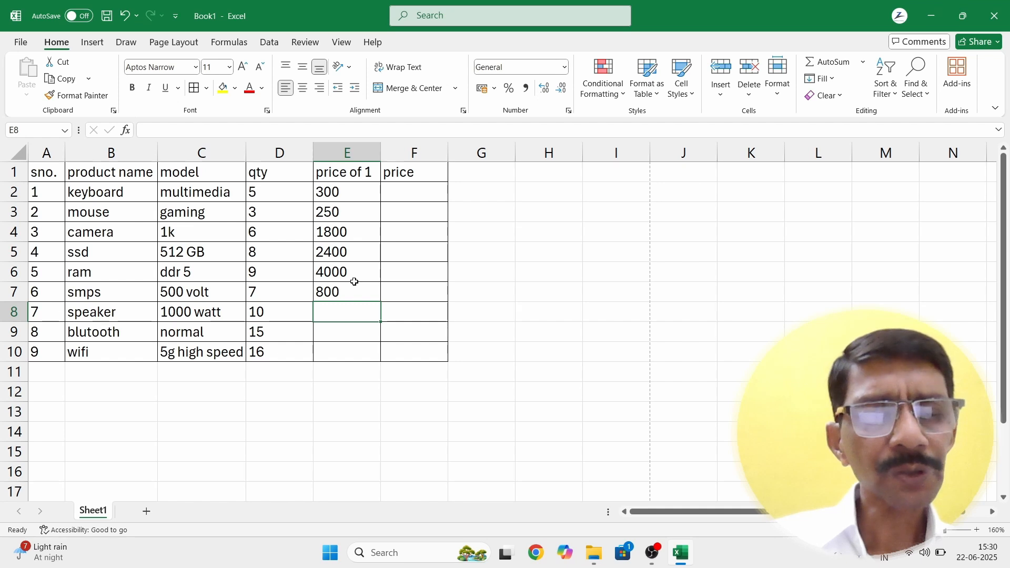
{"action": "type", "text": "1500"}
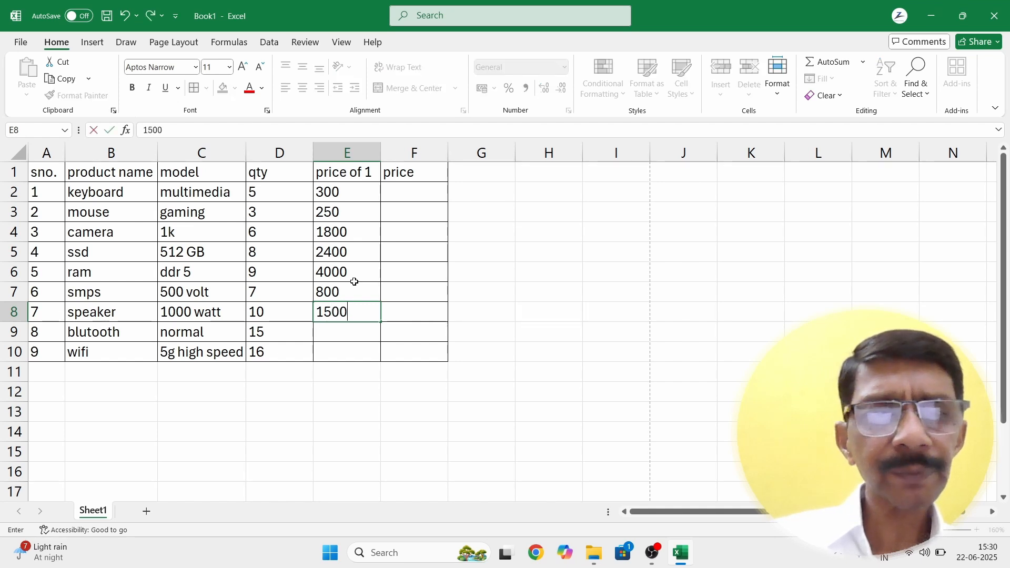
{"action": "key", "text": "Return"}
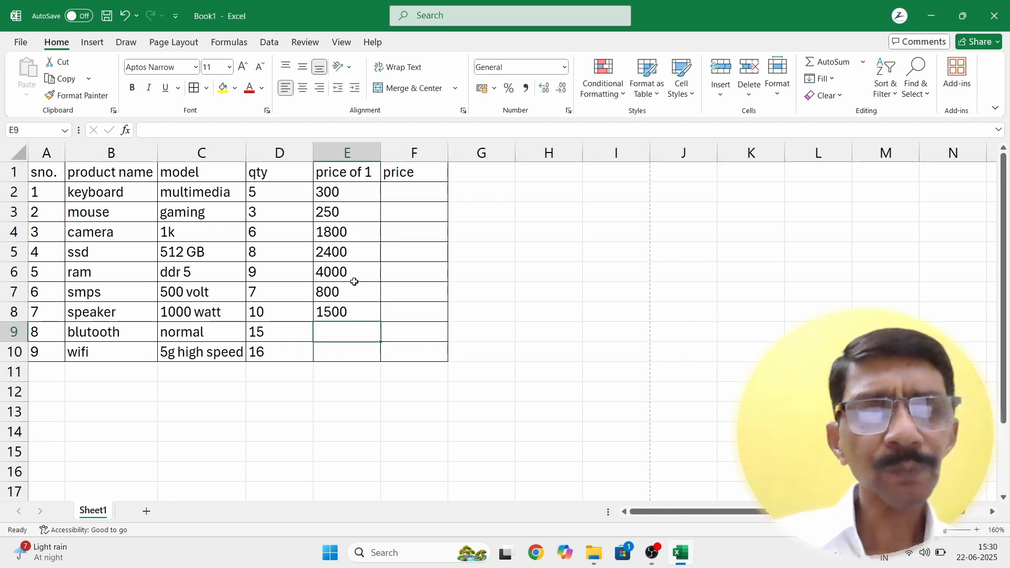
{"action": "type", "text": "400"}
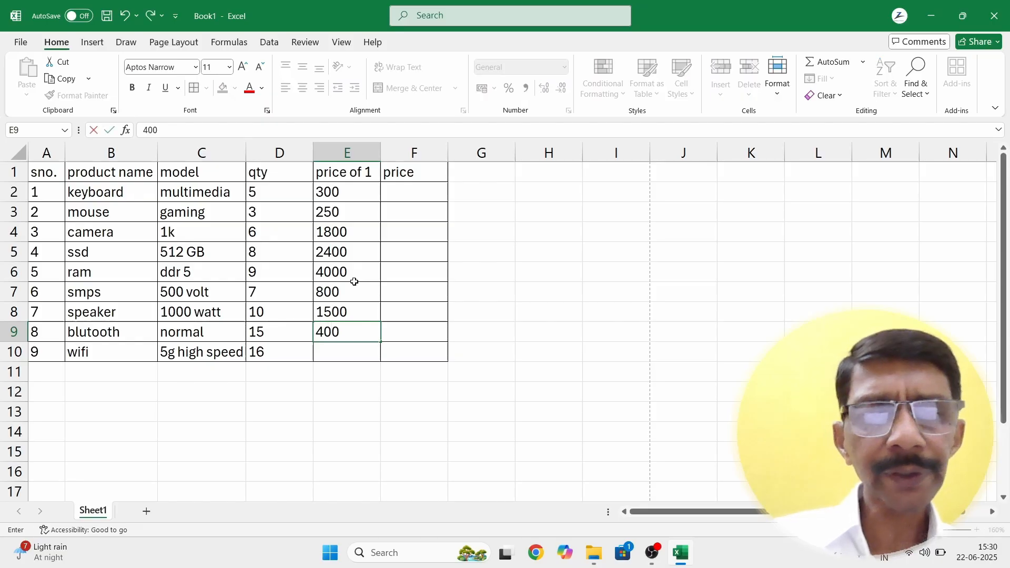
{"action": "key", "text": "Return"}
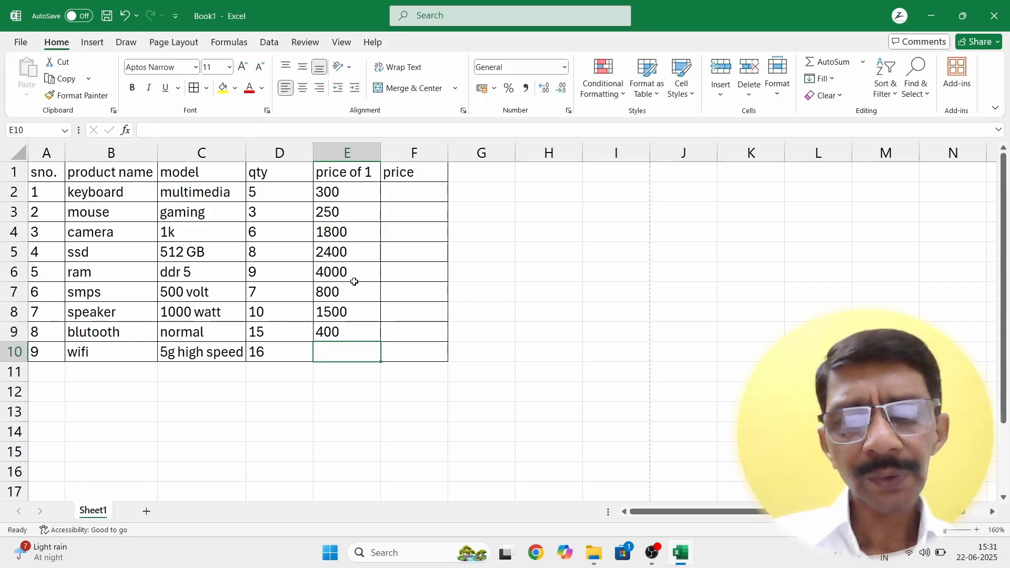
{"action": "type", "text": "600"}
{"action": "key", "text": "Return"}
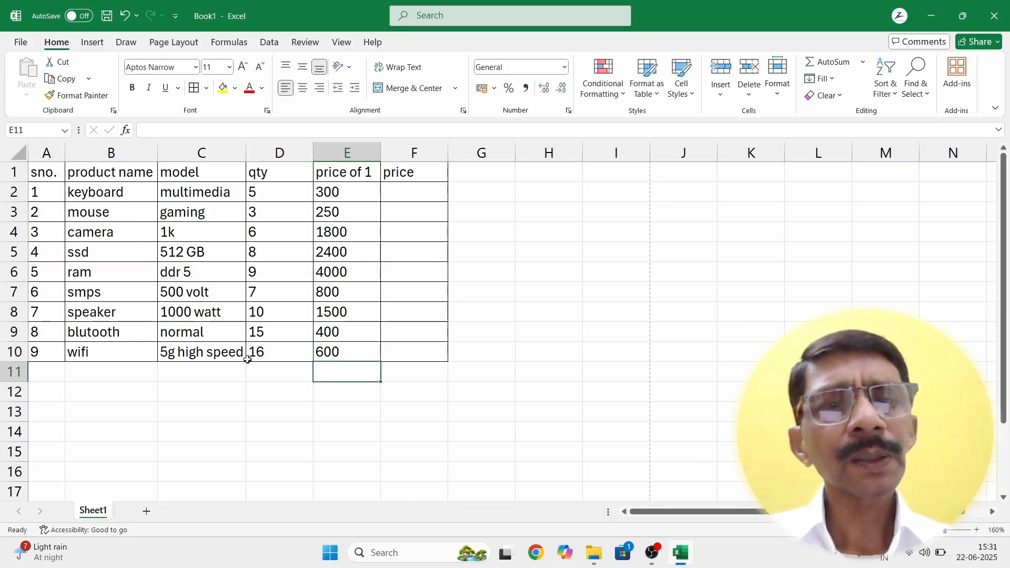
Step: Select empty cell E13 and scroll down so row 13 sits at the top
{"action": "left_click", "coordinate": [331, 409]}
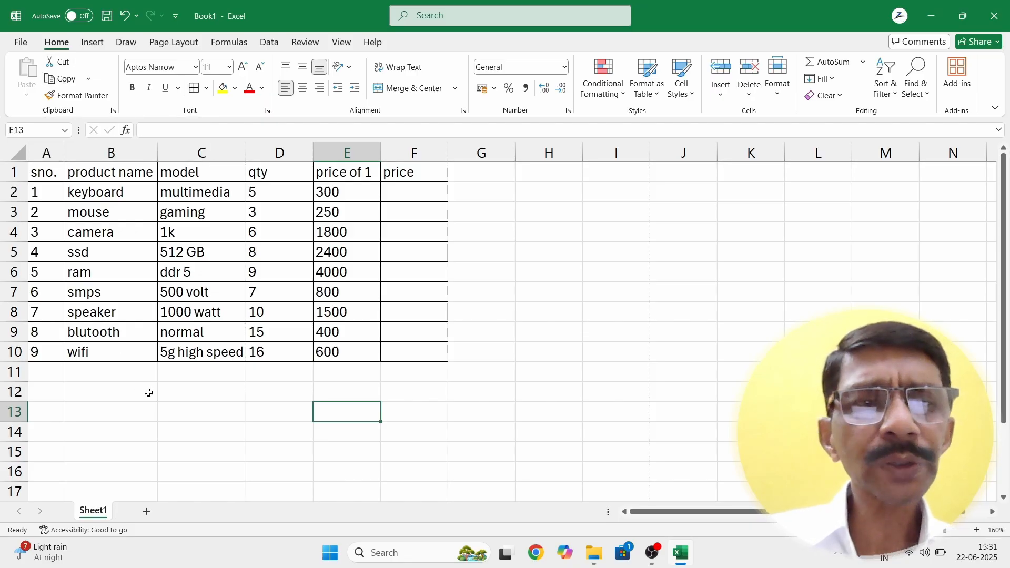
{"action": "scroll", "coordinate": [149, 392], "scroll_direction": "down", "scroll_amount": 2}
{"action": "scroll", "coordinate": [149, 393], "scroll_direction": "down", "scroll_amount": 2}
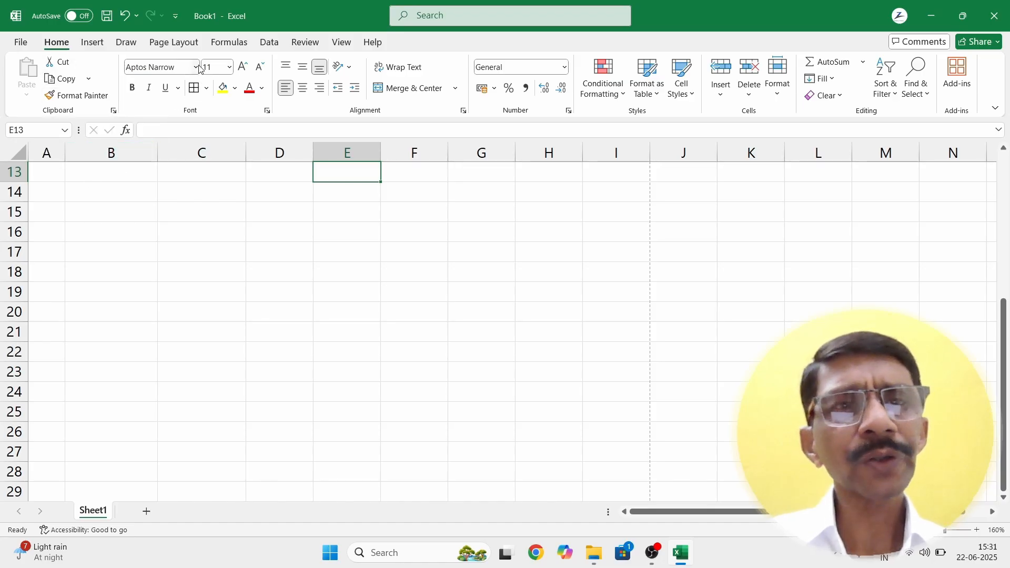
{"action": "left_click", "coordinate": [52, 189]}
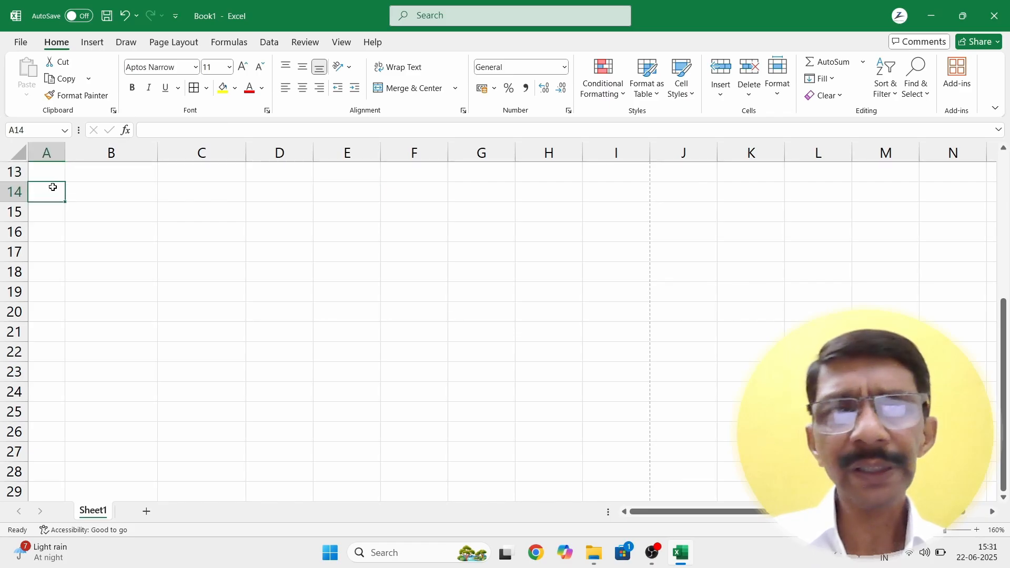
{"action": "left_click", "coordinate": [195, 68]}
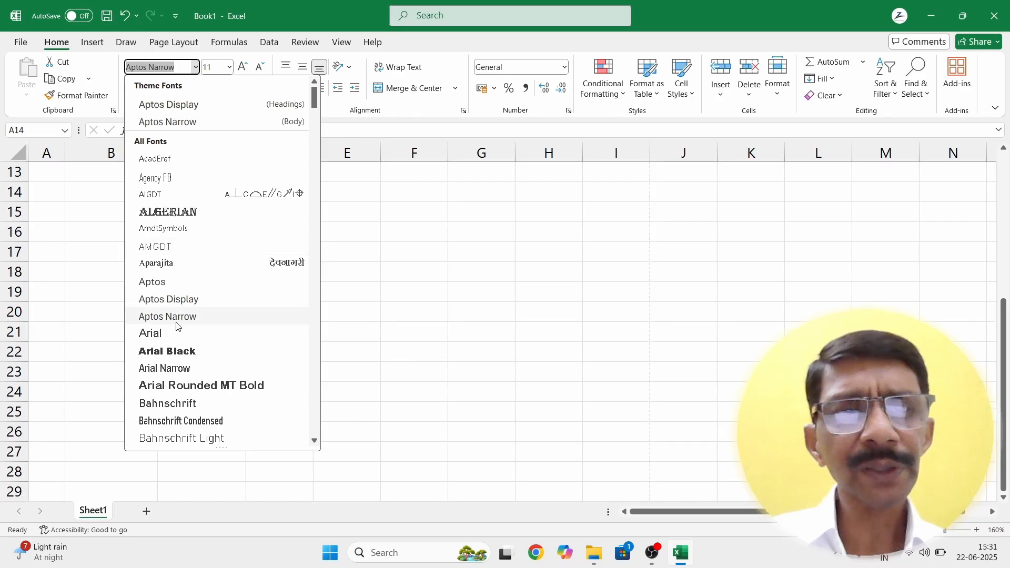
{"action": "left_click", "coordinate": [352, 262]}
{"action": "left_click", "coordinate": [229, 67]}
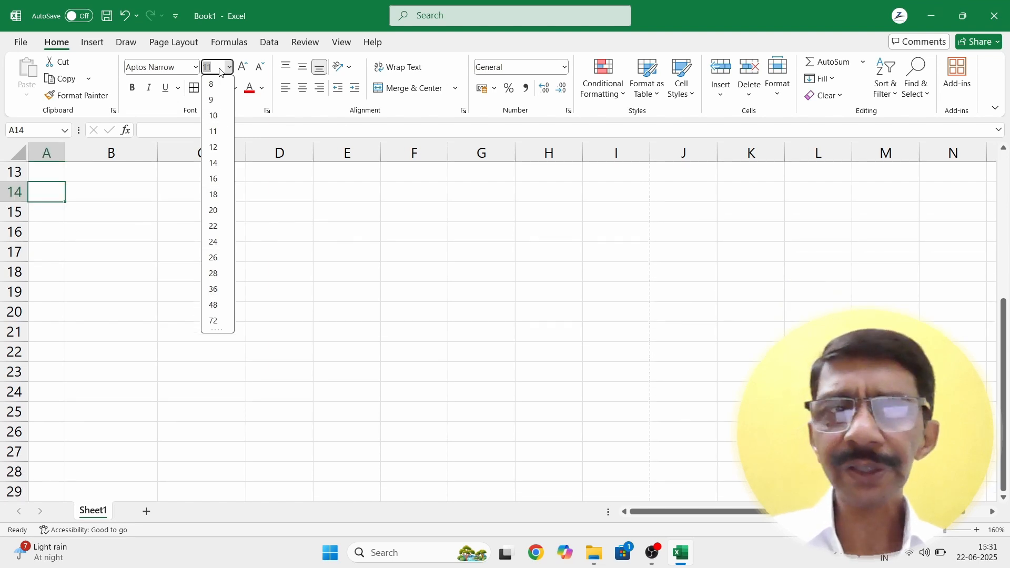
{"action": "left_click", "coordinate": [101, 189]}
Step: Enter the word 'data' in cell B14 and set its font size to 30
{"action": "left_click", "coordinate": [102, 191]}
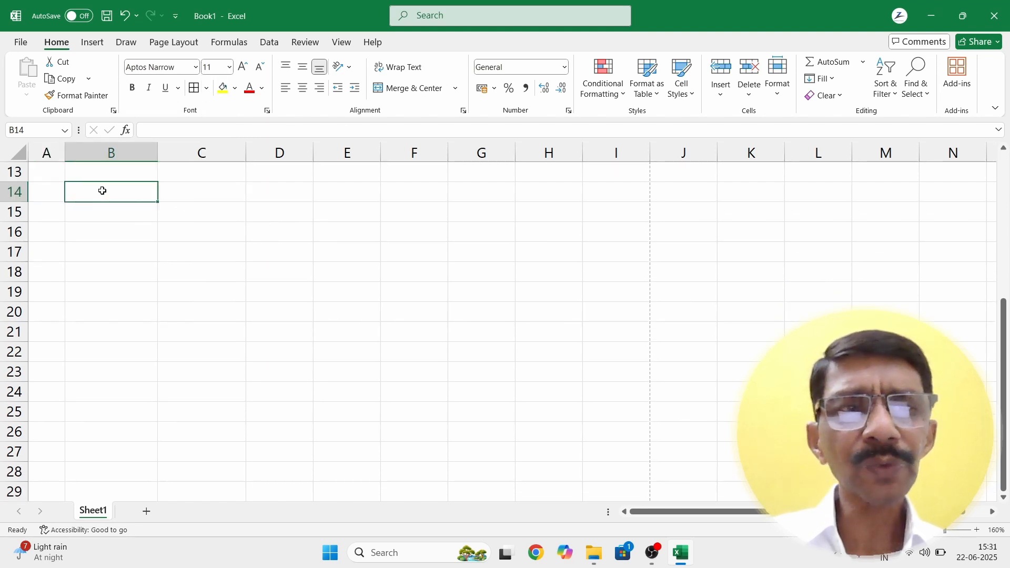
{"action": "type", "text": "data"}
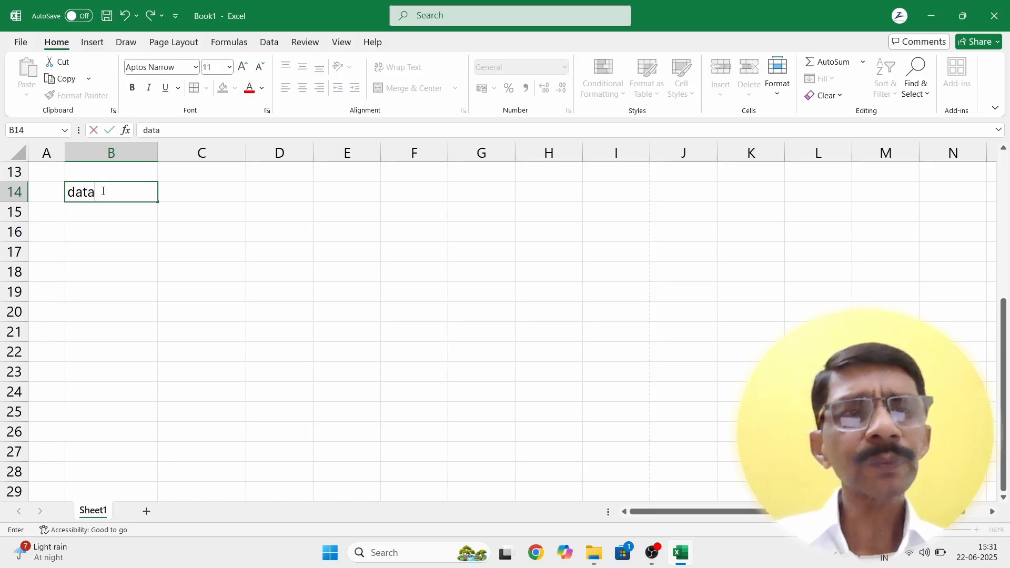
{"action": "key", "text": "Return"}
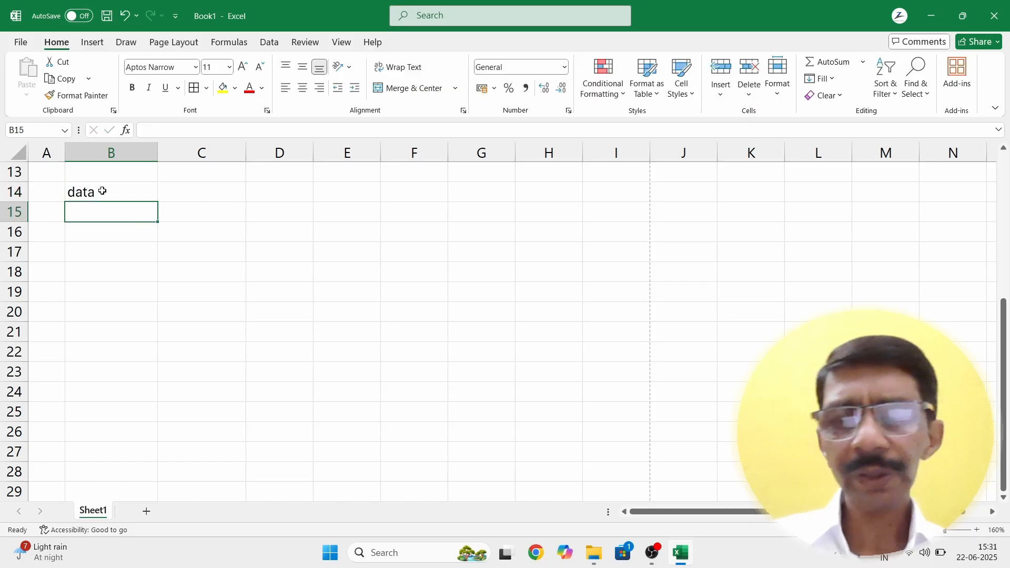
{"action": "left_click", "coordinate": [102, 191]}
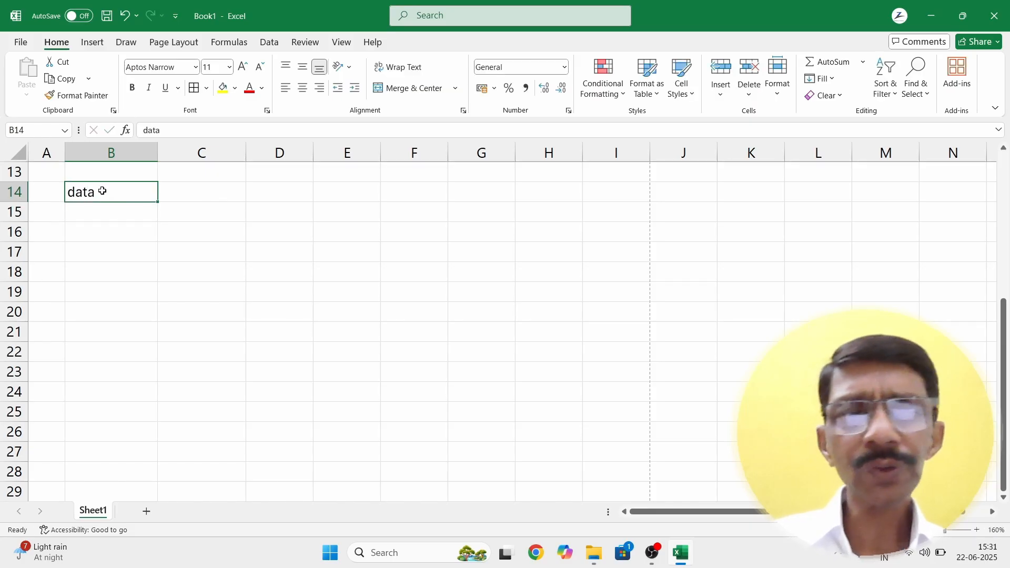
{"action": "left_click", "coordinate": [218, 71]}
{"action": "type", "text": "3"}
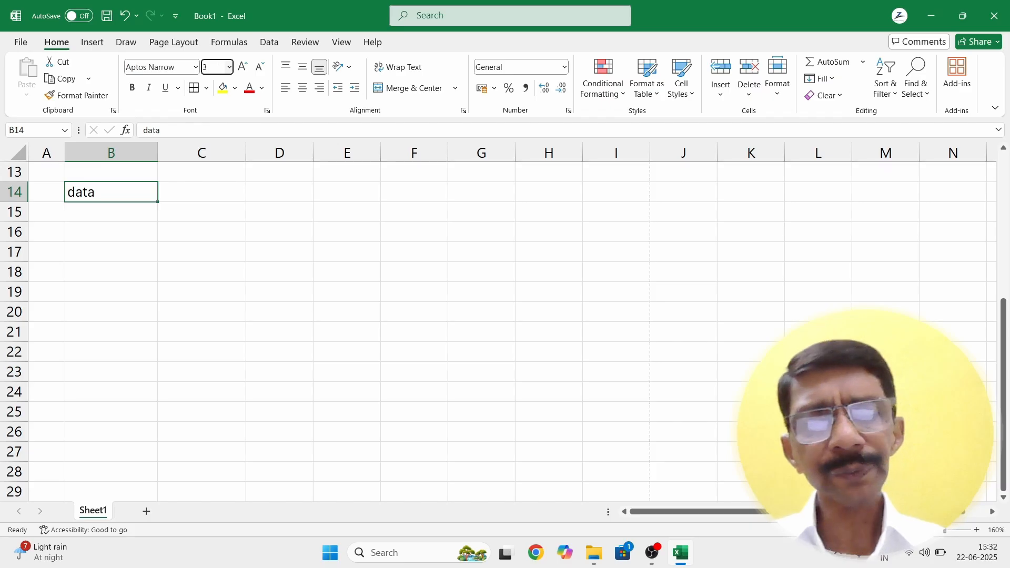
{"action": "type", "text": "0"}
{"action": "key", "text": "Return"}
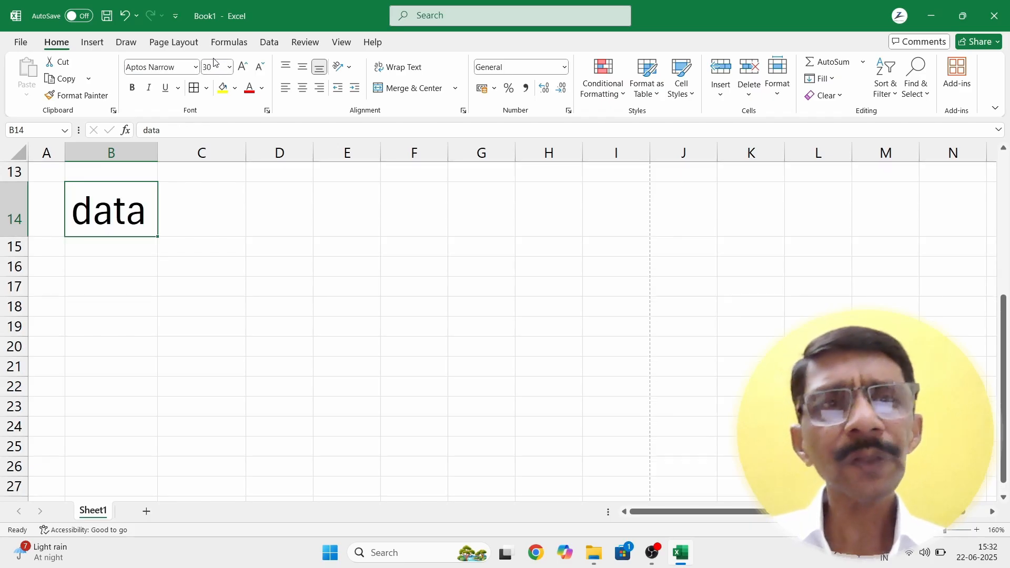
{"action": "left_click", "coordinate": [230, 68]}
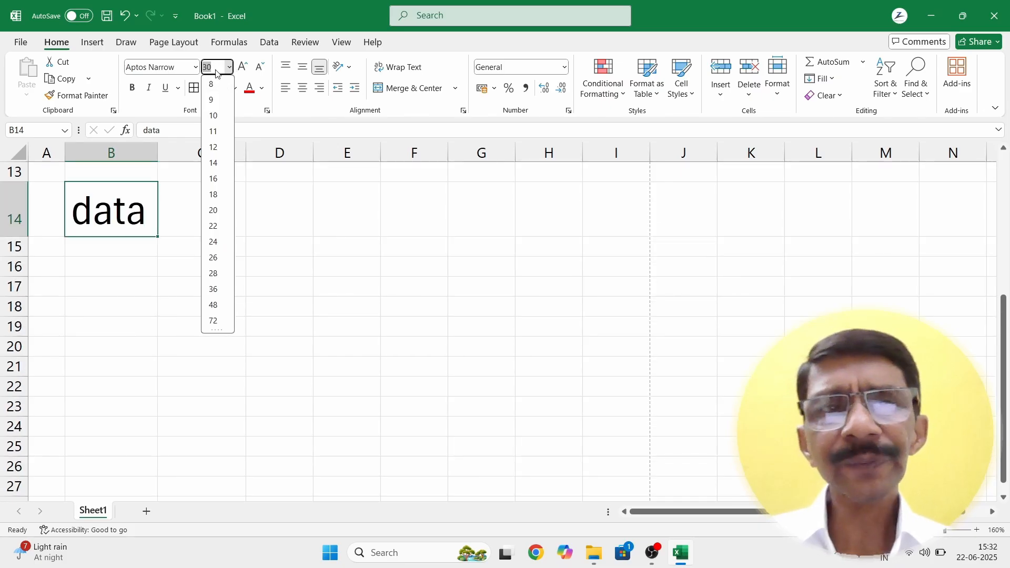
{"action": "left_click", "coordinate": [219, 71]}
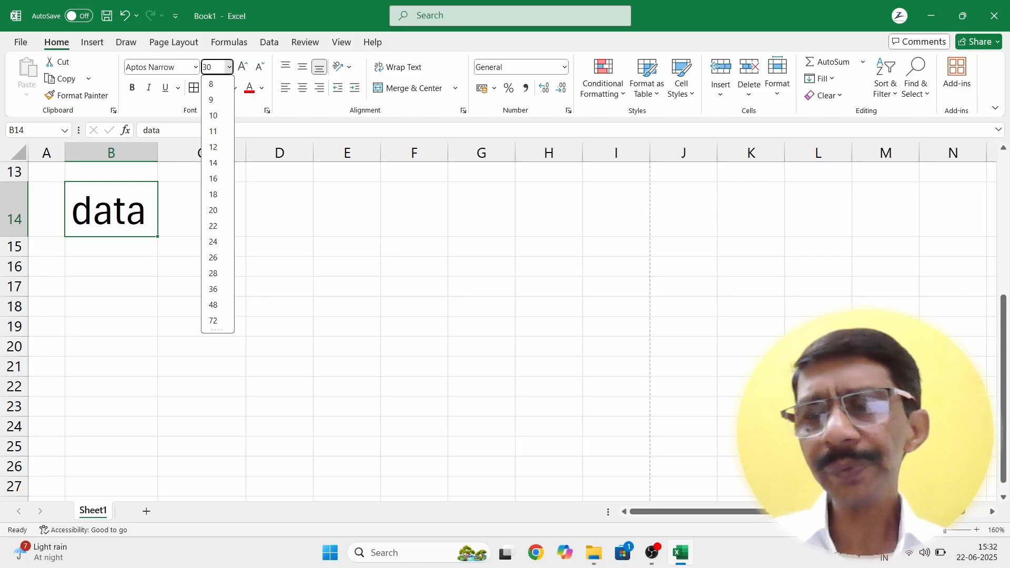
Step: Zoom the sheet in to the maximum, then drag the zoom slider back down to see the whole table
{"action": "left_click", "coordinate": [976, 530]}
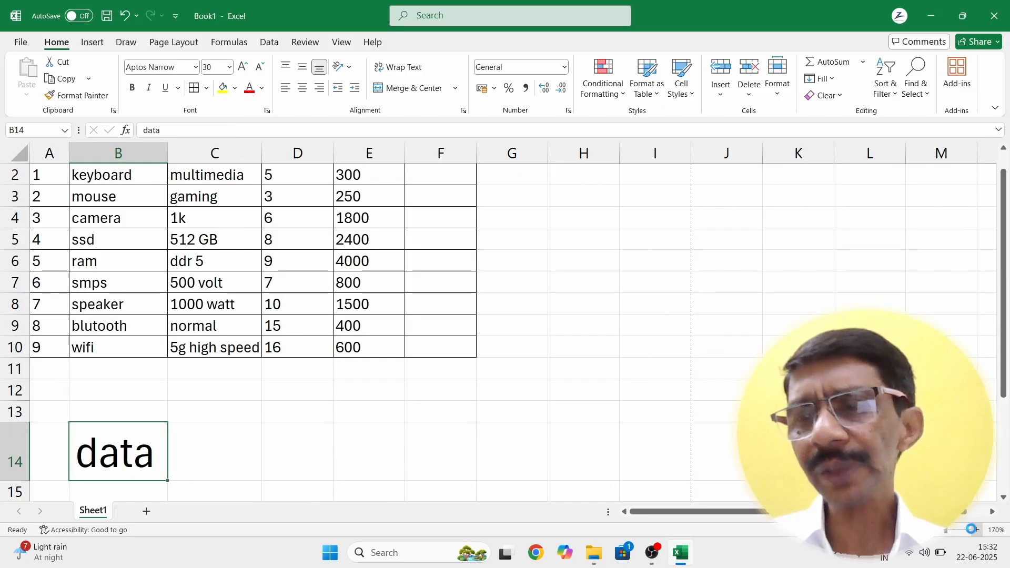
{"action": "left_click", "coordinate": [976, 531]}
{"action": "left_click", "coordinate": [976, 530]}
{"action": "left_click", "coordinate": [976, 530]}
{"action": "left_click", "coordinate": [976, 531]}
{"action": "left_click", "coordinate": [976, 531]}
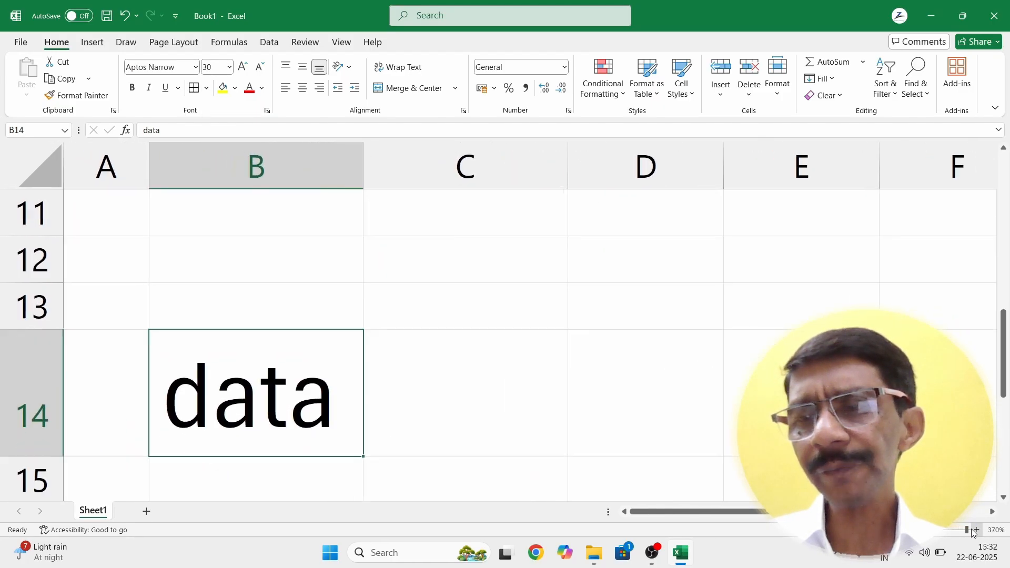
{"action": "left_click", "coordinate": [976, 530]}
{"action": "left_click_drag", "start_coordinate": [971, 530], "coordinate": [943, 535]}
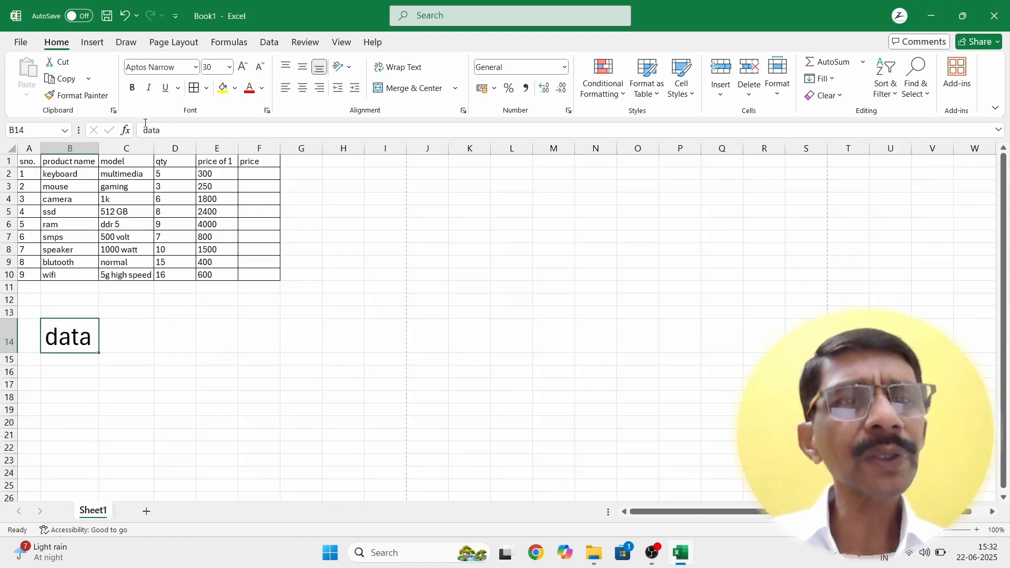
Step: Set the word 'data' in B14 to font size 400
{"action": "left_click", "coordinate": [220, 66]}
{"action": "type", "text": "4"}
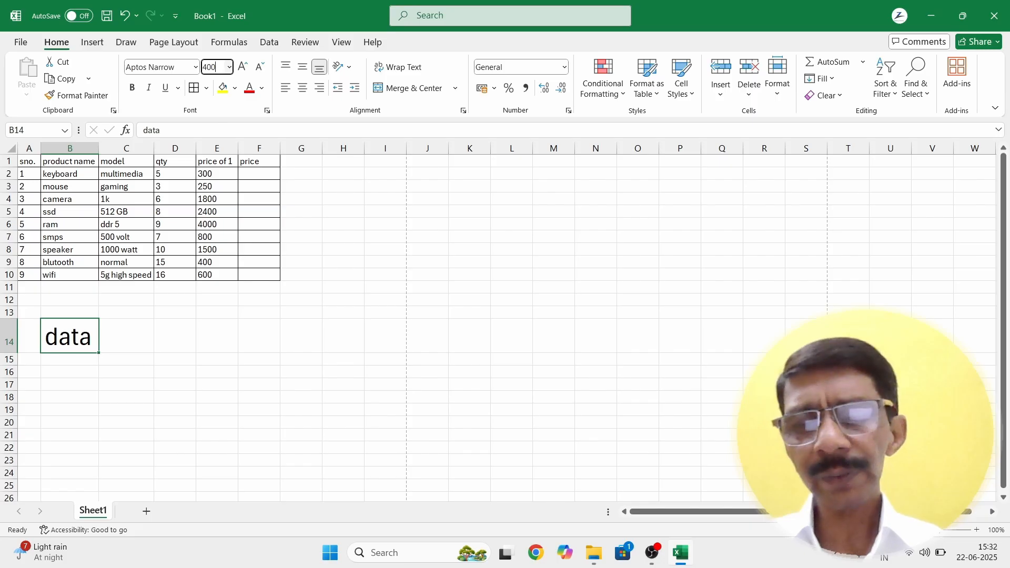
{"action": "type", "text": "00"}
{"action": "key", "text": "Return"}
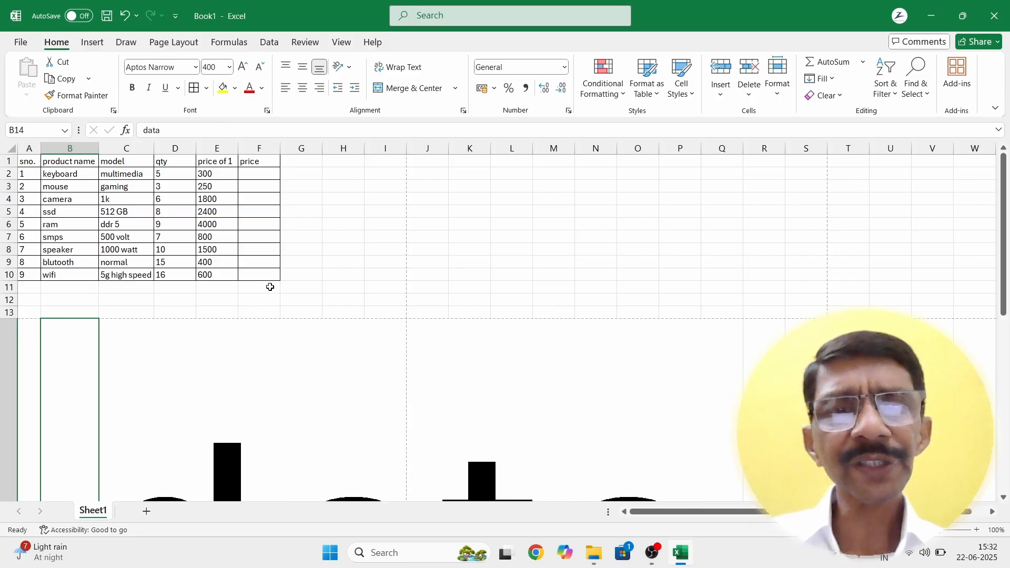
{"action": "scroll", "coordinate": [270, 287], "scroll_direction": "down", "scroll_amount": 3}
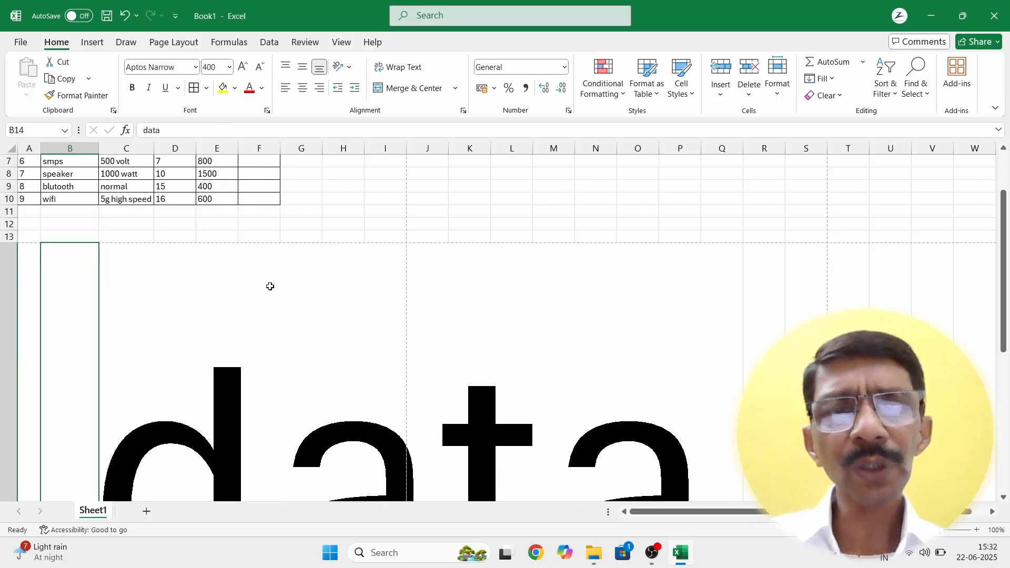
Step: Try font size 500 and dismiss the warning about the 409-point limit
{"action": "left_click", "coordinate": [220, 70]}
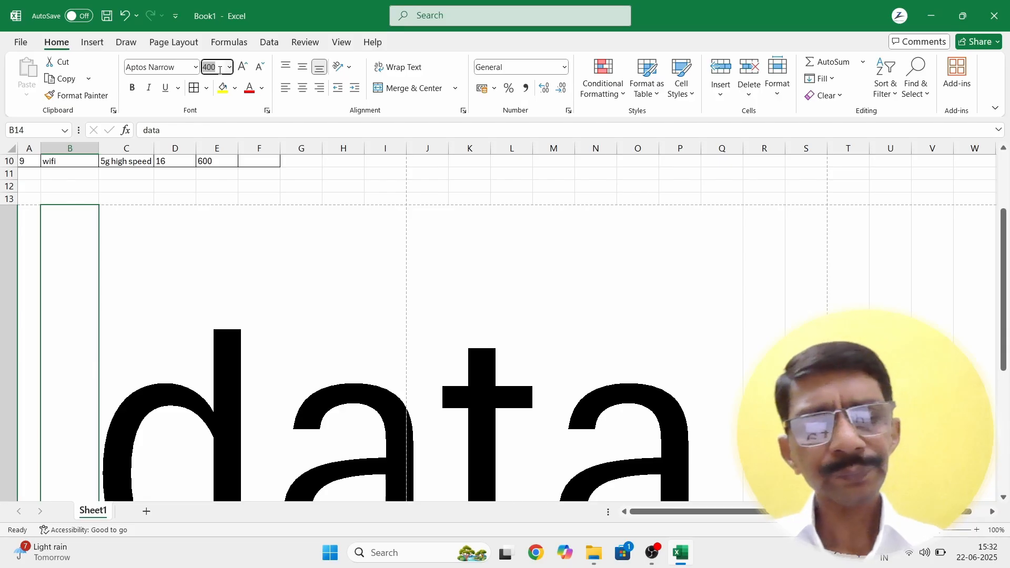
{"action": "type", "text": "500"}
{"action": "key", "text": "Return"}
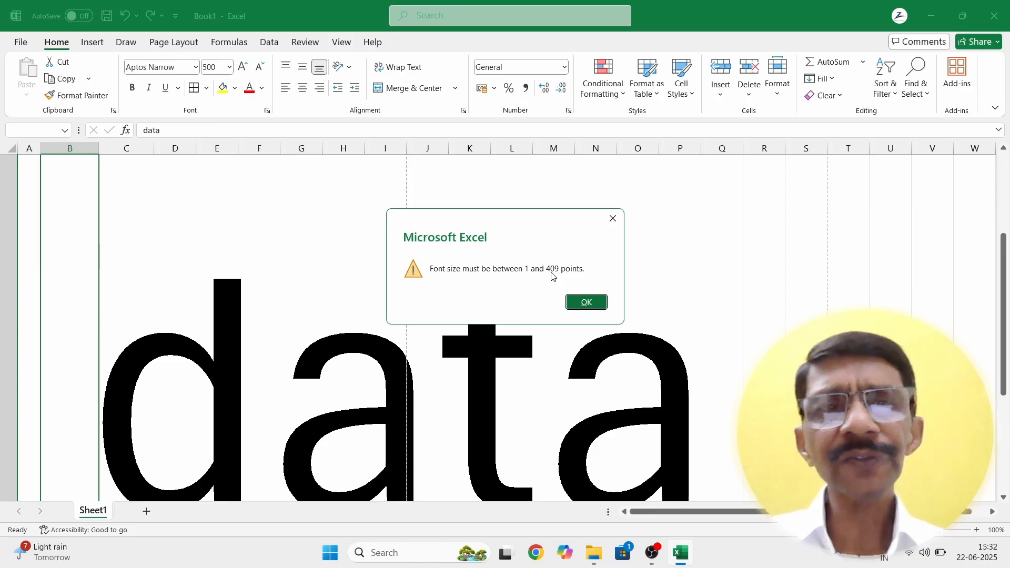
{"action": "left_click", "coordinate": [583, 303]}
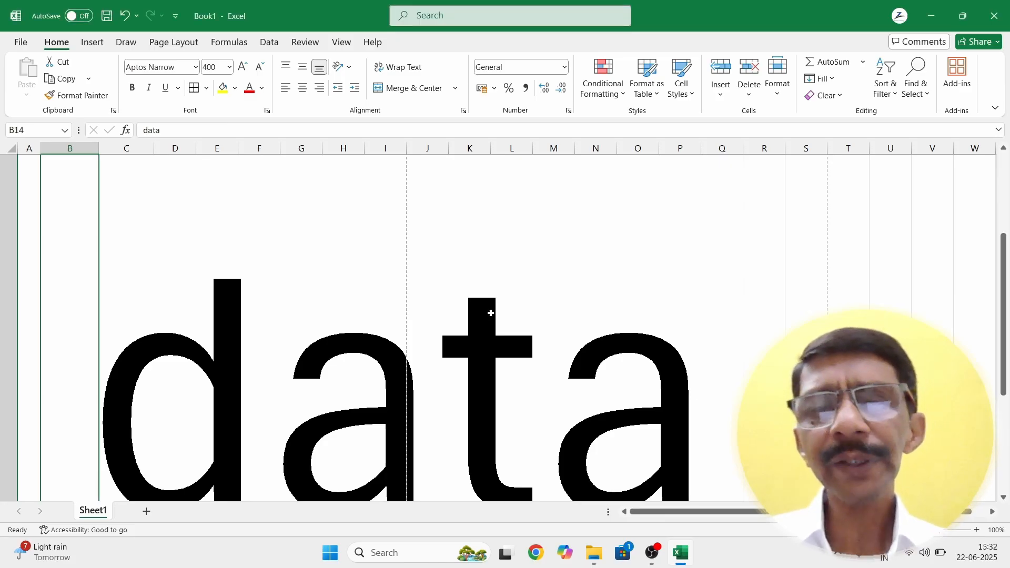
Step: Change the font size of 'data' in B14 from 400 back to 11
{"action": "left_click", "coordinate": [215, 69]}
{"action": "type", "text": "11"}
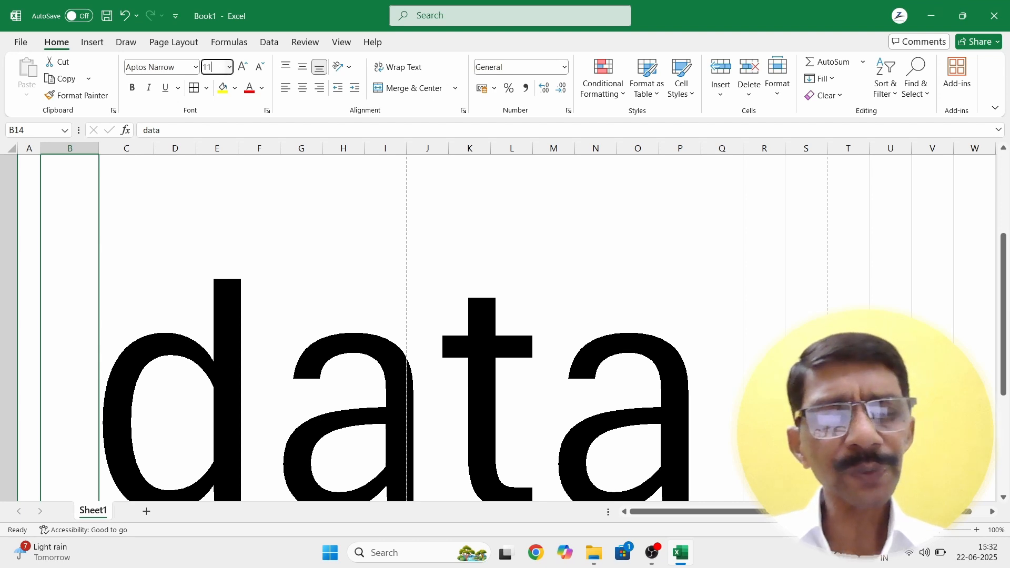
{"action": "key", "text": "Return"}
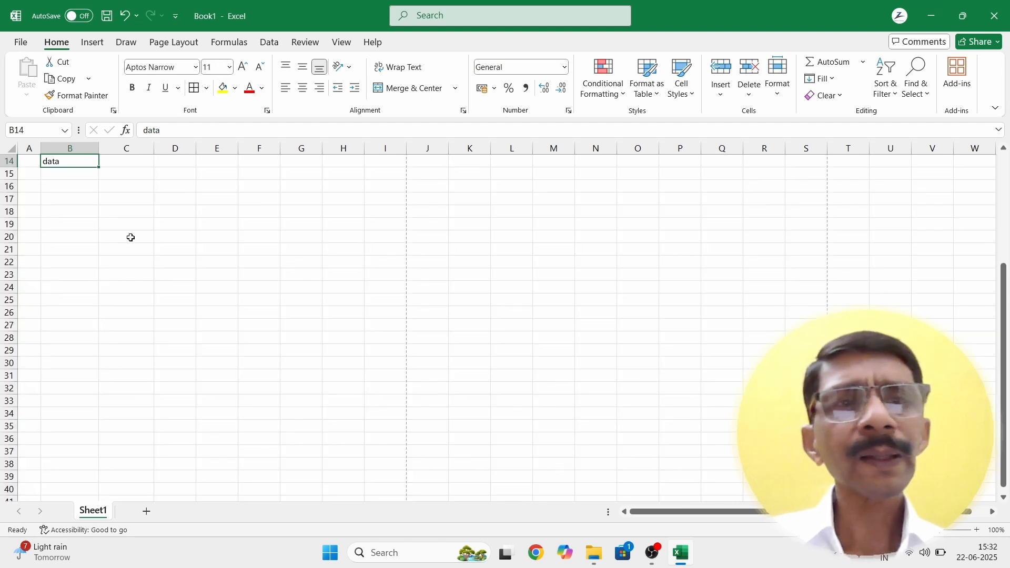
{"action": "scroll", "coordinate": [131, 237], "scroll_direction": "up", "scroll_amount": 3}
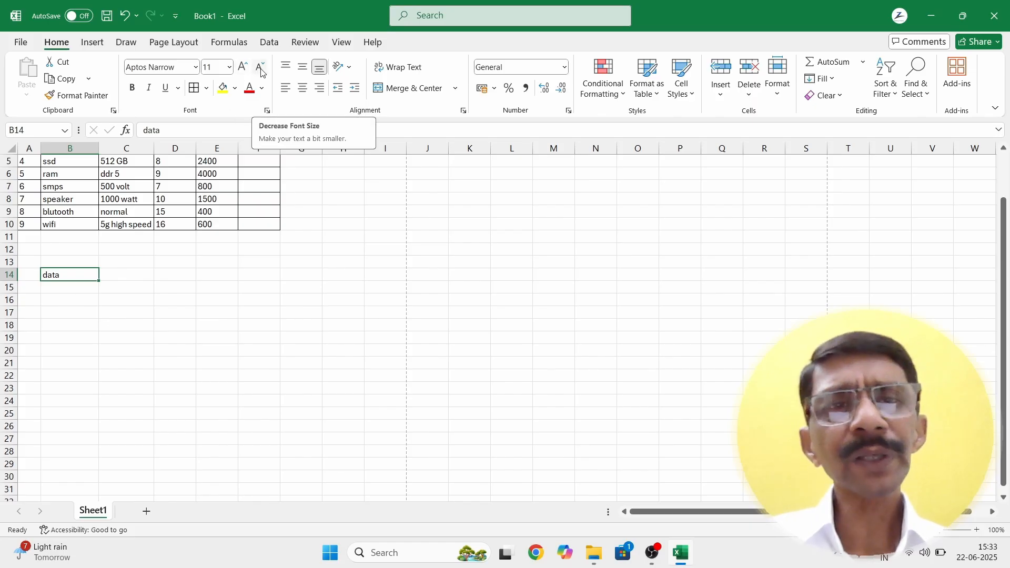
Step: Shrink 'data' in B14 to size 8 from the list, then to font size 5
{"action": "left_click", "coordinate": [229, 67]}
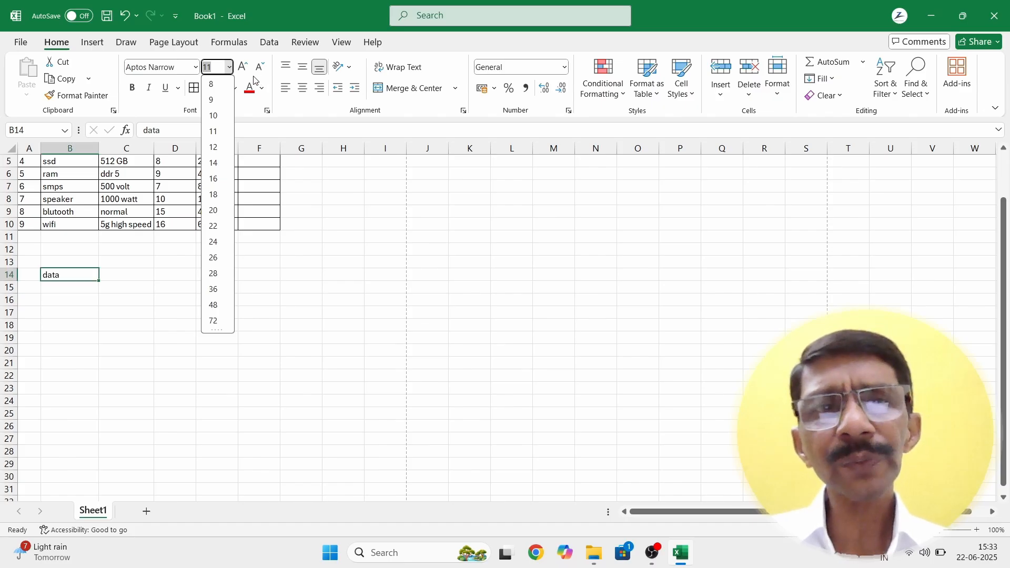
{"action": "left_click", "coordinate": [211, 84]}
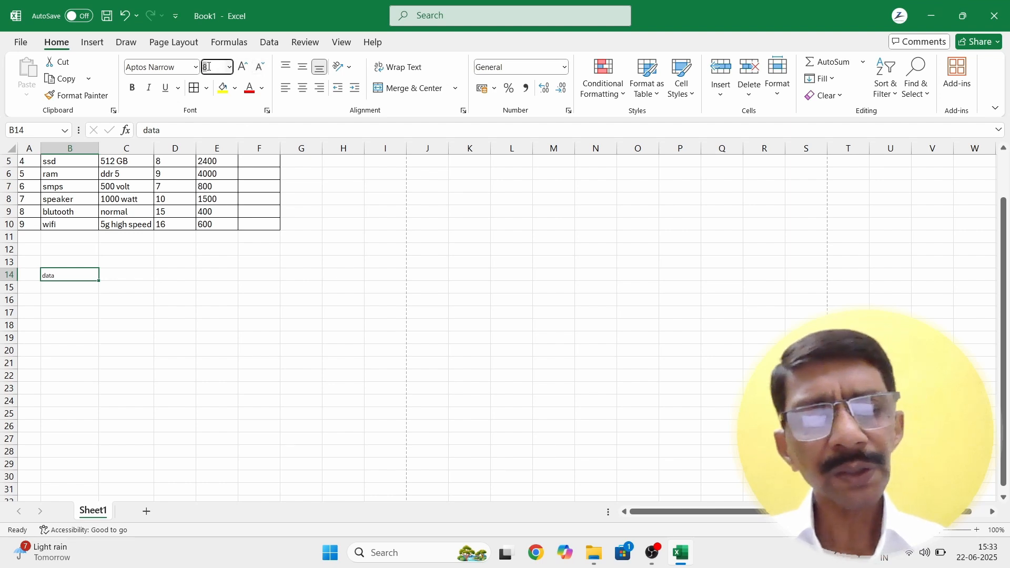
{"action": "type", "text": "5"}
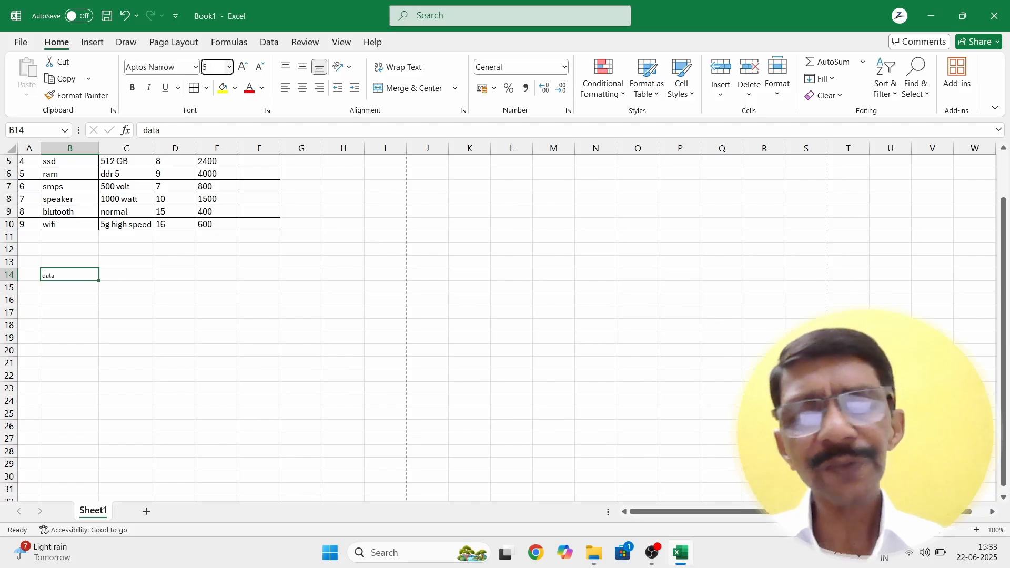
{"action": "key", "text": "Return"}
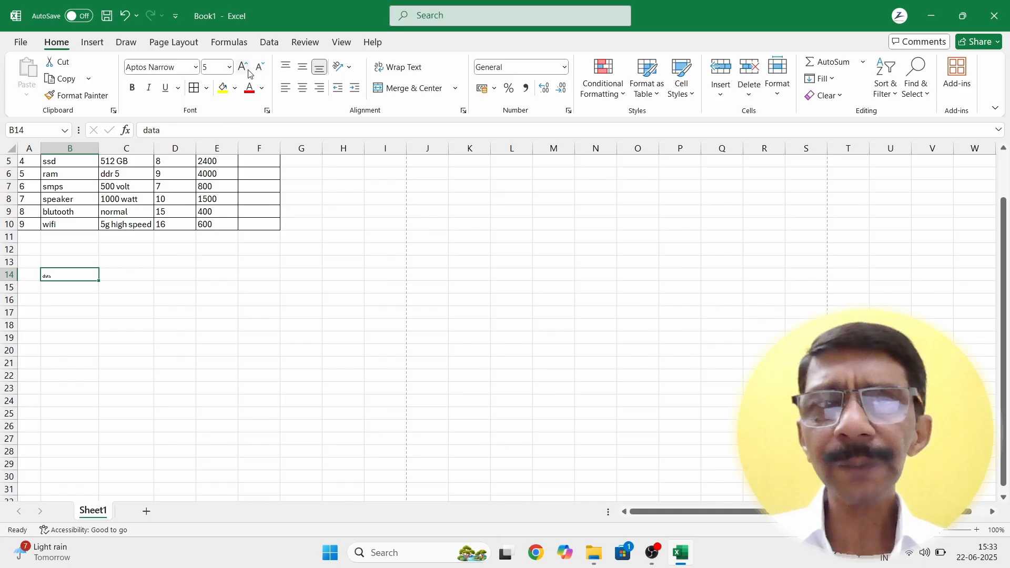
Step: Close the font size list unchanged and clear B14 with Backspace
{"action": "left_click", "coordinate": [230, 67]}
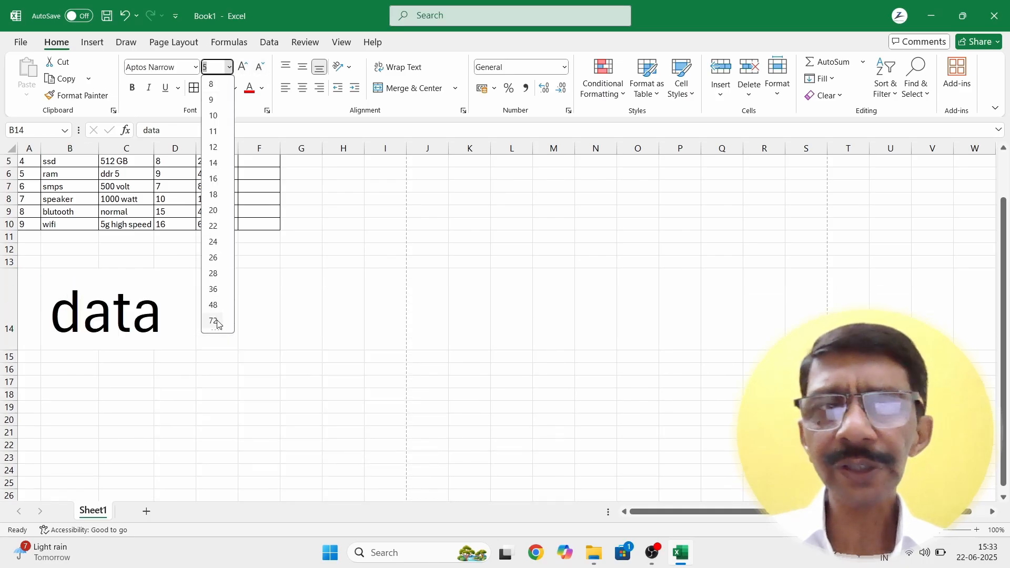
{"action": "left_click_drag", "start_coordinate": [215, 330], "coordinate": [213, 402]}
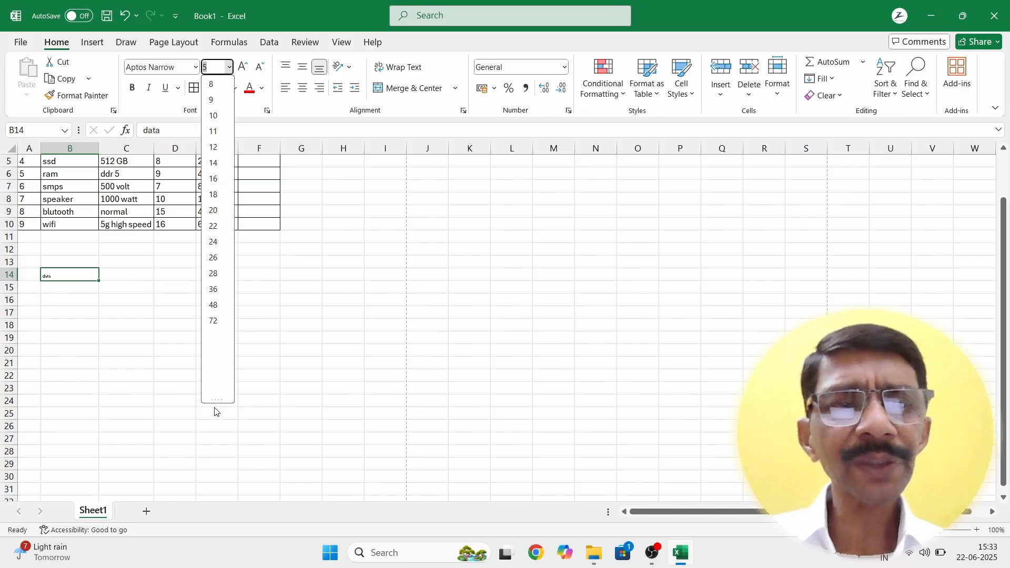
{"action": "left_click_drag", "start_coordinate": [216, 402], "coordinate": [217, 331]}
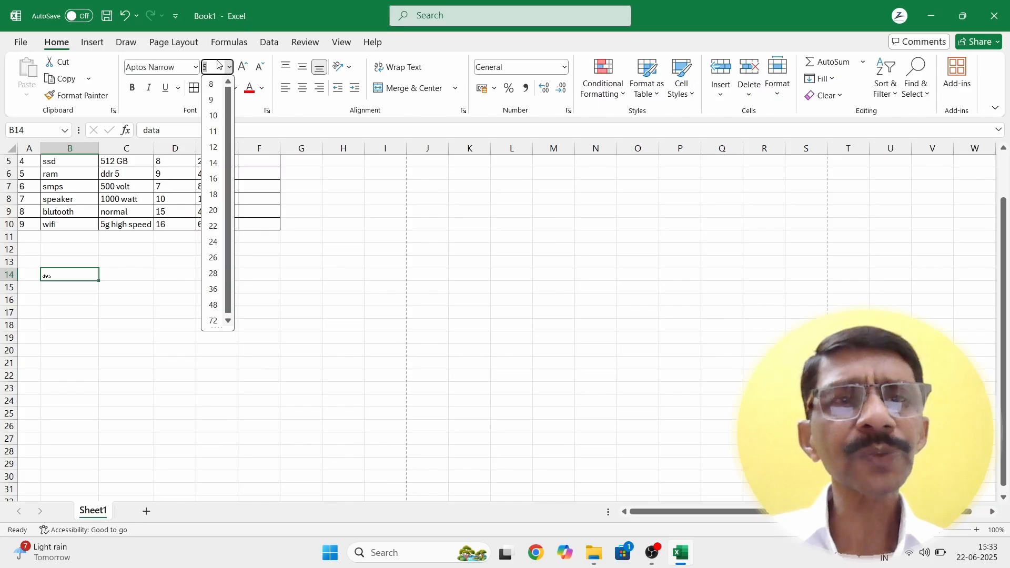
{"action": "left_click", "coordinate": [279, 261]}
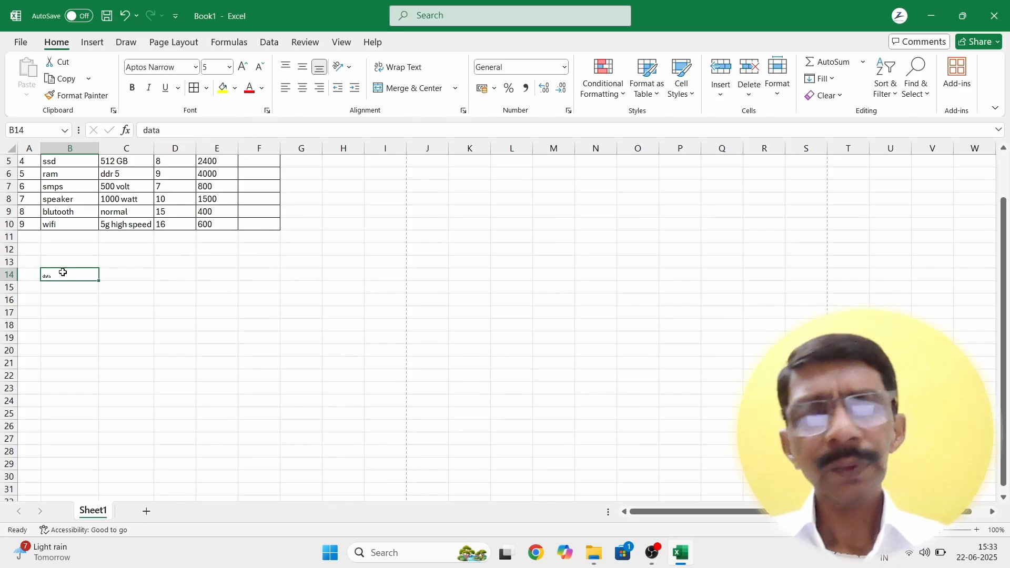
{"action": "key", "text": "BackSpace"}
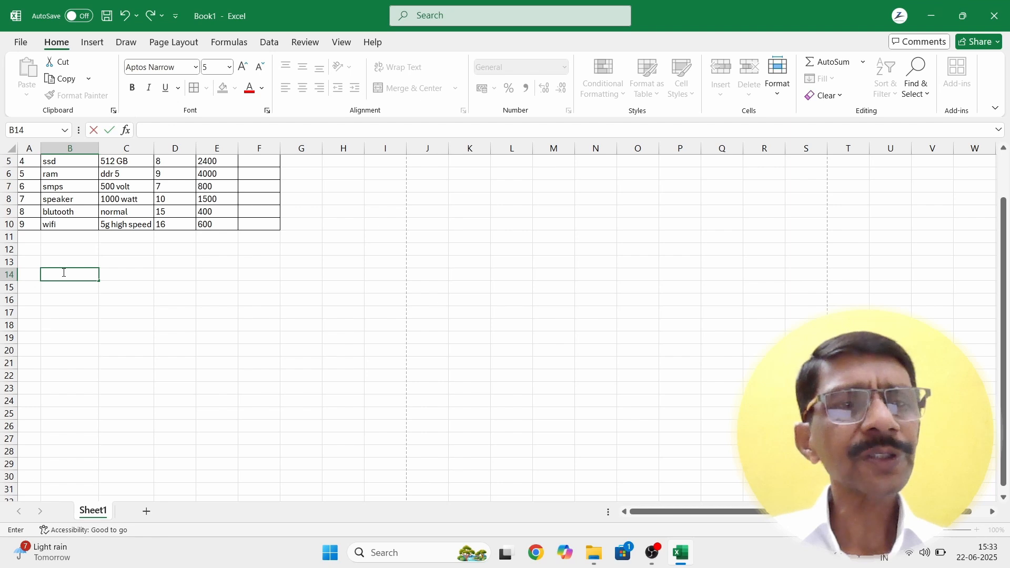
Step: Confirm B14 is empty by moving to C17, then select B13 and scroll to the blank rows
{"action": "left_click", "coordinate": [133, 315]}
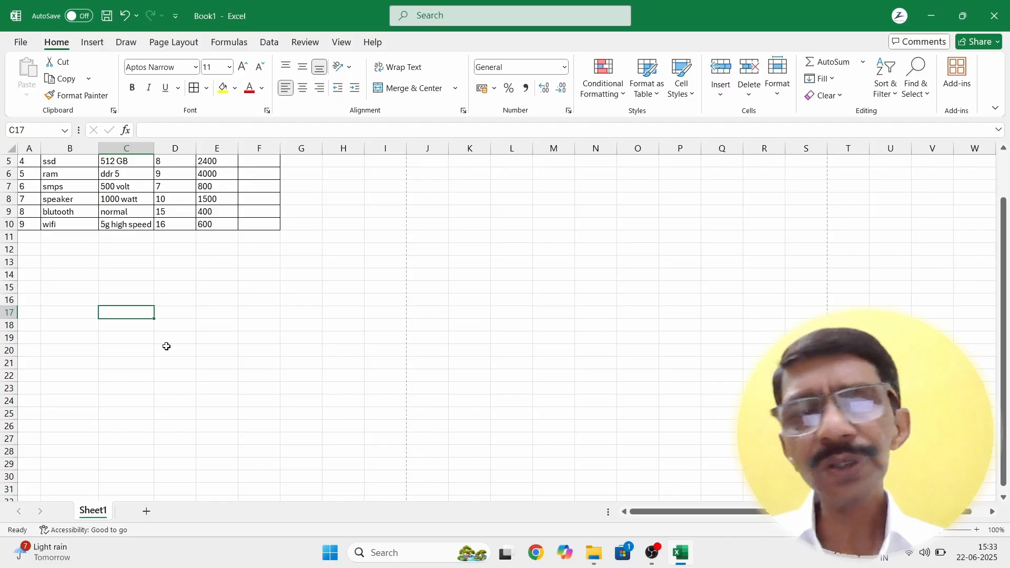
{"action": "scroll", "coordinate": [167, 346], "scroll_direction": "up", "scroll_amount": 2, "text": "ctrl"}
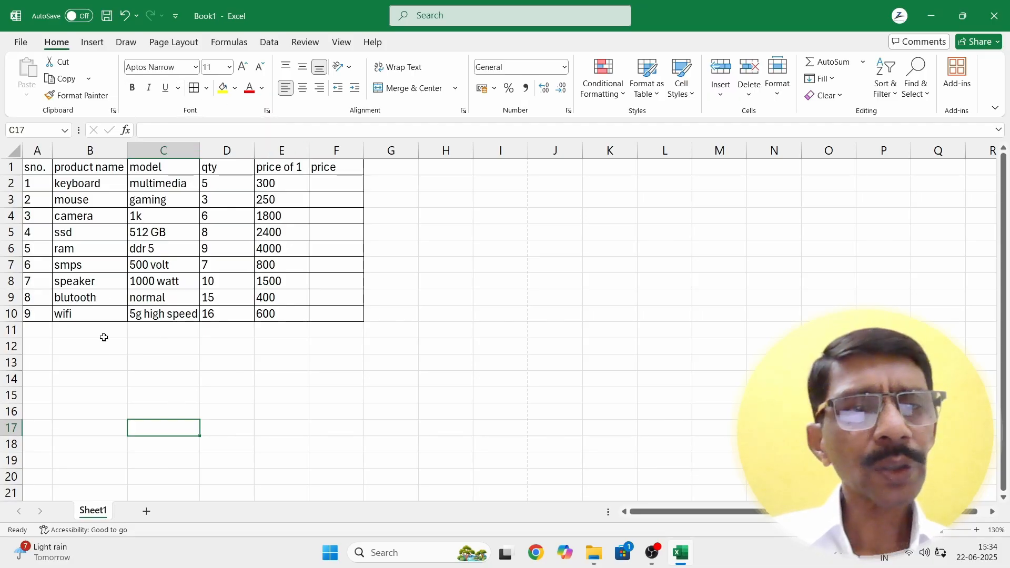
{"action": "left_click", "coordinate": [101, 363]}
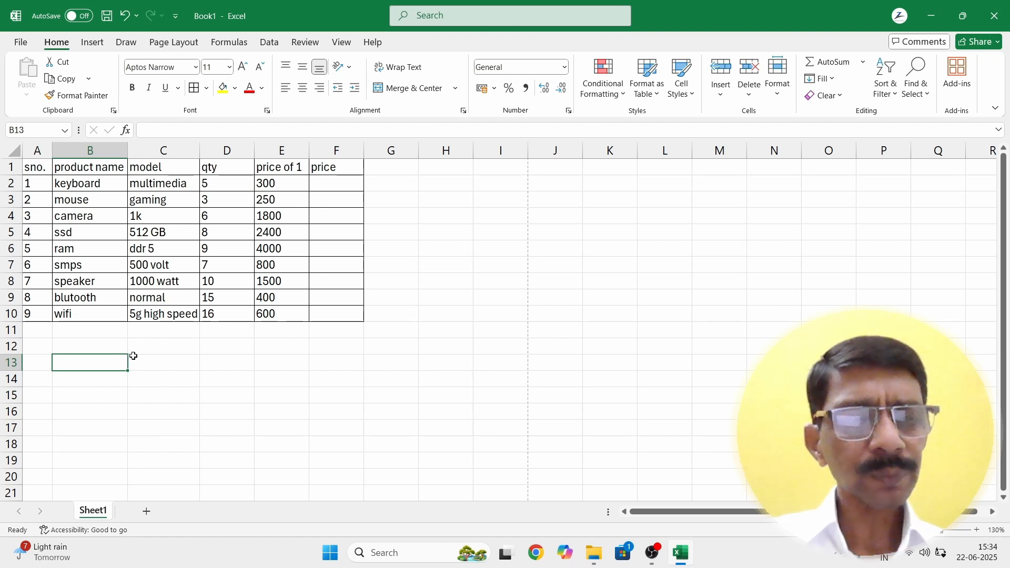
{"action": "scroll", "coordinate": [133, 356], "scroll_direction": "up", "scroll_amount": 2, "text": "ctrl"}
{"action": "scroll", "coordinate": [131, 356], "scroll_direction": "down", "scroll_amount": 4}
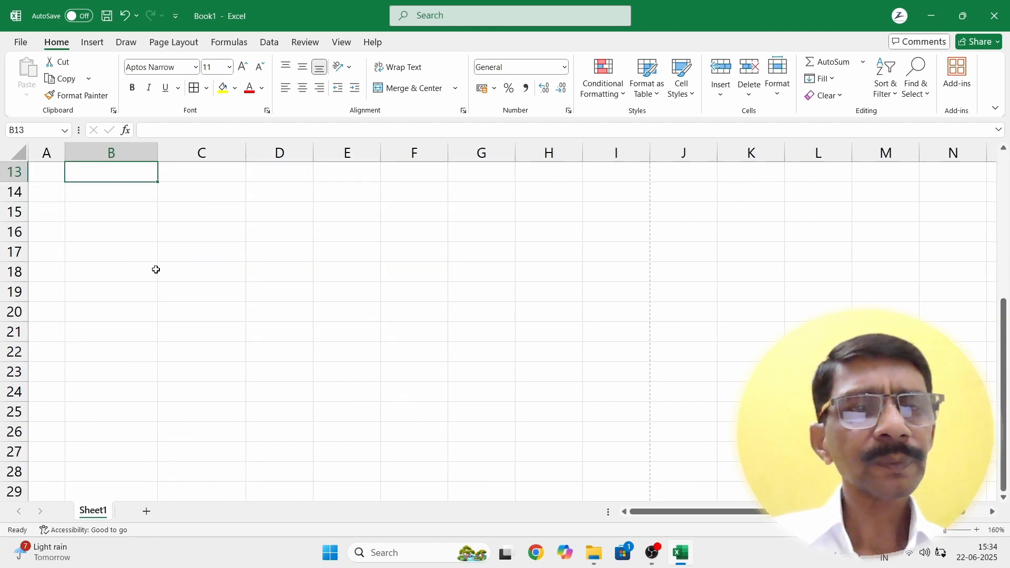
Step: Type 'bold' in C18 and make it bold, italic and underlined
{"action": "left_click", "coordinate": [193, 278]}
{"action": "type", "text": "bold"}
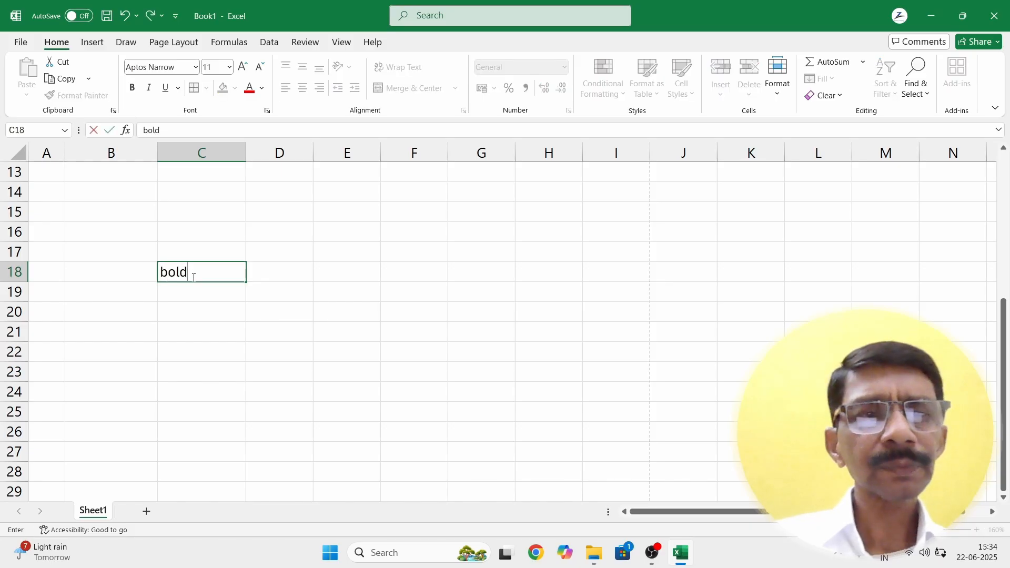
{"action": "key", "text": "Return"}
{"action": "left_click", "coordinate": [193, 276]}
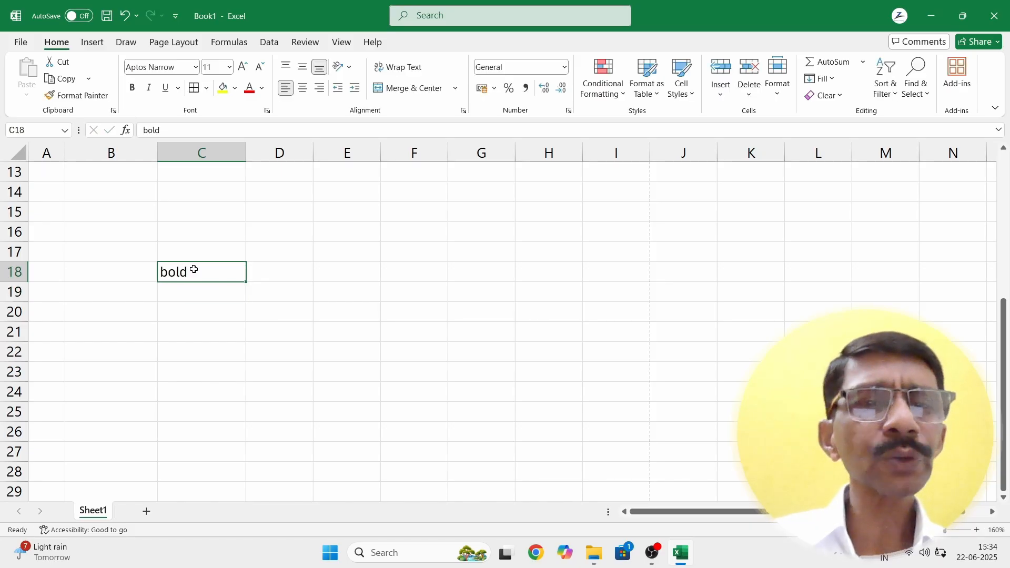
{"action": "left_click", "coordinate": [134, 88]}
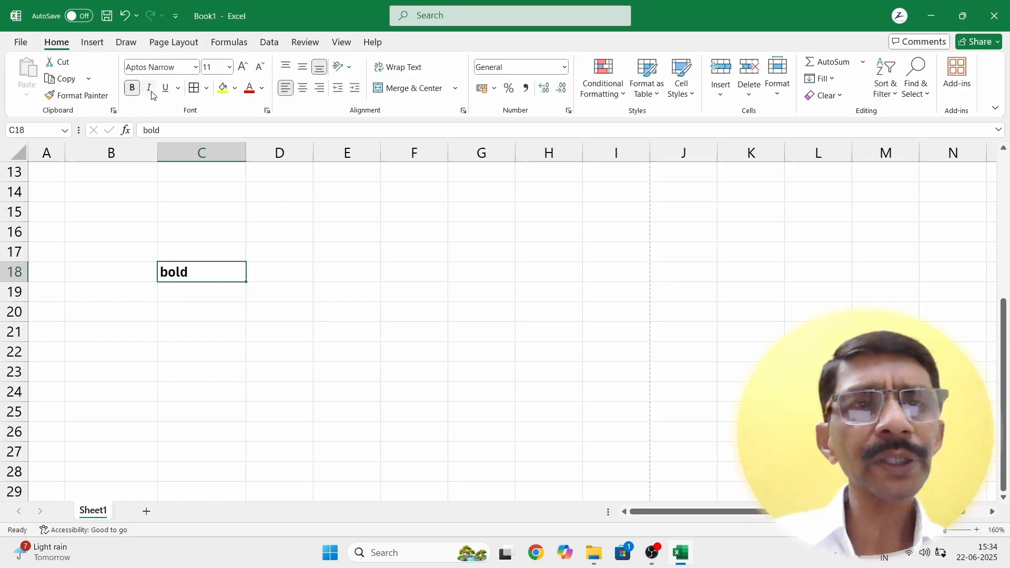
{"action": "left_click", "coordinate": [150, 89]}
{"action": "left_click", "coordinate": [166, 90]}
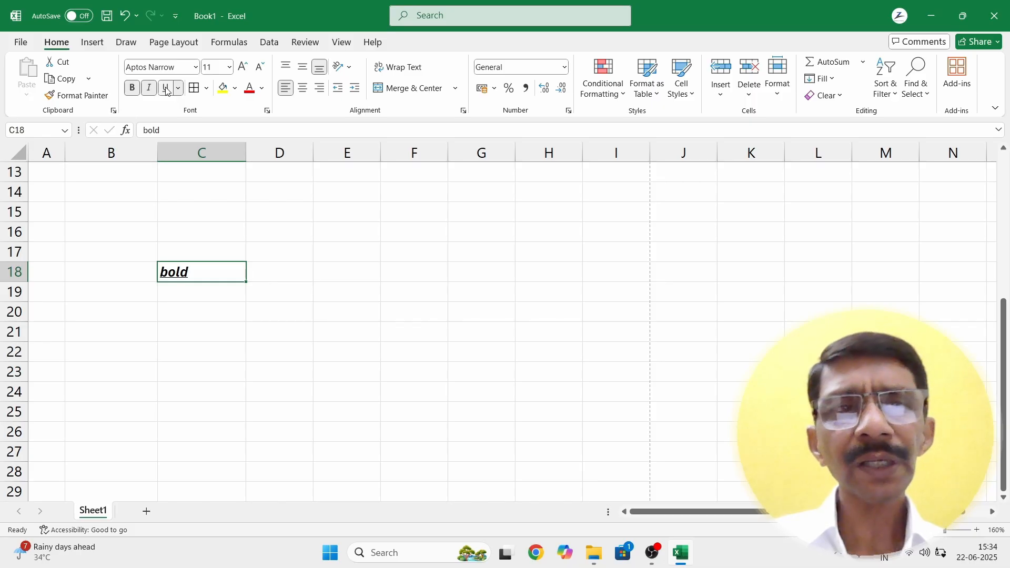
Step: Turn underline, italic and bold back off so C18 shows plain text
{"action": "left_click", "coordinate": [166, 89]}
{"action": "left_click", "coordinate": [150, 89]}
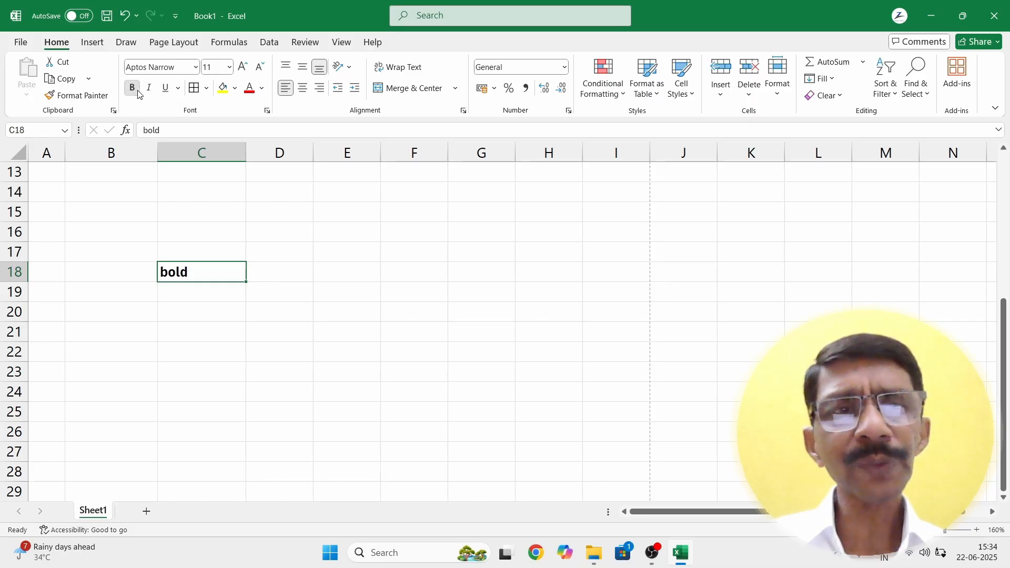
{"action": "left_click", "coordinate": [133, 90]}
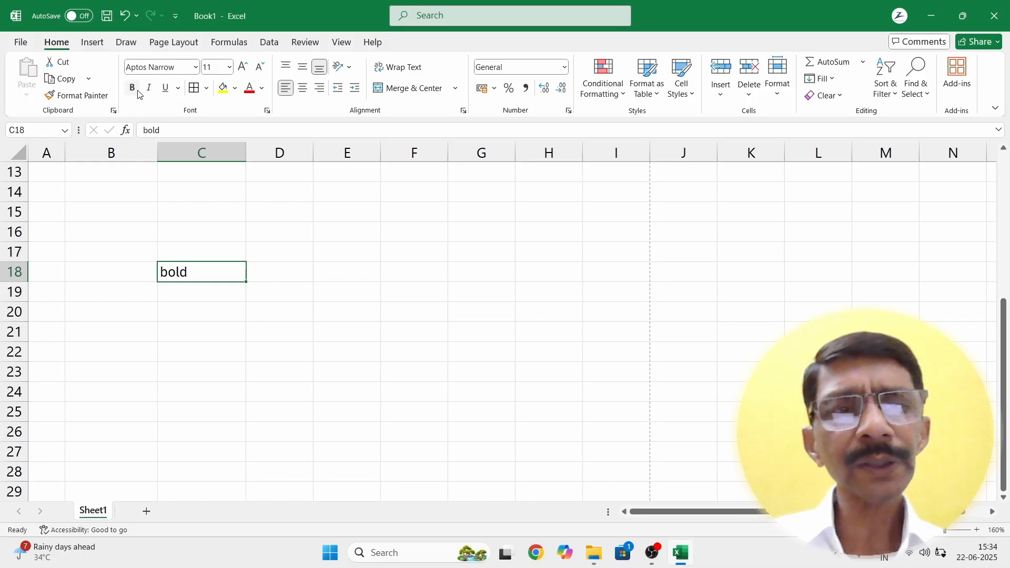
{"action": "left_click", "coordinate": [195, 296]}
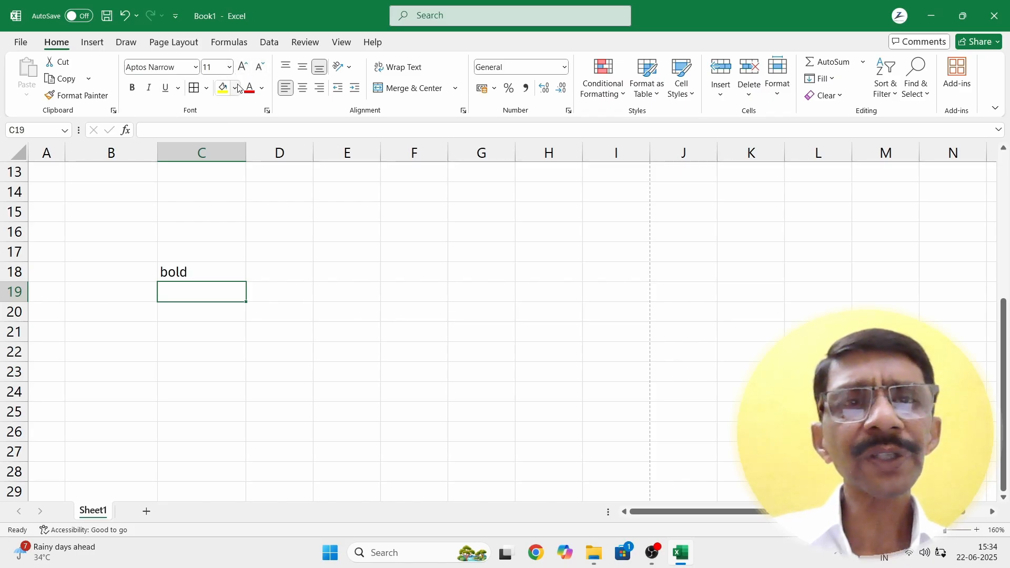
{"action": "left_click", "coordinate": [205, 271]}
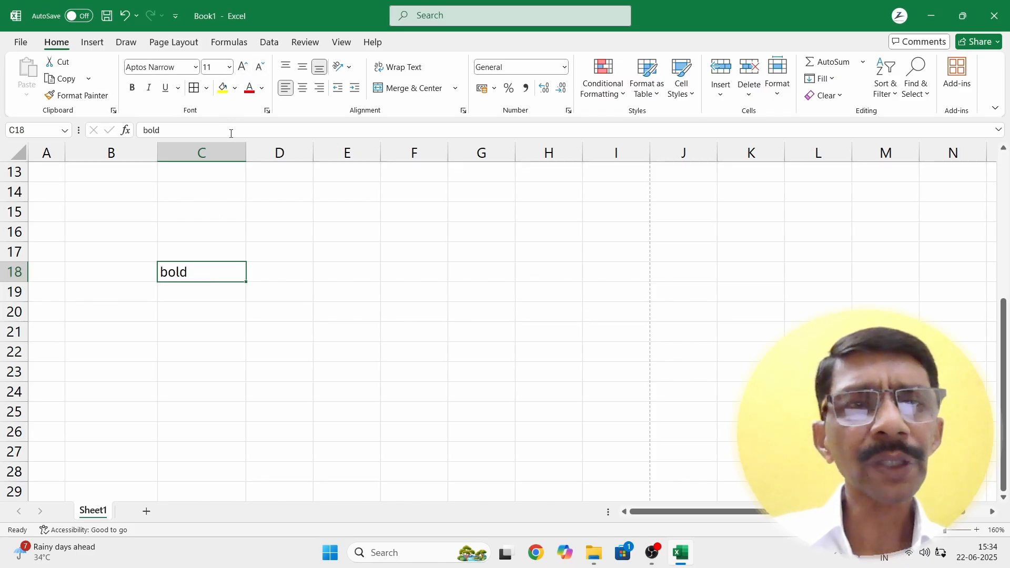
Step: Fill cell C18 with light green
{"action": "left_click", "coordinate": [236, 90]}
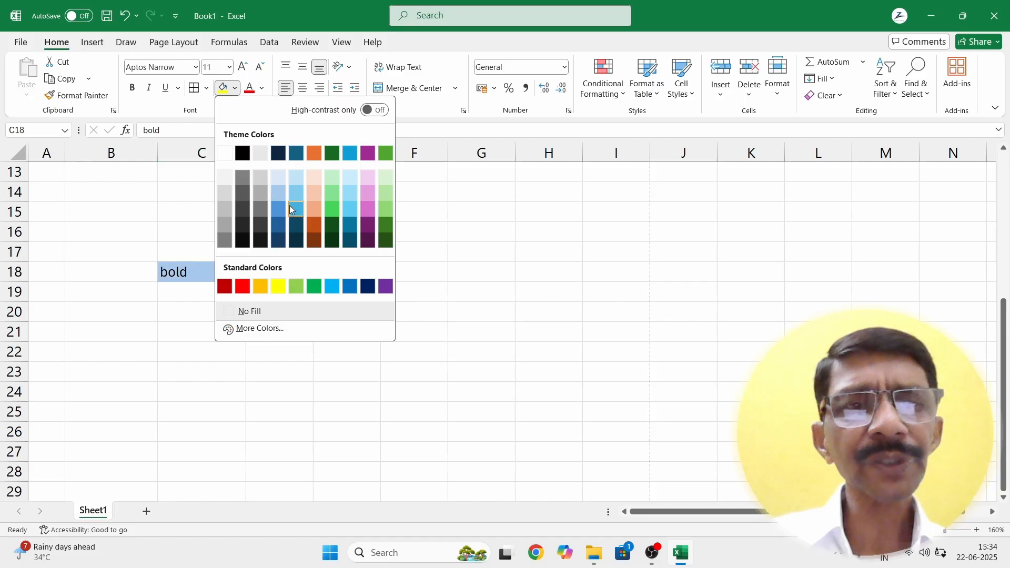
{"action": "left_click", "coordinate": [296, 287]}
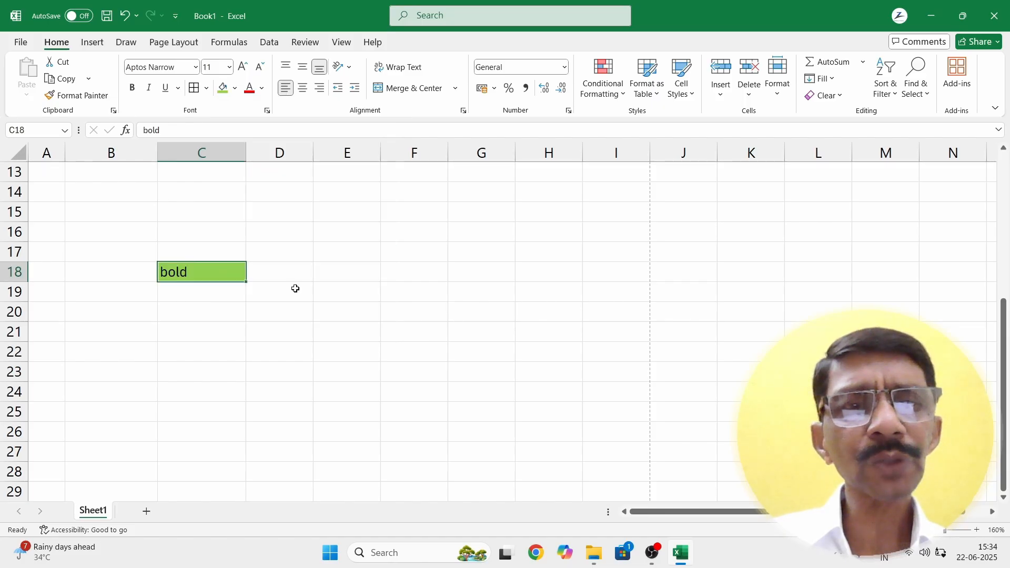
{"action": "left_click", "coordinate": [222, 296]}
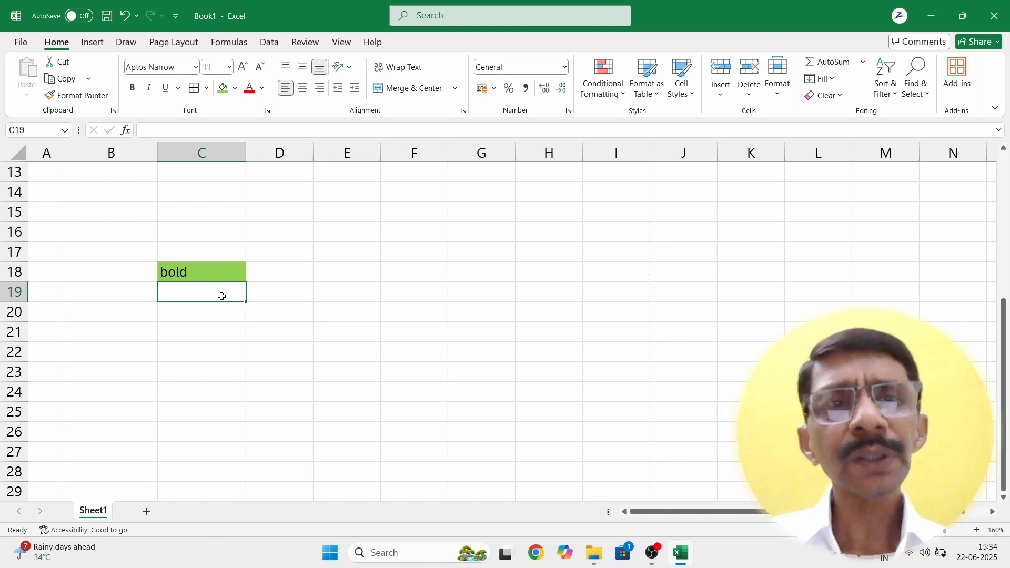
Step: Delete the word 'bold' from C18, then restore it with Ctrl+Z
{"action": "left_click", "coordinate": [185, 272]}
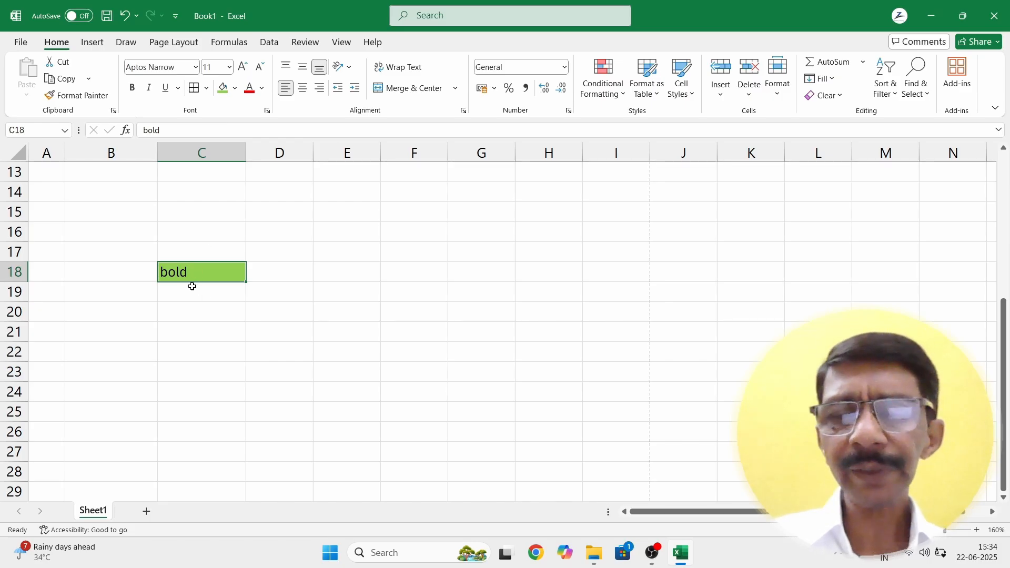
{"action": "key", "text": "Delete"}
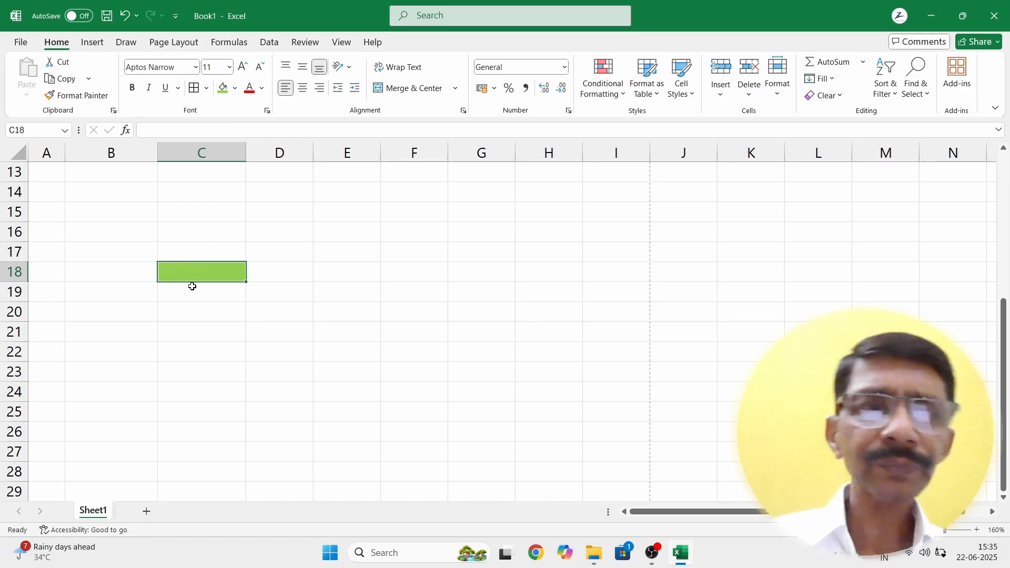
{"action": "left_click", "coordinate": [213, 343]}
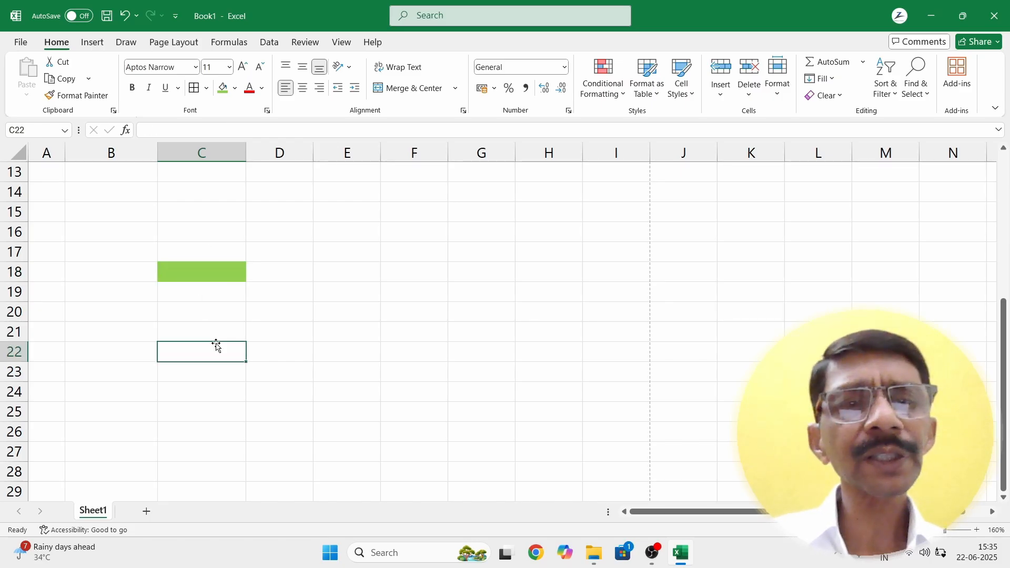
{"action": "left_click", "coordinate": [197, 277]}
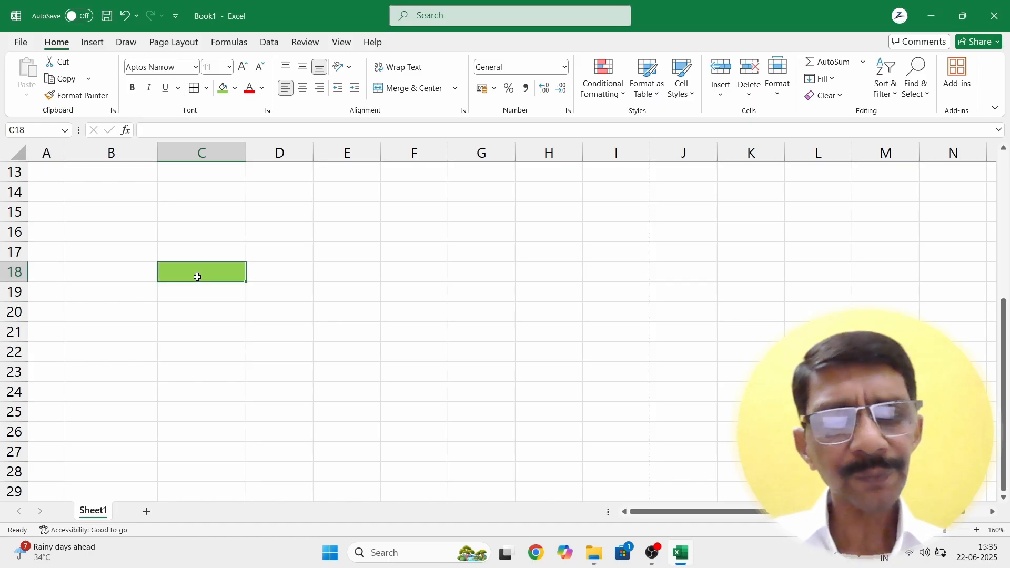
{"action": "key", "text": "ctrl+z"}
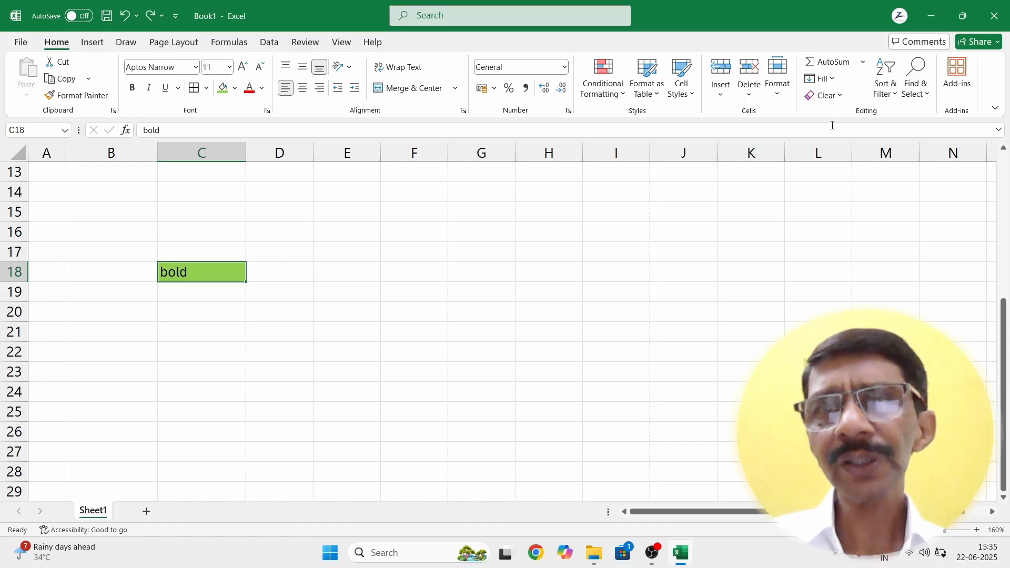
{"action": "left_click", "coordinate": [841, 96]}
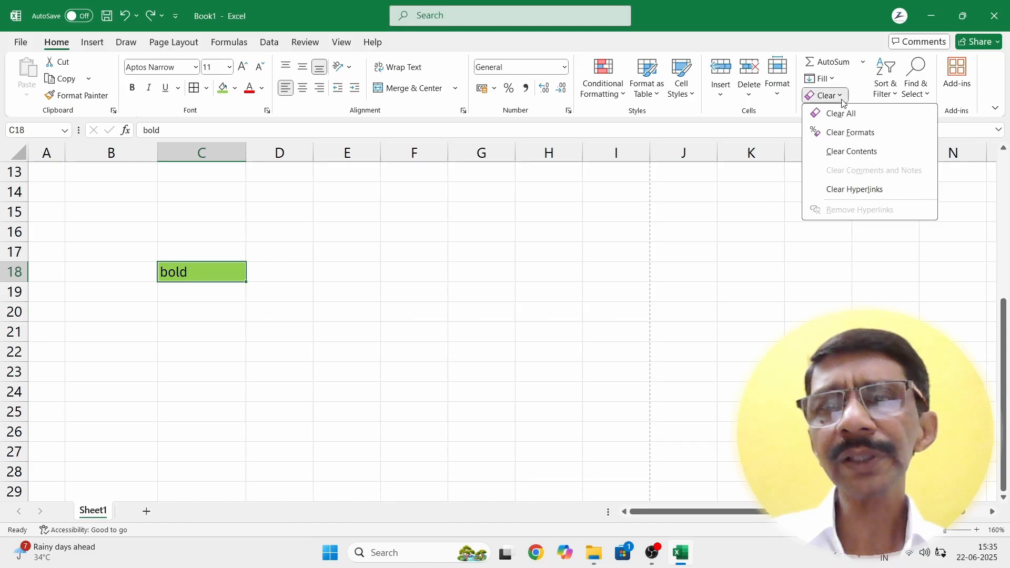
Step: Try Clear Formats on C18 and undo it, then use Clear All to empty the cell
{"action": "left_click", "coordinate": [832, 134]}
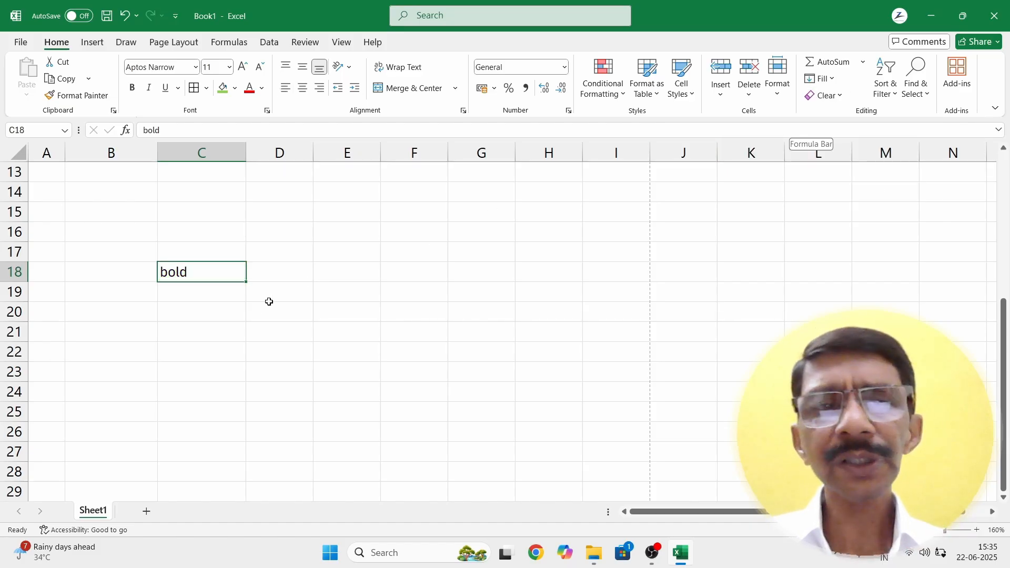
{"action": "left_click", "coordinate": [250, 306]}
{"action": "left_click", "coordinate": [216, 275]}
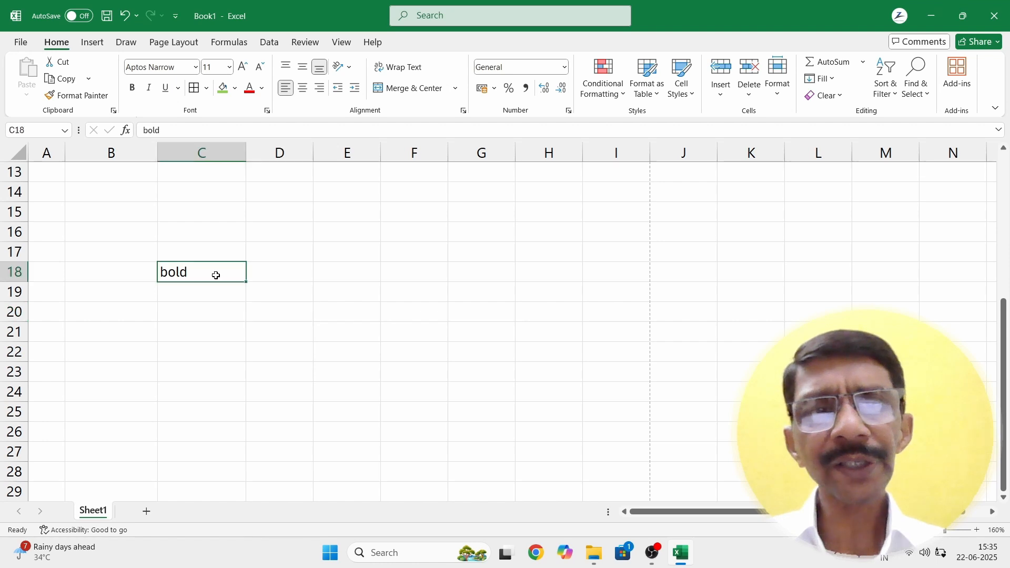
{"action": "key", "text": "ctrl+z"}
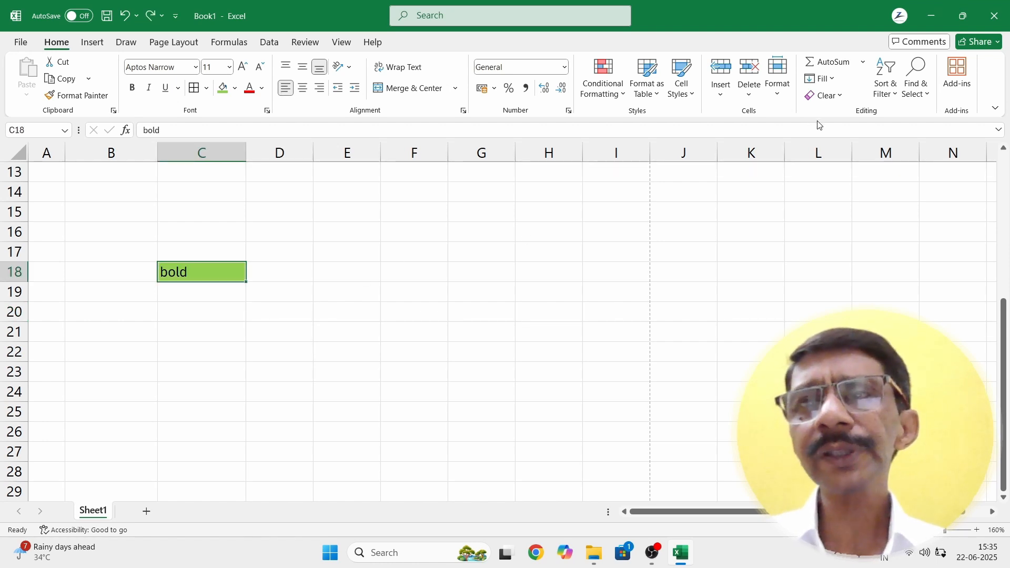
{"action": "left_click", "coordinate": [841, 98]}
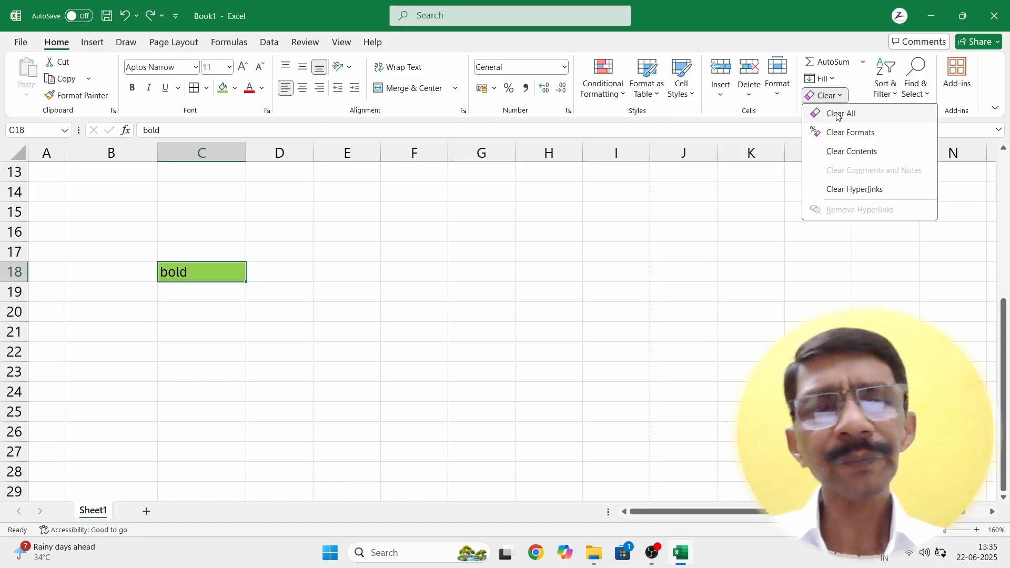
{"action": "left_click", "coordinate": [840, 114]}
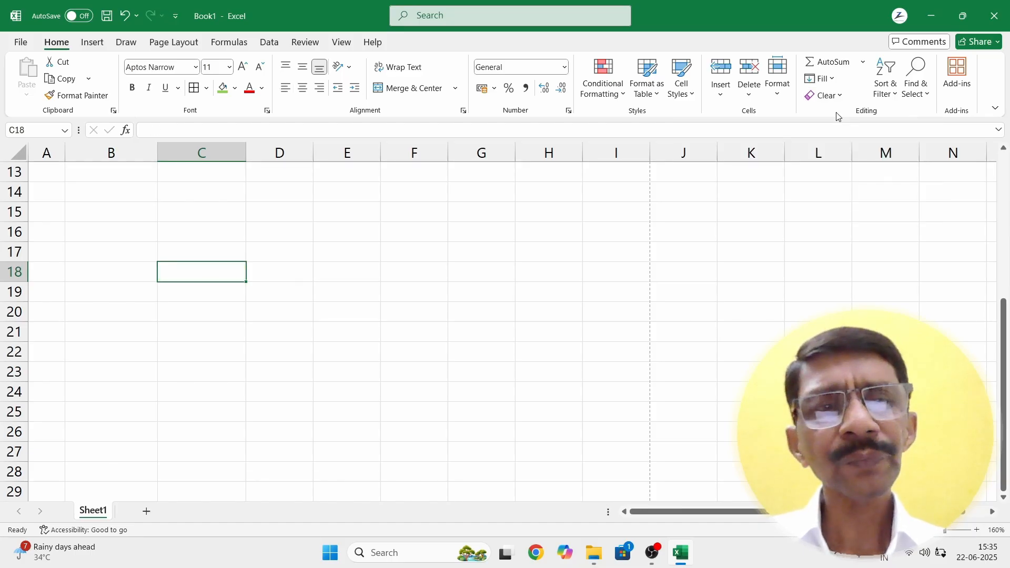
{"action": "left_click", "coordinate": [222, 324]}
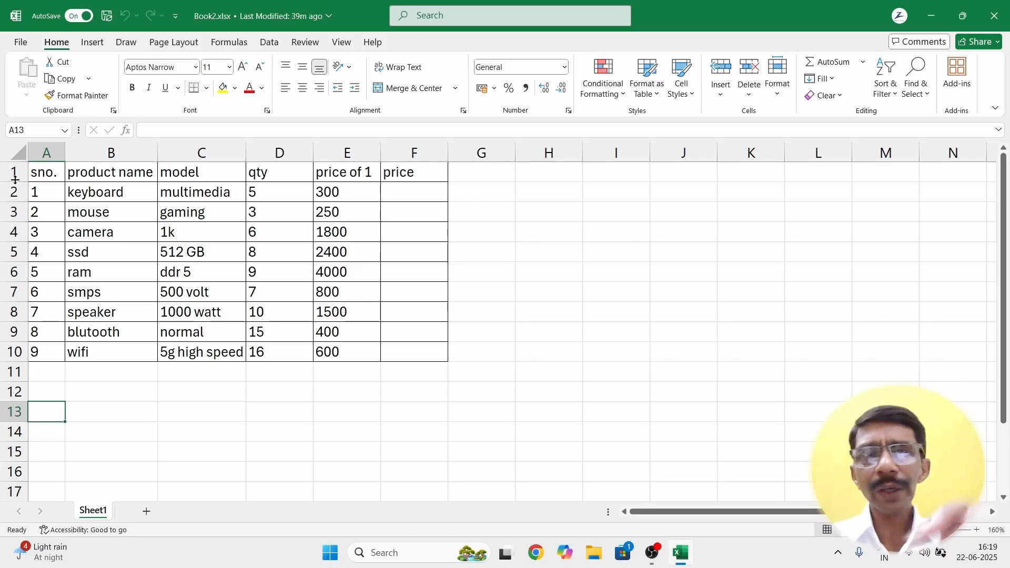
Step: Heighten row 1 to about 34.80 and bottom-align the headings in A1:F1
{"action": "left_click_drag", "start_coordinate": [15, 180], "coordinate": [21, 221]}
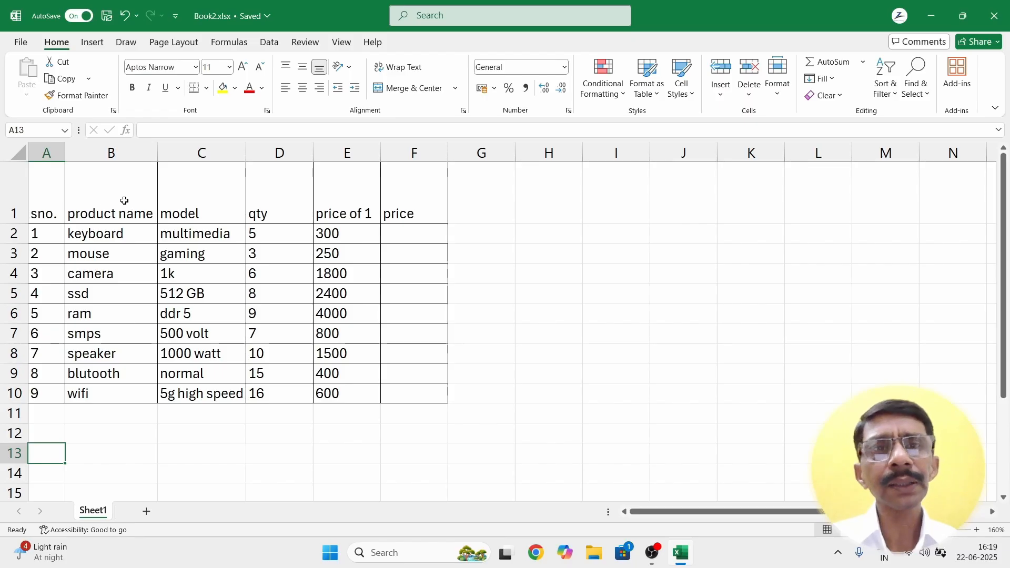
{"action": "left_click_drag", "start_coordinate": [46, 214], "coordinate": [420, 216]}
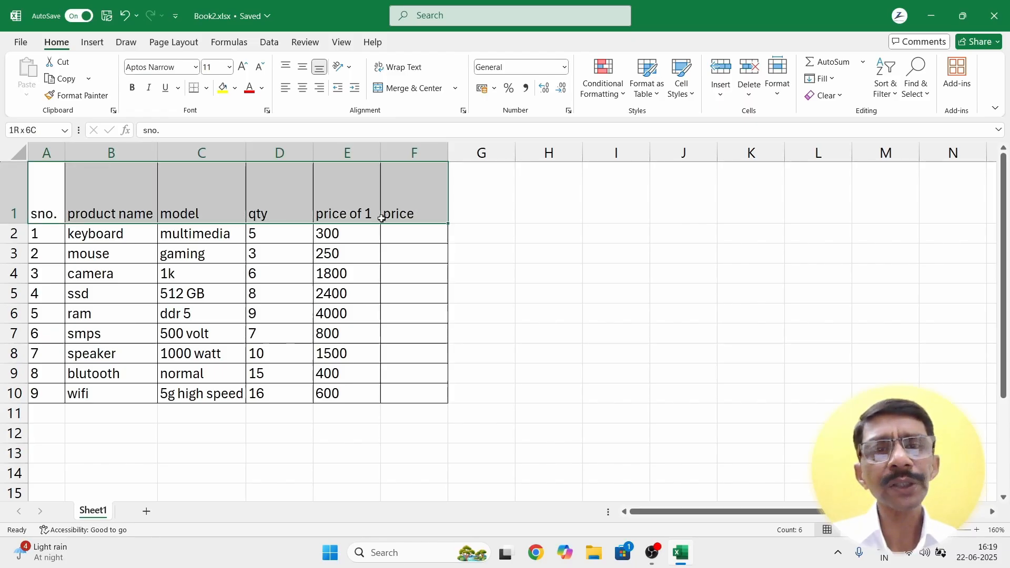
{"action": "left_click", "coordinate": [303, 67]}
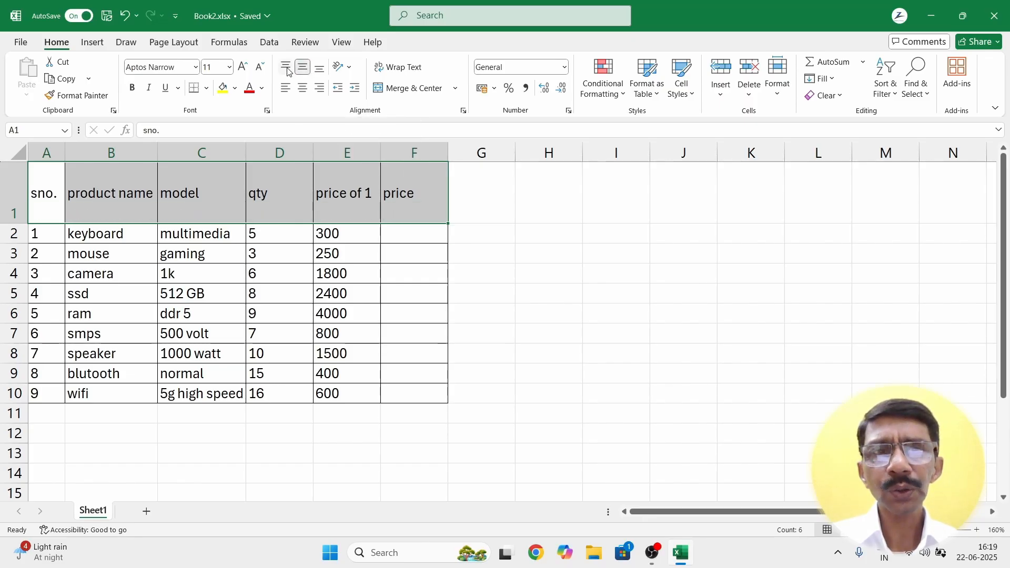
{"action": "left_click", "coordinate": [287, 70]}
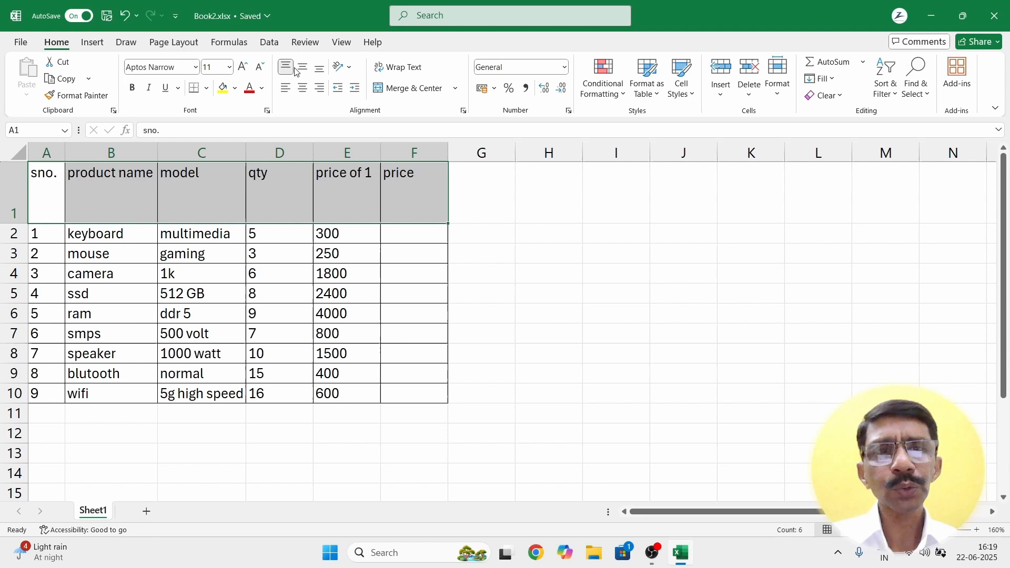
{"action": "left_click", "coordinate": [321, 69]}
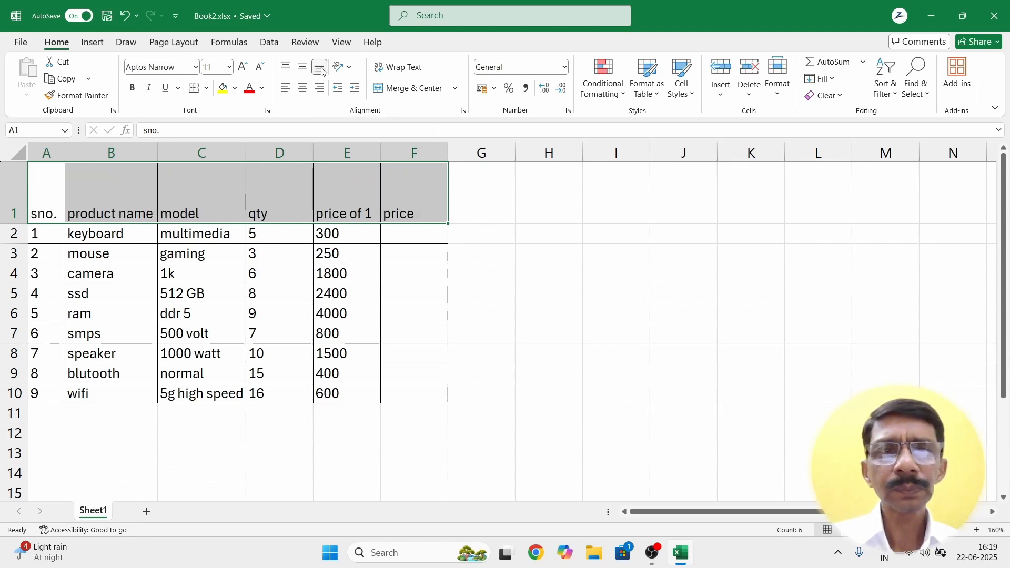
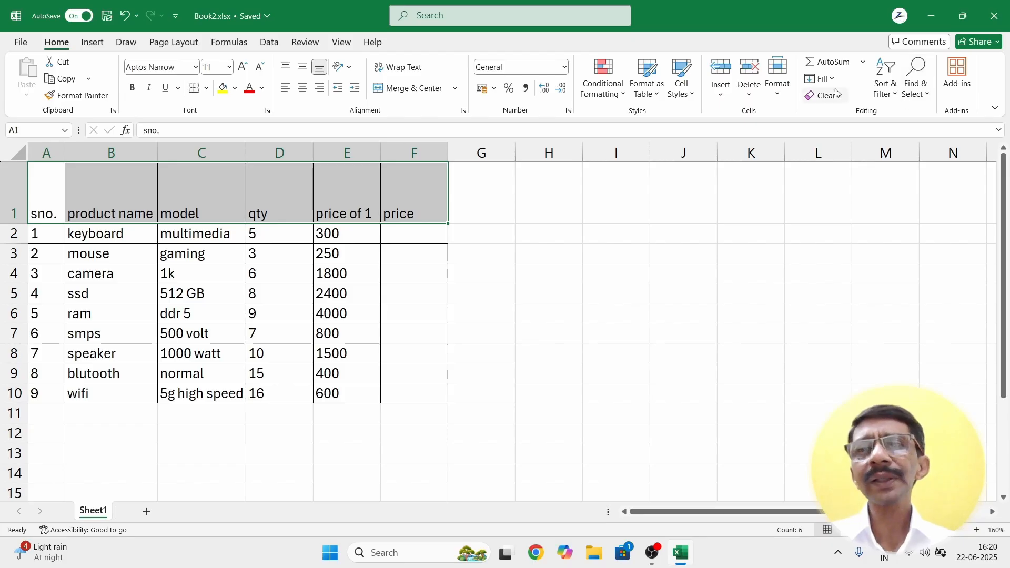
Step: Leave the fill colour unchanged and slant the A1:F1 headings counterclockwise
{"action": "left_click", "coordinate": [822, 78]}
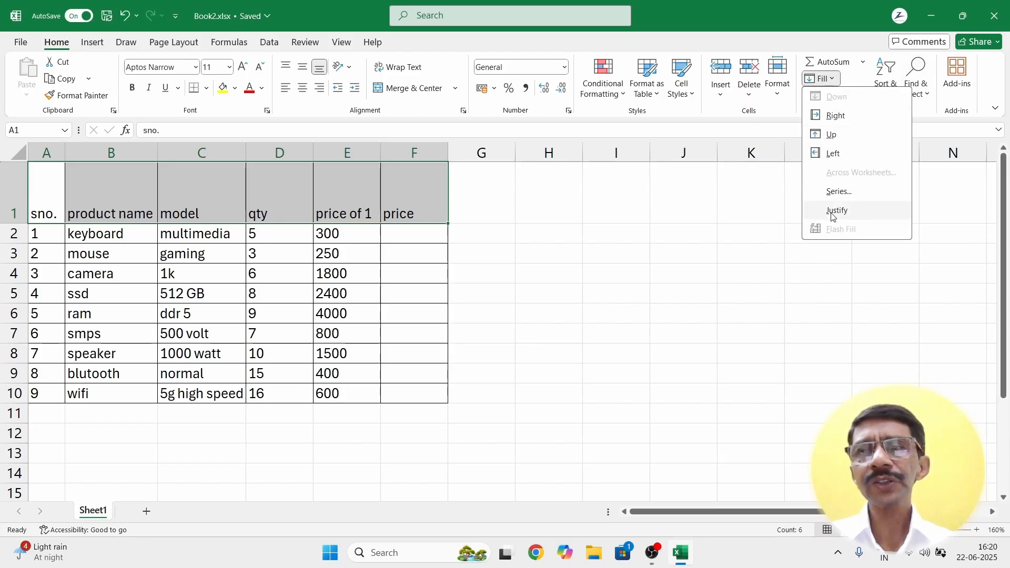
{"action": "key", "text": "Escape"}
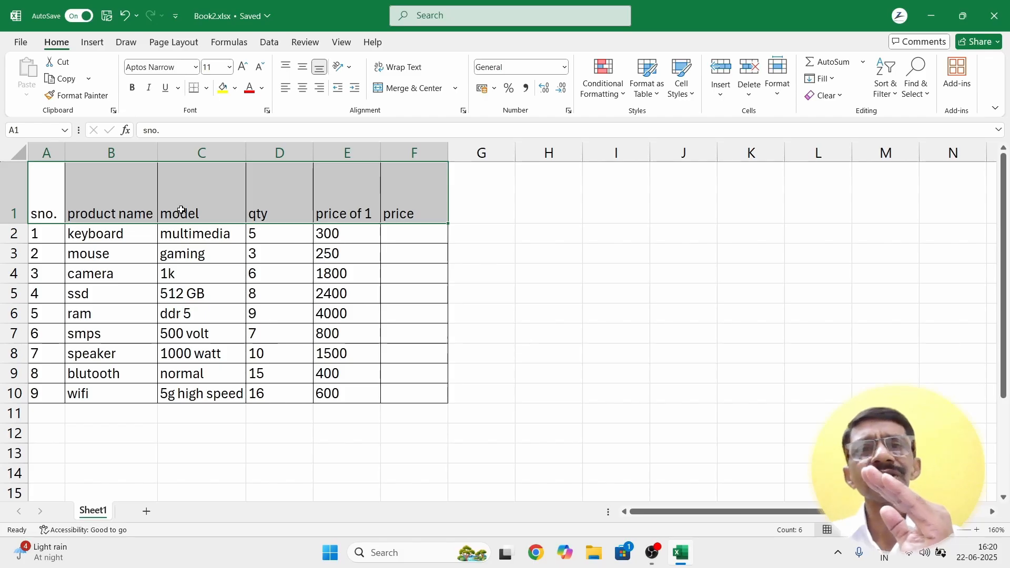
{"action": "left_click", "coordinate": [343, 67]}
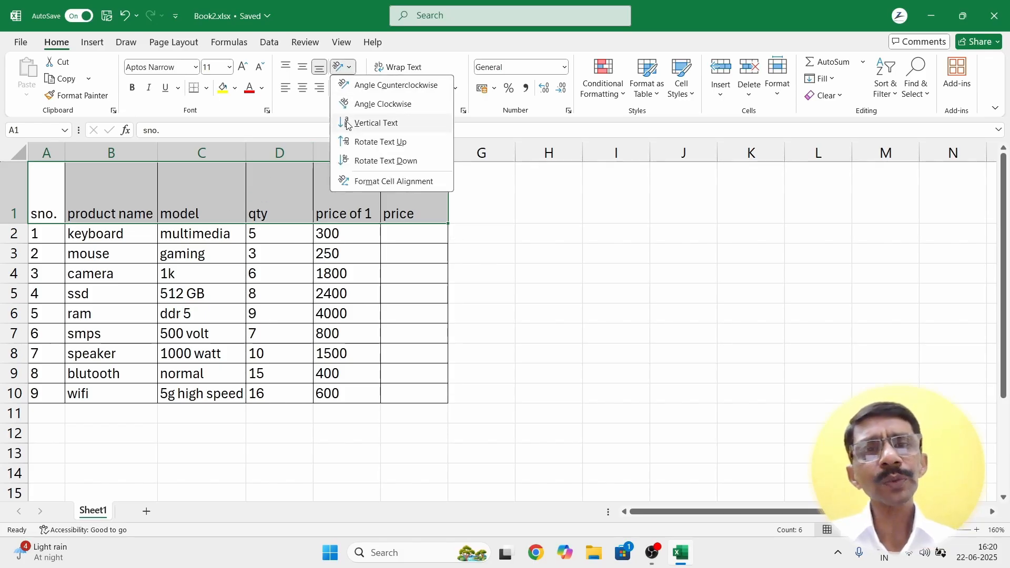
{"action": "left_click", "coordinate": [353, 86]}
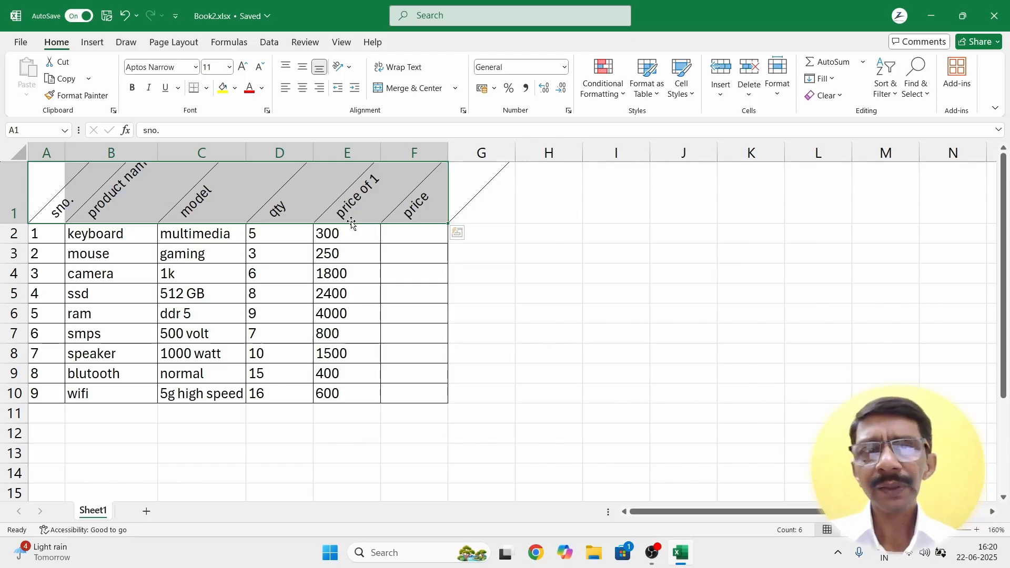
Step: Set the heading text orientation to exactly 15 degrees in the Format Cells alignment settings
{"action": "left_click", "coordinate": [349, 67]}
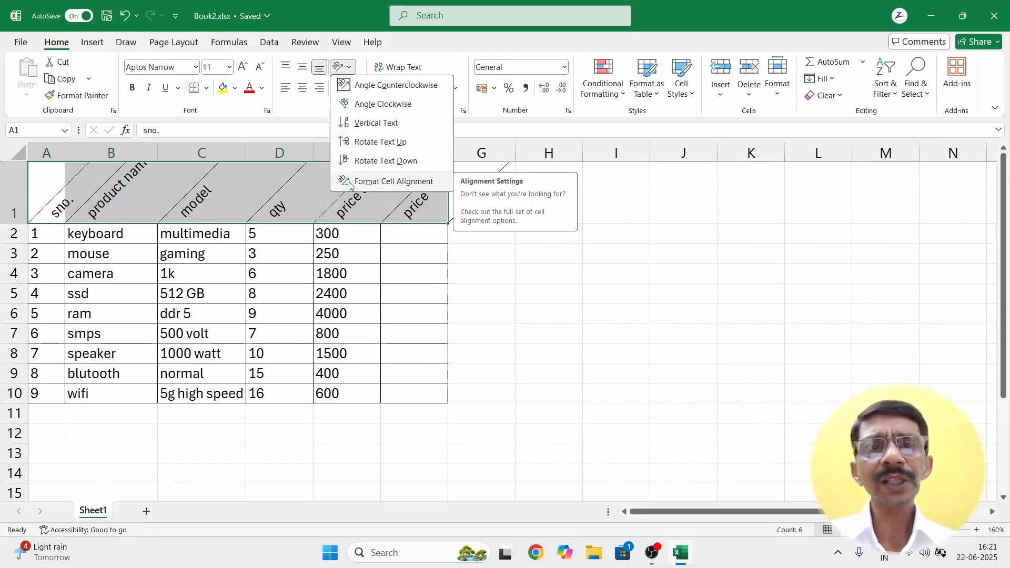
{"action": "left_click", "coordinate": [350, 183]}
{"action": "left_click_drag", "start_coordinate": [281, 105], "coordinate": [616, 127]}
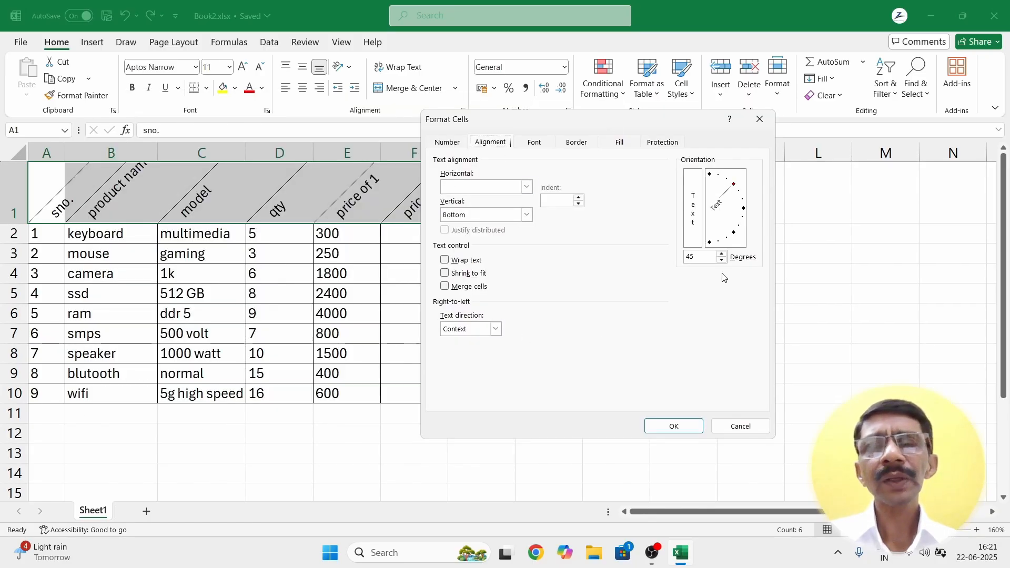
{"action": "left_click_drag", "start_coordinate": [733, 188], "coordinate": [743, 204]}
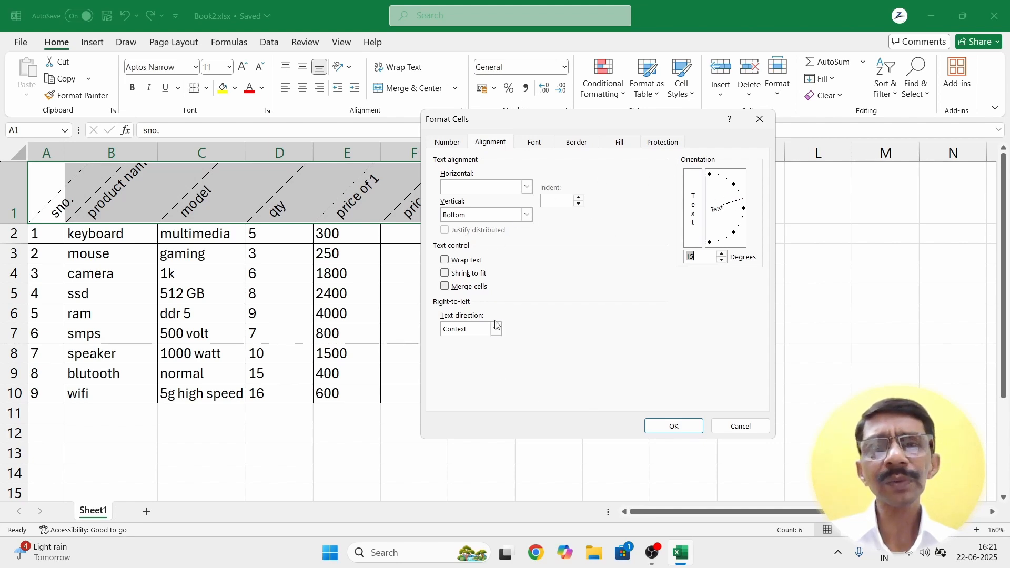
{"action": "left_click", "coordinate": [654, 424]}
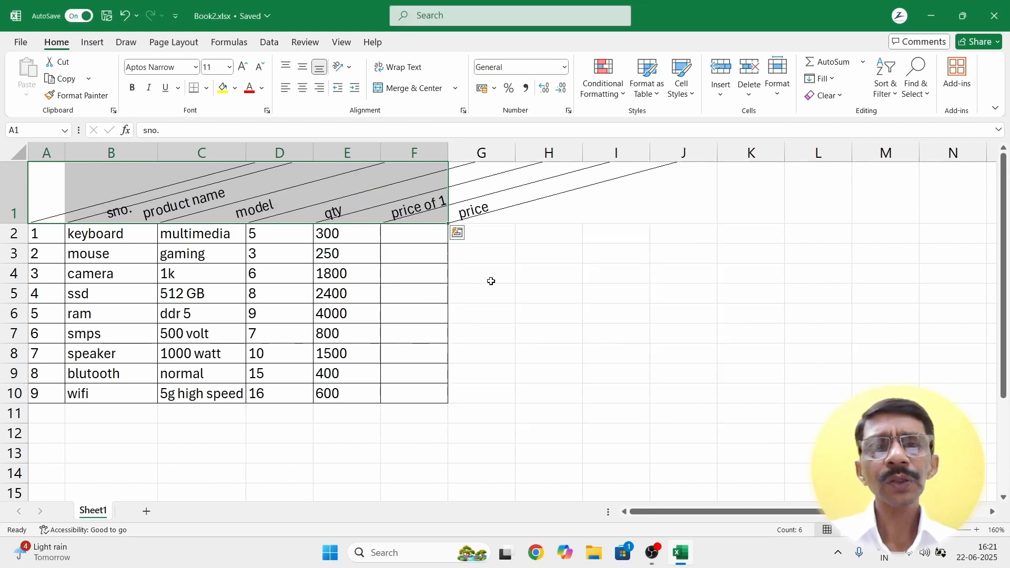
{"action": "left_click", "coordinate": [490, 254]}
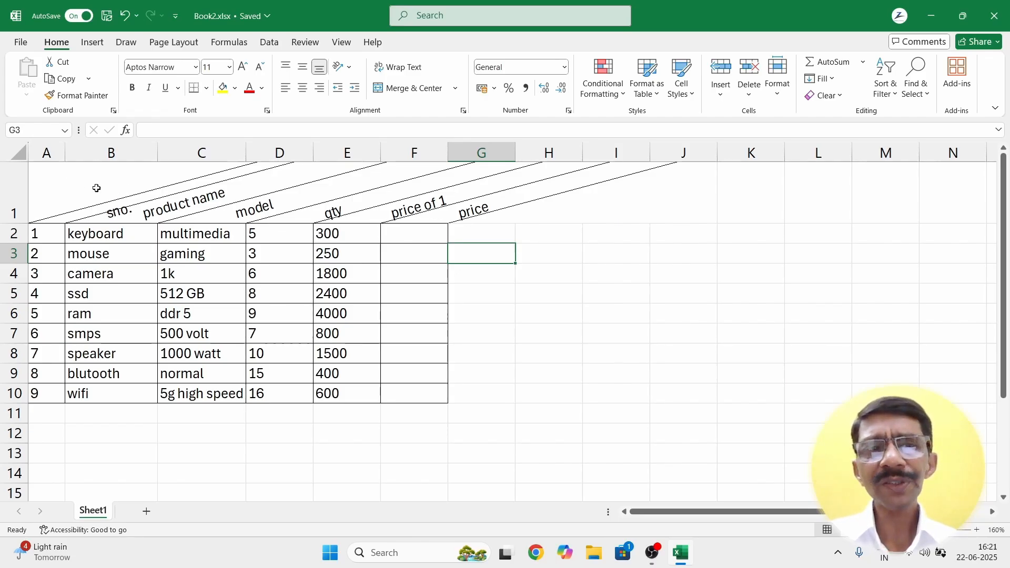
Step: Return the product name to price headings in B1:F1 to horizontal by toggling Angle Counterclockwise
{"action": "left_click_drag", "start_coordinate": [76, 187], "coordinate": [415, 200]}
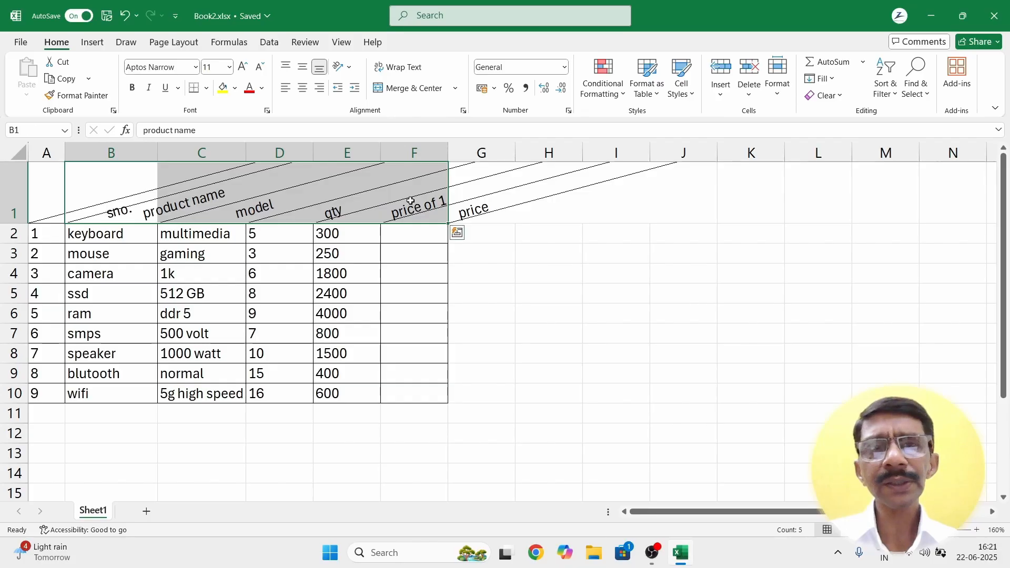
{"action": "left_click", "coordinate": [352, 68]}
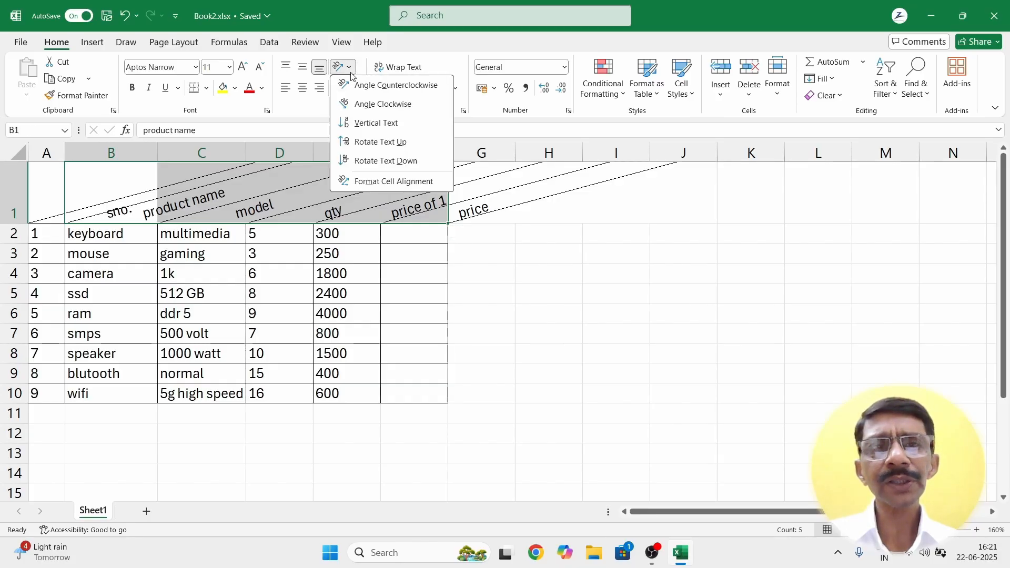
{"action": "left_click", "coordinate": [350, 86]}
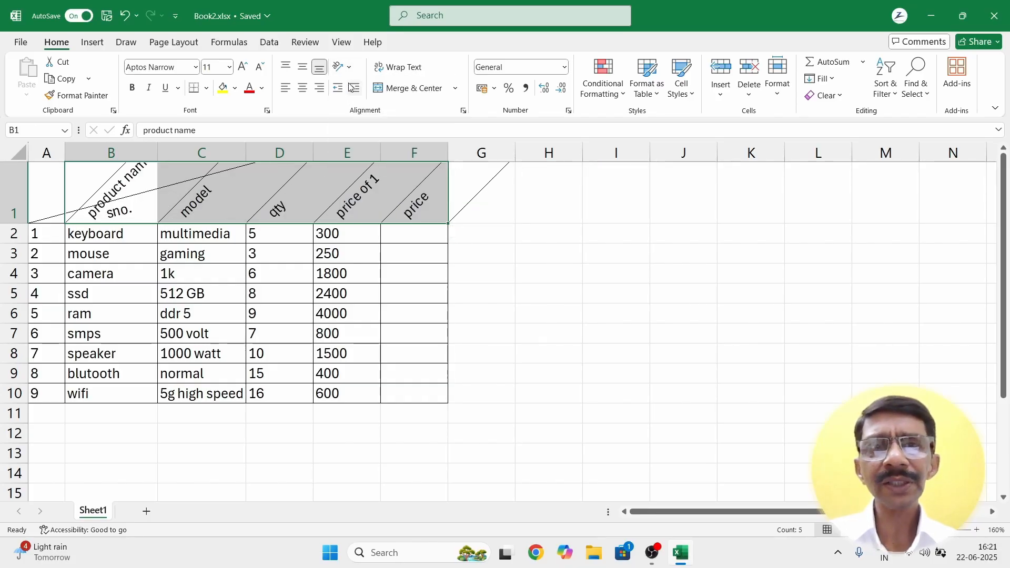
{"action": "left_click", "coordinate": [346, 68]}
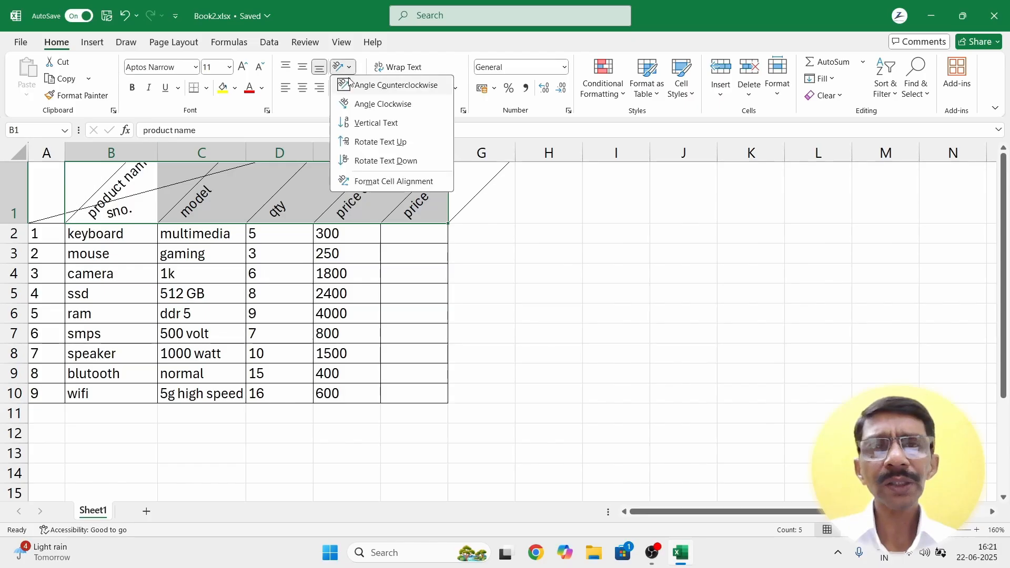
{"action": "left_click", "coordinate": [349, 88]}
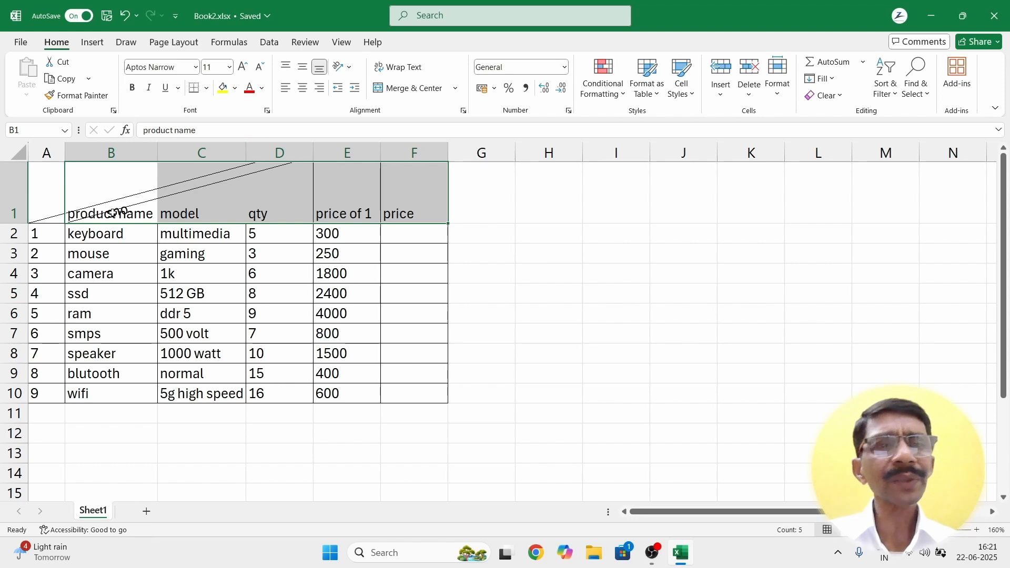
Step: Return the sno. heading in A1 to horizontal the same way
{"action": "left_click", "coordinate": [46, 203]}
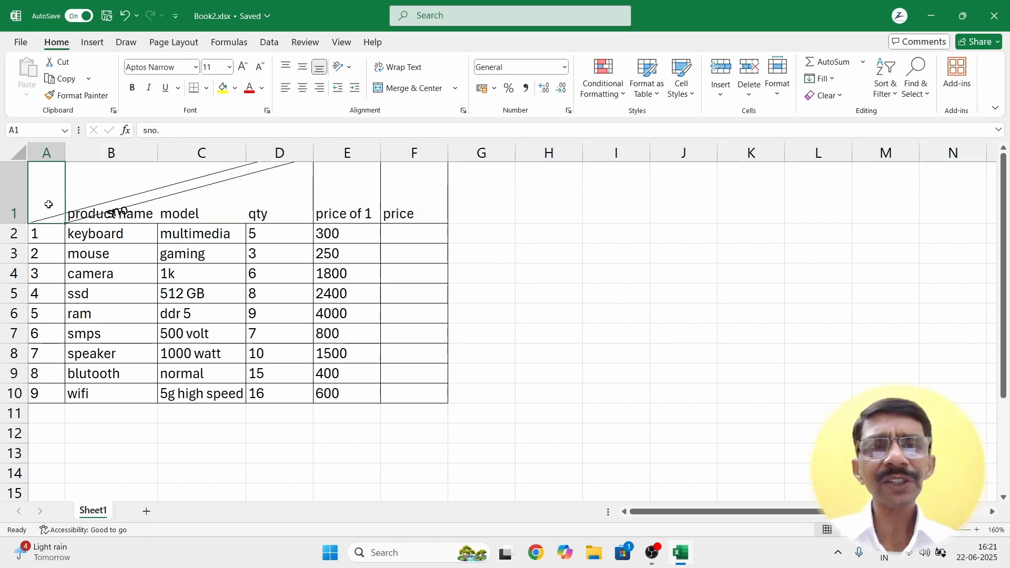
{"action": "left_click", "coordinate": [341, 67]}
{"action": "left_click", "coordinate": [346, 86]}
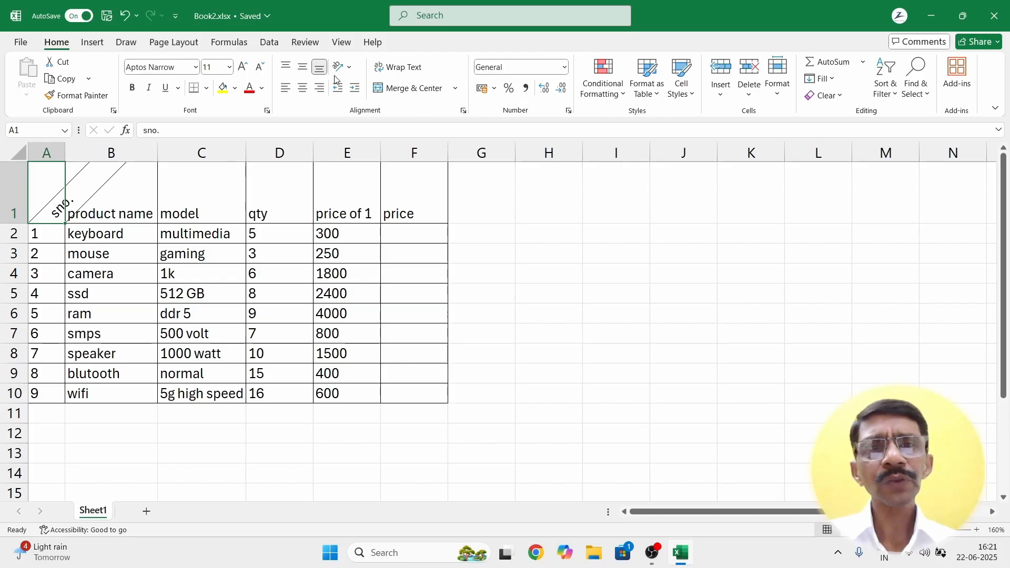
{"action": "left_click", "coordinate": [344, 65]}
{"action": "left_click", "coordinate": [347, 86]}
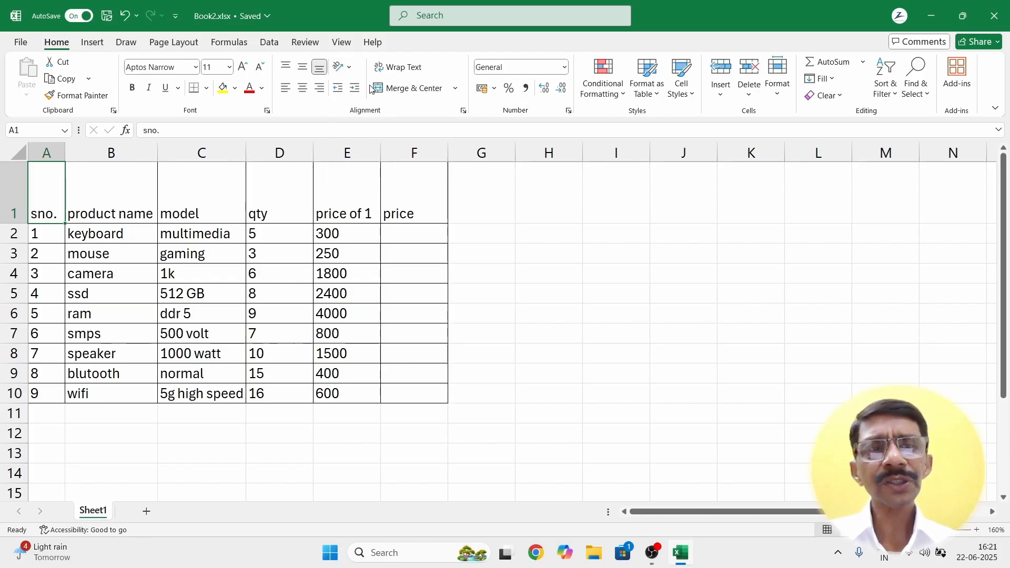
{"action": "left_click", "coordinate": [322, 414]}
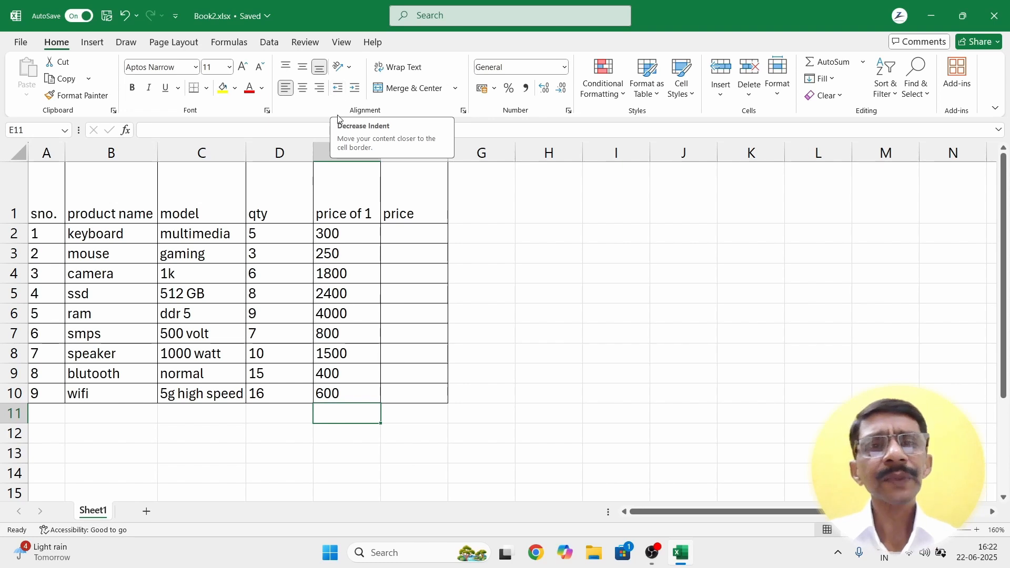
{"action": "left_click", "coordinate": [334, 211]}
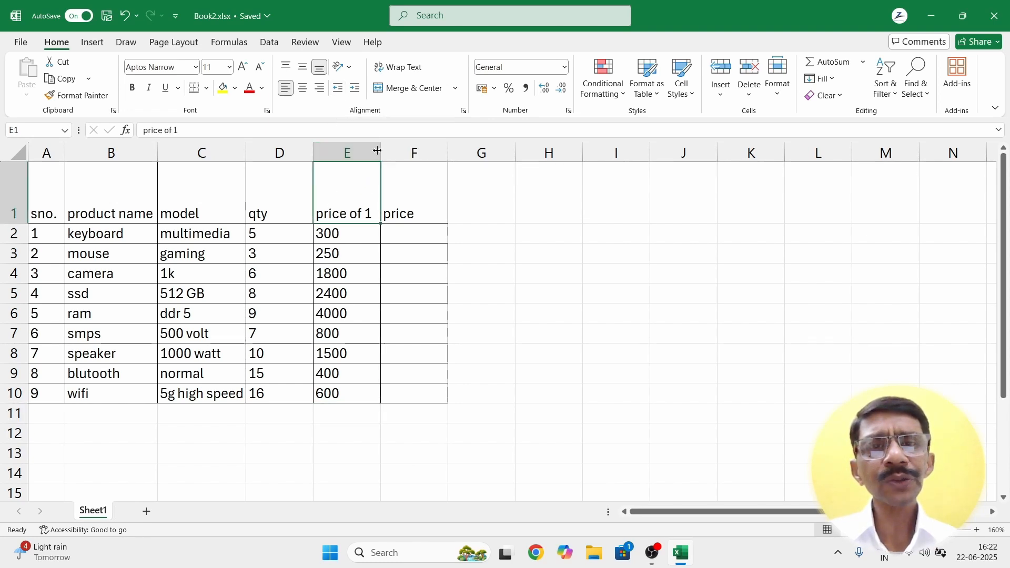
{"action": "left_click_drag", "start_coordinate": [381, 149], "coordinate": [442, 149]}
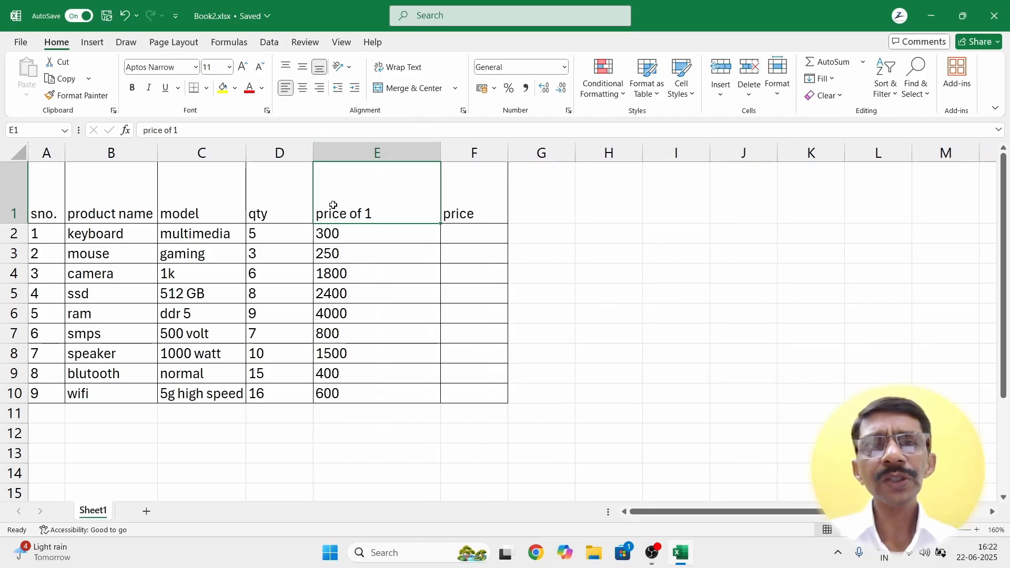
{"action": "left_click", "coordinate": [354, 88]}
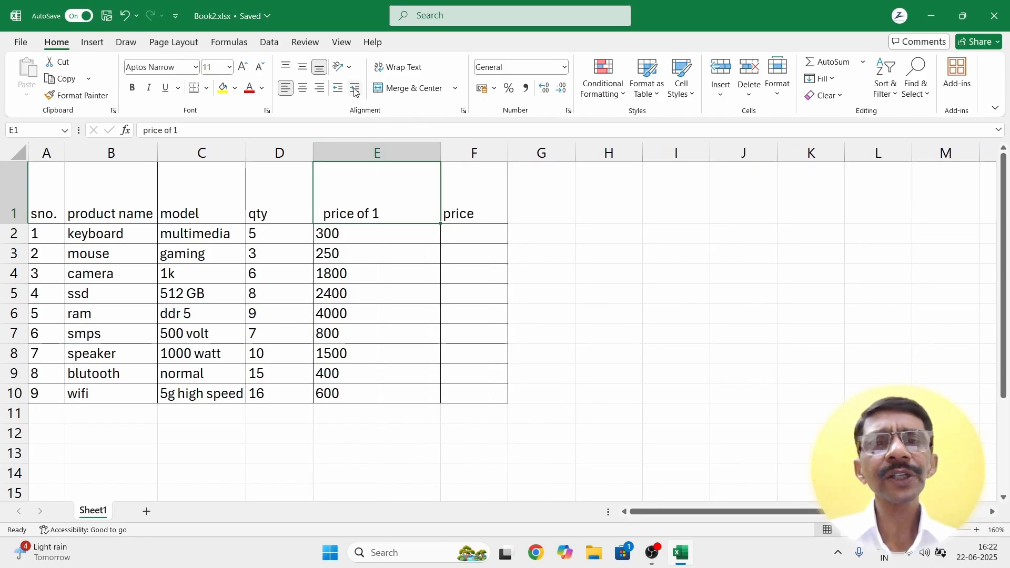
{"action": "left_click", "coordinate": [355, 89]}
{"action": "left_click", "coordinate": [355, 89]}
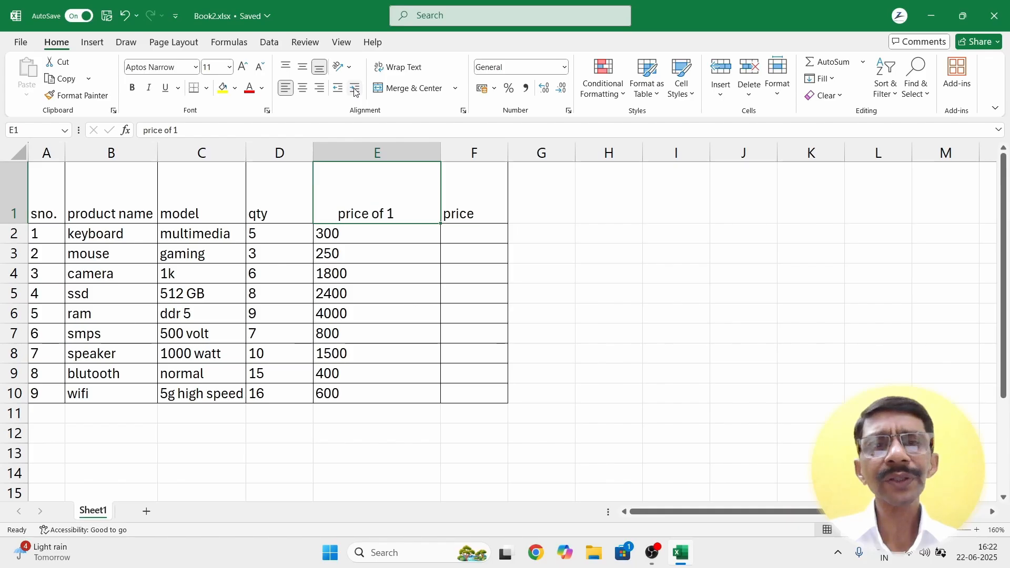
{"action": "left_click", "coordinate": [355, 90]}
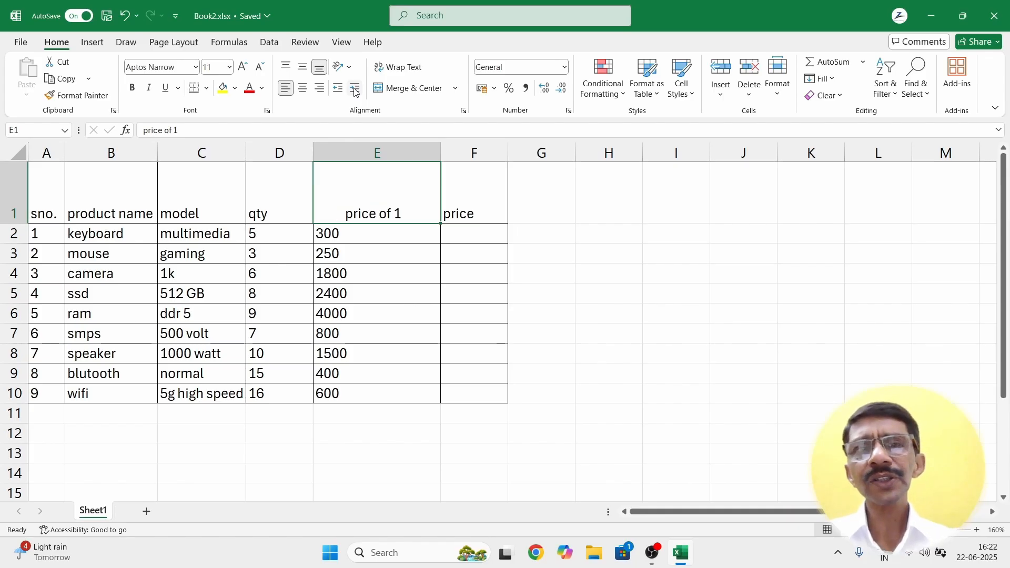
{"action": "left_click", "coordinate": [355, 90]}
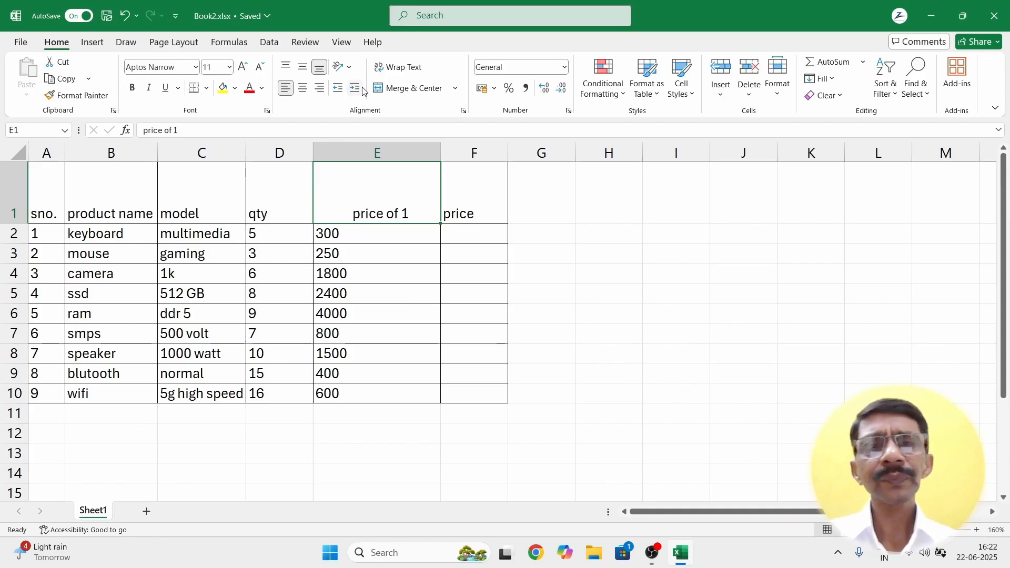
{"action": "left_click", "coordinate": [338, 89]}
{"action": "left_click", "coordinate": [338, 90]}
{"action": "left_click", "coordinate": [338, 90]}
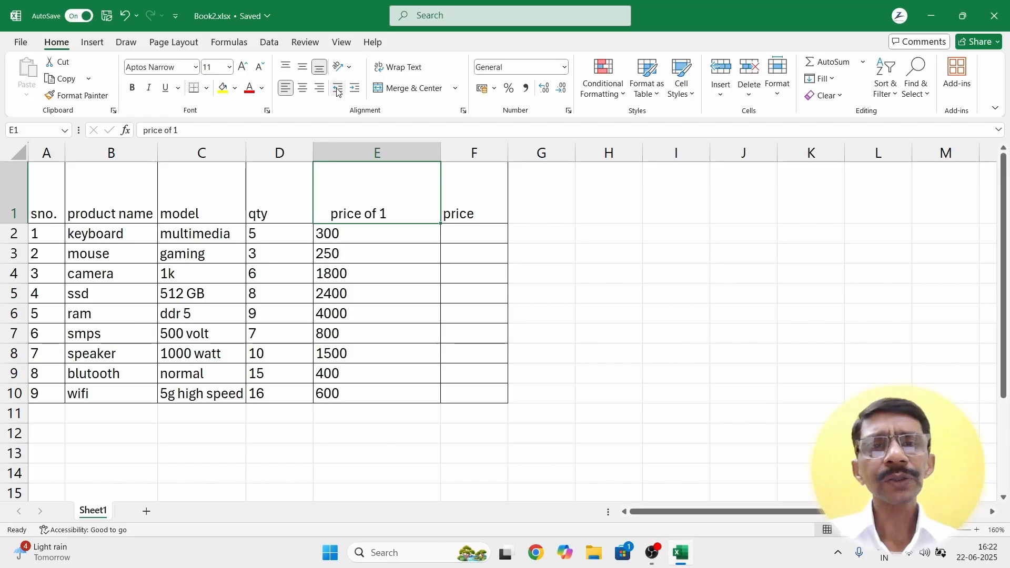
{"action": "left_click", "coordinate": [338, 89]}
{"action": "left_click", "coordinate": [338, 89]}
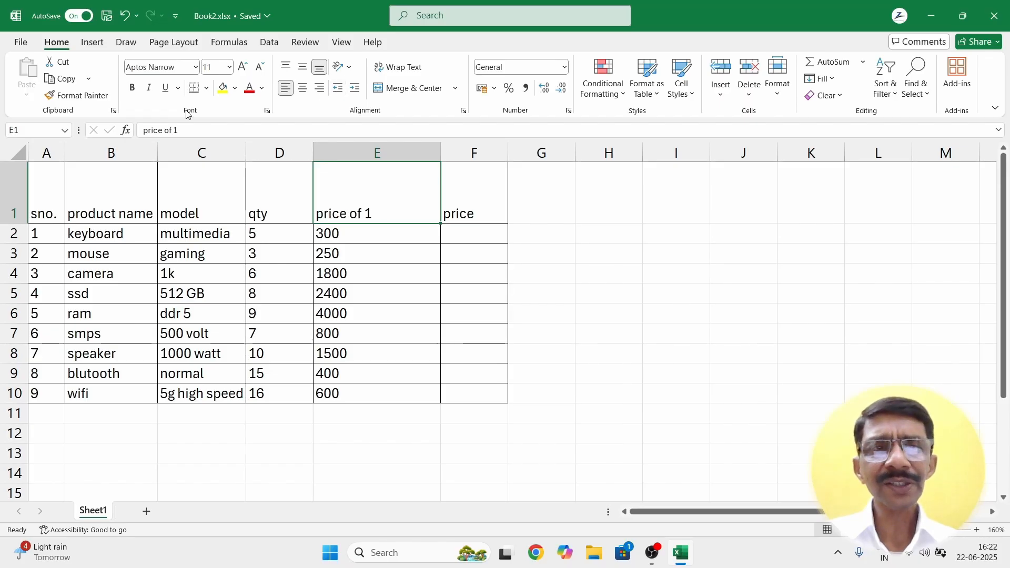
{"action": "left_click", "coordinate": [144, 130]}
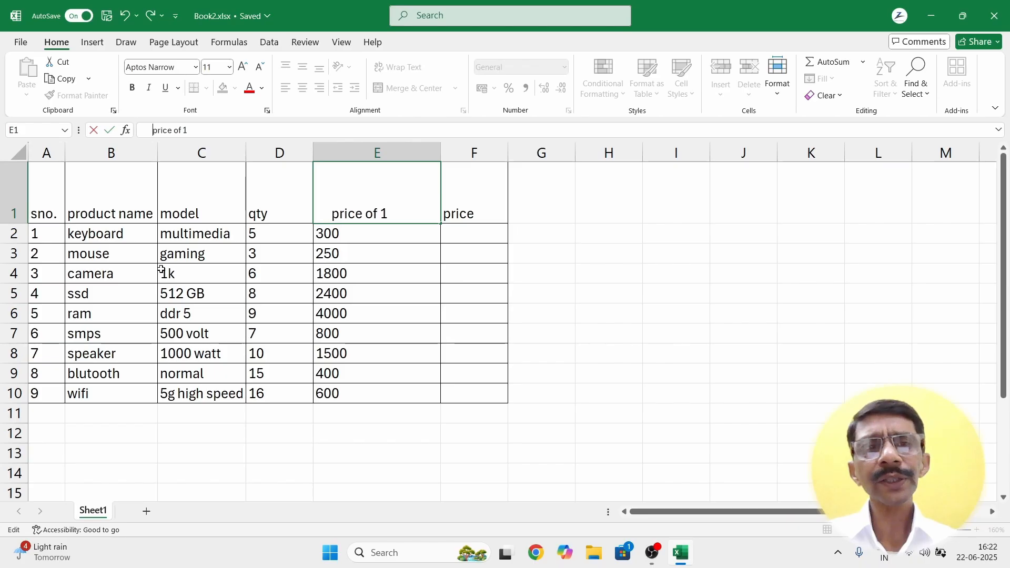
{"action": "key", "text": "BackSpace"}
{"action": "key", "text": "BackSpace"}
{"action": "key", "text": "BackSpace"}
{"action": "key", "text": "BackSpace"}
{"action": "key", "text": "BackSpace"}
{"action": "key", "text": "BackSpace"}
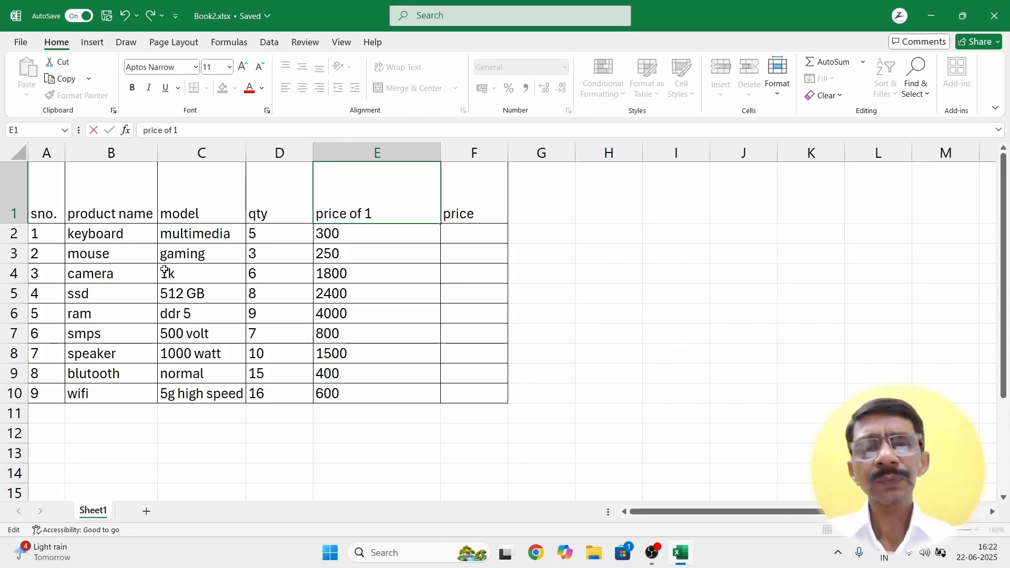
{"action": "left_click", "coordinate": [459, 216]}
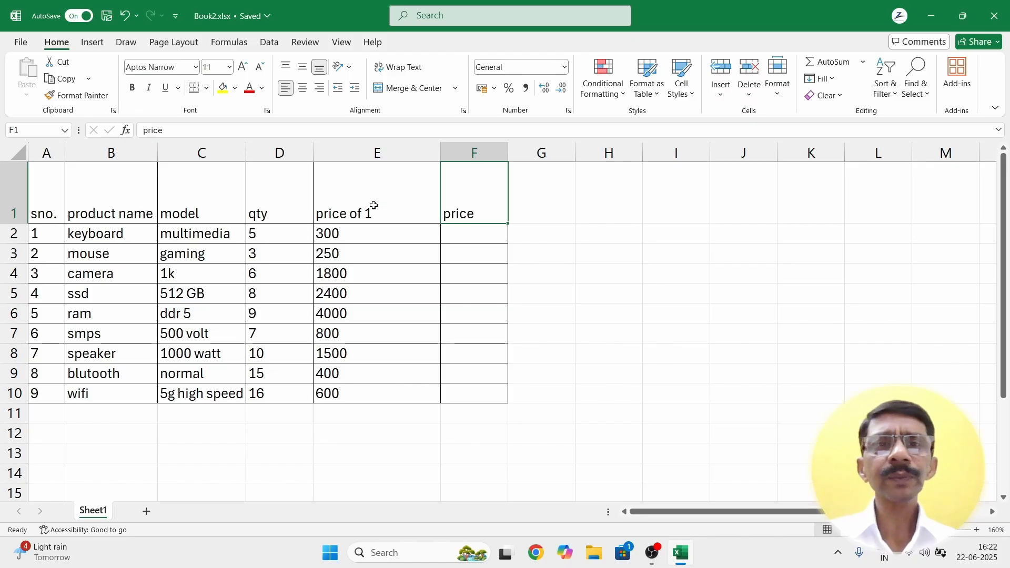
{"action": "left_click", "coordinate": [373, 205]}
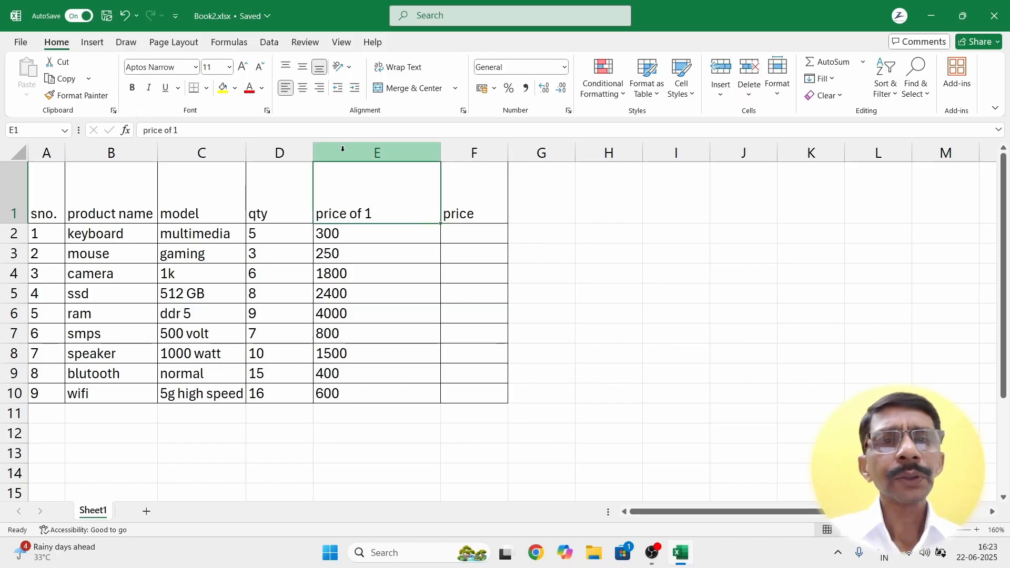
Step: Increase the indent of 'price of 1' in E1 ten times until the text vanishes
{"action": "left_click", "coordinate": [353, 90]}
{"action": "left_click", "coordinate": [353, 89]}
{"action": "left_click", "coordinate": [354, 90]}
{"action": "left_click", "coordinate": [354, 89]}
{"action": "left_click", "coordinate": [354, 89]}
{"action": "left_click", "coordinate": [354, 90]}
{"action": "left_click", "coordinate": [354, 89]}
{"action": "left_click", "coordinate": [353, 90]}
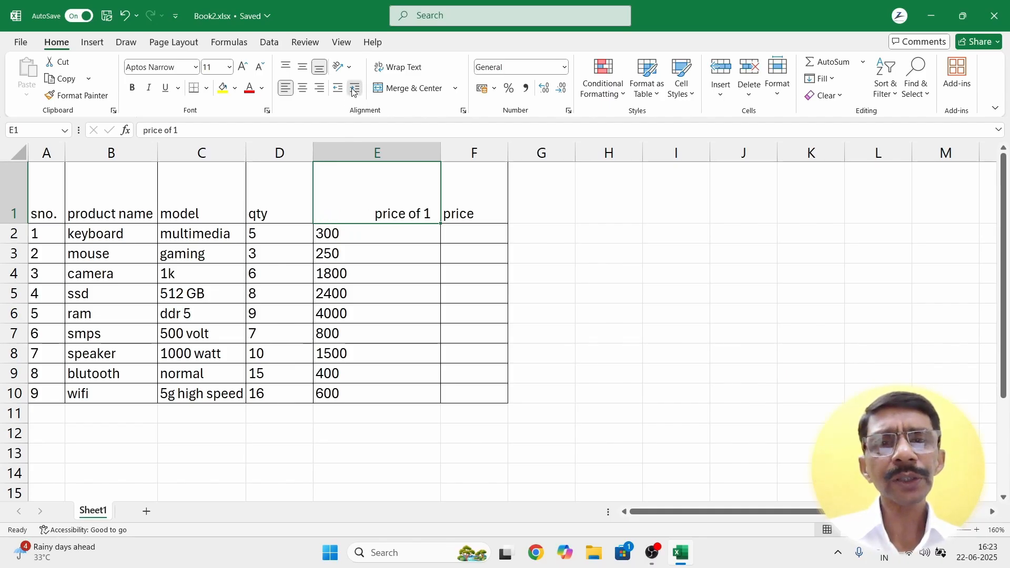
{"action": "left_click", "coordinate": [353, 89]}
{"action": "left_click", "coordinate": [354, 90]}
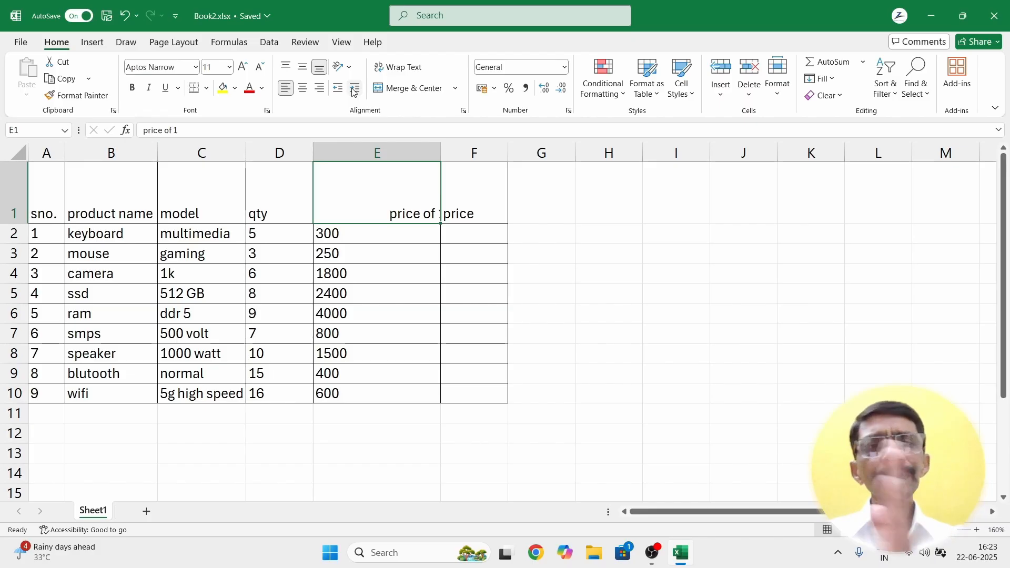
{"action": "left_click", "coordinate": [353, 89]}
{"action": "left_click", "coordinate": [354, 90]}
{"action": "left_click", "coordinate": [354, 90]}
{"action": "left_click", "coordinate": [355, 89]}
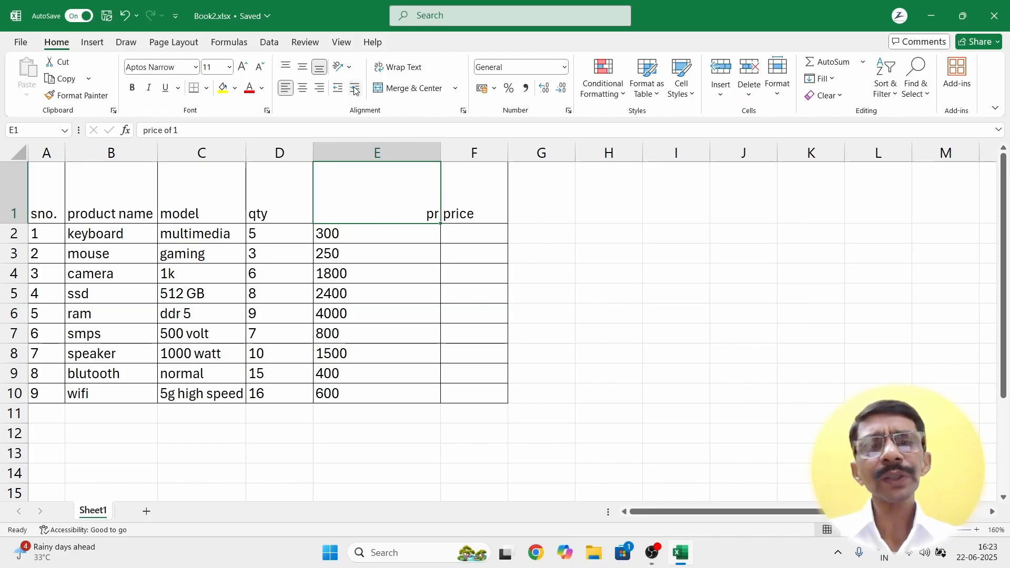
{"action": "left_click", "coordinate": [355, 90]}
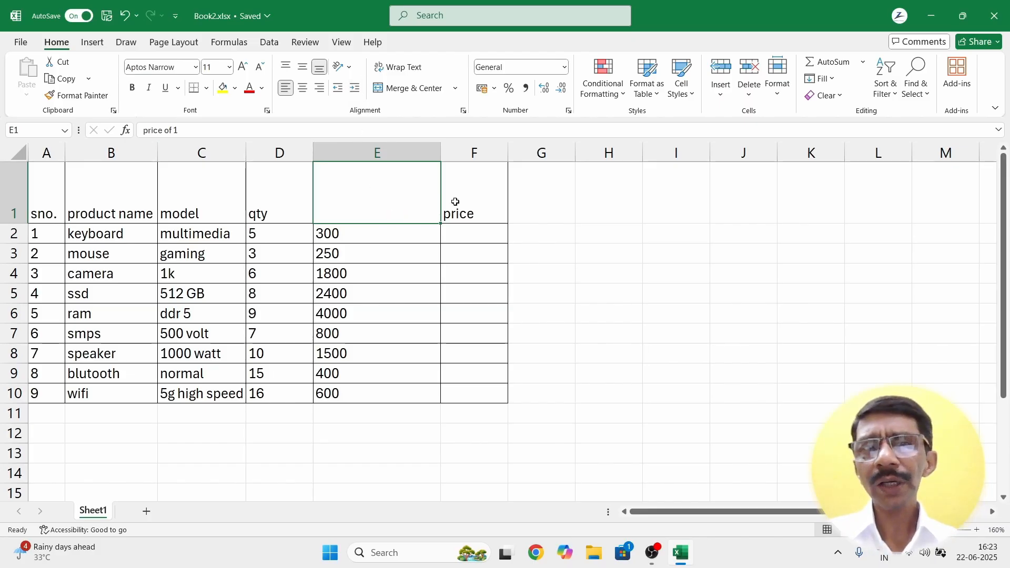
Step: Check that E1 still holds its text, then select the price header in F1
{"action": "left_click", "coordinate": [492, 255]}
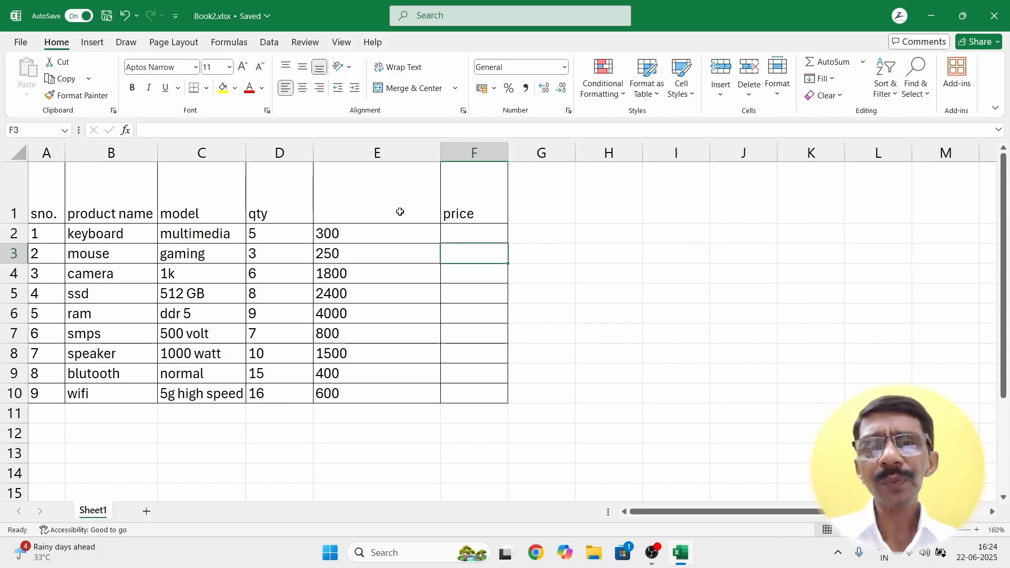
{"action": "left_click", "coordinate": [367, 201]}
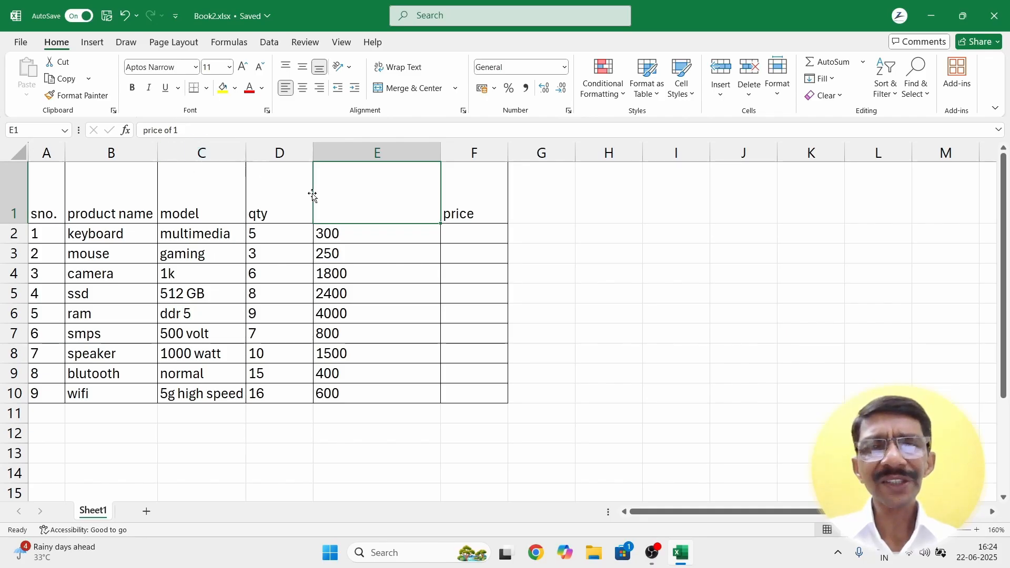
{"action": "left_click", "coordinate": [469, 213]}
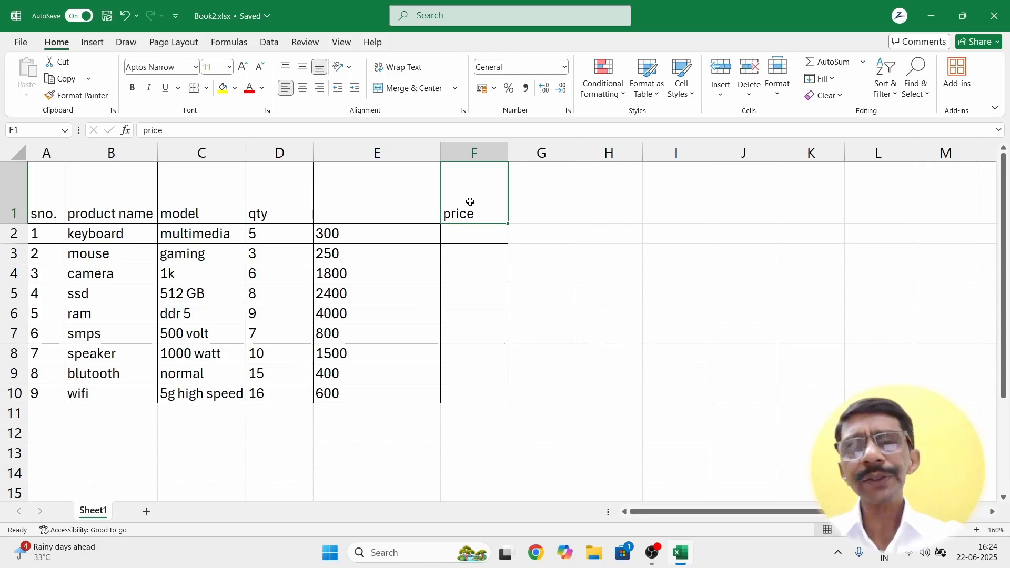
Step: Delete 'price' from F1 and compare the contents of E1 and F1
{"action": "key", "text": "Delete"}
{"action": "left_click", "coordinate": [408, 220]}
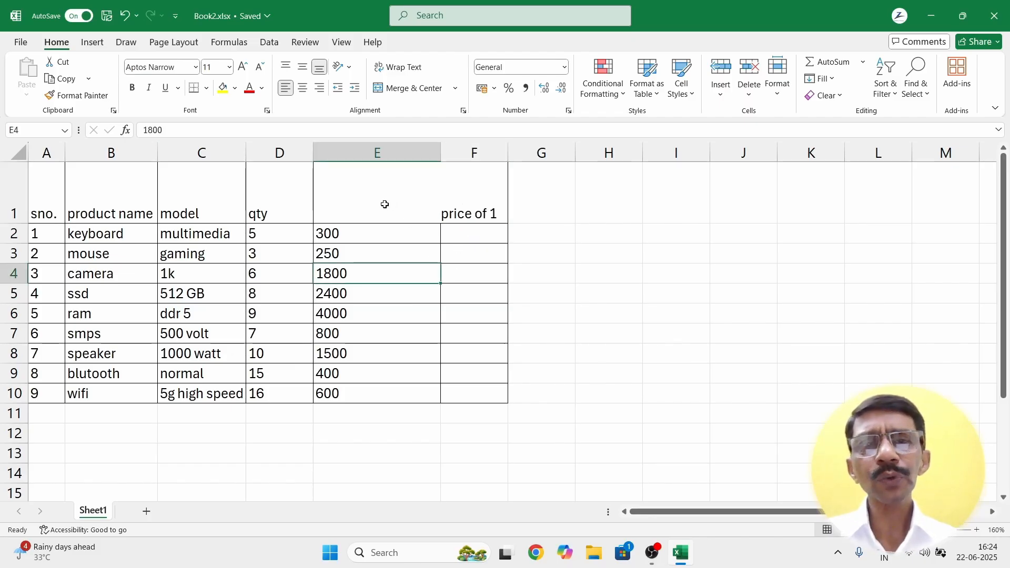
{"action": "left_click", "coordinate": [457, 205]}
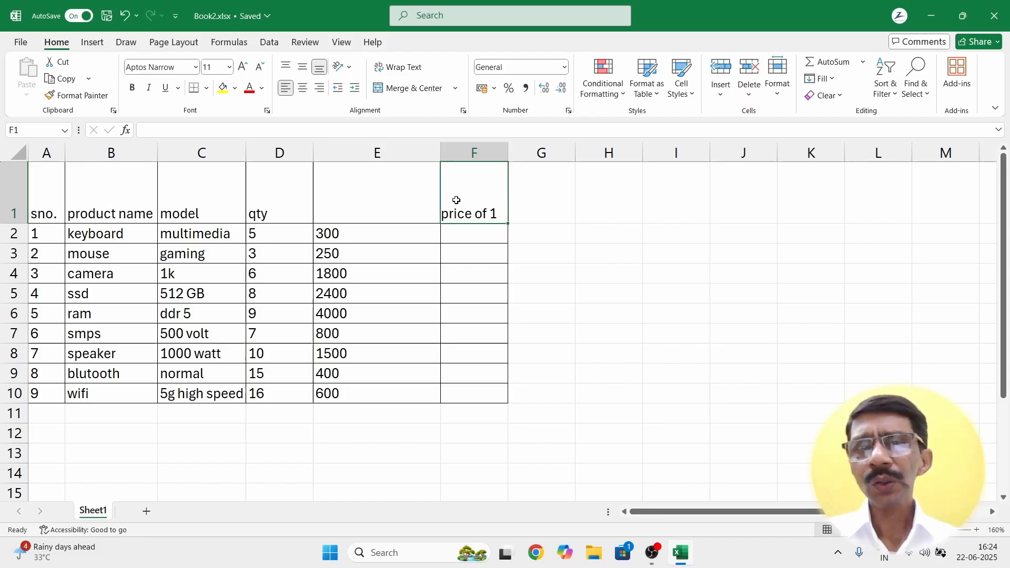
{"action": "left_click", "coordinate": [374, 202]}
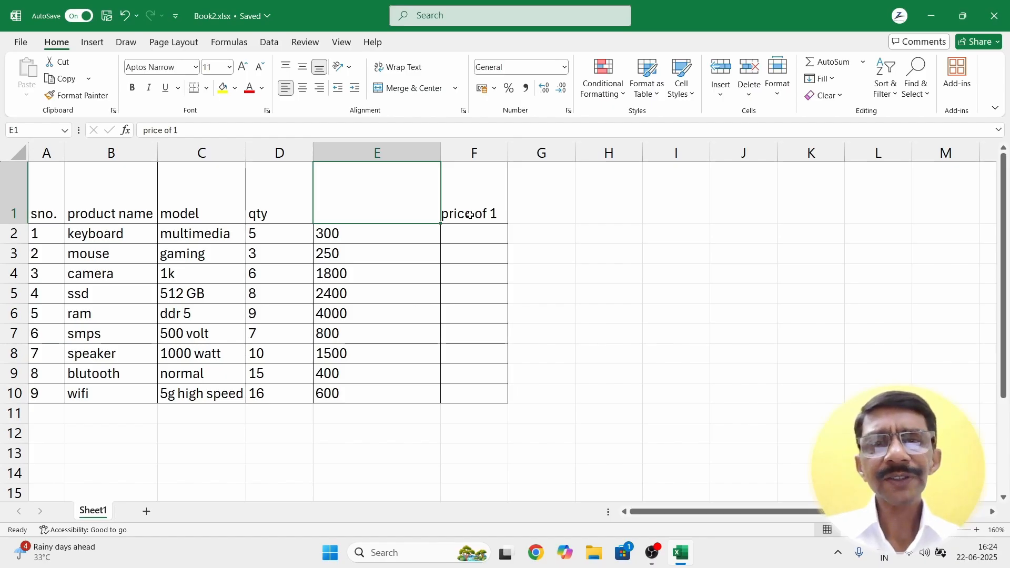
{"action": "left_click", "coordinate": [470, 215]}
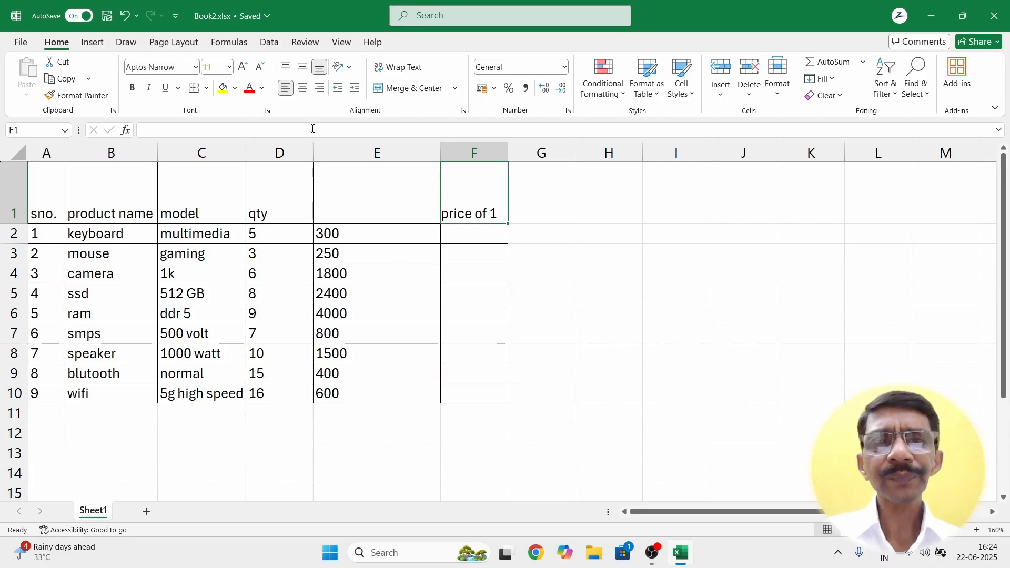
Step: Copy F1 into H1, then undo to bring the 'price' header back in F1
{"action": "right_click", "coordinate": [462, 216]}
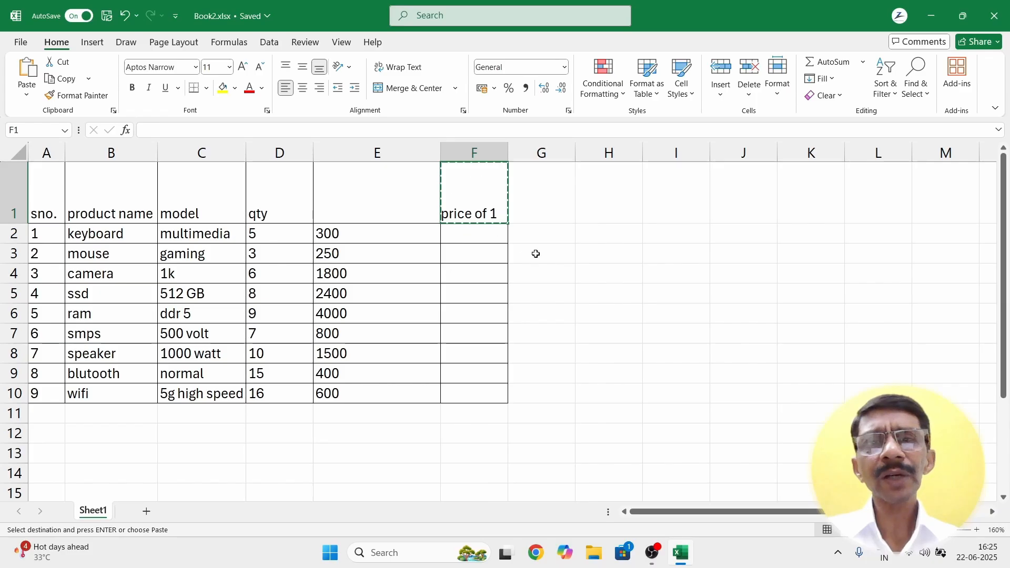
{"action": "left_click", "coordinate": [618, 211]}
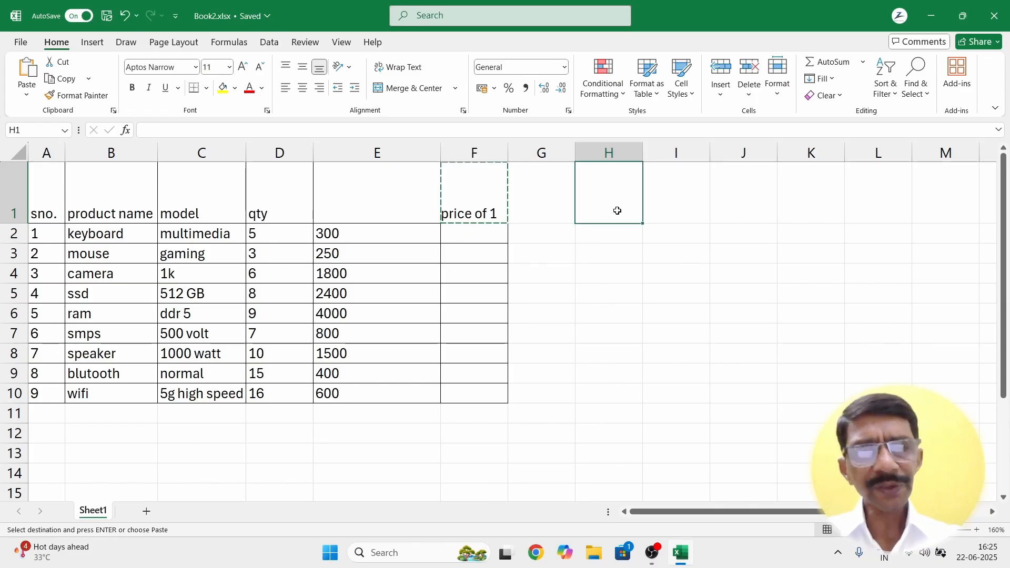
{"action": "right_click", "coordinate": [618, 213]}
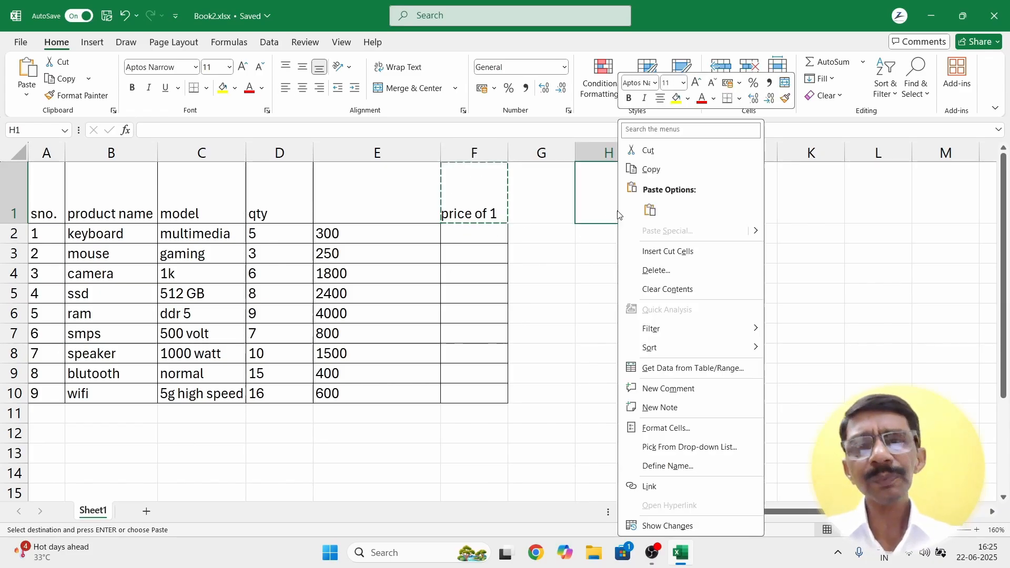
{"action": "left_click", "coordinate": [646, 212]}
{"action": "key", "text": "Escape"}
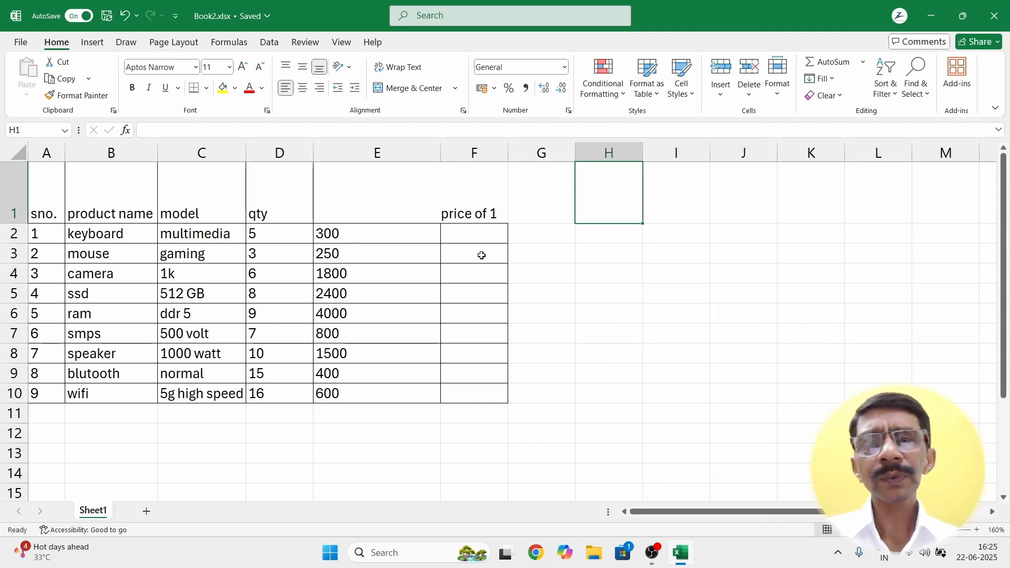
{"action": "left_click", "coordinate": [577, 333]}
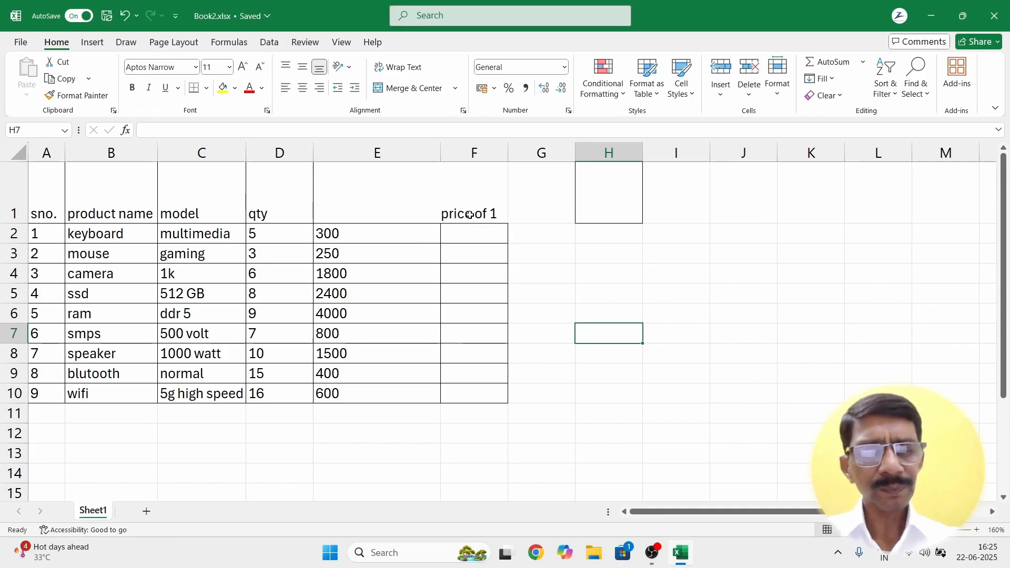
{"action": "key", "text": "ctrl+z"}
{"action": "key", "text": "ctrl+z"}
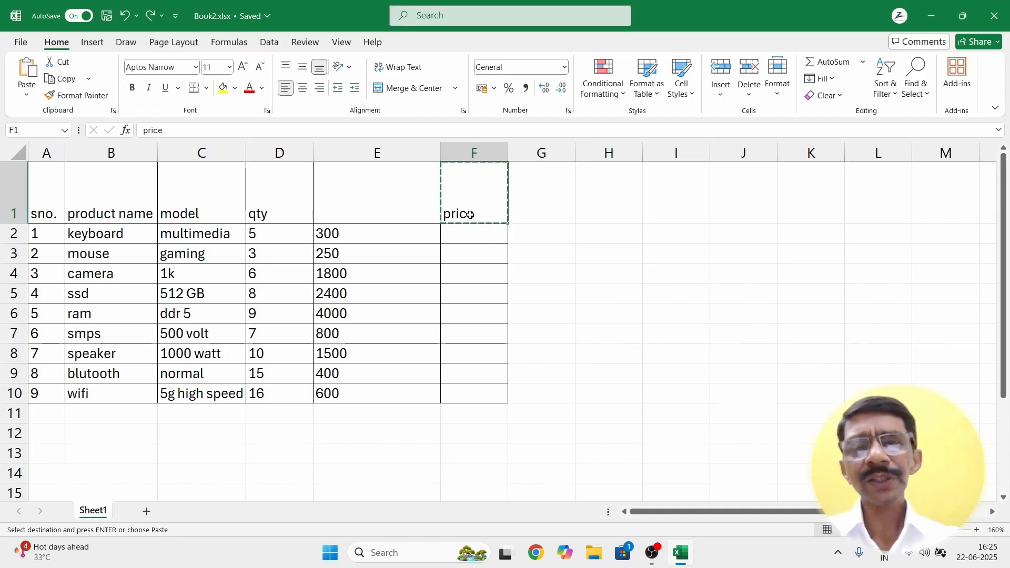
{"action": "left_click", "coordinate": [555, 288]}
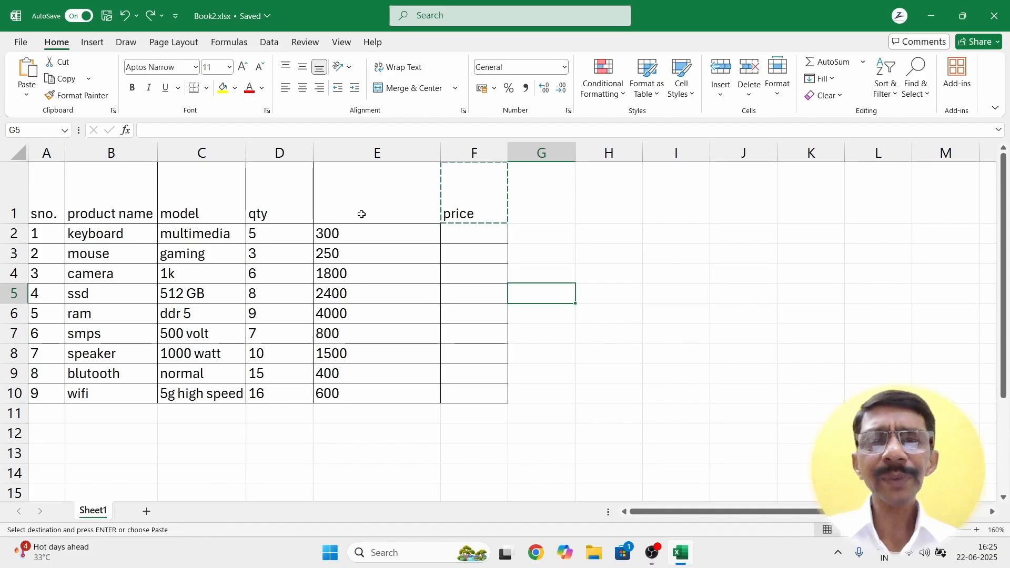
{"action": "key", "text": "Escape"}
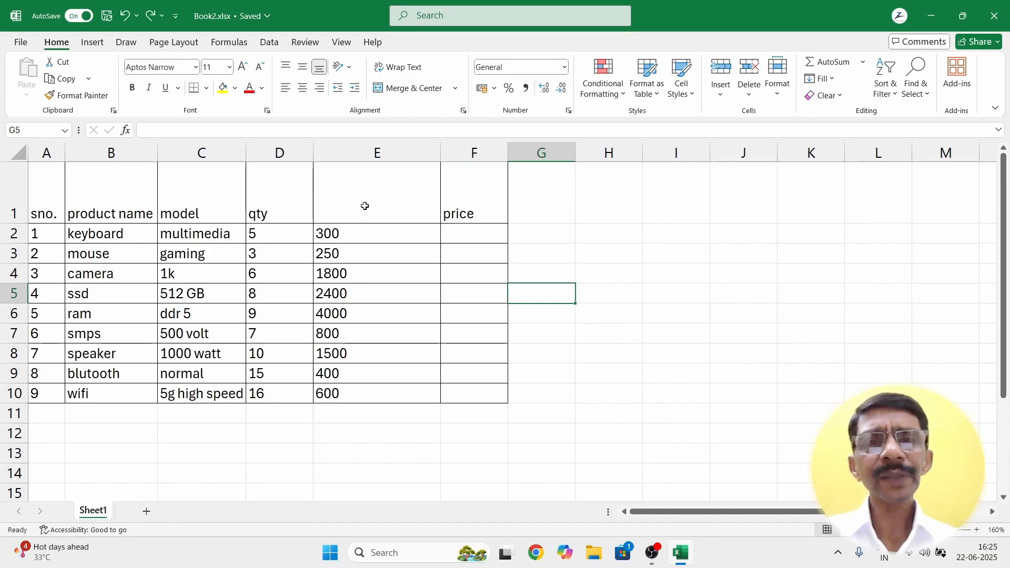
Step: Cut 'price of 1' from E1 into H1, then undo the move and cancel the cut
{"action": "left_click", "coordinate": [365, 206]}
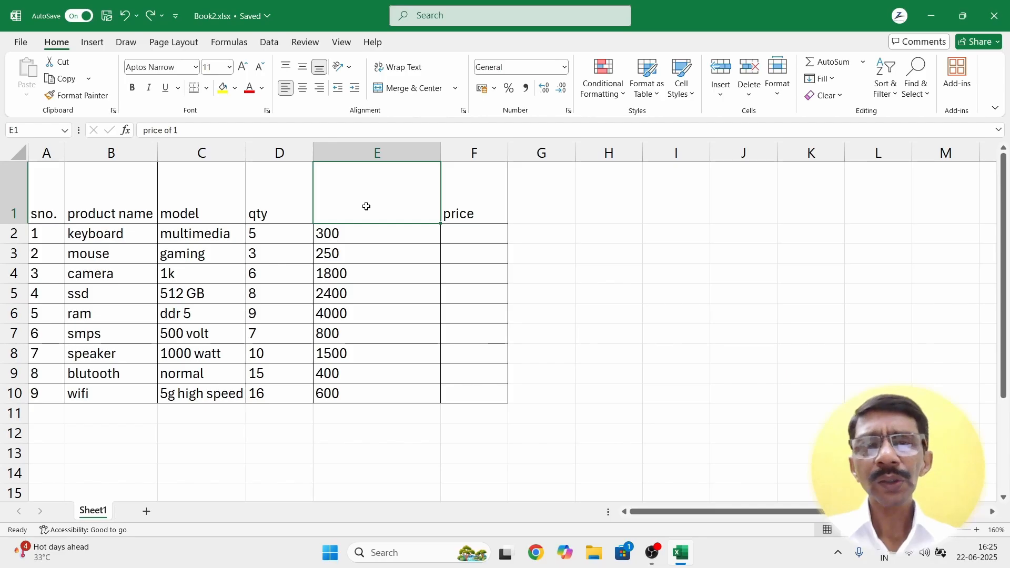
{"action": "right_click", "coordinate": [366, 206]}
{"action": "left_click", "coordinate": [384, 128]}
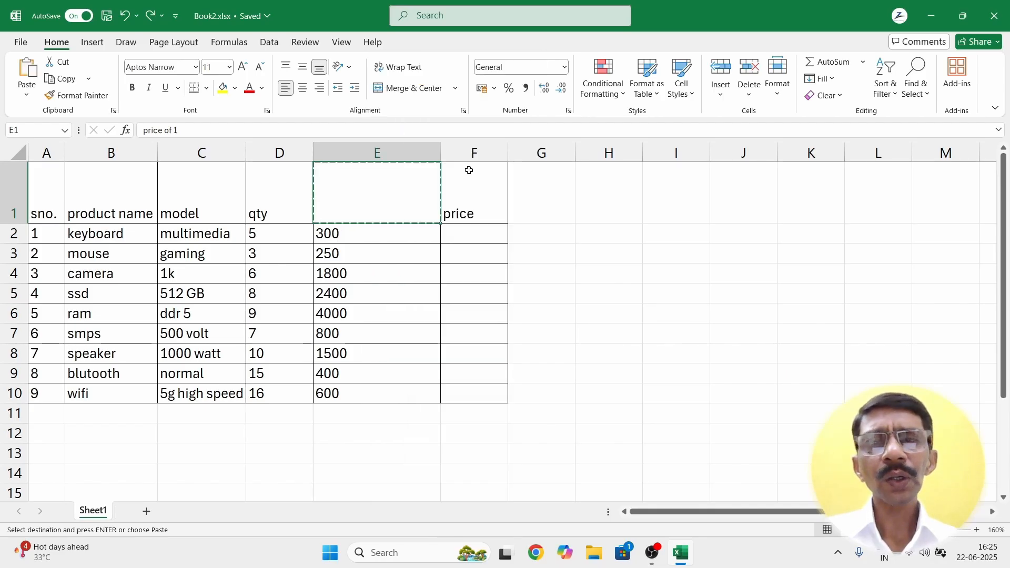
{"action": "left_click", "coordinate": [601, 205]}
{"action": "right_click", "coordinate": [601, 205]}
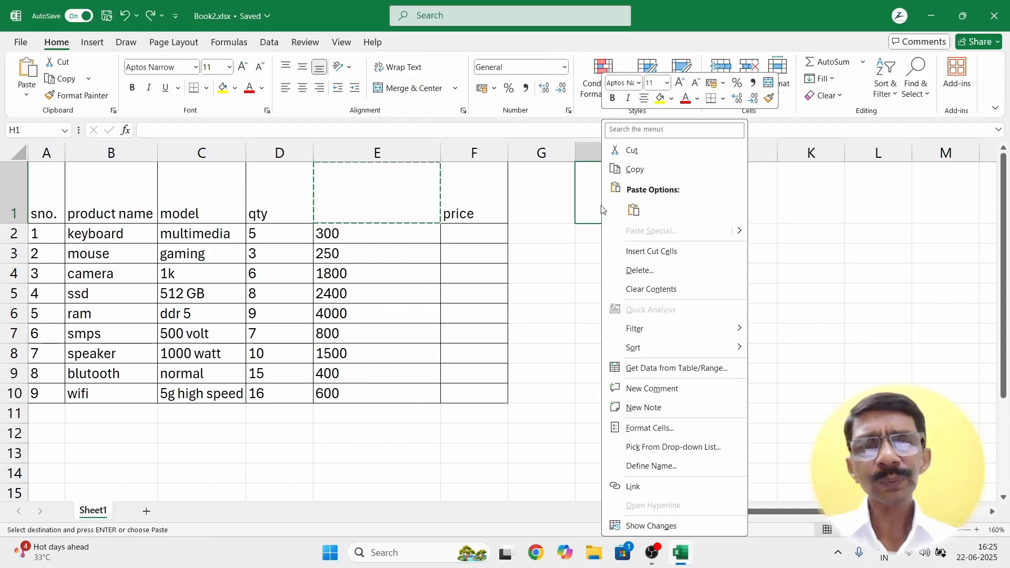
{"action": "left_click", "coordinate": [624, 206]}
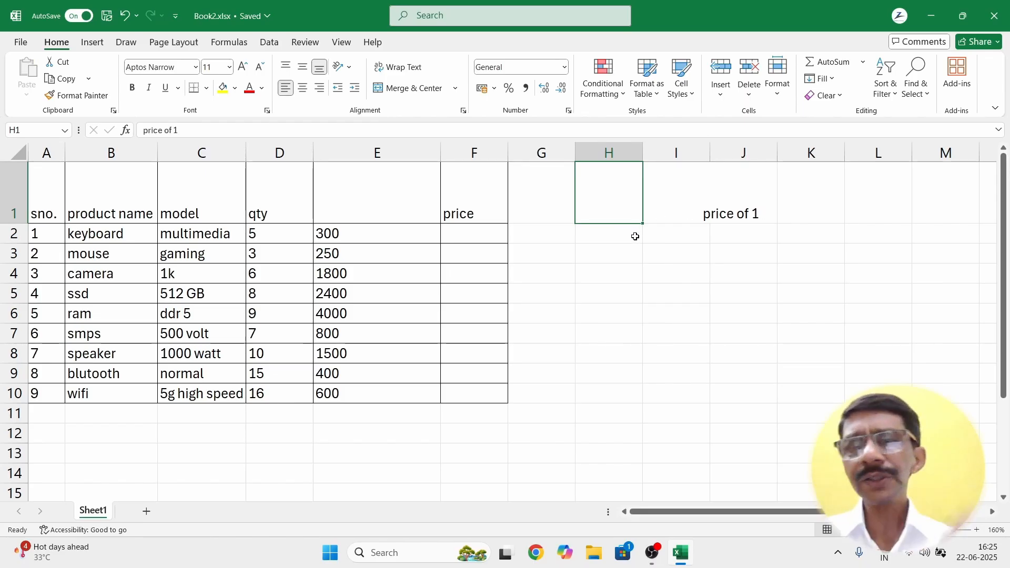
{"action": "key", "text": "ctrl+z"}
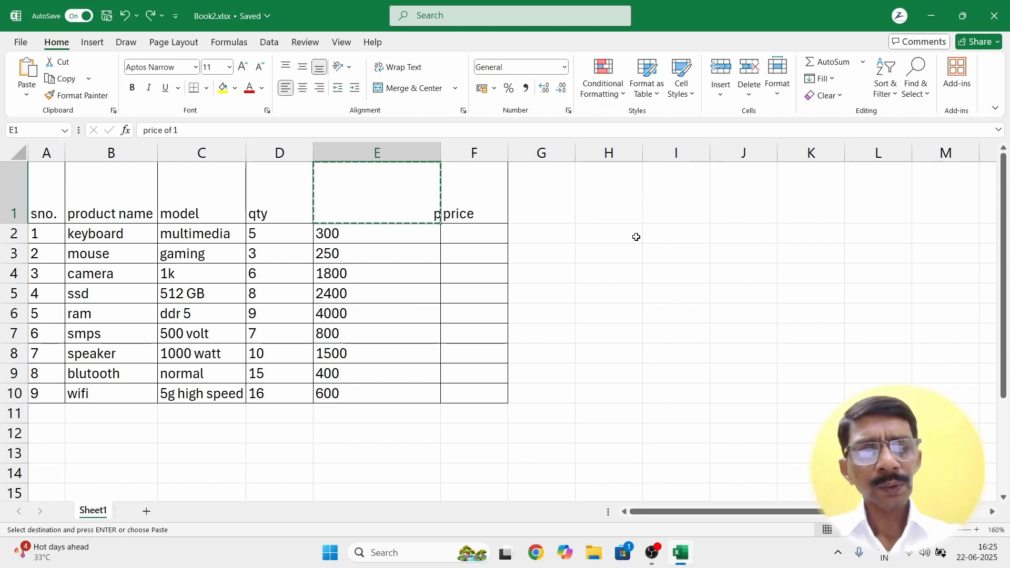
{"action": "key", "text": "Escape"}
Step: Decrease the indent of 'price of 1' in E1 nine times until it sits flush left
{"action": "left_click", "coordinate": [582, 266]}
{"action": "left_click", "coordinate": [430, 214]}
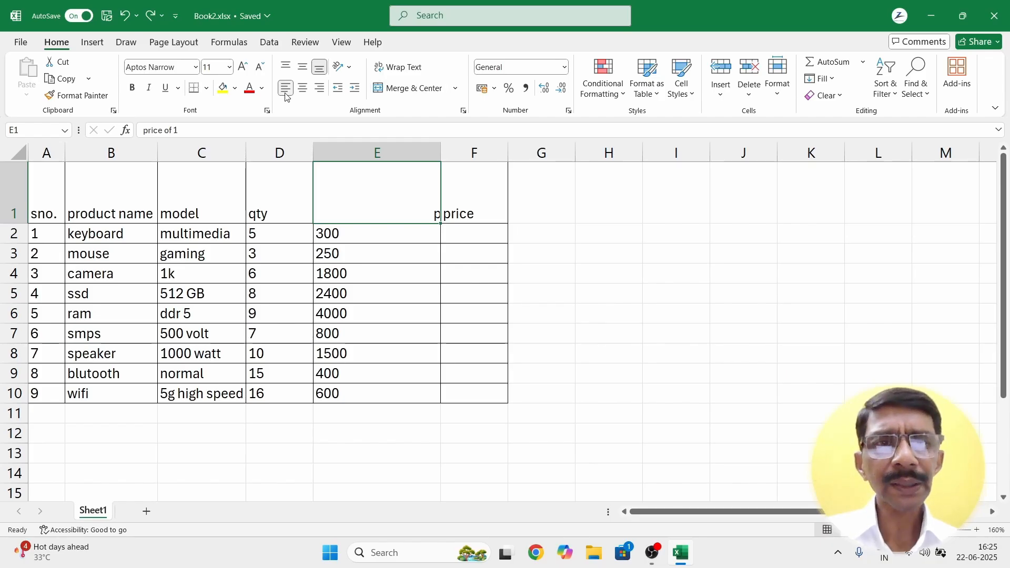
{"action": "left_click", "coordinate": [340, 91]}
{"action": "left_click", "coordinate": [340, 92]}
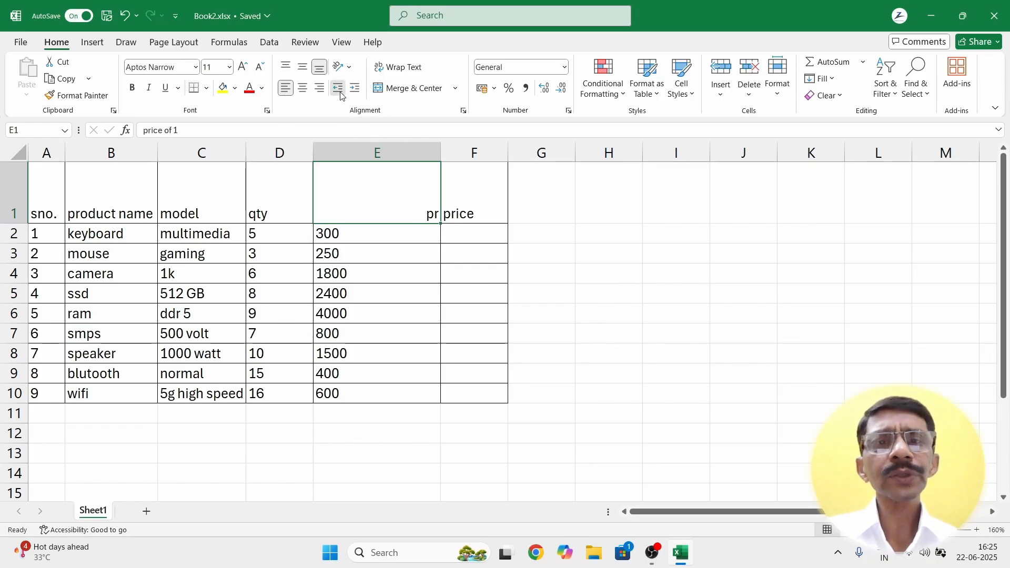
{"action": "left_click", "coordinate": [340, 94]}
{"action": "left_click", "coordinate": [341, 94]}
{"action": "left_click", "coordinate": [340, 93]}
{"action": "left_click", "coordinate": [341, 93]}
{"action": "left_click", "coordinate": [340, 94]}
{"action": "left_click", "coordinate": [340, 94]}
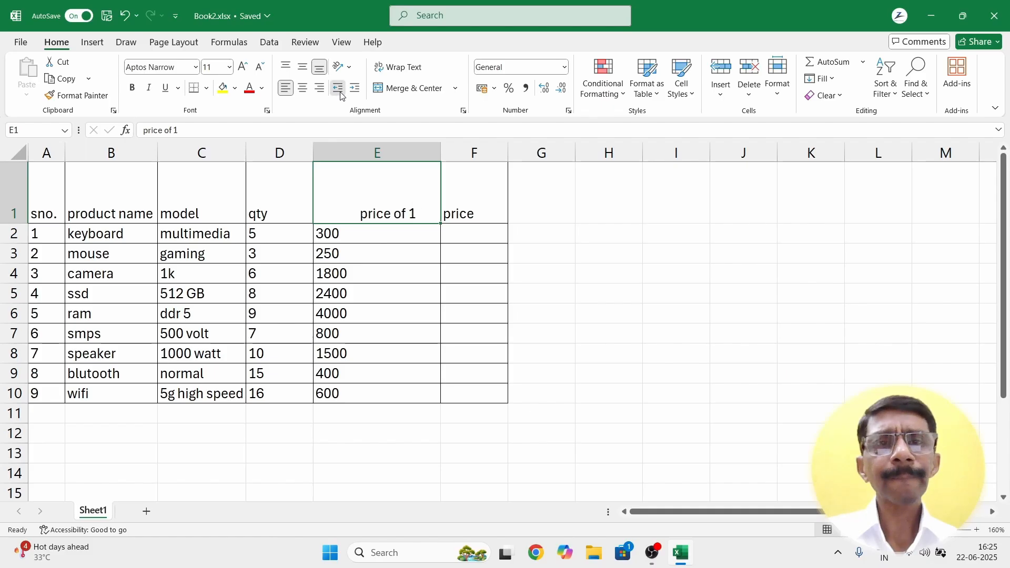
{"action": "left_click", "coordinate": [340, 94]}
{"action": "left_click", "coordinate": [340, 94]}
{"action": "left_click", "coordinate": [341, 93]}
{"action": "left_click", "coordinate": [340, 94]}
{"action": "left_click", "coordinate": [340, 94]}
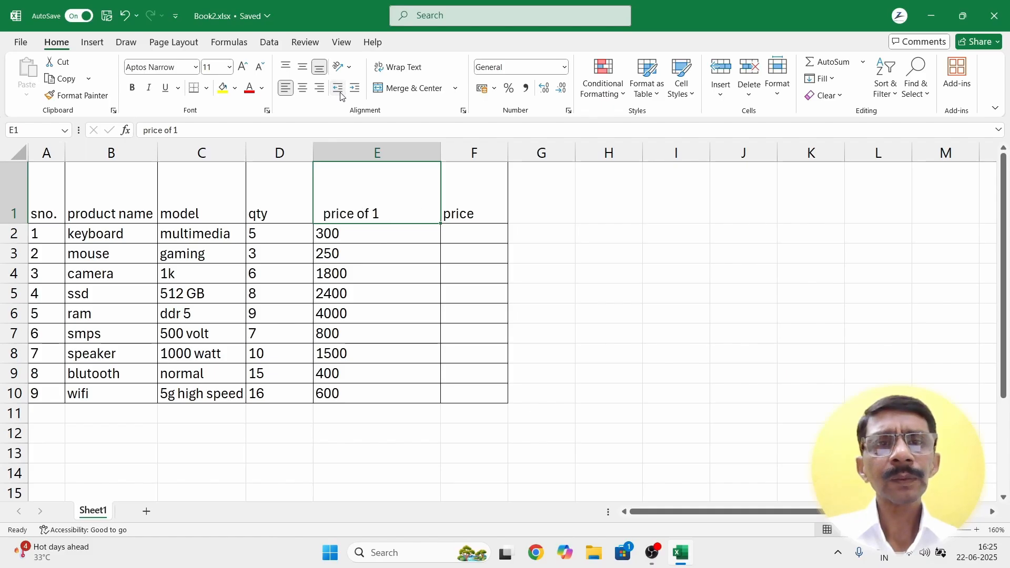
{"action": "left_click", "coordinate": [340, 93]}
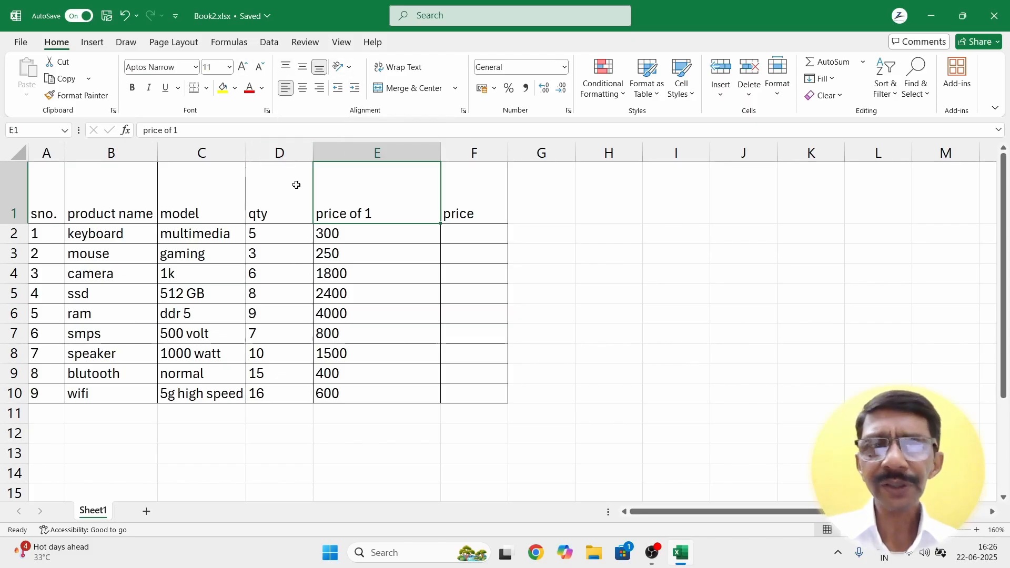
{"action": "left_click", "coordinate": [361, 429]}
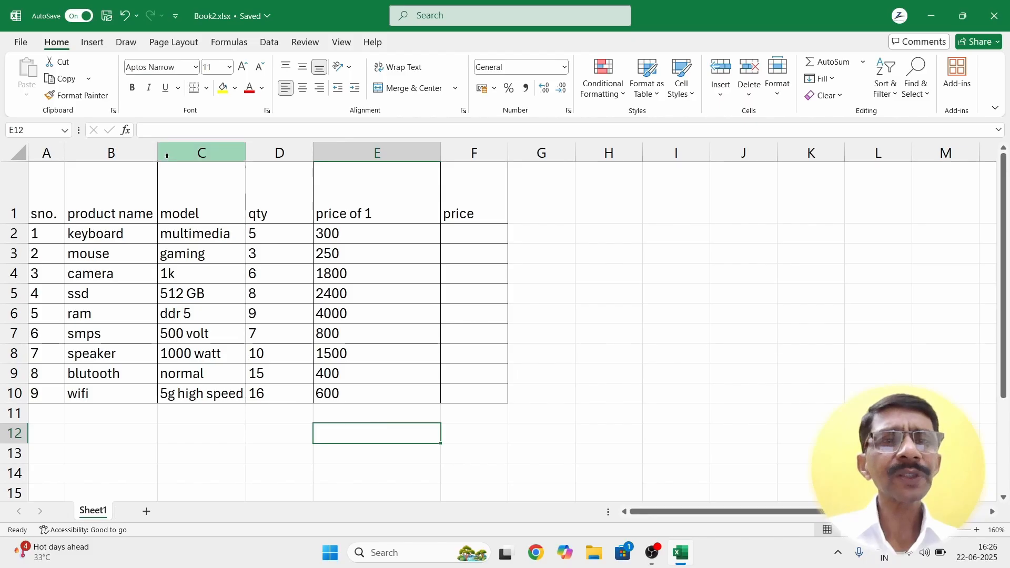
Step: Narrow column B so 'product name' is clipped, then select the whole row 1
{"action": "left_click_drag", "start_coordinate": [157, 154], "coordinate": [134, 158]}
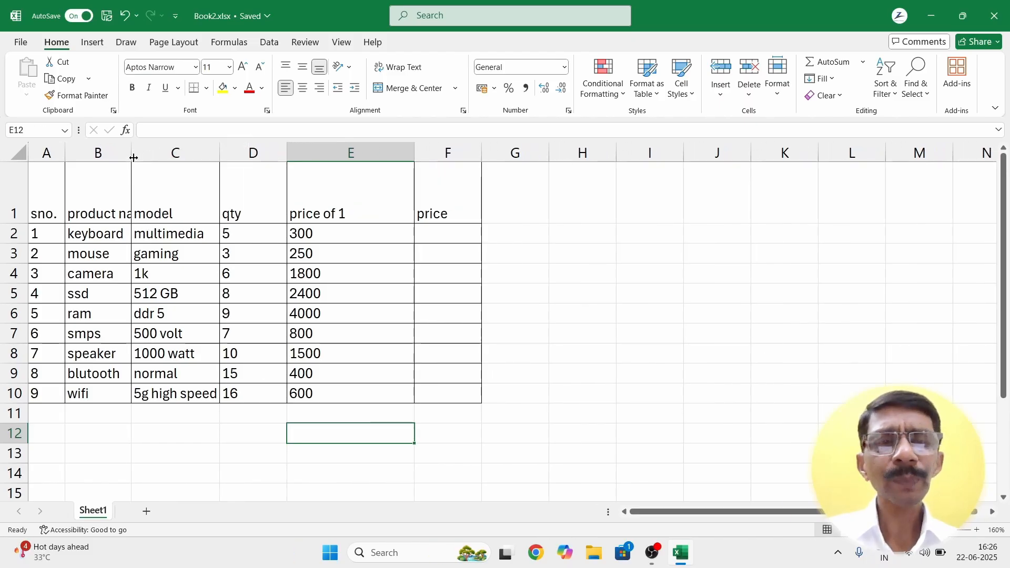
{"action": "left_click", "coordinate": [86, 205]}
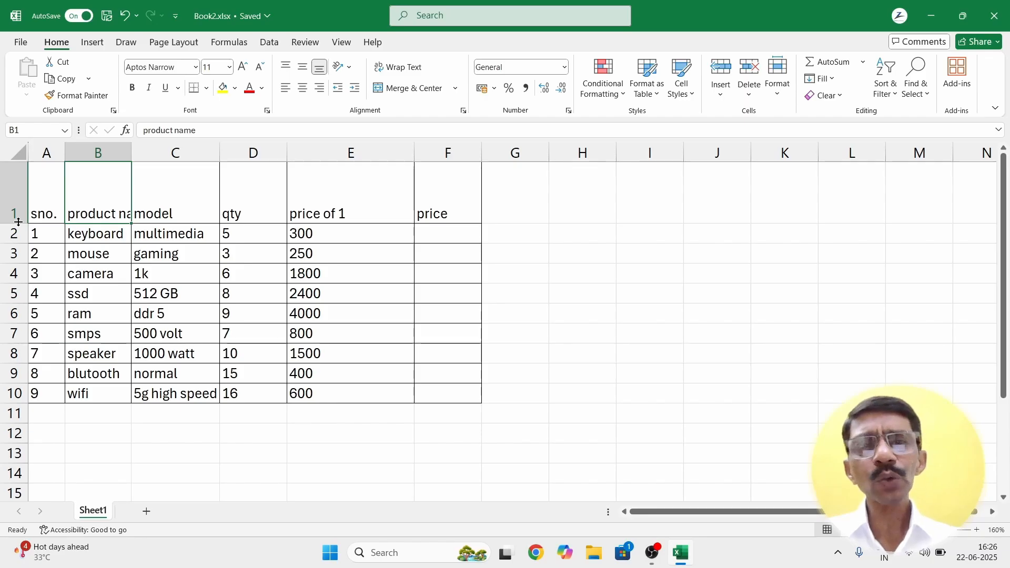
{"action": "left_click_drag", "start_coordinate": [45, 187], "coordinate": [436, 187]}
{"action": "left_click", "coordinate": [545, 266]}
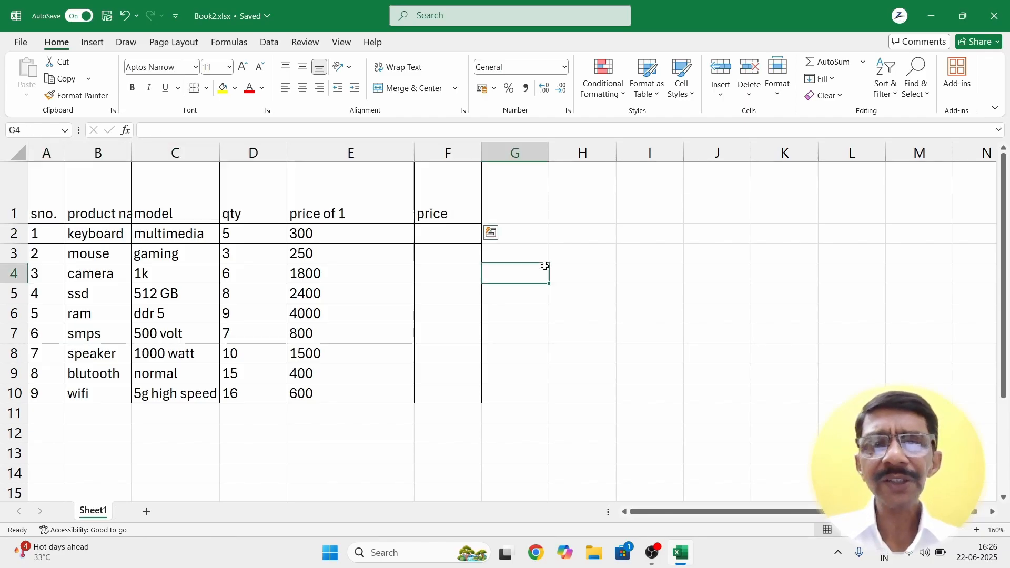
{"action": "left_click", "coordinate": [18, 190]}
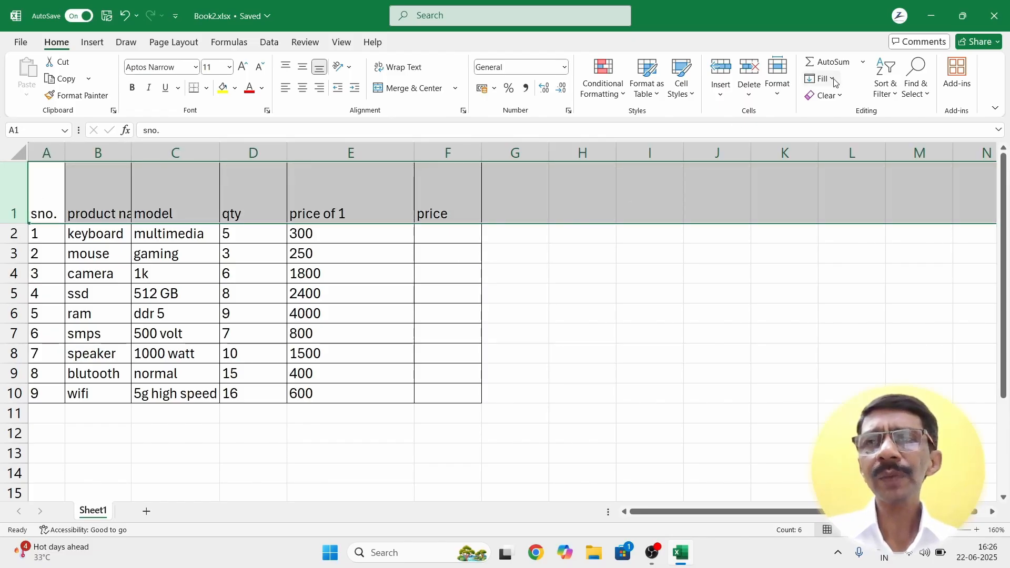
Step: Open Row Height for row 1, cancel once, then reopen it and enter 44.5
{"action": "left_click", "coordinate": [778, 96]}
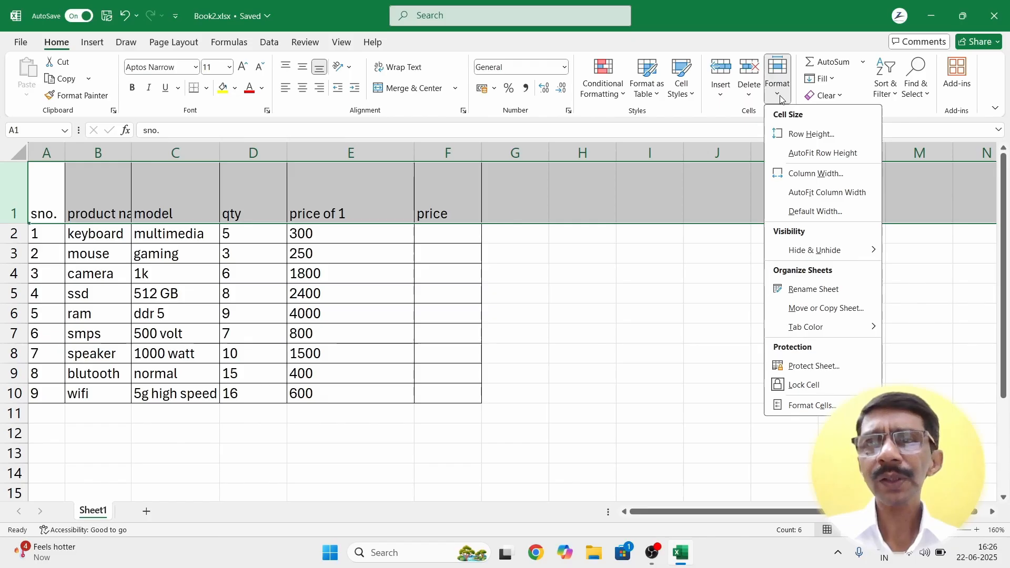
{"action": "left_click", "coordinate": [810, 134]}
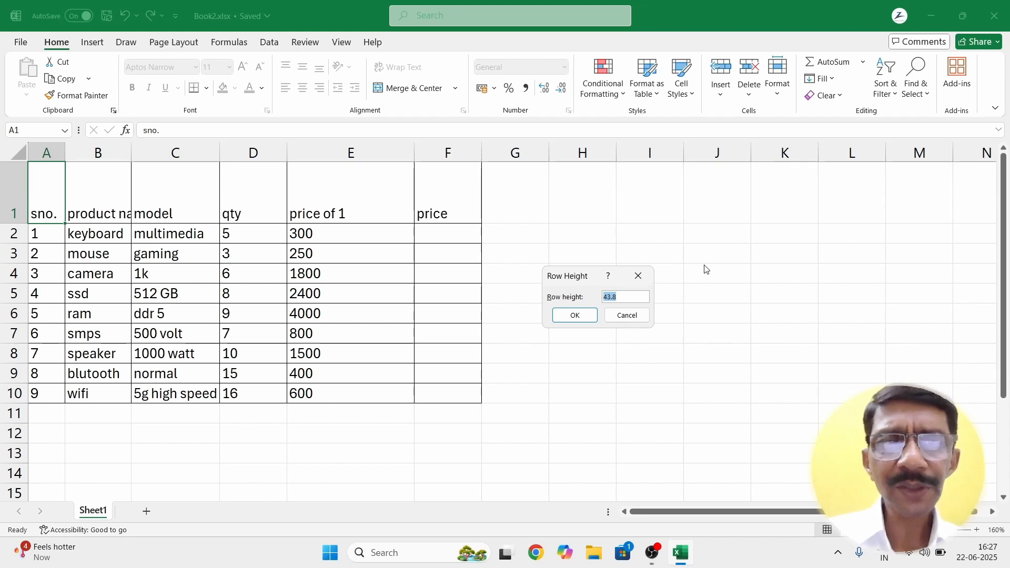
{"action": "left_click", "coordinate": [645, 322]}
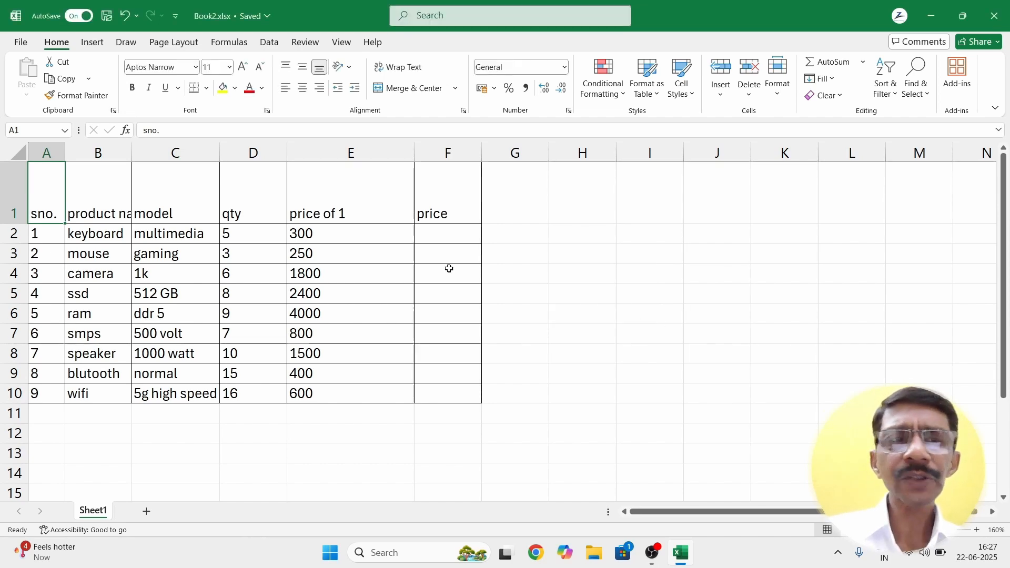
{"action": "left_click", "coordinate": [14, 192]}
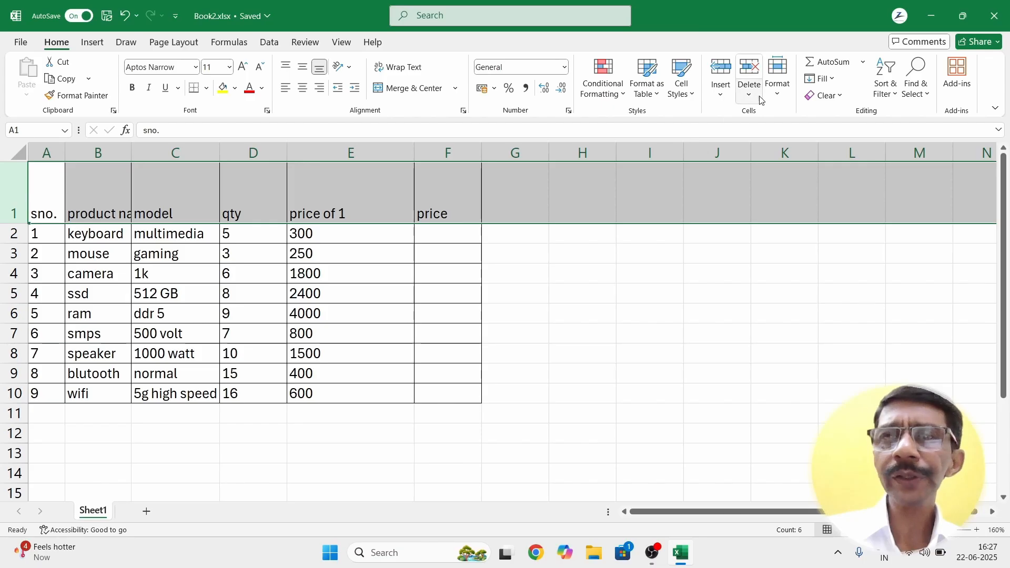
{"action": "left_click", "coordinate": [778, 100]}
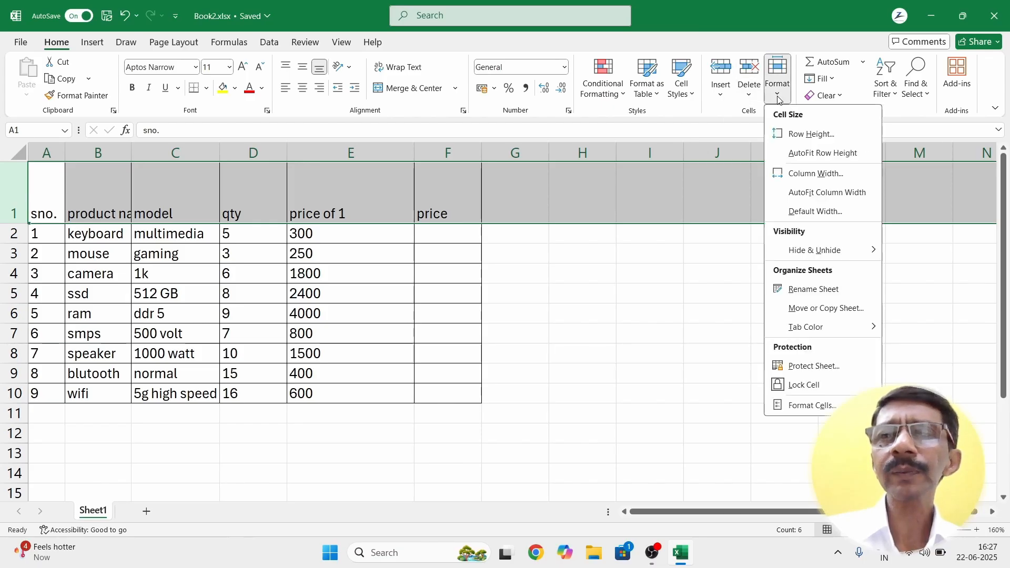
{"action": "left_click", "coordinate": [783, 138]}
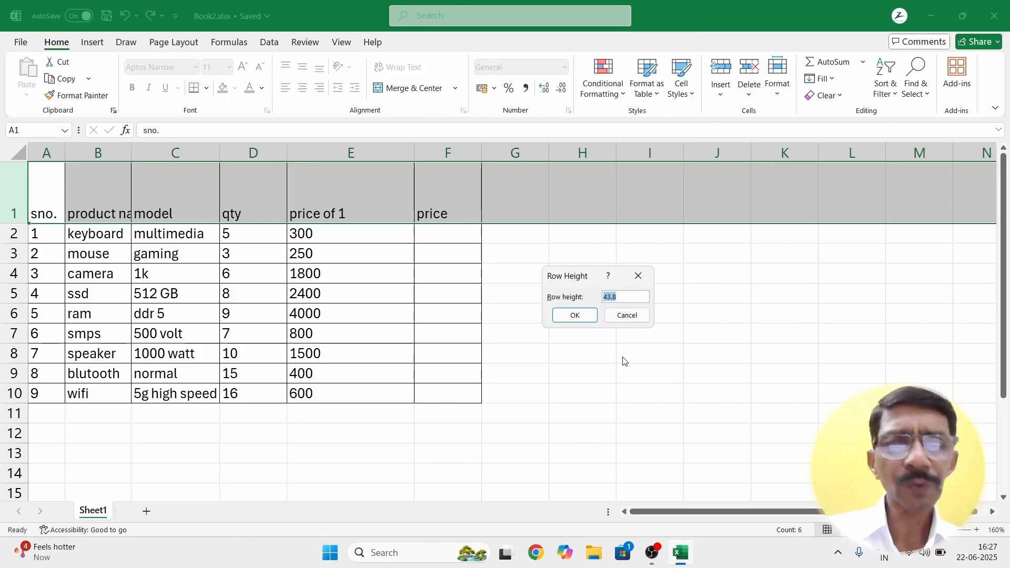
{"action": "type", "text": "44.5"}
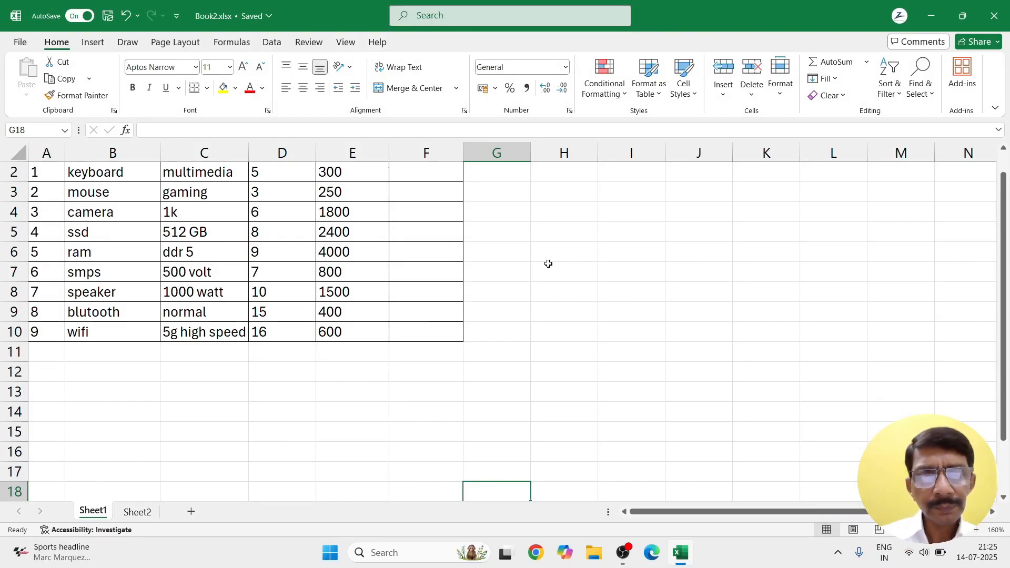
Step: Browse the Conditional Formatting submenus, then select the product data A1:E10
{"action": "scroll", "coordinate": [549, 264], "scroll_direction": "up", "scroll_amount": 1}
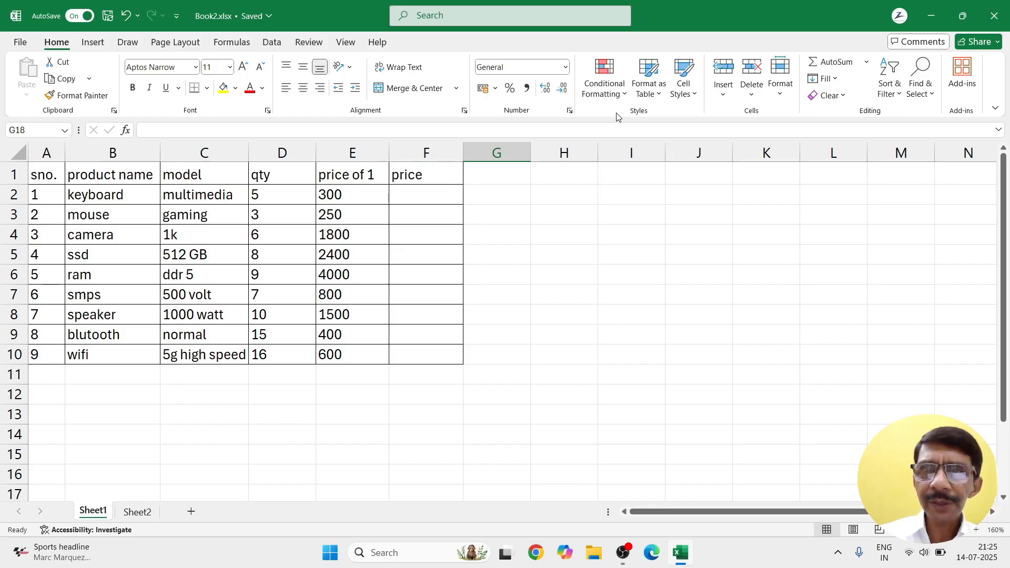
{"action": "left_click", "coordinate": [625, 97]}
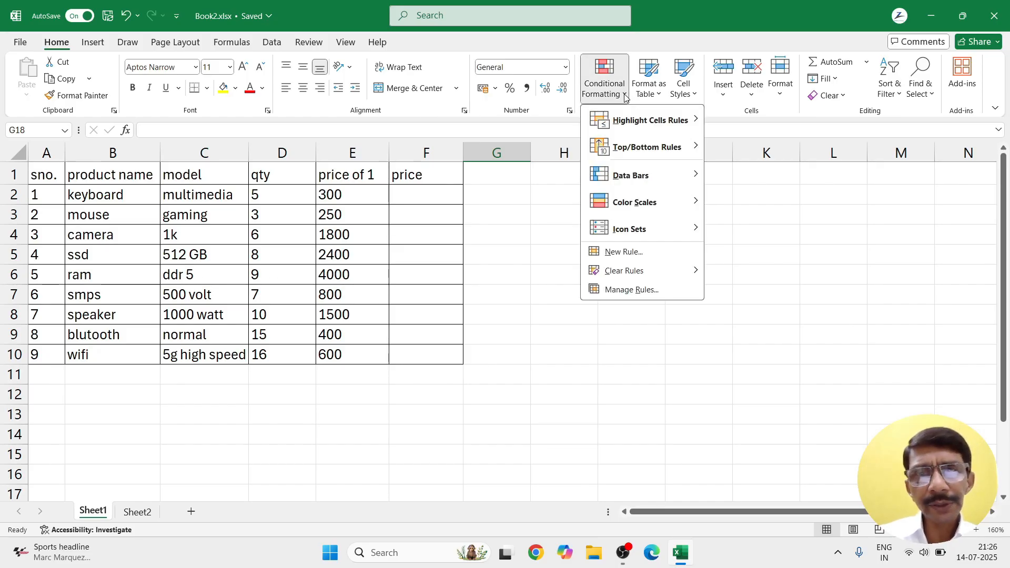
{"action": "mouse_move", "coordinate": [625, 121]}
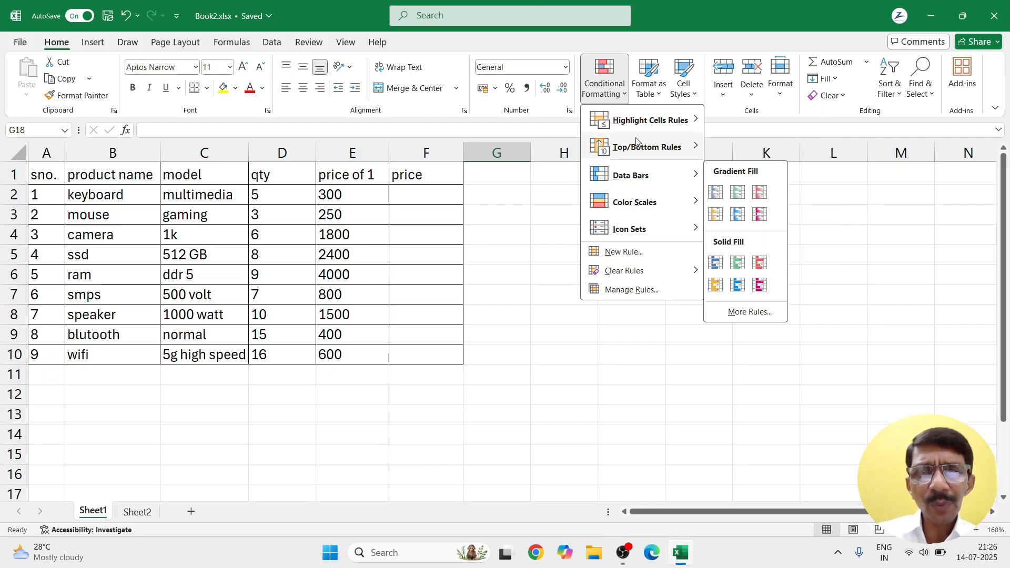
{"action": "mouse_move", "coordinate": [637, 227]}
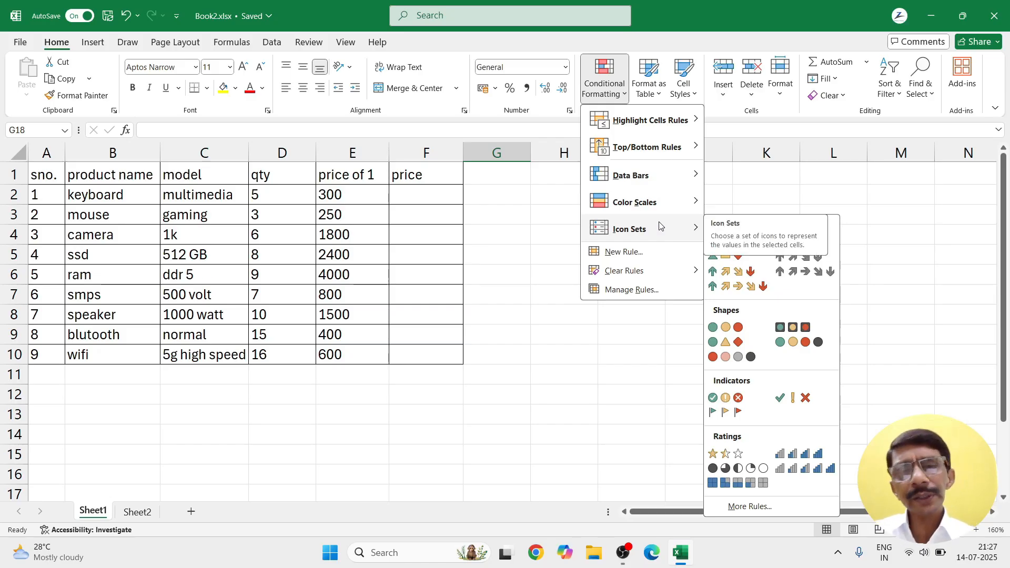
{"action": "left_click", "coordinate": [485, 284]}
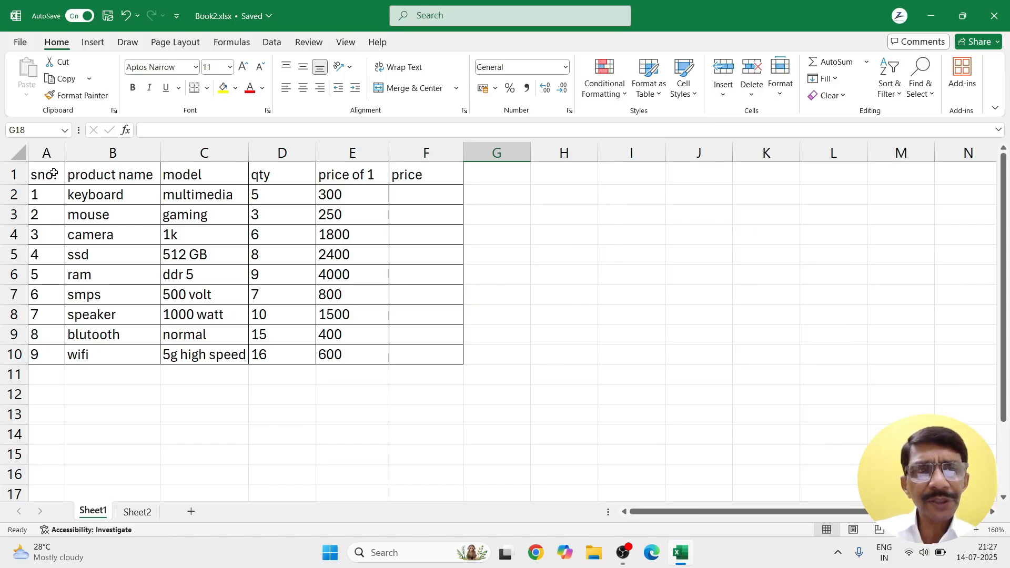
{"action": "left_click_drag", "start_coordinate": [44, 175], "coordinate": [386, 355]}
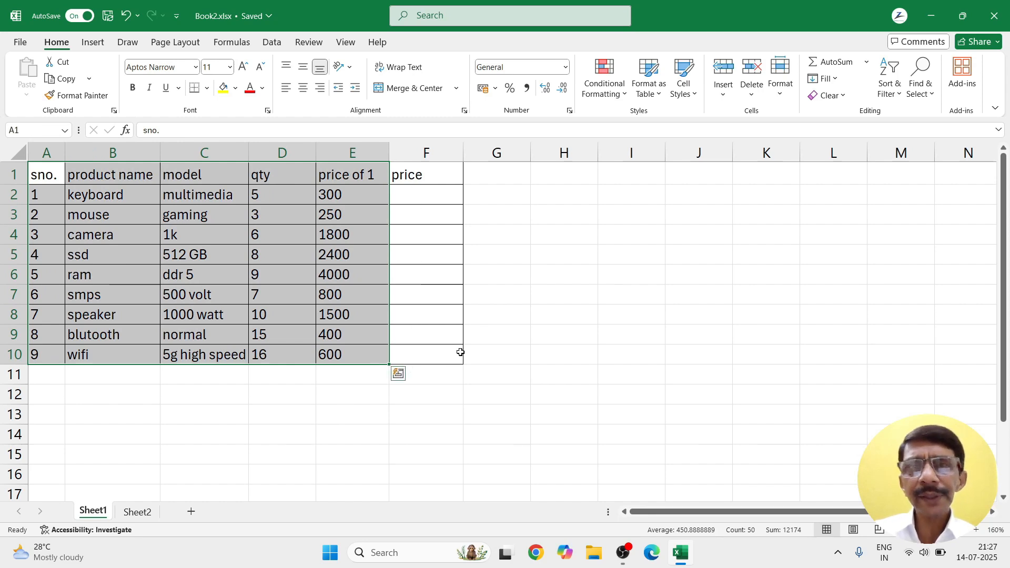
Step: Add a Highlight Cells Greater Than rule with value 300 and Green Fill with Dark Green Text
{"action": "left_click", "coordinate": [628, 92]}
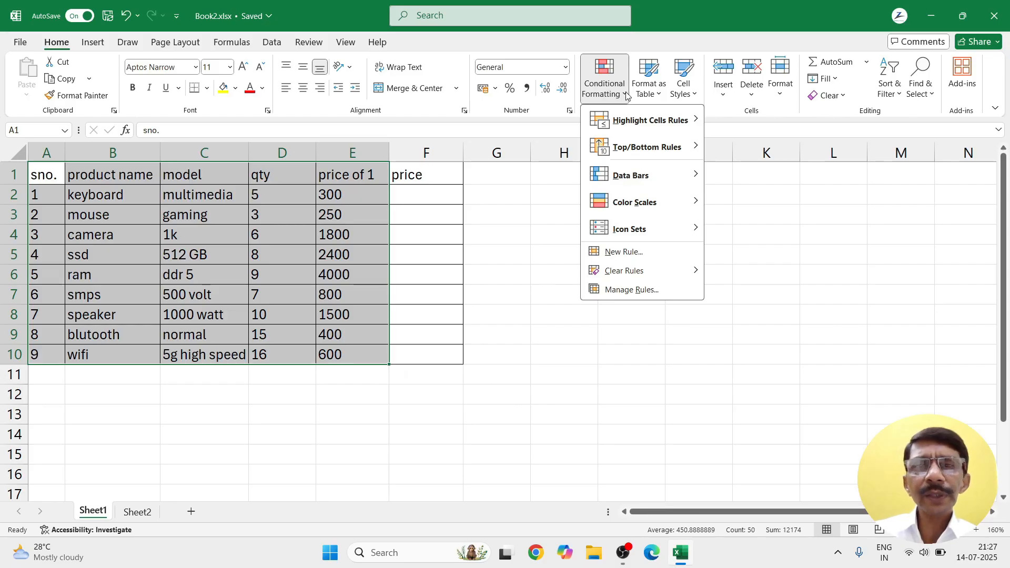
{"action": "mouse_move", "coordinate": [618, 121]}
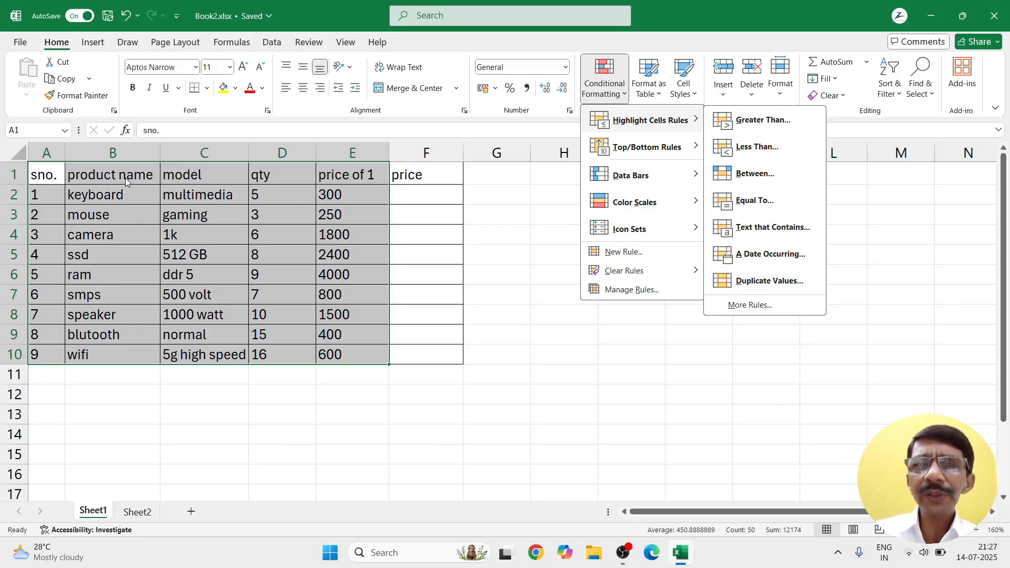
{"action": "left_click", "coordinate": [756, 122]}
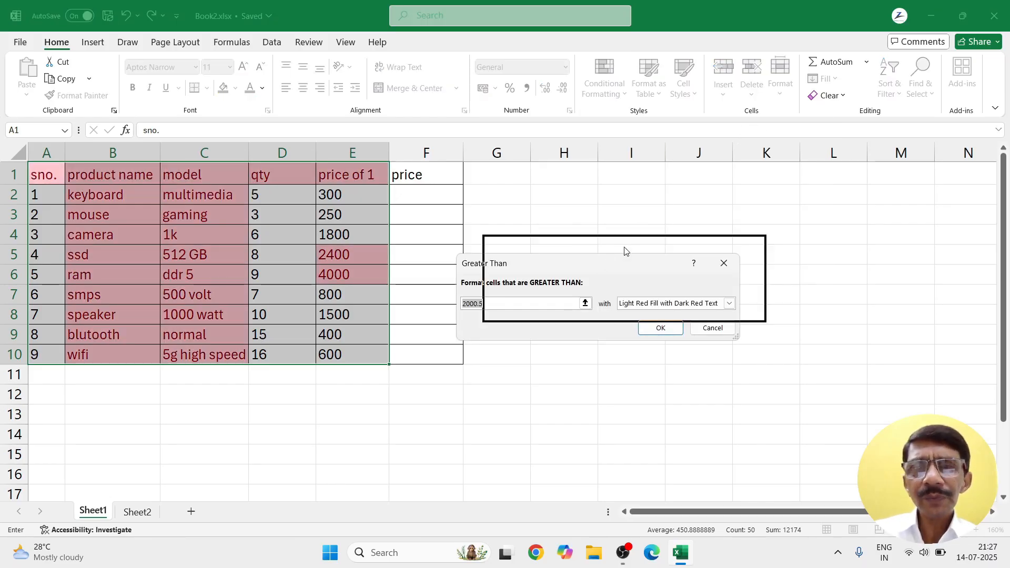
{"action": "left_click_drag", "start_coordinate": [625, 251], "coordinate": [698, 205]}
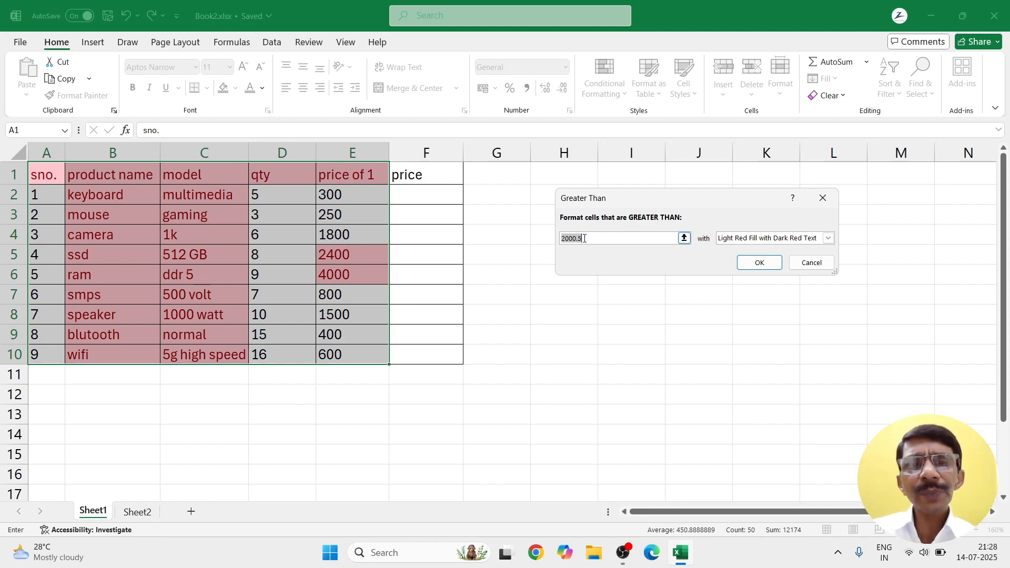
{"action": "left_click_drag", "start_coordinate": [584, 238], "coordinate": [552, 239]}
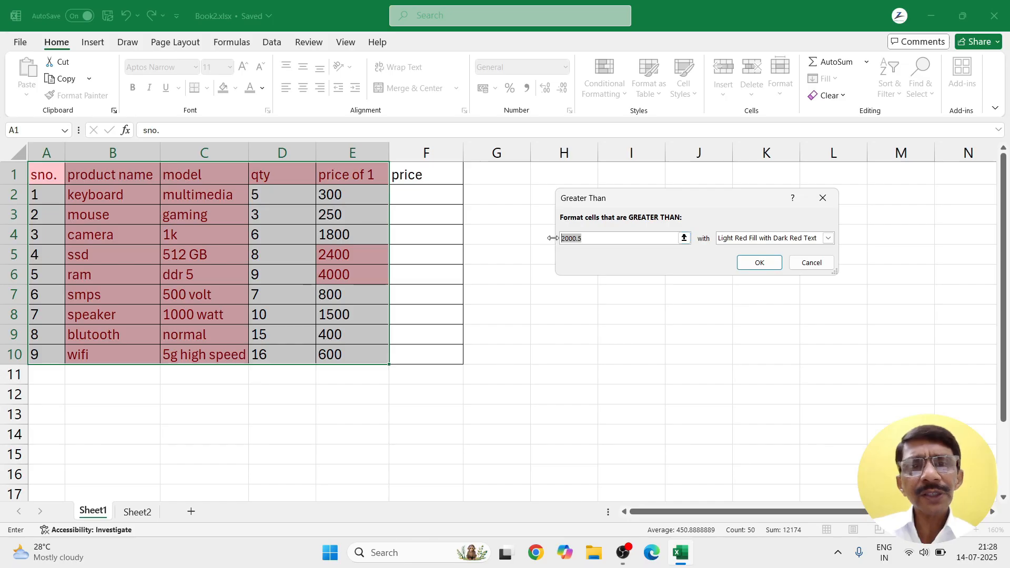
{"action": "type", "text": "3"}
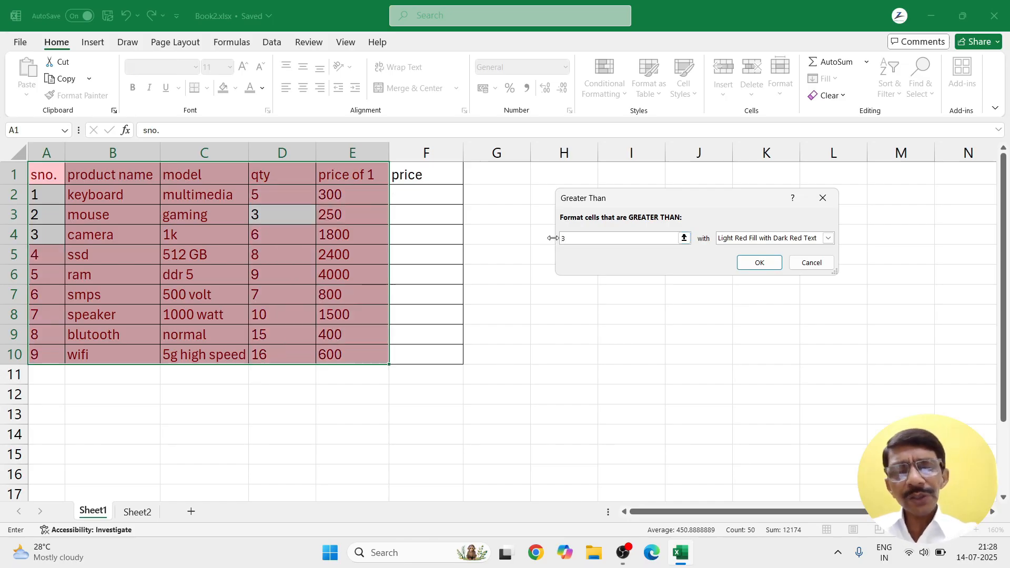
{"action": "type", "text": "00"}
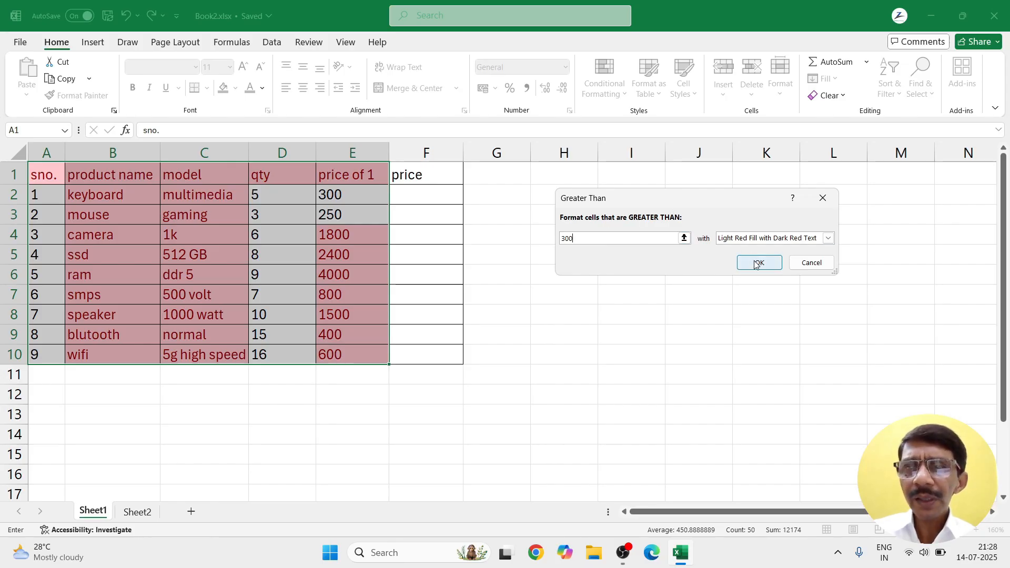
{"action": "left_click", "coordinate": [748, 240]}
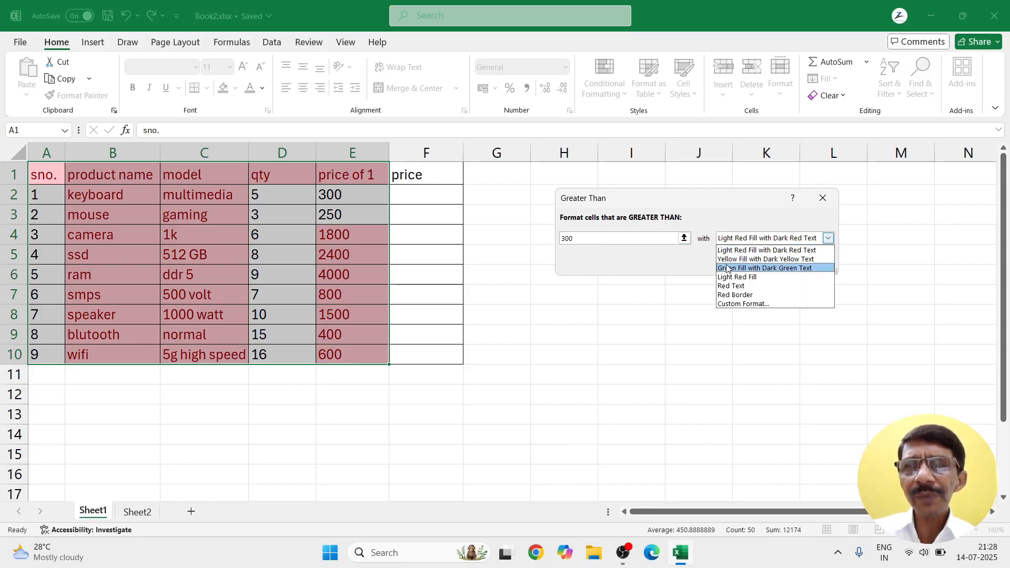
{"action": "left_click", "coordinate": [728, 268]}
{"action": "left_click", "coordinate": [751, 262]}
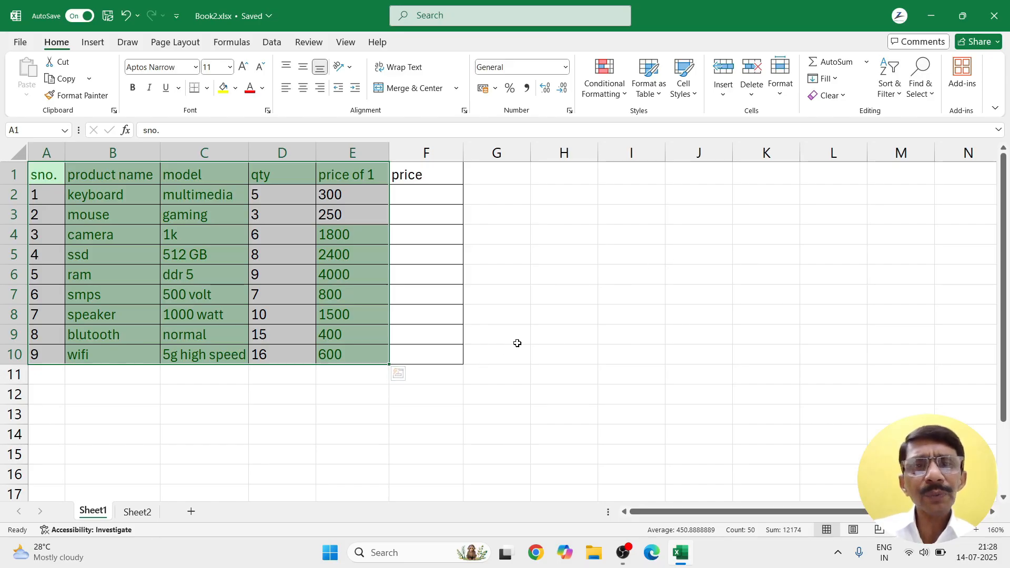
{"action": "left_click", "coordinate": [517, 343]}
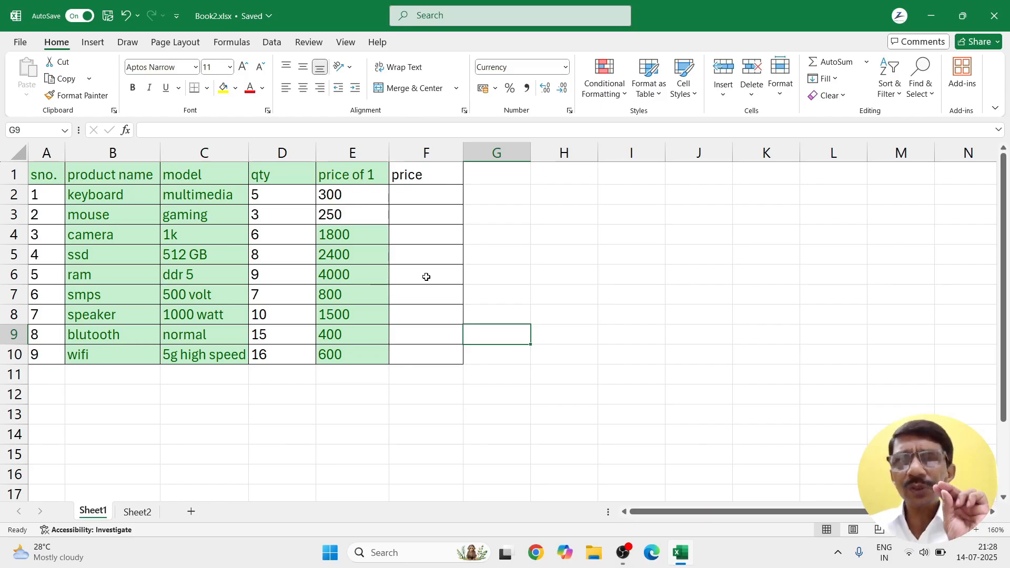
{"action": "left_click", "coordinate": [624, 93]}
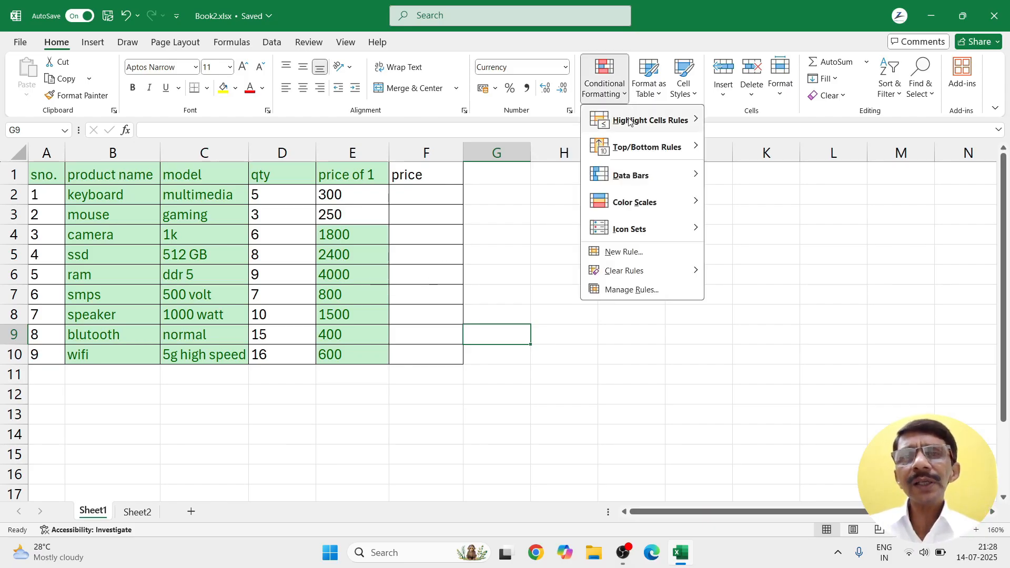
{"action": "mouse_move", "coordinate": [629, 122]}
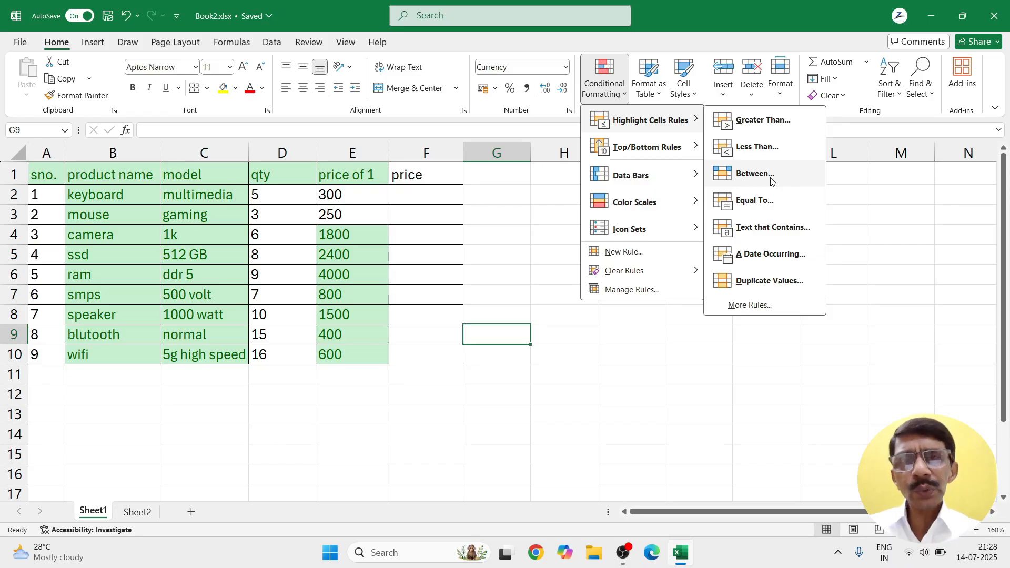
{"action": "left_click", "coordinate": [525, 254]}
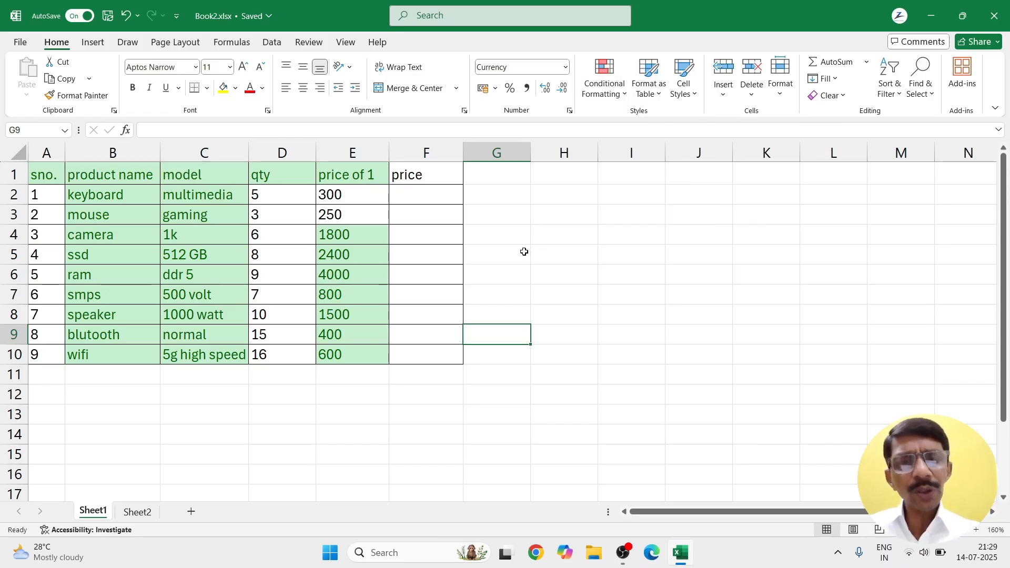
Step: Undo the green highlighting, select the price of 1 values E2:E10, and show Highlight Cells Rules
{"action": "key", "text": "ctrl+z"}
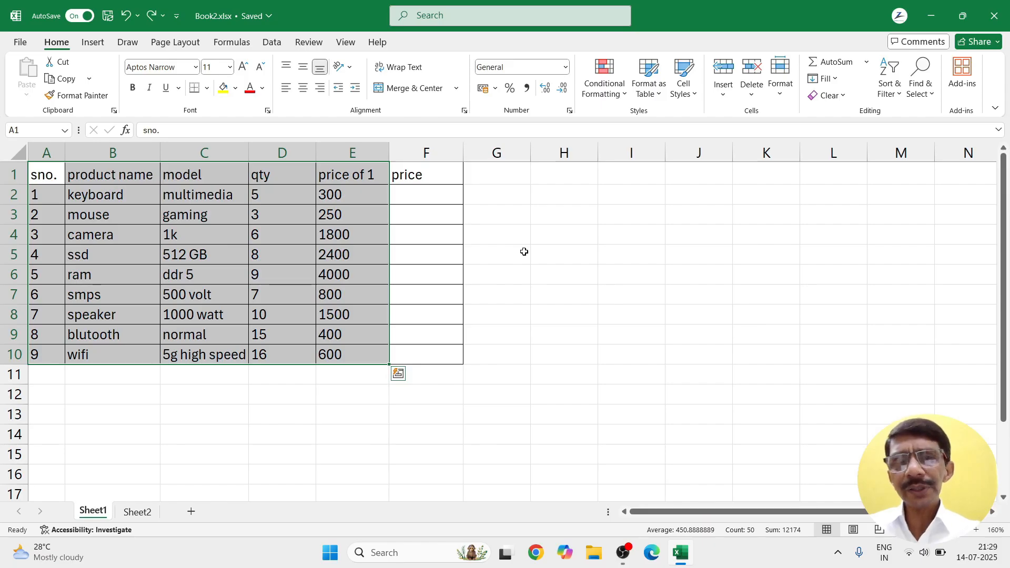
{"action": "left_click", "coordinate": [525, 251]}
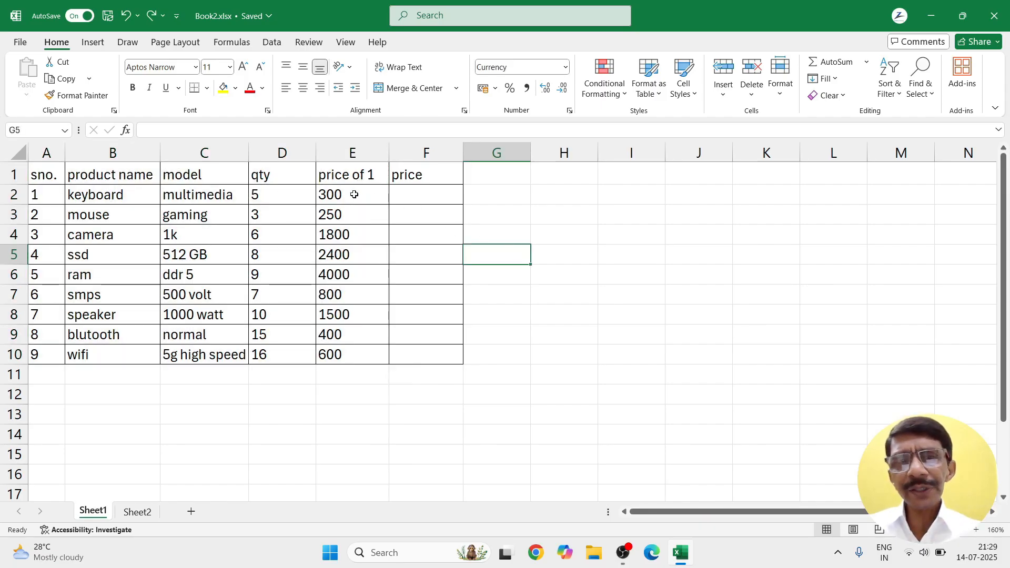
{"action": "left_click_drag", "start_coordinate": [354, 195], "coordinate": [354, 356]}
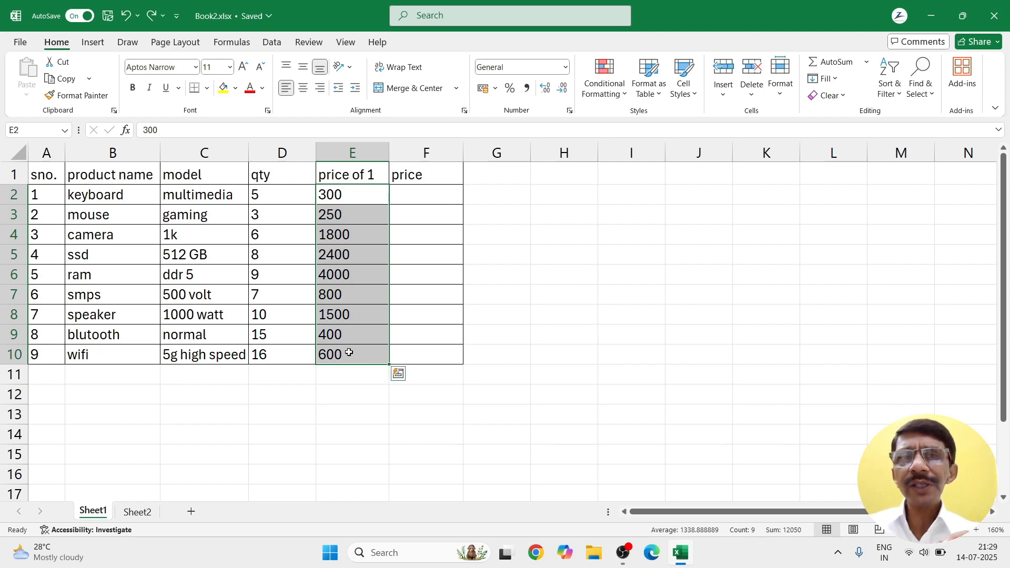
{"action": "left_click", "coordinate": [626, 98]}
{"action": "mouse_move", "coordinate": [652, 120]}
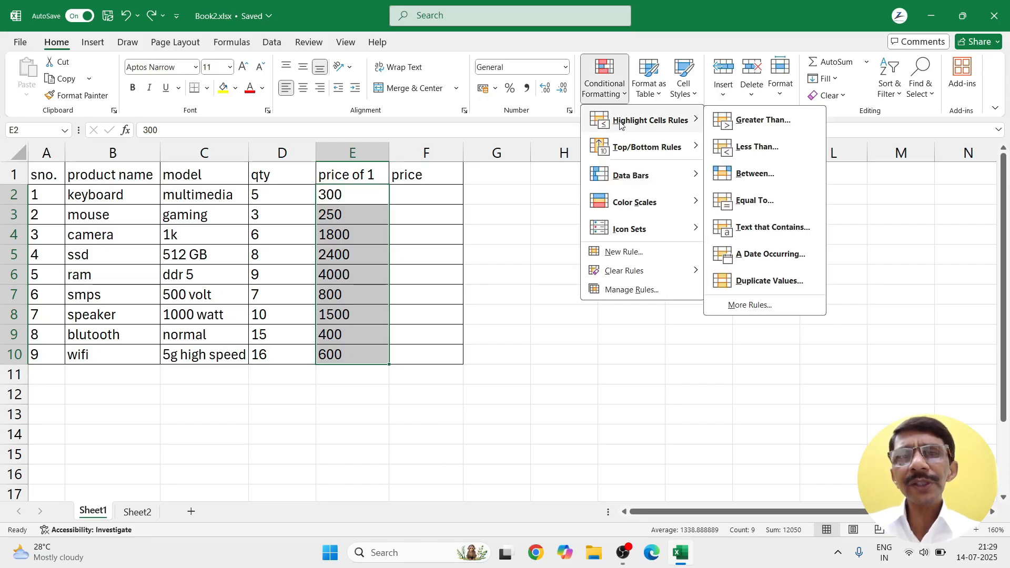
{"action": "left_click", "coordinate": [747, 123]}
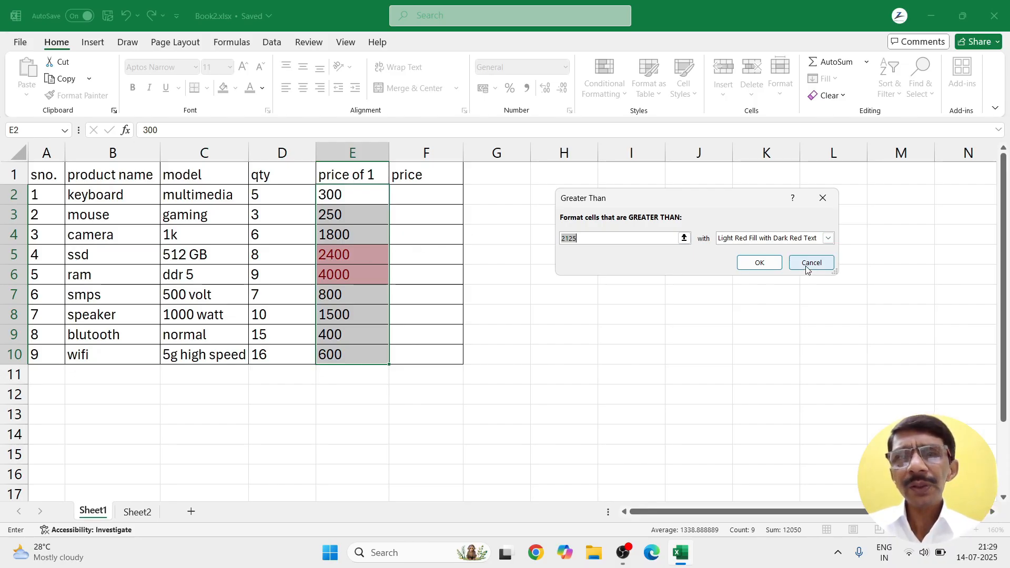
{"action": "left_click", "coordinate": [812, 263]}
{"action": "left_click", "coordinate": [610, 89]}
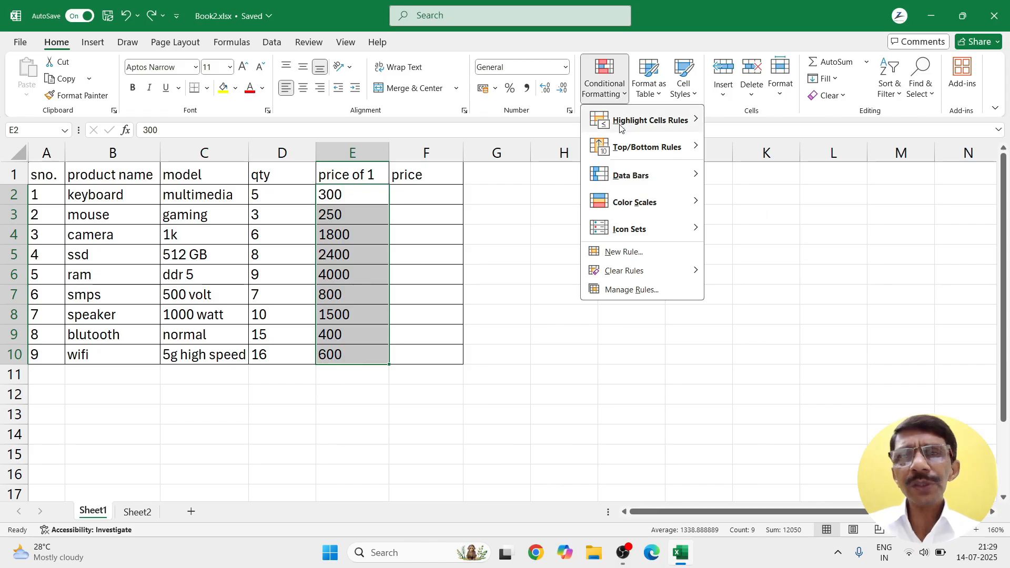
{"action": "mouse_move", "coordinate": [622, 128]}
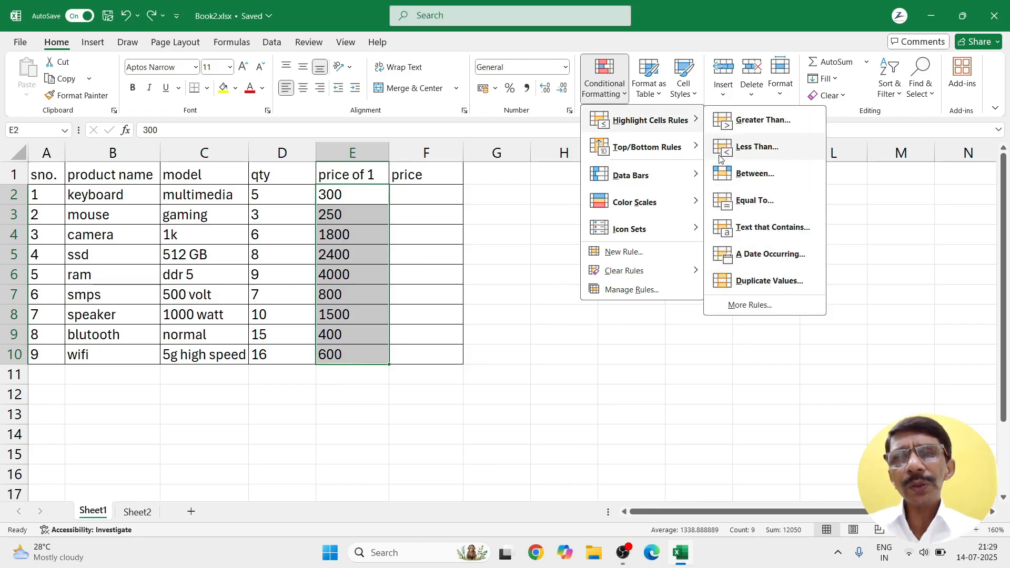
{"action": "left_click", "coordinate": [720, 183]}
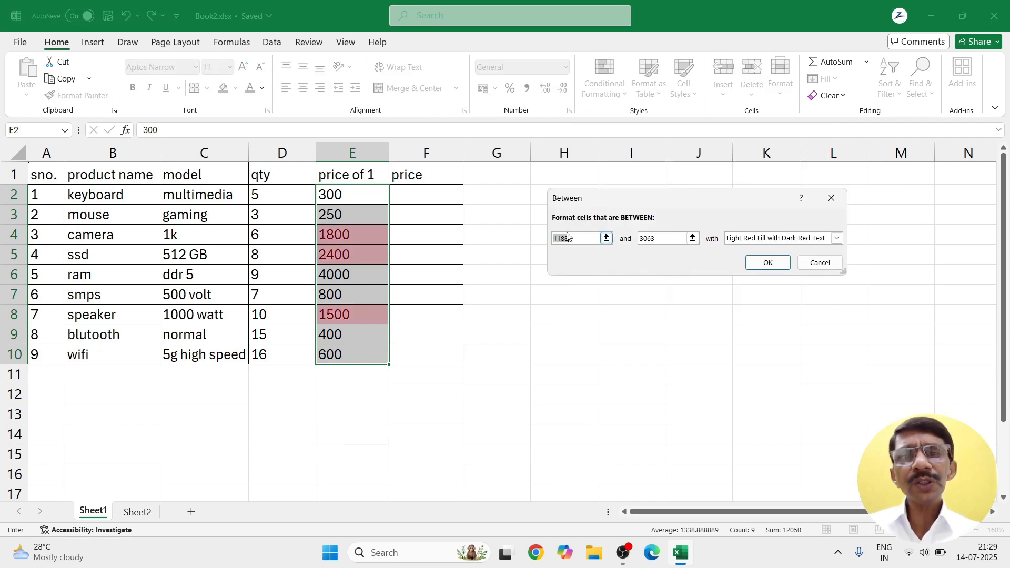
{"action": "left_click", "coordinate": [823, 264]}
Step: Preview an Equal To highlight rule for prices of 2400, then cancel it
{"action": "left_click", "coordinate": [623, 93]}
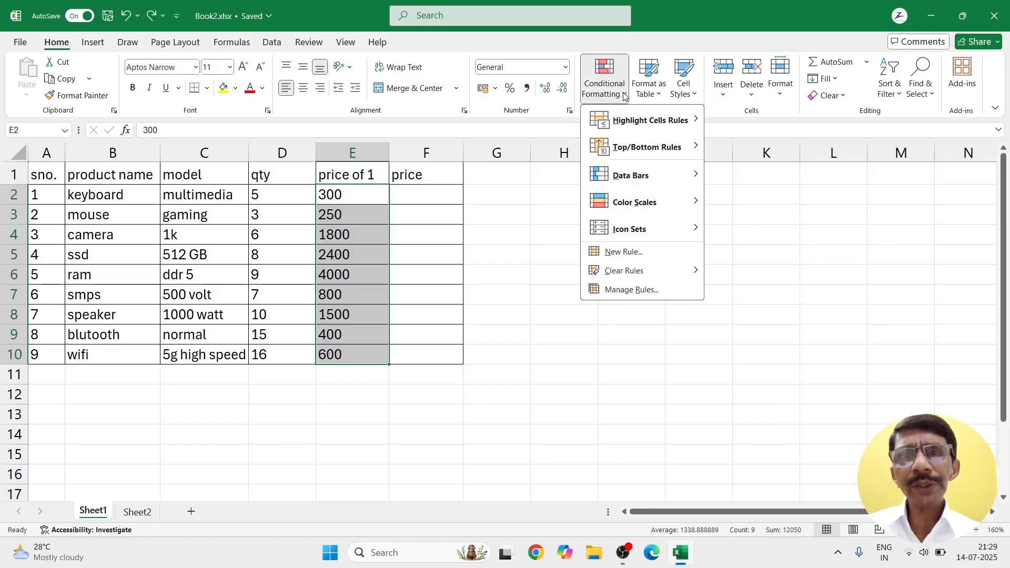
{"action": "mouse_move", "coordinate": [658, 120]}
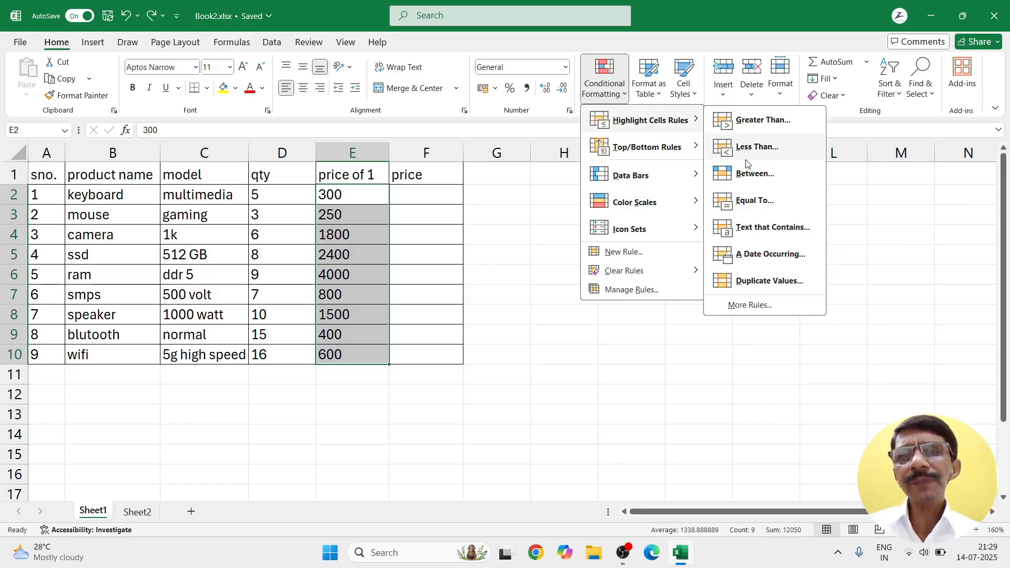
{"action": "left_click", "coordinate": [738, 206]}
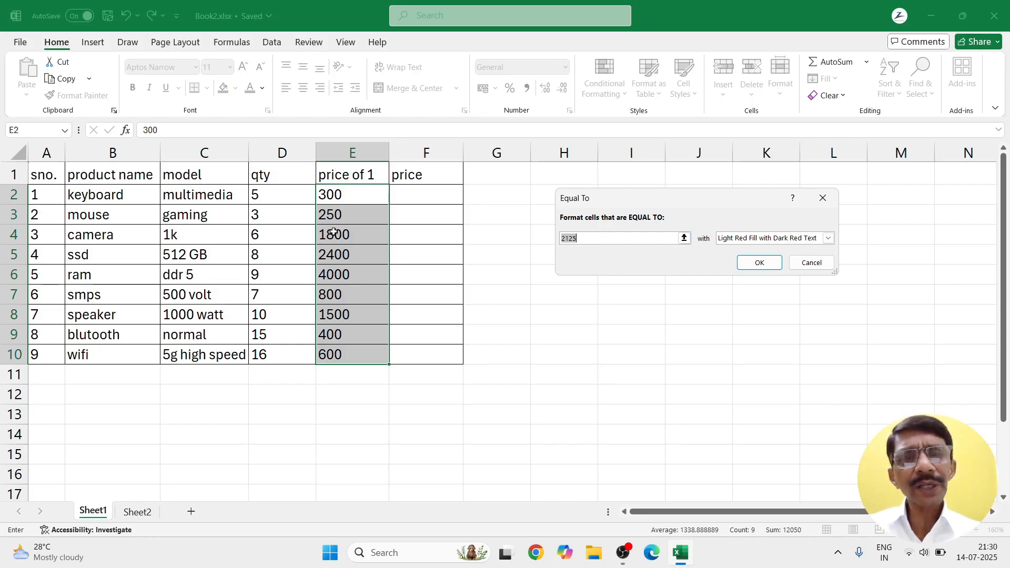
{"action": "left_click_drag", "start_coordinate": [594, 239], "coordinate": [567, 239]}
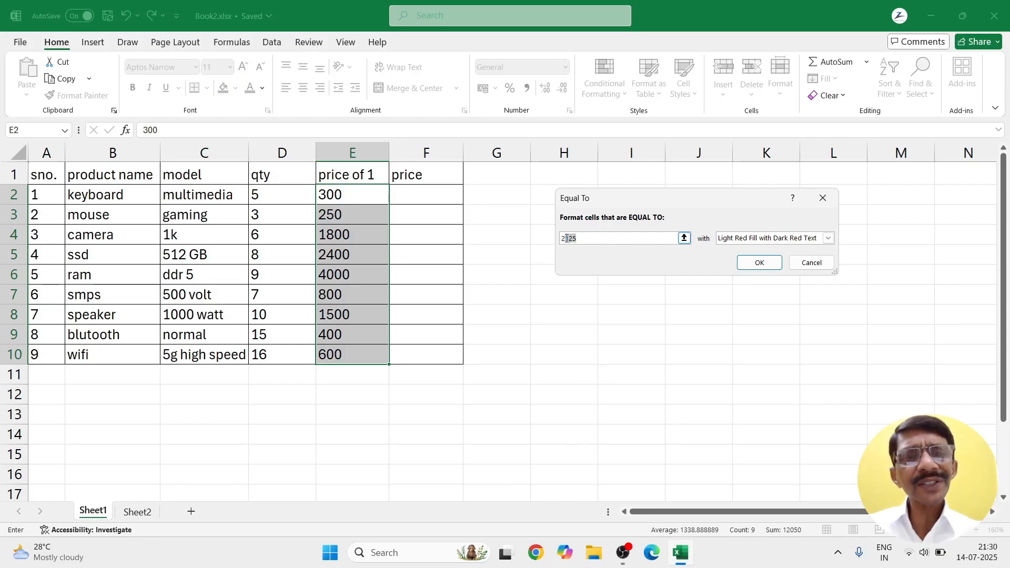
{"action": "type", "text": "2400"}
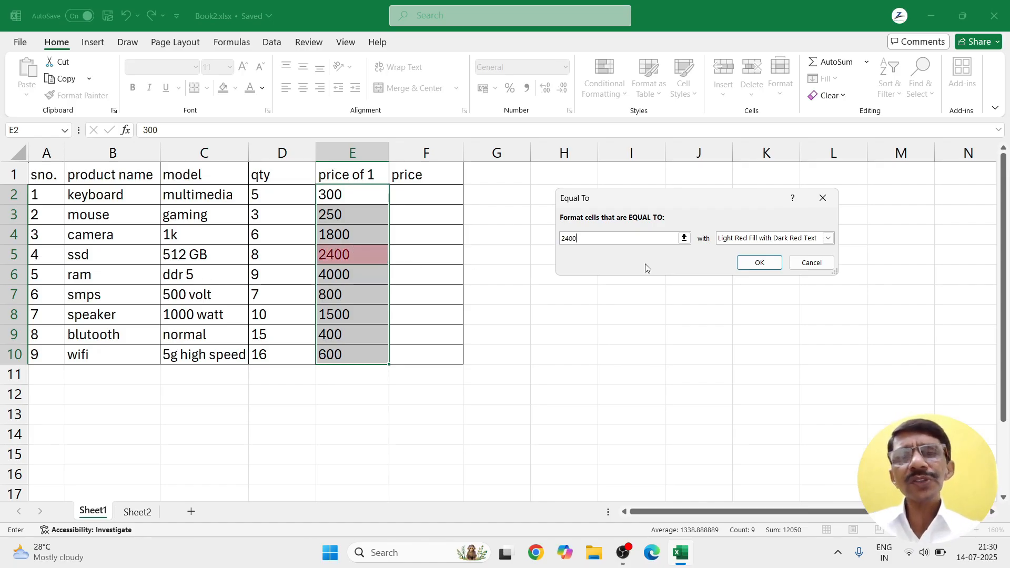
{"action": "left_click", "coordinate": [804, 263]}
Step: Start a Duplicate Values highlight rule for the price of 1 values
{"action": "left_click", "coordinate": [624, 94]}
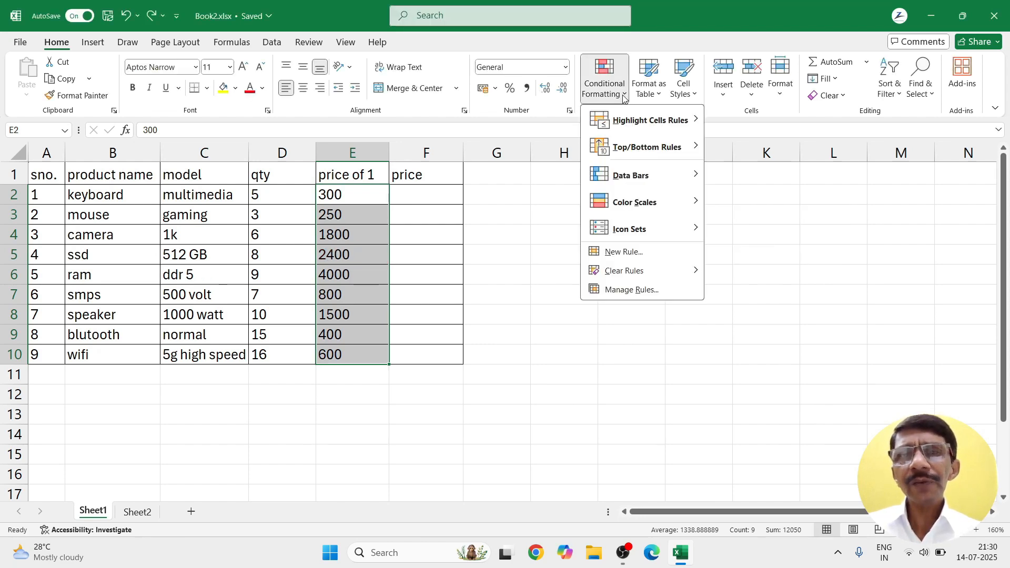
{"action": "mouse_move", "coordinate": [651, 121]}
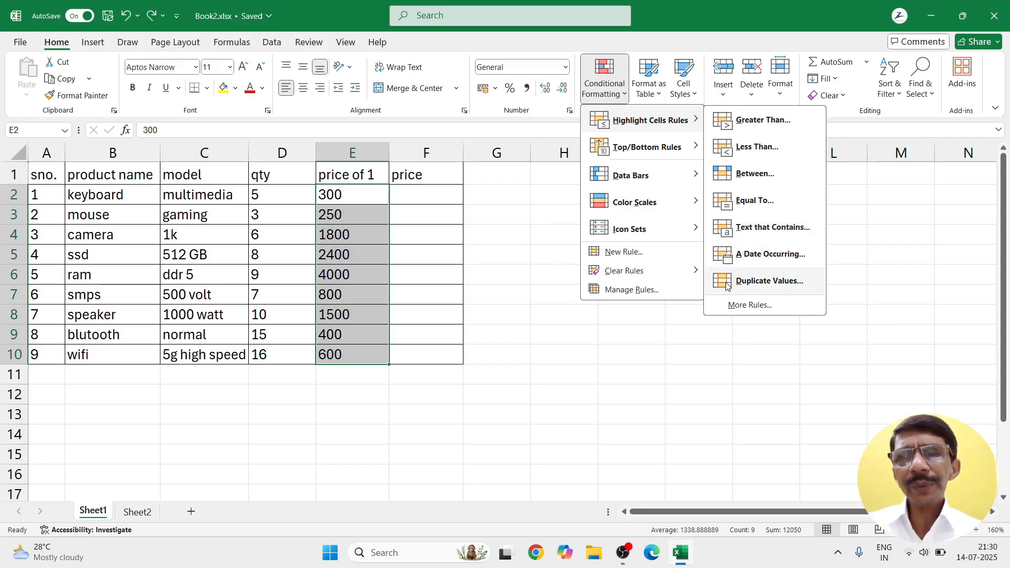
{"action": "left_click", "coordinate": [768, 281]}
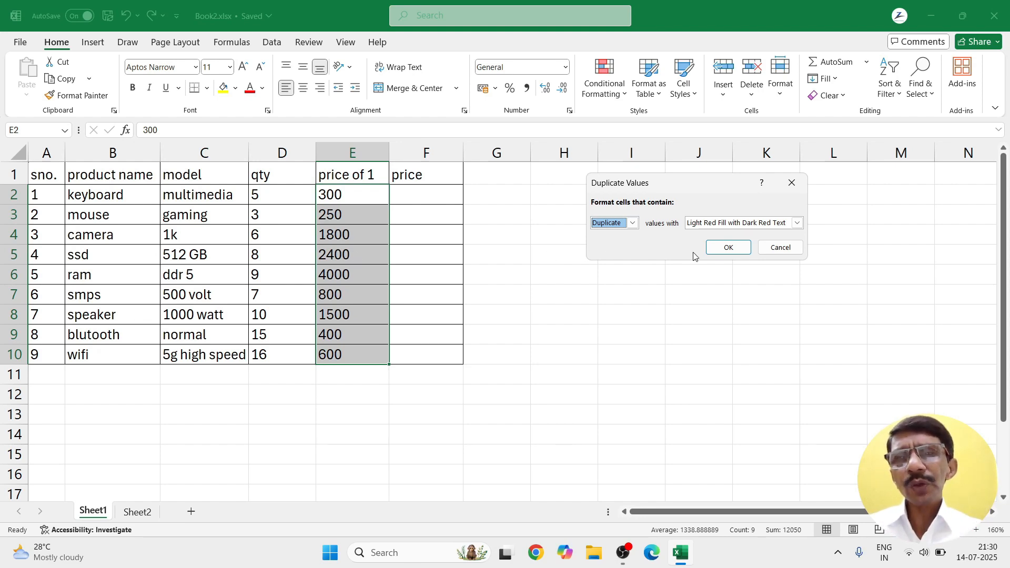
Step: Cancel the duplicate rule, change E5's price to 300, and reselect E2:E10 for highlighting
{"action": "left_click", "coordinate": [782, 248]}
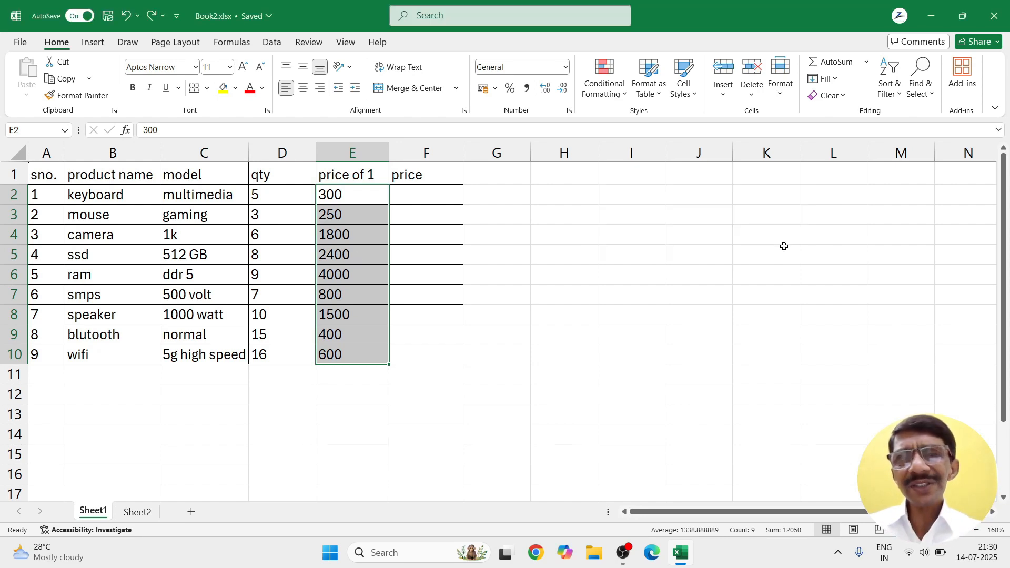
{"action": "left_click", "coordinate": [332, 255]}
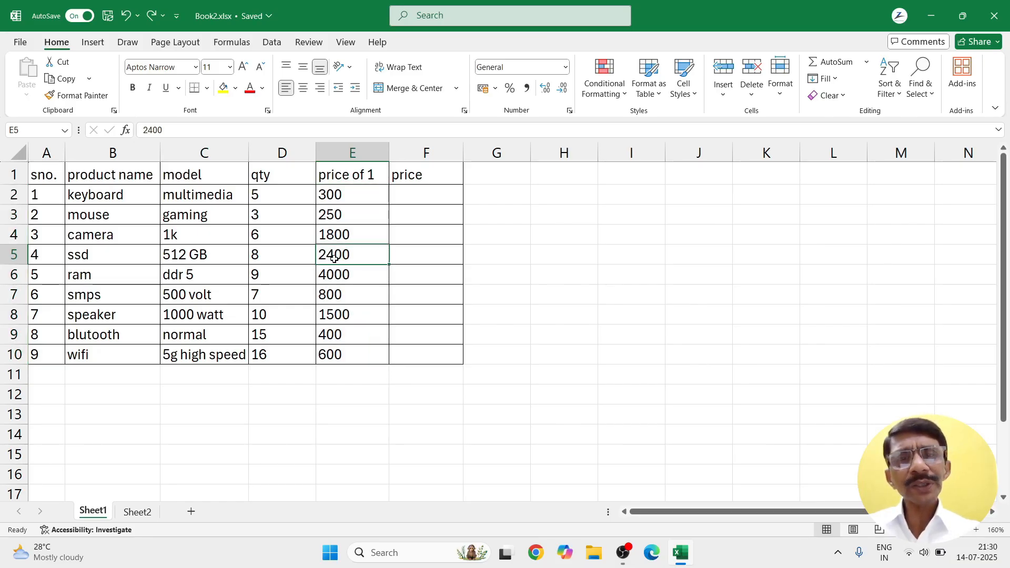
{"action": "type", "text": "300"}
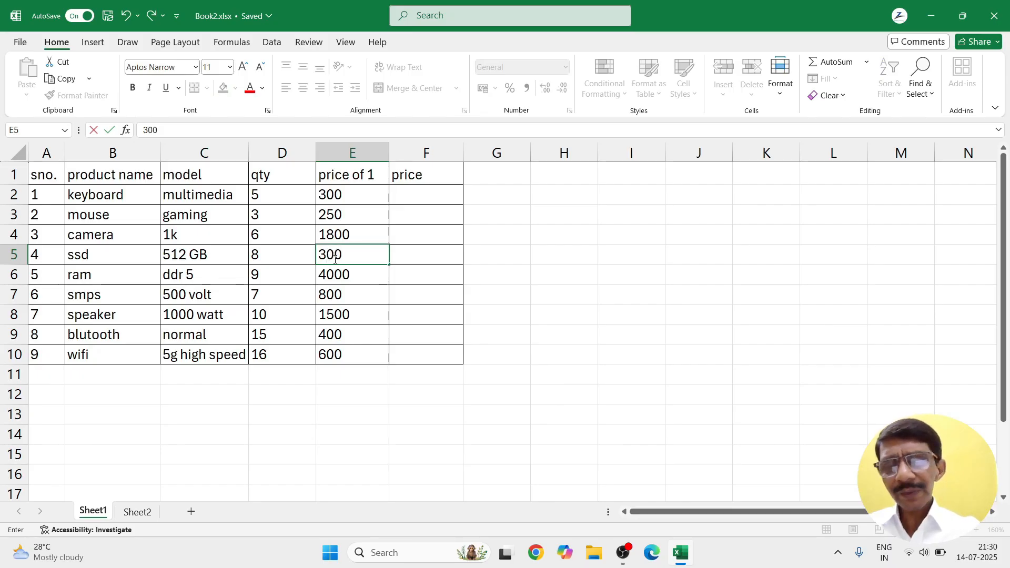
{"action": "key", "text": "Return"}
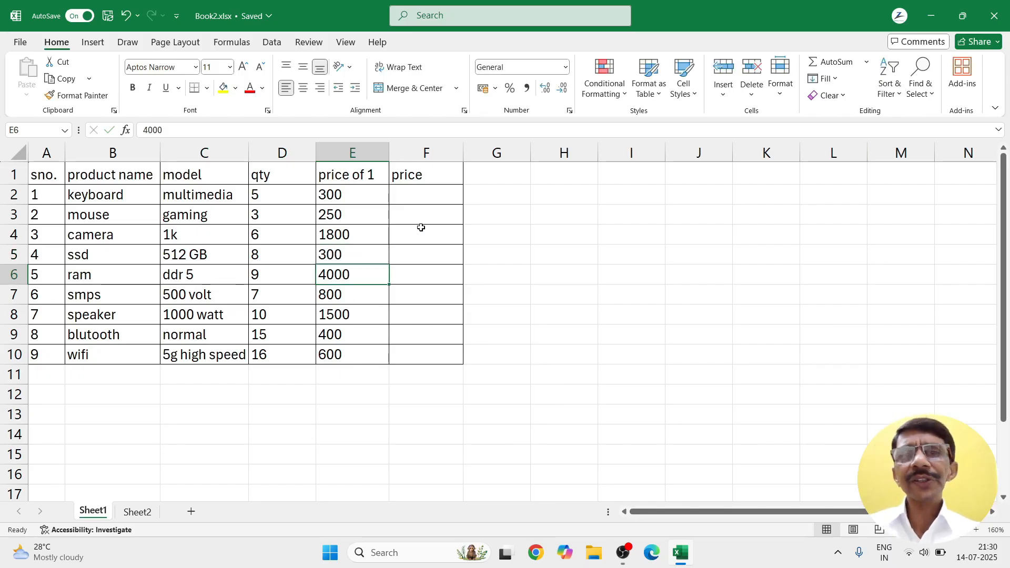
{"action": "left_click_drag", "start_coordinate": [358, 196], "coordinate": [345, 355]}
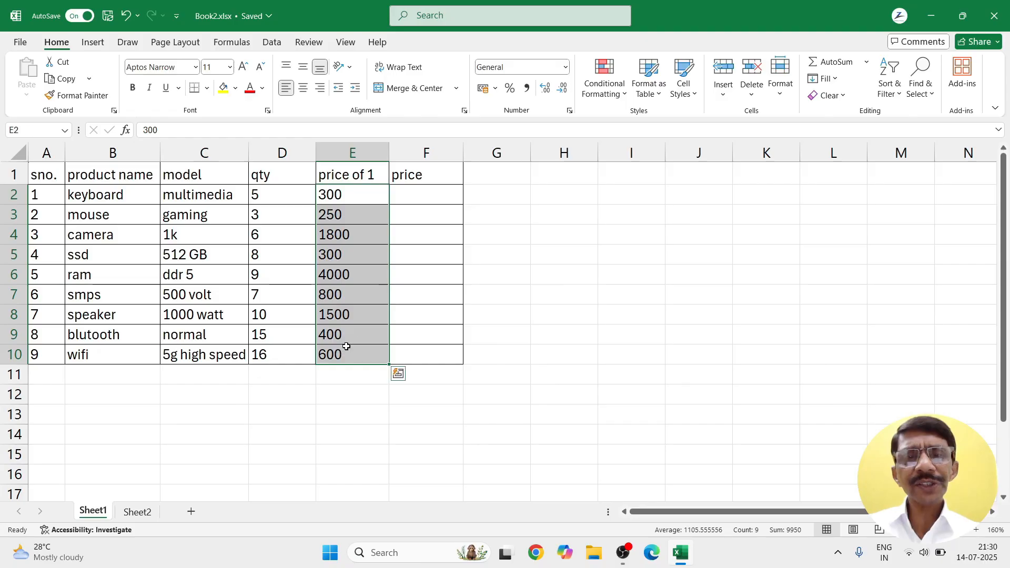
{"action": "left_click", "coordinate": [619, 101]}
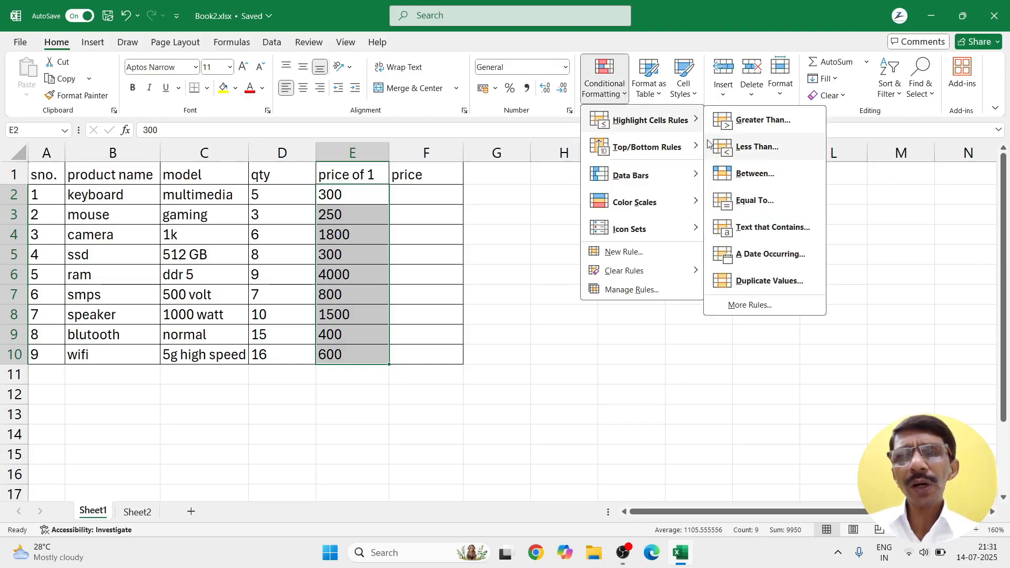
{"action": "left_click", "coordinate": [717, 281]}
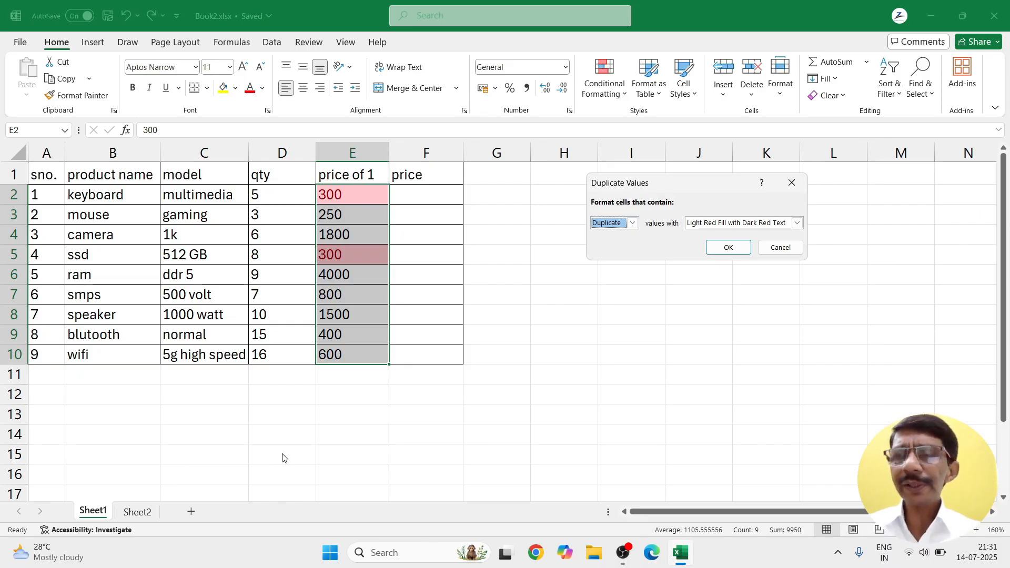
{"action": "left_click", "coordinate": [774, 249]}
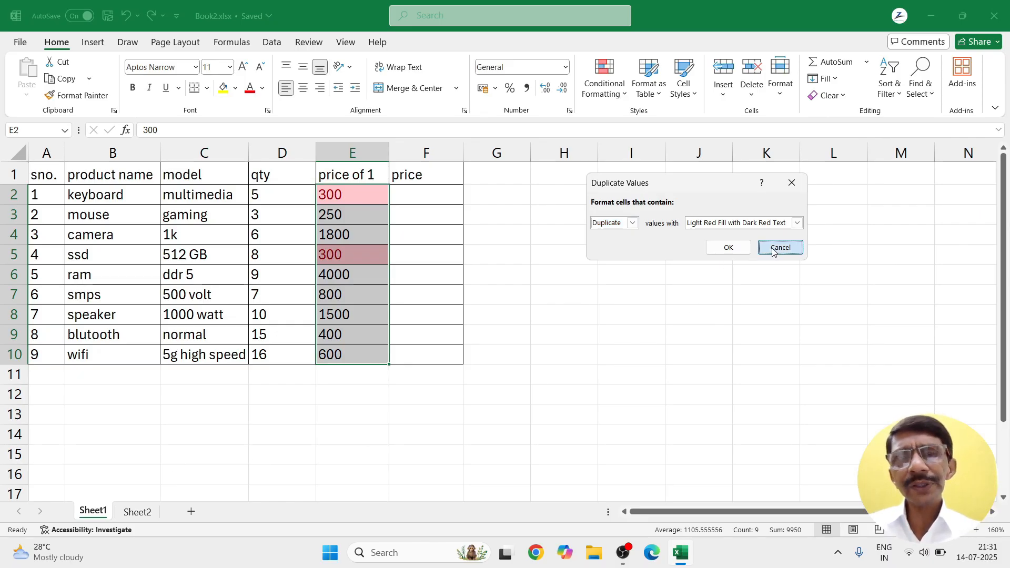
{"action": "left_click", "coordinate": [327, 255]}
{"action": "type", "text": "2400"}
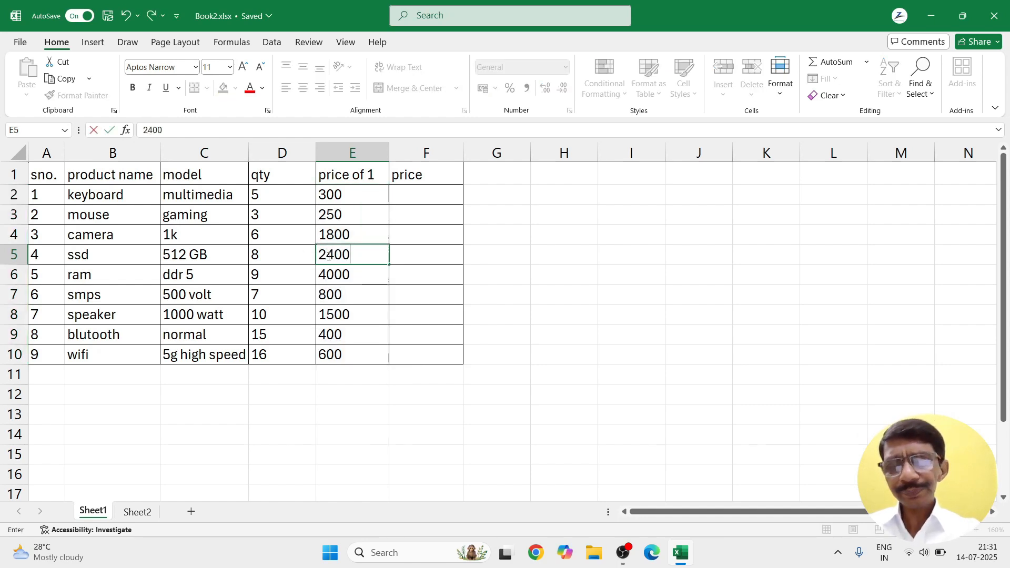
{"action": "key", "text": "Return"}
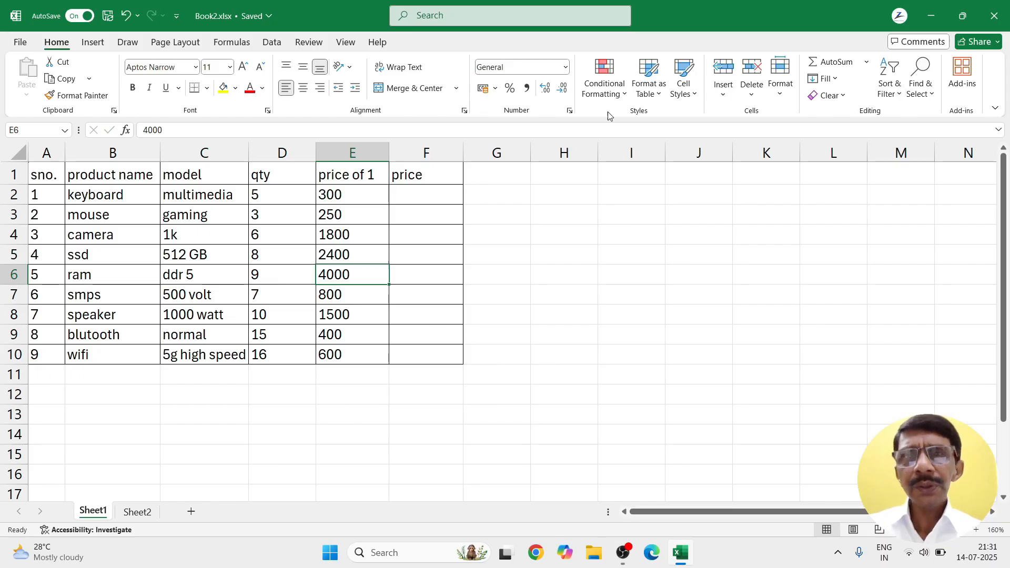
{"action": "left_click", "coordinate": [623, 93]}
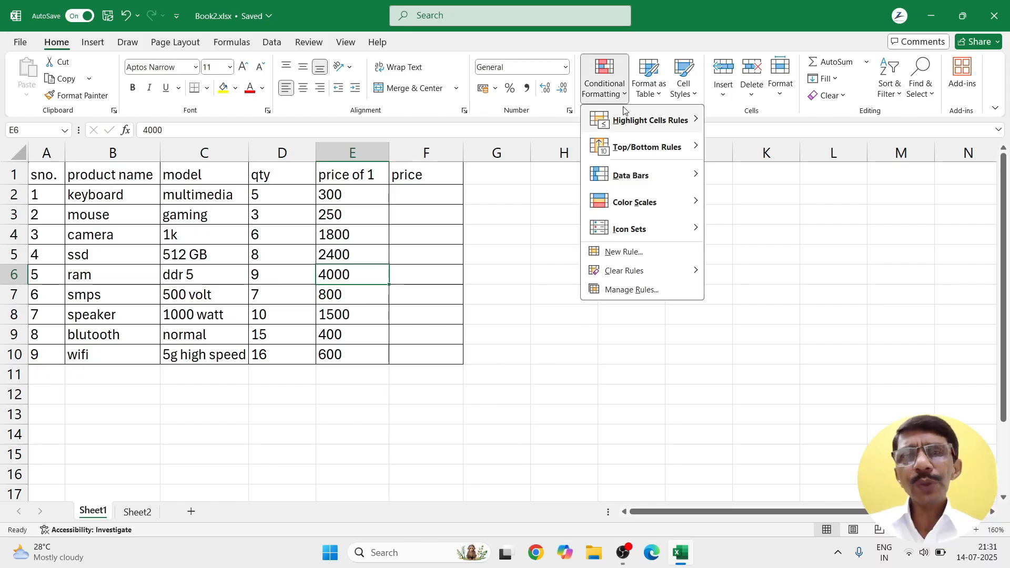
{"action": "mouse_move", "coordinate": [619, 124]}
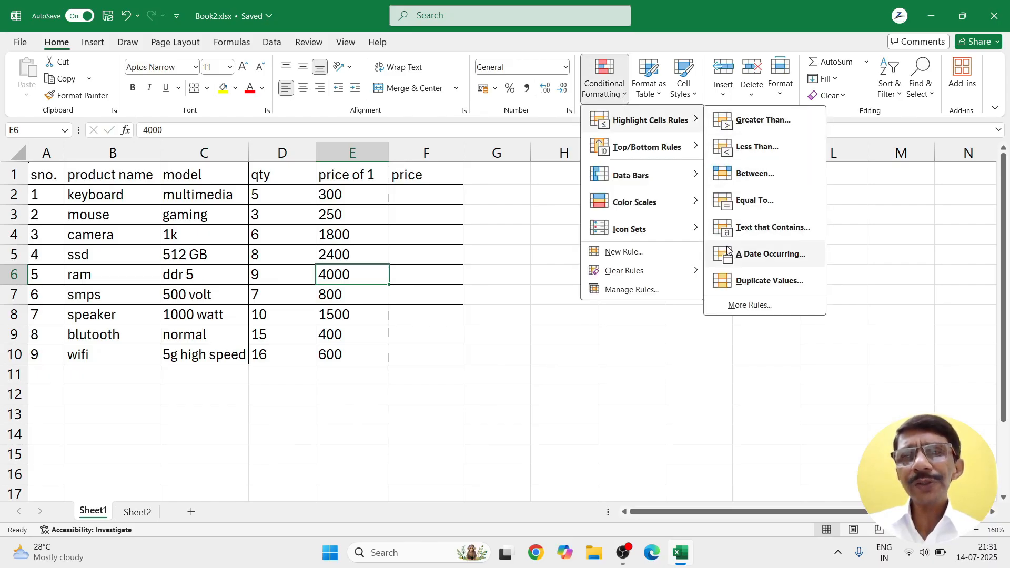
{"action": "left_click", "coordinate": [502, 375]}
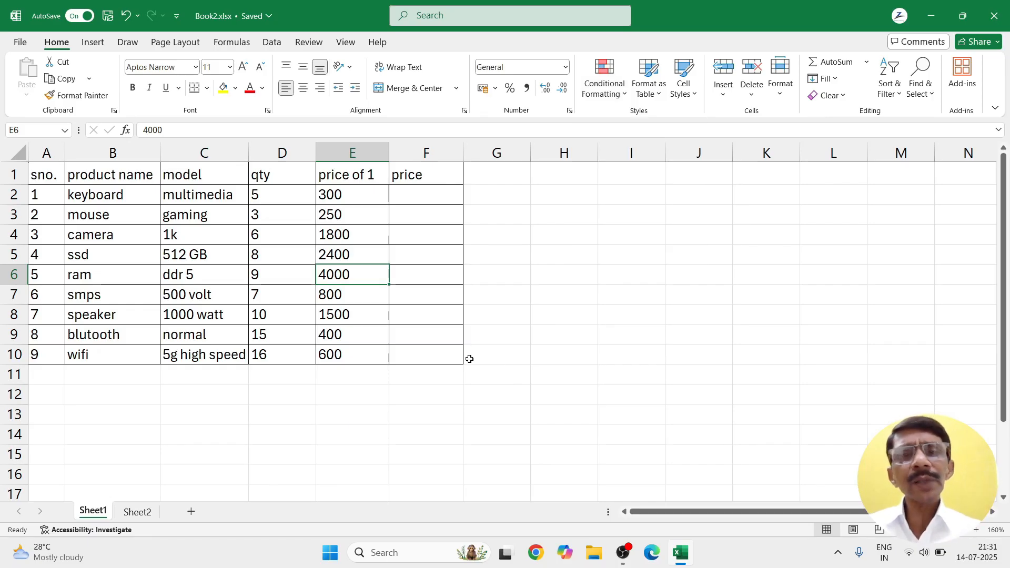
Step: Enter 07-07-25 in F2, widen column F, and fill dates down to F10
{"action": "left_click", "coordinate": [411, 195]}
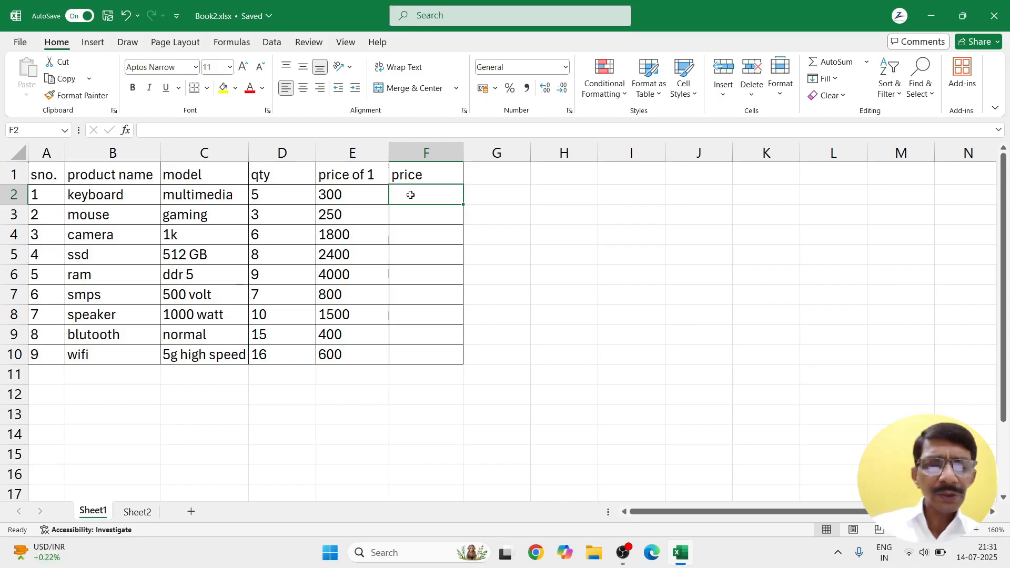
{"action": "type", "text": "07-"}
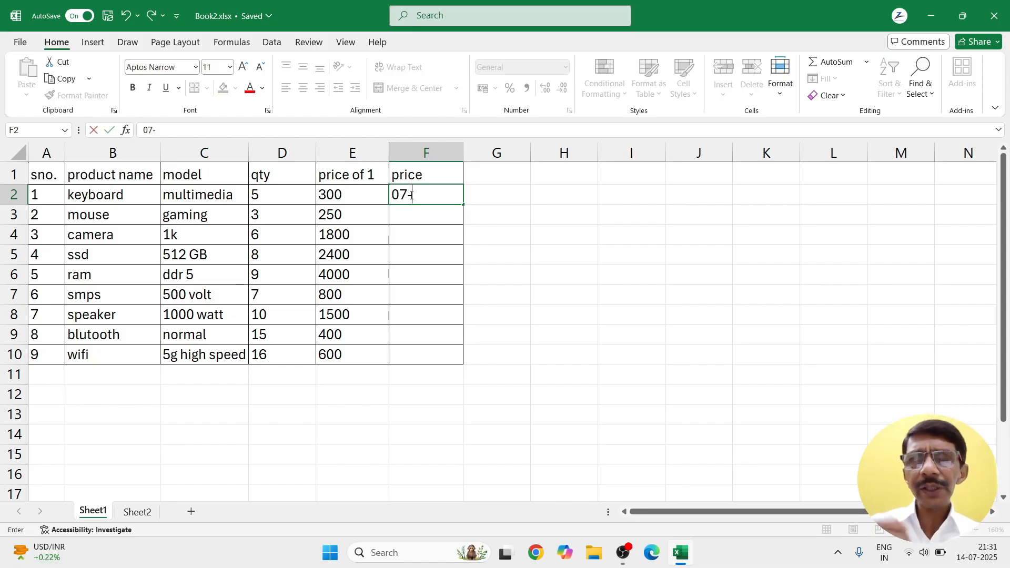
{"action": "type", "text": "07-"}
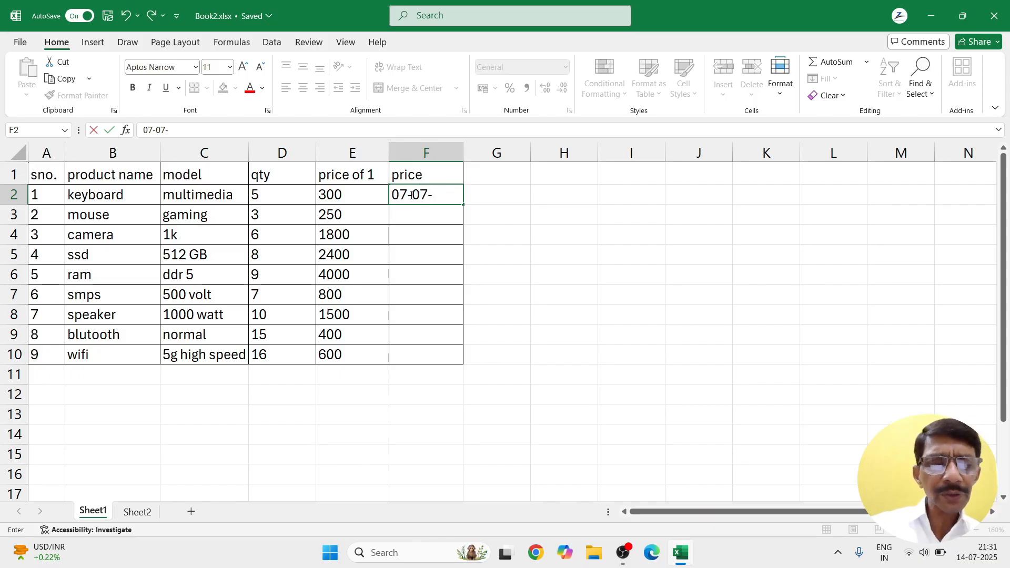
{"action": "type", "text": "25"}
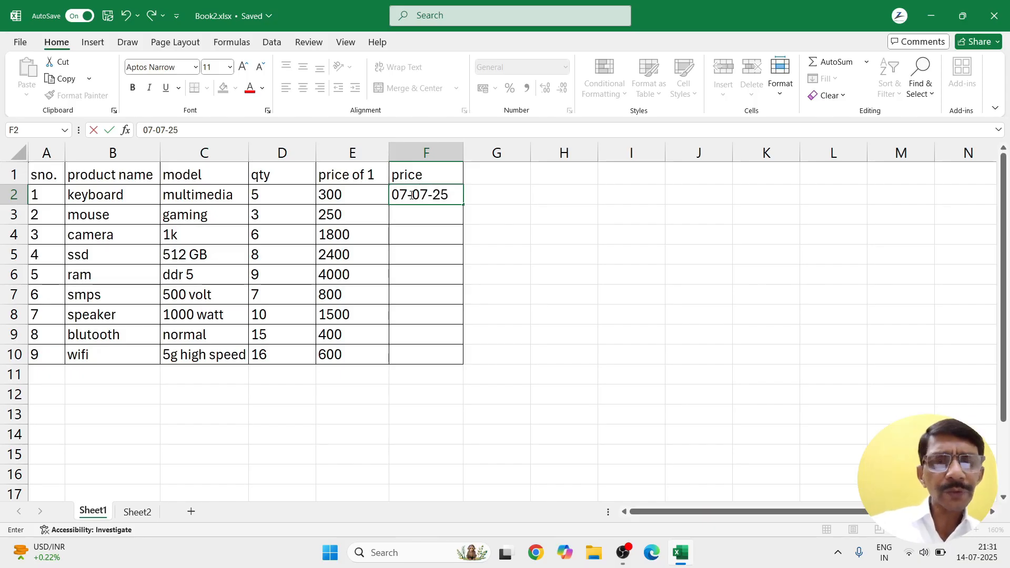
{"action": "key", "text": "Return"}
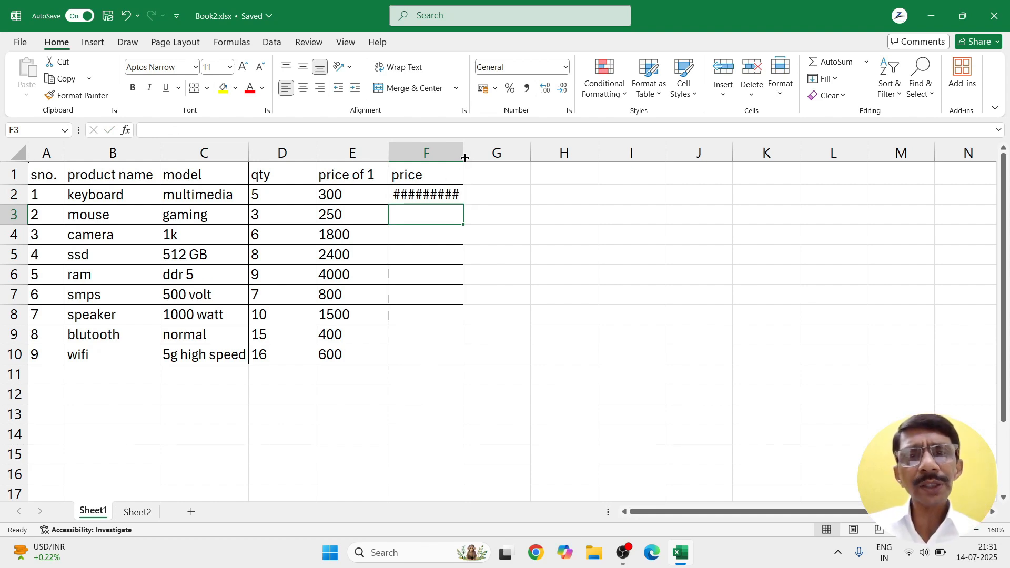
{"action": "left_click_drag", "start_coordinate": [465, 158], "coordinate": [493, 158]}
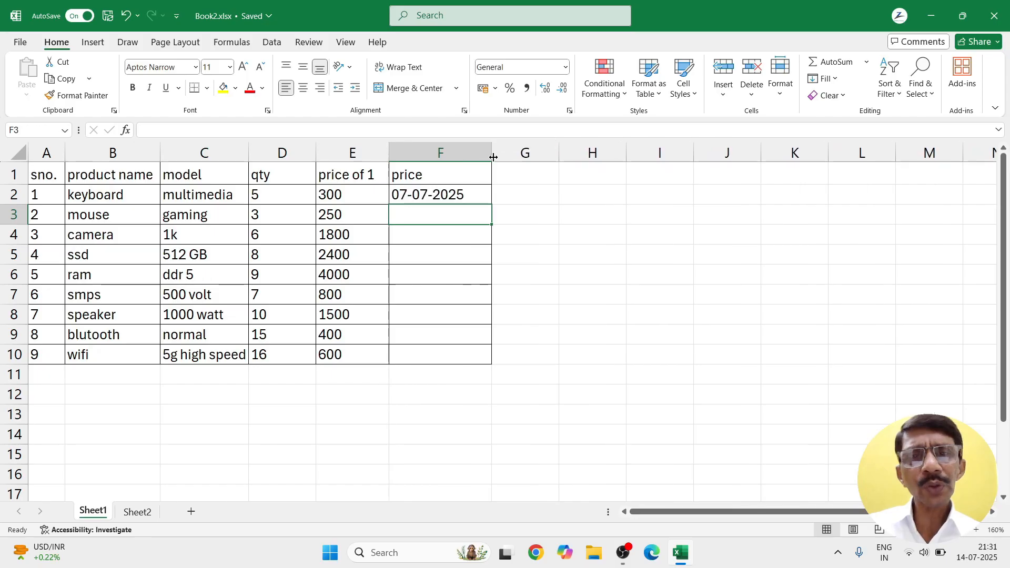
{"action": "left_click", "coordinate": [478, 195]}
{"action": "left_click_drag", "start_coordinate": [492, 209], "coordinate": [490, 366]}
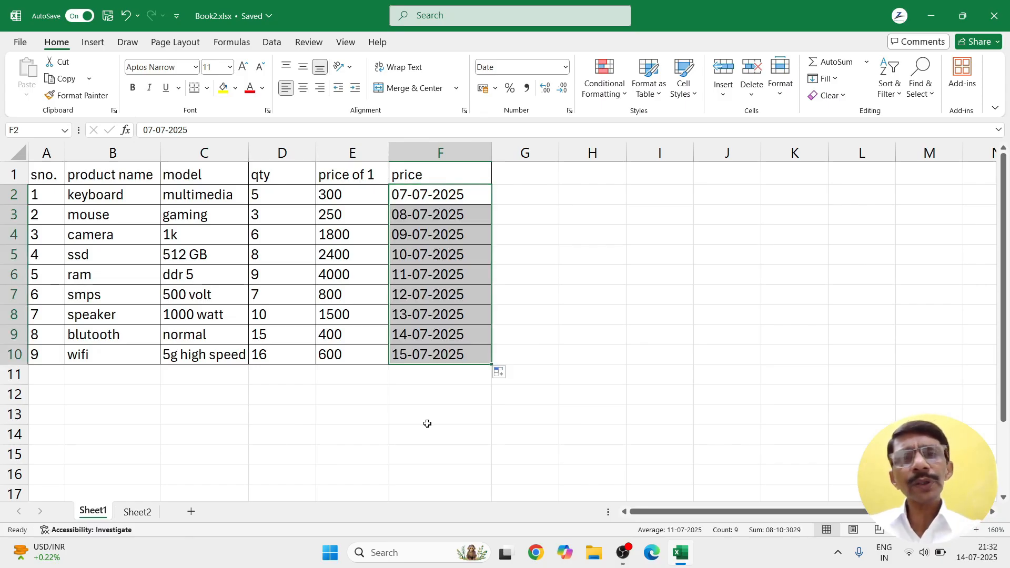
{"action": "left_click", "coordinate": [560, 295]}
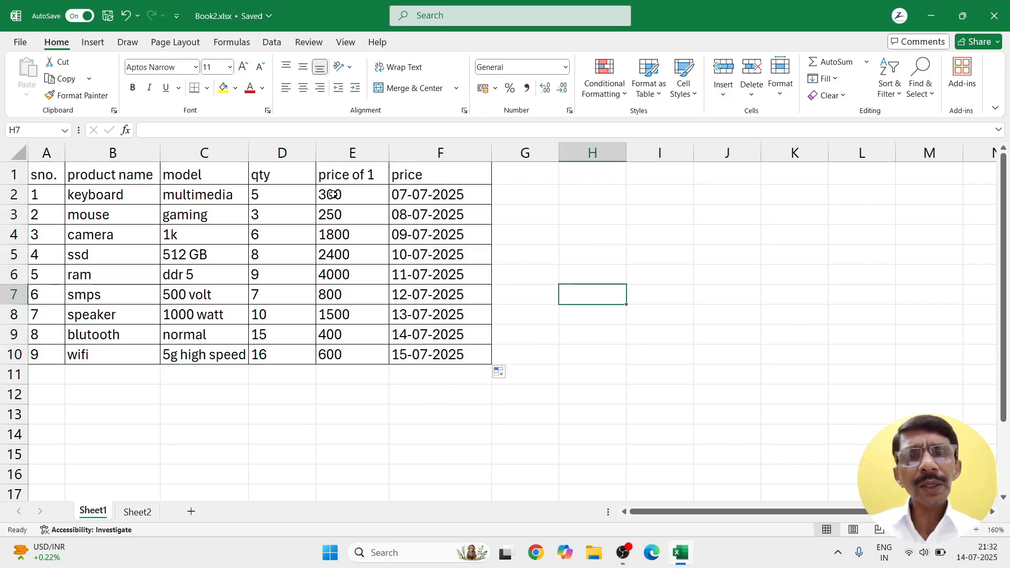
{"action": "left_click_drag", "start_coordinate": [257, 194], "coordinate": [364, 356]}
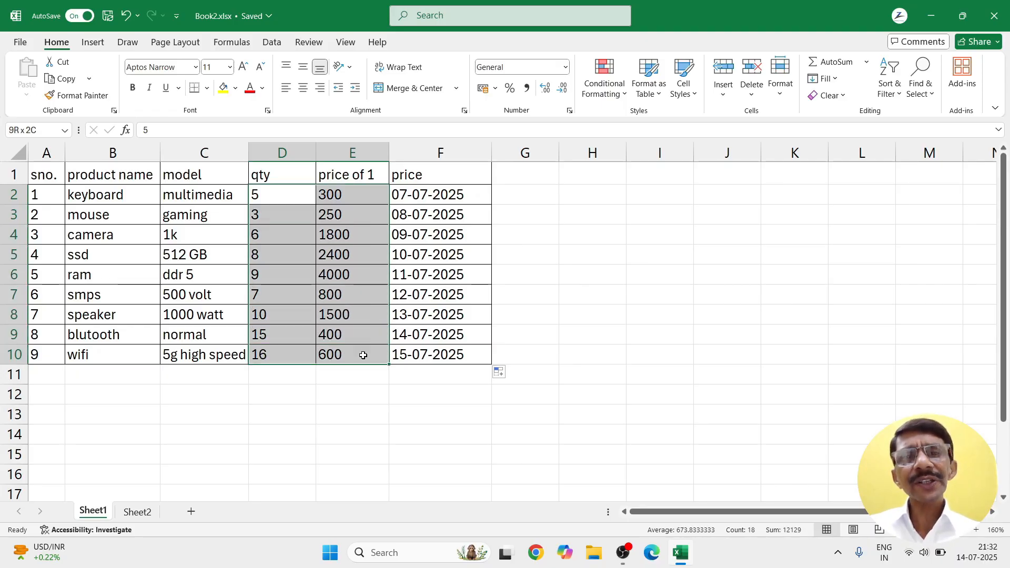
{"action": "left_click_drag", "start_coordinate": [363, 355], "coordinate": [368, 341]}
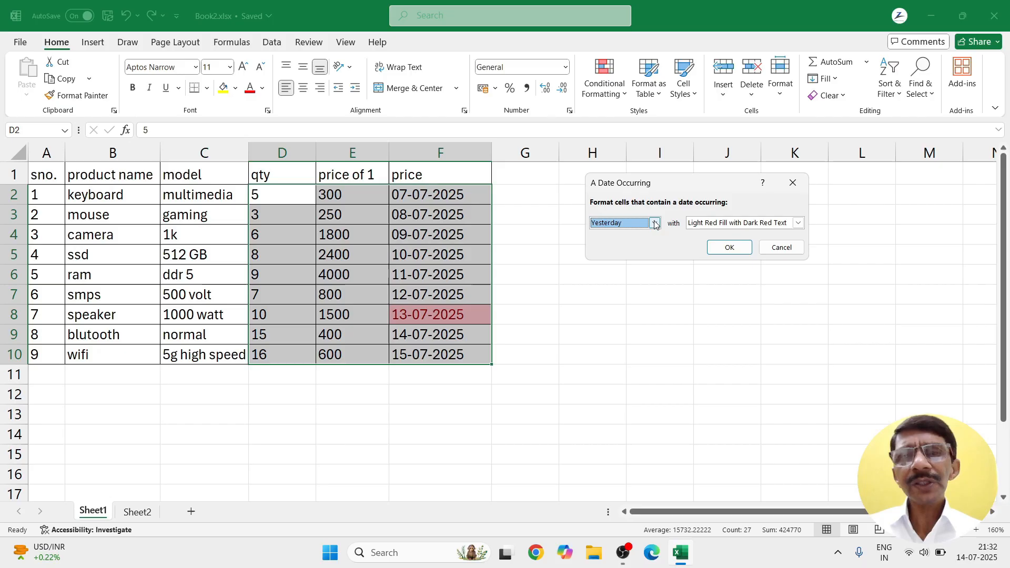
{"action": "left_click", "coordinate": [654, 223]}
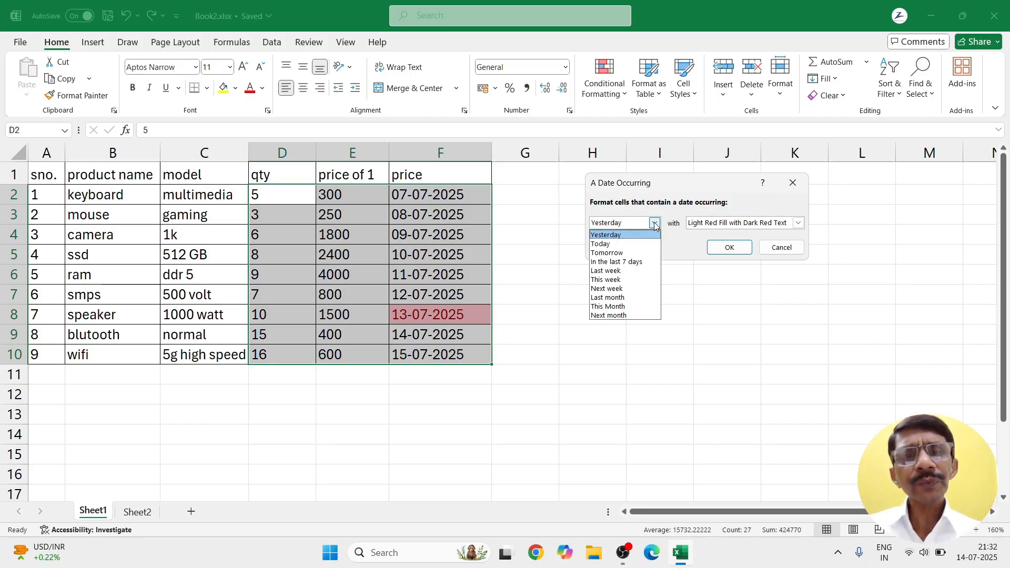
{"action": "left_click", "coordinate": [604, 244]}
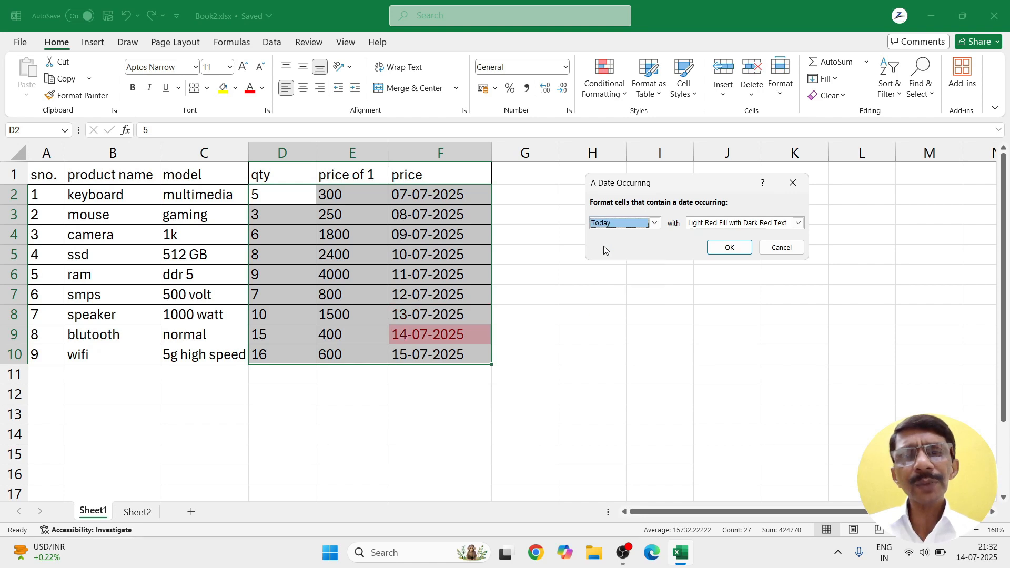
{"action": "left_click", "coordinate": [655, 225]}
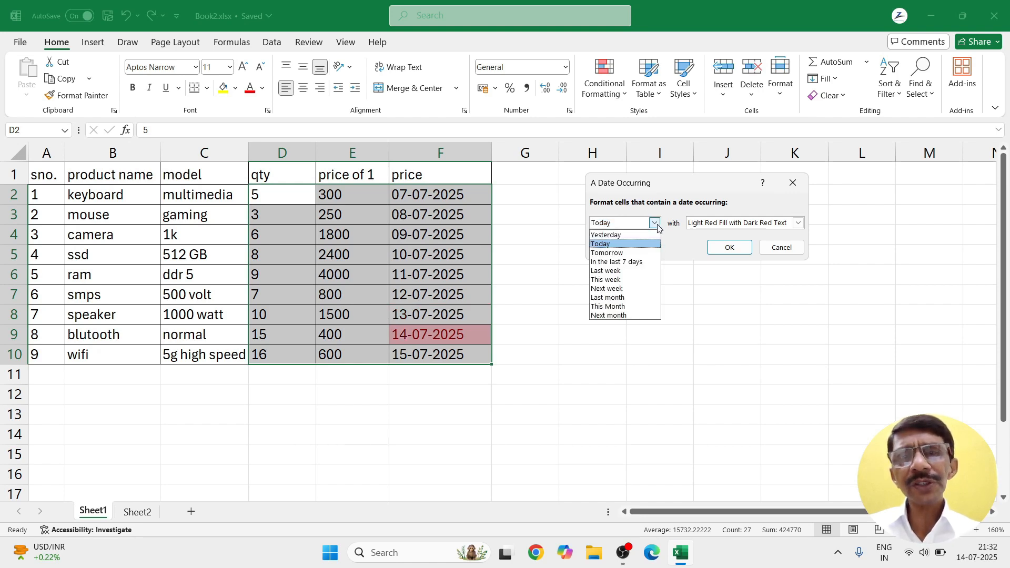
{"action": "left_click", "coordinate": [612, 297]}
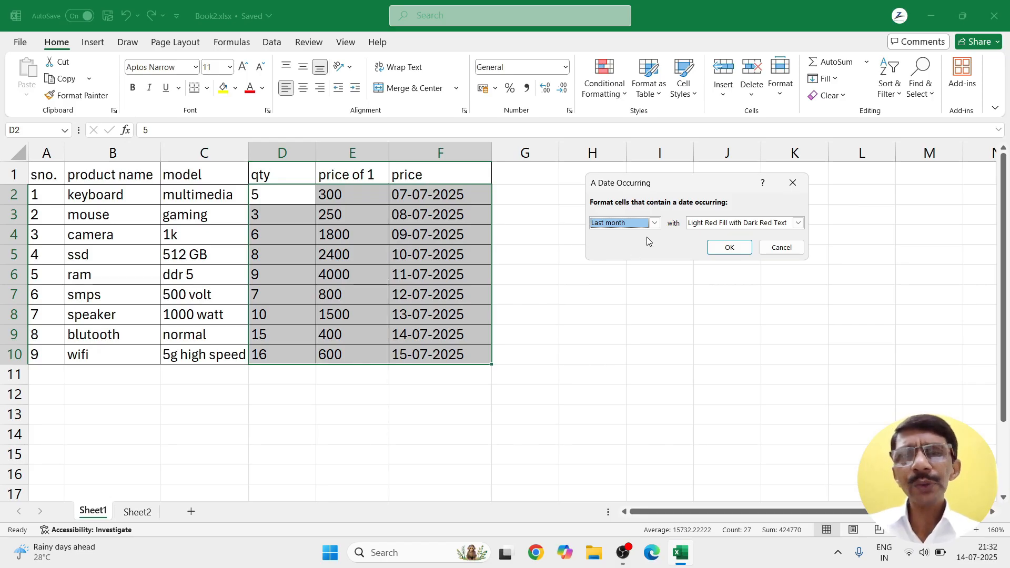
{"action": "left_click", "coordinate": [654, 222]}
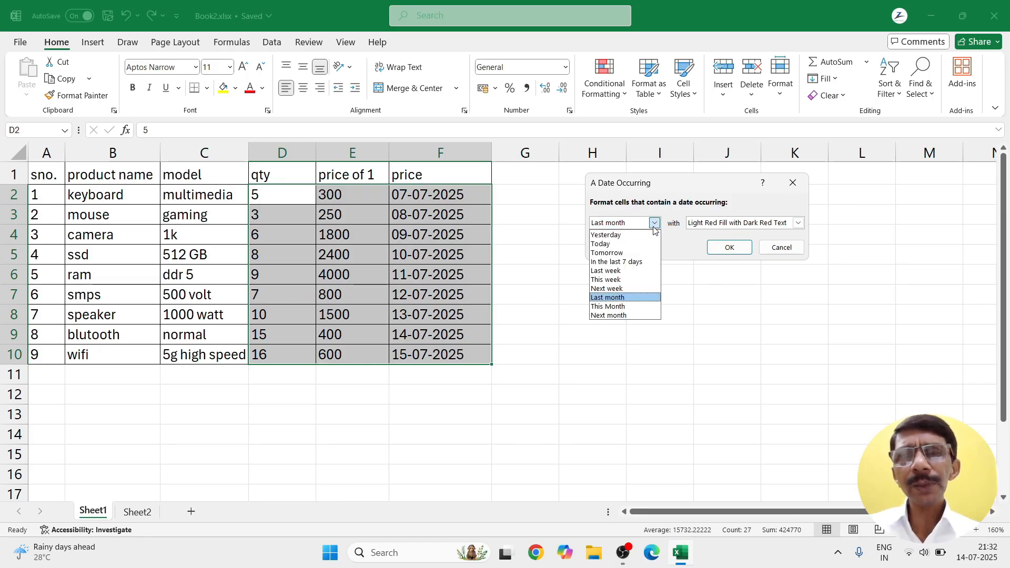
{"action": "left_click", "coordinate": [602, 315]}
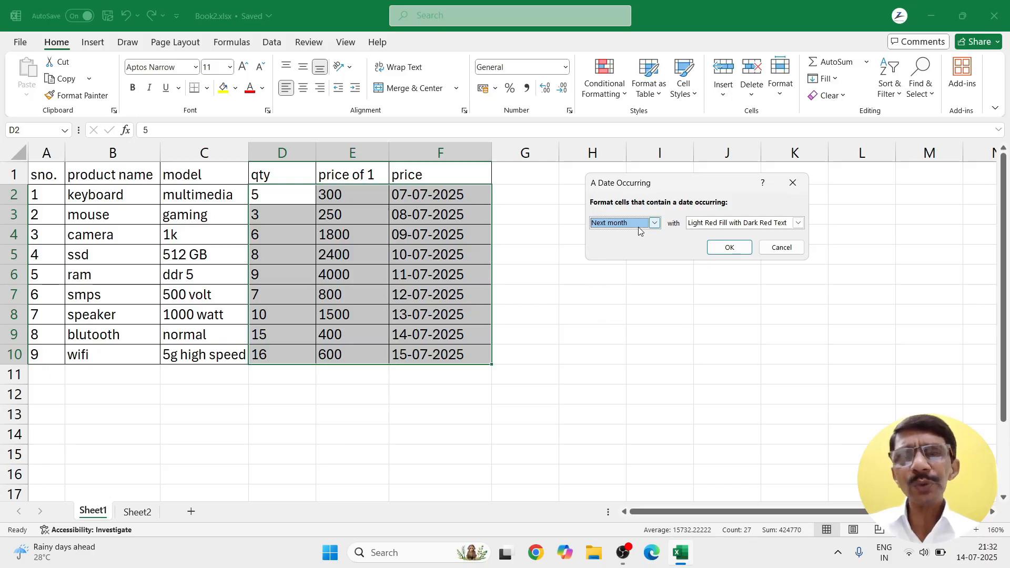
{"action": "left_click", "coordinate": [654, 223]}
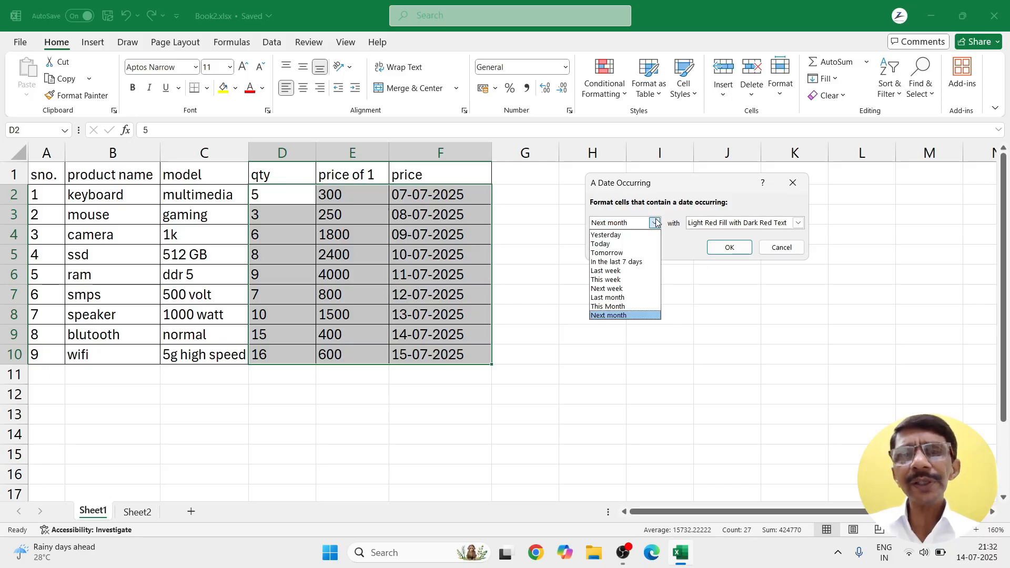
{"action": "left_click", "coordinate": [609, 307]}
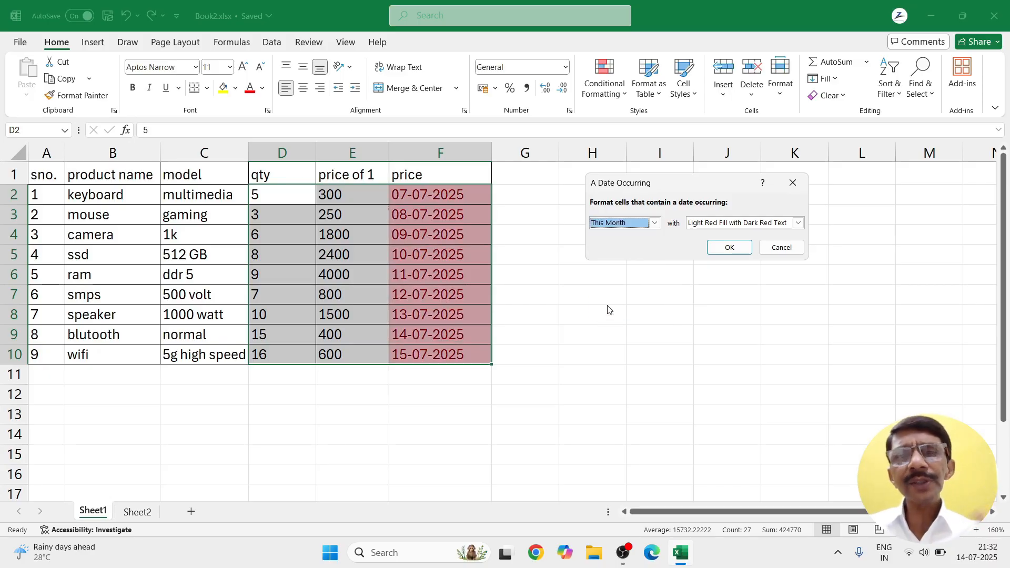
{"action": "left_click", "coordinate": [782, 248]}
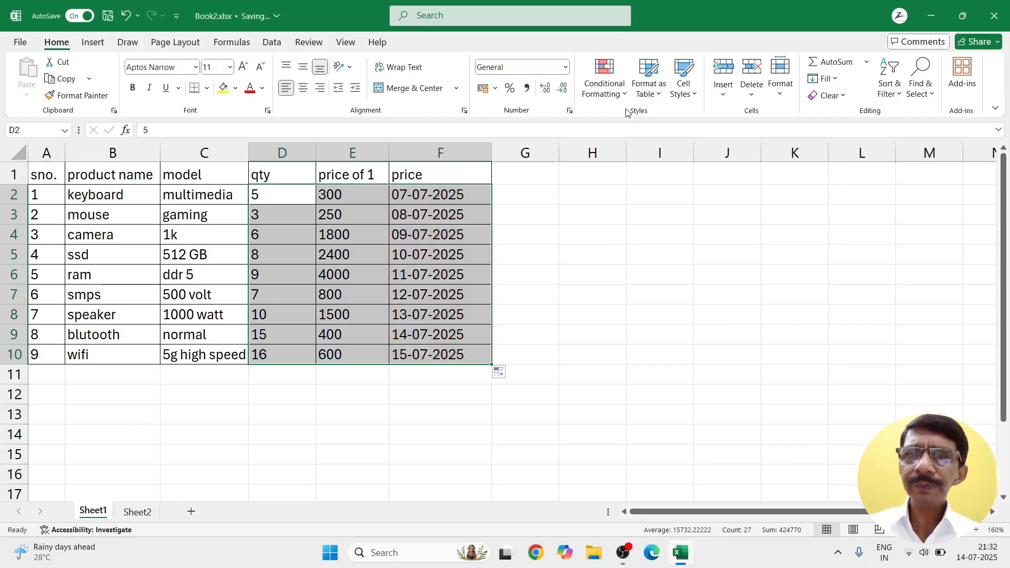
Step: Start a Top 10 Items highlight rule and lower the item count to 6
{"action": "left_click", "coordinate": [605, 79]}
{"action": "mouse_move", "coordinate": [650, 121]}
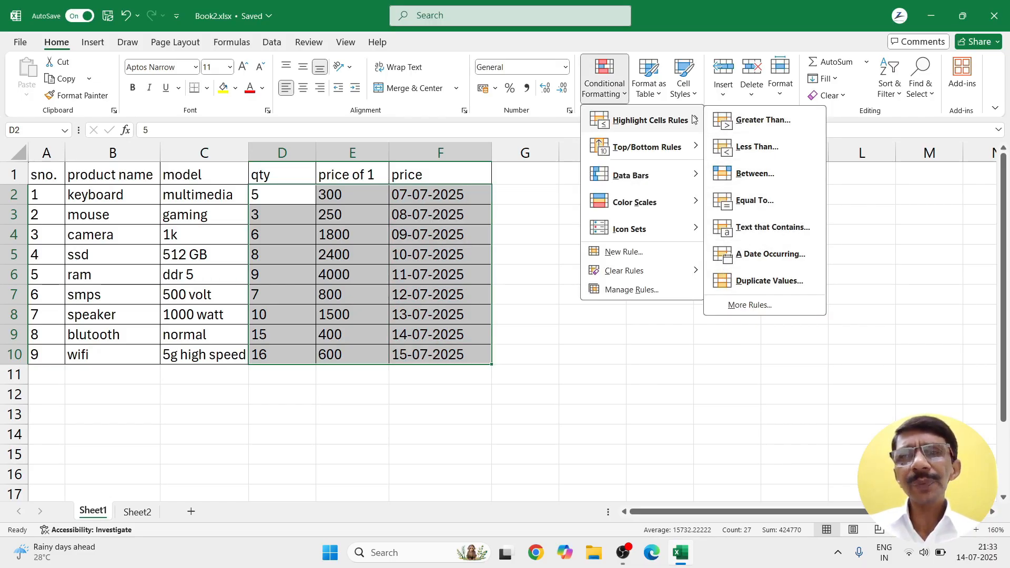
{"action": "mouse_move", "coordinate": [684, 148]}
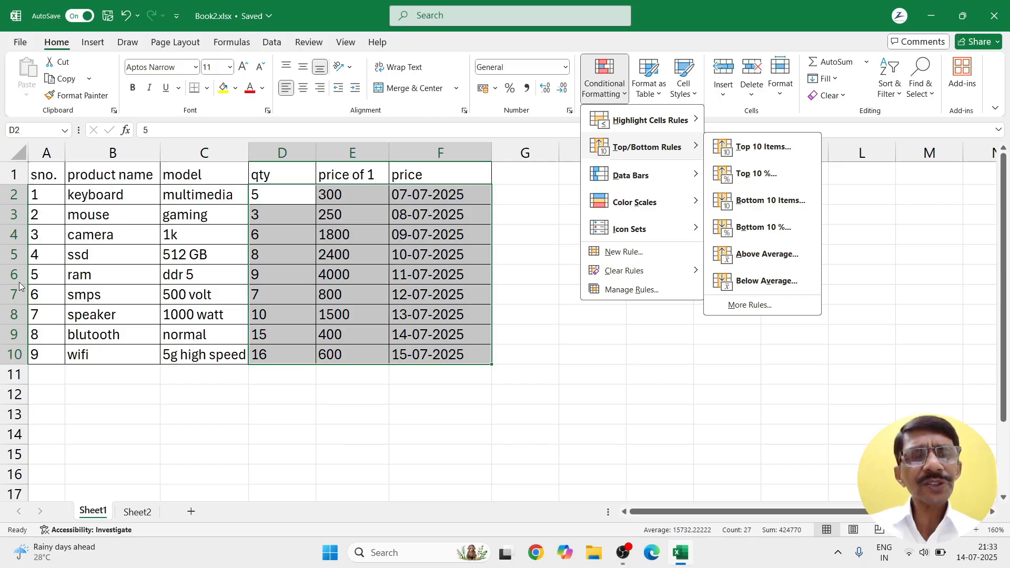
{"action": "left_click", "coordinate": [763, 150]}
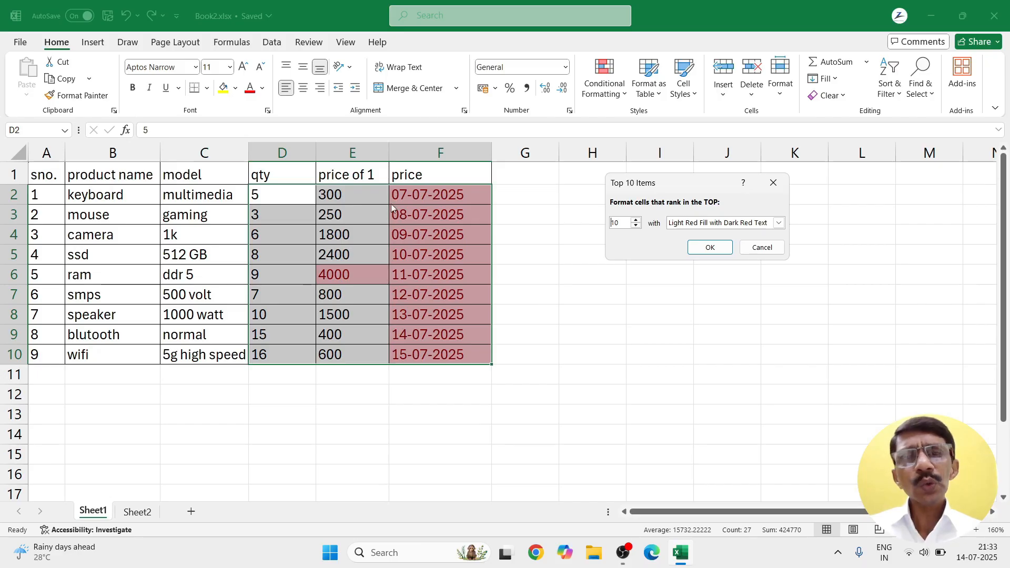
{"action": "left_click", "coordinate": [636, 225]}
{"action": "left_click", "coordinate": [635, 226]}
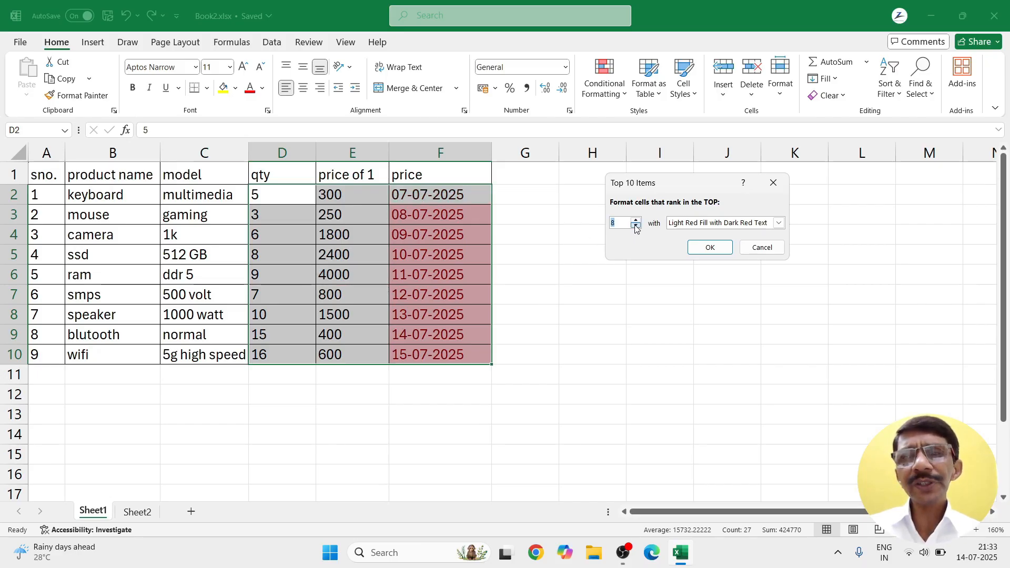
{"action": "left_click", "coordinate": [636, 225]}
{"action": "left_click", "coordinate": [636, 226]}
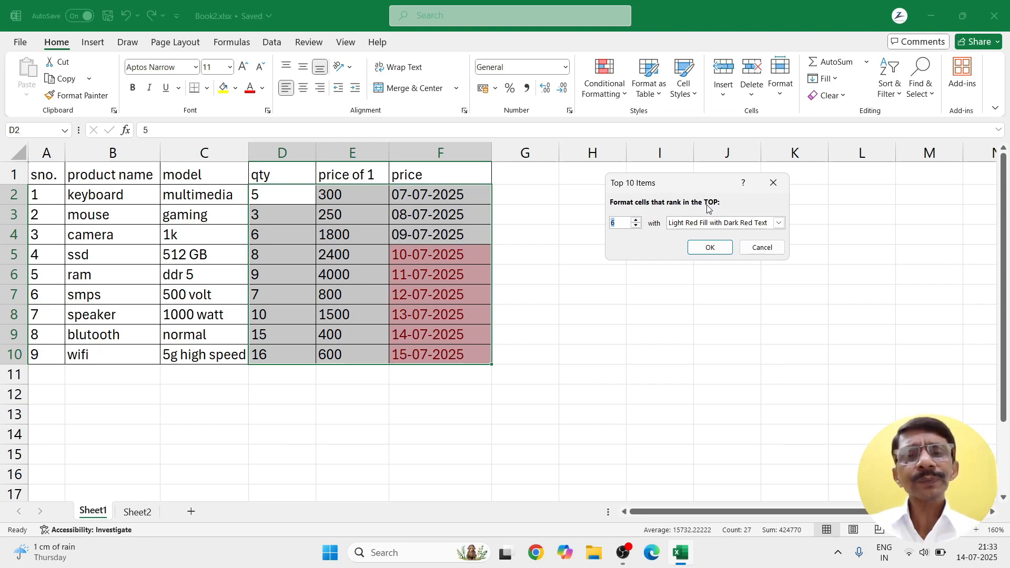
Step: Adjust the top-item count between 9 and 7, then cancel the rule
{"action": "left_click", "coordinate": [636, 221]}
{"action": "left_click", "coordinate": [636, 220]}
{"action": "left_click", "coordinate": [636, 221]}
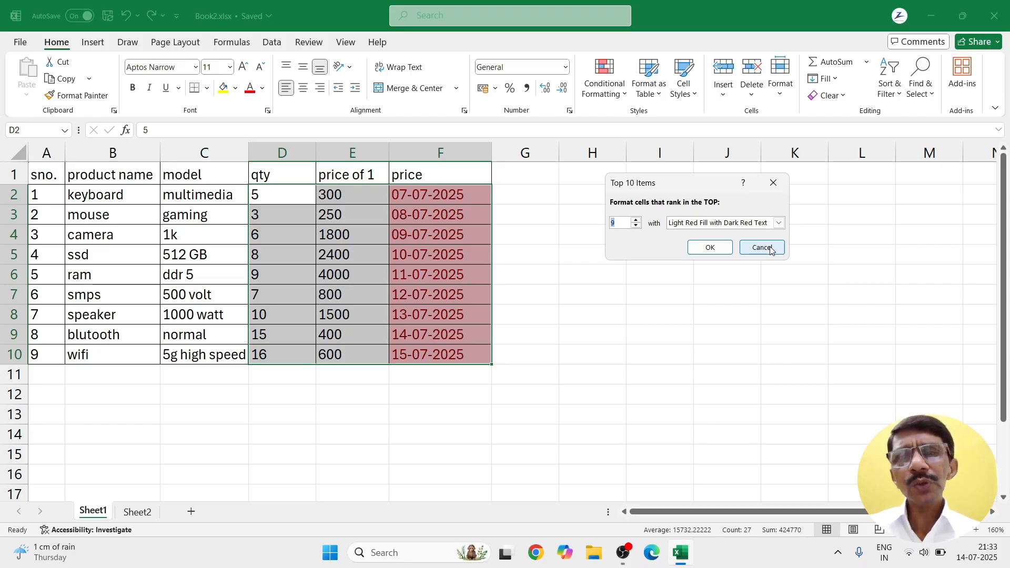
{"action": "left_click", "coordinate": [636, 226]}
{"action": "left_click", "coordinate": [636, 226]}
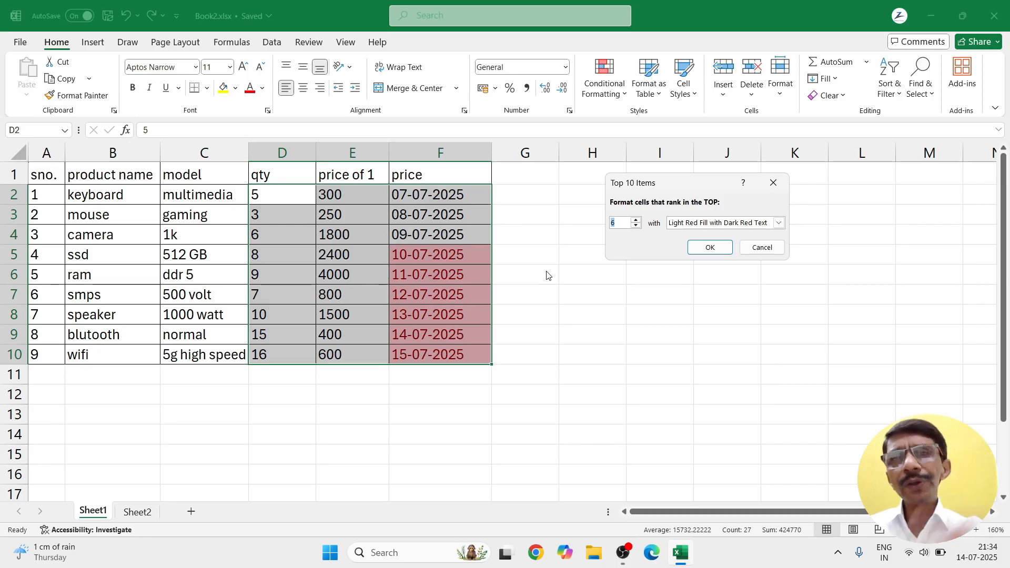
{"action": "left_click", "coordinate": [759, 249]}
{"action": "left_click", "coordinate": [624, 94]}
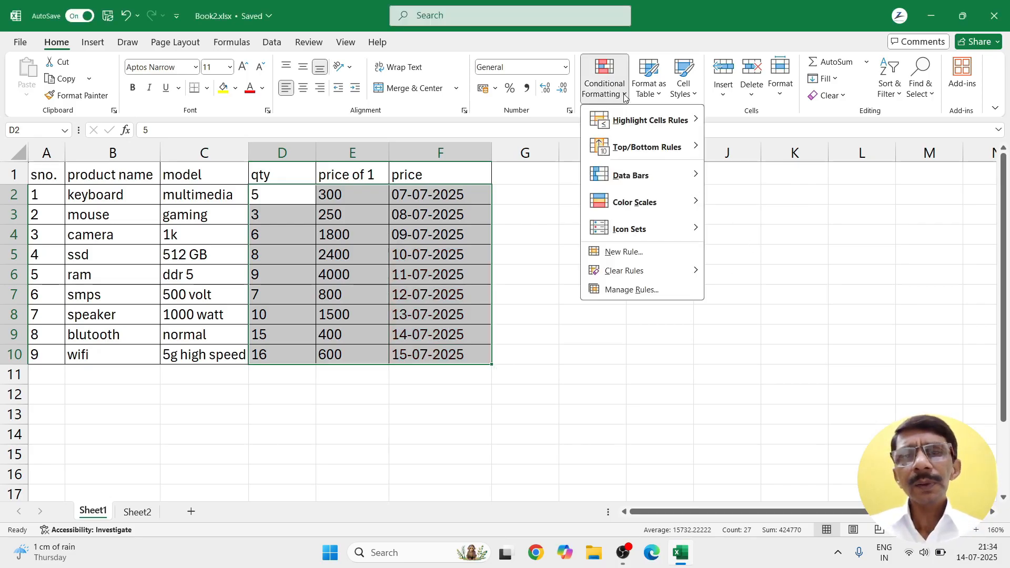
{"action": "mouse_move", "coordinate": [612, 147]}
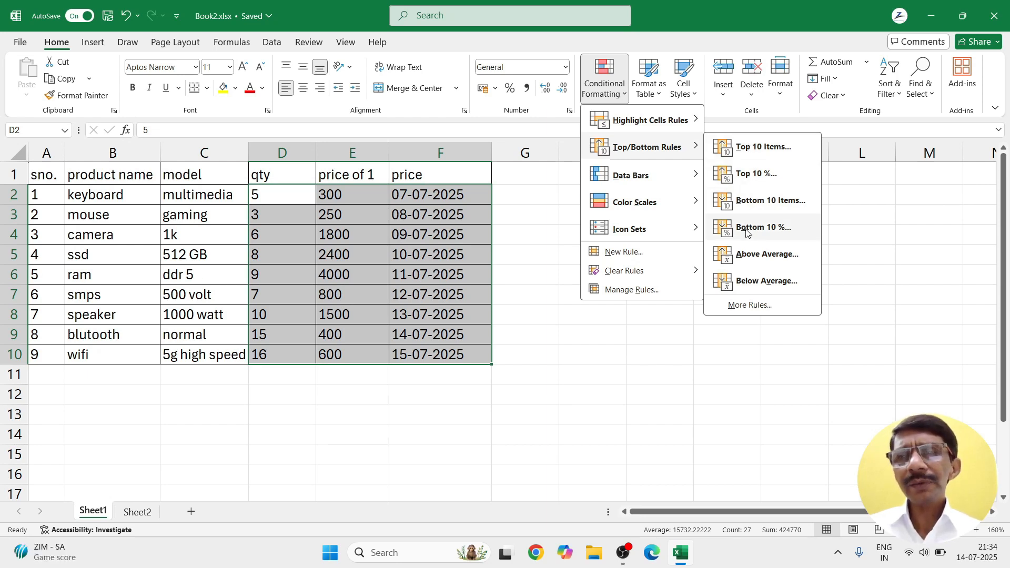
{"action": "left_click", "coordinate": [738, 180]}
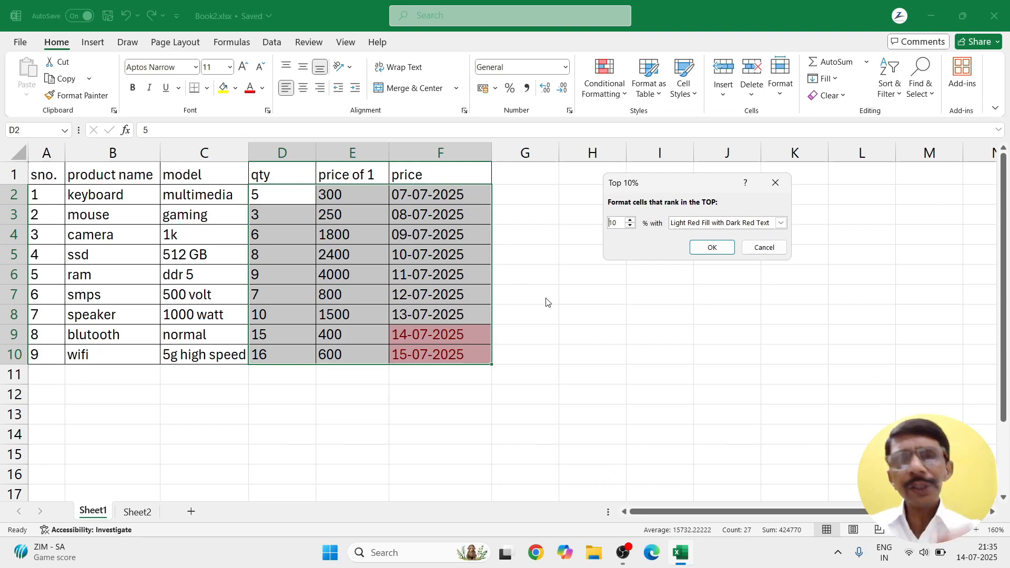
{"action": "left_click", "coordinate": [630, 220]}
{"action": "left_click", "coordinate": [630, 220]}
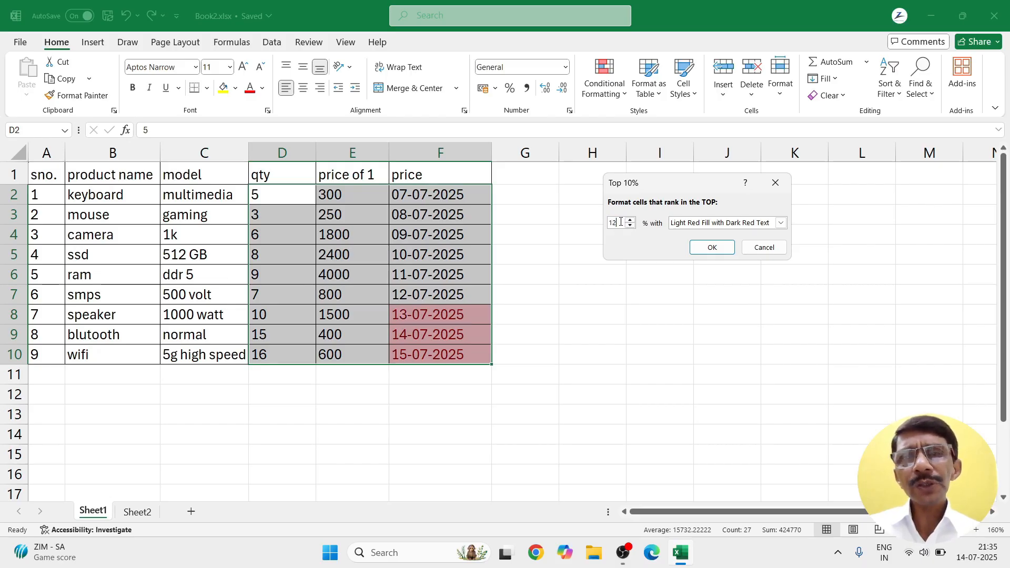
{"action": "type", "text": "1"}
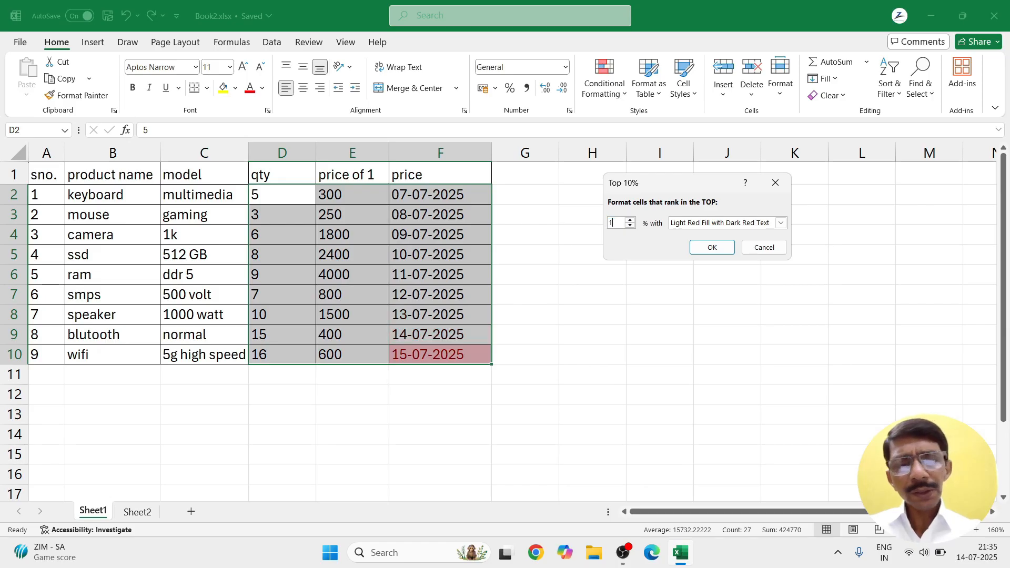
{"action": "type", "text": "00"}
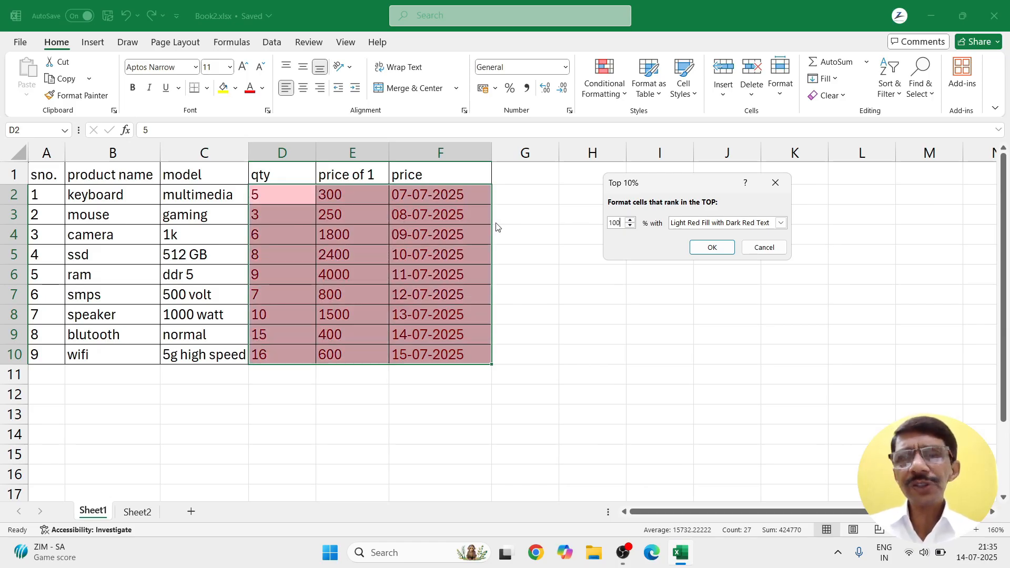
{"action": "left_click", "coordinate": [774, 256]}
{"action": "left_click", "coordinate": [608, 280]}
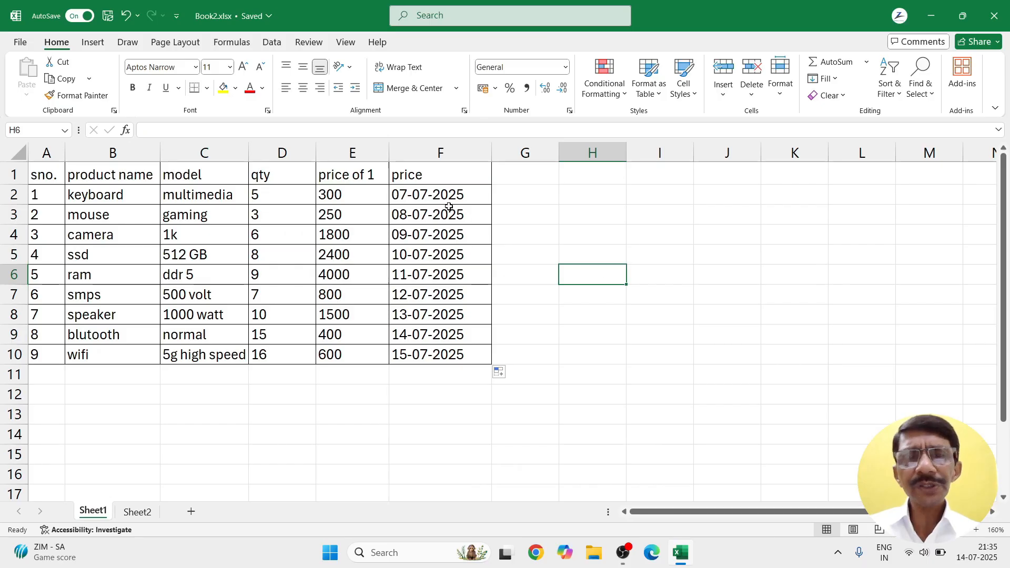
{"action": "left_click_drag", "start_coordinate": [442, 198], "coordinate": [444, 349]}
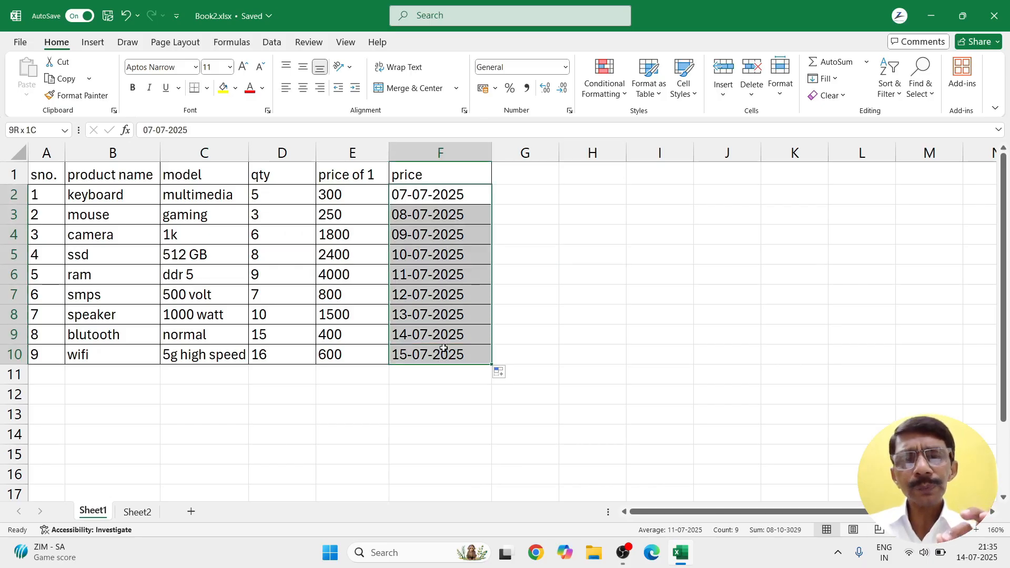
{"action": "left_click", "coordinate": [604, 79]}
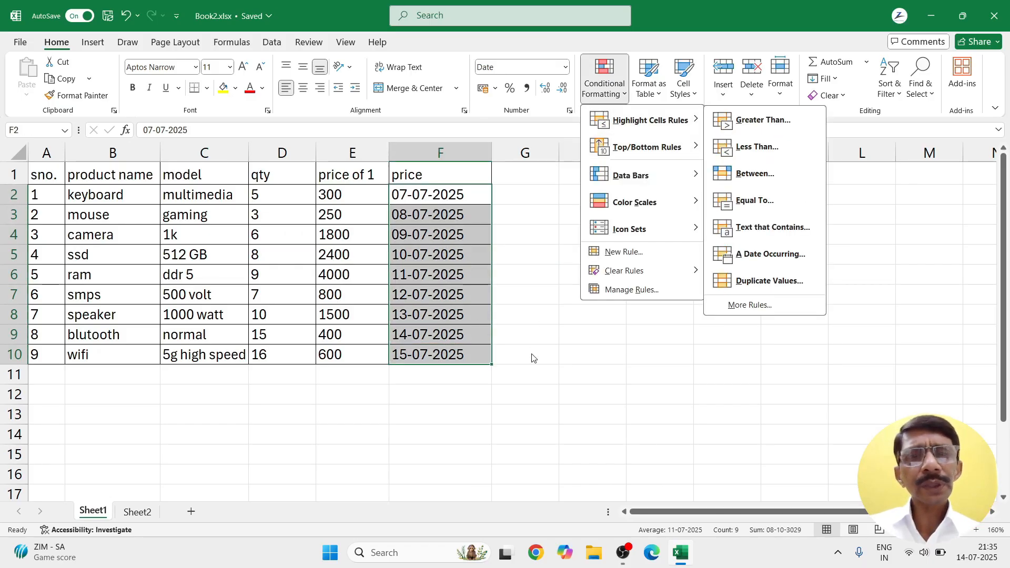
{"action": "left_click", "coordinate": [531, 372]}
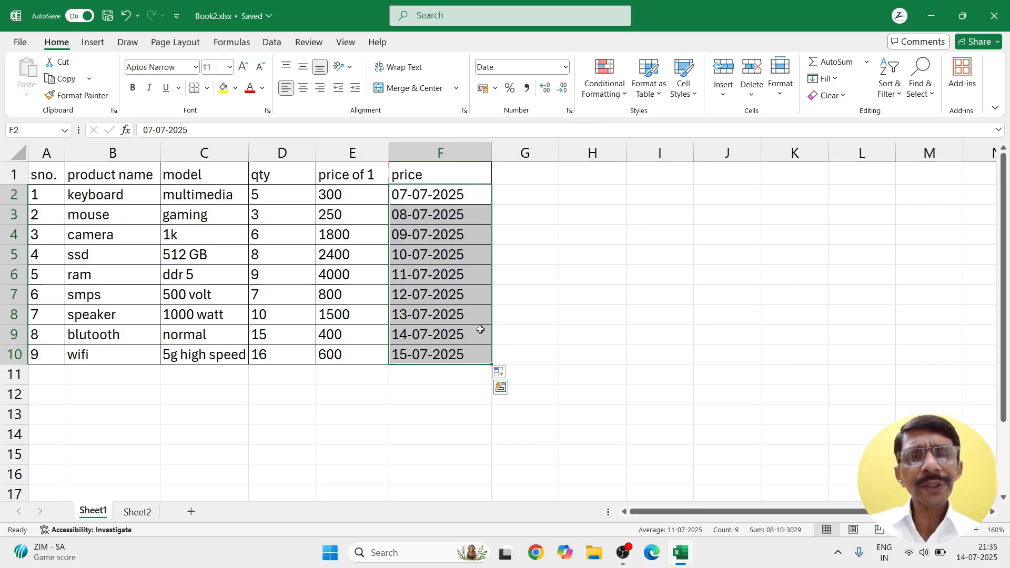
{"action": "left_click", "coordinate": [361, 196]}
{"action": "left_click_drag", "start_coordinate": [361, 196], "coordinate": [357, 353]}
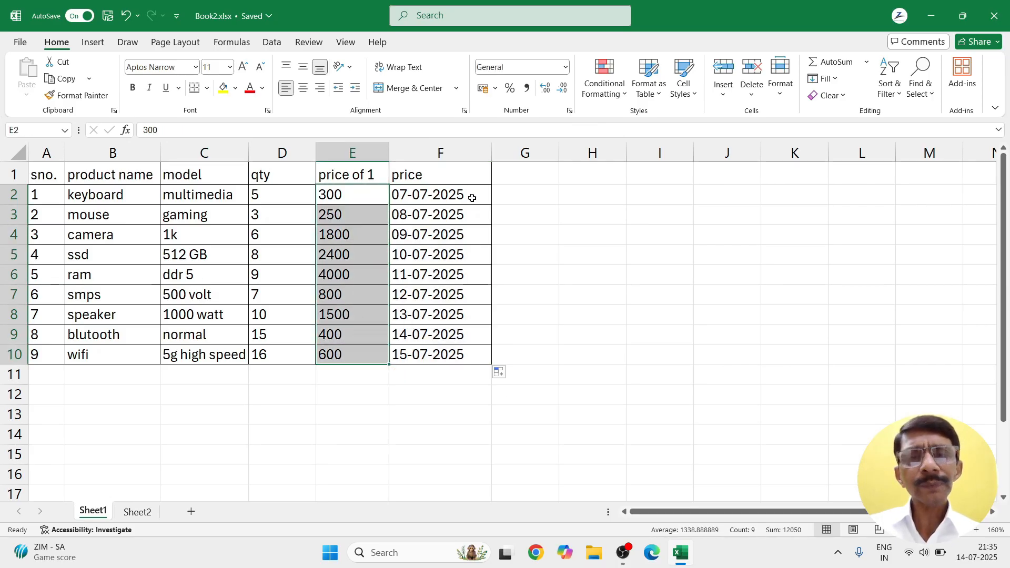
{"action": "left_click", "coordinate": [626, 94]}
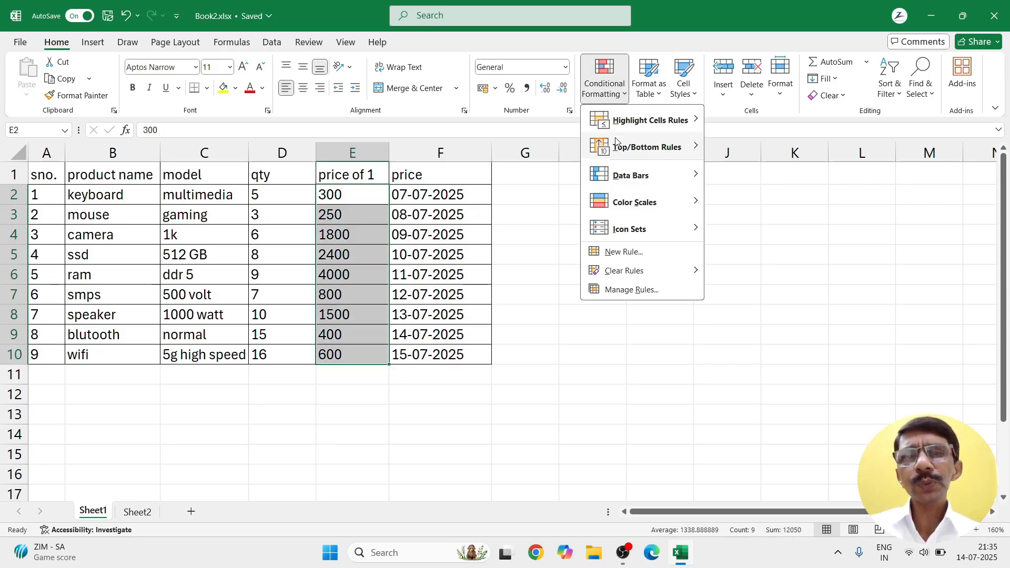
{"action": "mouse_move", "coordinate": [617, 148]}
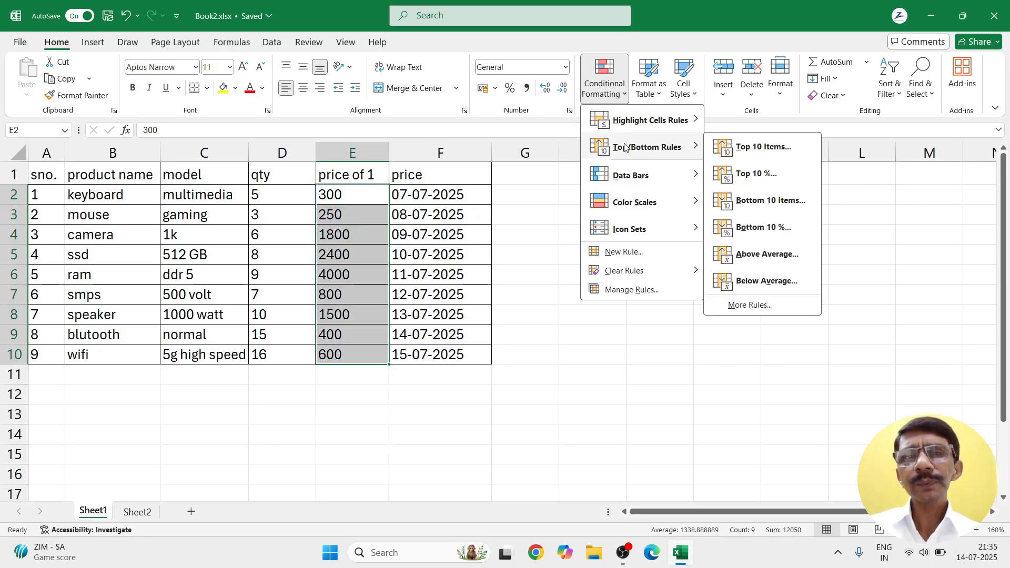
{"action": "left_click", "coordinate": [743, 180]}
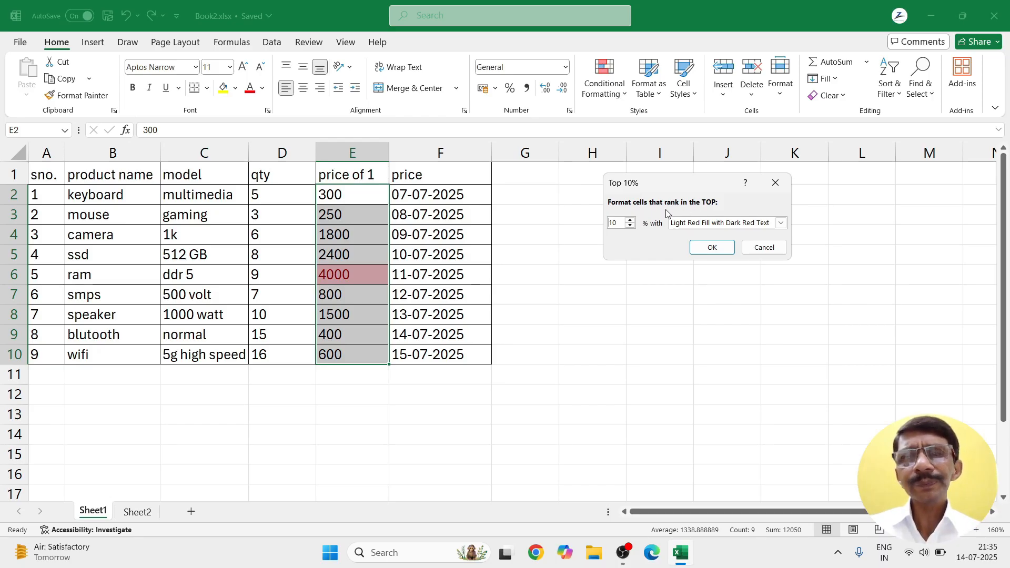
{"action": "left_click_drag", "start_coordinate": [619, 223], "coordinate": [603, 224]}
{"action": "type", "text": "1"}
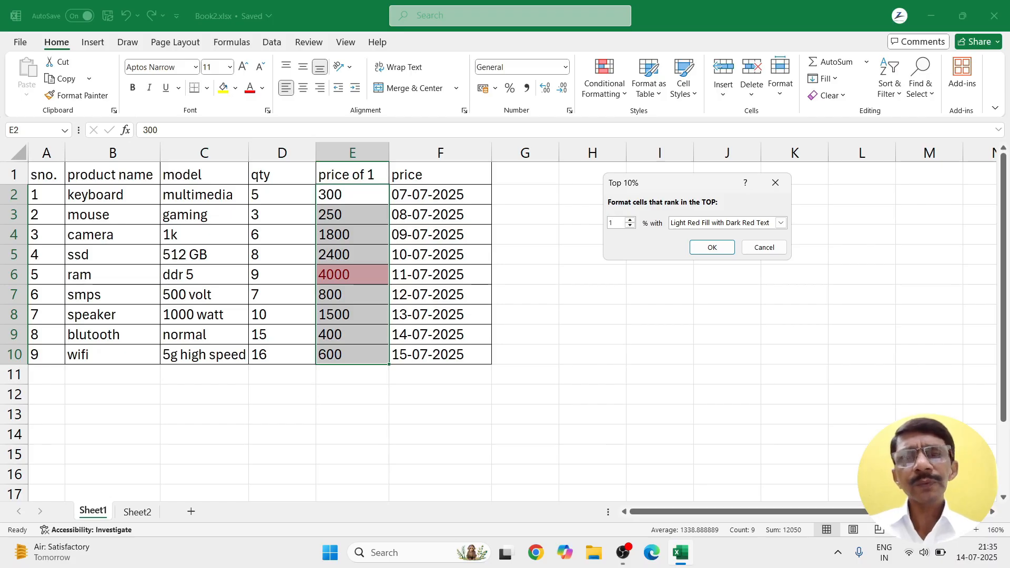
{"action": "key", "text": "Tab"}
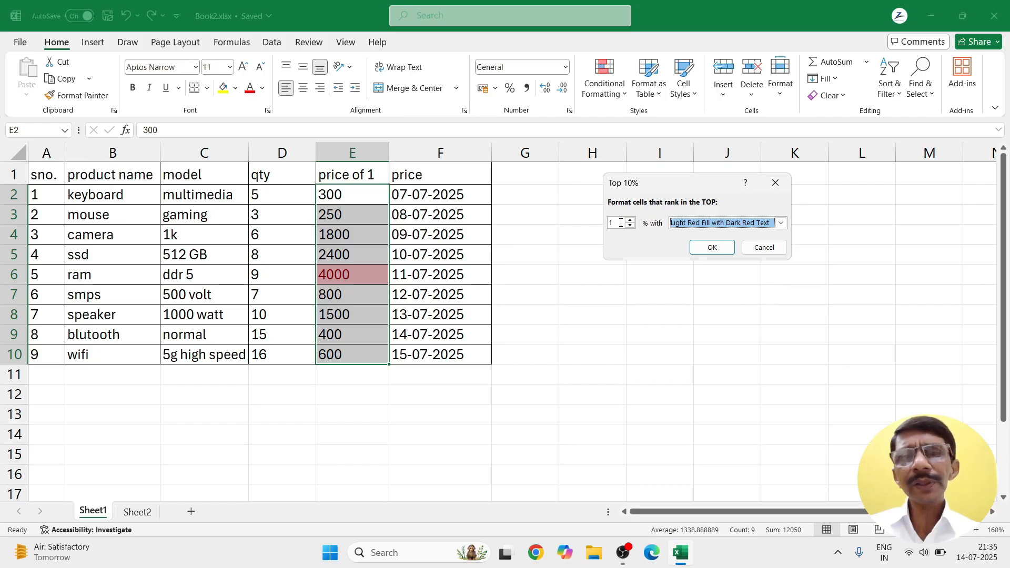
{"action": "left_click", "coordinate": [620, 223]}
{"action": "left_click", "coordinate": [631, 220]}
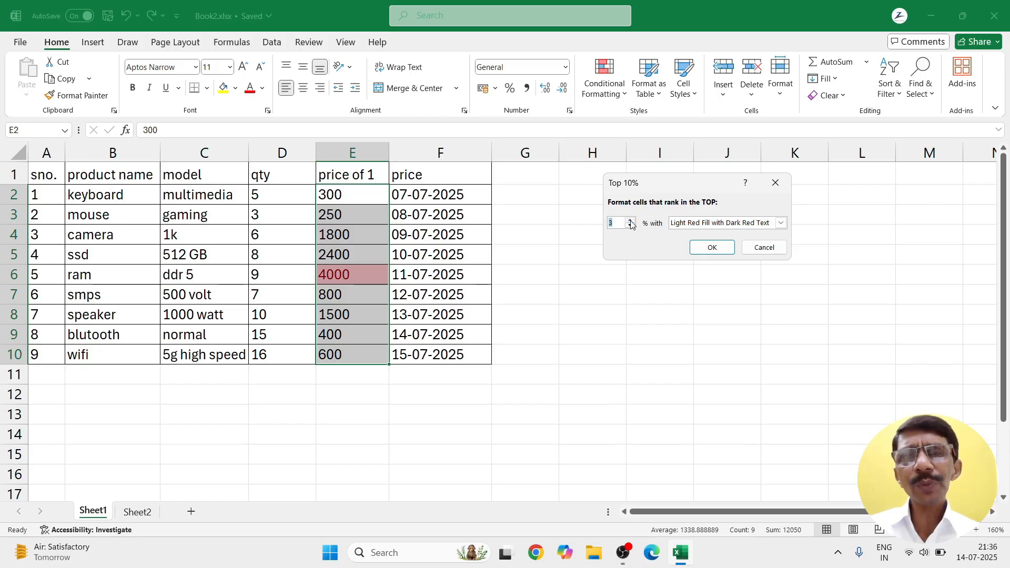
{"action": "left_click", "coordinate": [630, 220]}
{"action": "left_click", "coordinate": [630, 221]}
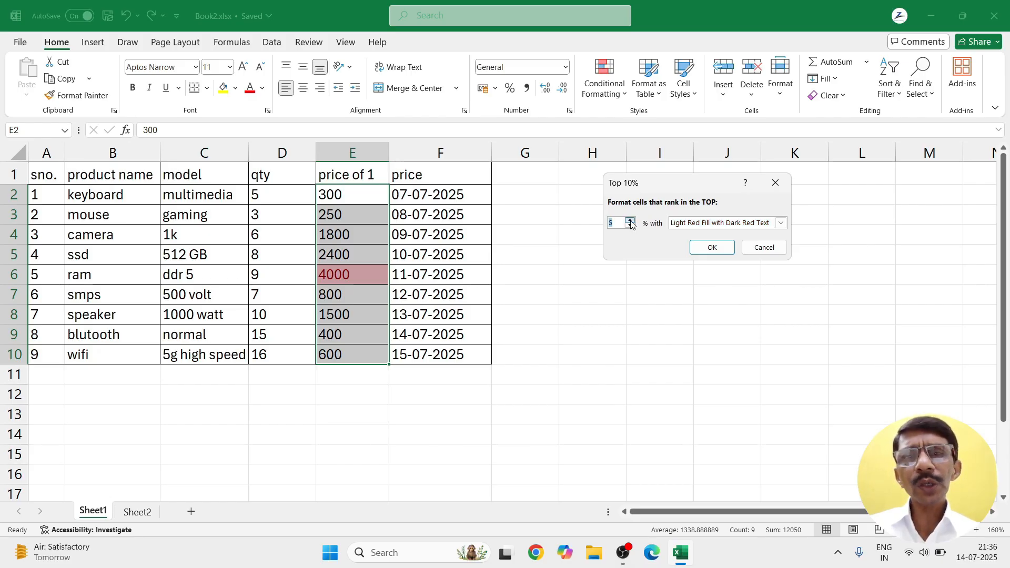
{"action": "left_click", "coordinate": [630, 220]}
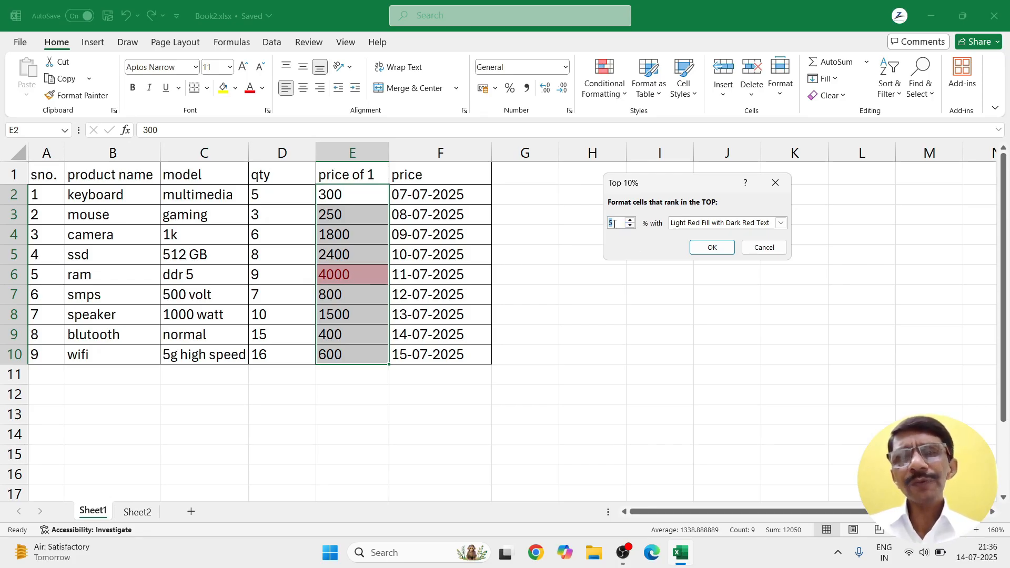
{"action": "left_click", "coordinate": [631, 220]}
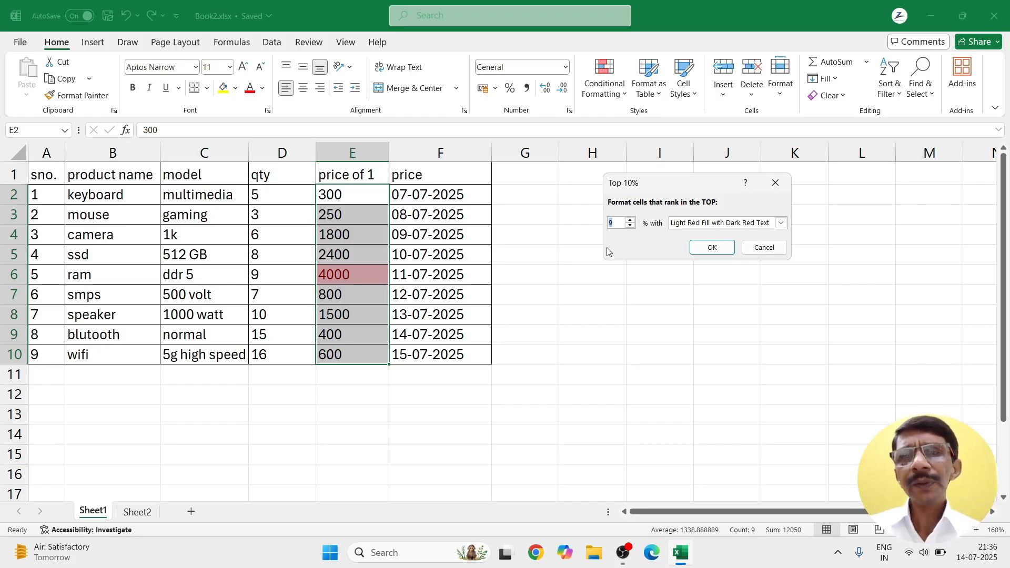
{"action": "left_click", "coordinate": [764, 248]}
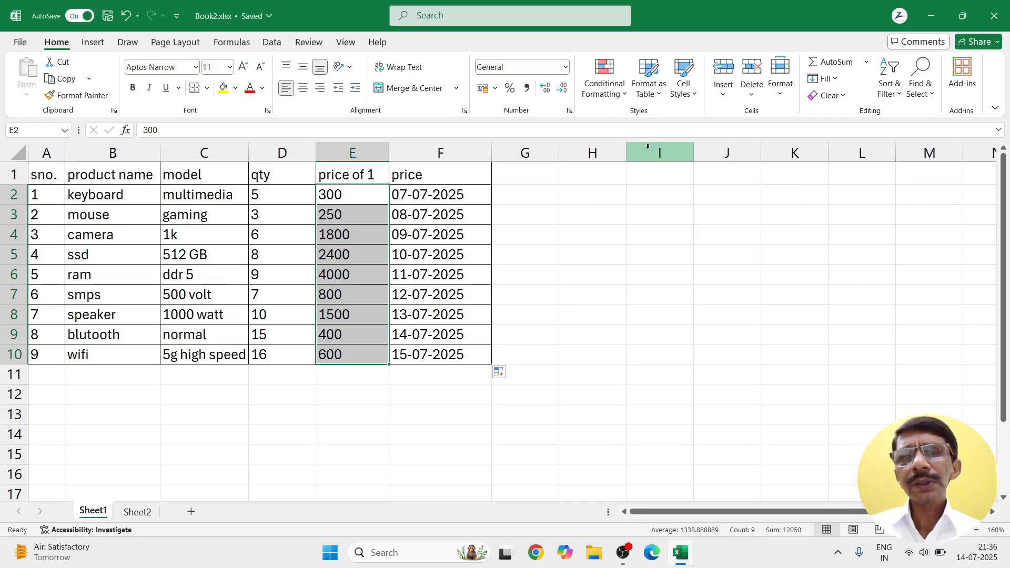
{"action": "left_click", "coordinate": [618, 88]}
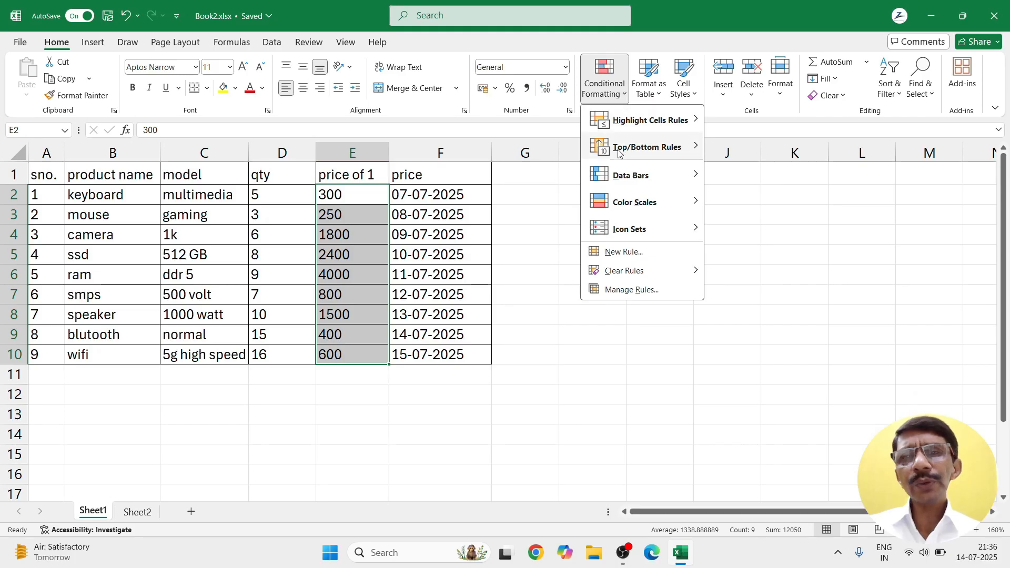
{"action": "mouse_move", "coordinate": [619, 152]}
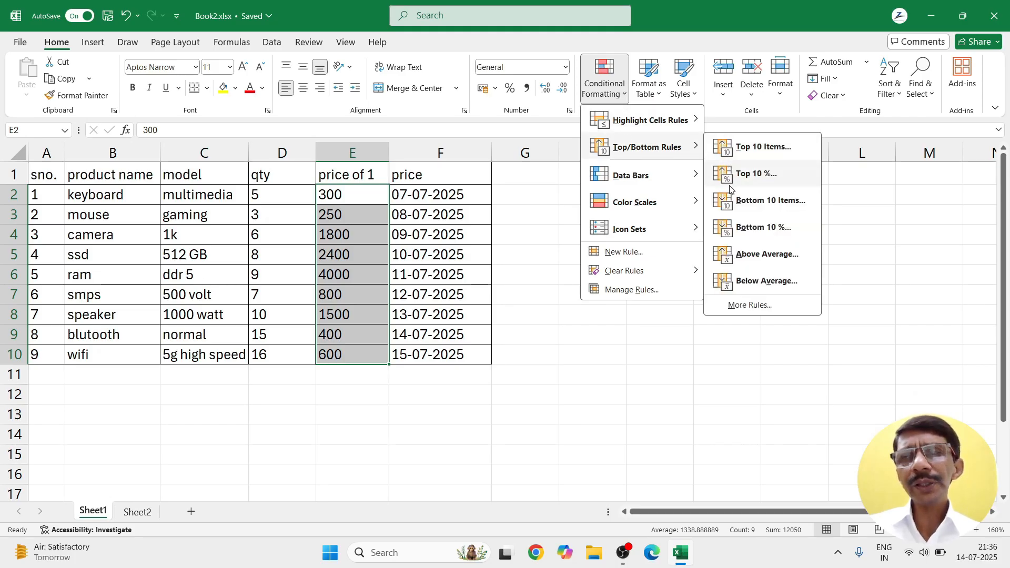
{"action": "left_click", "coordinate": [720, 260]}
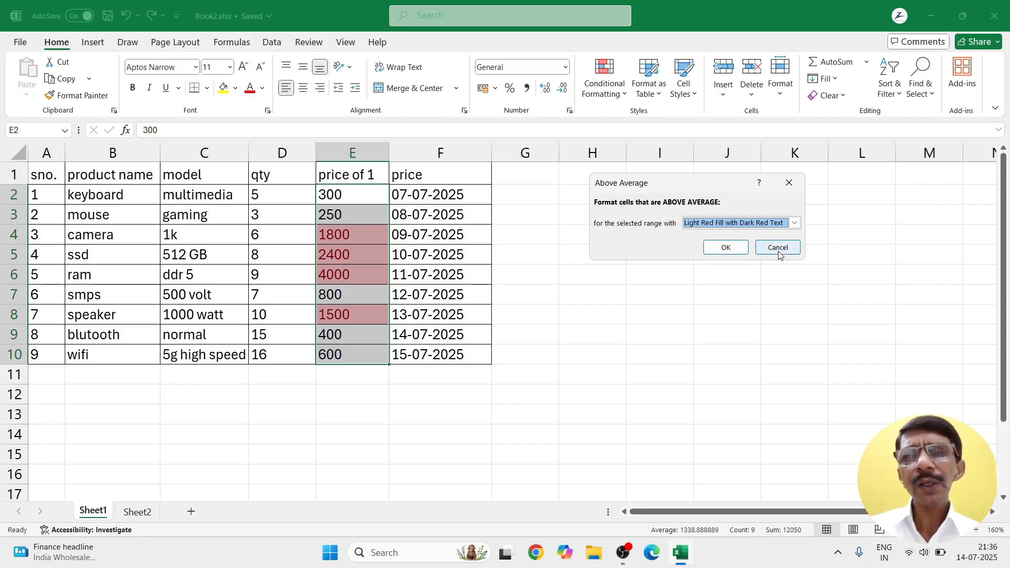
{"action": "left_click", "coordinate": [794, 228]}
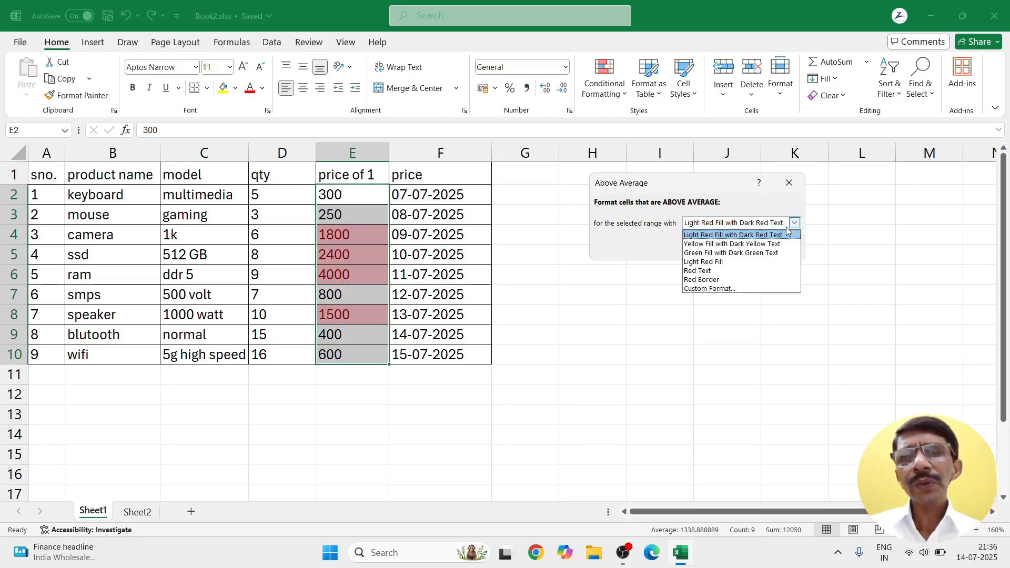
{"action": "left_click", "coordinate": [791, 226]}
{"action": "left_click", "coordinate": [779, 247]}
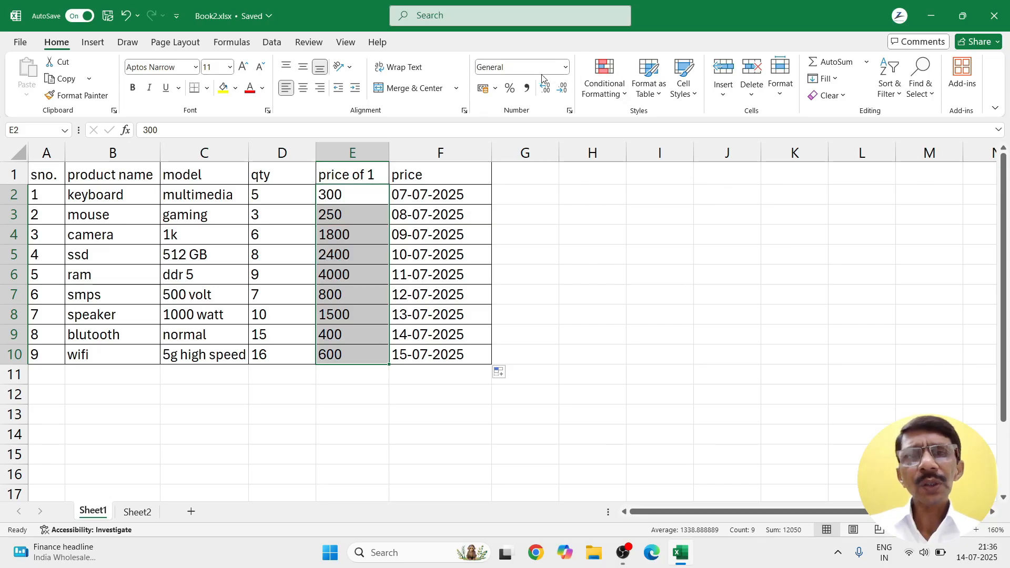
{"action": "left_click", "coordinate": [610, 90]}
{"action": "mouse_move", "coordinate": [623, 151]}
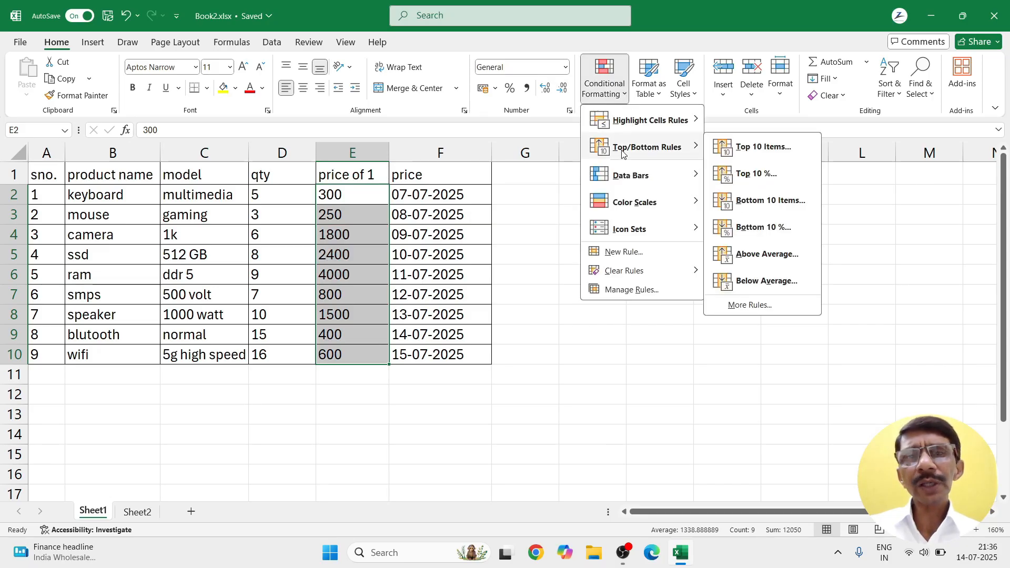
{"action": "left_click", "coordinate": [732, 287]}
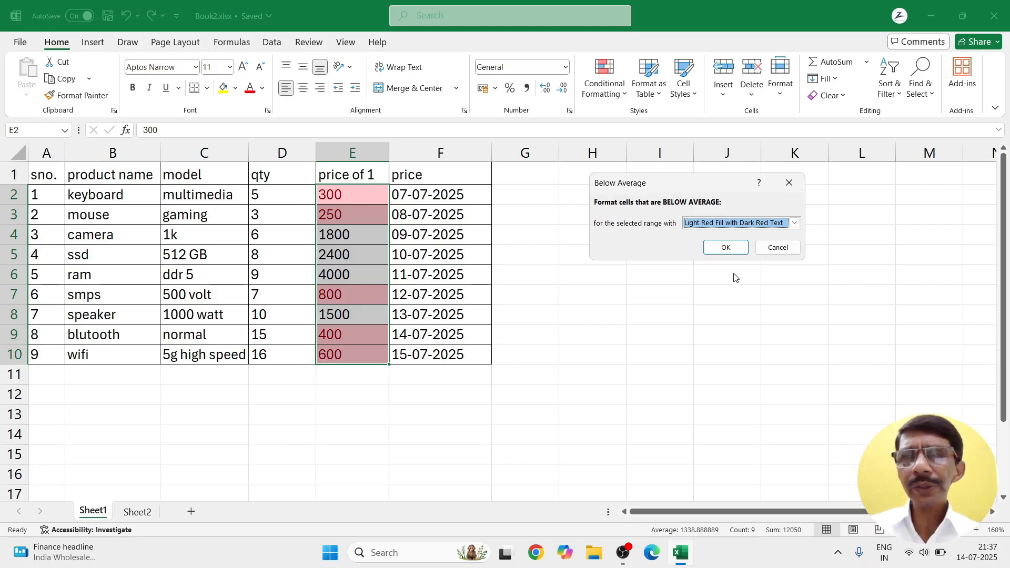
{"action": "left_click", "coordinate": [769, 249]}
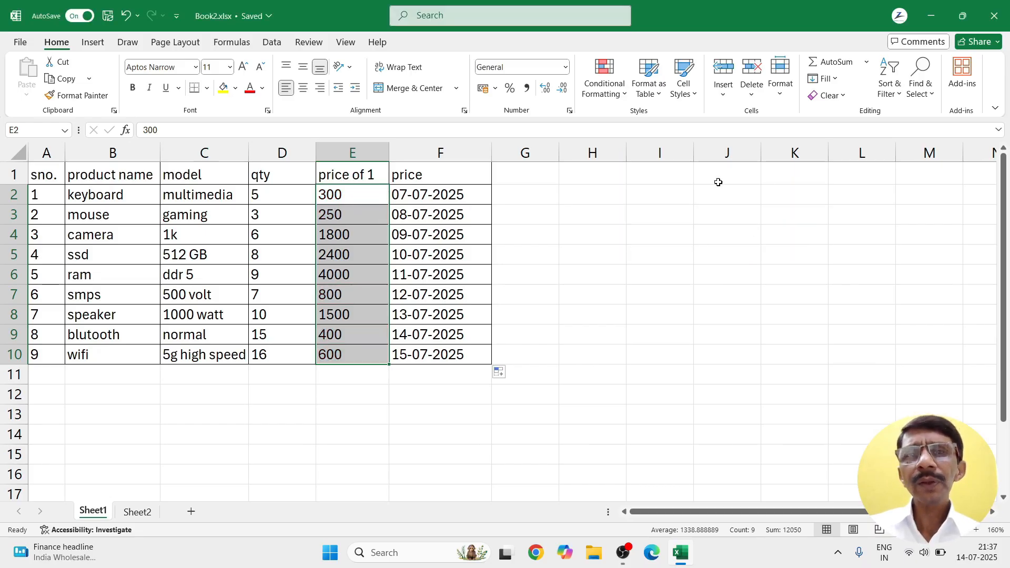
{"action": "left_click", "coordinate": [625, 93]}
Step: Enter =AVERAGE(E2:E10) in cell E12, showing 1338.889
{"action": "mouse_move", "coordinate": [619, 156]}
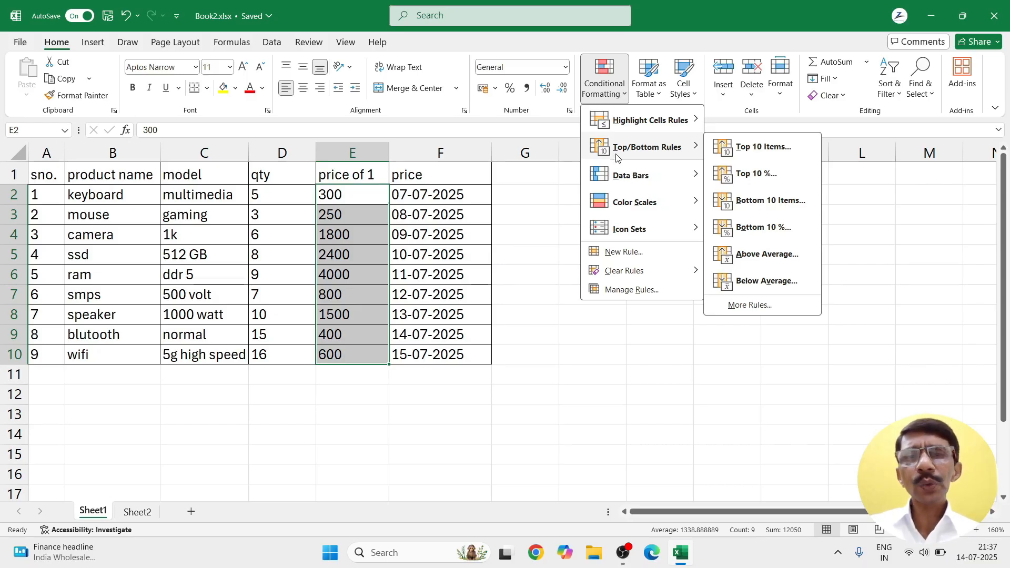
{"action": "left_click", "coordinate": [323, 398]}
{"action": "left_click", "coordinate": [326, 396]}
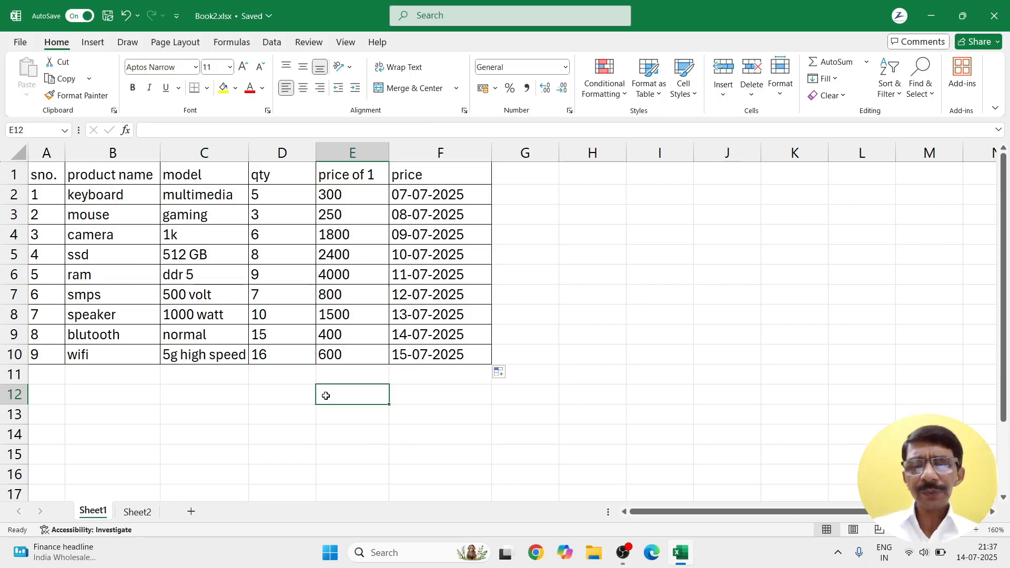
{"action": "type", "text": "=average"}
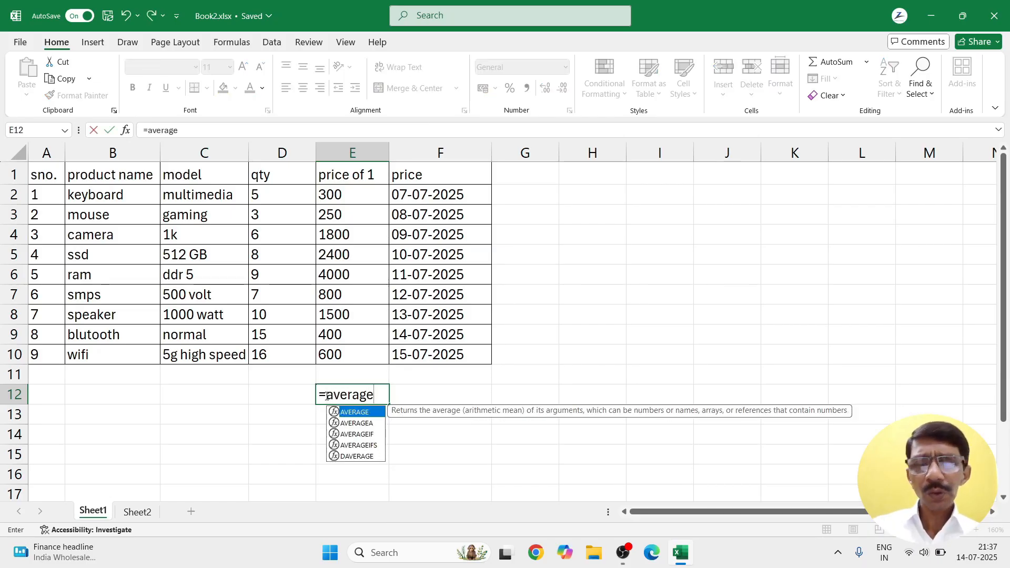
{"action": "type", "text": "("}
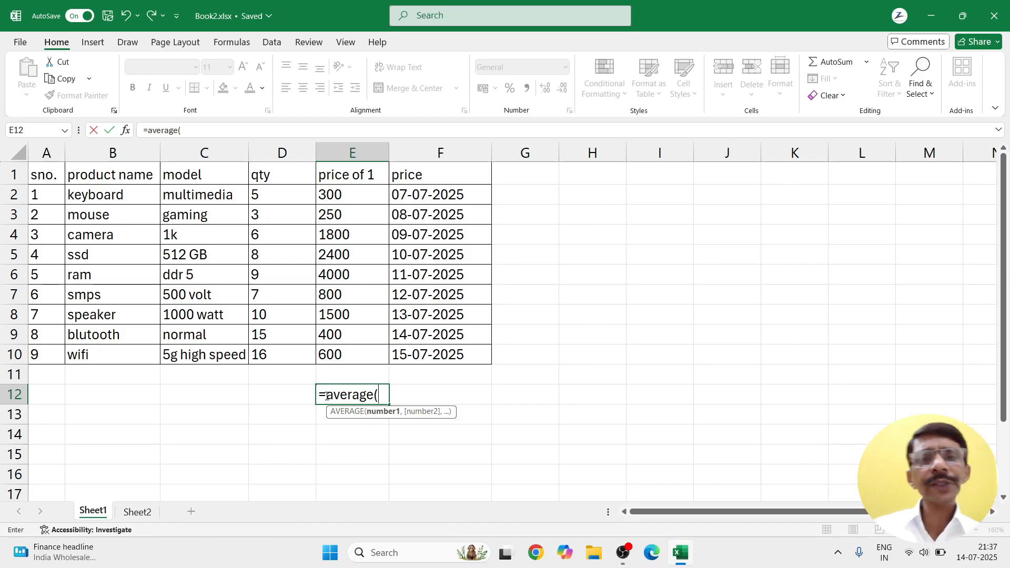
{"action": "left_click_drag", "start_coordinate": [337, 195], "coordinate": [343, 357]}
{"action": "key", "text": "Return"}
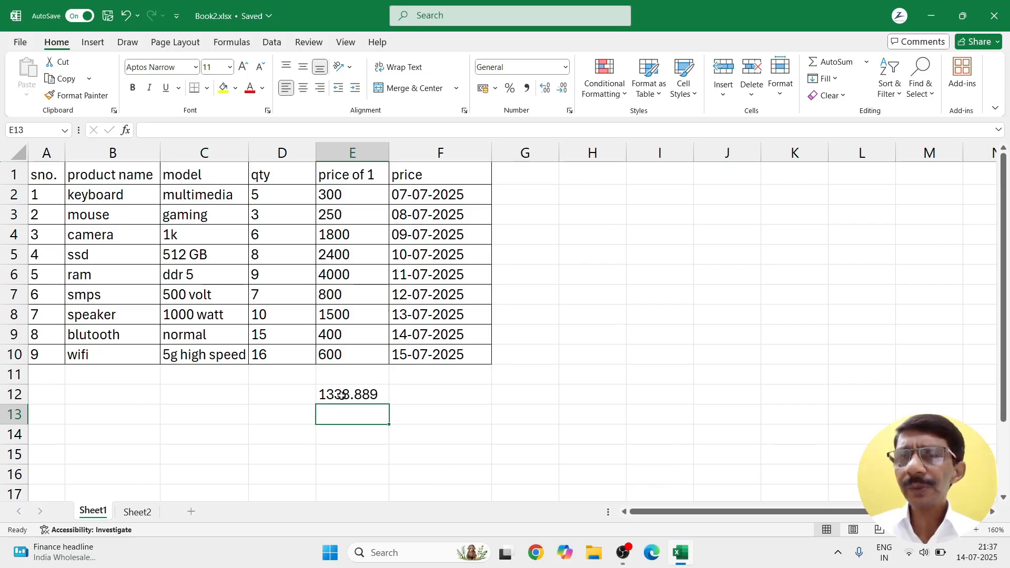
{"action": "left_click_drag", "start_coordinate": [330, 194], "coordinate": [339, 350]}
Step: Preview Above Average highlighting on the price of 1 values, then cancel it
{"action": "left_click", "coordinate": [624, 92]}
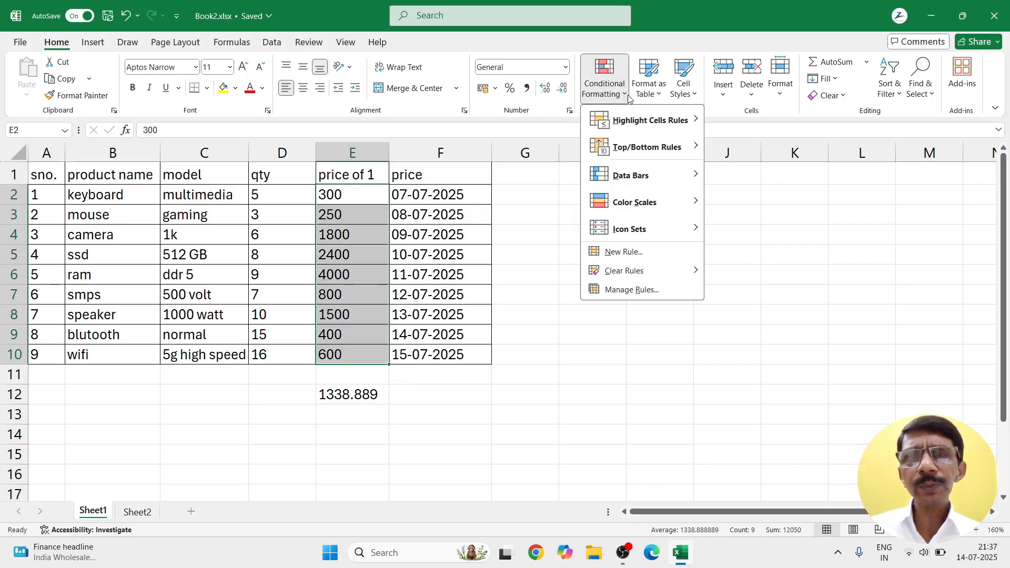
{"action": "mouse_move", "coordinate": [652, 147]}
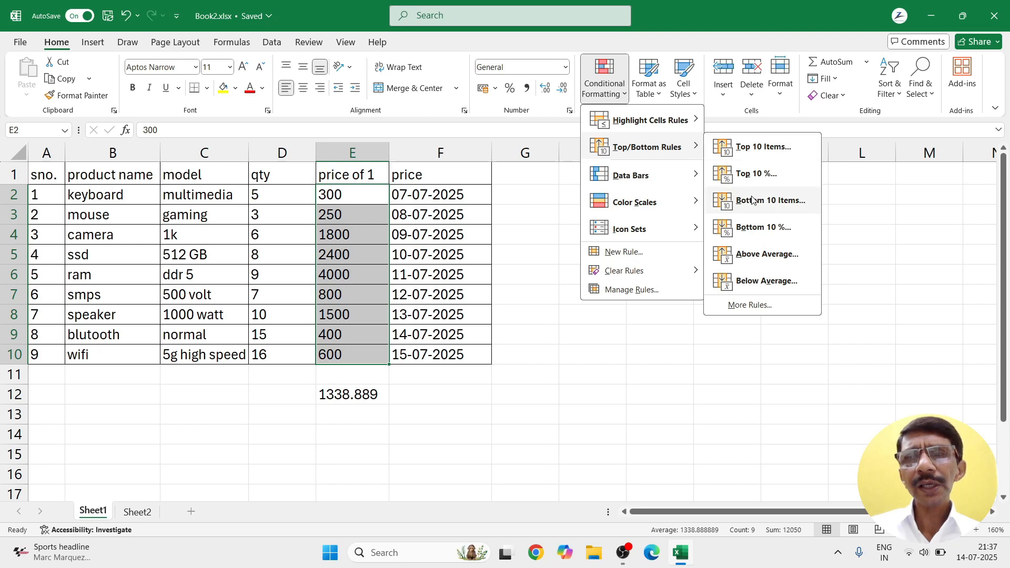
{"action": "left_click", "coordinate": [753, 262]}
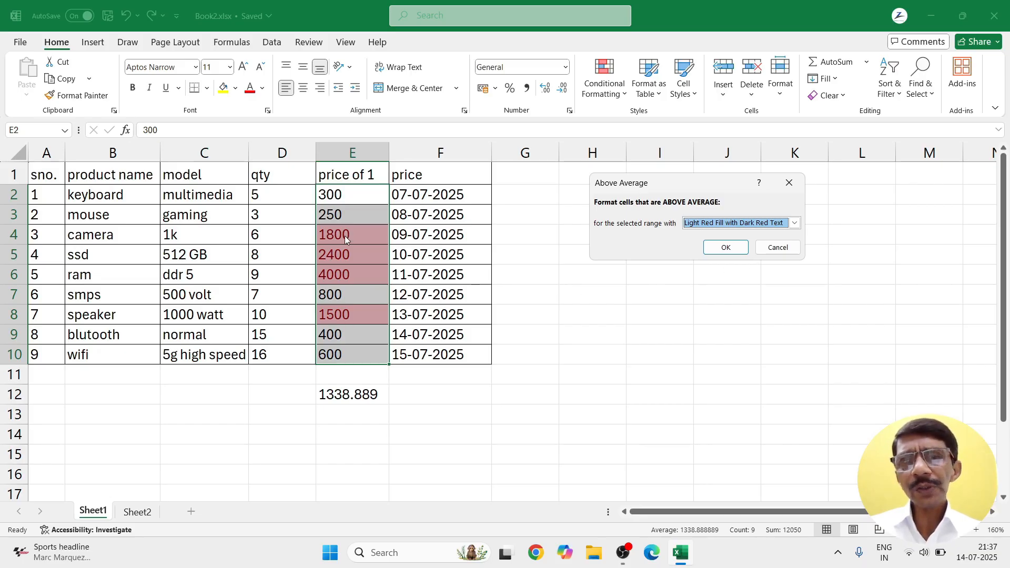
{"action": "left_click", "coordinate": [786, 246]}
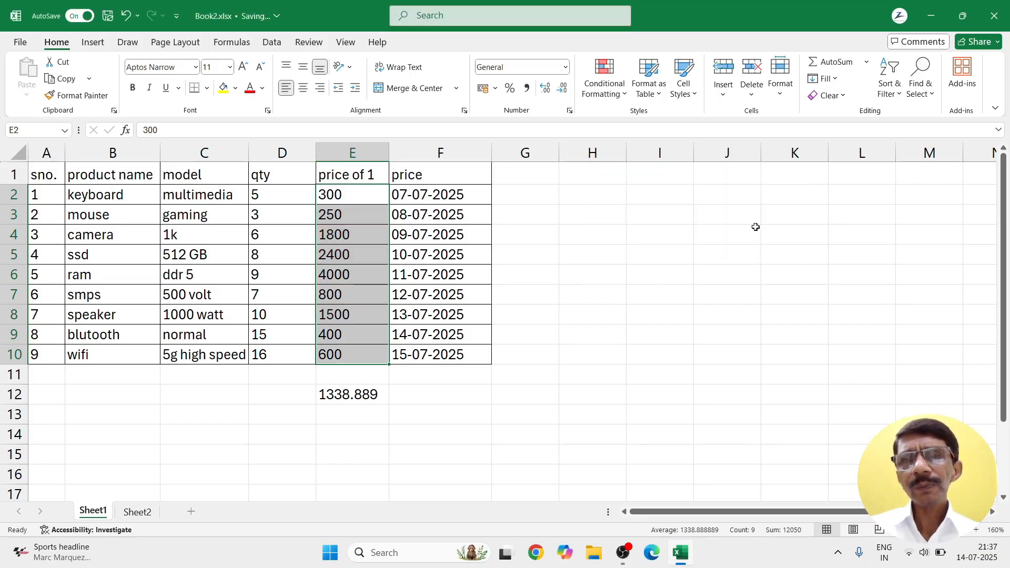
Step: Preview Below Average highlighting on the prices, cancel it, and reopen Conditional Formatting
{"action": "left_click", "coordinate": [605, 84]}
{"action": "mouse_move", "coordinate": [614, 153]}
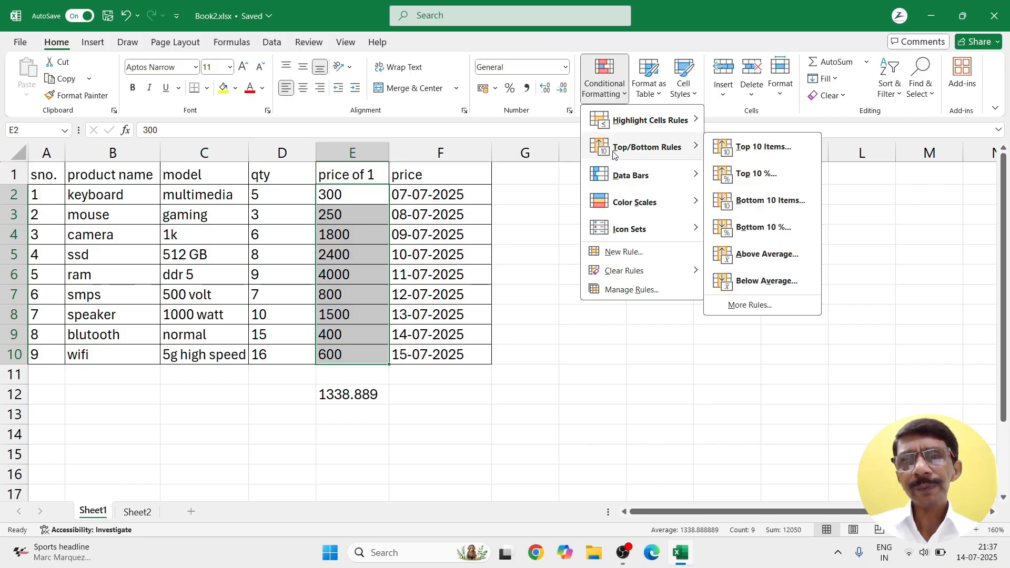
{"action": "left_click", "coordinate": [723, 281]}
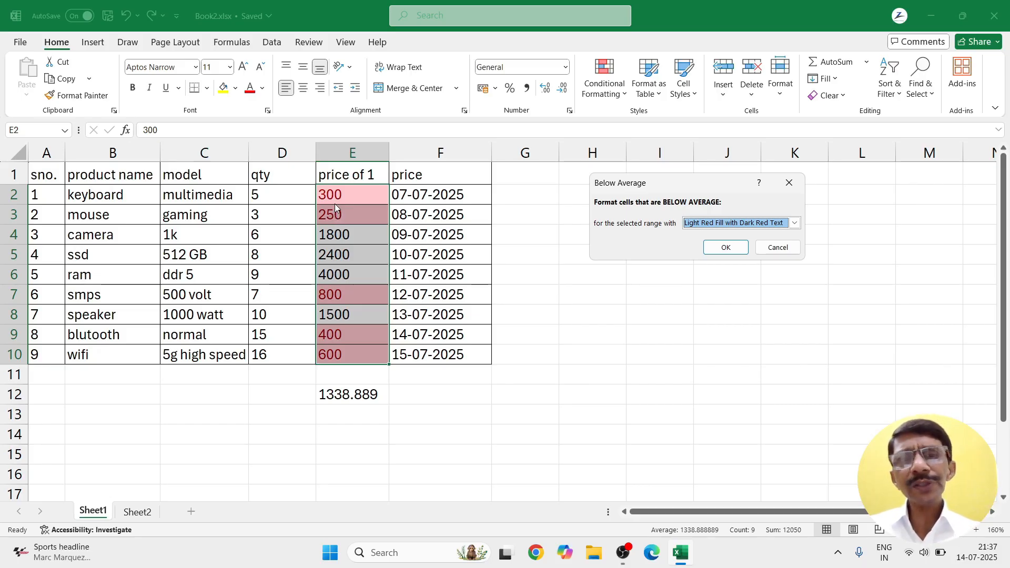
{"action": "left_click", "coordinate": [778, 247]}
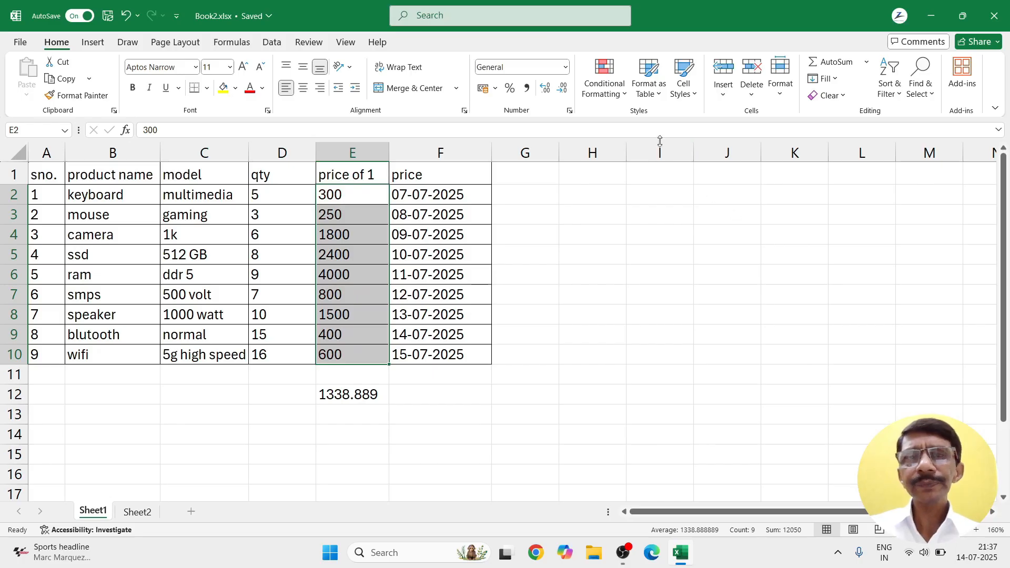
{"action": "left_click", "coordinate": [619, 95]}
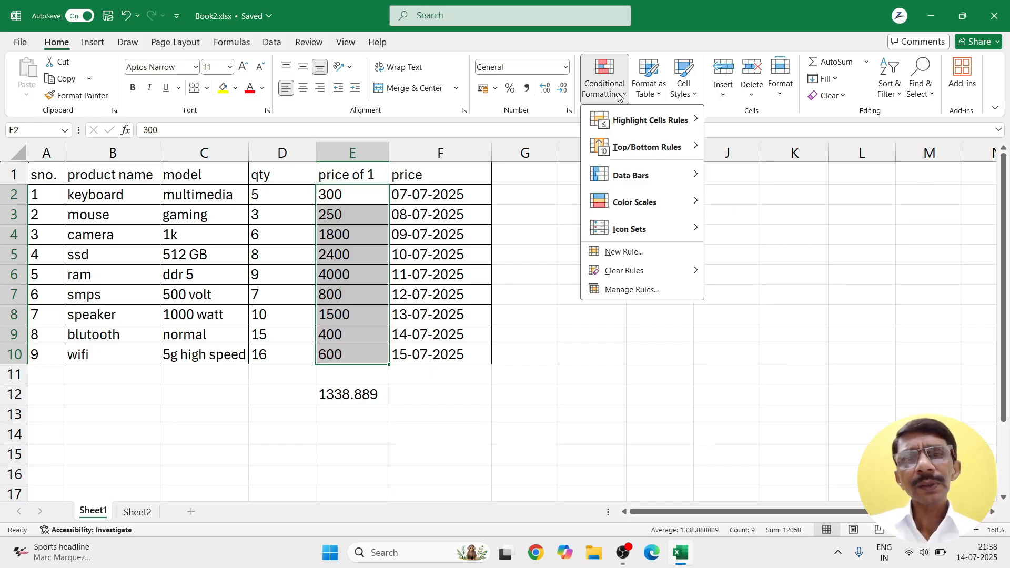
{"action": "mouse_move", "coordinate": [627, 177]}
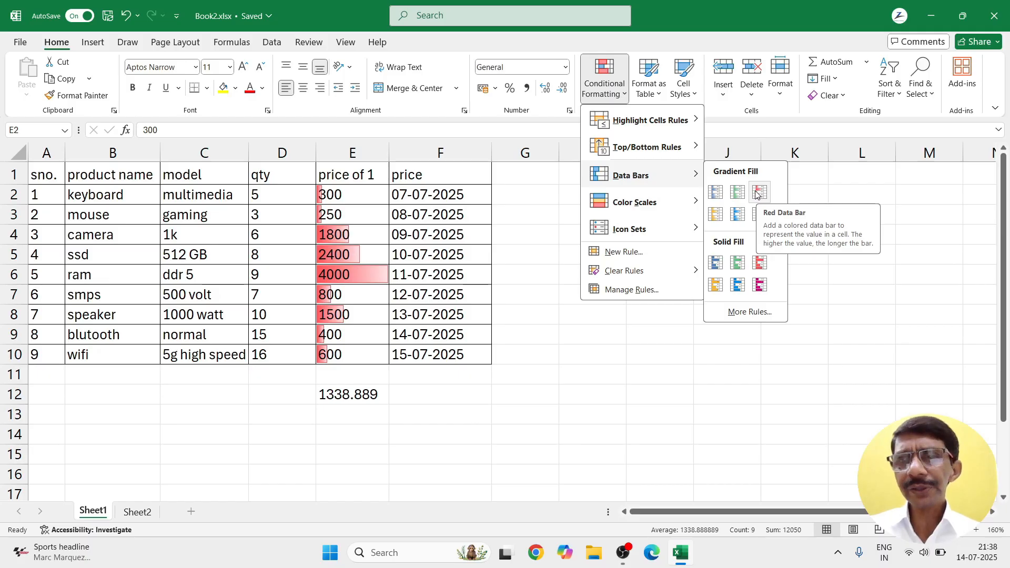
{"action": "mouse_move", "coordinate": [626, 202]}
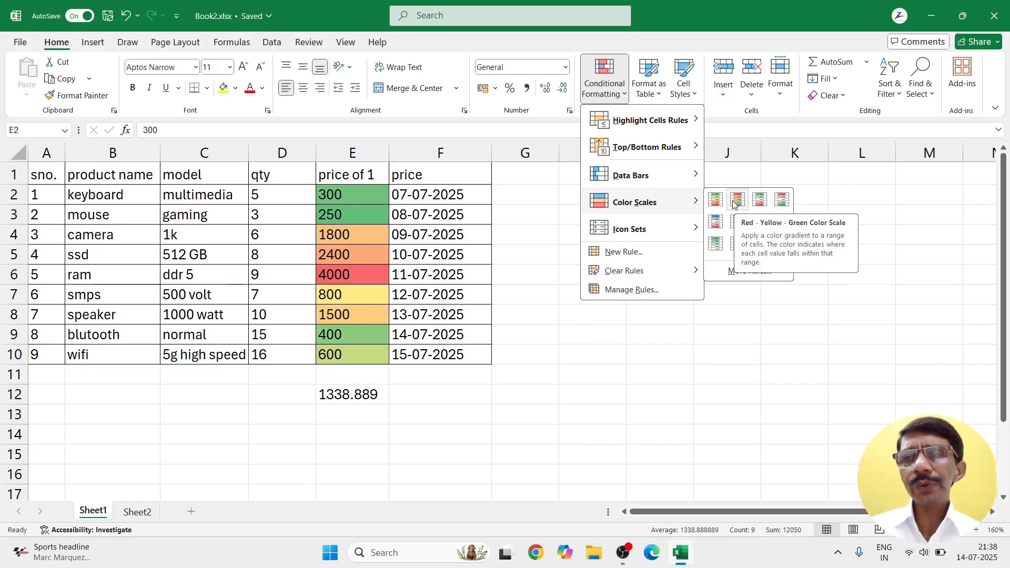
Step: Look at the Icon Sets options, then close the menu without applying anything
{"action": "mouse_move", "coordinate": [611, 231]}
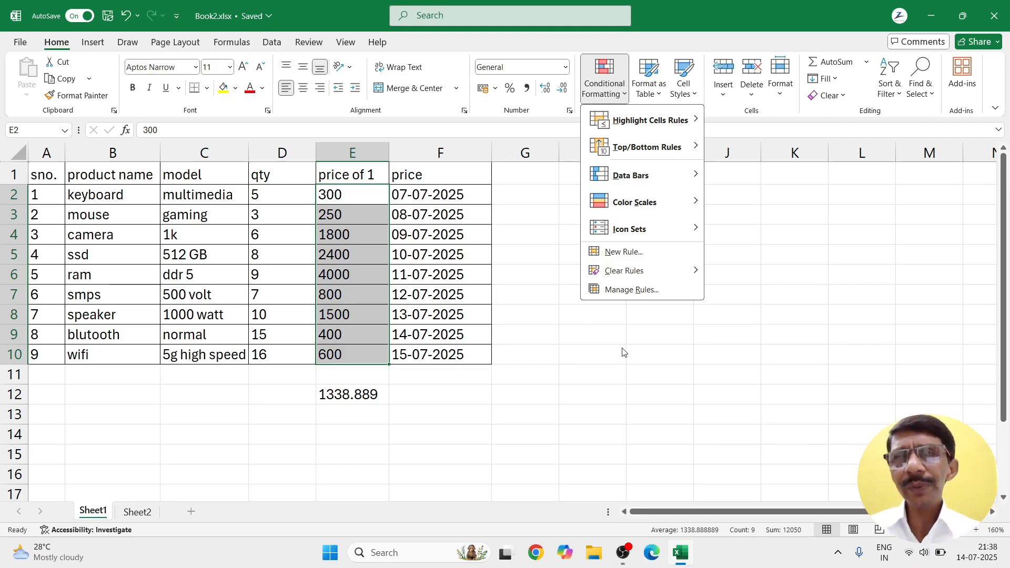
{"action": "key", "text": "Escape"}
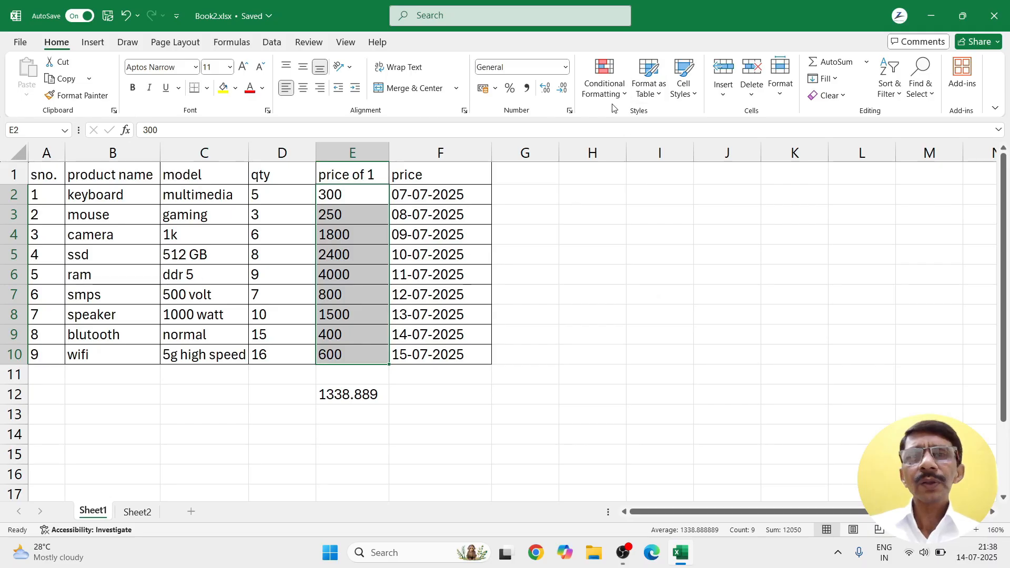
Step: Format A1:F10 as a light blue banded table with headers
{"action": "left_click", "coordinate": [581, 271]}
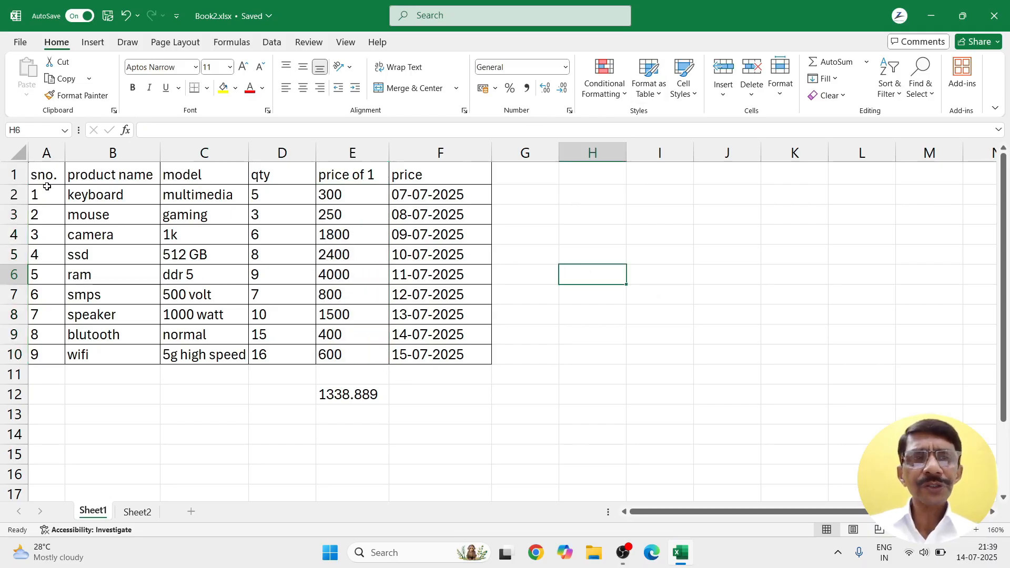
{"action": "left_click", "coordinate": [336, 394]}
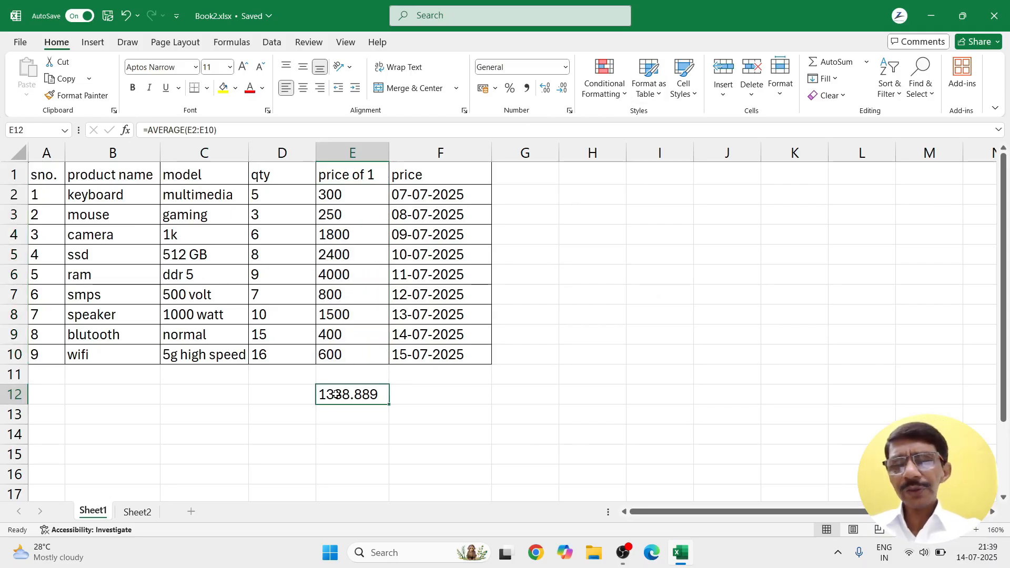
{"action": "left_click_drag", "start_coordinate": [42, 174], "coordinate": [490, 363]}
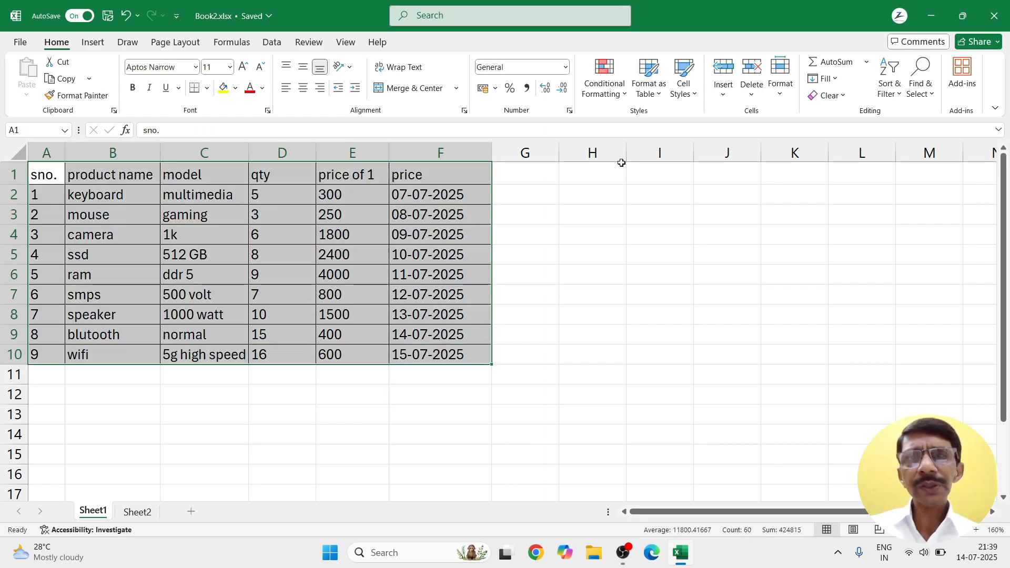
{"action": "left_click", "coordinate": [658, 98]}
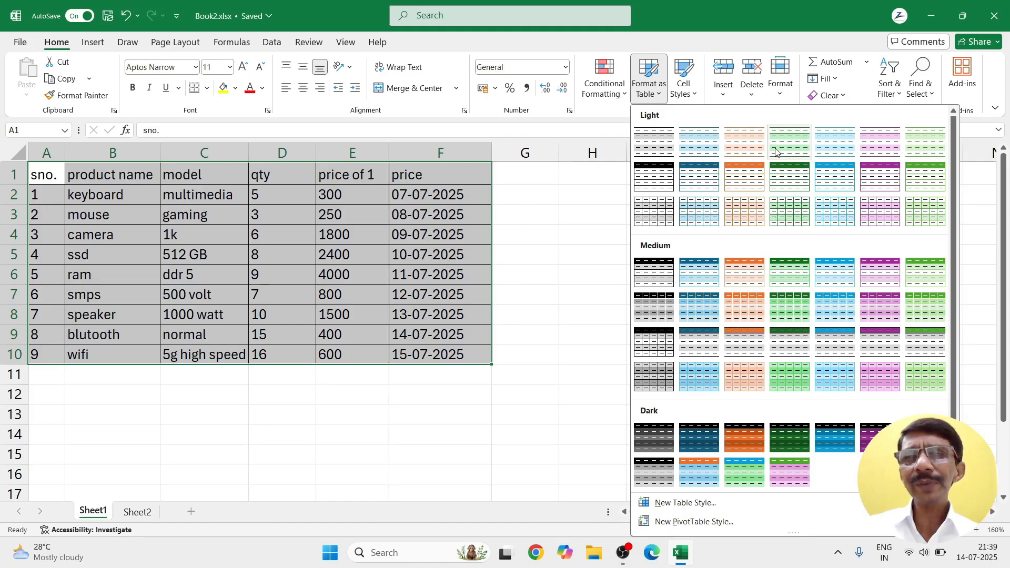
{"action": "left_click", "coordinate": [708, 143]}
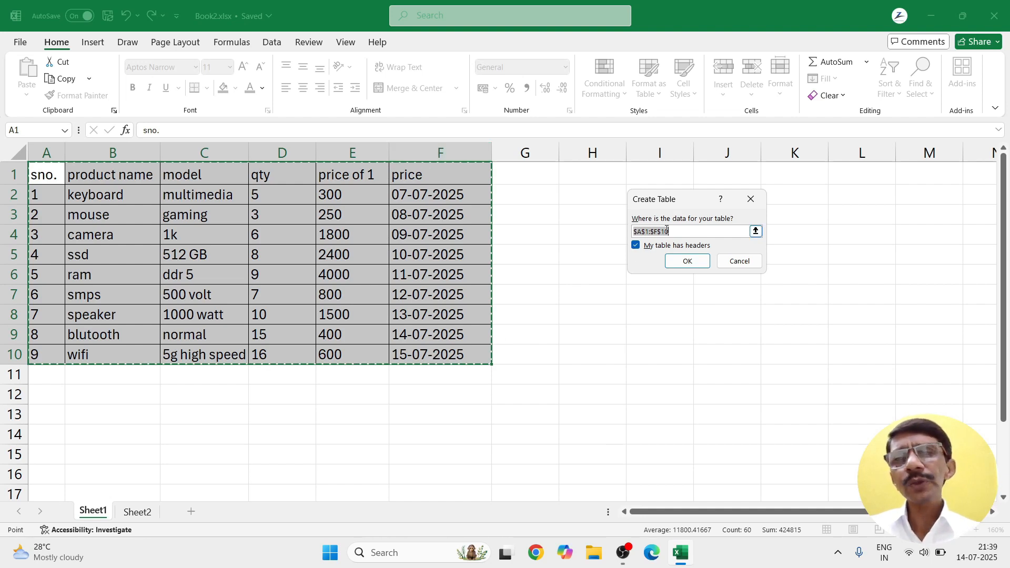
{"action": "left_click", "coordinate": [683, 259]}
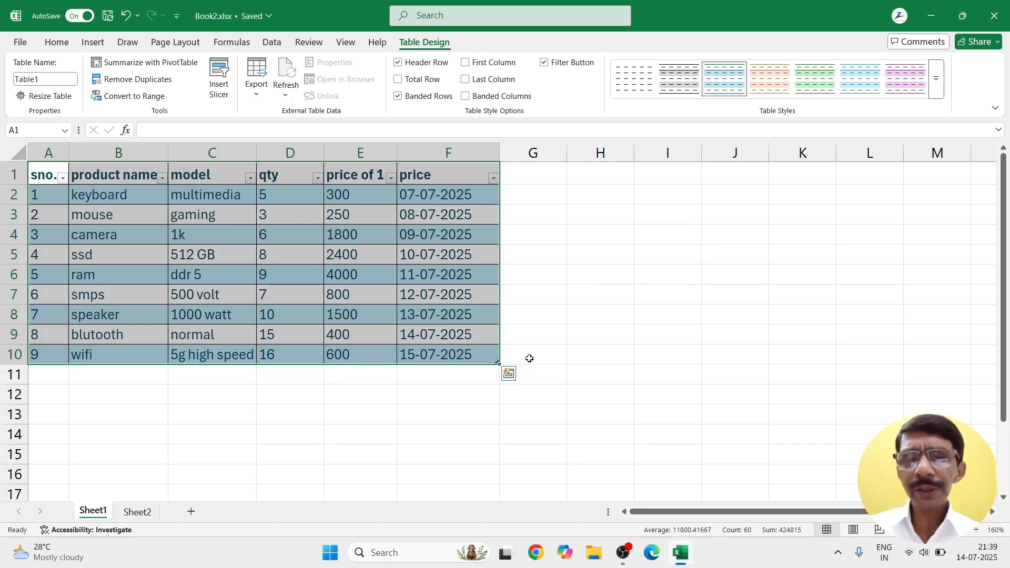
Step: Filter the date column to show only 08-07-2025 and 09-07-2025 rows
{"action": "left_click", "coordinate": [548, 346]}
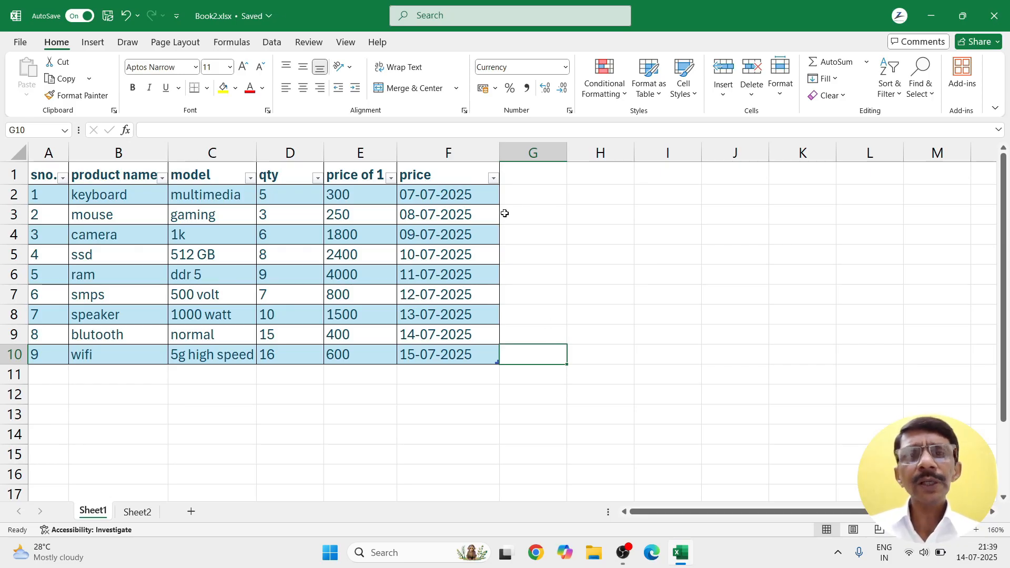
{"action": "left_click", "coordinate": [493, 179]}
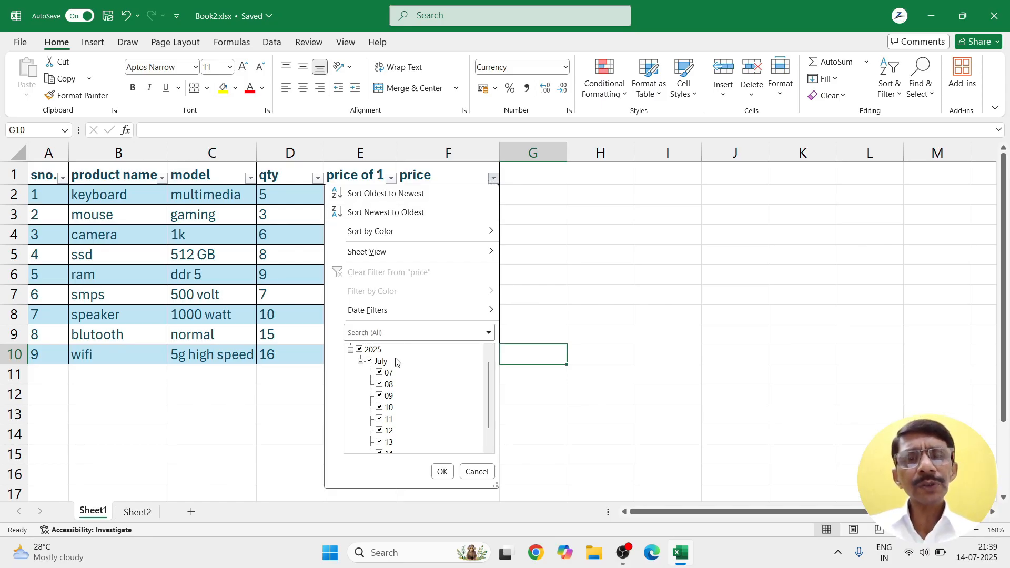
{"action": "left_click", "coordinate": [360, 350]}
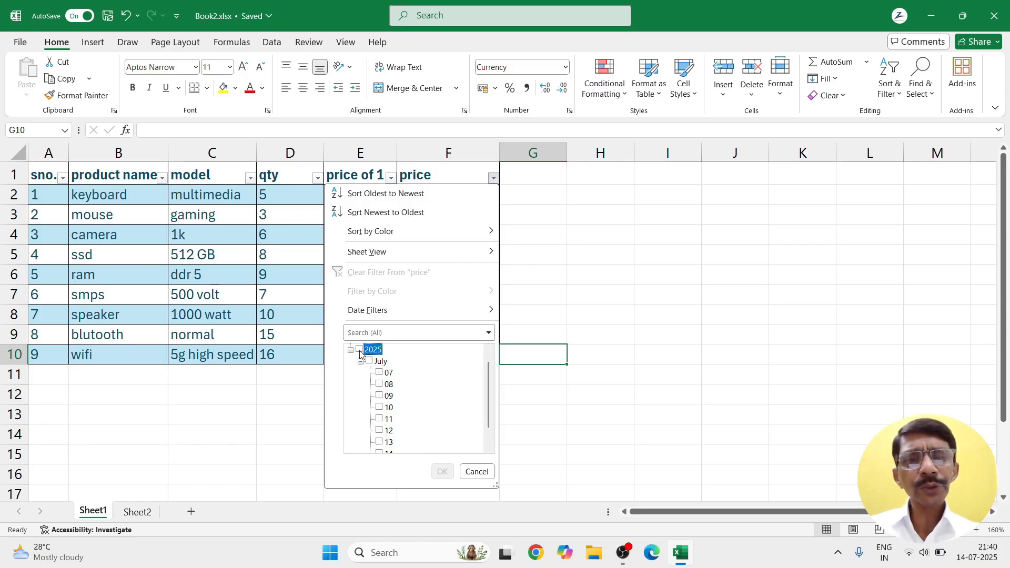
{"action": "left_click", "coordinate": [380, 384]}
{"action": "left_click", "coordinate": [383, 397]}
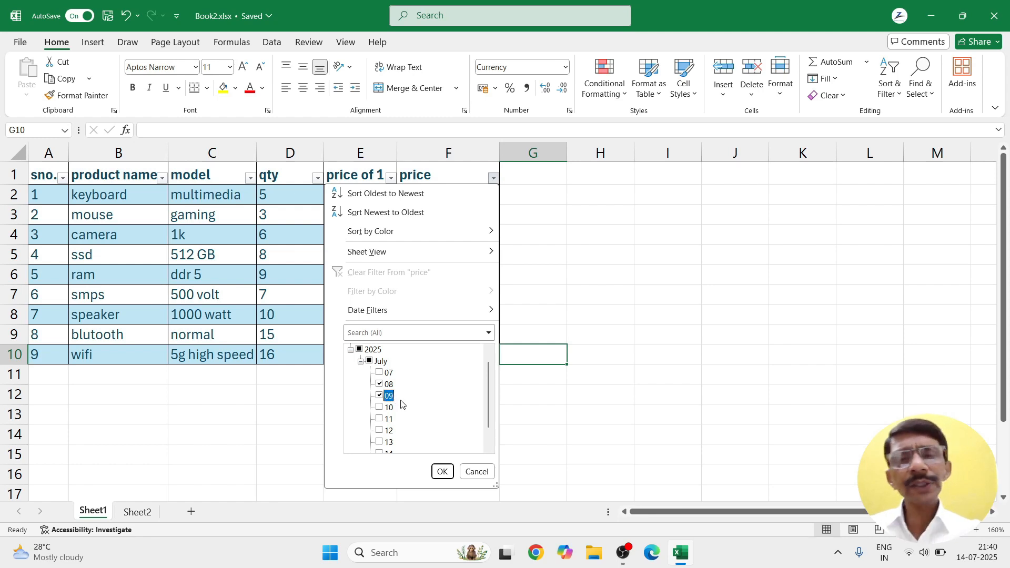
{"action": "left_click", "coordinate": [443, 471]}
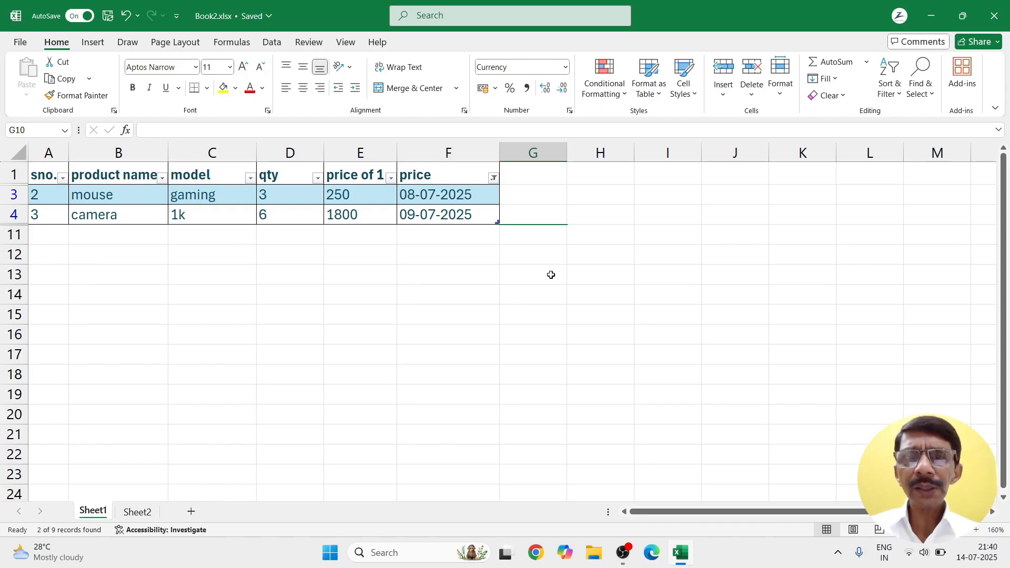
{"action": "left_click", "coordinate": [463, 289]}
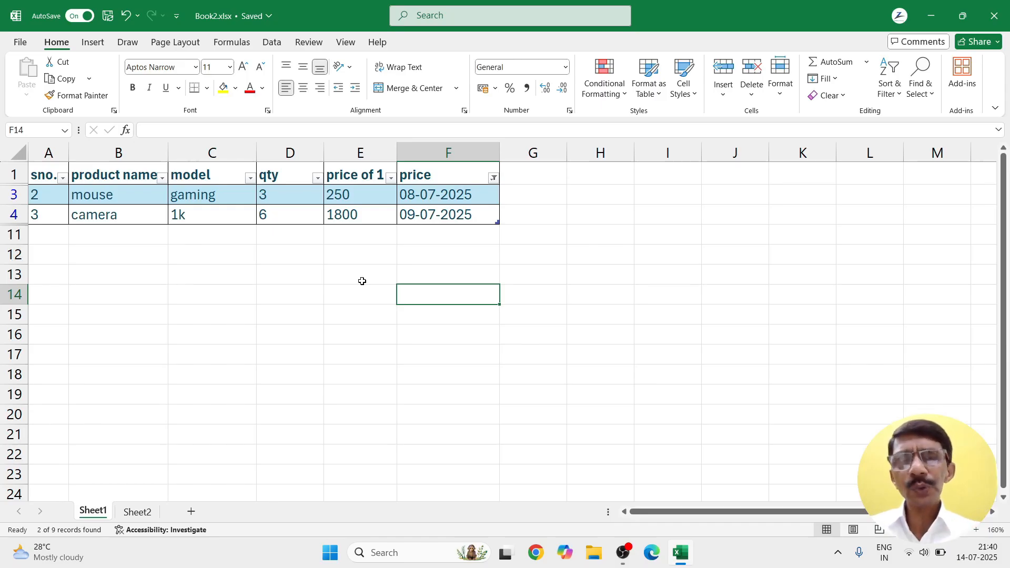
Step: Check the Print preview of the filtered mouse and camera rows at Zoom to Page, then return to Sheet1
{"action": "left_click", "coordinate": [21, 44]}
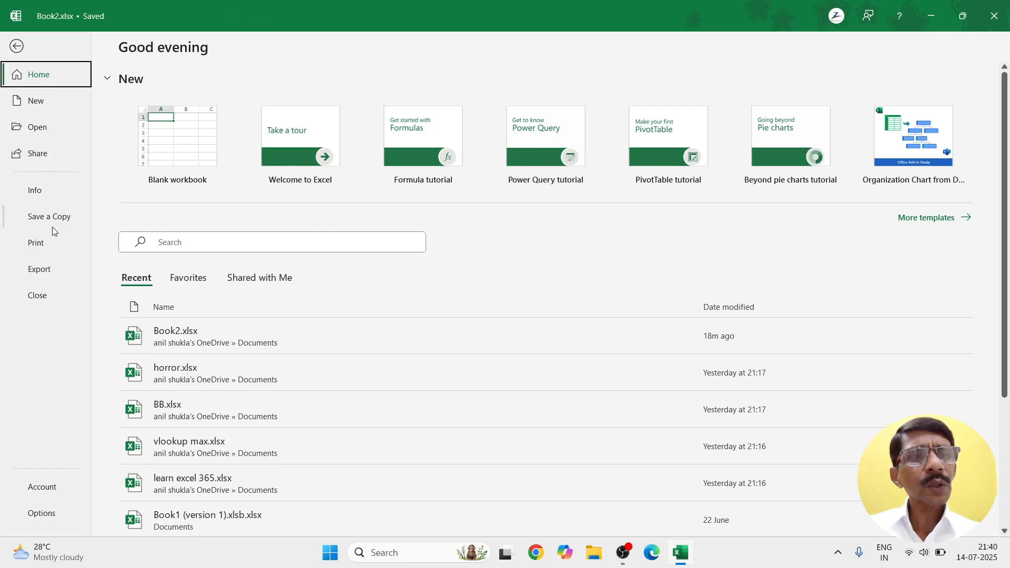
{"action": "left_click", "coordinate": [53, 248]}
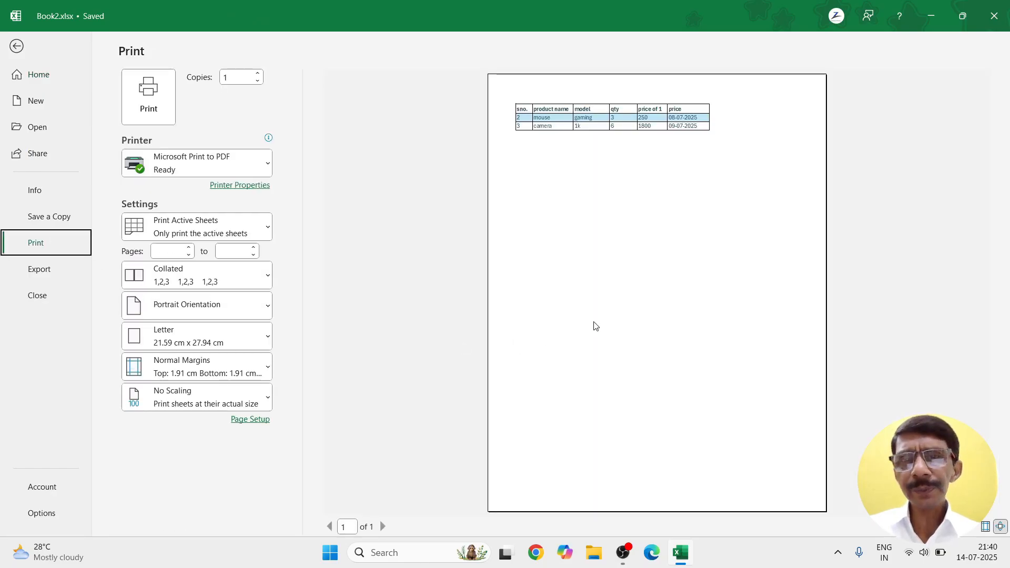
{"action": "left_click", "coordinate": [999, 530]}
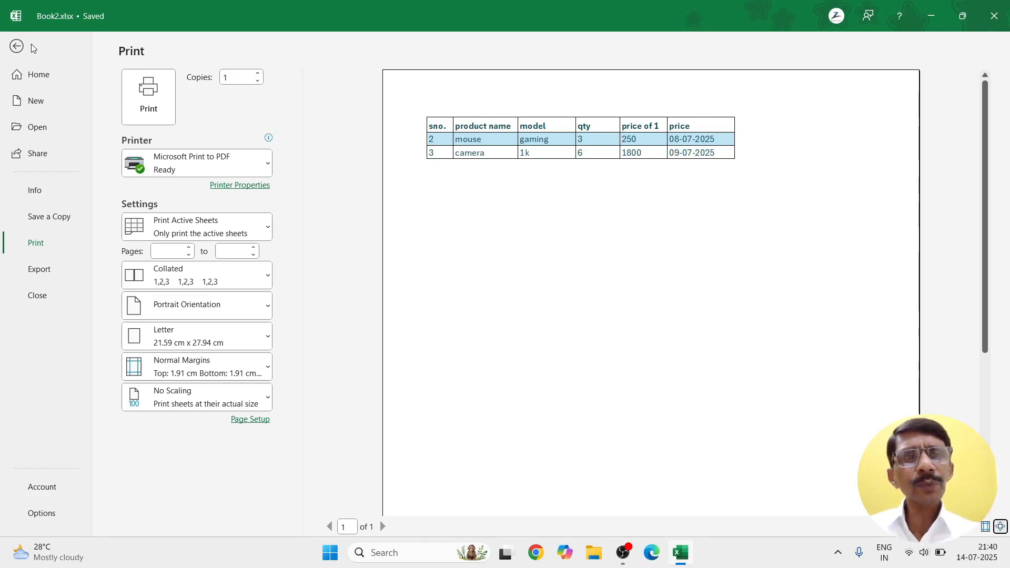
{"action": "left_click", "coordinate": [18, 46]}
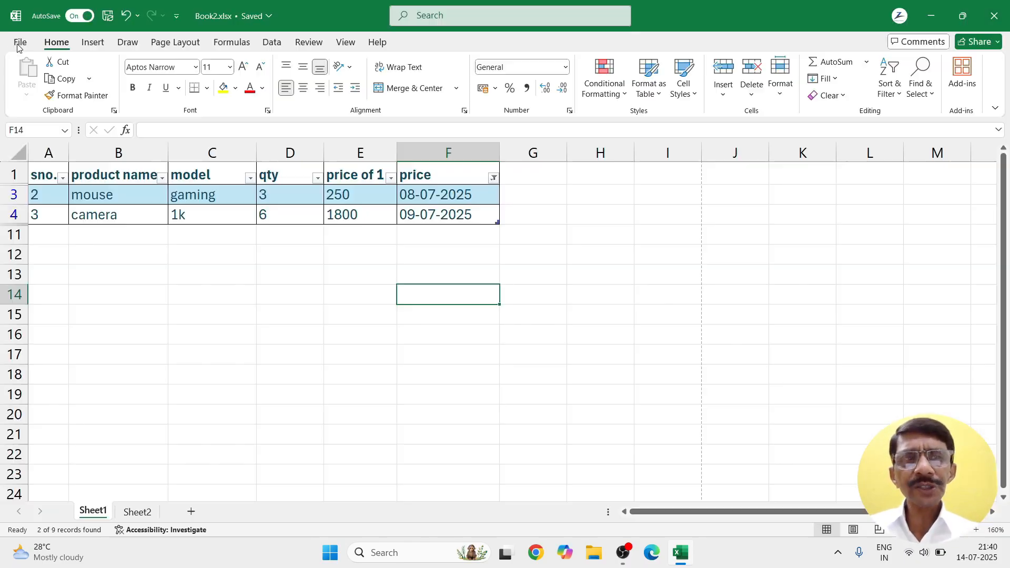
Step: Clear the price column's date filter so all nine rows, 07-07-2025 to 15-07-2025, show
{"action": "left_click", "coordinate": [493, 180]}
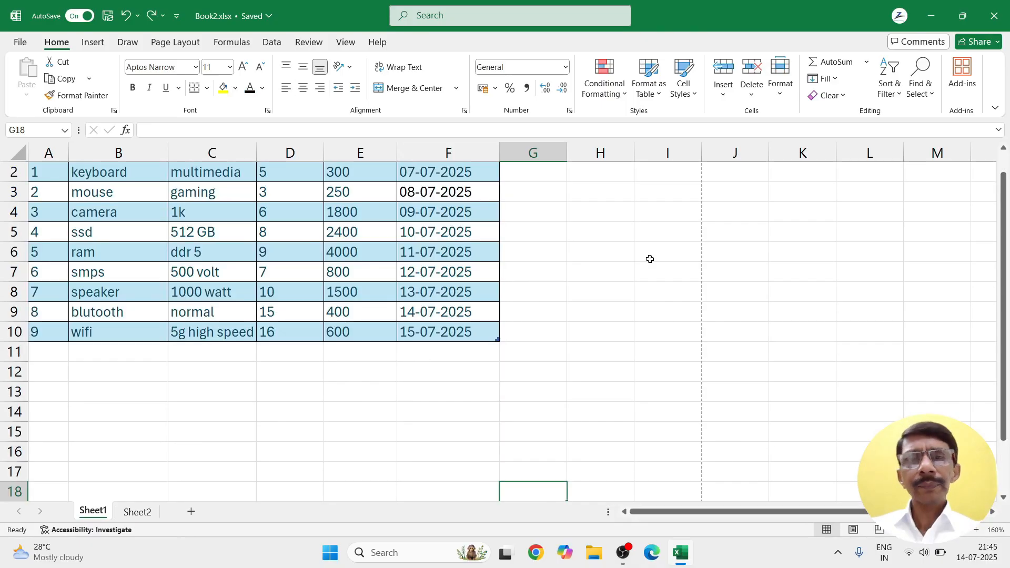
{"action": "scroll", "coordinate": [605, 276], "scroll_direction": "up", "scroll_amount": 1}
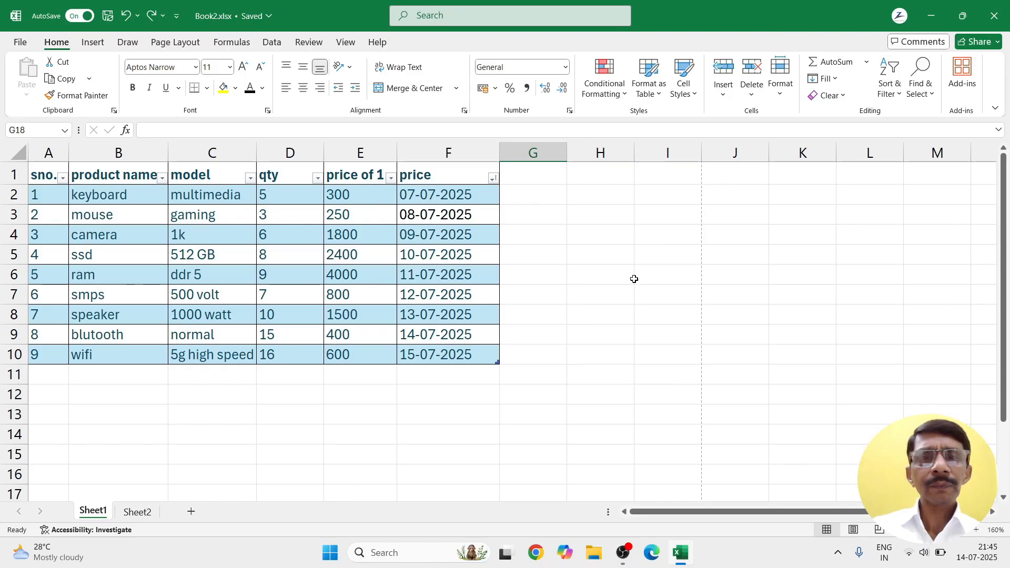
{"action": "left_click", "coordinate": [493, 178]}
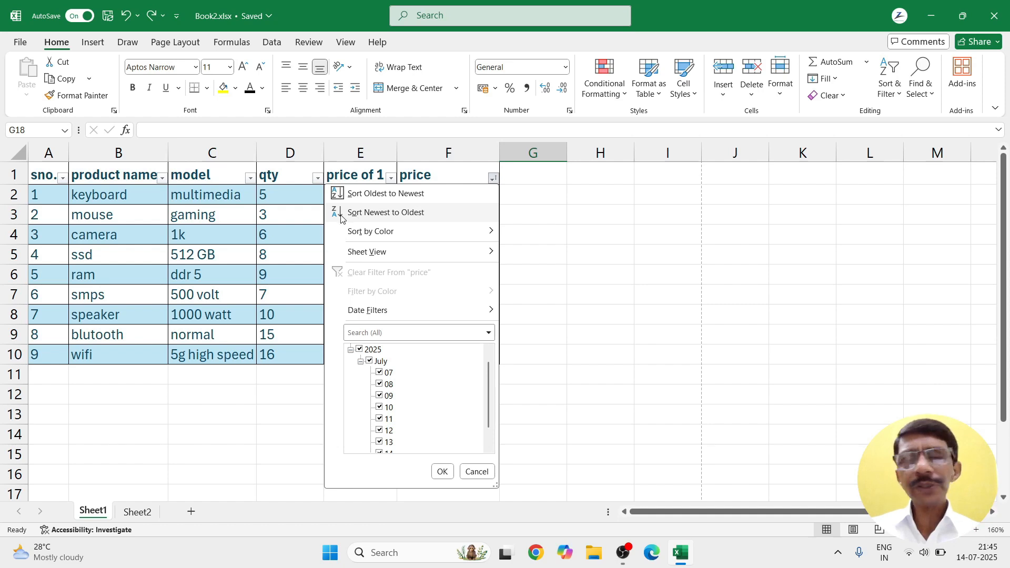
{"action": "left_click", "coordinate": [476, 471]}
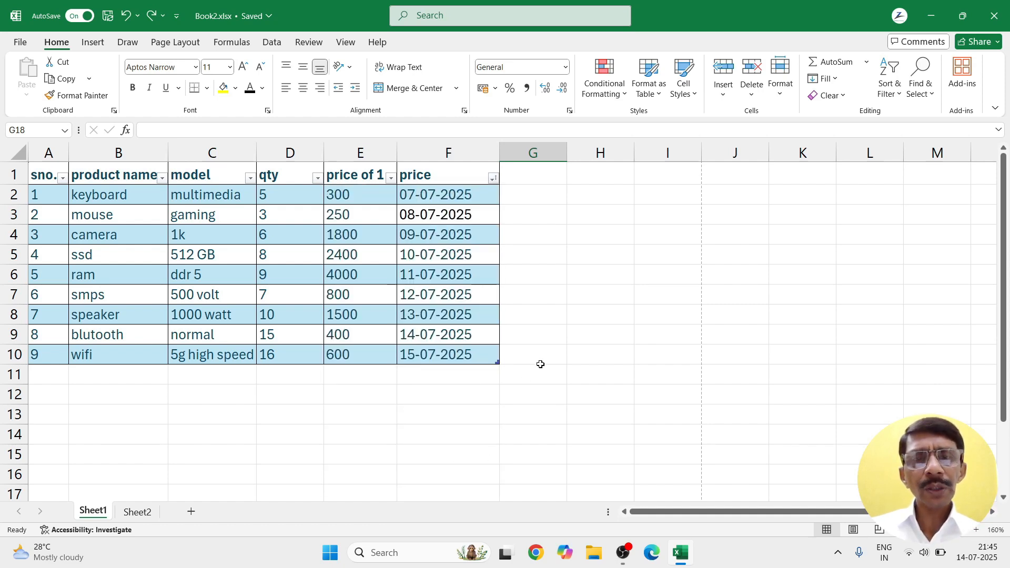
{"action": "left_click", "coordinate": [538, 358]}
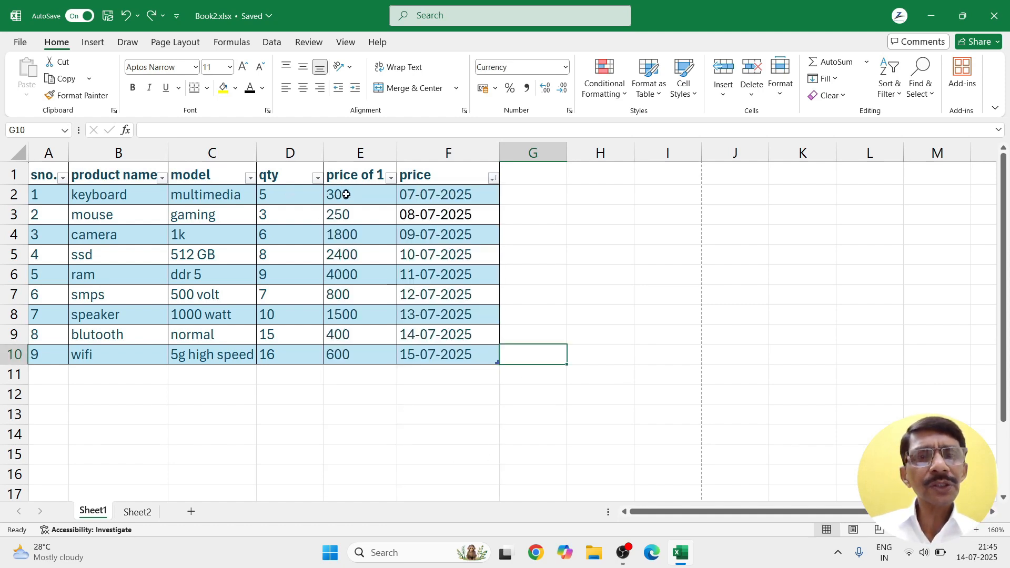
{"action": "left_click_drag", "start_coordinate": [343, 194], "coordinate": [353, 361]}
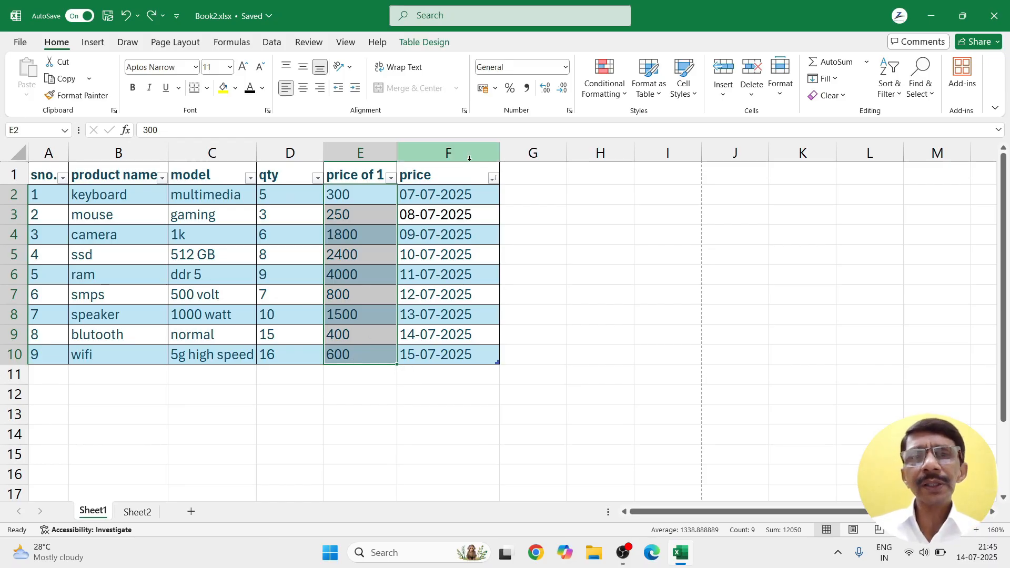
{"action": "left_click", "coordinate": [391, 178]}
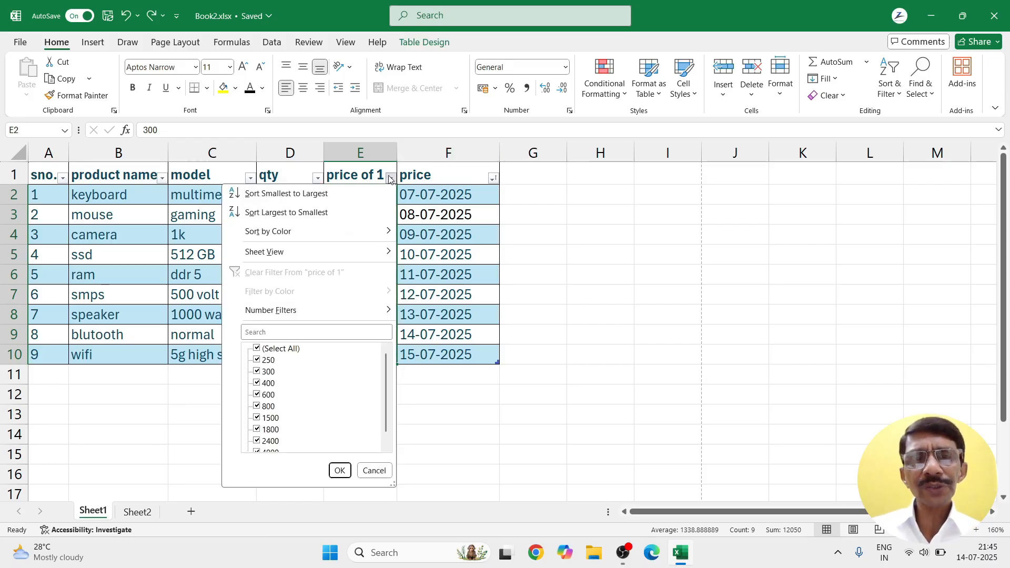
{"action": "left_click", "coordinate": [303, 195]}
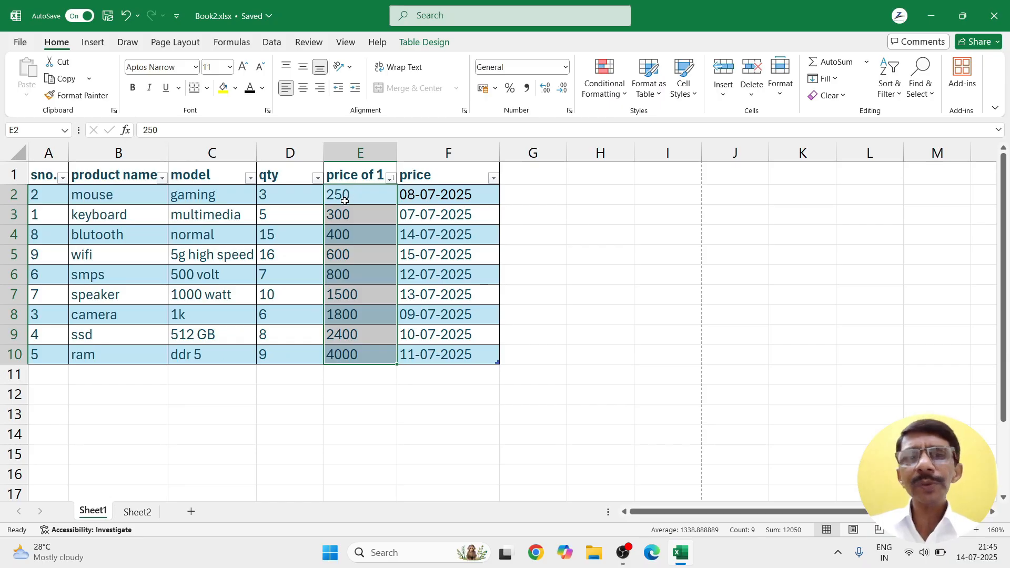
{"action": "left_click", "coordinate": [390, 179]}
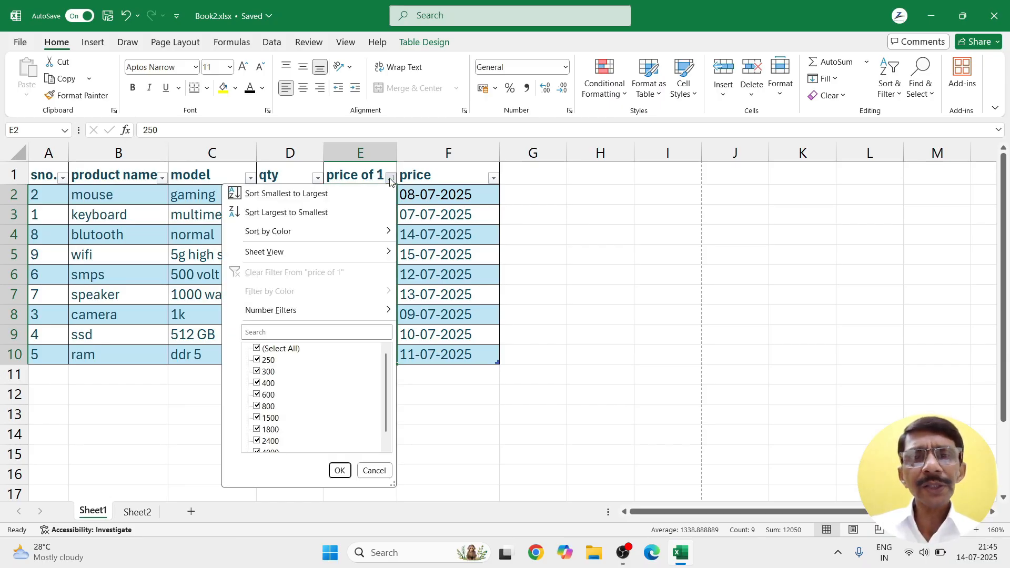
{"action": "left_click", "coordinate": [279, 218]}
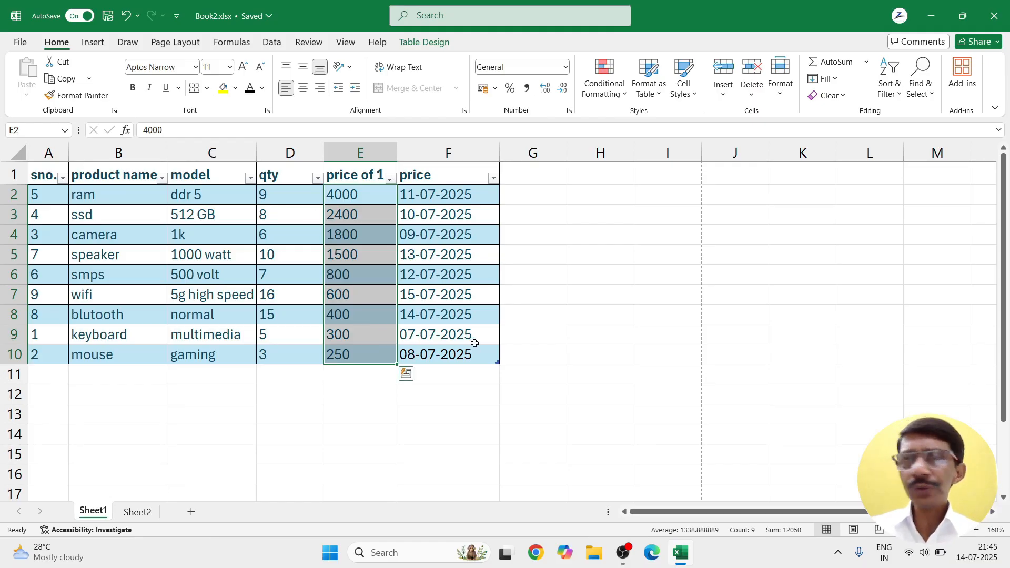
{"action": "left_click", "coordinate": [515, 314]}
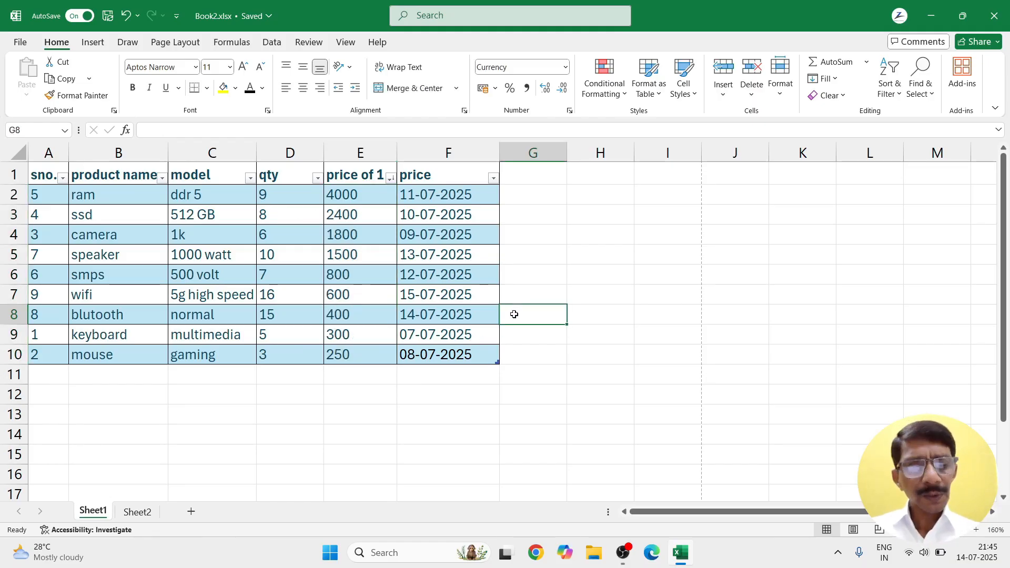
{"action": "key", "text": "ctrl+z"}
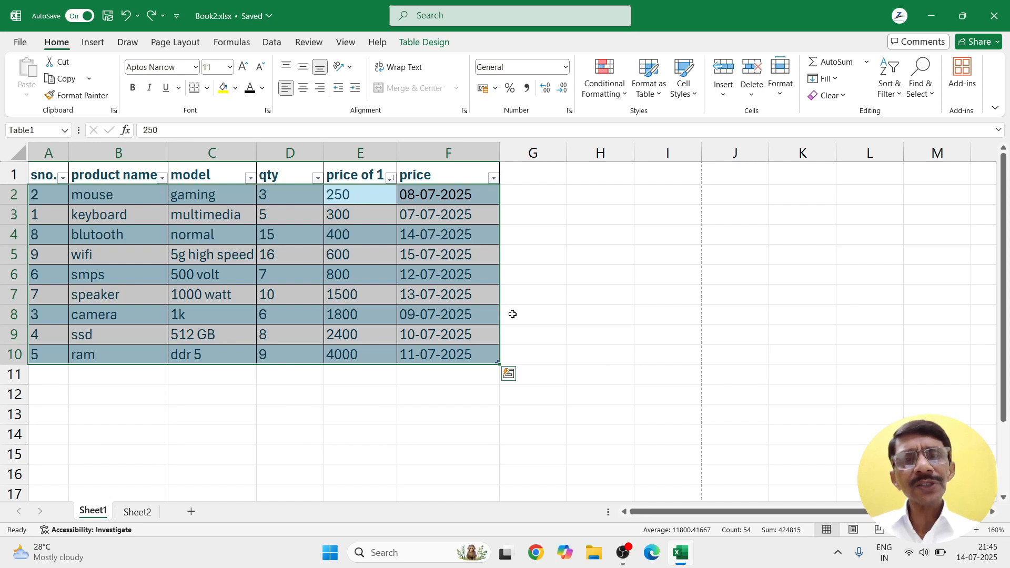
{"action": "key", "text": "ctrl+z"}
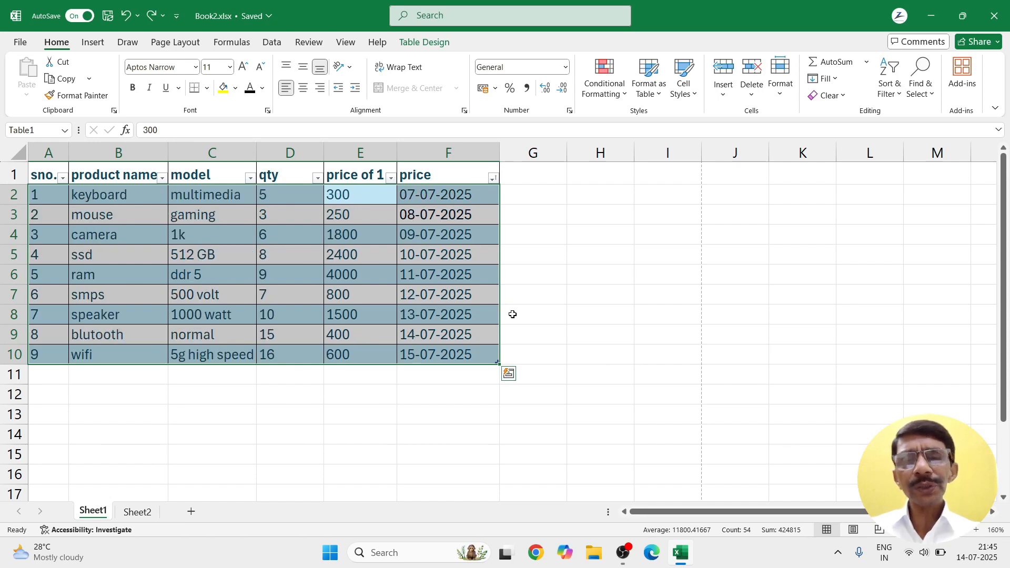
{"action": "left_click", "coordinate": [528, 304]}
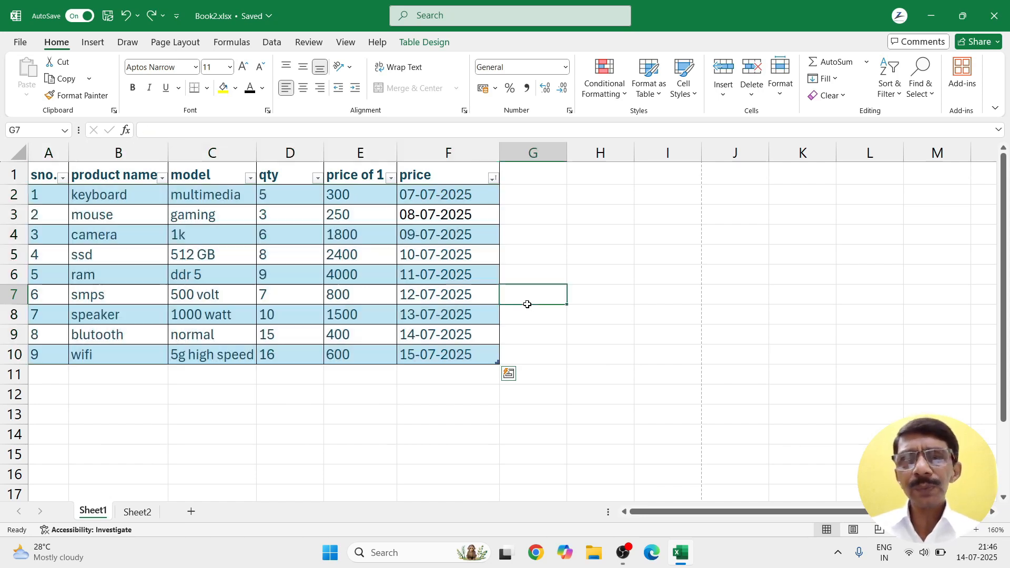
Step: Fill F2 (07-07-2025) yellow, F4 (09-07-2025) green and F6 (11-07-2025) orange, then select F2:F10
{"action": "left_click", "coordinate": [431, 196]}
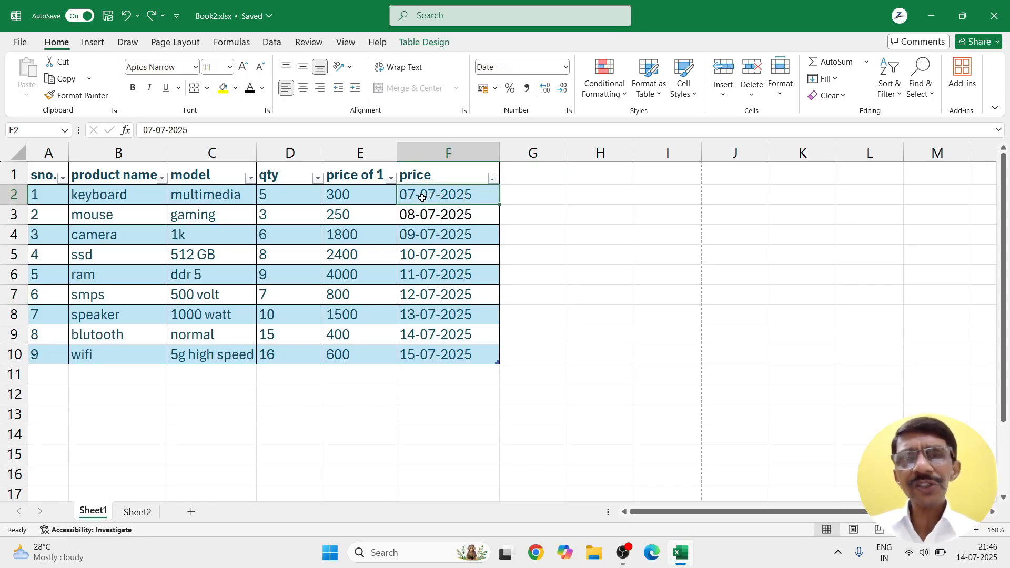
{"action": "left_click", "coordinate": [224, 88]}
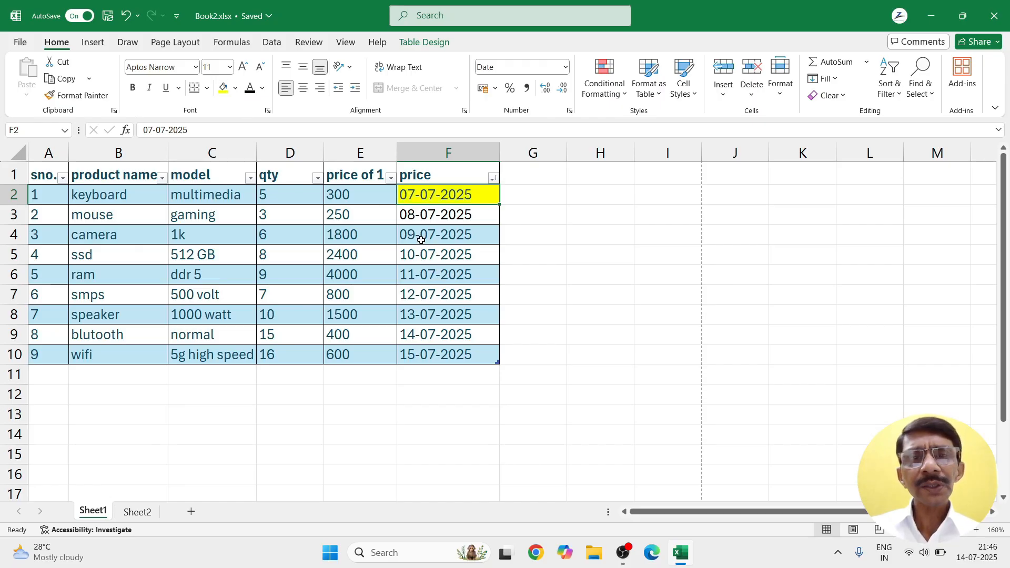
{"action": "left_click", "coordinate": [410, 227]}
{"action": "left_click", "coordinate": [236, 88]}
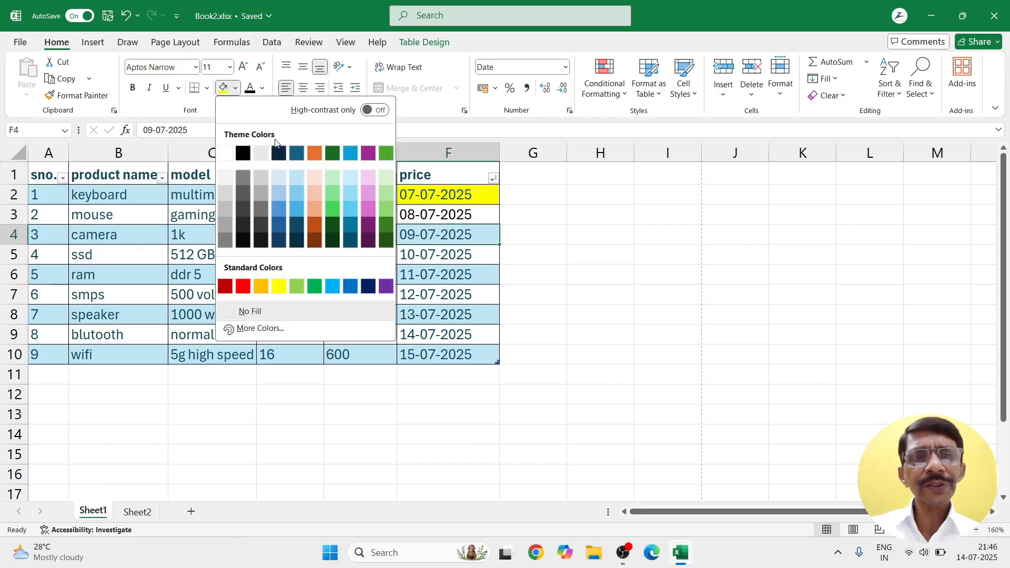
{"action": "left_click", "coordinate": [333, 194]}
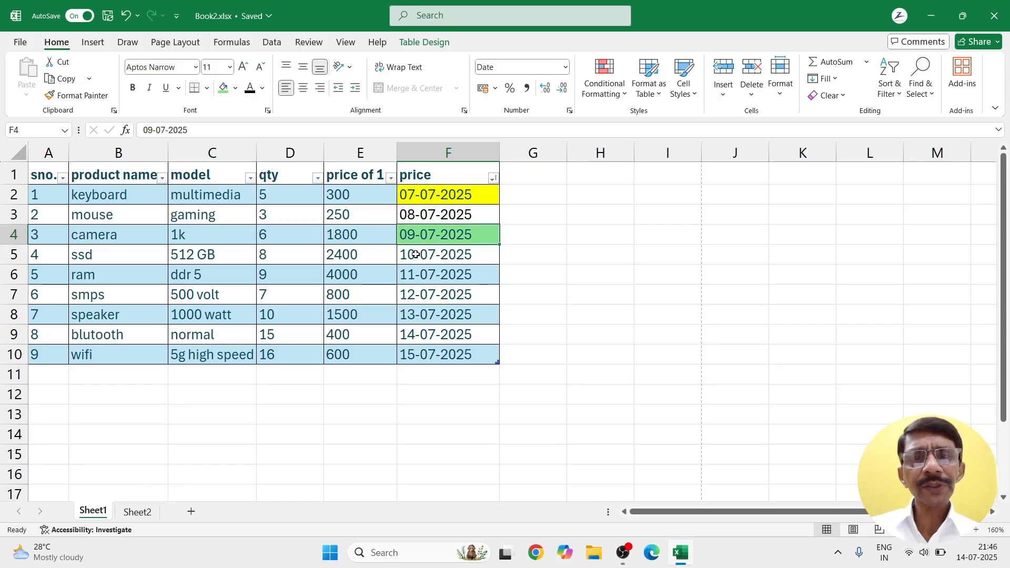
{"action": "left_click", "coordinate": [429, 276]}
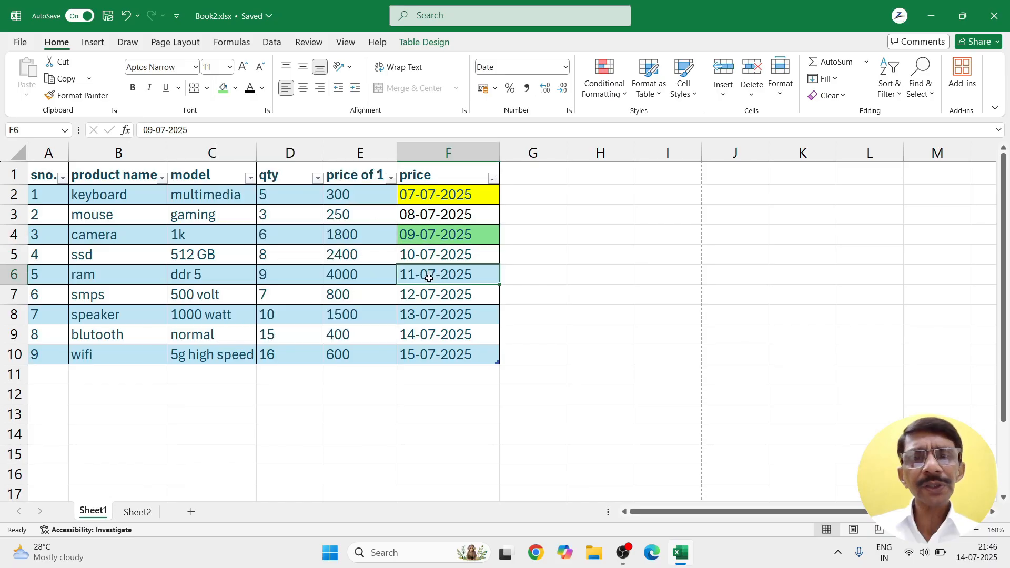
{"action": "left_click", "coordinate": [236, 88]}
{"action": "left_click", "coordinate": [320, 204]}
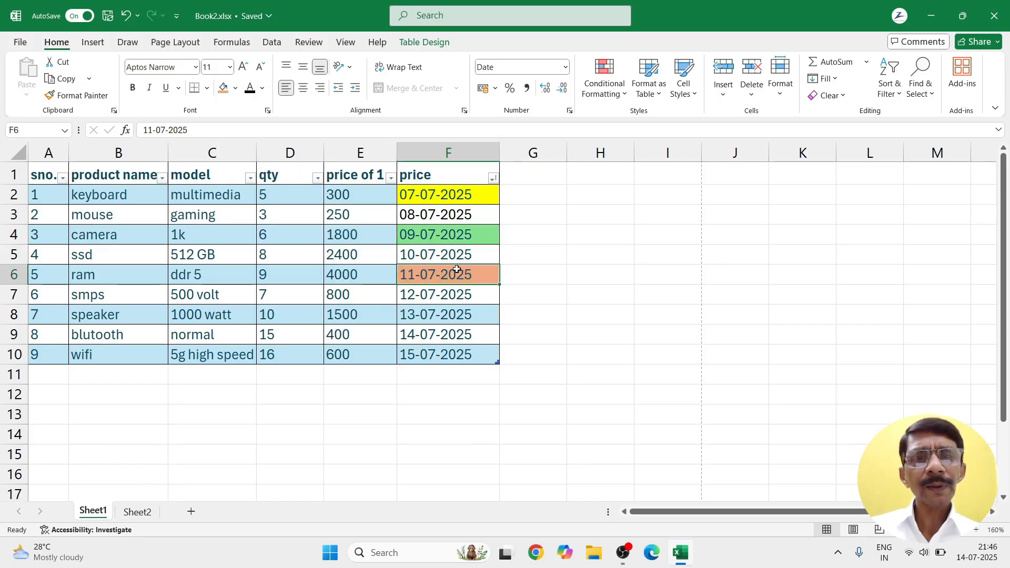
{"action": "left_click", "coordinate": [556, 322]}
{"action": "left_click_drag", "start_coordinate": [454, 195], "coordinate": [456, 356]}
Step: Open Custom Sort for Table1 by price, oldest to newest, and add two empty levels
{"action": "left_click", "coordinate": [492, 178]}
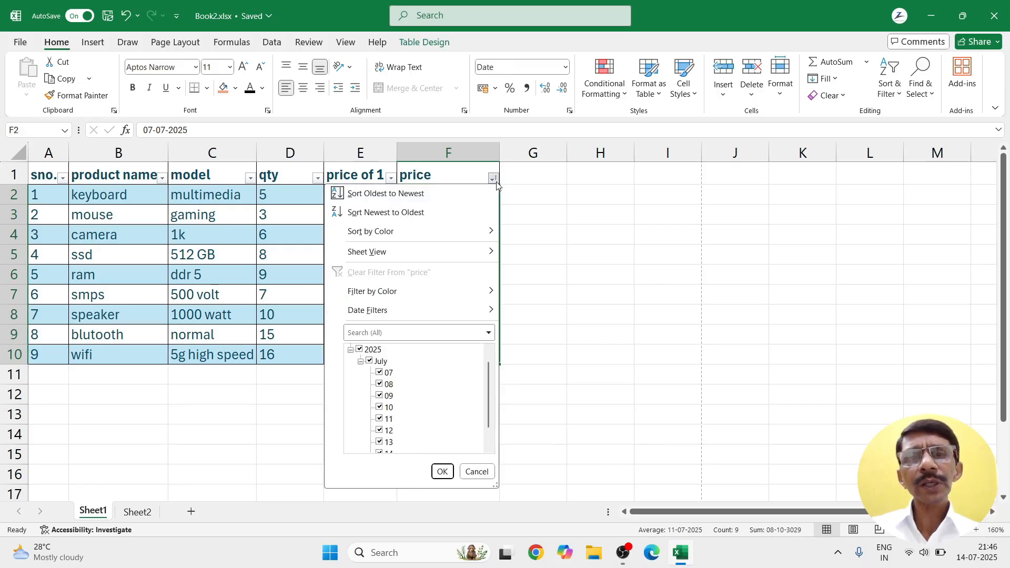
{"action": "mouse_move", "coordinate": [382, 232]}
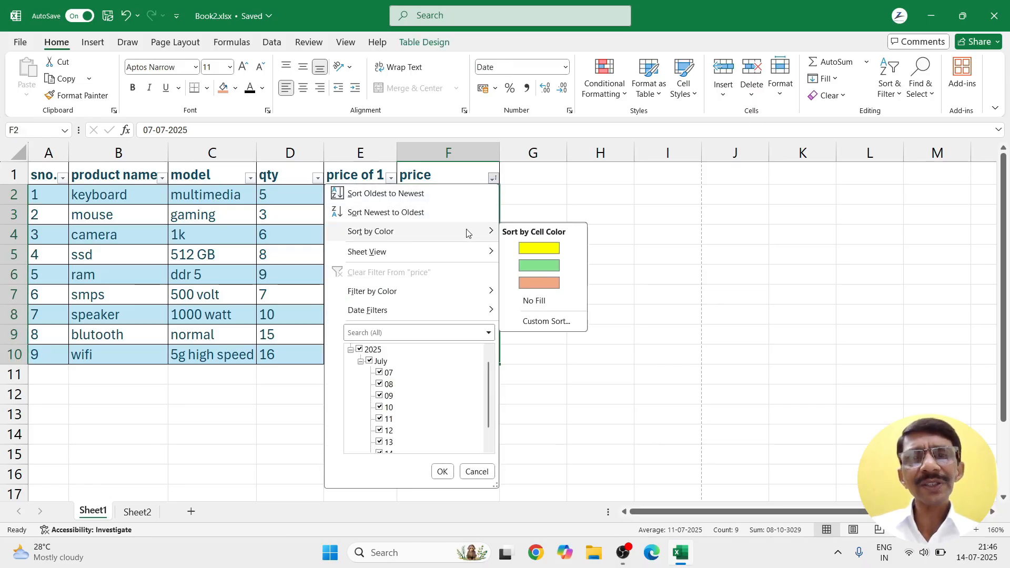
{"action": "left_click", "coordinate": [546, 321]}
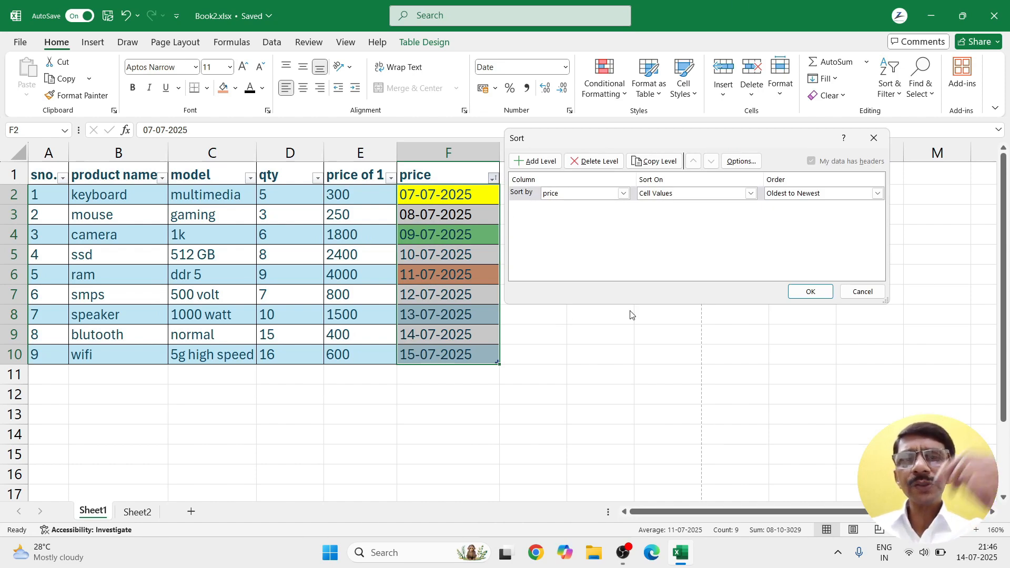
{"action": "left_click", "coordinate": [526, 162]}
{"action": "left_click", "coordinate": [526, 162]}
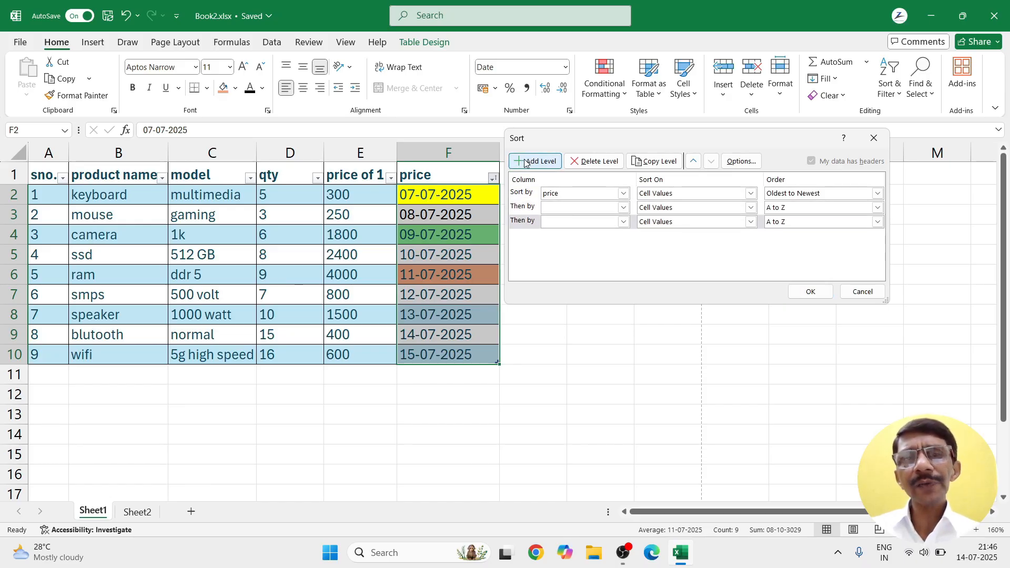
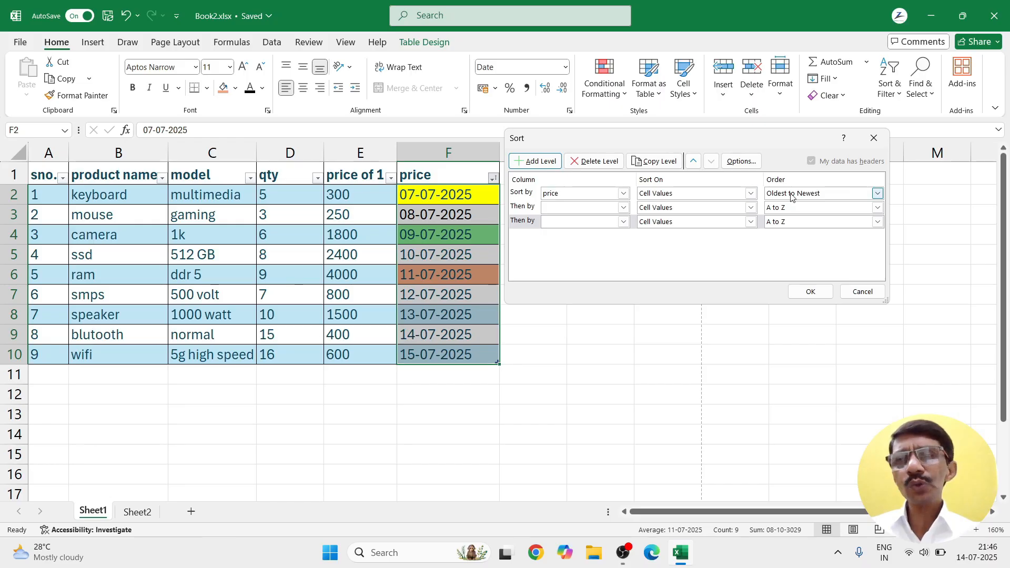
Step: Add a second sort level on price by cell colour with orange on top
{"action": "left_click", "coordinate": [524, 167]}
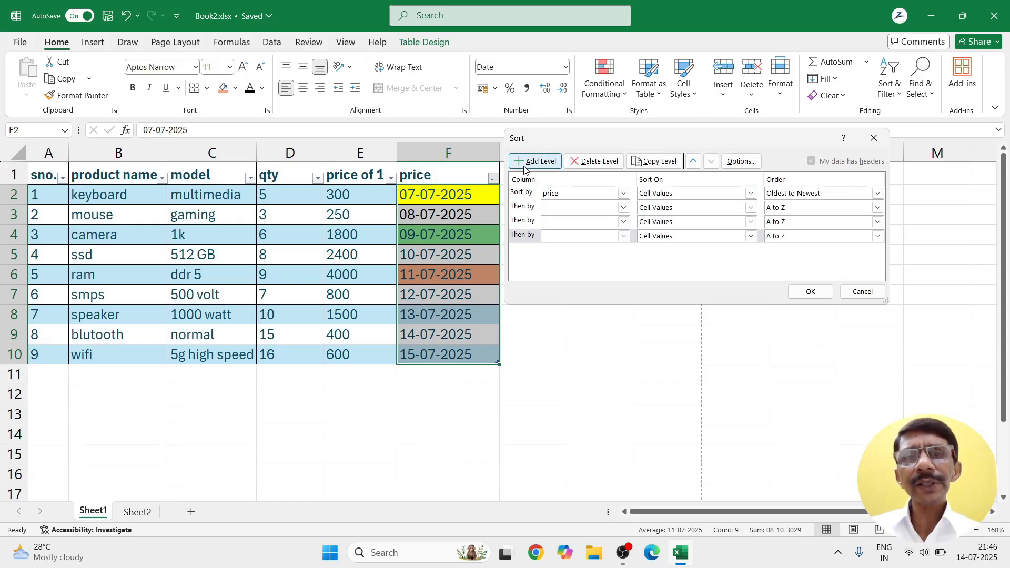
{"action": "left_click", "coordinate": [624, 208]}
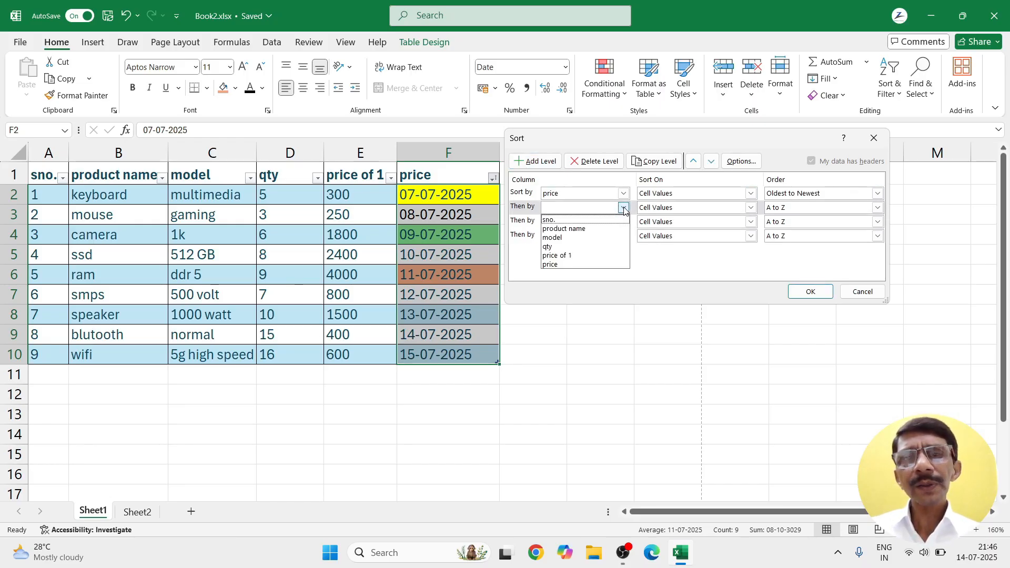
{"action": "left_click", "coordinate": [558, 265]}
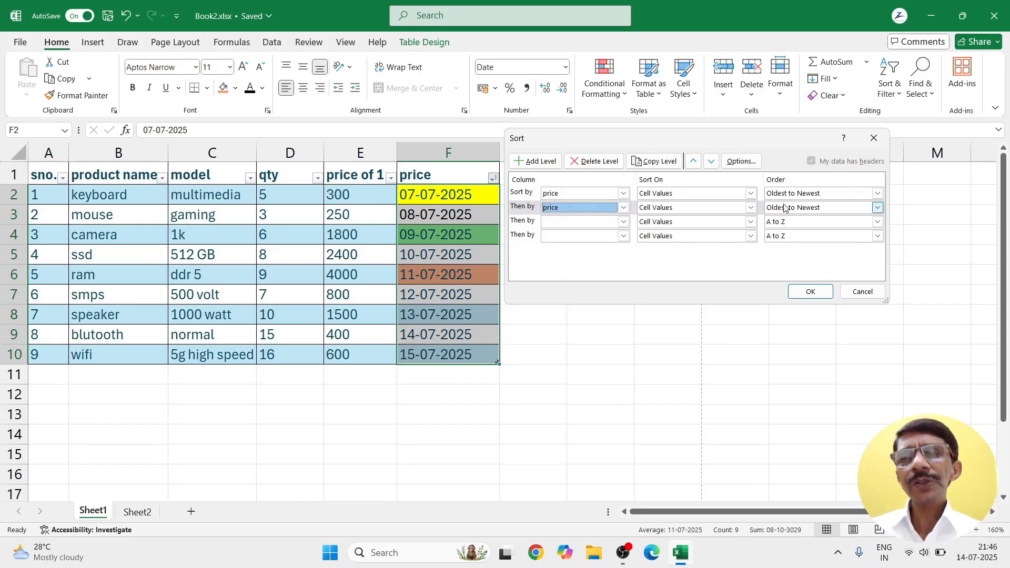
{"action": "left_click", "coordinate": [751, 208]}
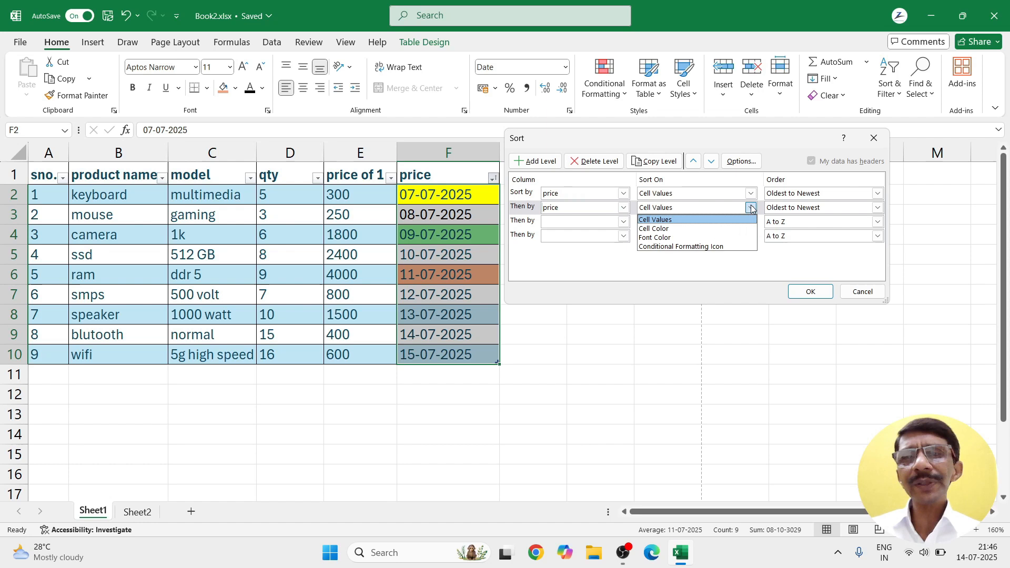
{"action": "left_click", "coordinate": [671, 229]}
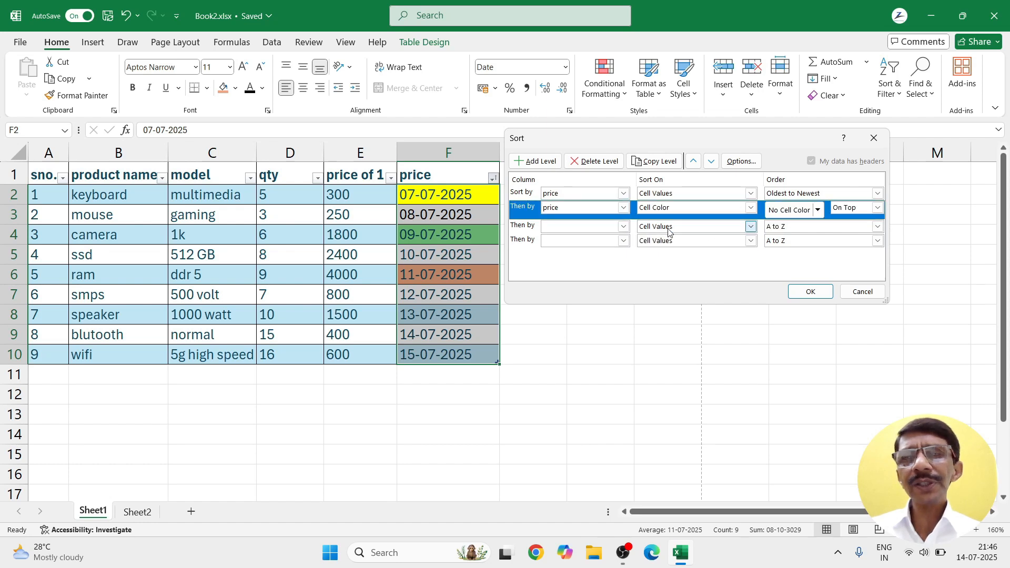
{"action": "left_click", "coordinate": [817, 211]}
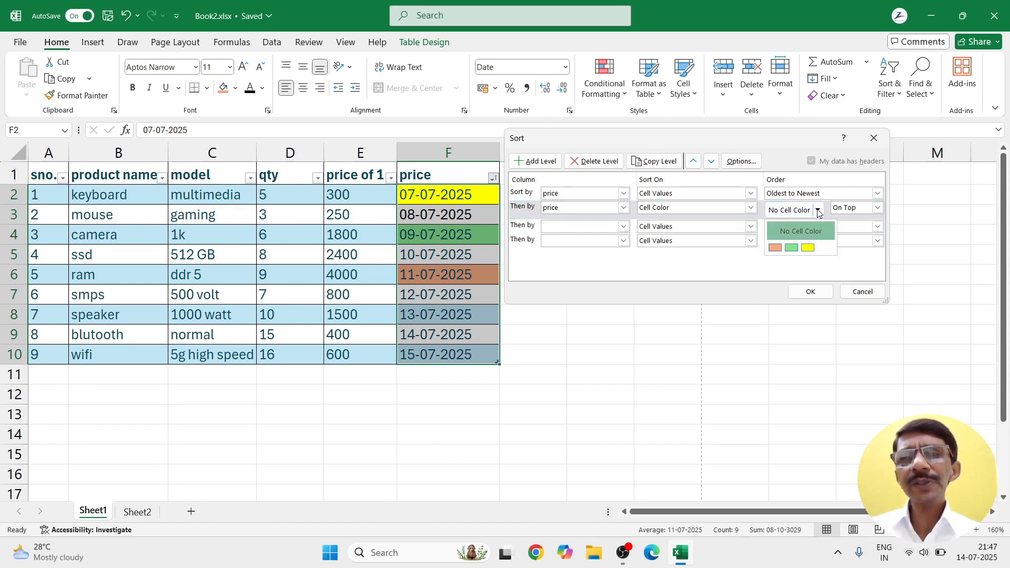
{"action": "left_click", "coordinate": [773, 250]}
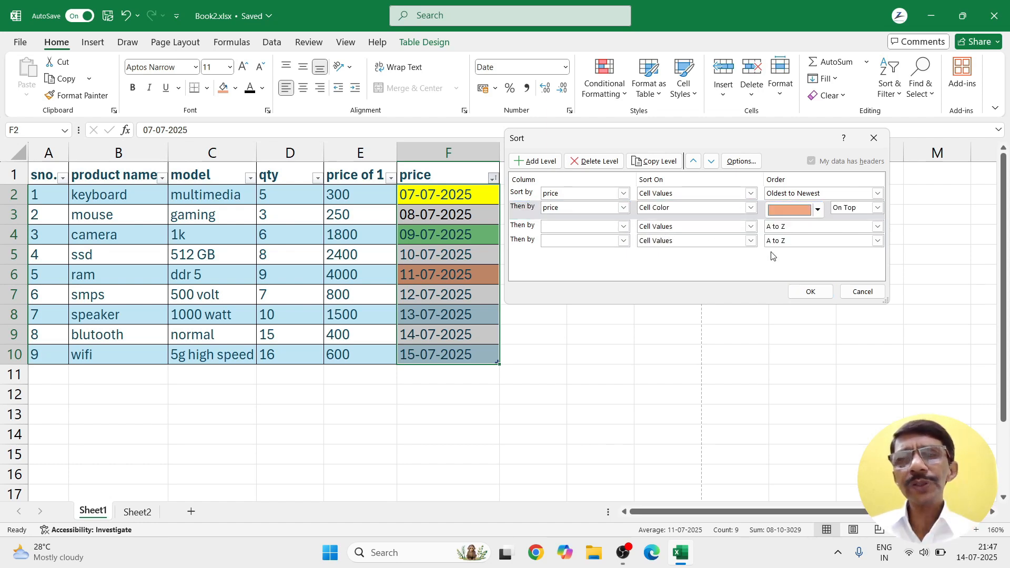
Step: Set the third sort level on price by cell colour with yellow on top
{"action": "left_click", "coordinate": [622, 222]}
{"action": "left_click", "coordinate": [568, 281]}
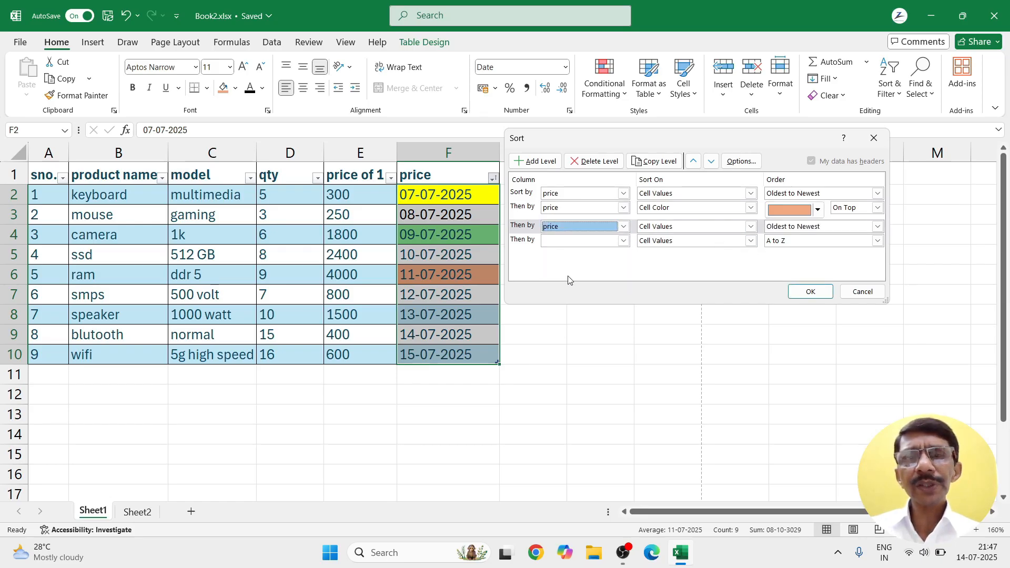
{"action": "left_click", "coordinate": [753, 227]}
{"action": "left_click", "coordinate": [672, 246]}
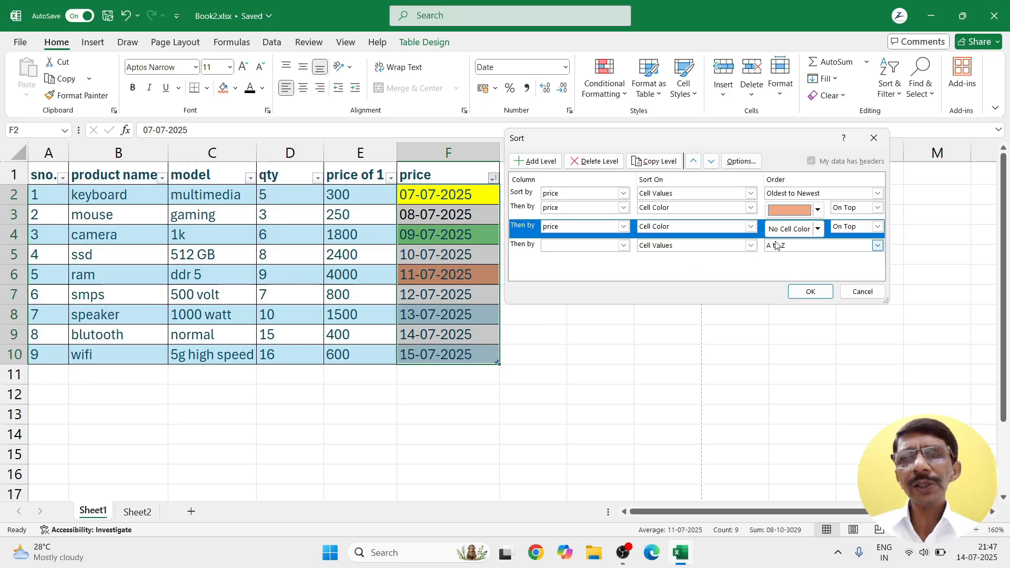
{"action": "left_click", "coordinate": [818, 229]}
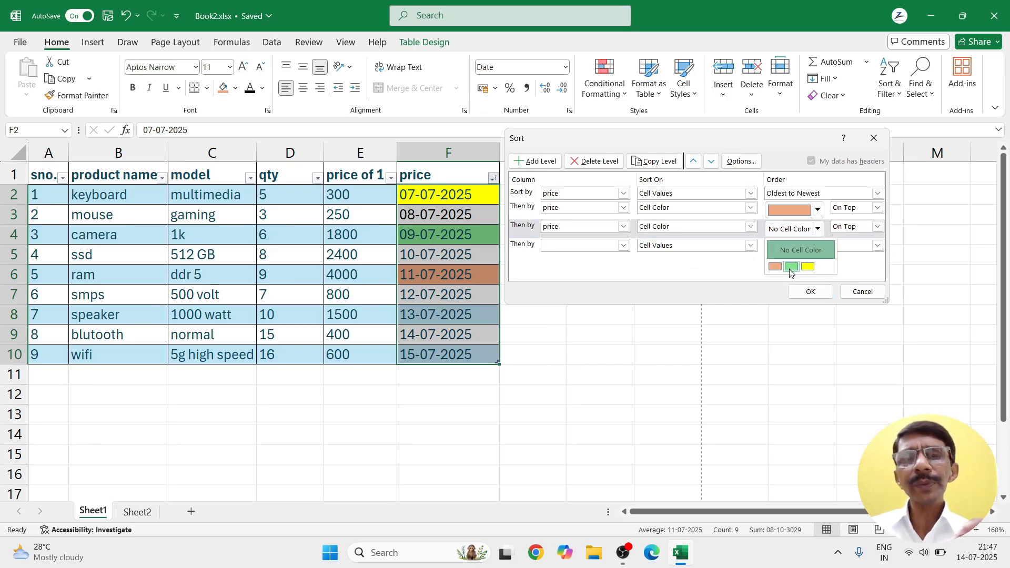
{"action": "left_click", "coordinate": [809, 267]}
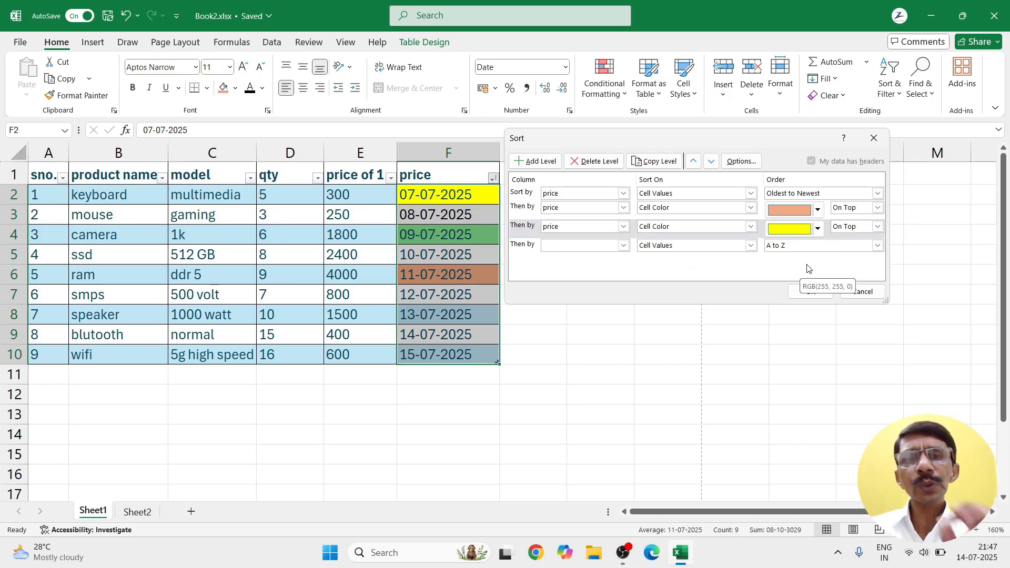
Step: Set the fourth level on price cell colour with green on top, and apply the sort
{"action": "left_click", "coordinate": [624, 246]}
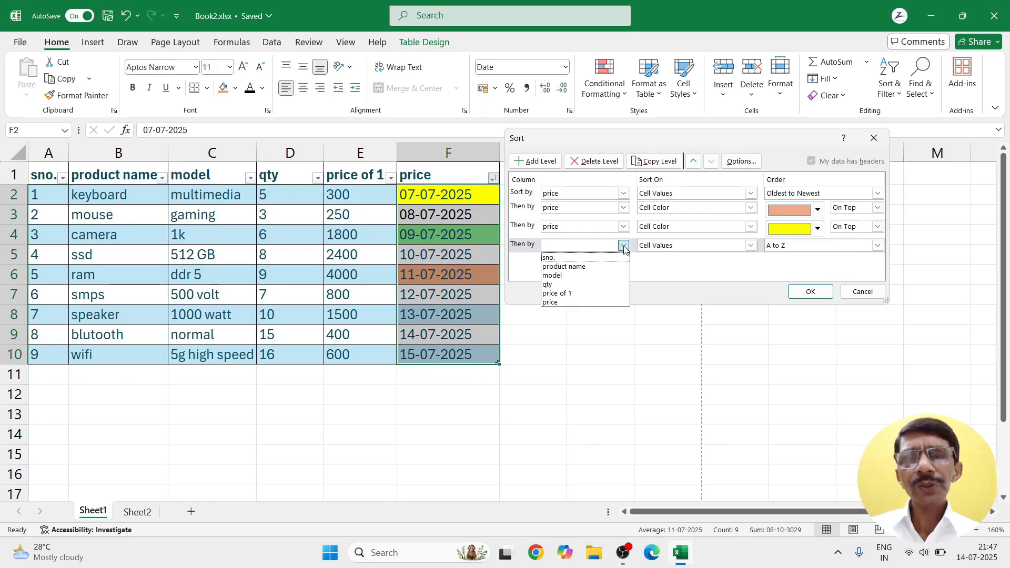
{"action": "left_click", "coordinate": [550, 303]}
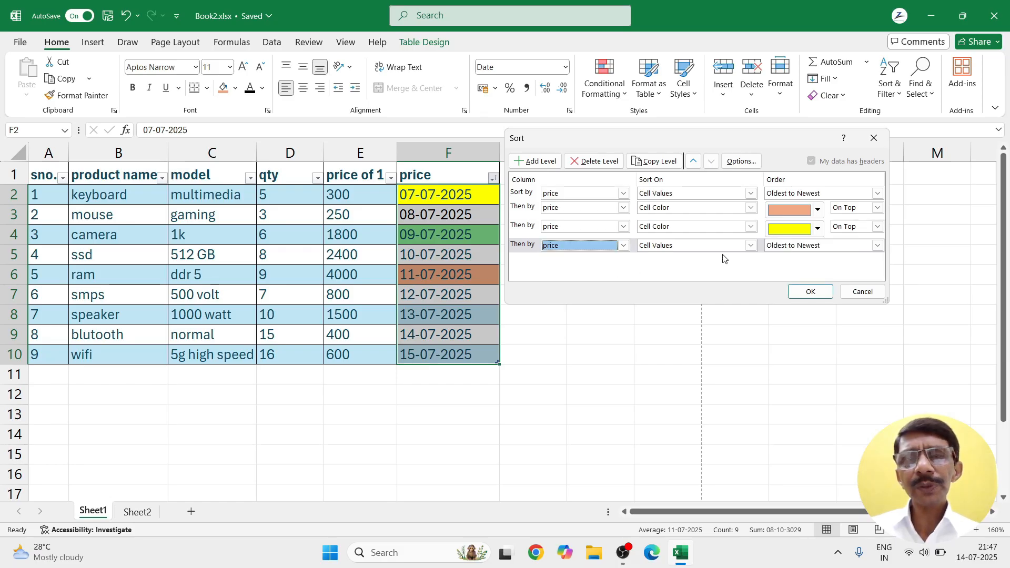
{"action": "left_click", "coordinate": [751, 246]}
{"action": "left_click", "coordinate": [677, 267]}
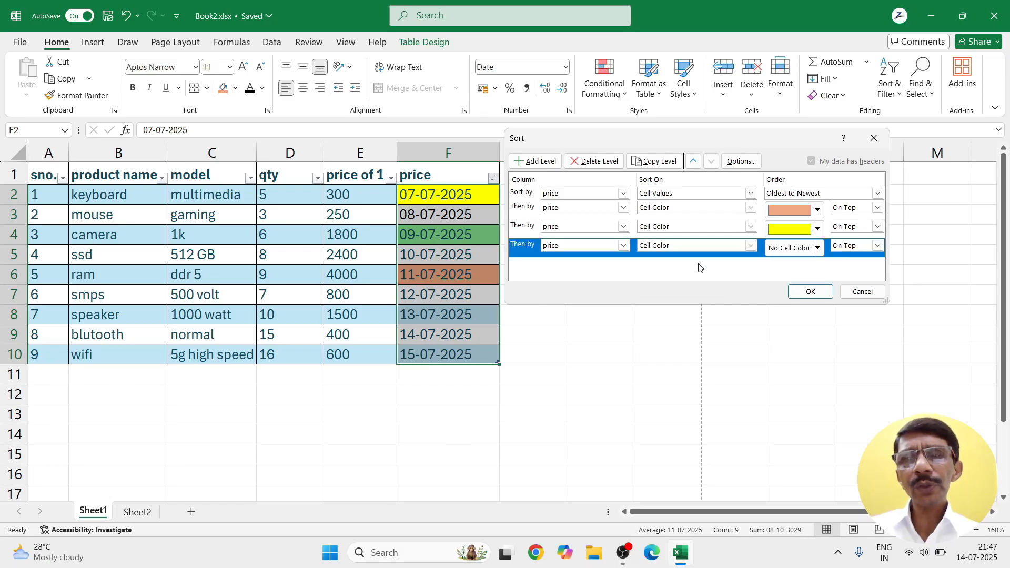
{"action": "left_click", "coordinate": [818, 248]}
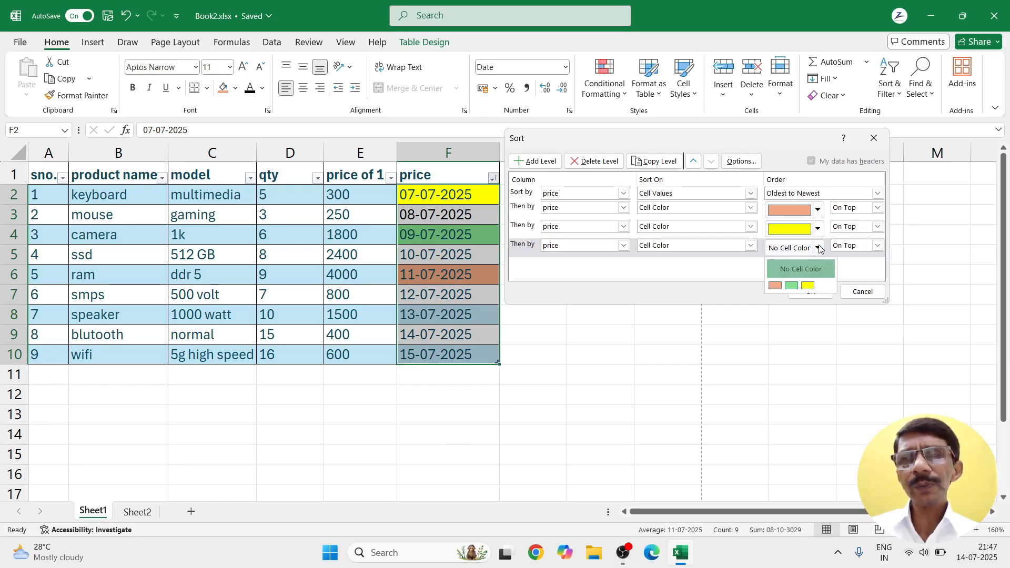
{"action": "left_click", "coordinate": [792, 285]}
{"action": "left_click", "coordinate": [805, 294]}
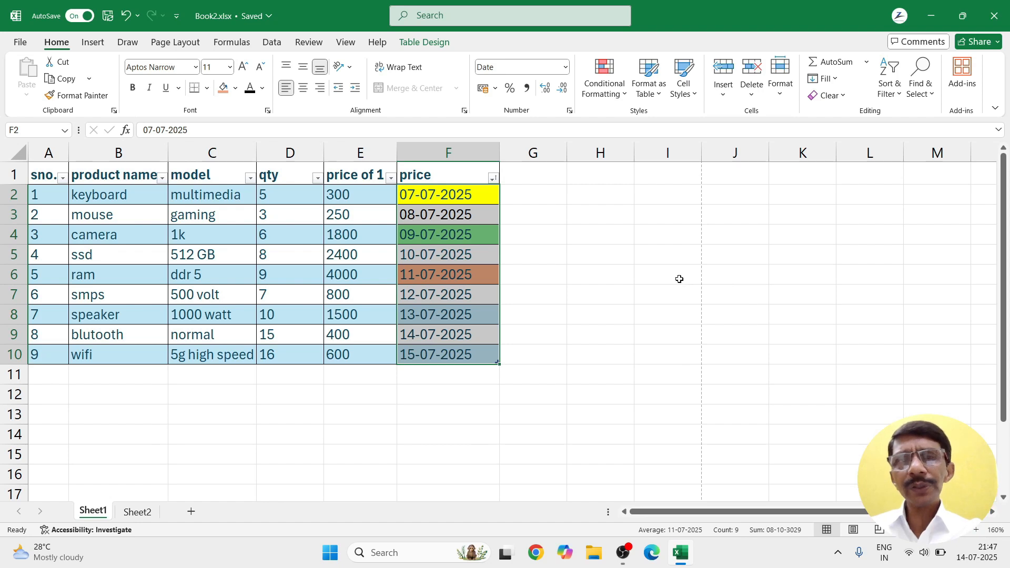
Step: Sort the price dates oldest to newest, then re-sort them newest to oldest
{"action": "left_click", "coordinate": [493, 179]}
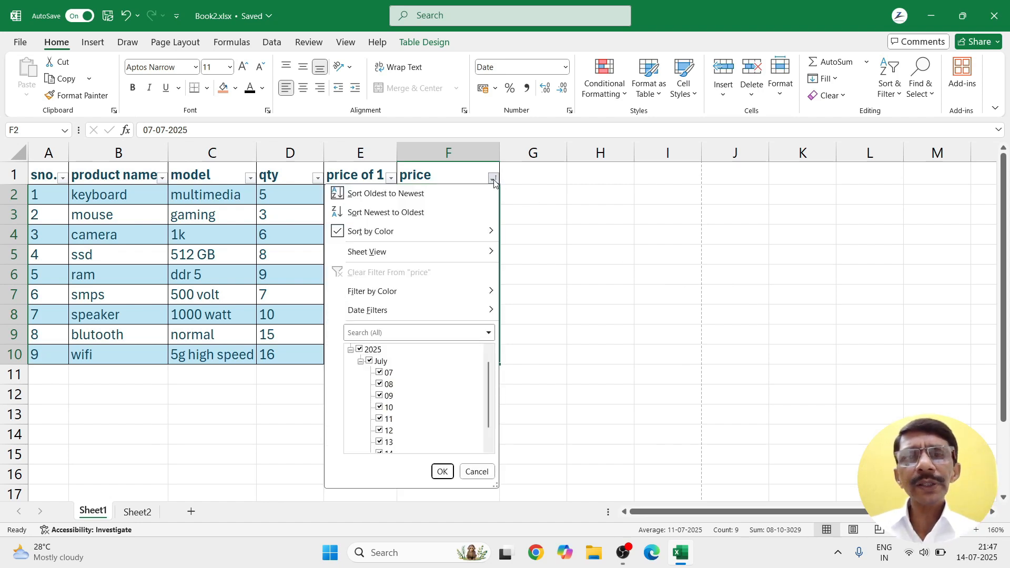
{"action": "left_click", "coordinate": [386, 195]}
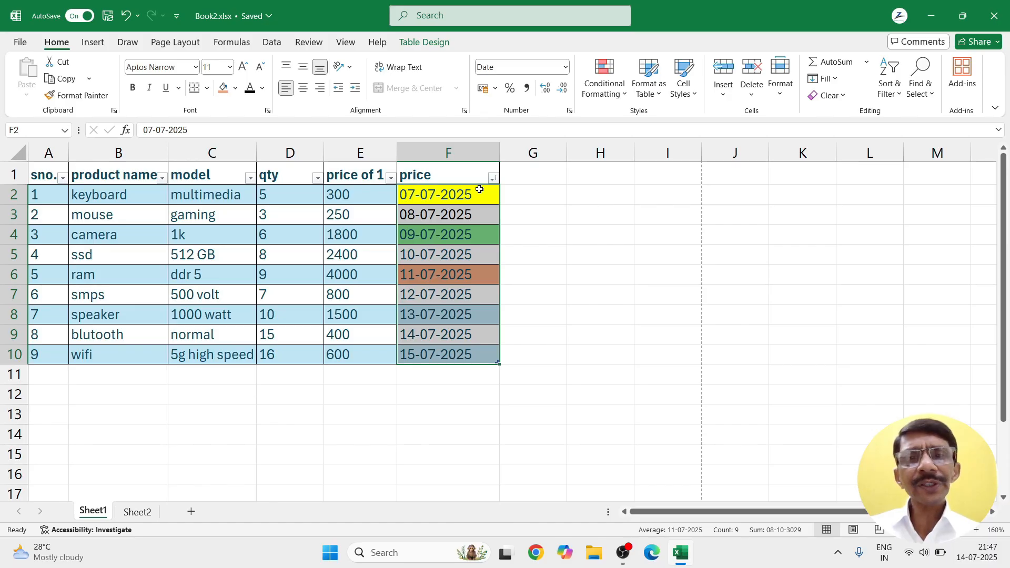
{"action": "left_click", "coordinate": [493, 179]}
{"action": "left_click", "coordinate": [426, 213]}
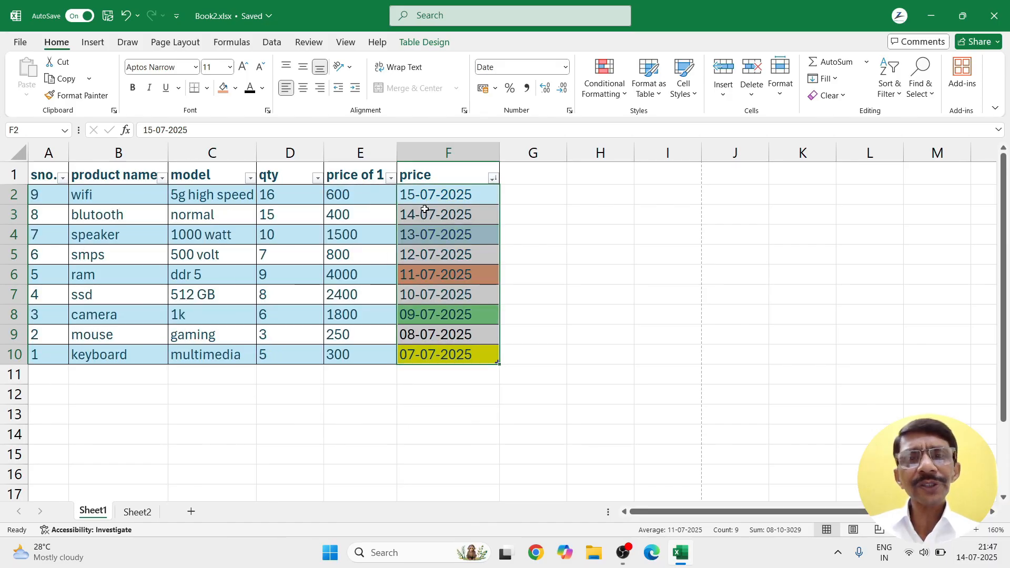
Step: Bring up Custom Sort from the price column's Sort by Color menu
{"action": "left_click", "coordinate": [494, 179]}
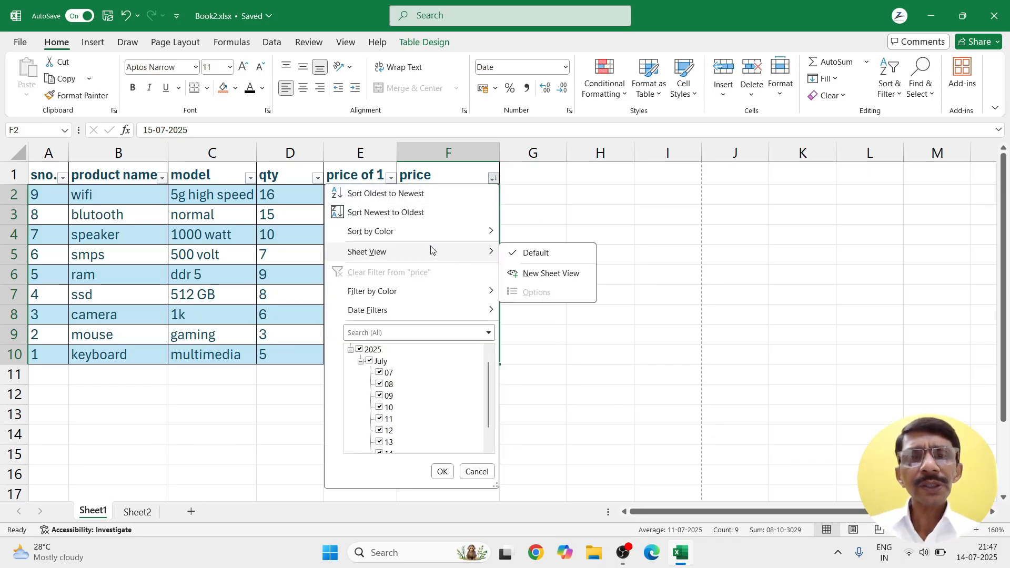
{"action": "mouse_move", "coordinate": [432, 237]}
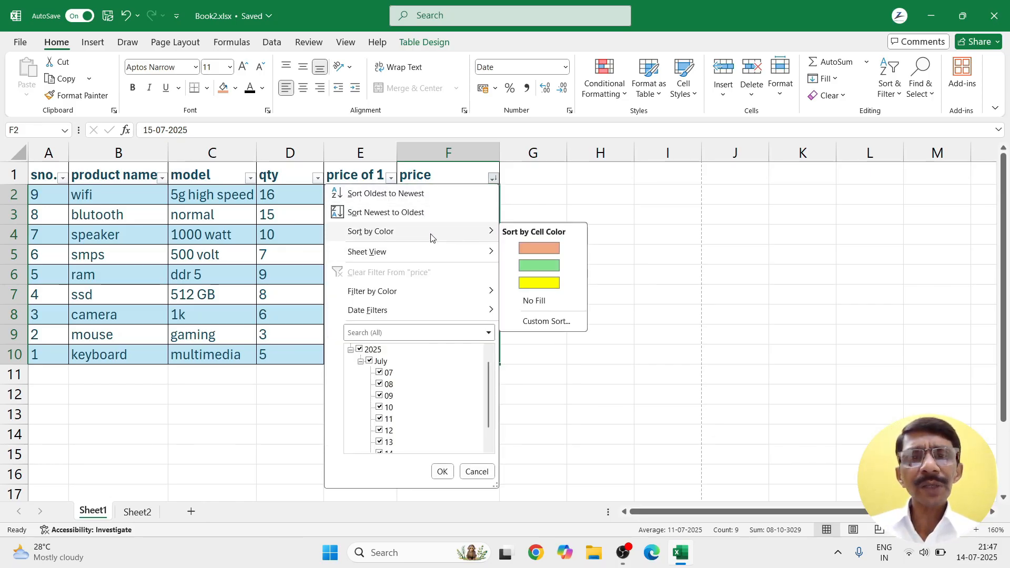
{"action": "left_click", "coordinate": [537, 322]}
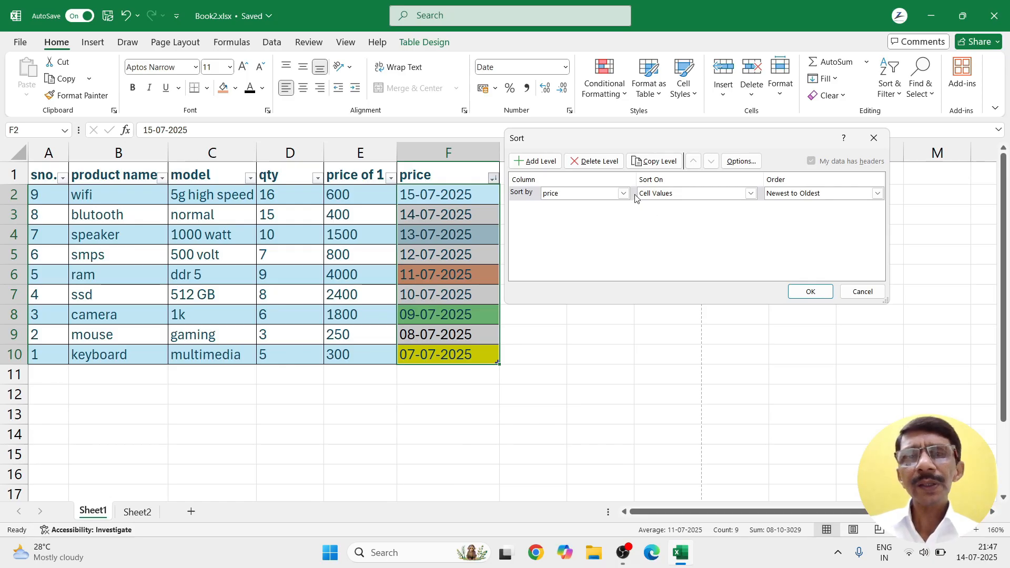
Step: Add sort levels and make the first level price by cell colour, green on top
{"action": "left_click", "coordinate": [542, 164]}
{"action": "left_click", "coordinate": [542, 164]}
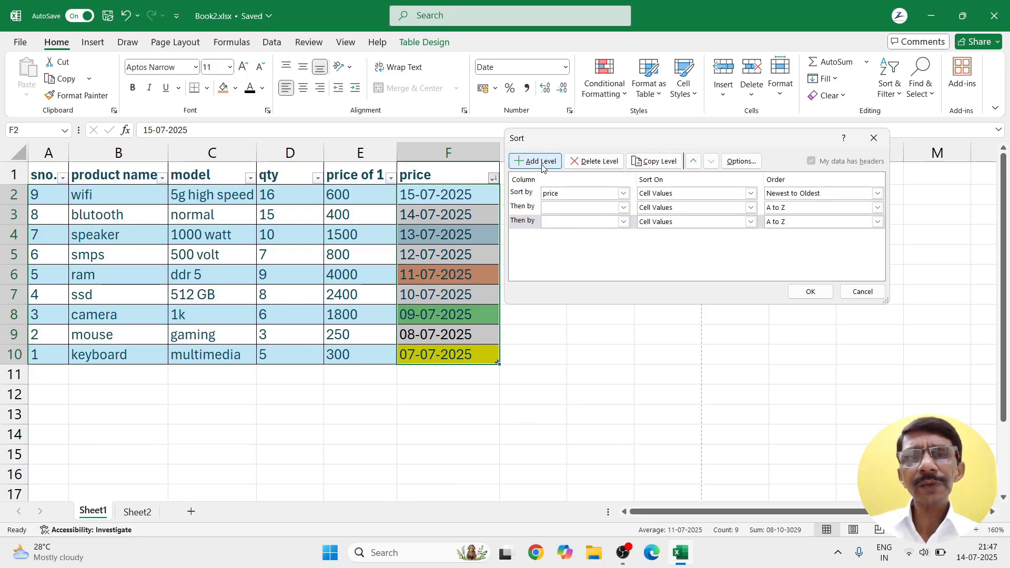
{"action": "left_click", "coordinate": [542, 164]}
{"action": "left_click", "coordinate": [623, 207]}
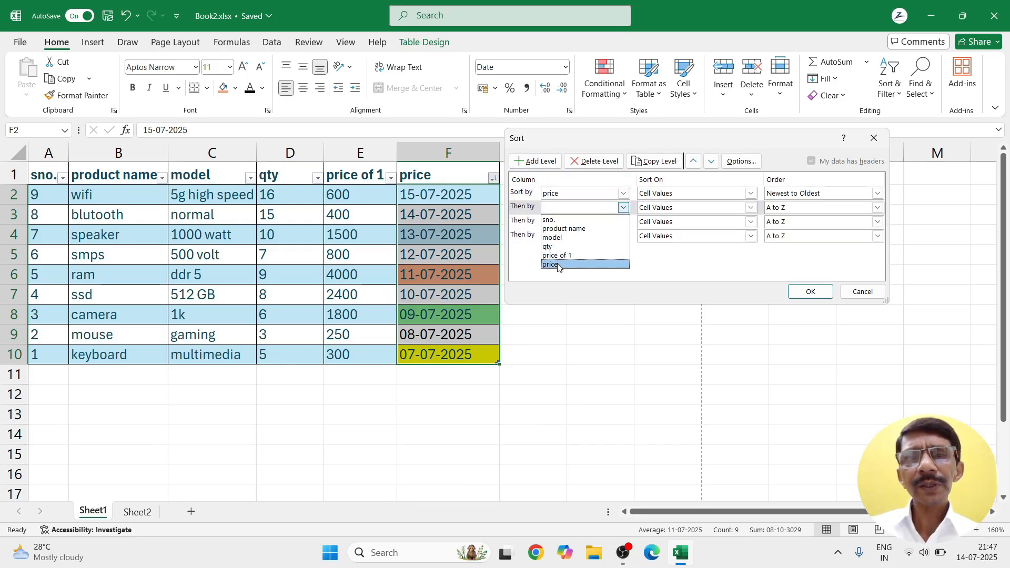
{"action": "left_click", "coordinate": [553, 265]}
{"action": "left_click", "coordinate": [624, 193]}
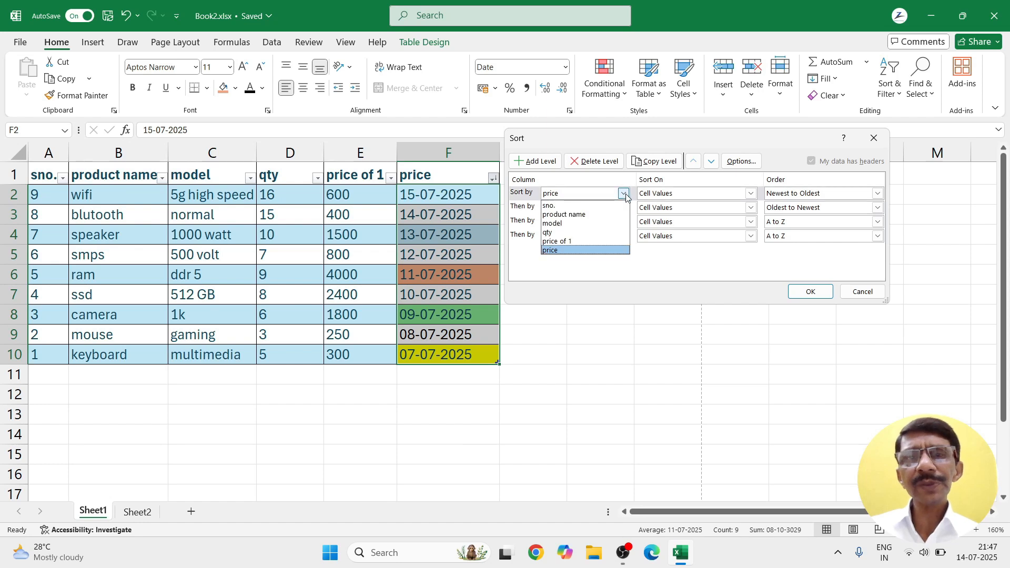
{"action": "left_click", "coordinate": [626, 195]}
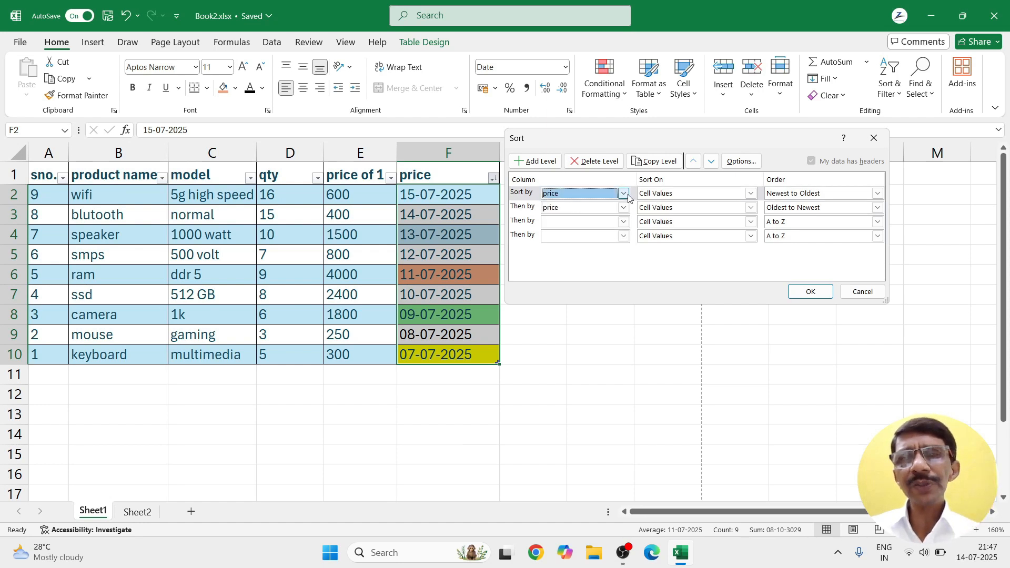
{"action": "left_click", "coordinate": [751, 194]}
{"action": "left_click", "coordinate": [654, 214]}
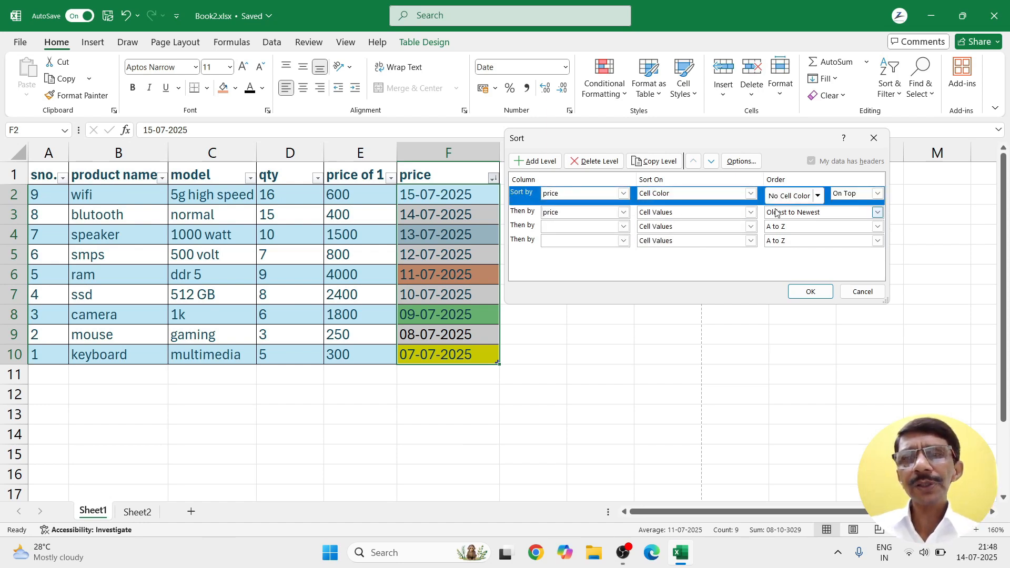
{"action": "left_click", "coordinate": [815, 196]}
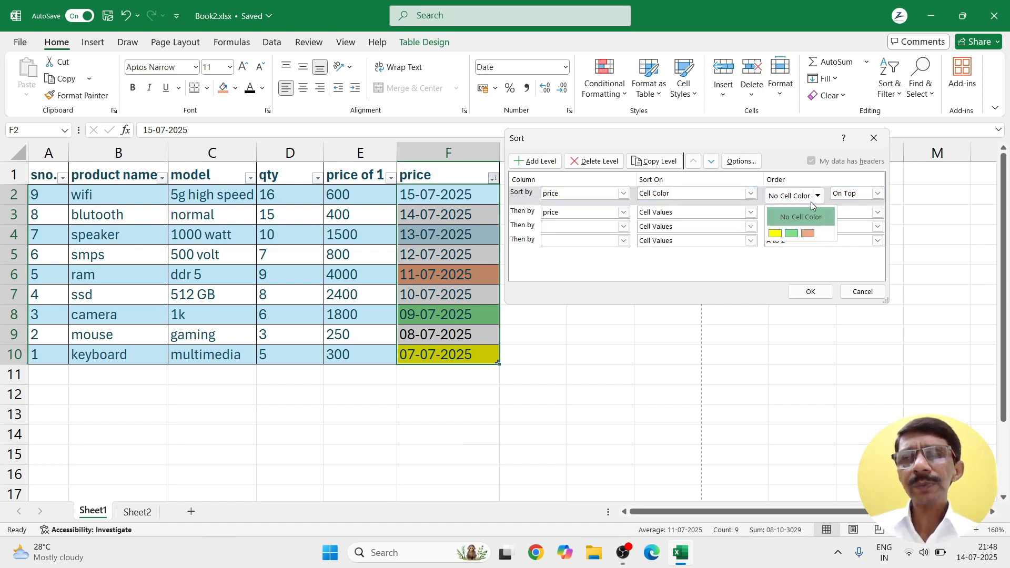
{"action": "left_click", "coordinate": [792, 233]}
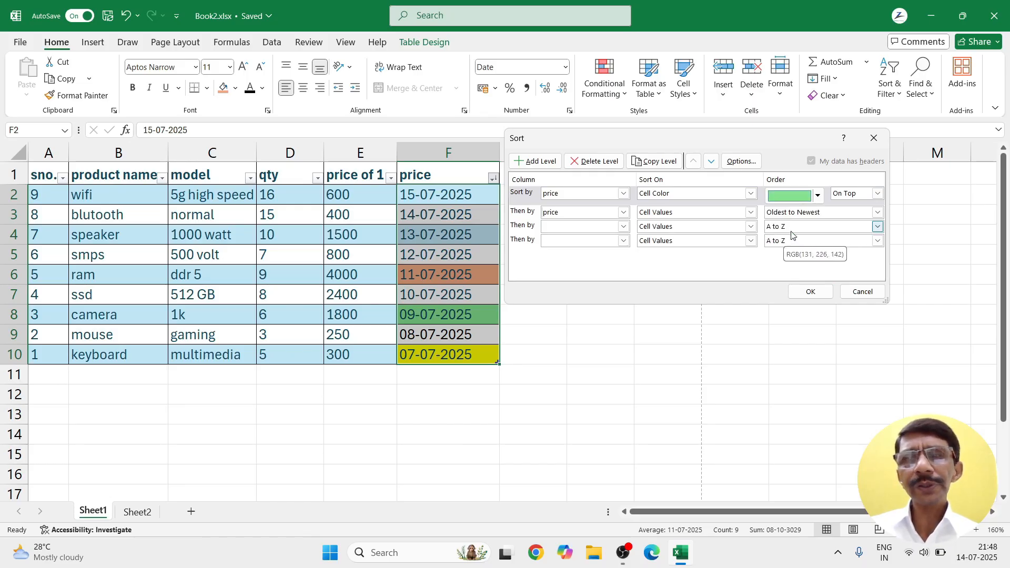
{"action": "left_click", "coordinate": [876, 196]}
{"action": "left_click", "coordinate": [876, 196]}
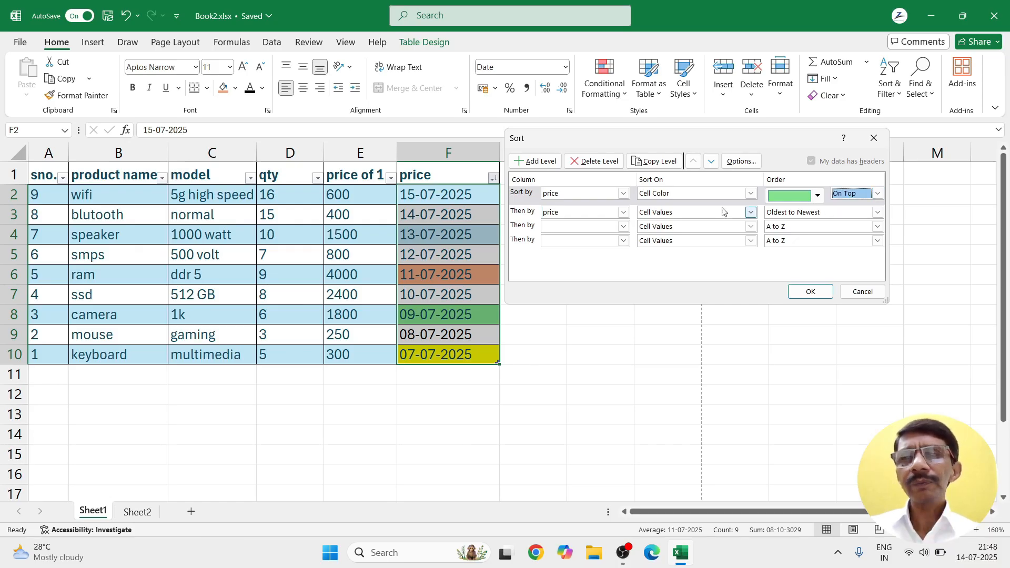
Step: Set the second sort level to price cell colour with yellow on top
{"action": "left_click", "coordinate": [624, 212]}
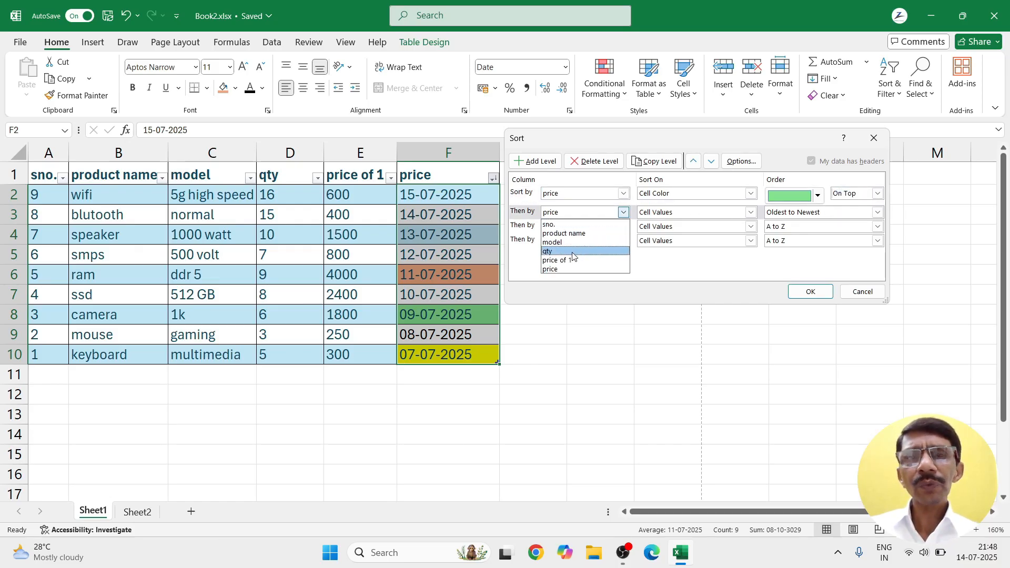
{"action": "left_click", "coordinate": [584, 270]}
{"action": "left_click", "coordinate": [751, 212]}
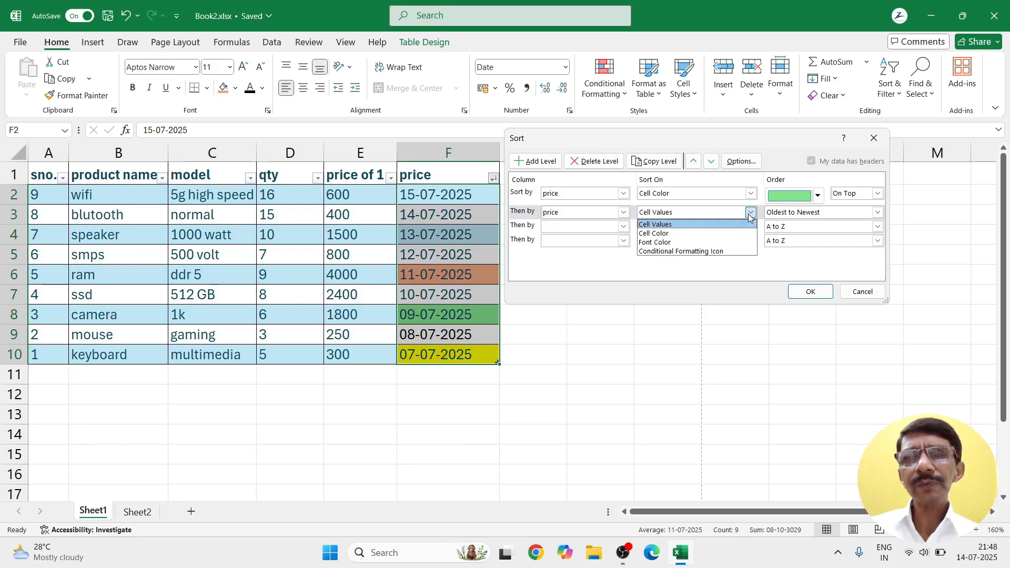
{"action": "left_click", "coordinate": [679, 232]}
{"action": "left_click", "coordinate": [817, 214]}
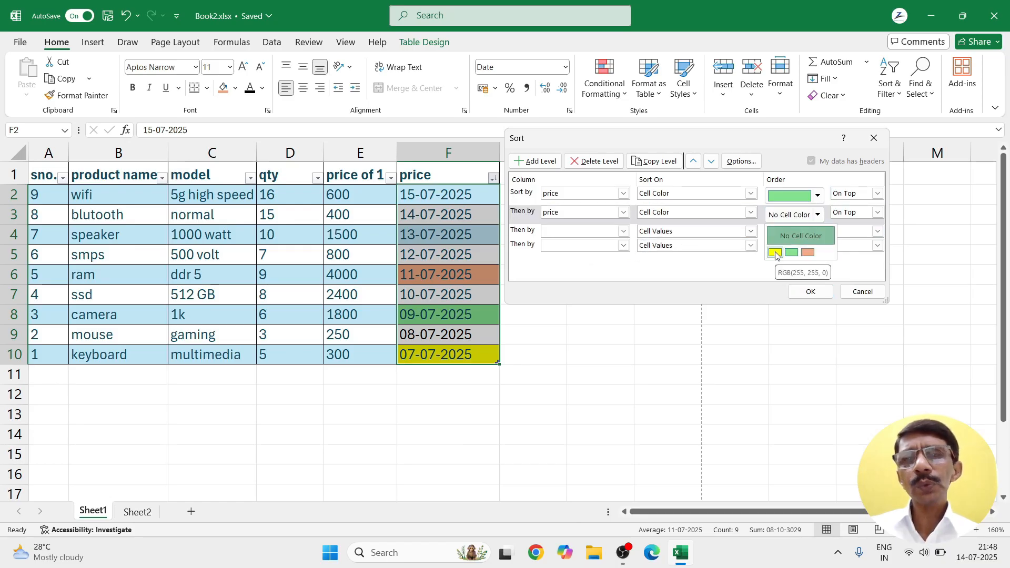
{"action": "left_click", "coordinate": [776, 253]}
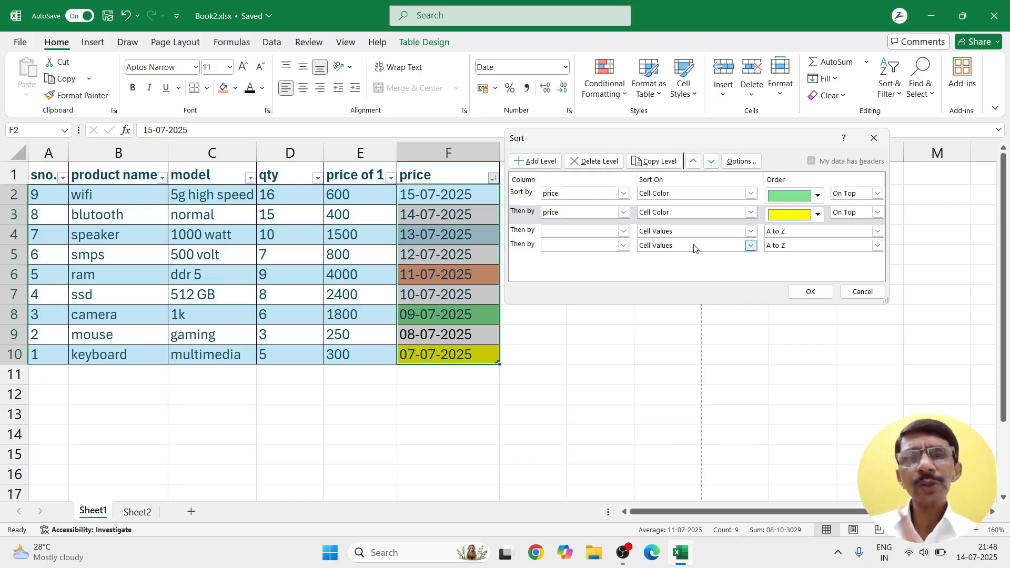
Step: Set the third sort level to price cell colour with salmon on top
{"action": "left_click", "coordinate": [623, 231]}
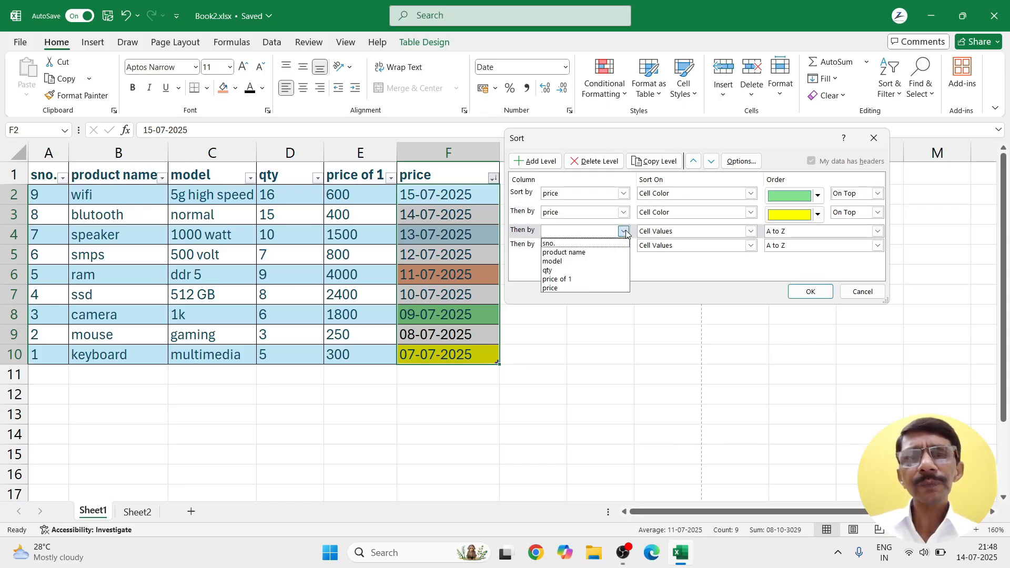
{"action": "left_click", "coordinate": [559, 288]}
{"action": "left_click", "coordinate": [751, 231]}
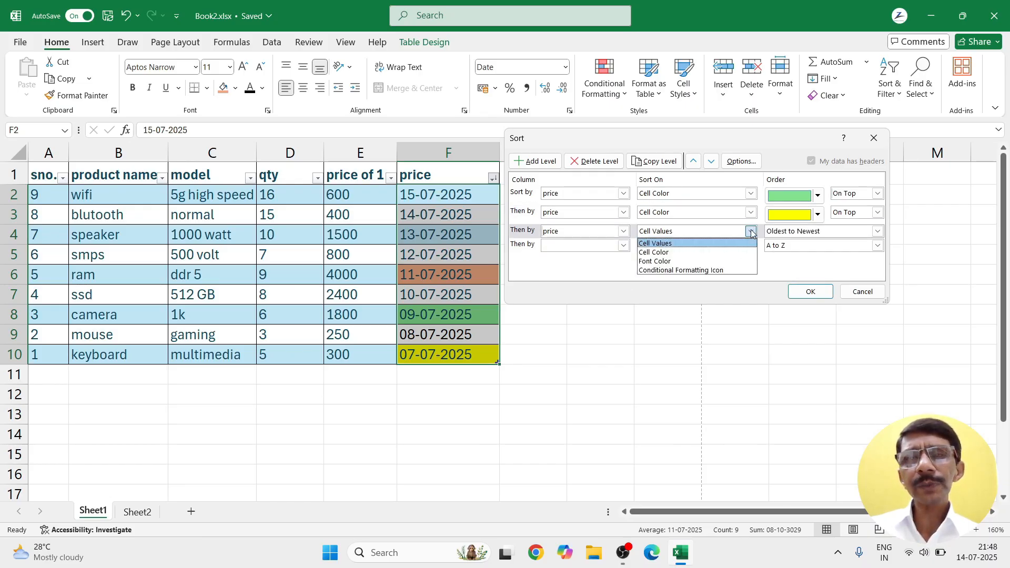
{"action": "left_click", "coordinate": [671, 253]}
{"action": "left_click", "coordinate": [818, 234]}
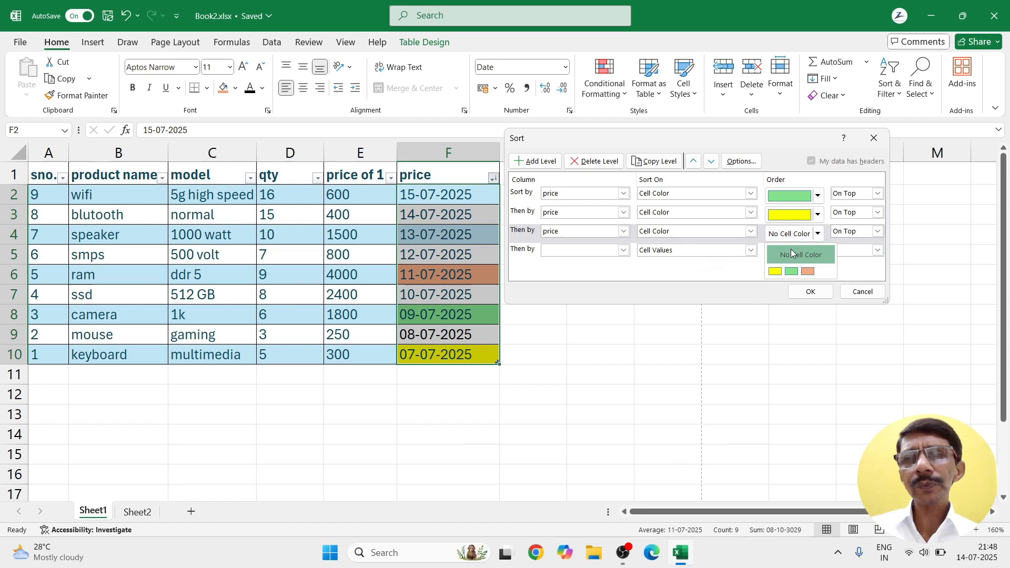
{"action": "left_click", "coordinate": [807, 271]}
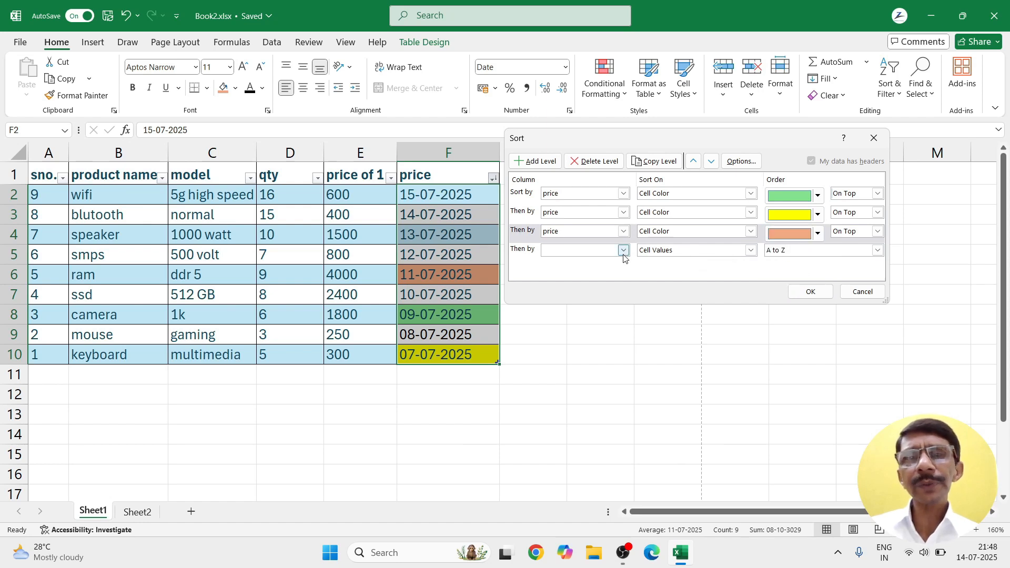
Step: Delete the empty fourth level and apply the three-level colour sort
{"action": "left_click", "coordinate": [589, 251]}
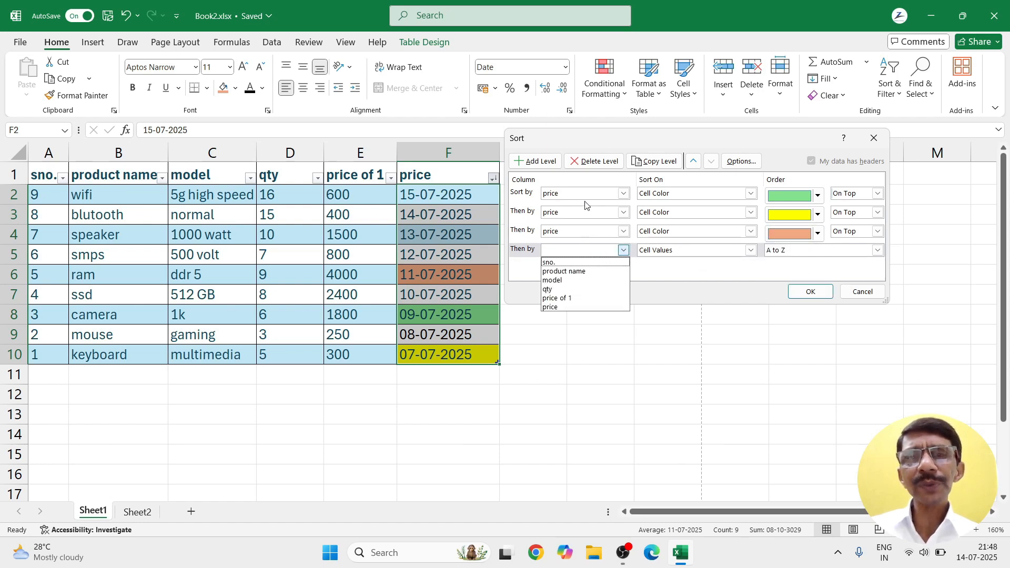
{"action": "left_click", "coordinate": [589, 163]}
{"action": "left_click", "coordinate": [589, 163]}
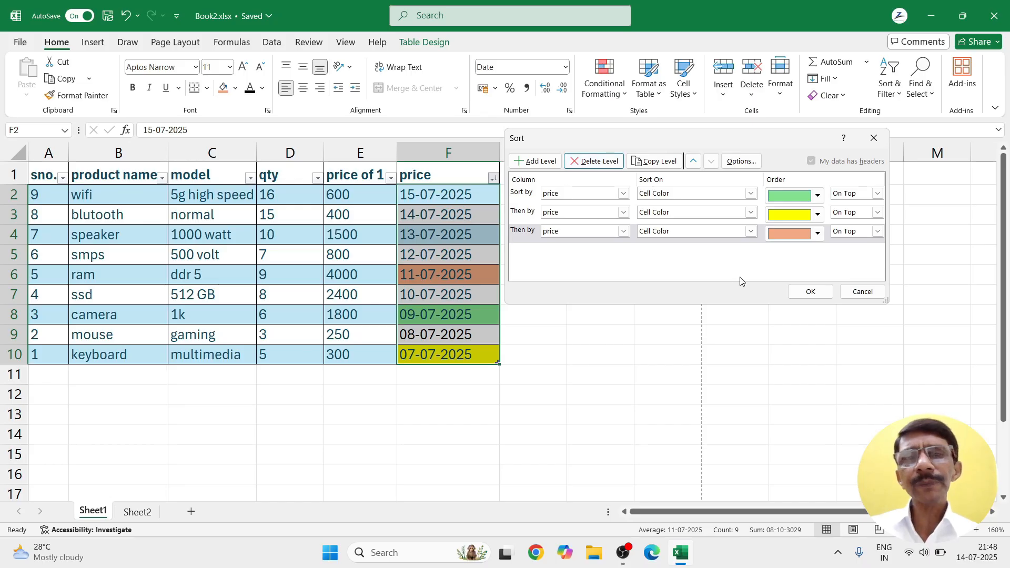
{"action": "left_click", "coordinate": [810, 292]}
{"action": "left_click", "coordinate": [582, 337]}
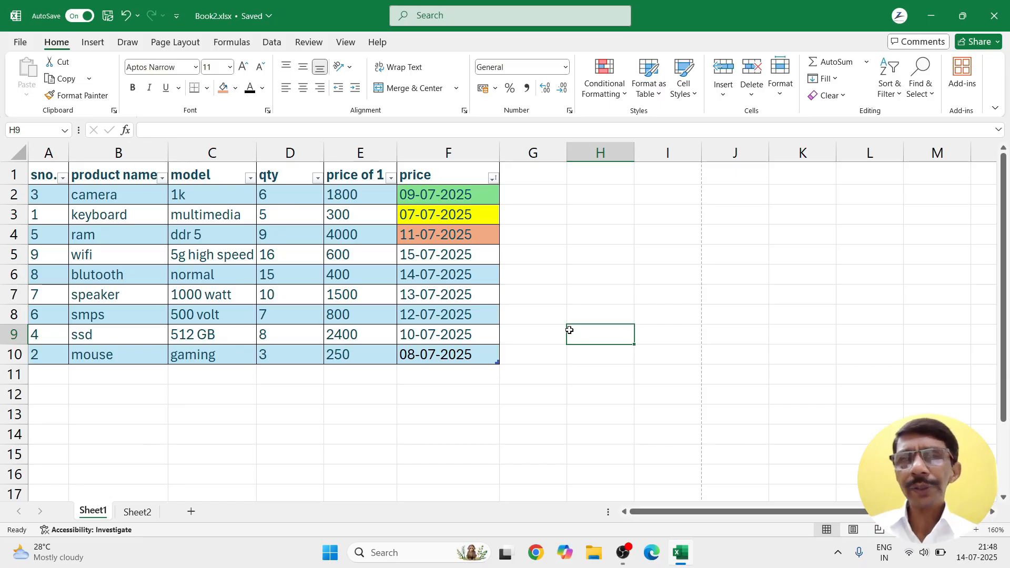
Step: Dismiss the table styles gallery and bring up the price column's sort and filter menu
{"action": "left_click", "coordinate": [655, 97]}
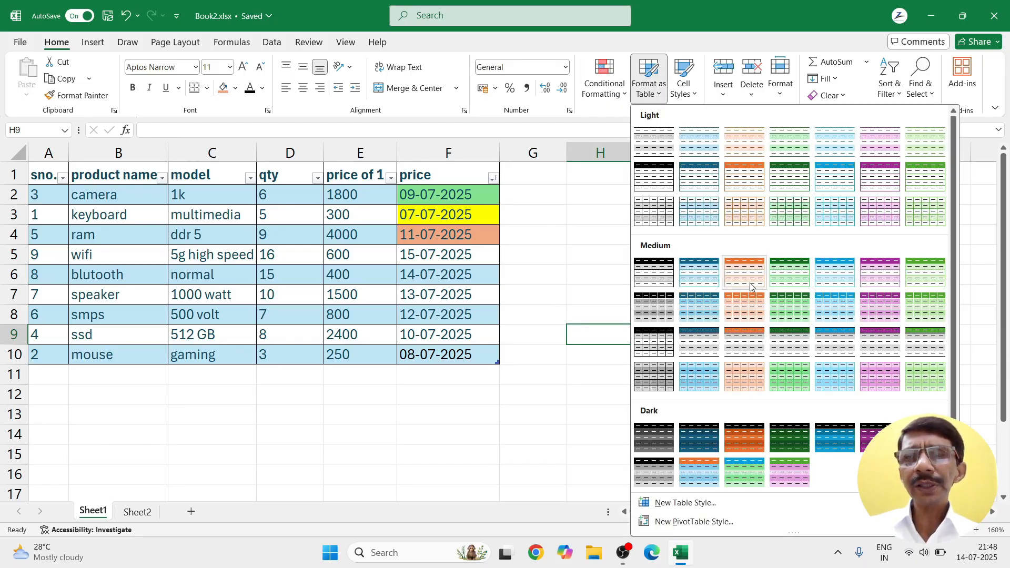
{"action": "left_click", "coordinate": [577, 249]}
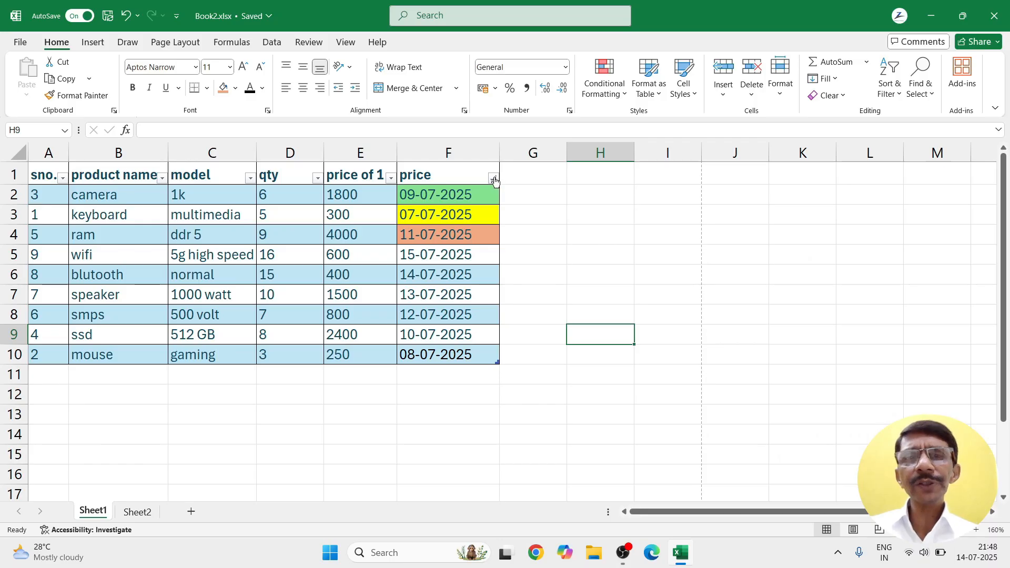
{"action": "left_click", "coordinate": [492, 179]}
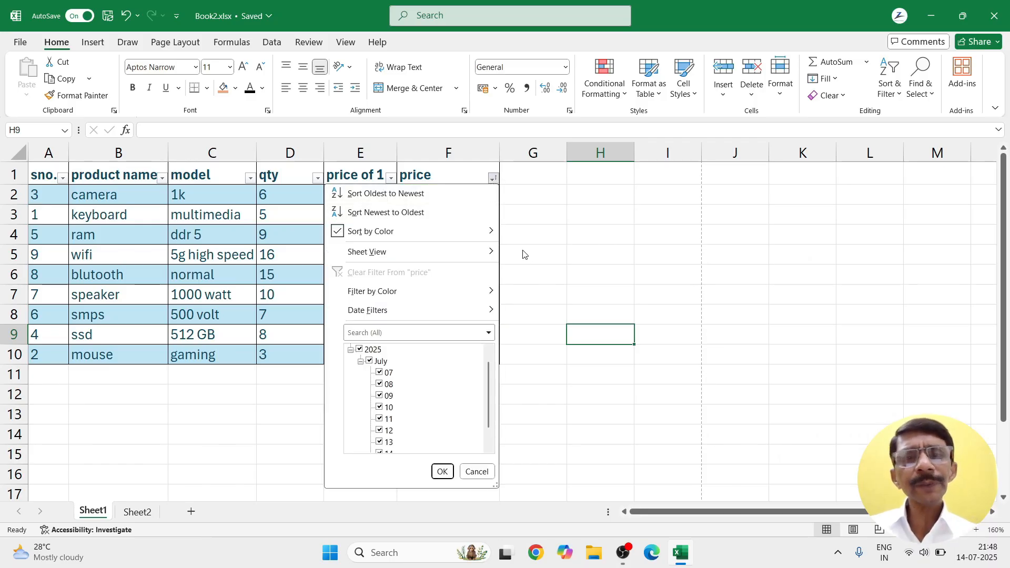
Step: Filter price to dates before 10-07-2025, leaving 3 of 9 rows visible
{"action": "left_click", "coordinate": [538, 269]}
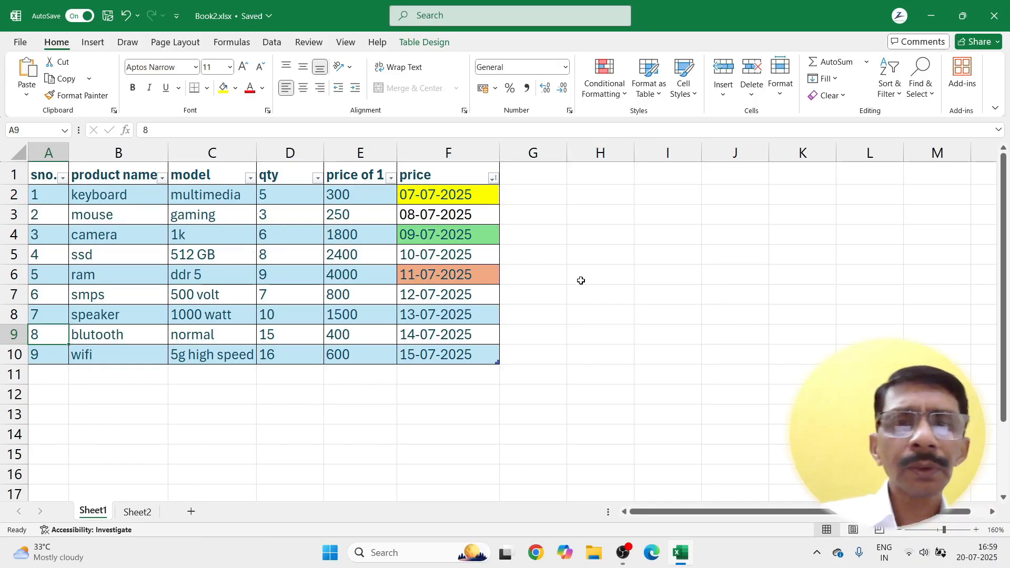
{"action": "left_click", "coordinate": [493, 180]}
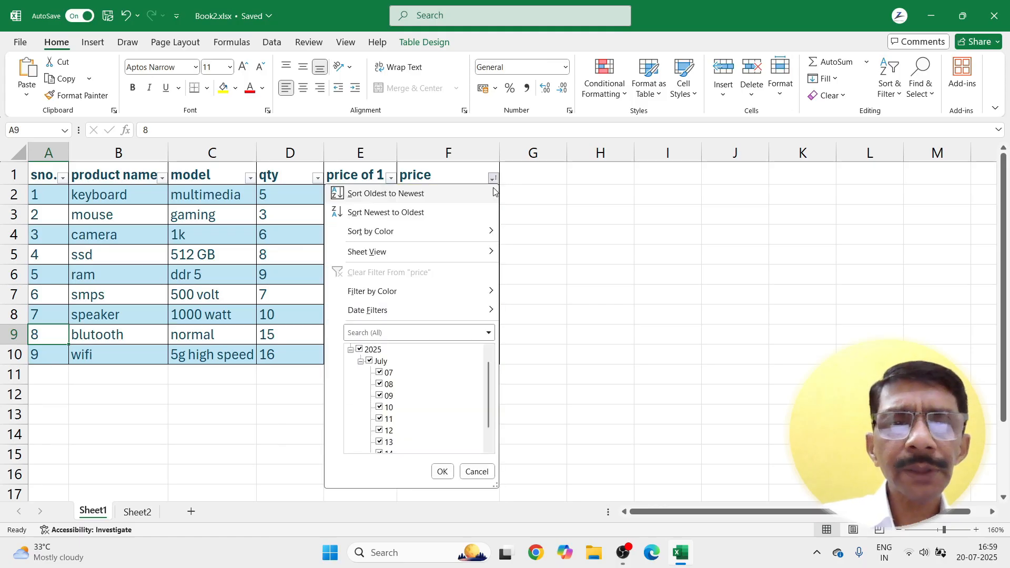
{"action": "mouse_move", "coordinate": [373, 312]}
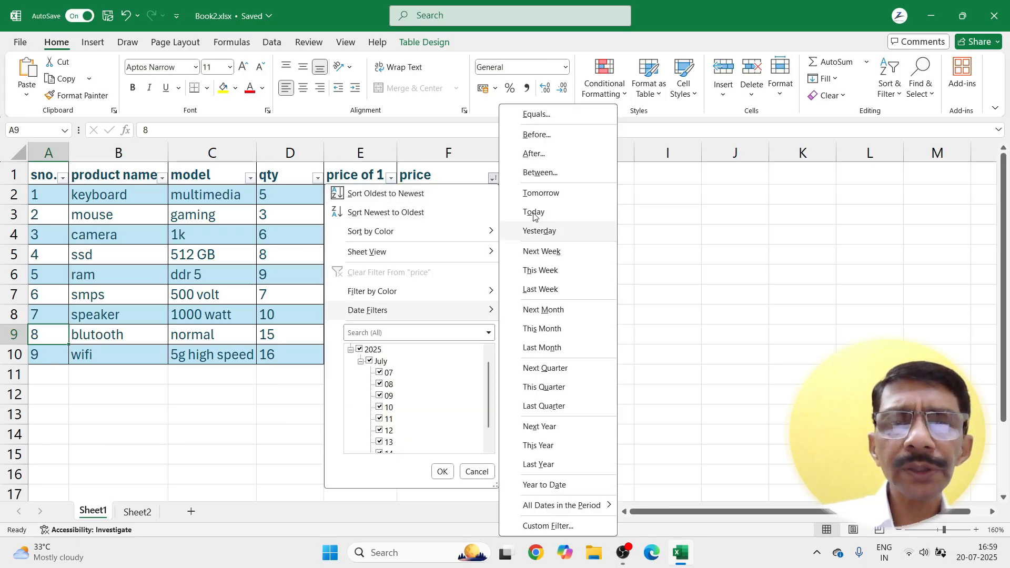
{"action": "left_click", "coordinate": [529, 138]}
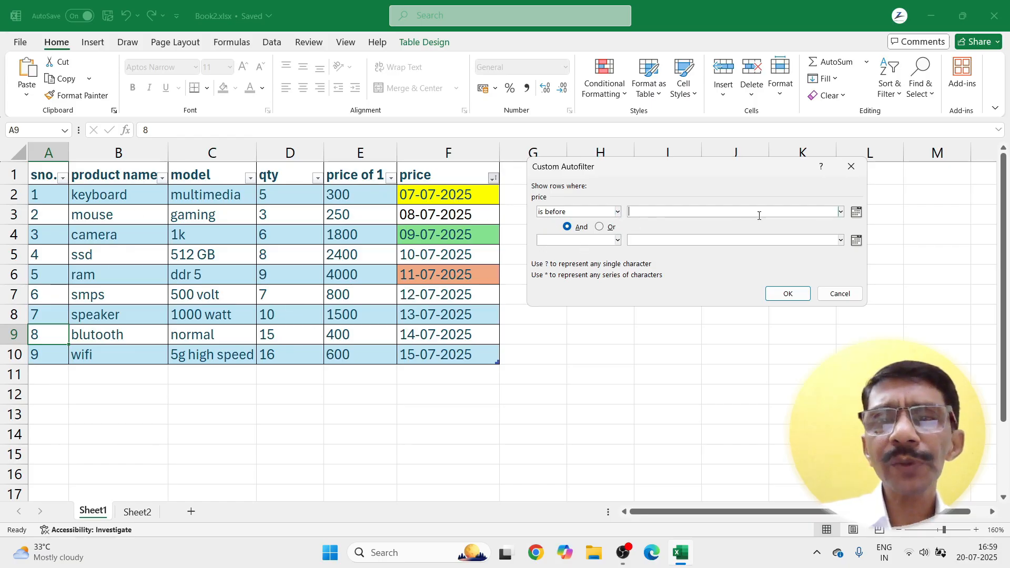
{"action": "left_click", "coordinate": [840, 212]}
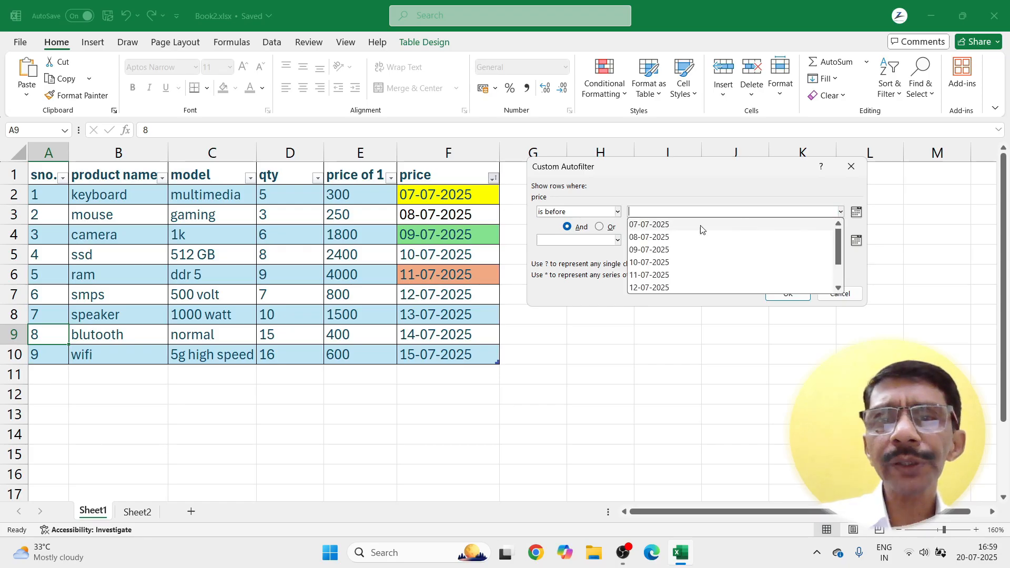
{"action": "left_click", "coordinate": [639, 263]}
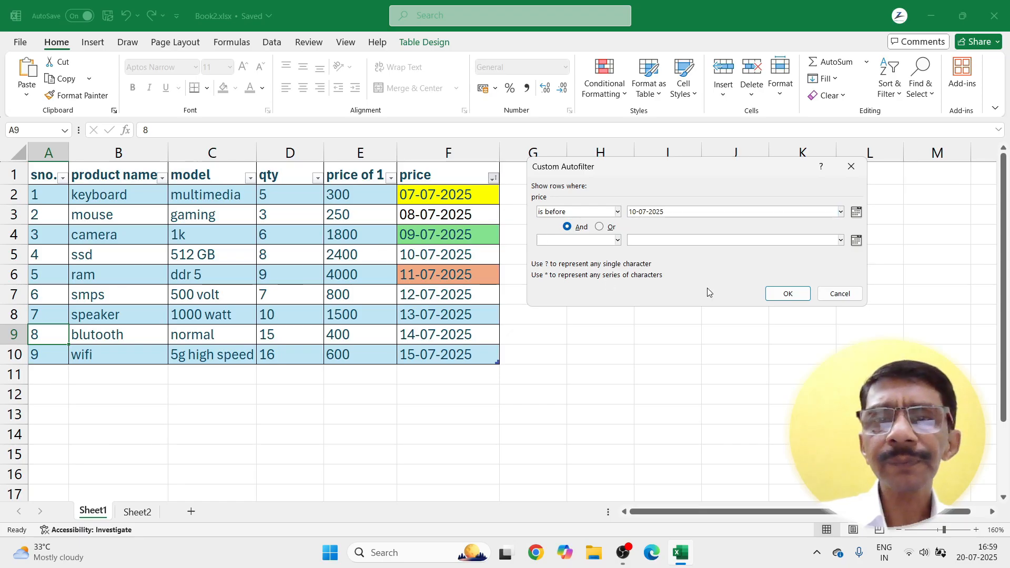
{"action": "left_click", "coordinate": [783, 297]}
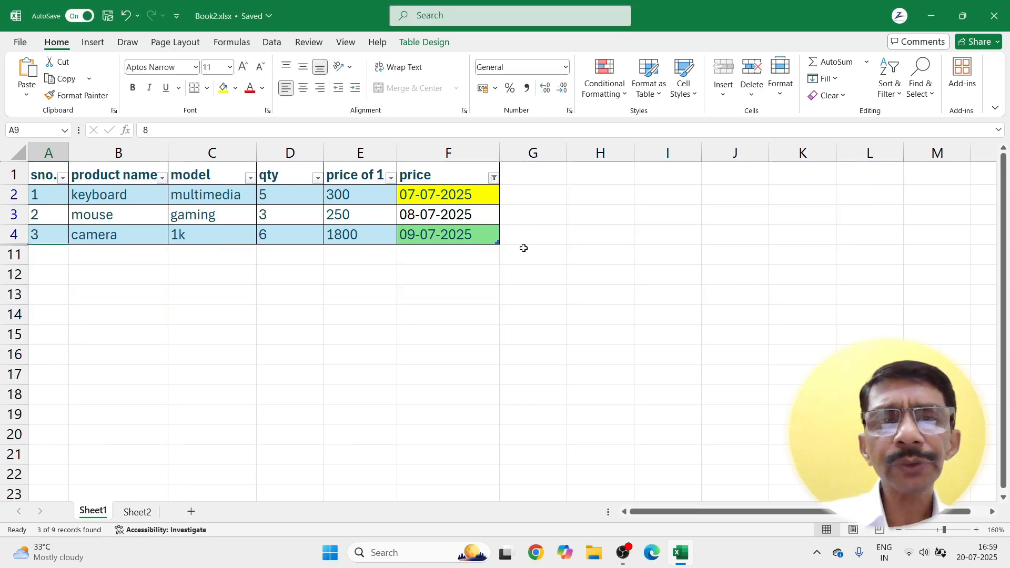
{"action": "left_click", "coordinate": [494, 179]}
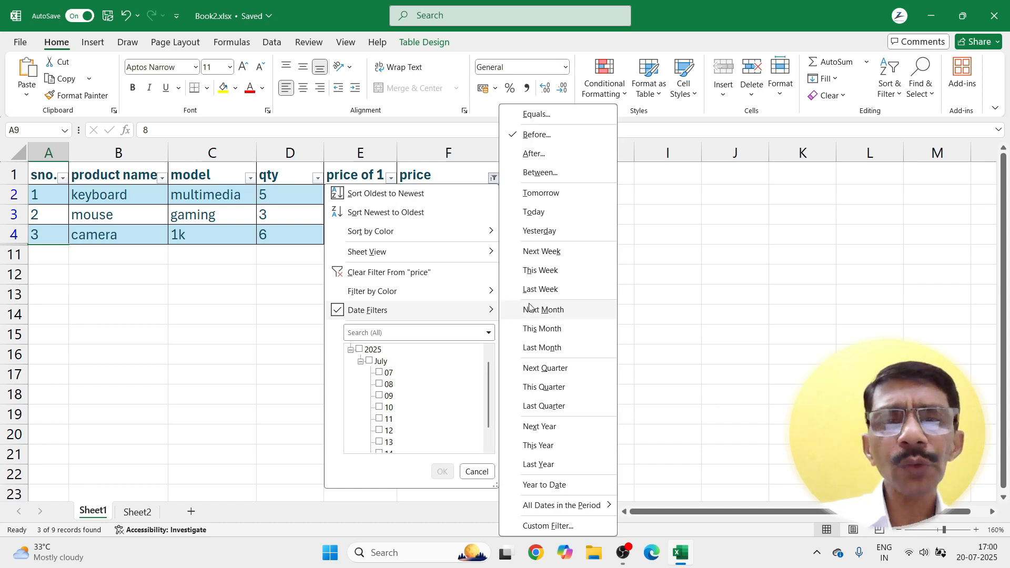
Step: Extend the price filter to 'before 10-07-2025' Or 'after 12-07-2025', showing 6 of 9 rows
{"action": "left_click", "coordinate": [537, 135]}
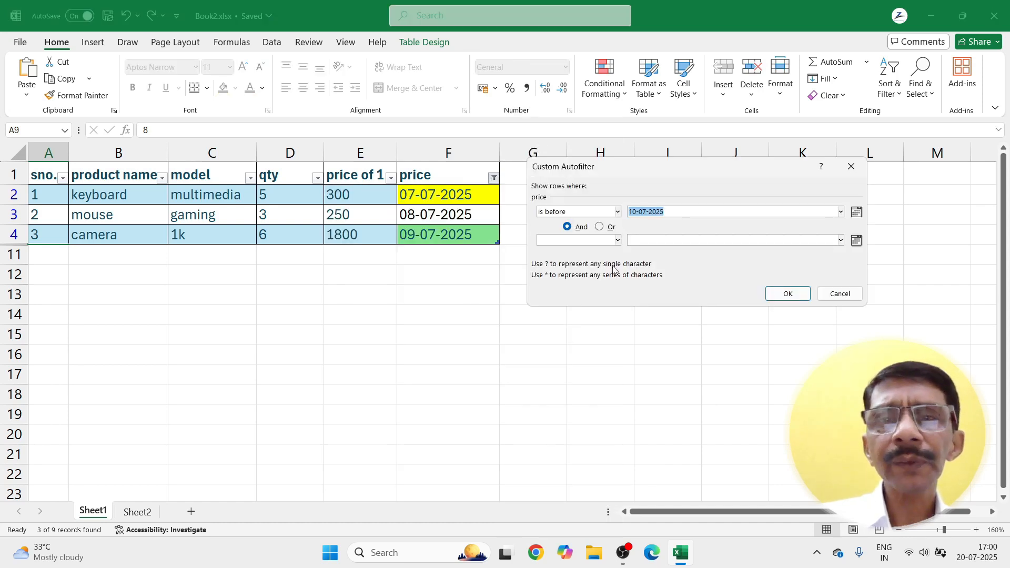
{"action": "left_click", "coordinate": [602, 229]}
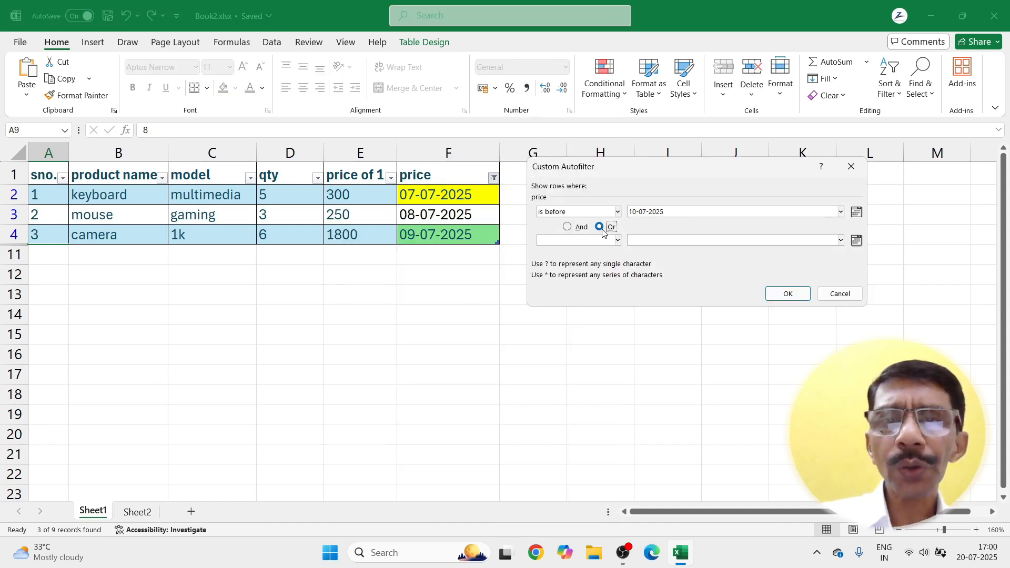
{"action": "left_click", "coordinate": [618, 241]}
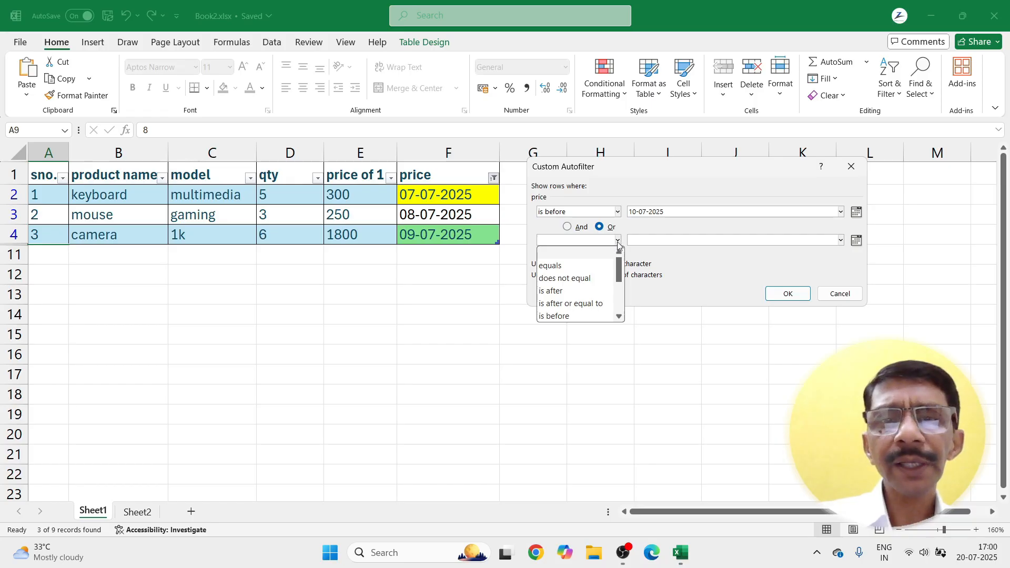
{"action": "left_click", "coordinate": [553, 266]}
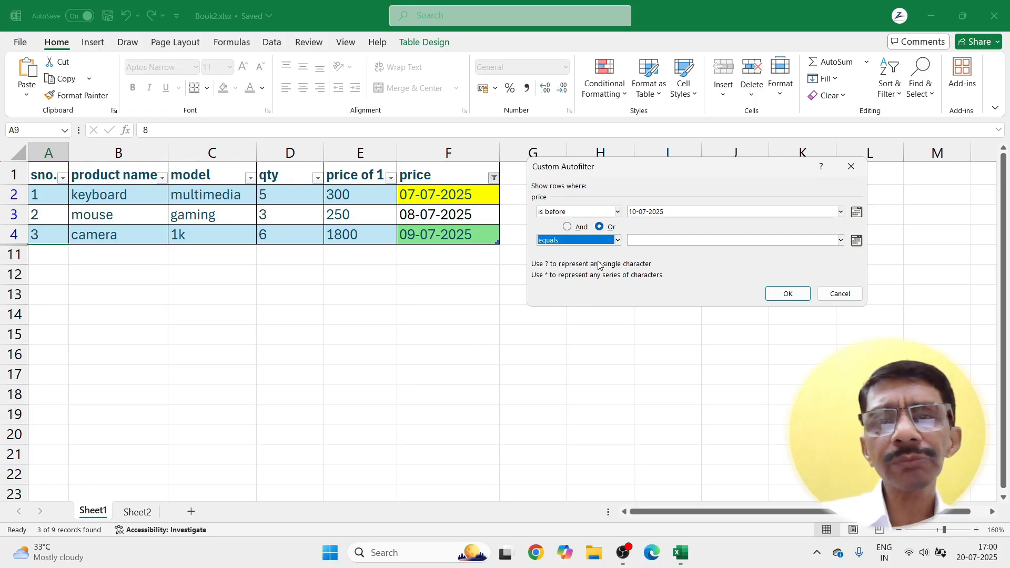
{"action": "left_click", "coordinate": [619, 242]}
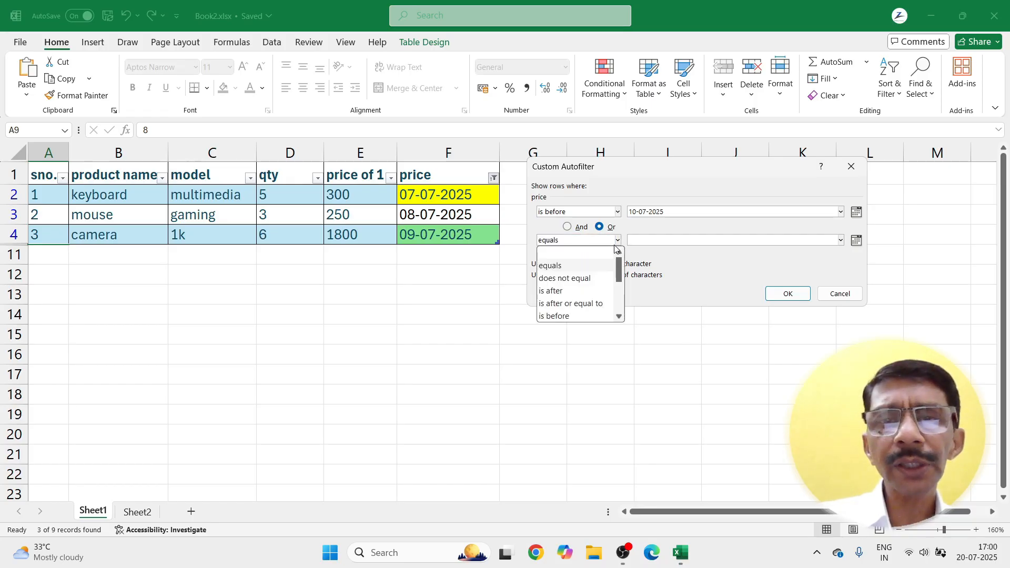
{"action": "left_click", "coordinate": [568, 286]}
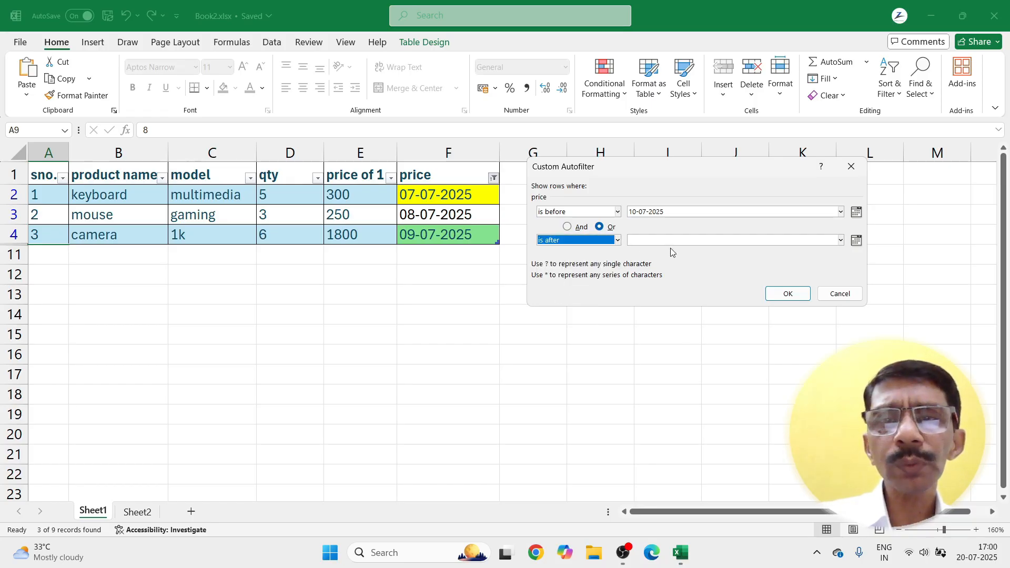
{"action": "left_click", "coordinate": [842, 241]}
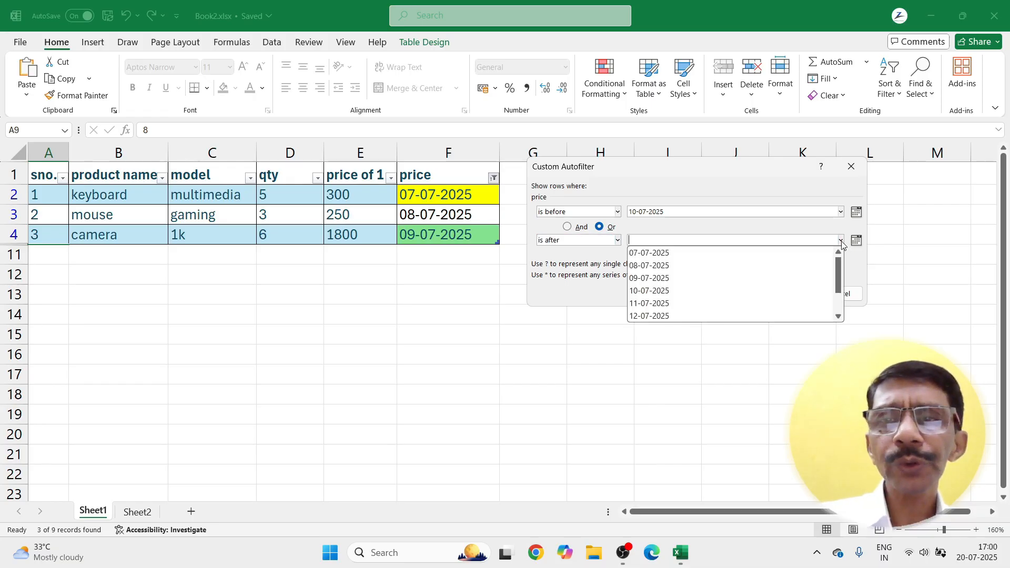
{"action": "left_click", "coordinate": [647, 316]}
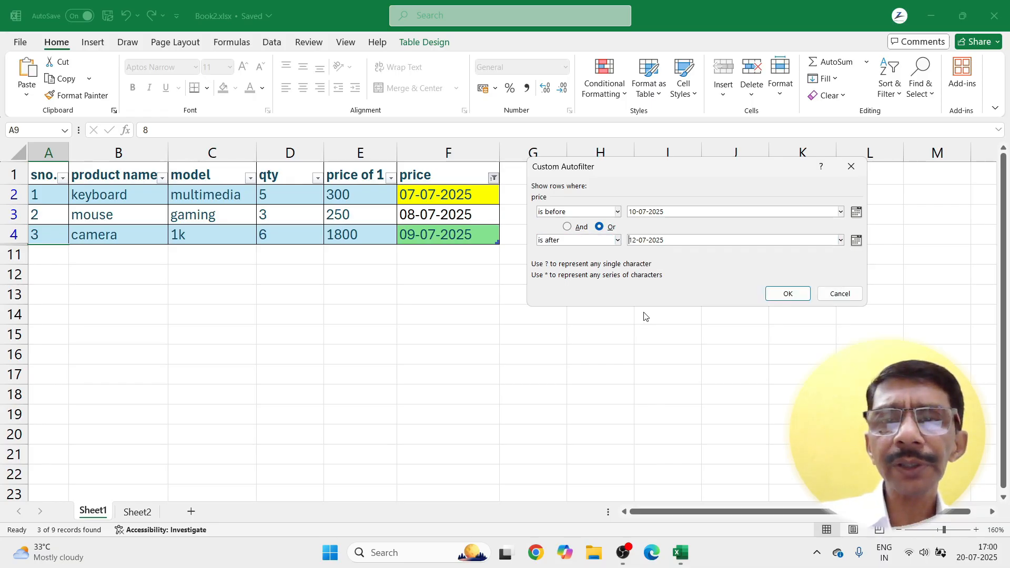
{"action": "left_click", "coordinate": [787, 293]}
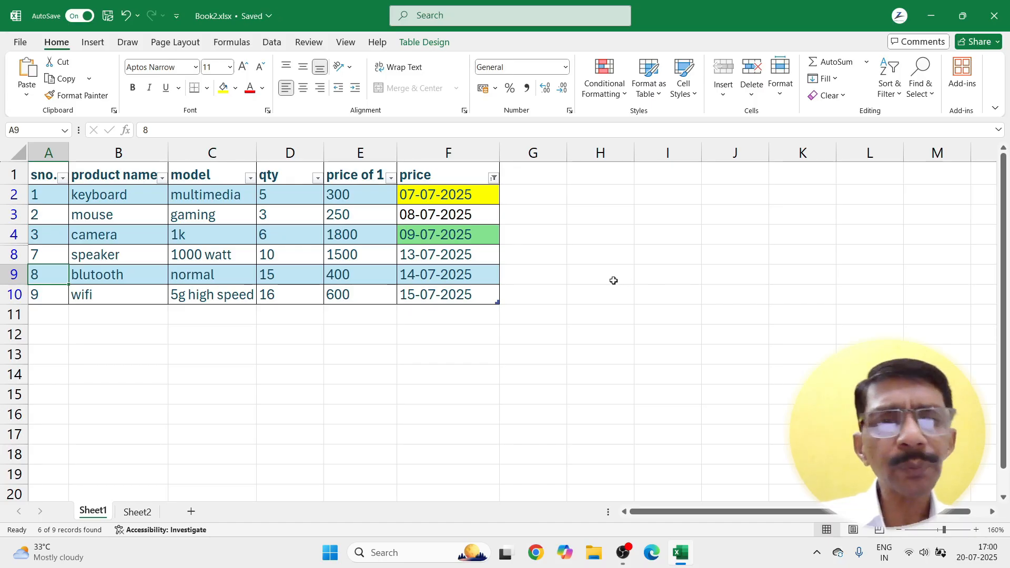
Step: Clear the price column filter so all 9 rows, 07-07-2025 to 15-07-2025, show
{"action": "left_click", "coordinate": [494, 179]}
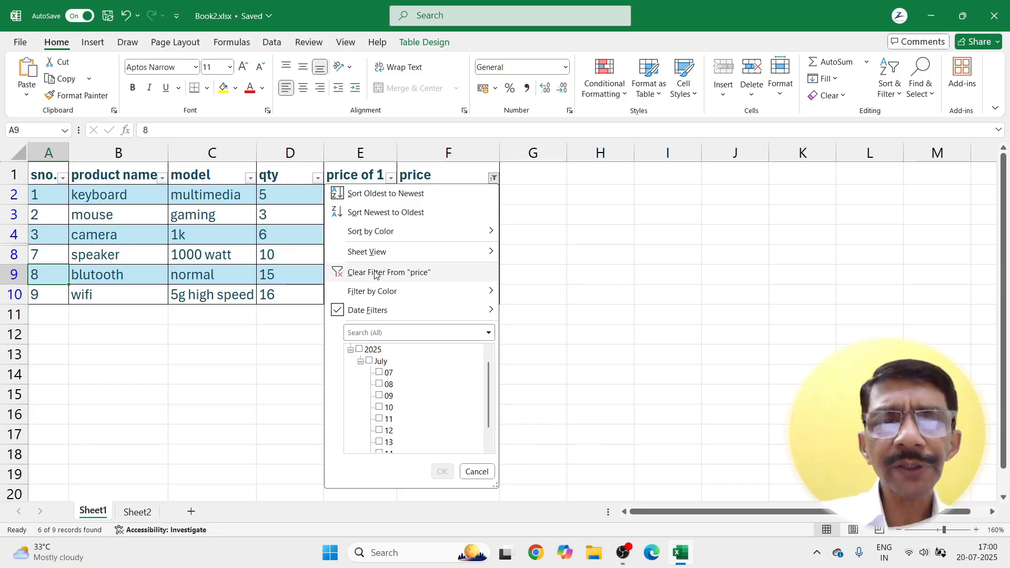
{"action": "left_click", "coordinate": [389, 272]}
{"action": "left_click", "coordinate": [493, 179]}
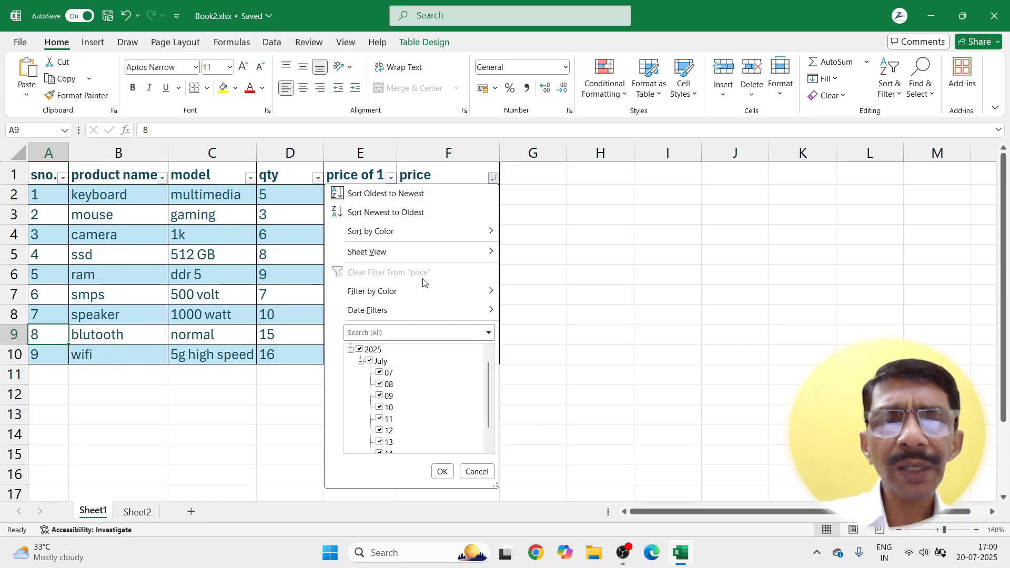
{"action": "mouse_move", "coordinate": [399, 314]}
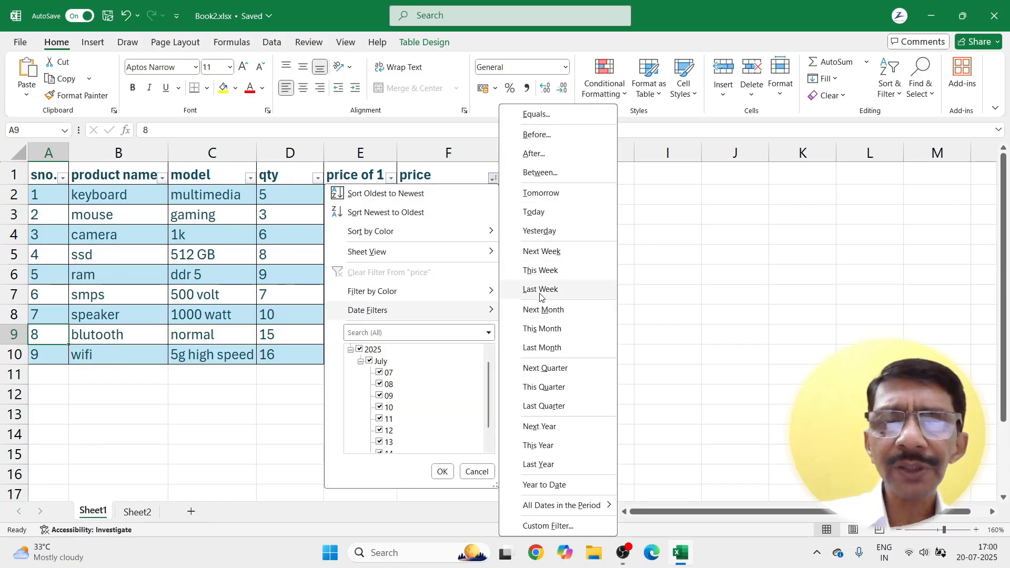
{"action": "left_click", "coordinate": [663, 295]}
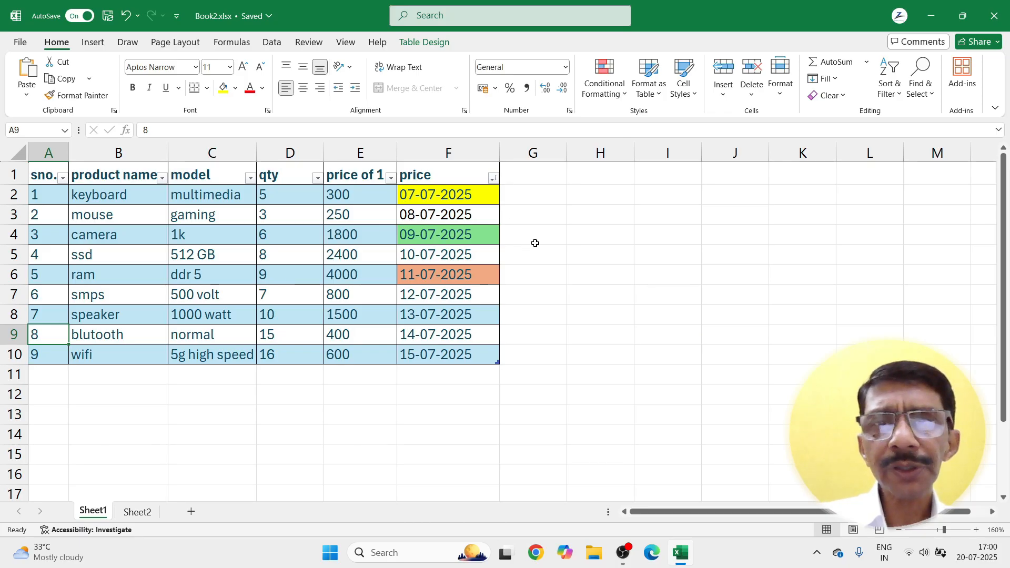
{"action": "left_click", "coordinate": [648, 88]}
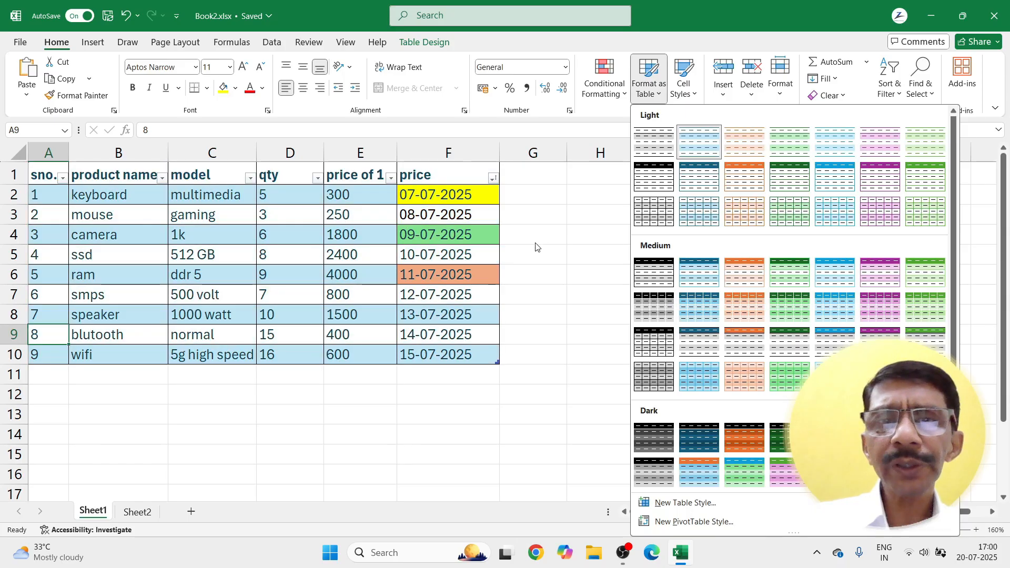
Step: Select header row A1:F1 and switch Filter off, keeping all 9 rows and colours
{"action": "left_click", "coordinate": [535, 243]}
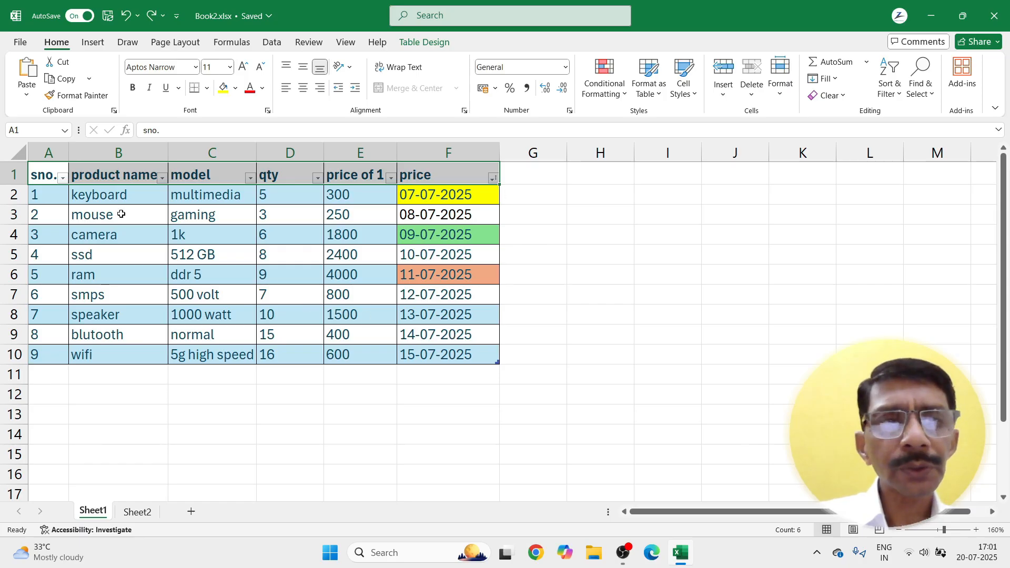
{"action": "left_click_drag", "start_coordinate": [49, 175], "coordinate": [465, 177]}
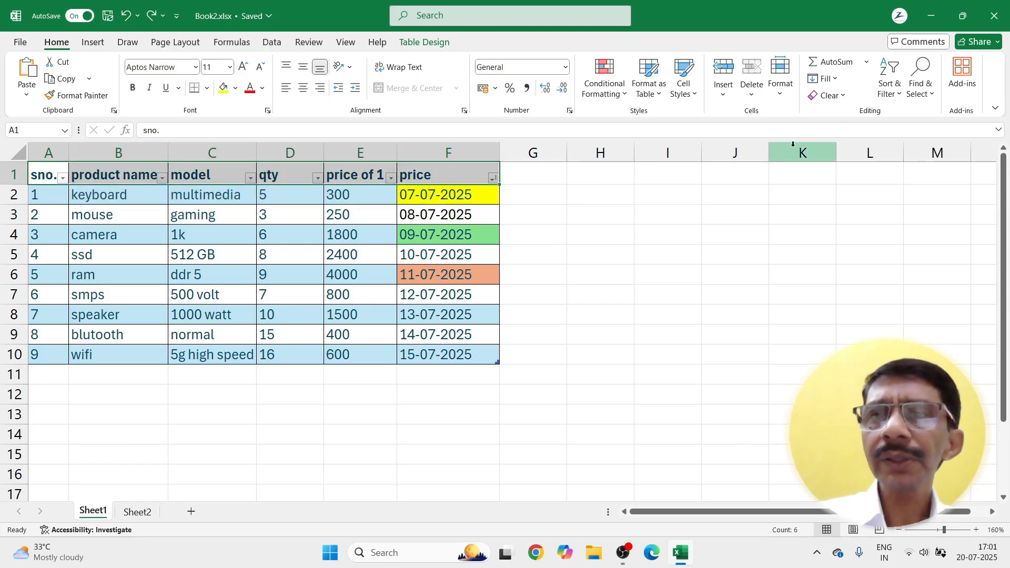
{"action": "left_click", "coordinate": [894, 90]}
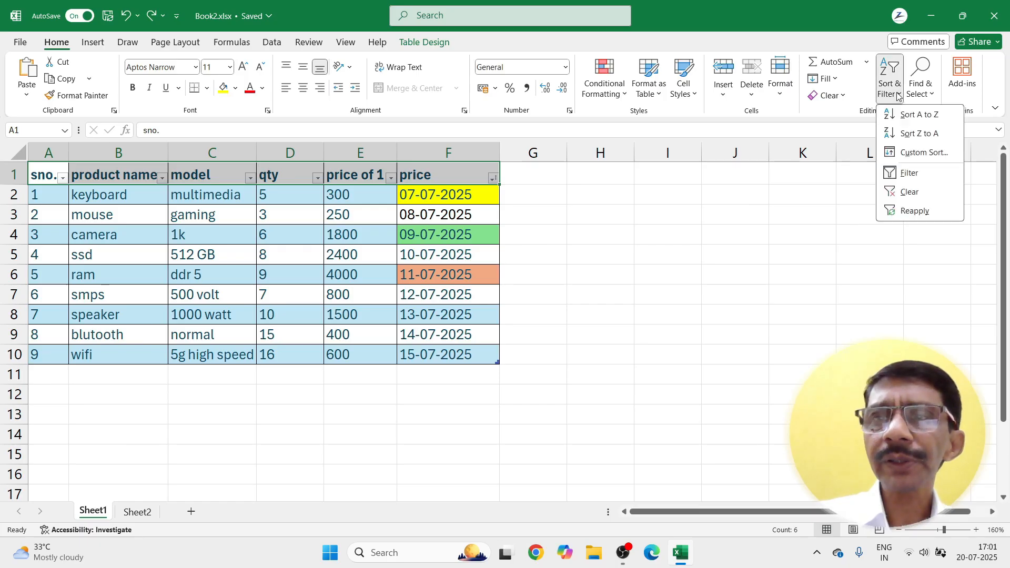
{"action": "left_click", "coordinate": [918, 176]}
{"action": "left_click", "coordinate": [513, 240]}
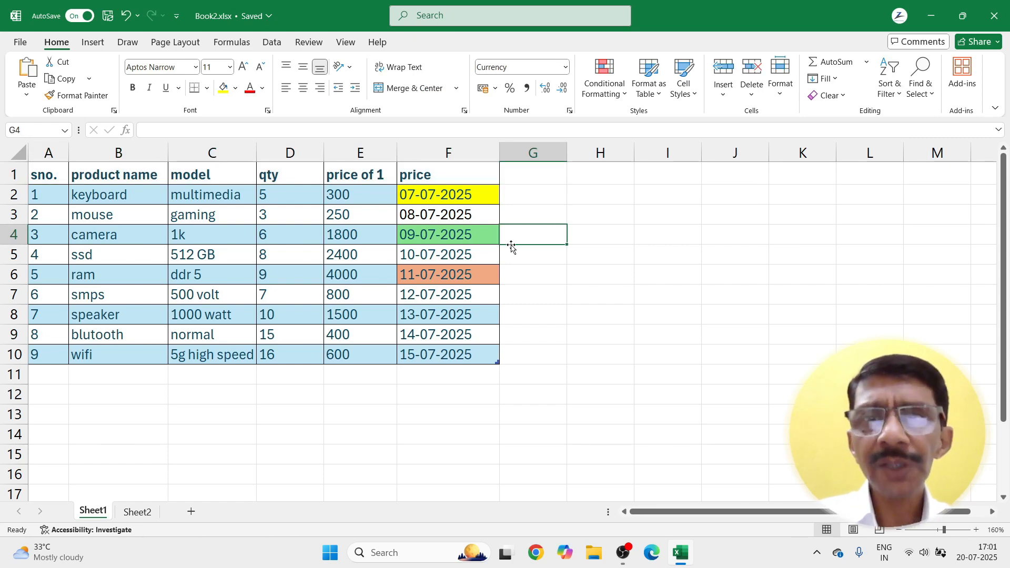
Step: Apply the 20% - Accent2 cell style to qty cells D2, D4, D6, D8 and D10
{"action": "left_click", "coordinate": [695, 96]}
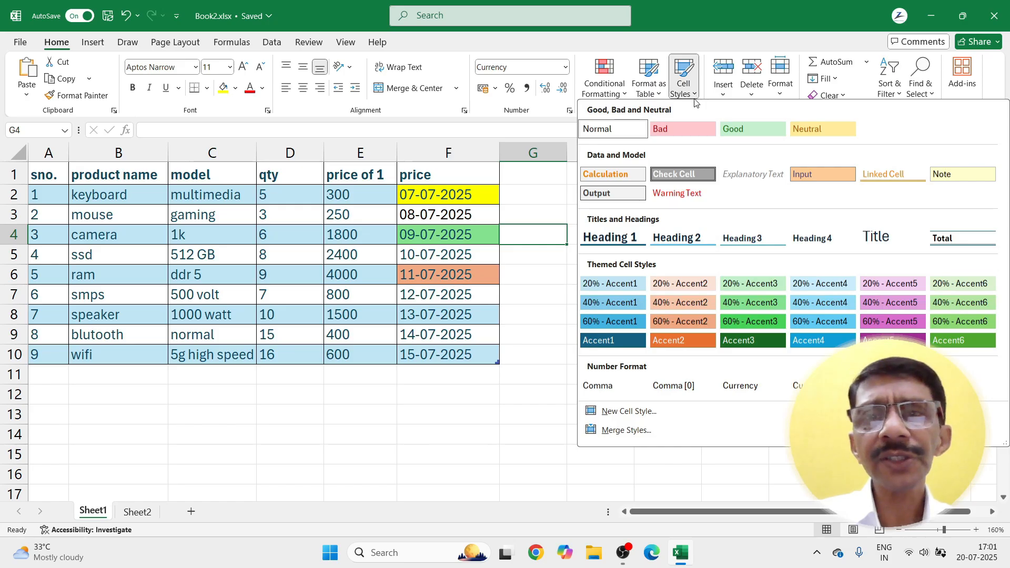
{"action": "left_click", "coordinate": [535, 316]}
{"action": "left_click", "coordinate": [290, 194]}
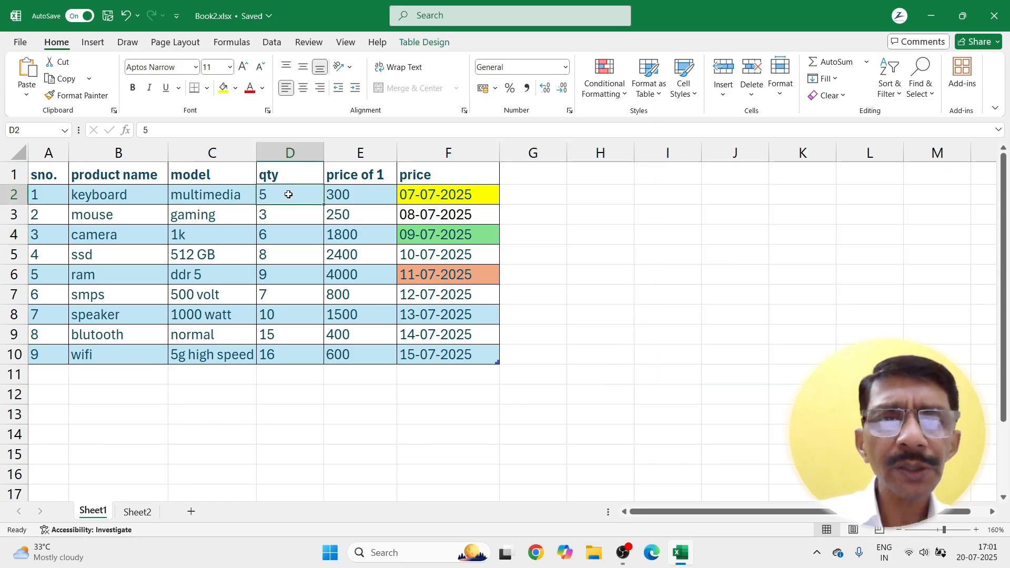
{"action": "left_click", "coordinate": [283, 237], "text": "ctrl"}
{"action": "left_click", "coordinate": [277, 277], "text": "ctrl"}
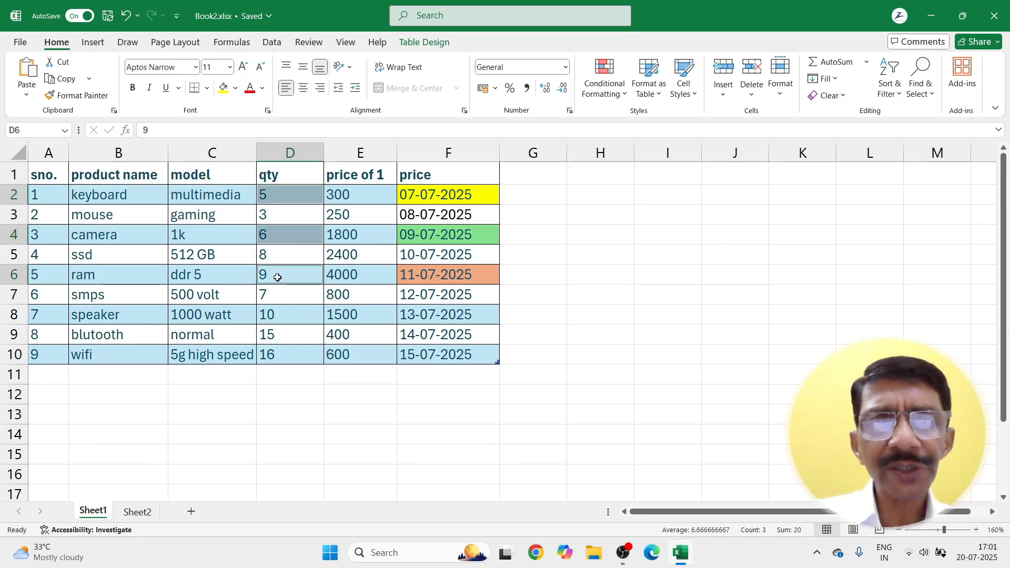
{"action": "left_click", "coordinate": [277, 314], "text": "ctrl"}
{"action": "left_click", "coordinate": [277, 355], "text": "ctrl"}
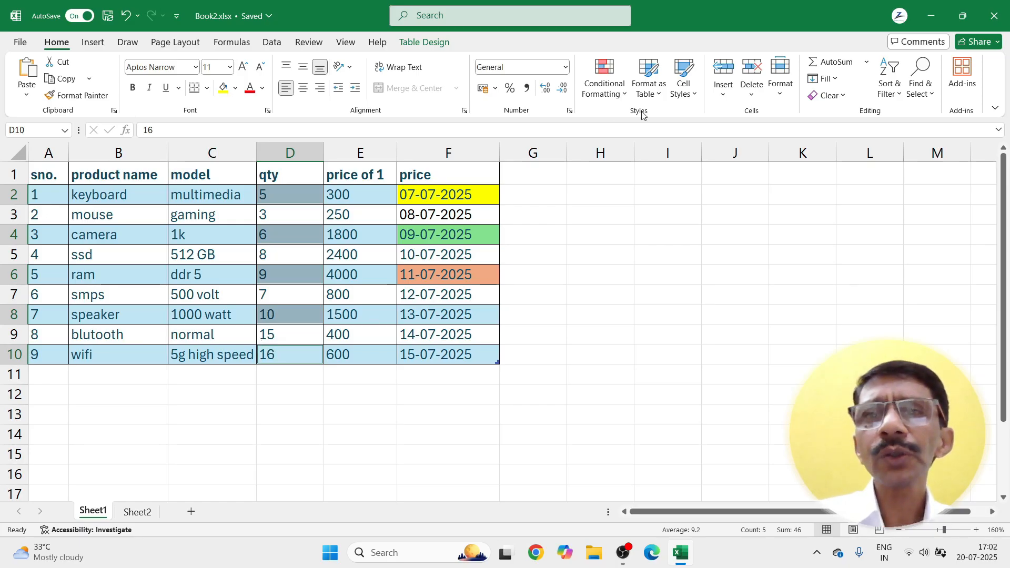
{"action": "left_click", "coordinate": [684, 87]}
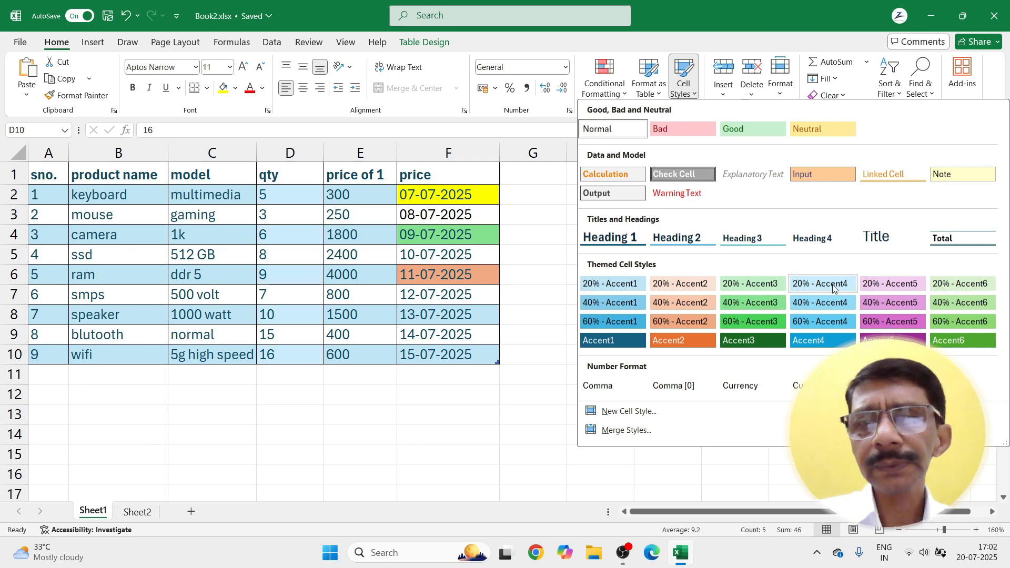
{"action": "left_click", "coordinate": [676, 283]}
{"action": "left_click", "coordinate": [600, 274]}
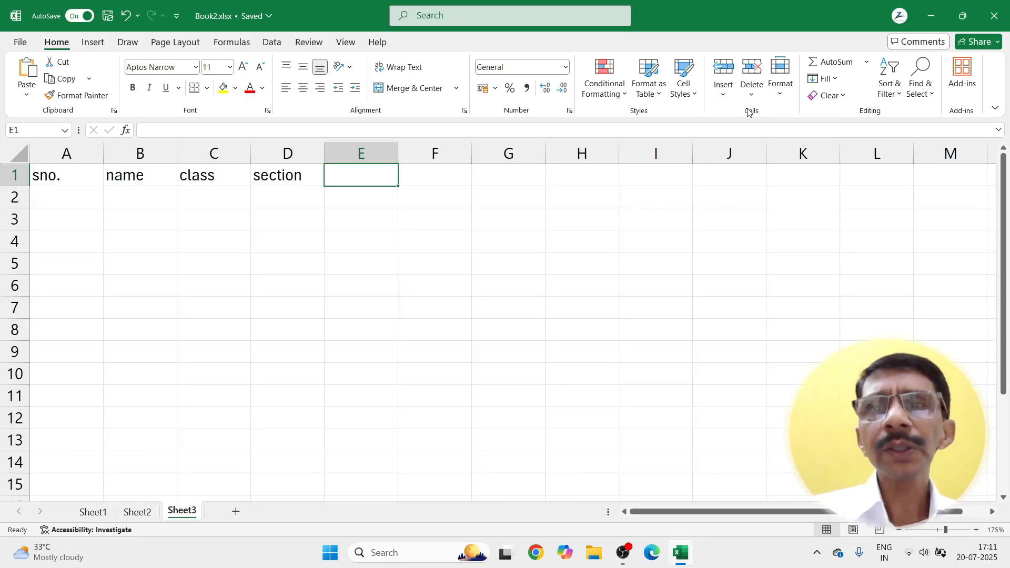
Step: Enter serial numbers 1 to 5 in column A starting at A2
{"action": "left_click", "coordinate": [726, 99]}
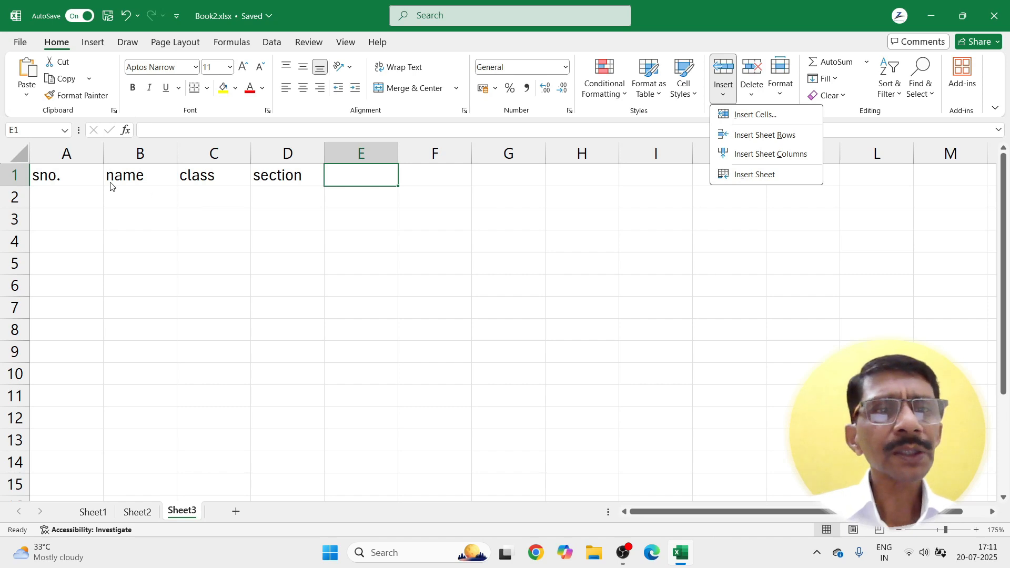
{"action": "left_click", "coordinate": [80, 181]}
{"action": "left_click", "coordinate": [58, 195]}
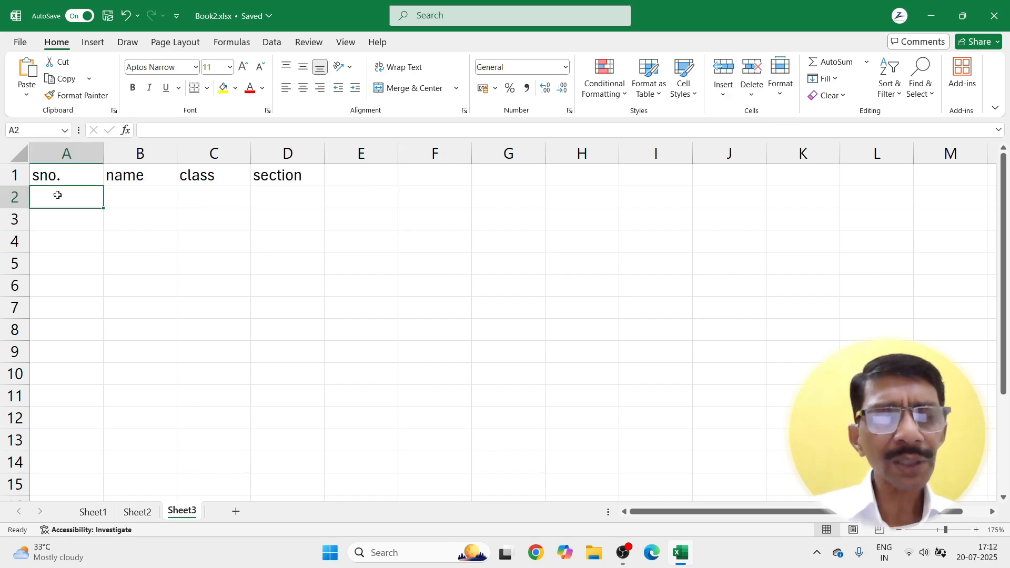
{"action": "type", "text": "1"}
{"action": "key", "text": "Return"}
{"action": "type", "text": "2"}
{"action": "key", "text": "Return"}
{"action": "type", "text": "3 4"}
{"action": "key", "text": "Return"}
{"action": "type", "text": "5"}
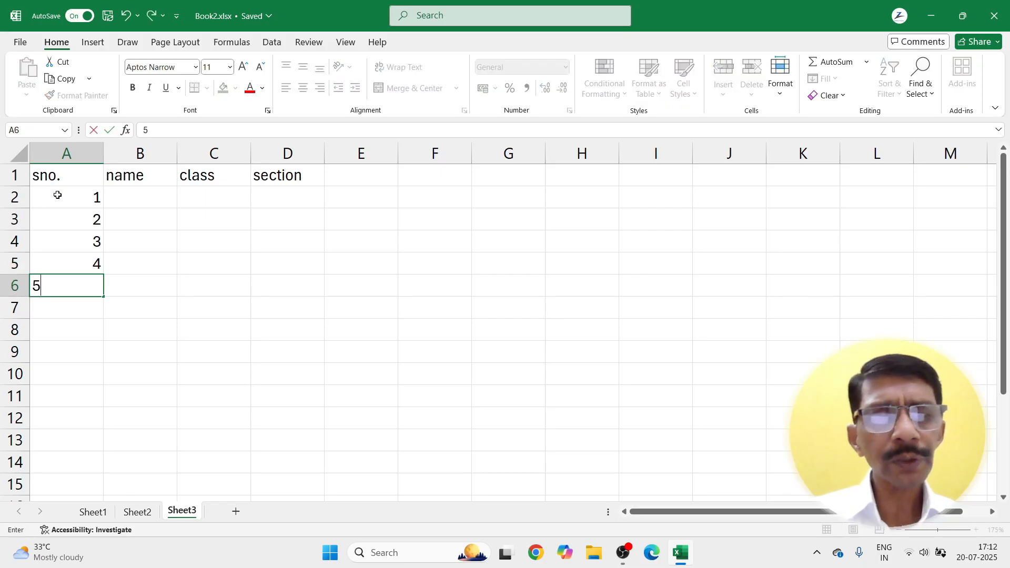
{"action": "left_click", "coordinate": [128, 205]}
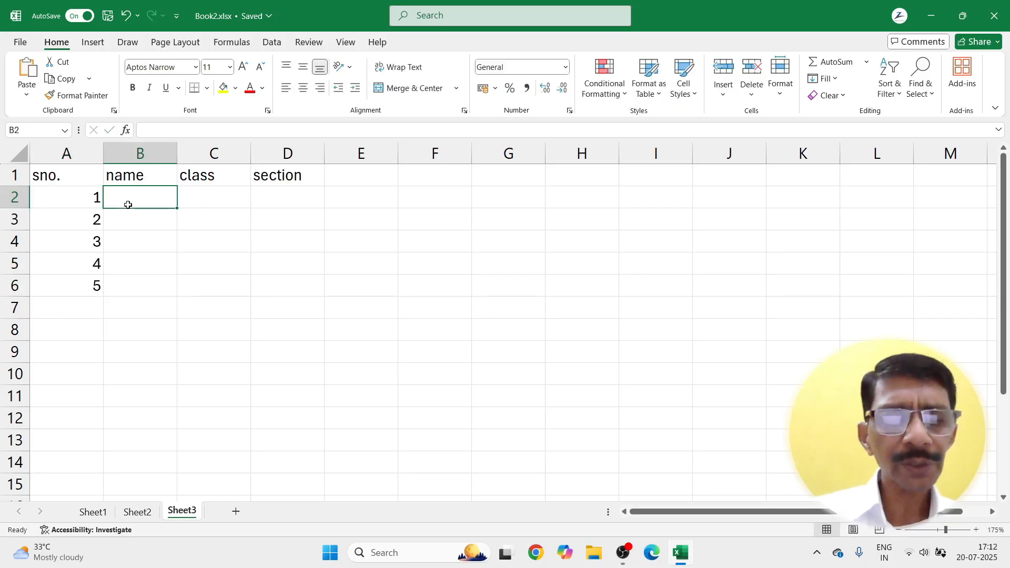
Step: Enter the student names A to E down column B from B2
{"action": "type", "text": "A"}
{"action": "key", "text": "Return"}
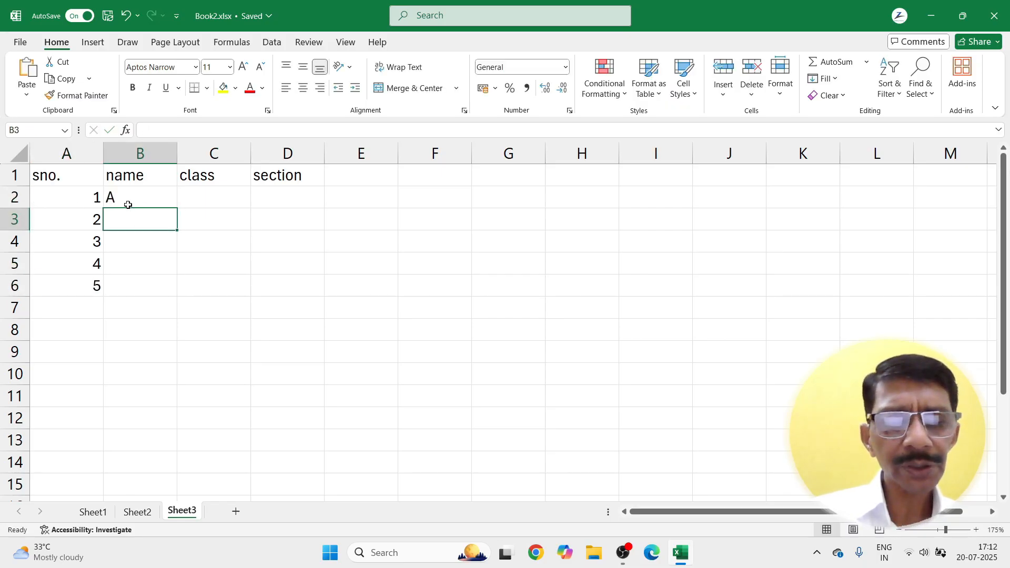
{"action": "type", "text": "B"}
{"action": "key", "text": "Return"}
{"action": "type", "text": "C"}
{"action": "key", "text": "Return"}
{"action": "type", "text": "E"}
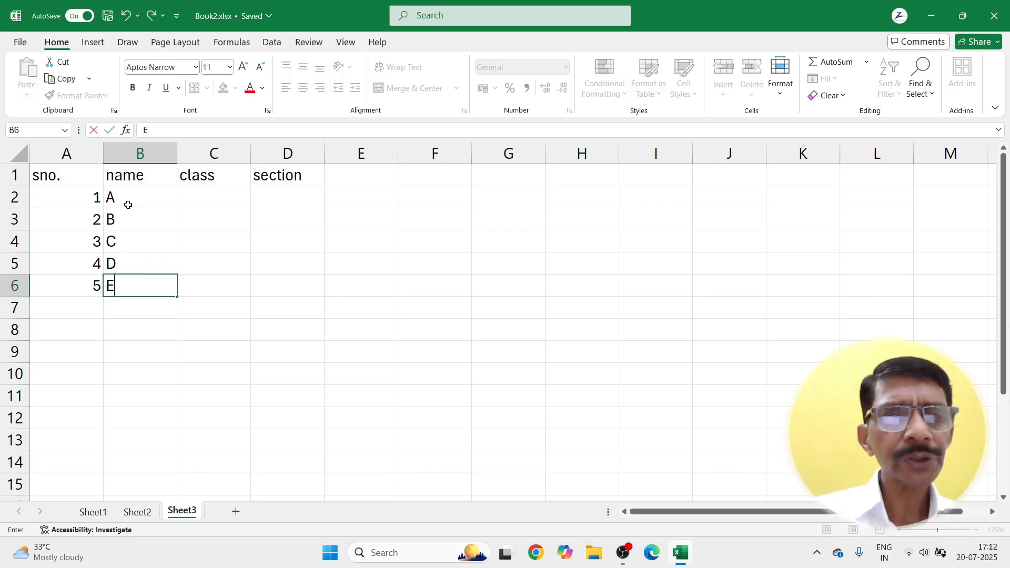
{"action": "key", "text": "Return"}
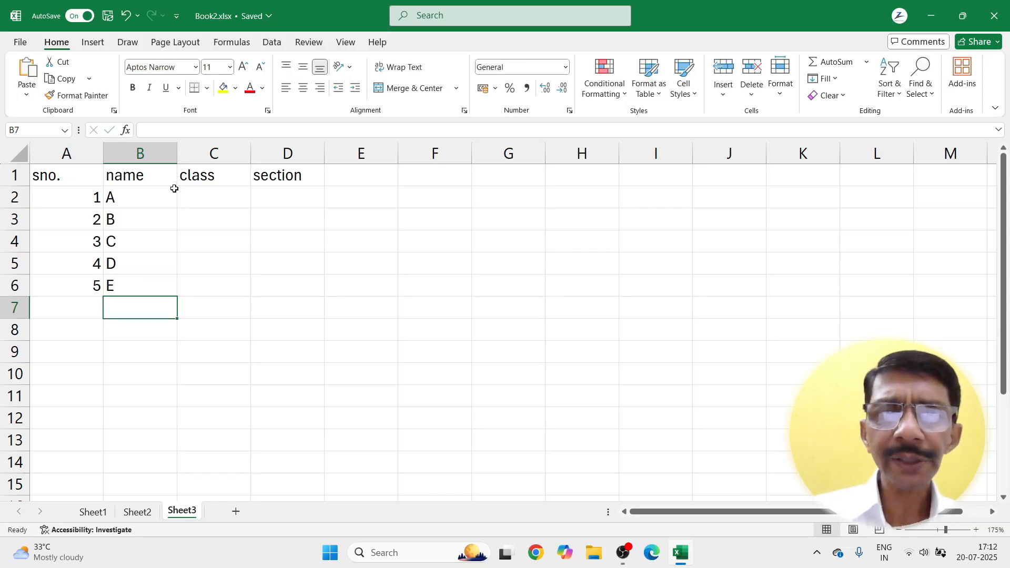
Step: Enter class X in C2 and fill it down through C6
{"action": "left_click", "coordinate": [212, 195]}
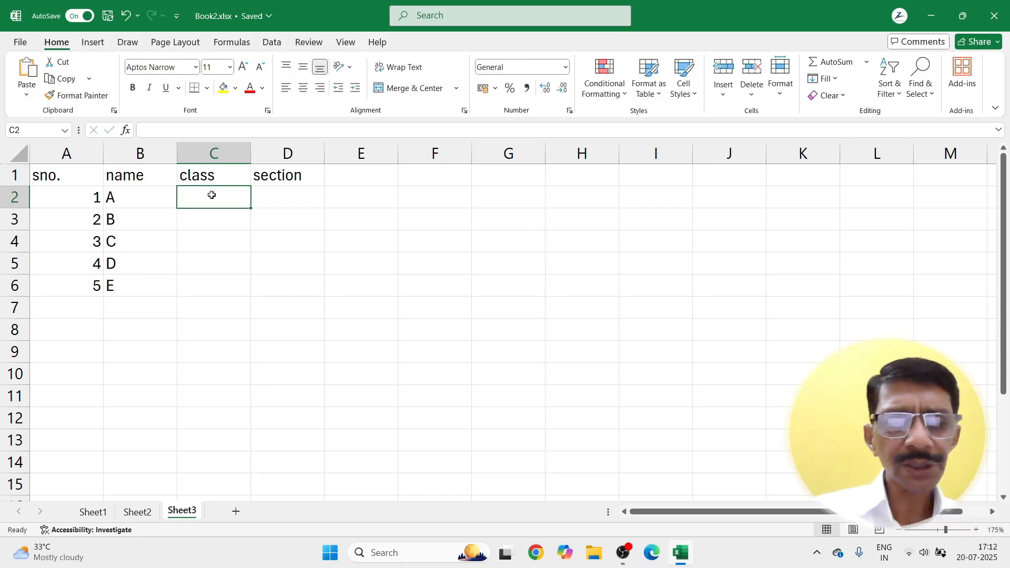
{"action": "type", "text": "X"}
{"action": "key", "text": "Return"}
{"action": "left_click", "coordinate": [211, 195]}
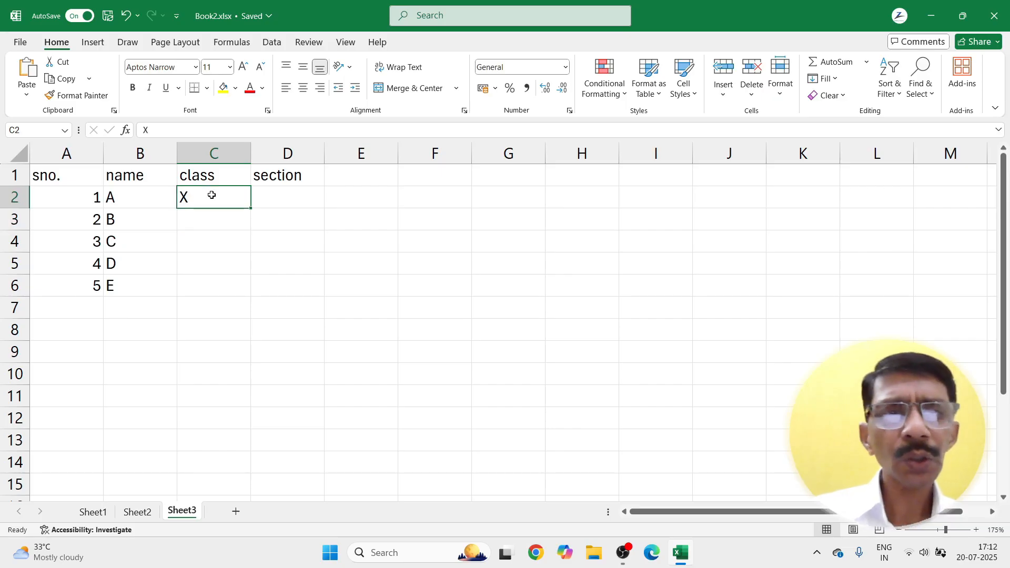
{"action": "left_click_drag", "start_coordinate": [252, 210], "coordinate": [253, 290]}
Step: Enter section B in D2 and fill it down through D6
{"action": "left_click", "coordinate": [283, 200]}
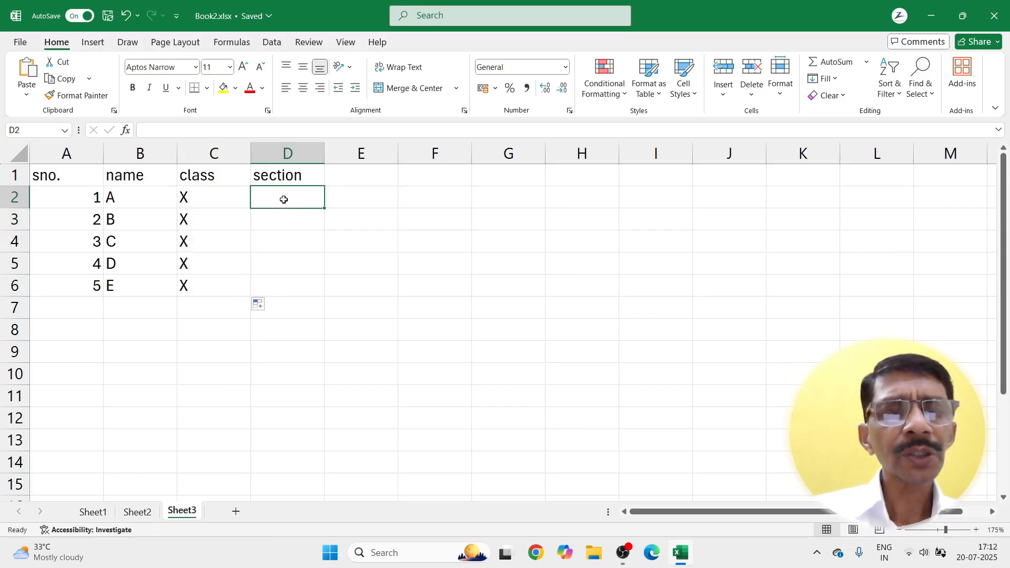
{"action": "type", "text": "B"}
{"action": "key", "text": "Return"}
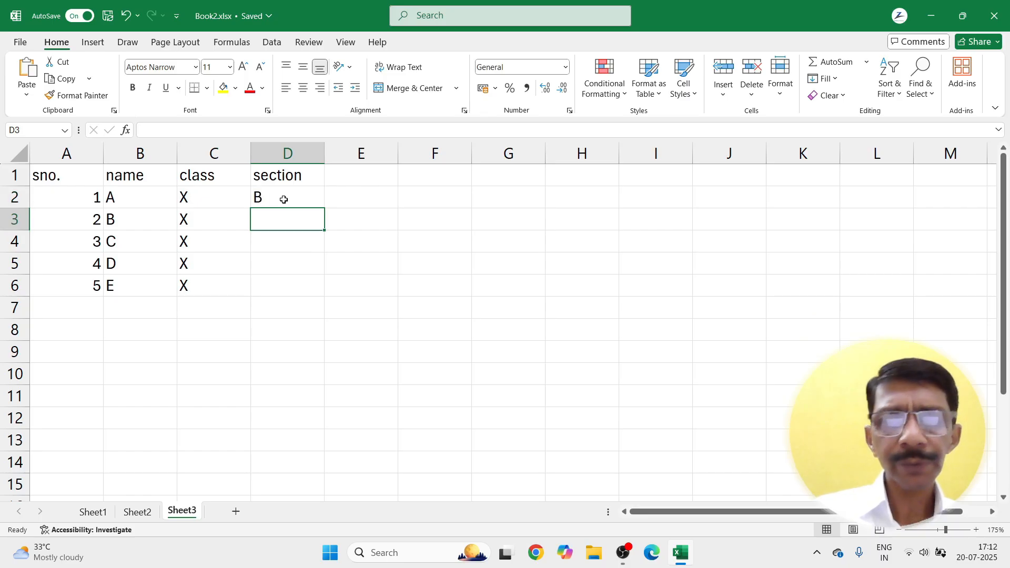
{"action": "left_click", "coordinate": [283, 200]}
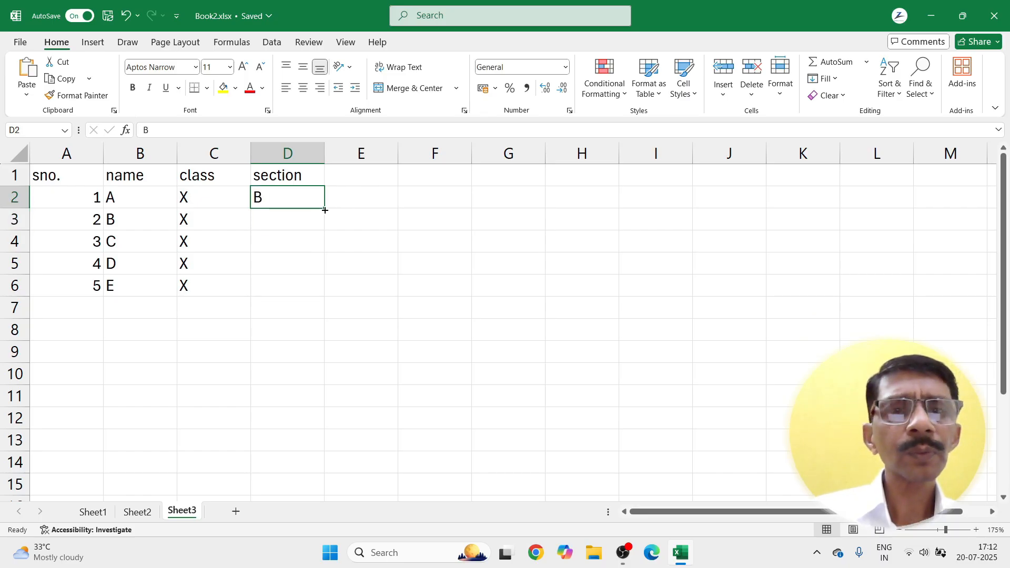
{"action": "left_click_drag", "start_coordinate": [325, 210], "coordinate": [327, 286]}
{"action": "left_click", "coordinate": [231, 332]}
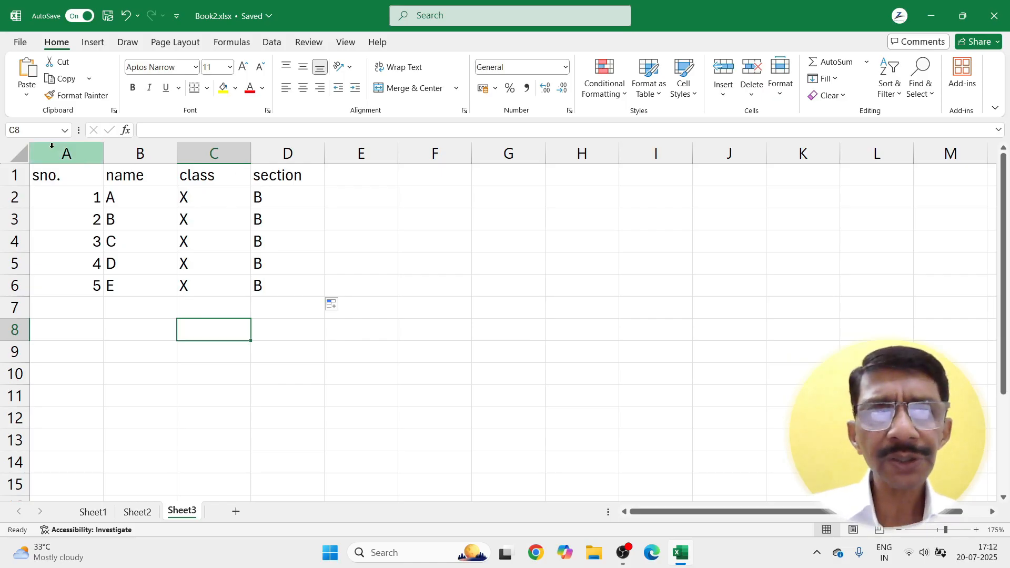
Step: AutoFit columns A–D to the student data, centre their contents, then select the class header in C1
{"action": "left_click_drag", "start_coordinate": [51, 146], "coordinate": [288, 152]}
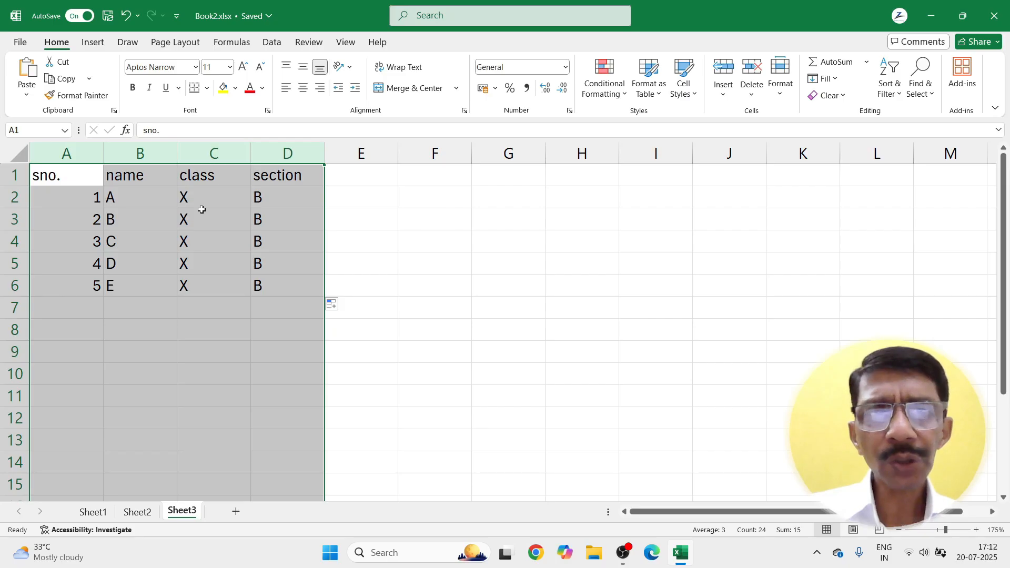
{"action": "double_click", "coordinate": [250, 153]}
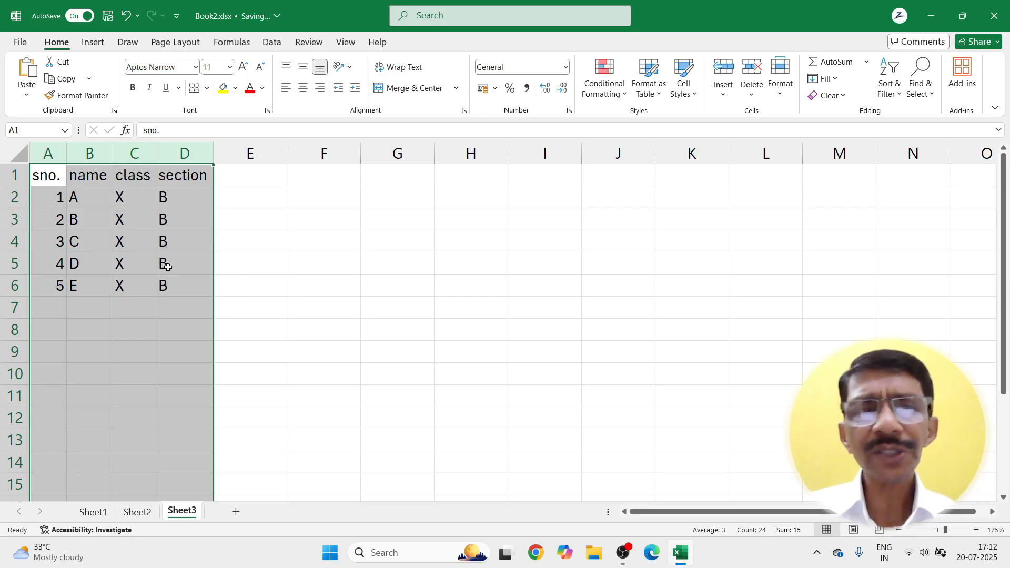
{"action": "left_click", "coordinate": [302, 89]}
{"action": "left_click", "coordinate": [284, 310]}
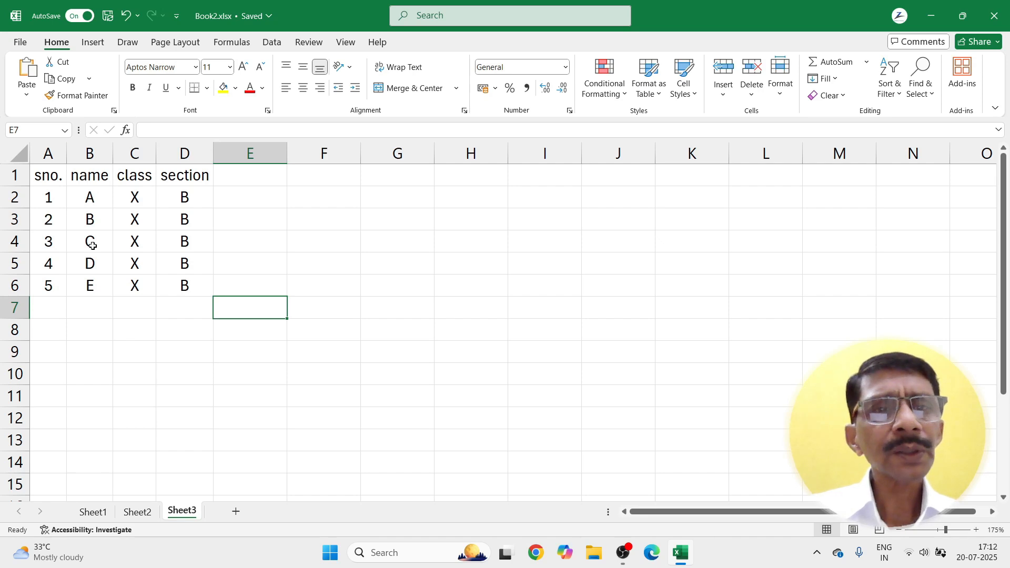
{"action": "scroll", "coordinate": [102, 263], "scroll_direction": "up", "scroll_amount": 3}
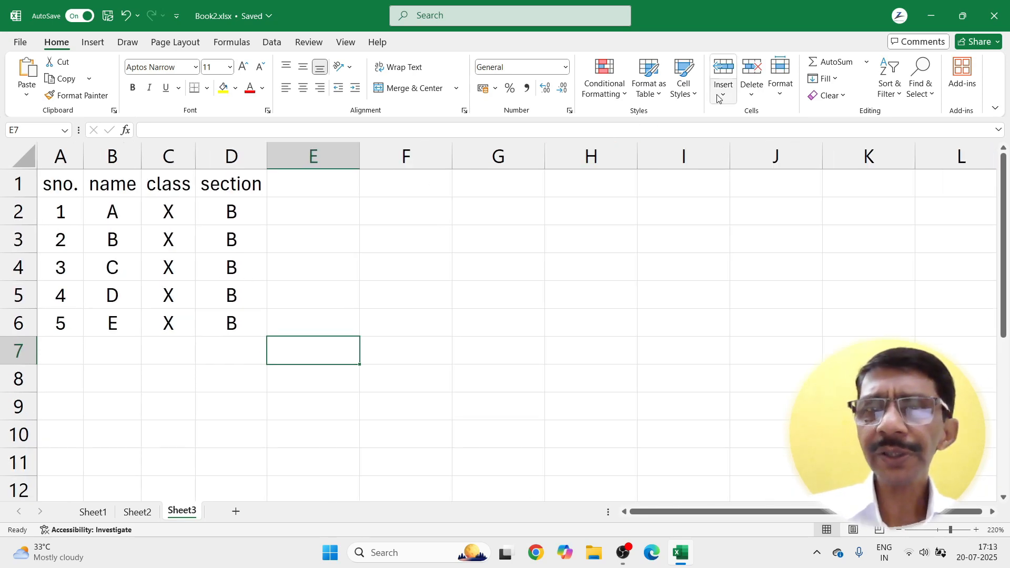
{"action": "left_click", "coordinate": [171, 186]}
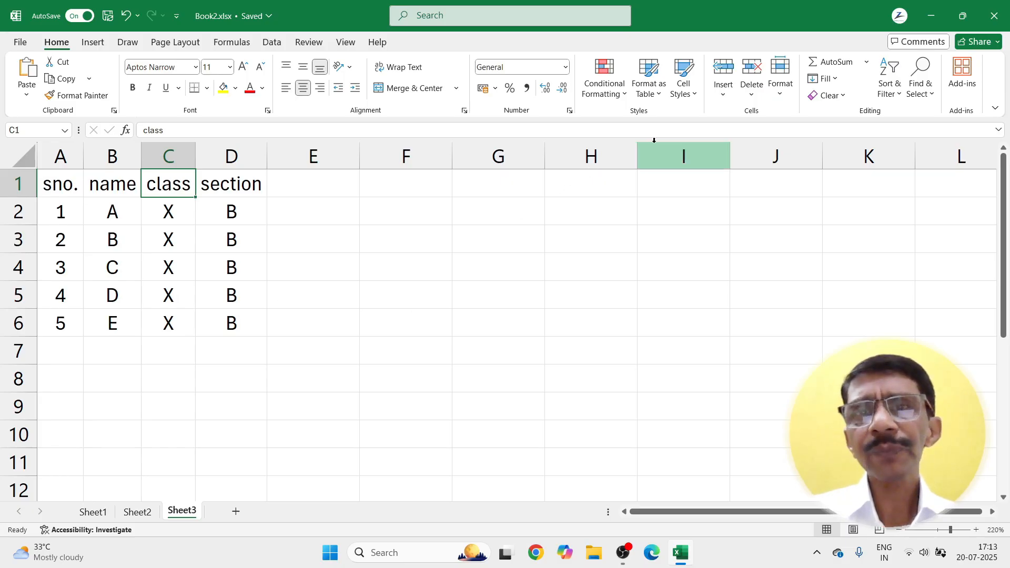
{"action": "left_click", "coordinate": [720, 98]}
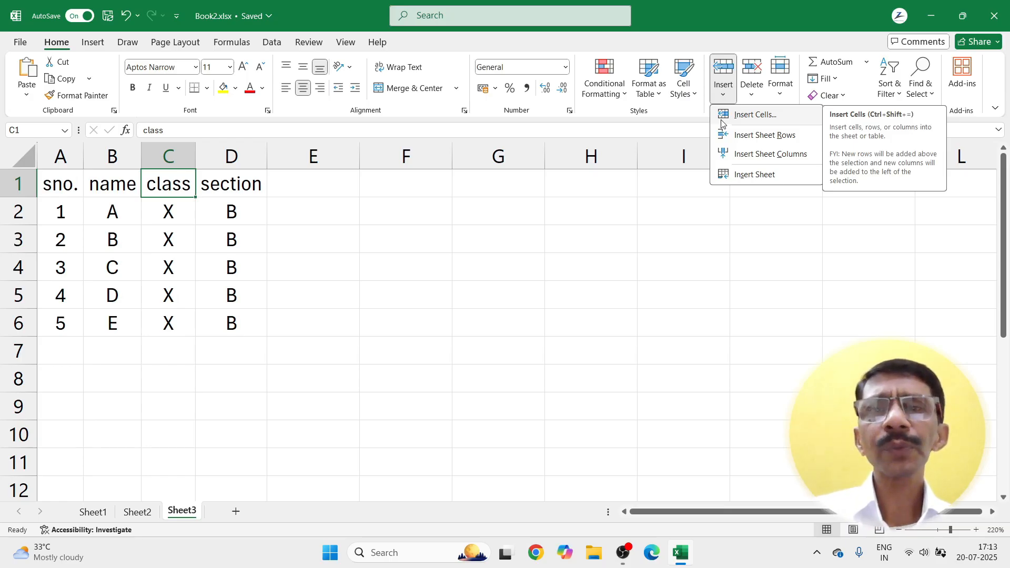
{"action": "left_click", "coordinate": [721, 117]}
{"action": "left_click", "coordinate": [689, 220]}
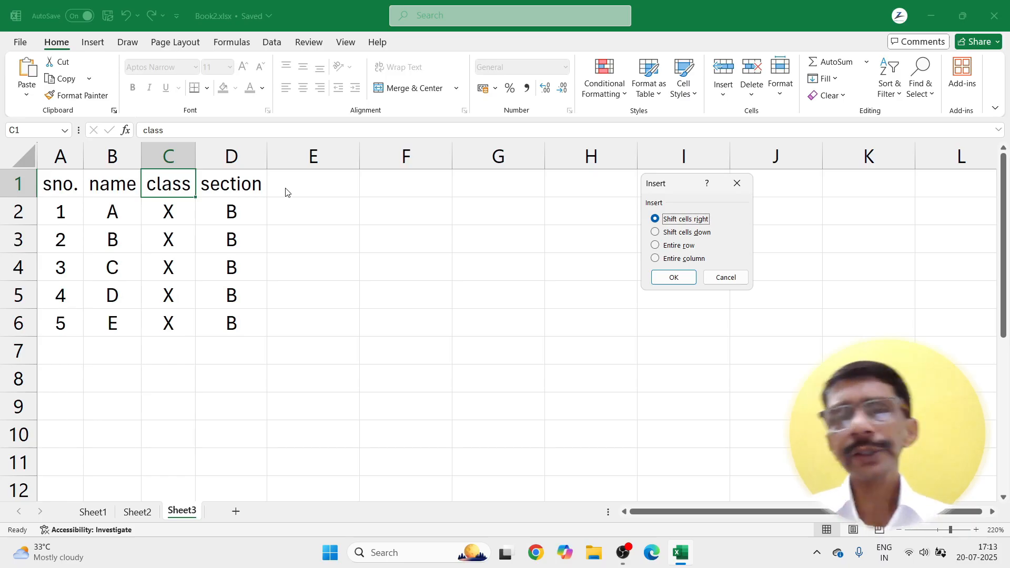
{"action": "left_click", "coordinate": [674, 278]}
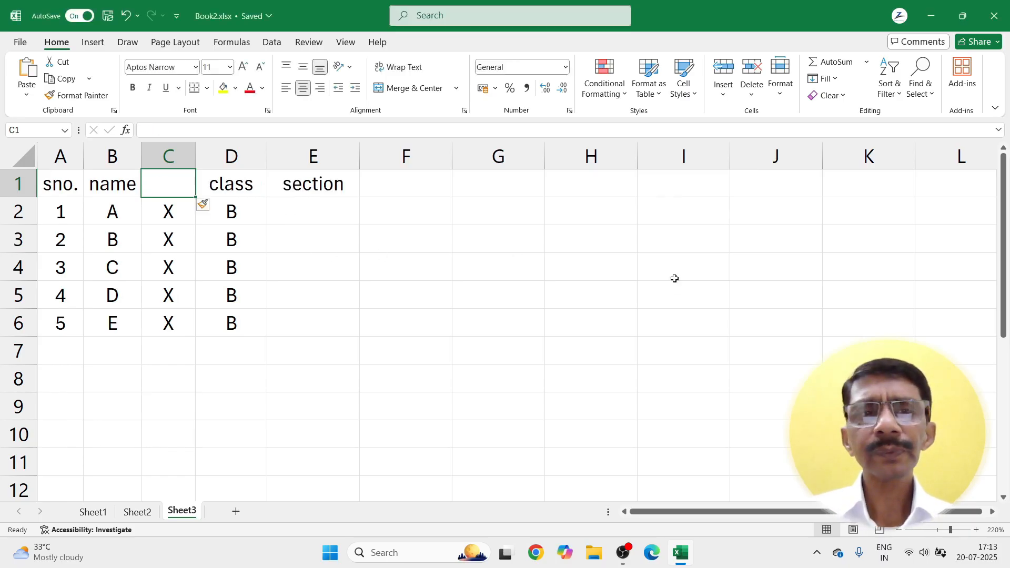
{"action": "key", "text": "ctrl+z"}
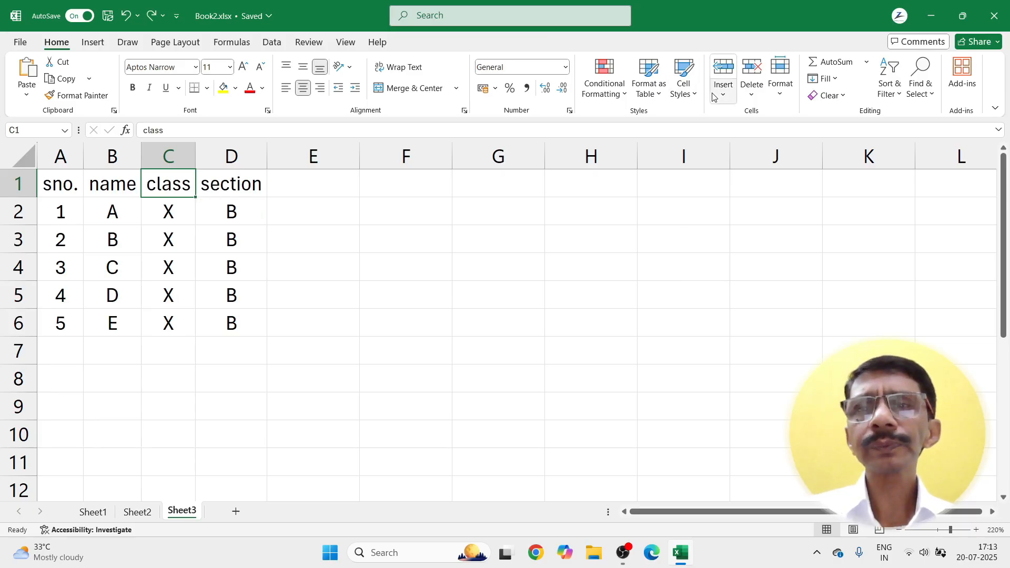
{"action": "left_click", "coordinate": [730, 98]}
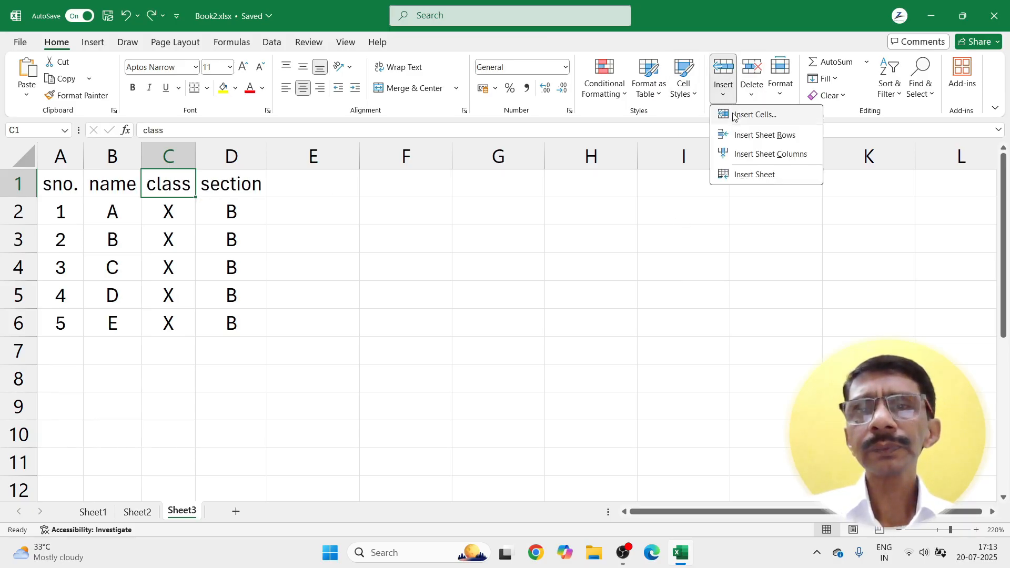
{"action": "left_click", "coordinate": [735, 115]}
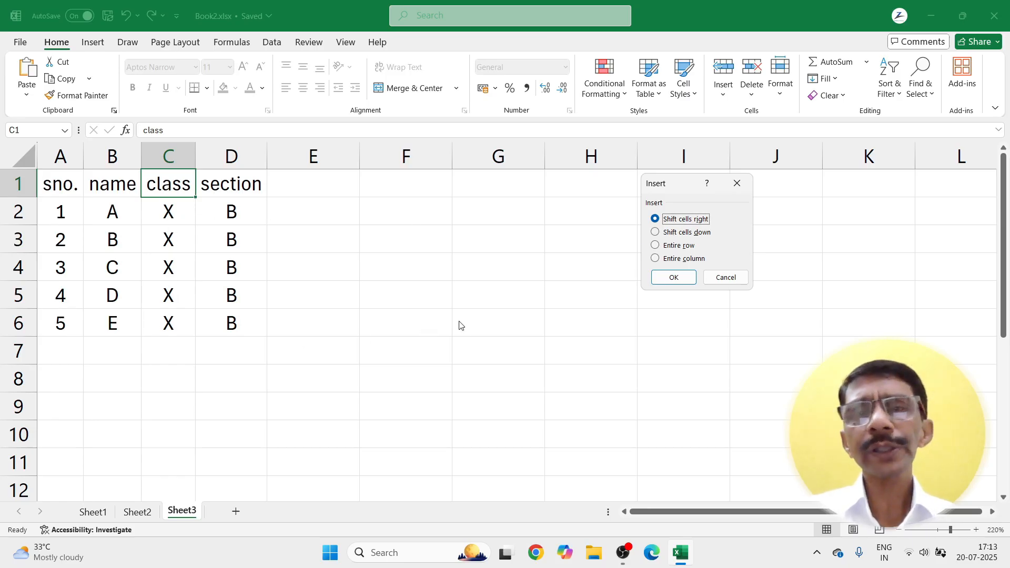
{"action": "left_click", "coordinate": [734, 279]}
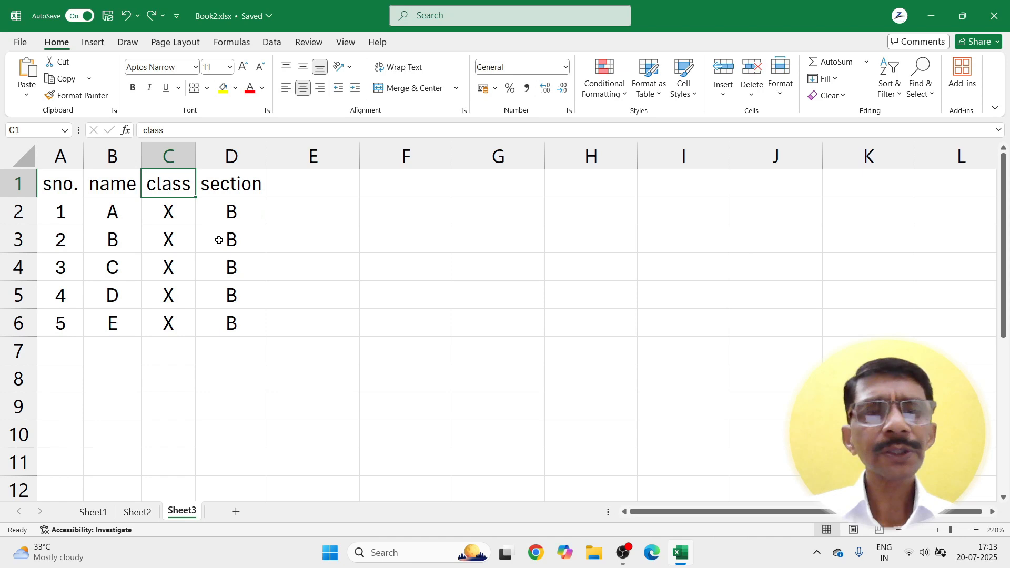
{"action": "left_click", "coordinate": [149, 266]}
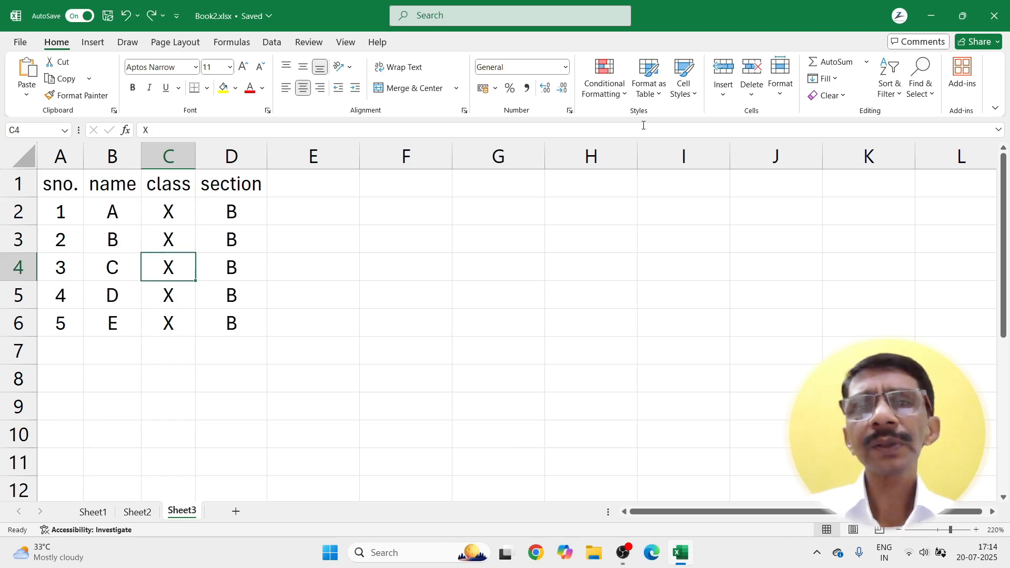
Step: Insert a blank cell at C4 shifting cells down, then undo it
{"action": "left_click", "coordinate": [725, 102]}
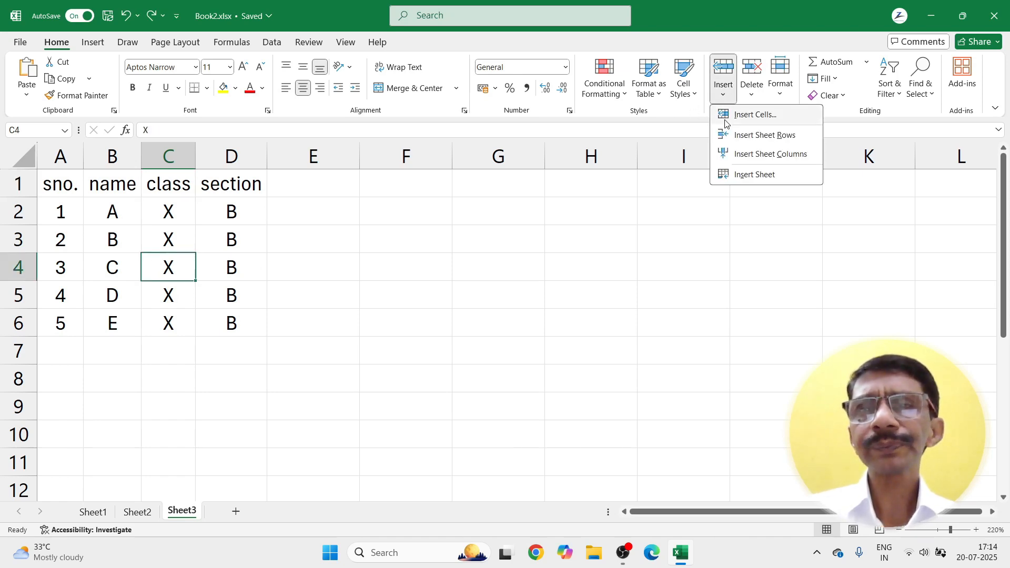
{"action": "left_click", "coordinate": [734, 117]}
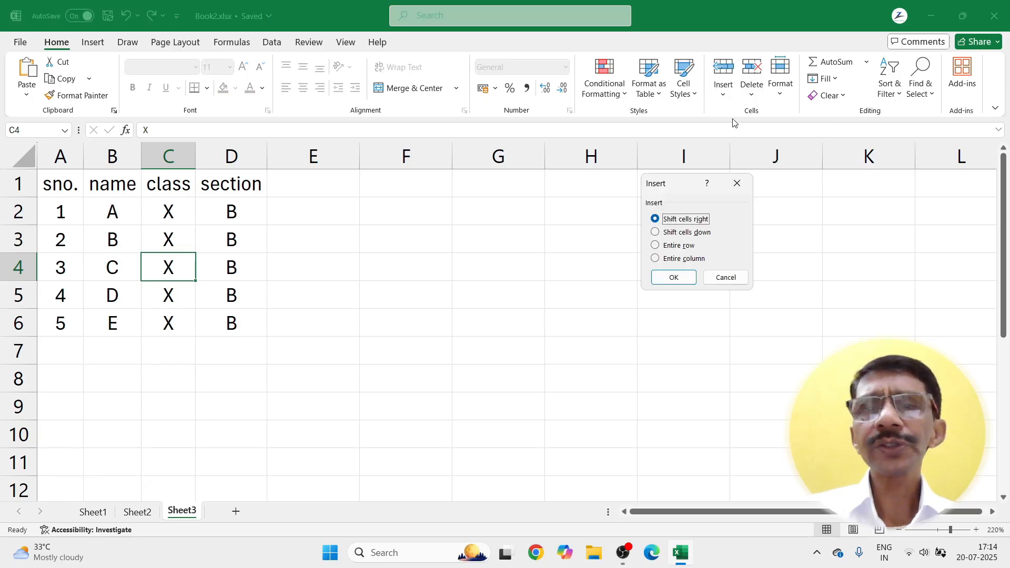
{"action": "left_click", "coordinate": [661, 237]}
{"action": "left_click", "coordinate": [672, 278]}
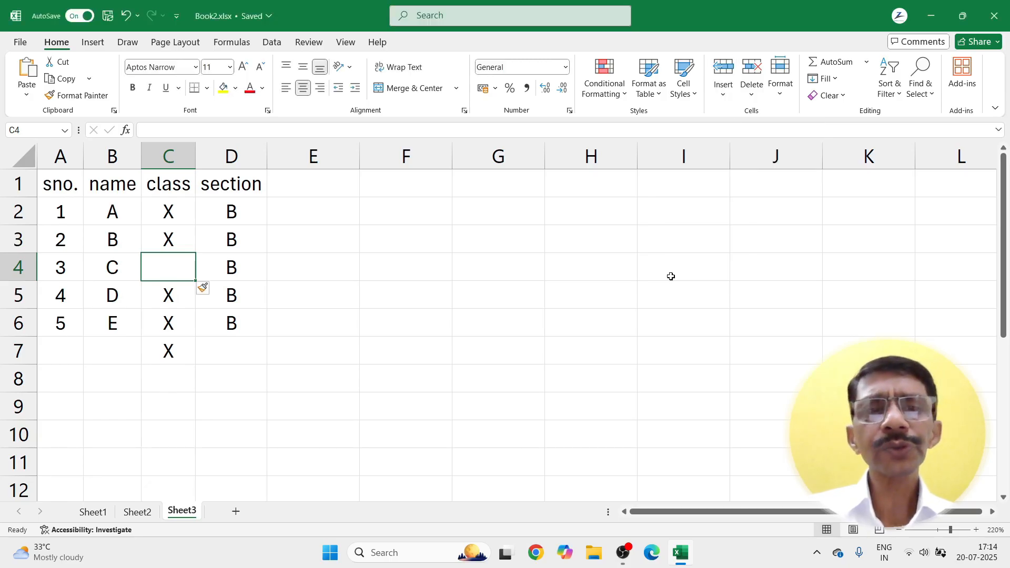
{"action": "key", "text": "ctrl+z"}
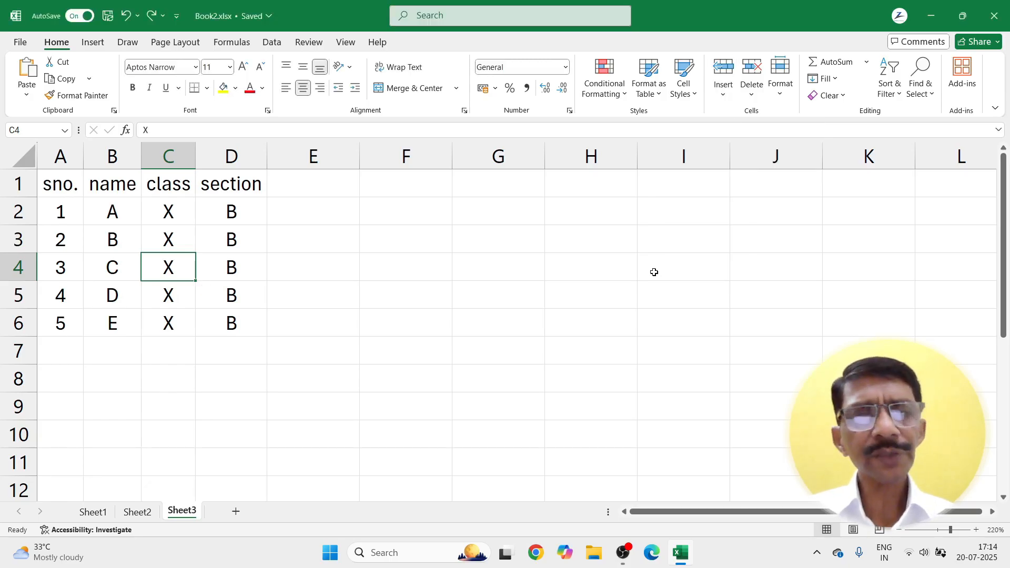
Step: Insert an entire blank row at row 4, then undo it
{"action": "left_click", "coordinate": [727, 98]}
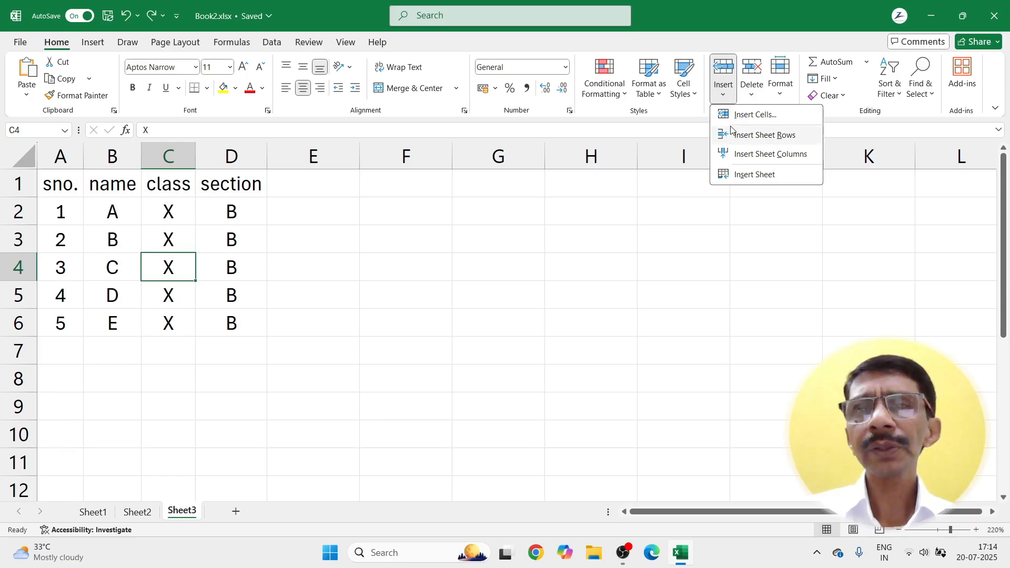
{"action": "left_click", "coordinate": [742, 114]}
{"action": "left_click", "coordinate": [668, 248]}
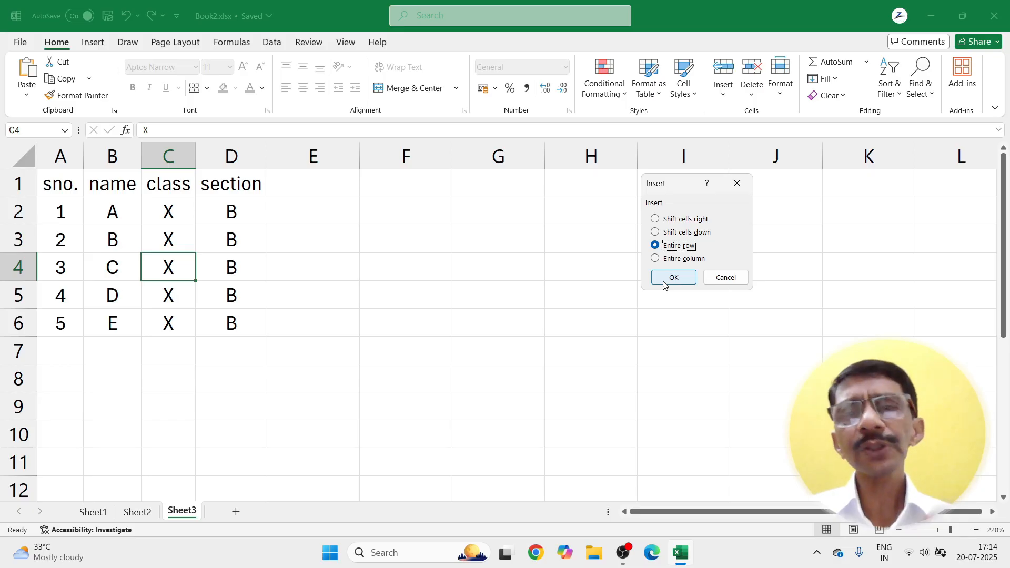
{"action": "left_click", "coordinate": [672, 278]}
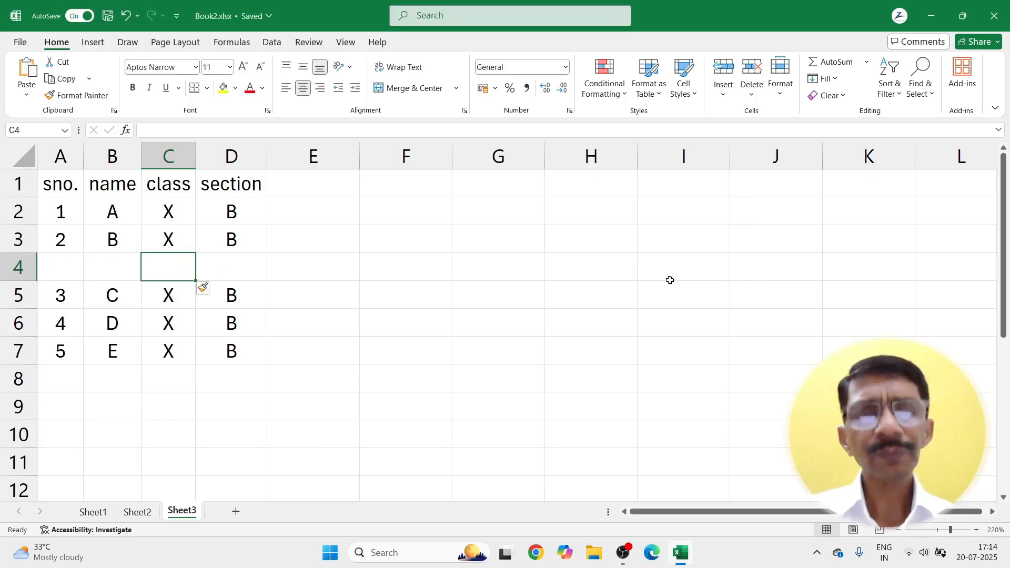
{"action": "key", "text": "ctrl+z"}
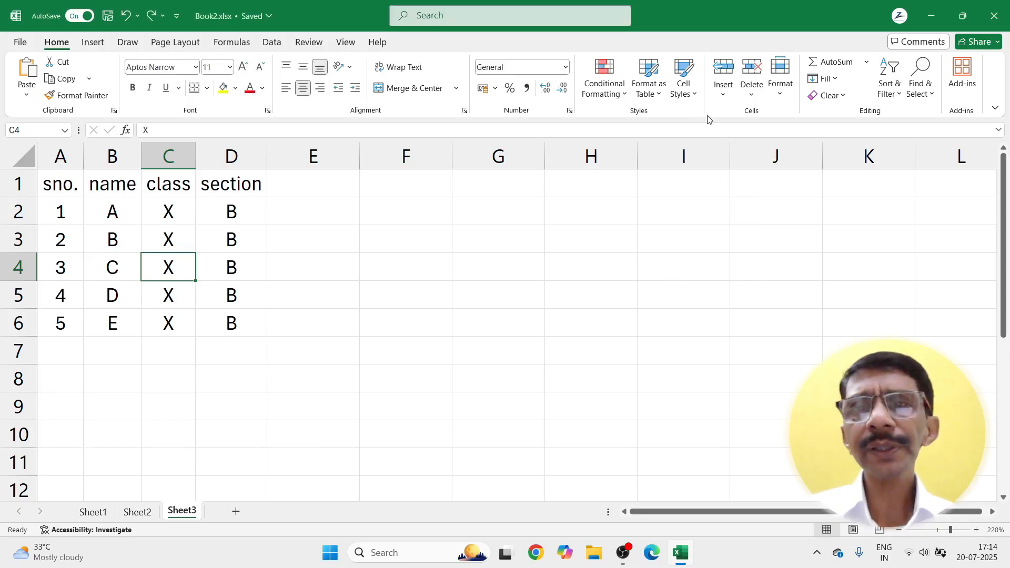
Step: Insert an entire blank column at column C, undo it, and bring back the Insert options
{"action": "left_click", "coordinate": [725, 95]}
{"action": "left_click", "coordinate": [725, 116]}
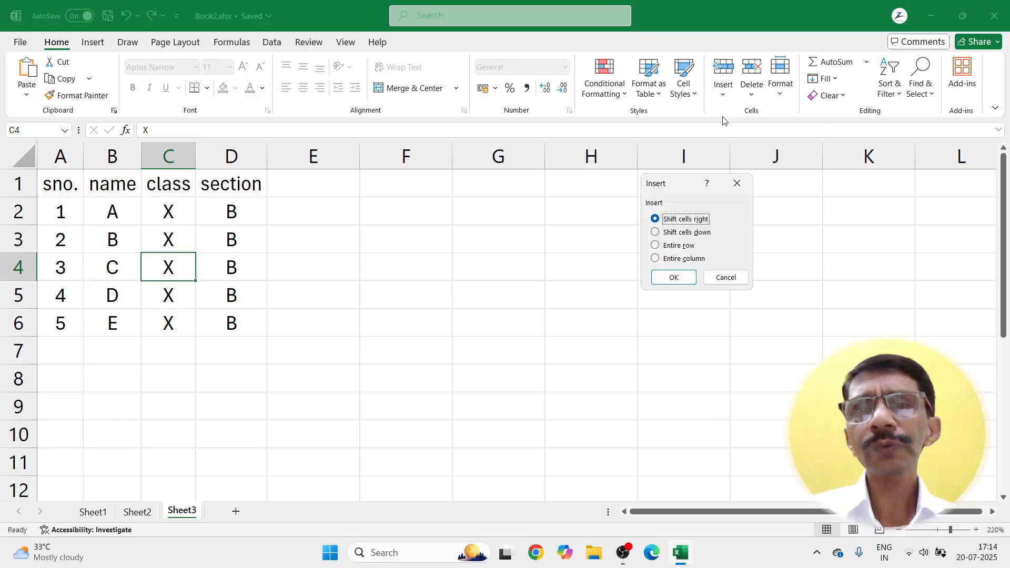
{"action": "left_click", "coordinate": [664, 259]}
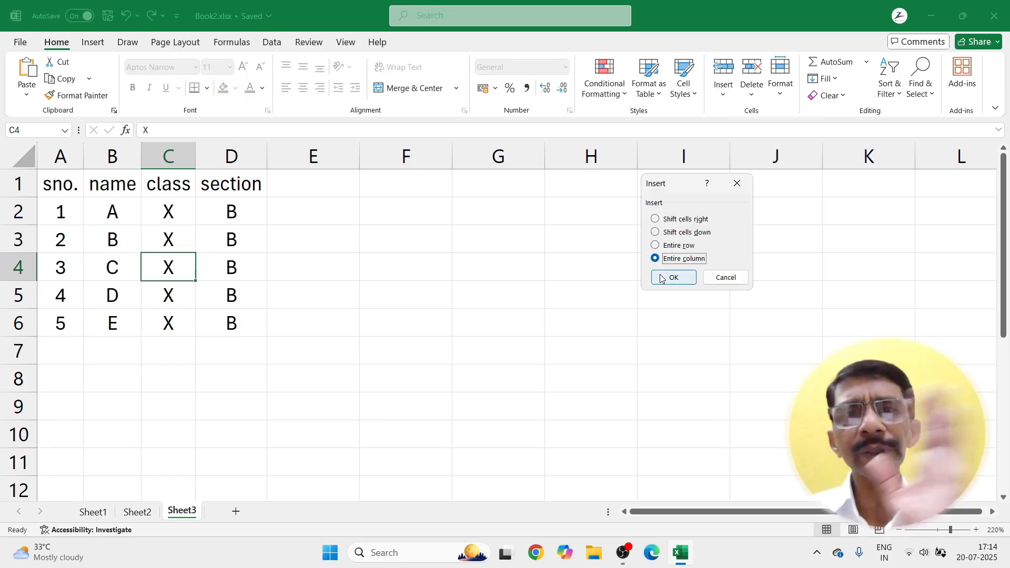
{"action": "left_click", "coordinate": [662, 277]}
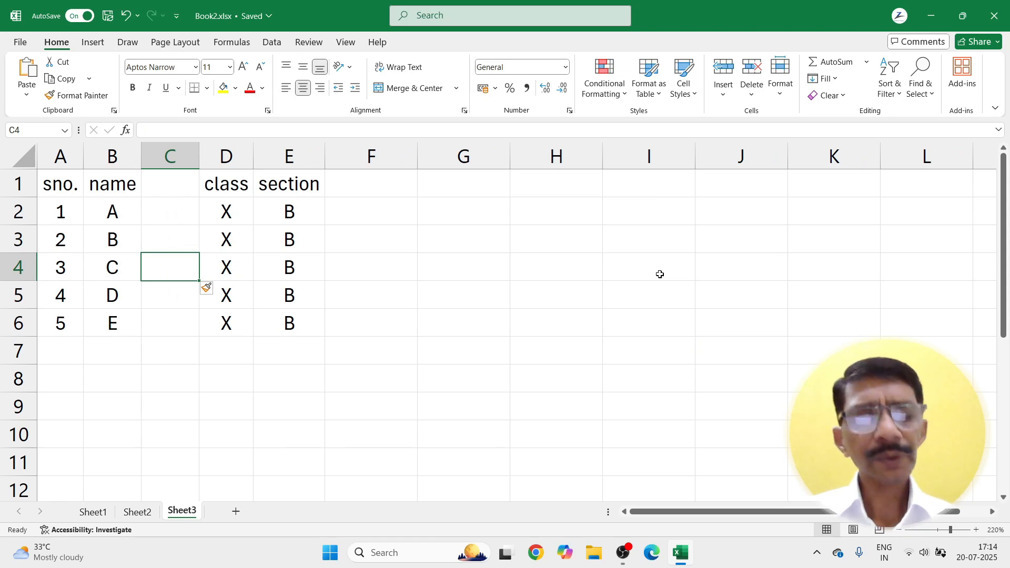
{"action": "key", "text": "ctrl+z"}
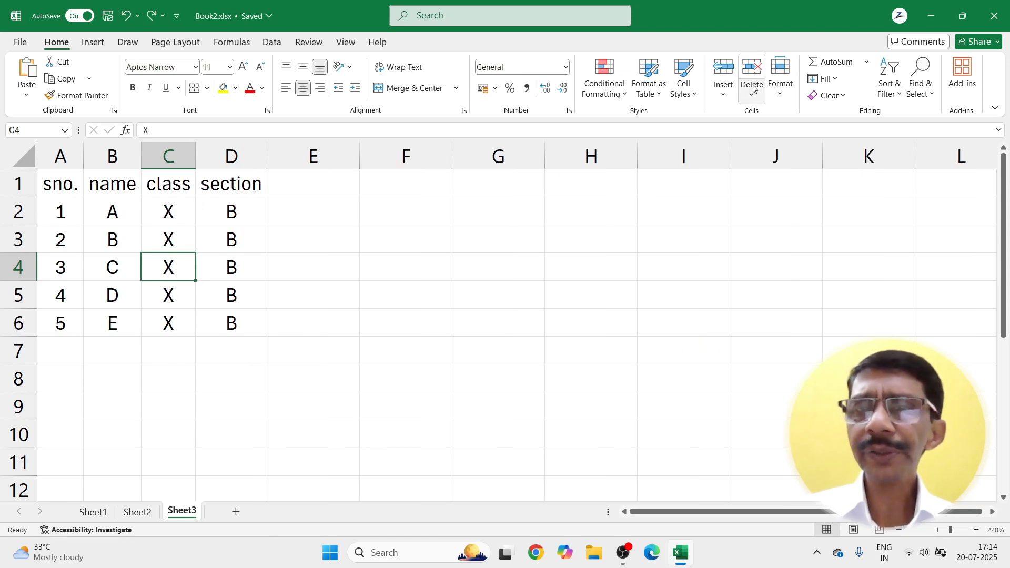
{"action": "left_click", "coordinate": [728, 98]}
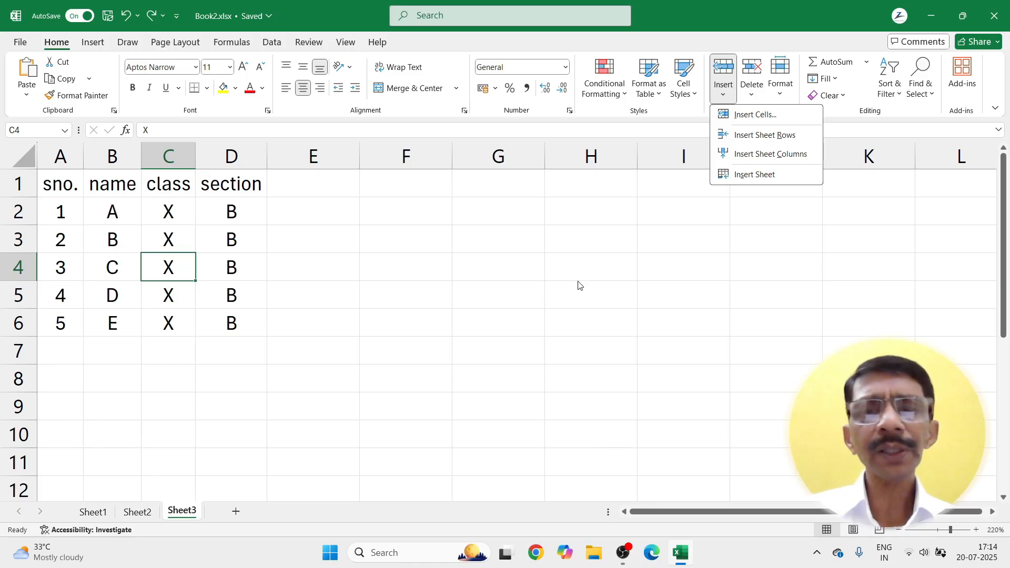
Step: Add a new blank worksheet, then return to Sheet3's student table
{"action": "left_click", "coordinate": [725, 174]}
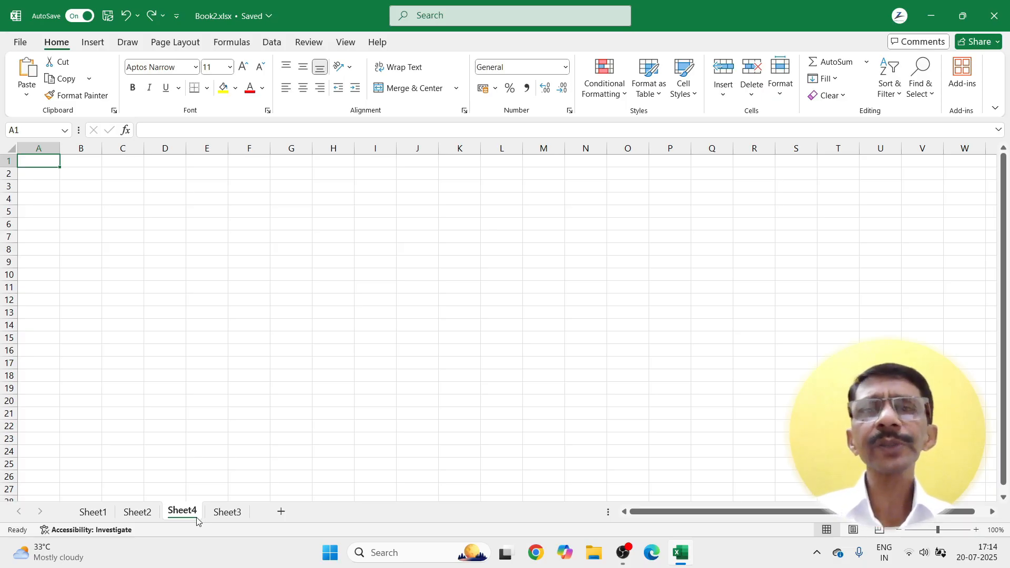
{"action": "left_click", "coordinate": [234, 514]}
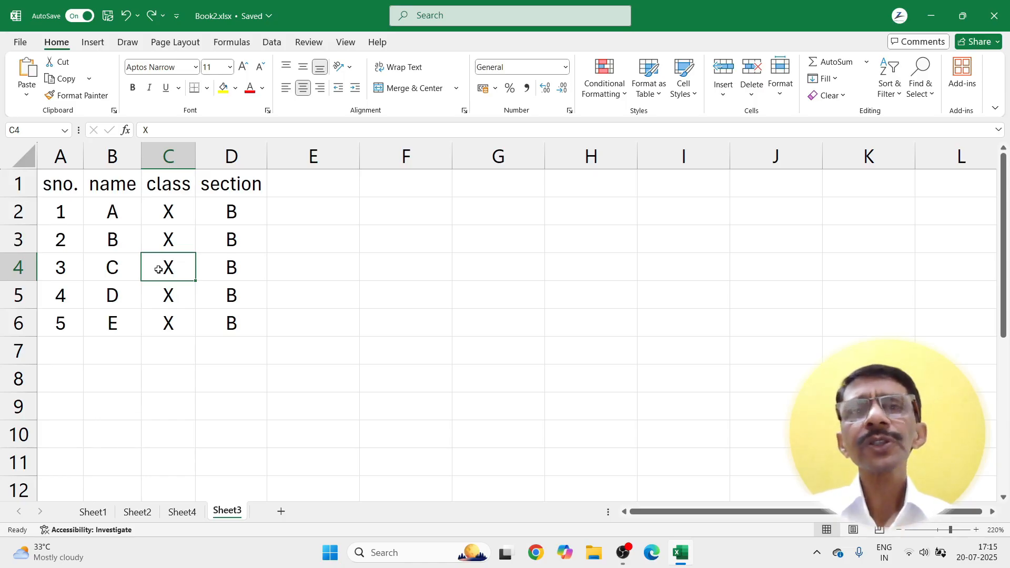
{"action": "left_click", "coordinate": [751, 98]}
{"action": "left_click", "coordinate": [759, 115]}
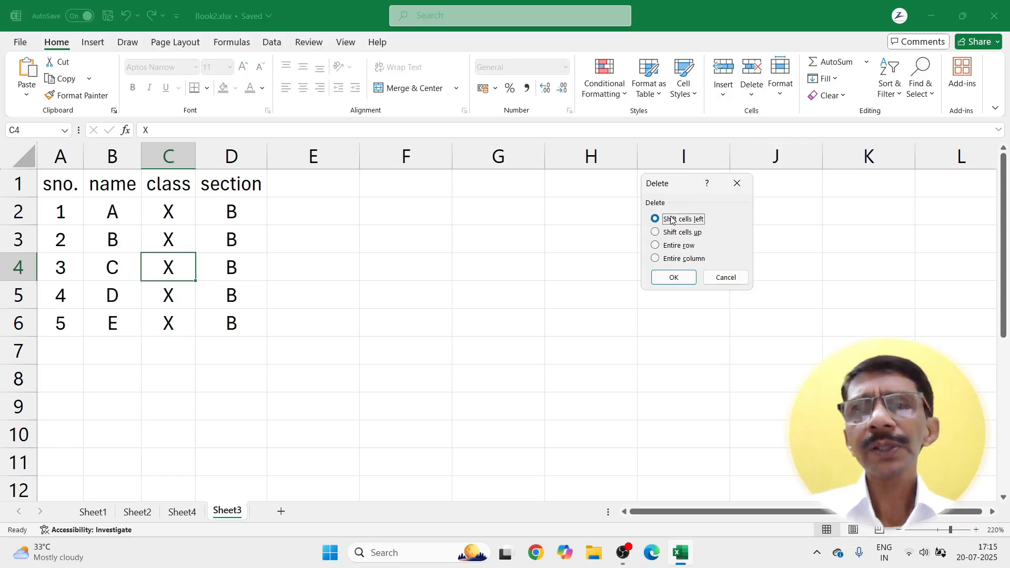
{"action": "left_click", "coordinate": [672, 278]}
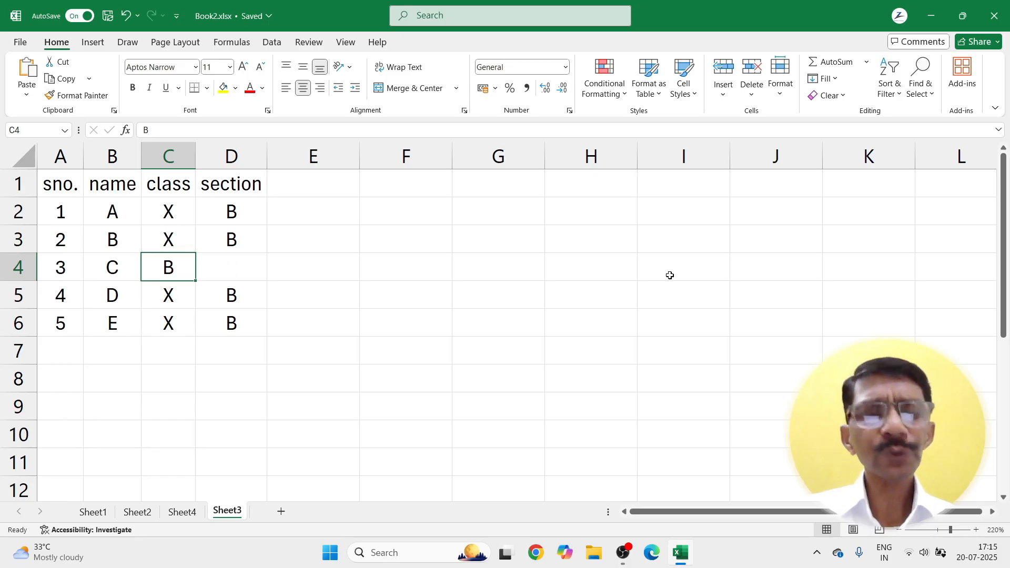
{"action": "key", "text": "ctrl+z"}
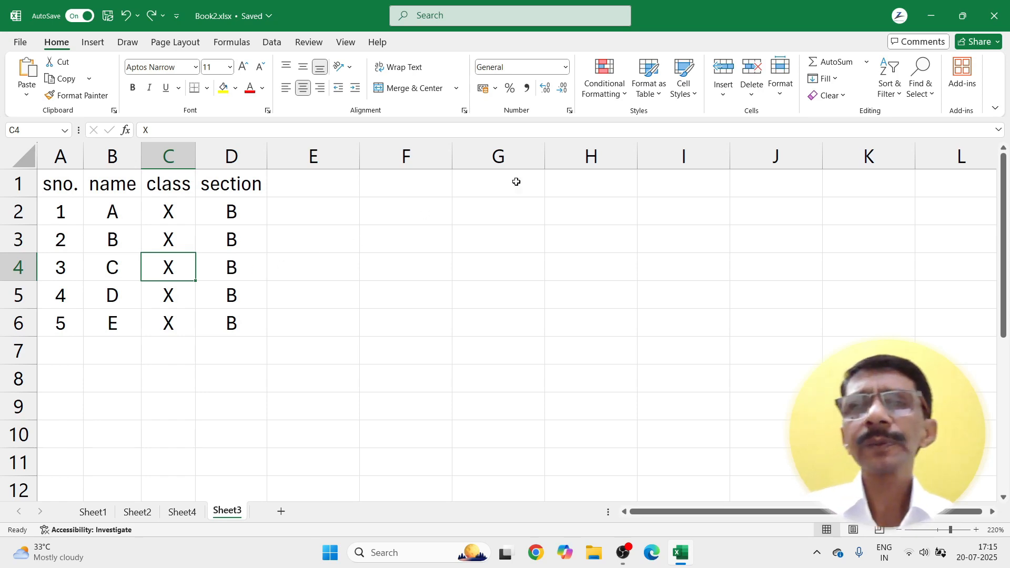
{"action": "left_click", "coordinate": [751, 92]}
{"action": "left_click", "coordinate": [762, 121]}
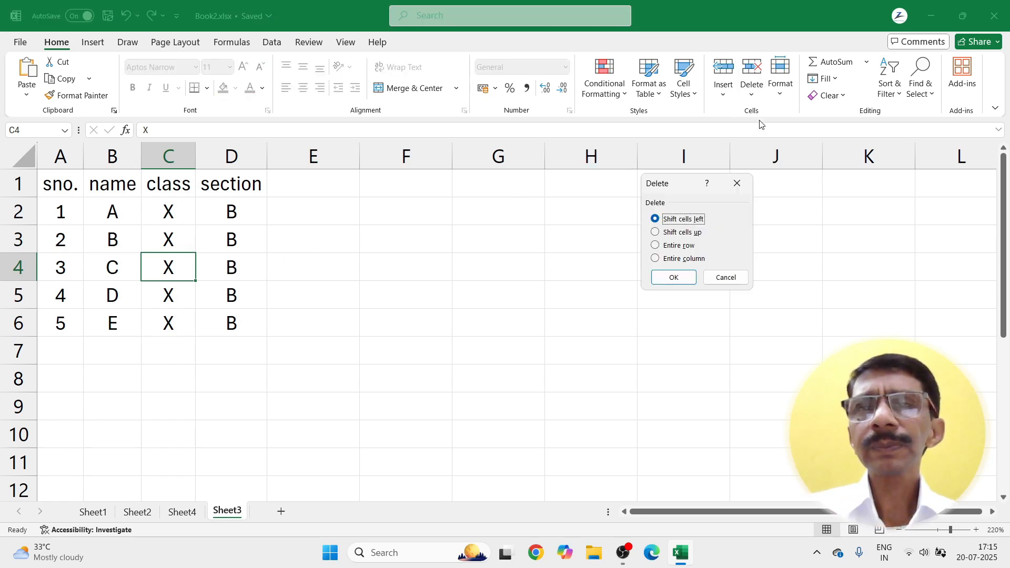
{"action": "left_click", "coordinate": [659, 237]}
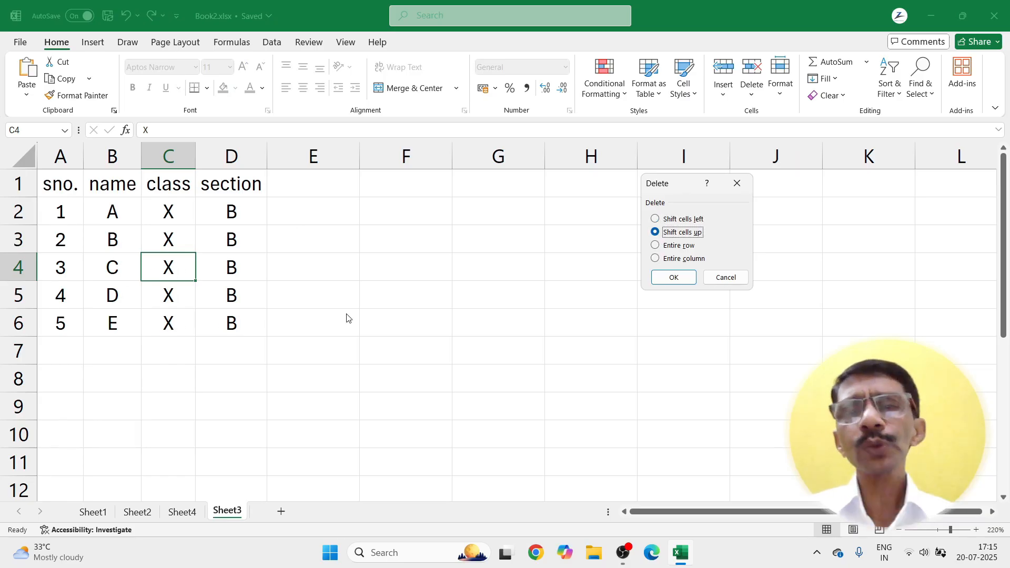
{"action": "left_click", "coordinate": [674, 278]}
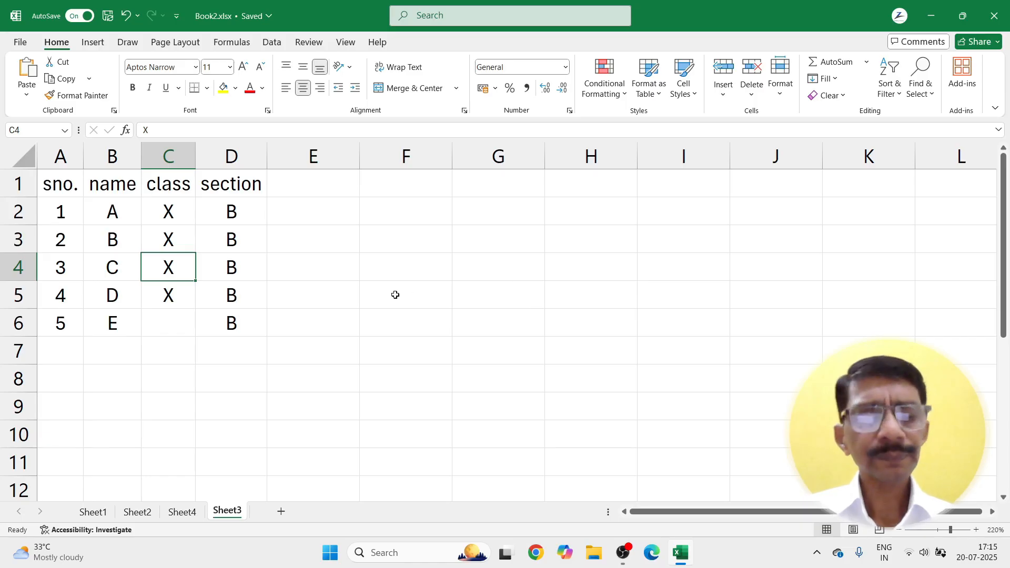
{"action": "key", "text": "ctrl+z"}
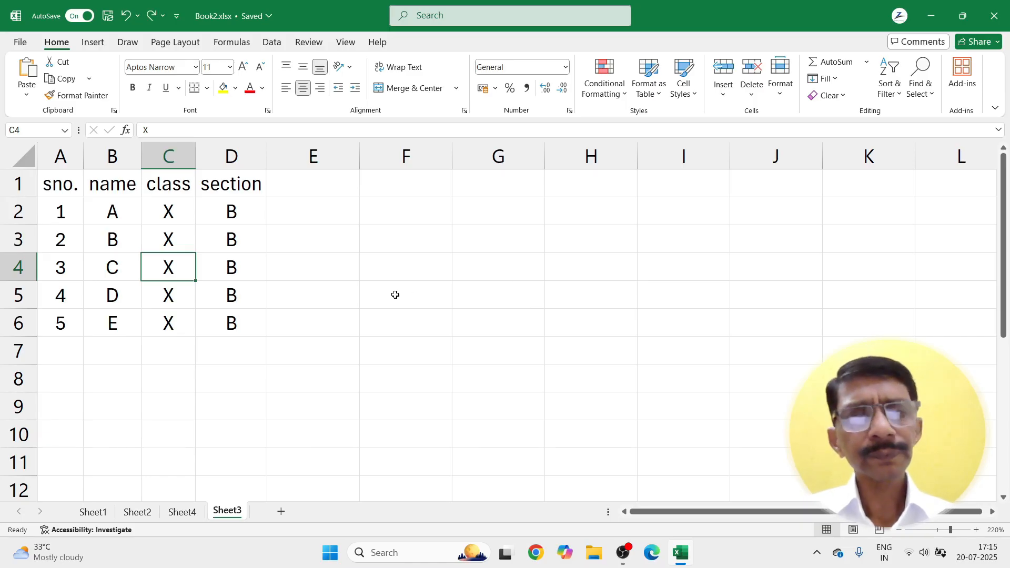
{"action": "left_click", "coordinate": [752, 95]}
{"action": "left_click", "coordinate": [752, 114]}
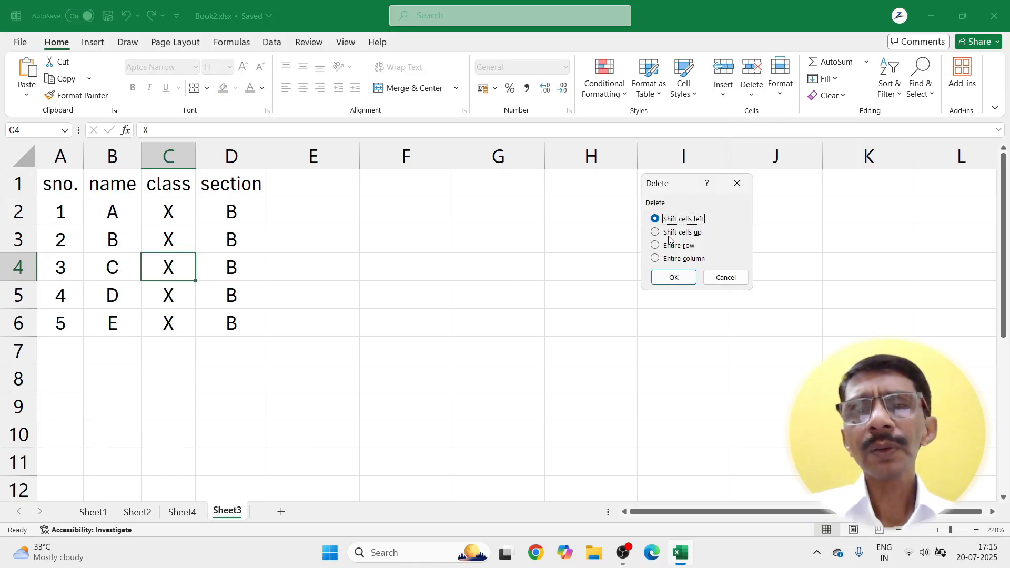
{"action": "left_click", "coordinate": [656, 246]}
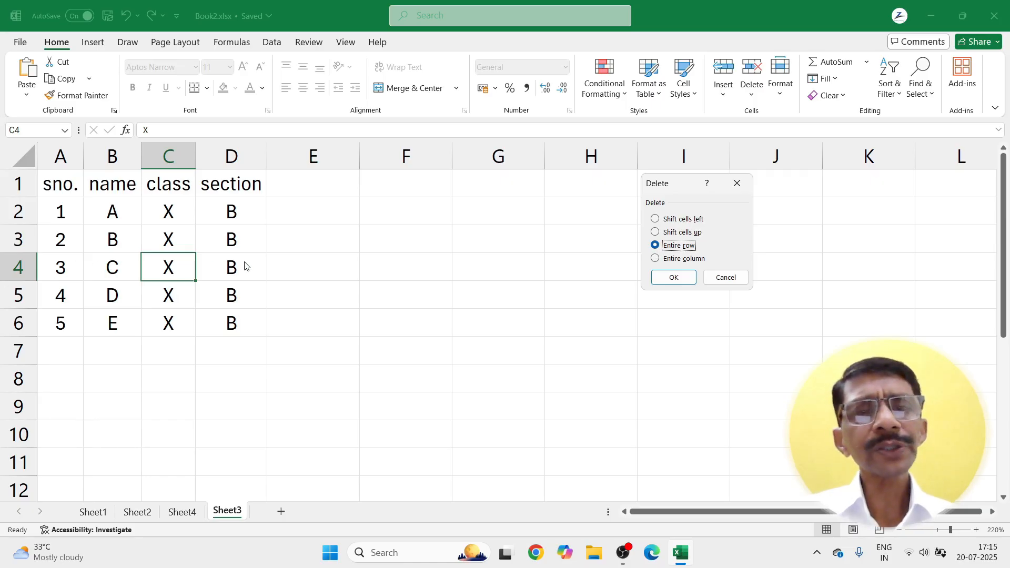
{"action": "left_click", "coordinate": [672, 278]}
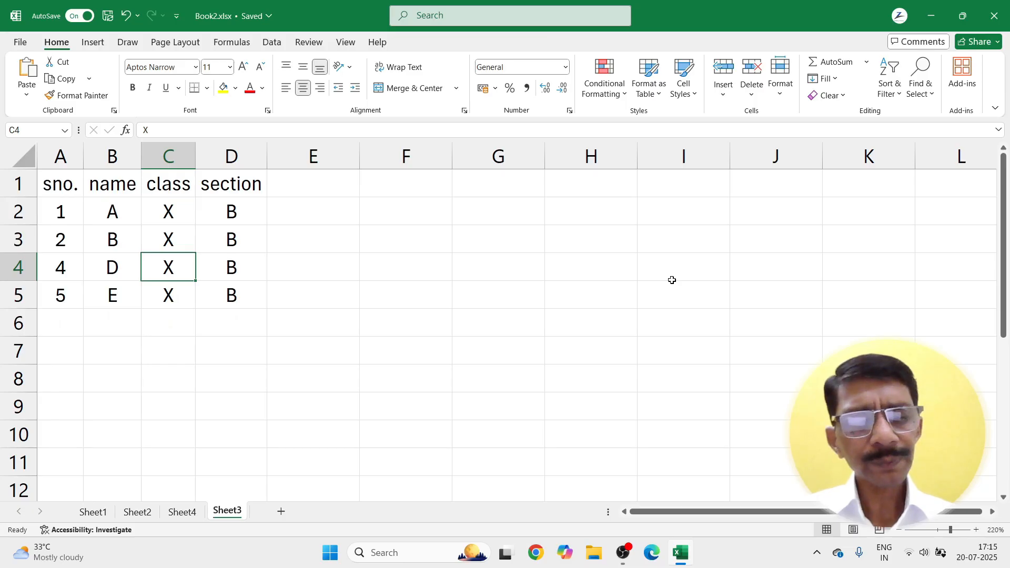
{"action": "key", "text": "ctrl+z"}
{"action": "left_click", "coordinate": [751, 90]}
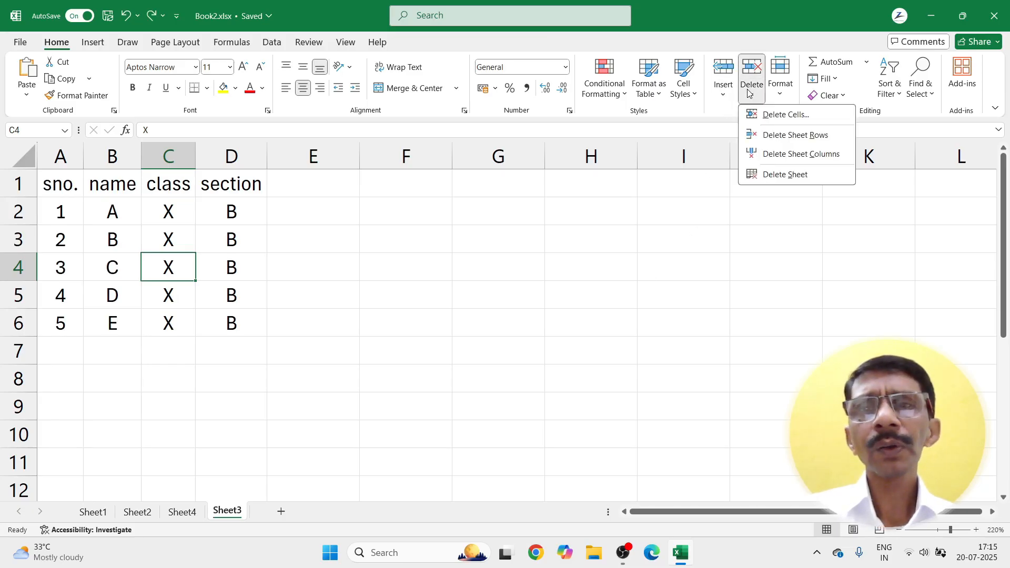
{"action": "left_click", "coordinate": [746, 117]}
{"action": "left_click", "coordinate": [655, 259]}
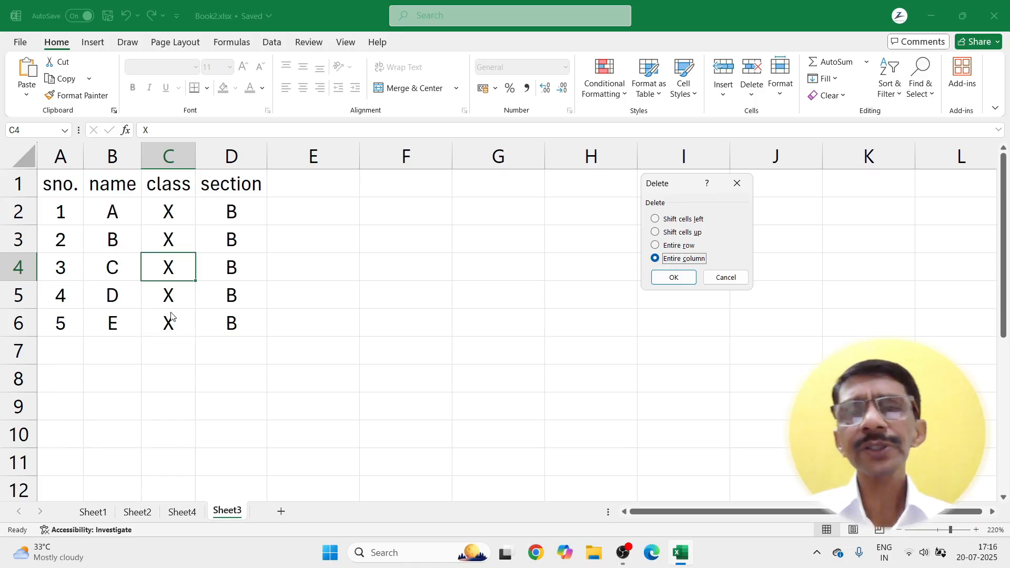
{"action": "left_click", "coordinate": [670, 280]}
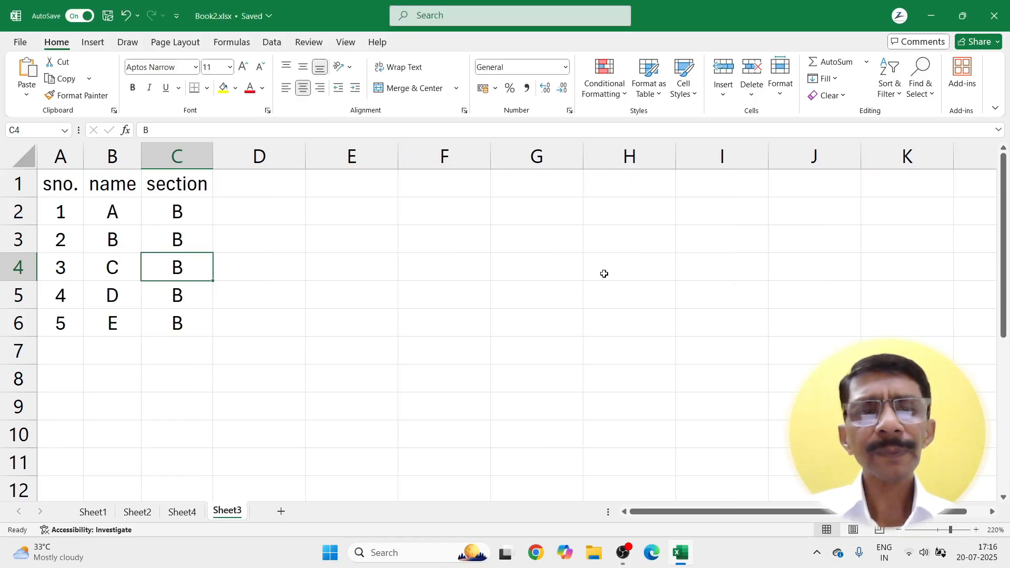
{"action": "key", "text": "ctrl+z"}
{"action": "left_click", "coordinate": [530, 278], "text": "ctrl"}
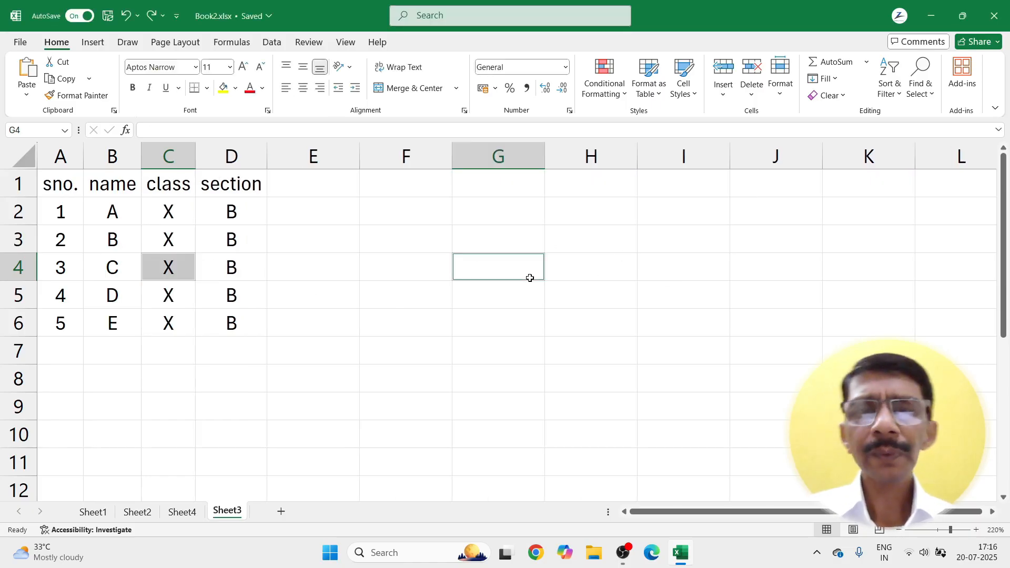
{"action": "left_click", "coordinate": [752, 95]}
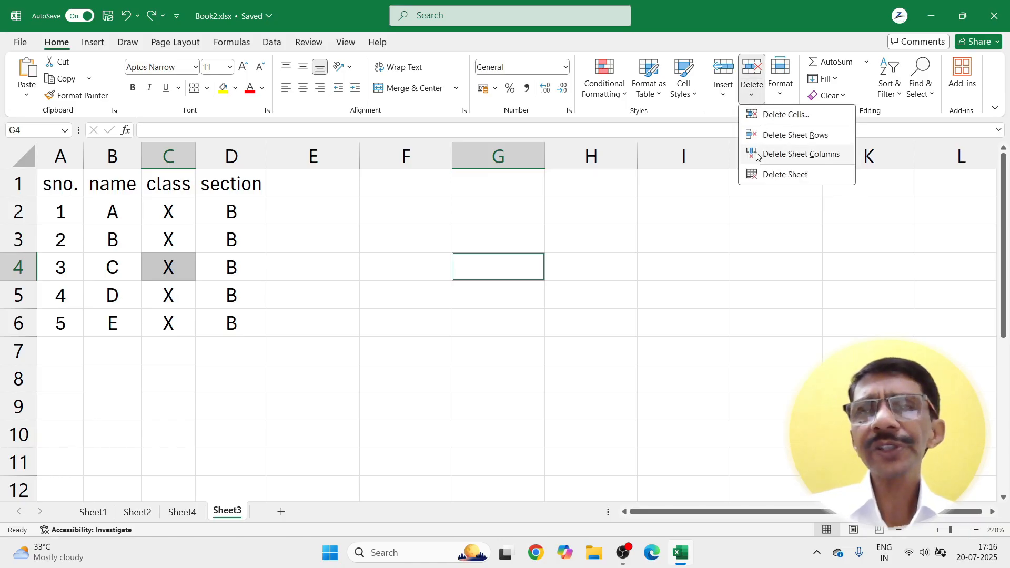
Step: Dismiss the Delete menu, then delete the empty Sheet4 with Delete Sheet
{"action": "left_click", "coordinate": [511, 285]}
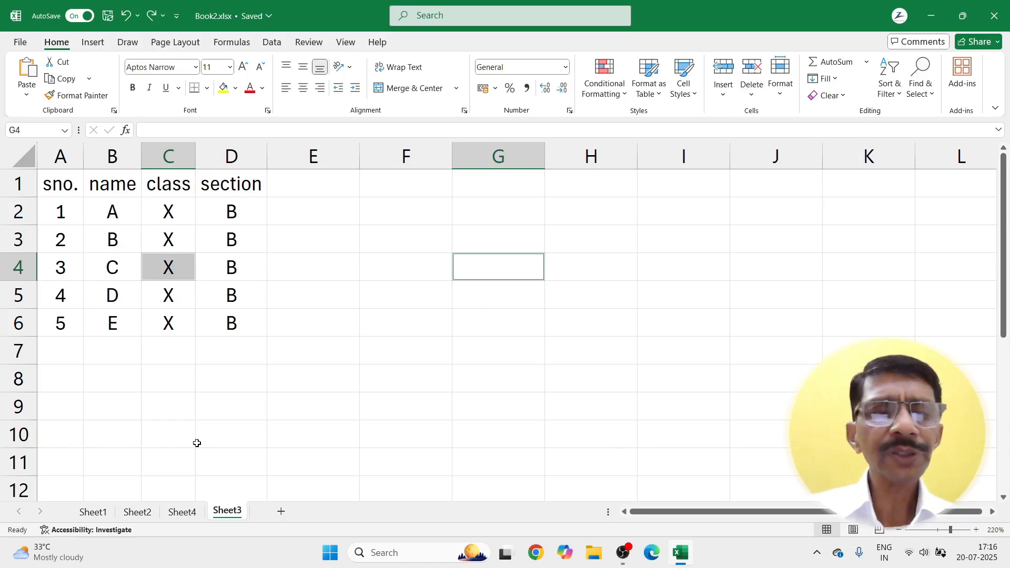
{"action": "left_click", "coordinate": [179, 516]}
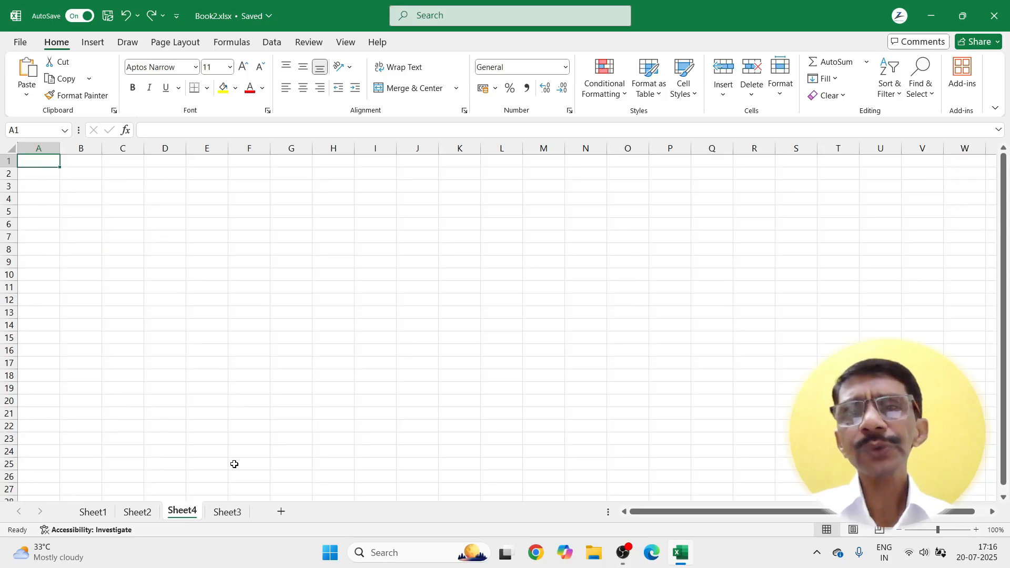
{"action": "left_click", "coordinate": [753, 97]}
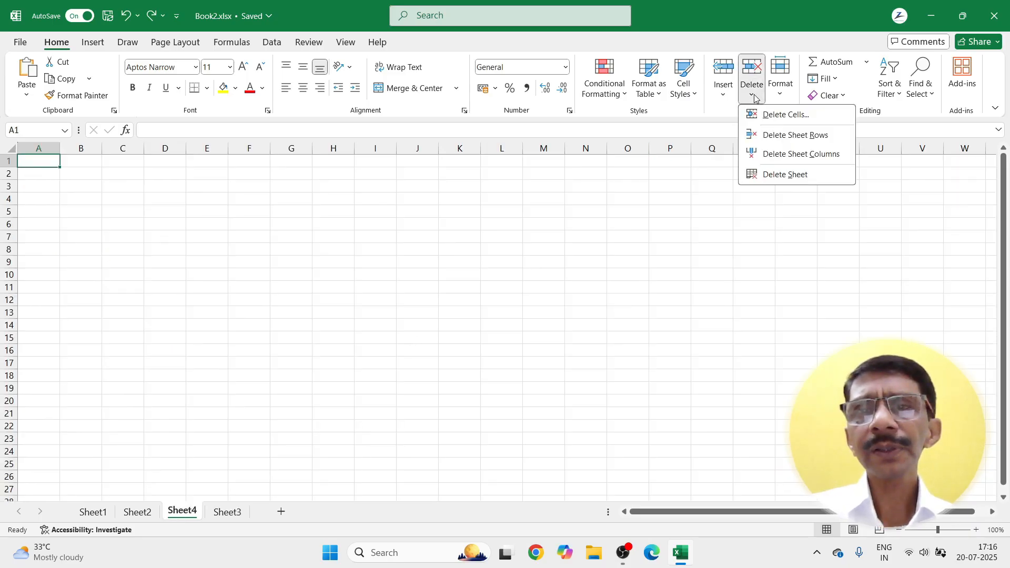
{"action": "left_click", "coordinate": [758, 174]}
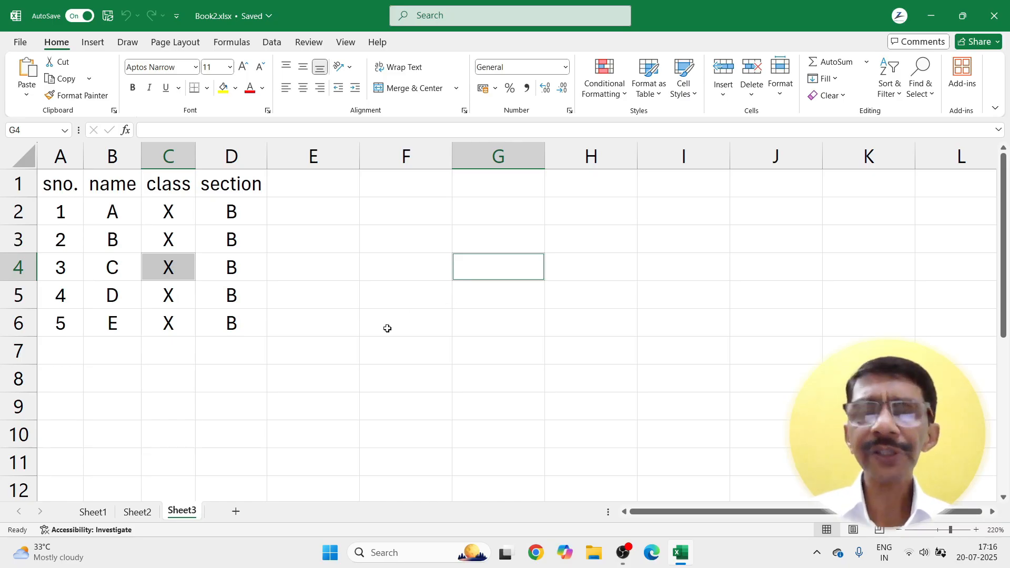
Step: Add blank Sheet5, view its tab options without changes, then return to Sheet3
{"action": "left_click", "coordinate": [237, 513]}
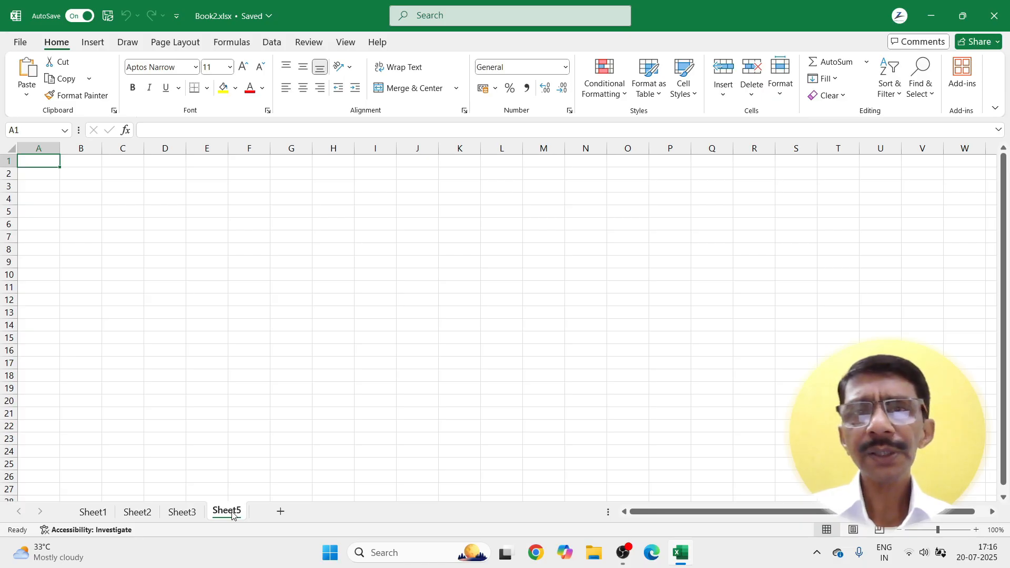
{"action": "right_click", "coordinate": [233, 514]}
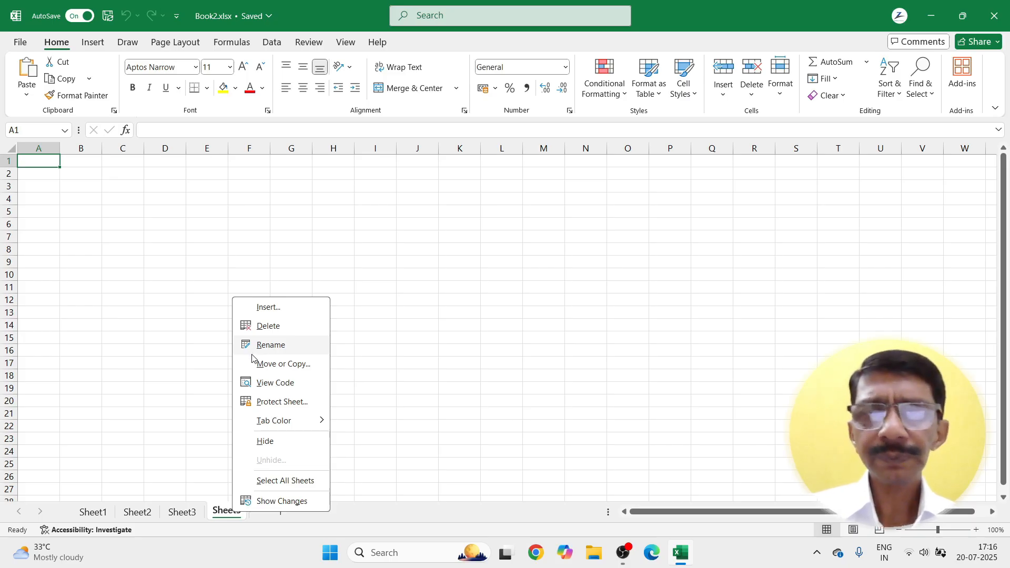
{"action": "left_click", "coordinate": [188, 513]}
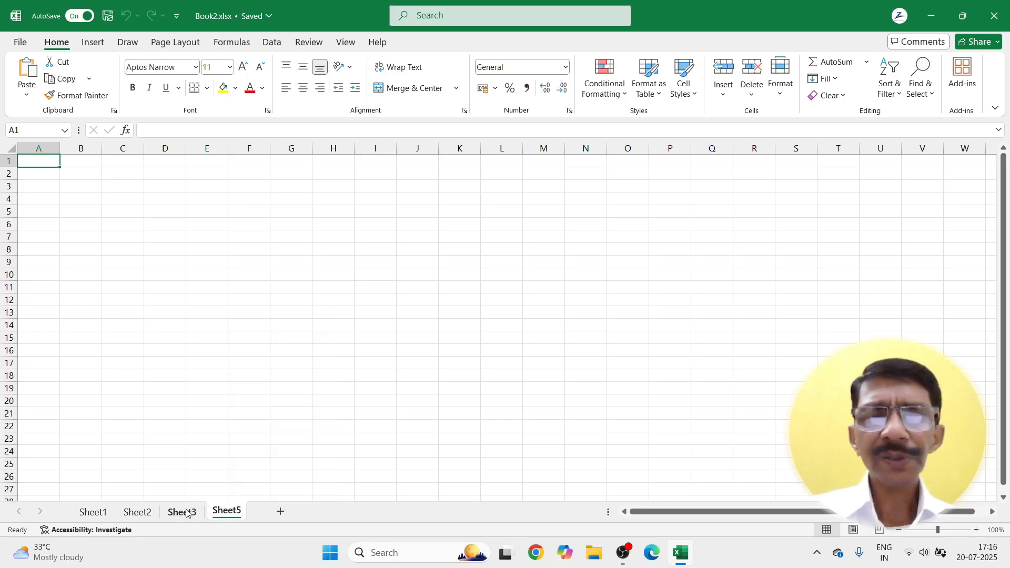
{"action": "left_click", "coordinate": [186, 513]}
Step: Select cell C5, check the Delete options without changes, then bring up the Format options
{"action": "left_click", "coordinate": [170, 297]}
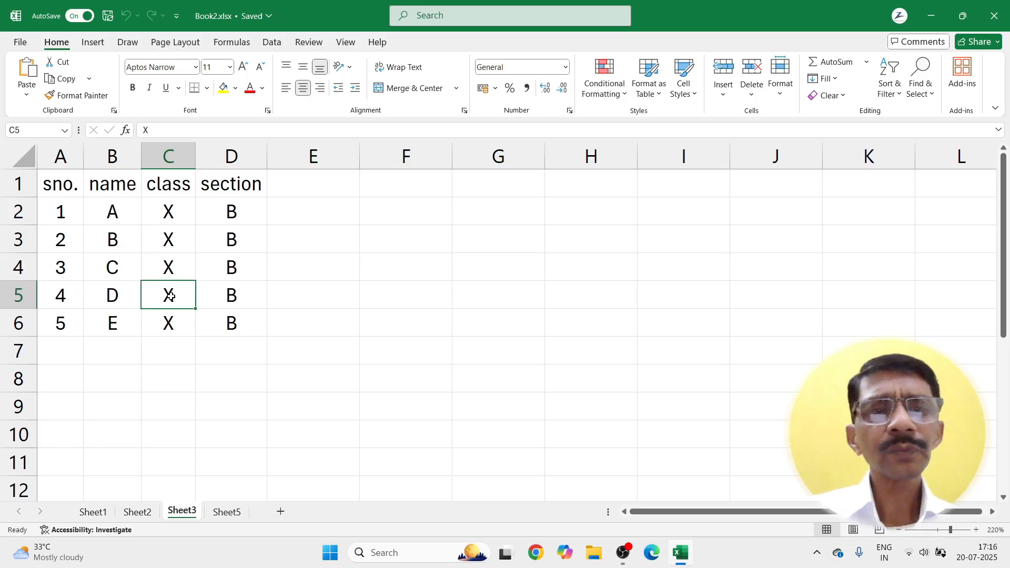
{"action": "left_click", "coordinate": [751, 97]}
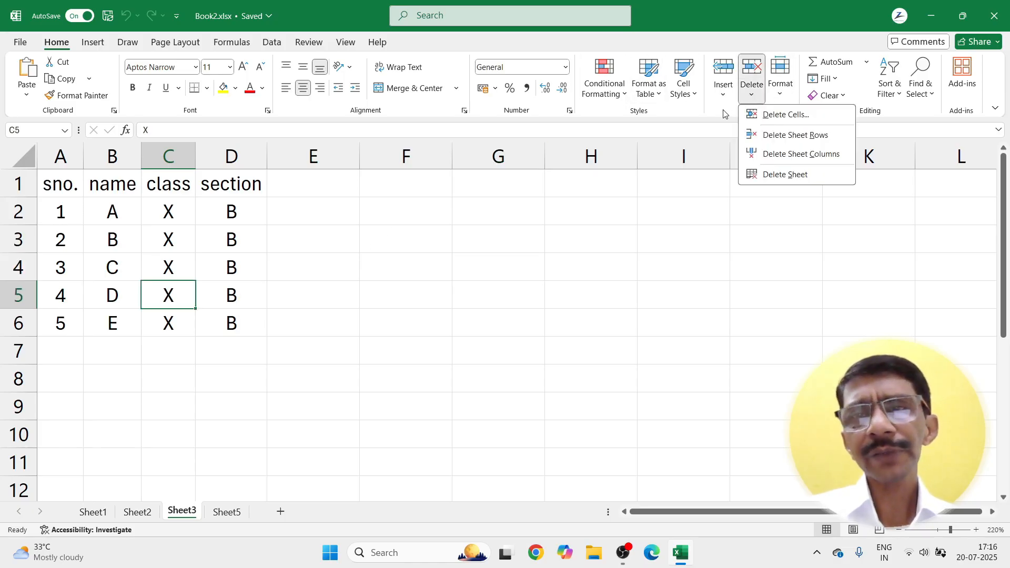
{"action": "left_click", "coordinate": [273, 282]}
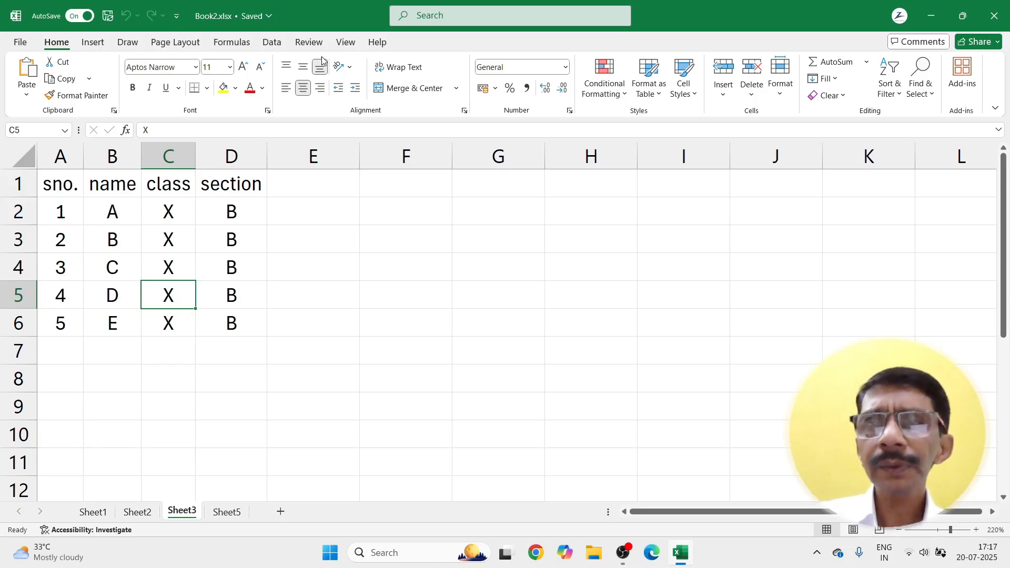
{"action": "left_click", "coordinate": [776, 93]}
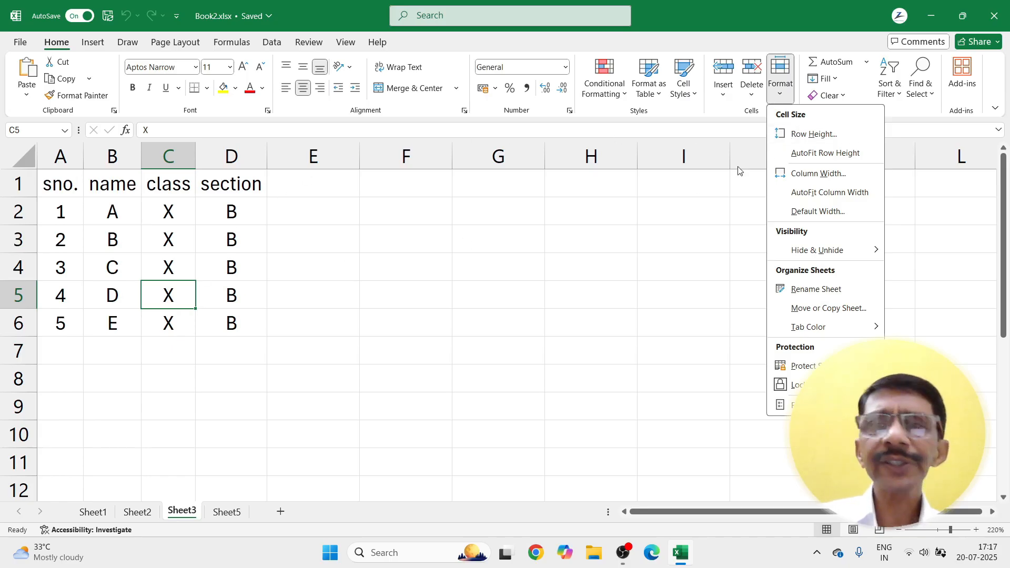
{"action": "left_click", "coordinate": [783, 141]}
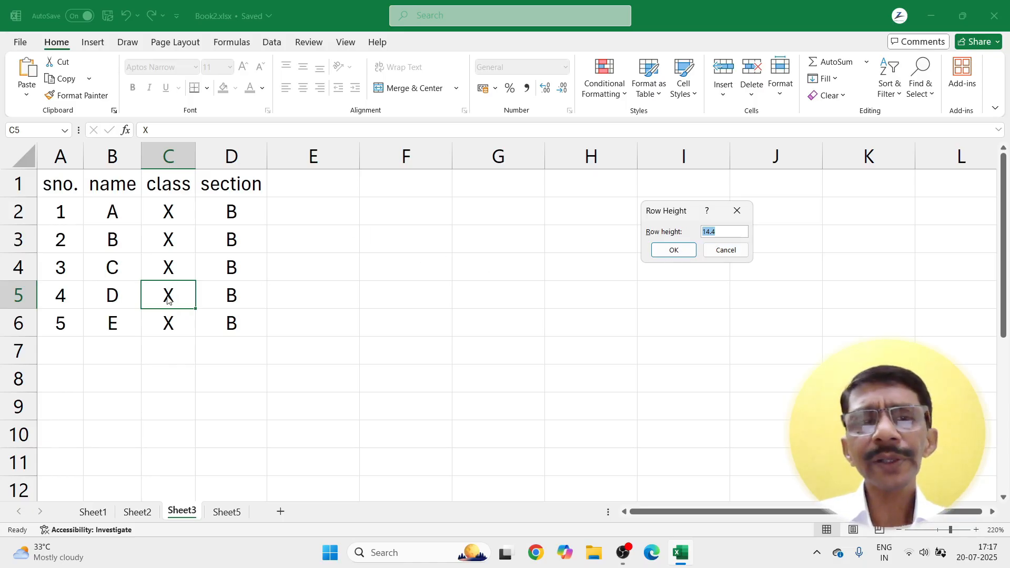
{"action": "left_click", "coordinate": [716, 255]}
{"action": "left_click", "coordinate": [790, 97]}
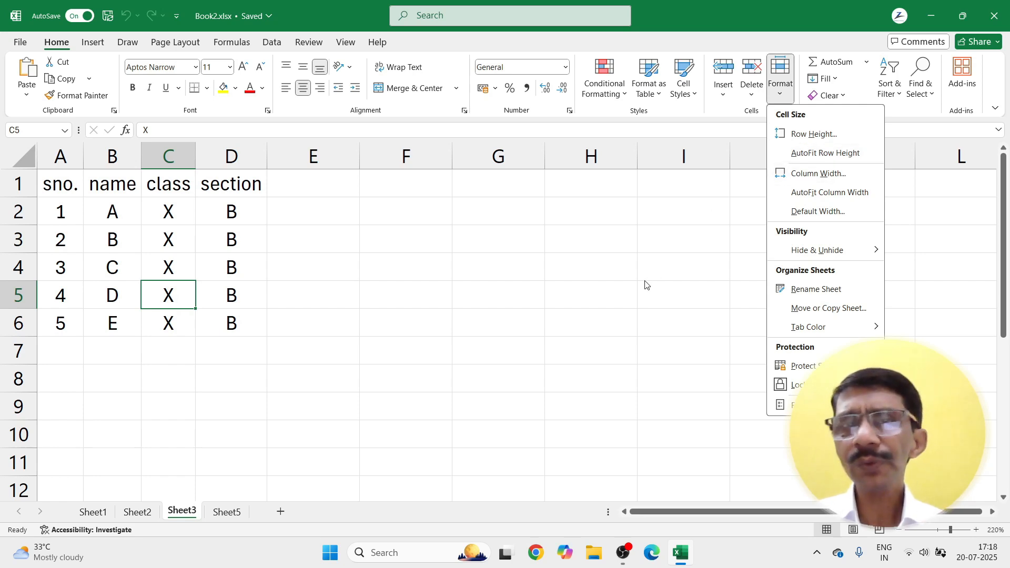
Step: Make row 2 about twice as tall, then restore it with AutoFit Row Height
{"action": "key", "text": "Escape"}
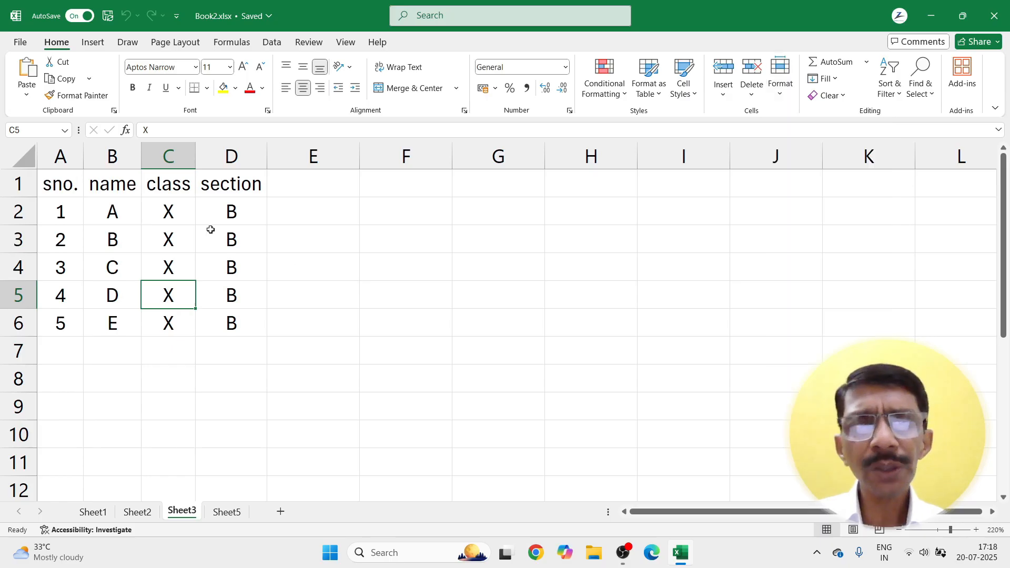
{"action": "left_click", "coordinate": [66, 209]}
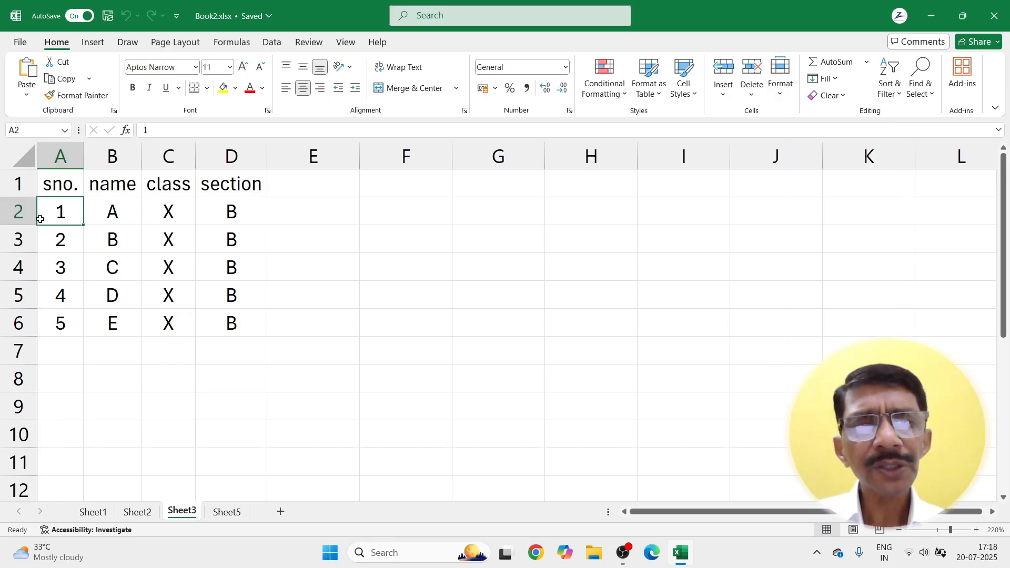
{"action": "left_click_drag", "start_coordinate": [27, 222], "coordinate": [216, 224]}
{"action": "left_click", "coordinate": [342, 235]}
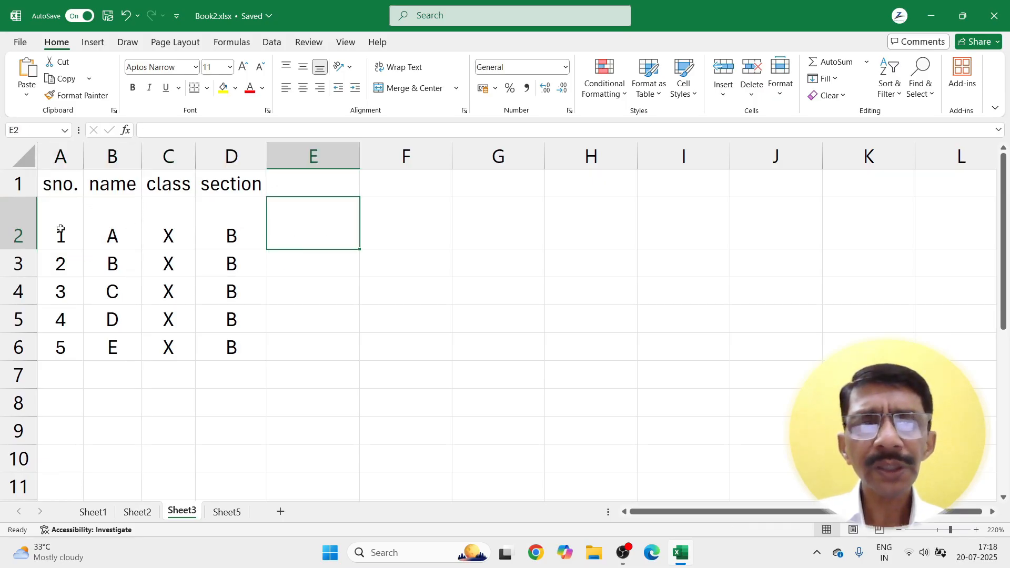
{"action": "left_click", "coordinate": [59, 229]}
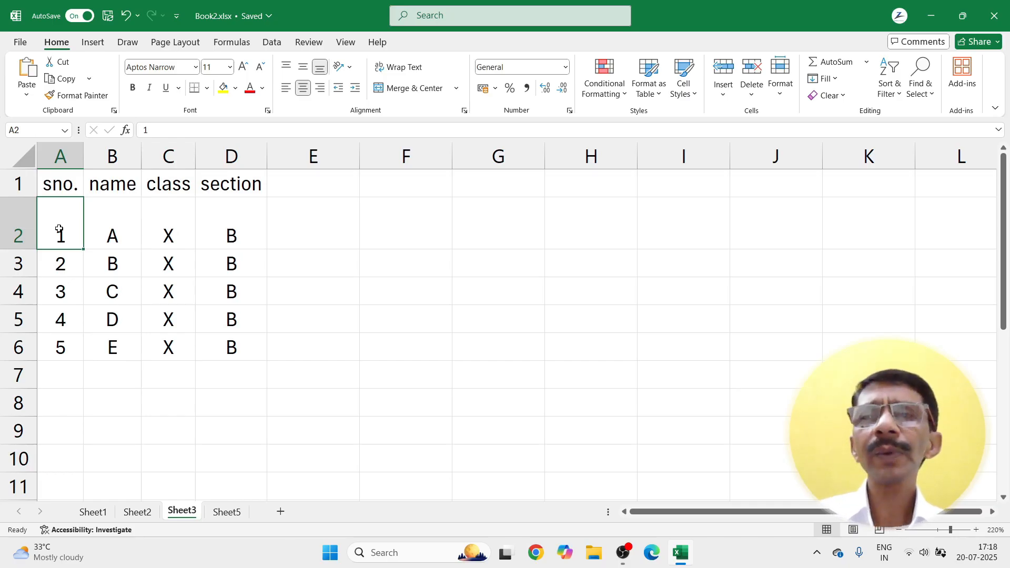
{"action": "left_click", "coordinate": [780, 90]}
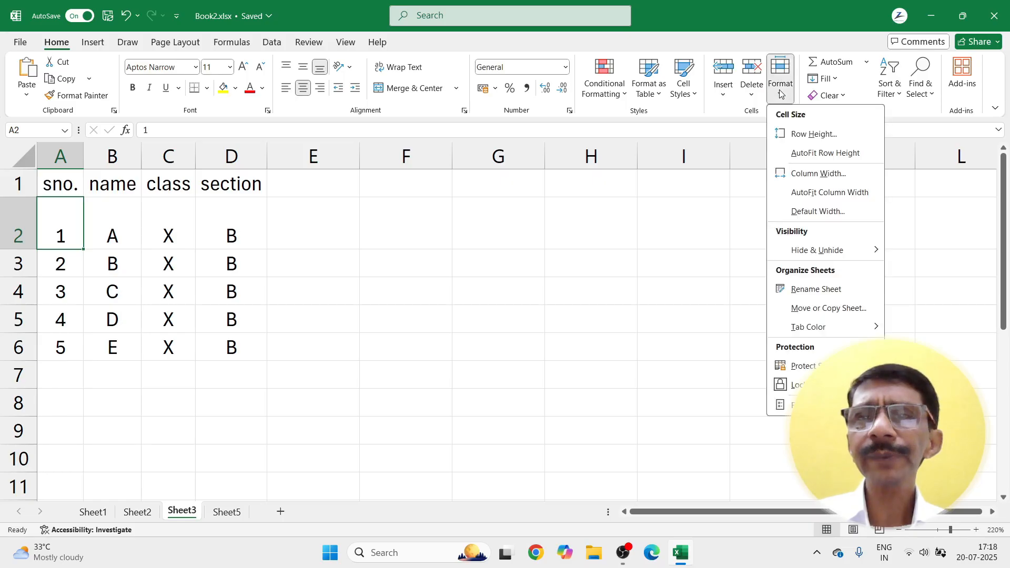
{"action": "left_click", "coordinate": [794, 152]}
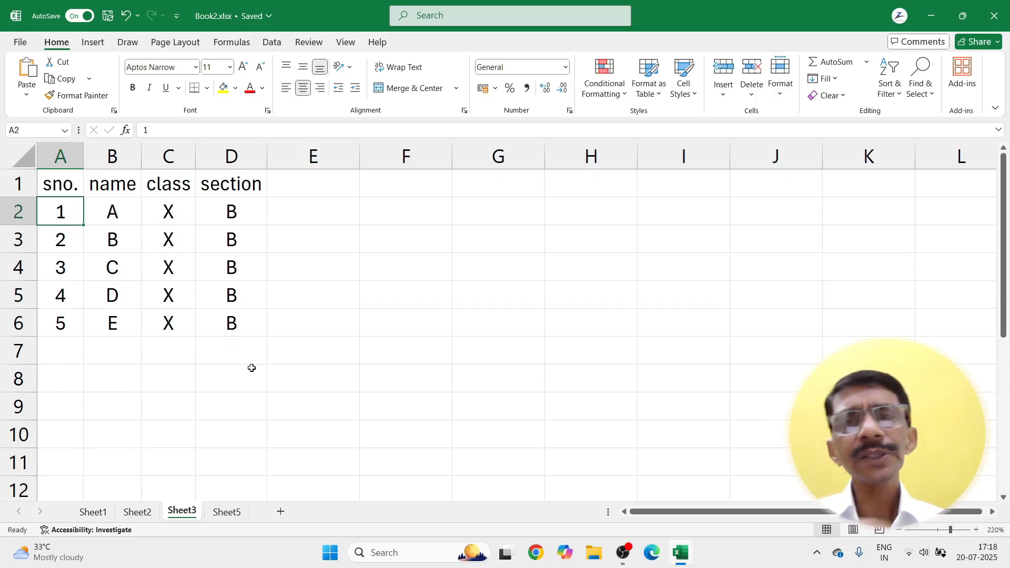
{"action": "left_click", "coordinate": [781, 91]}
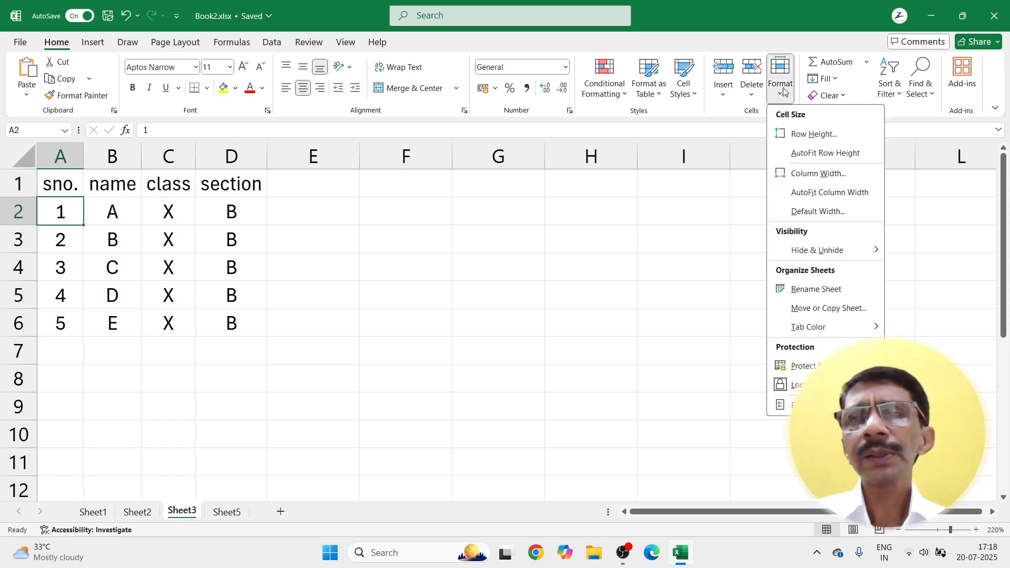
{"action": "left_click", "coordinate": [779, 178]}
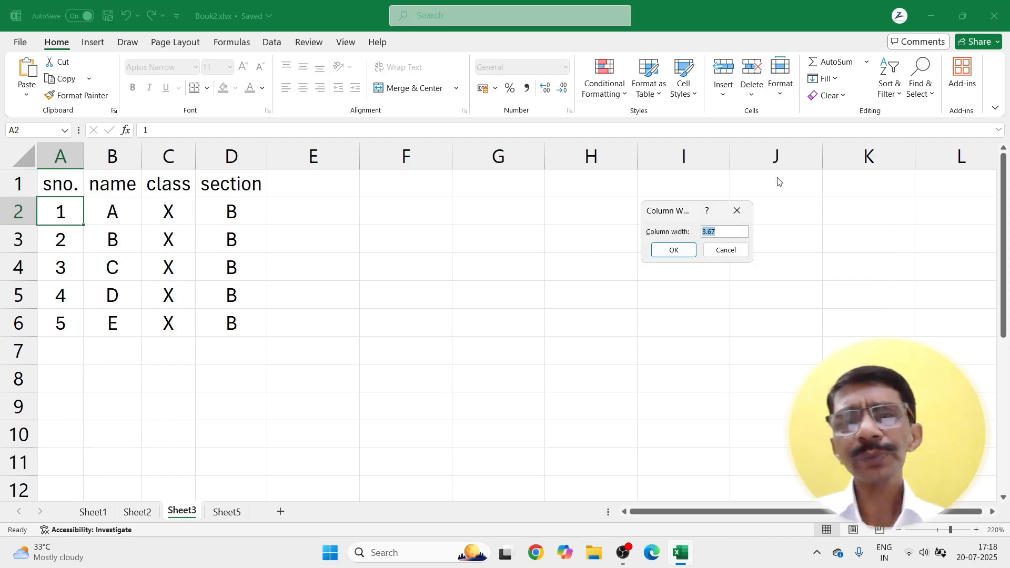
{"action": "left_click", "coordinate": [722, 231]}
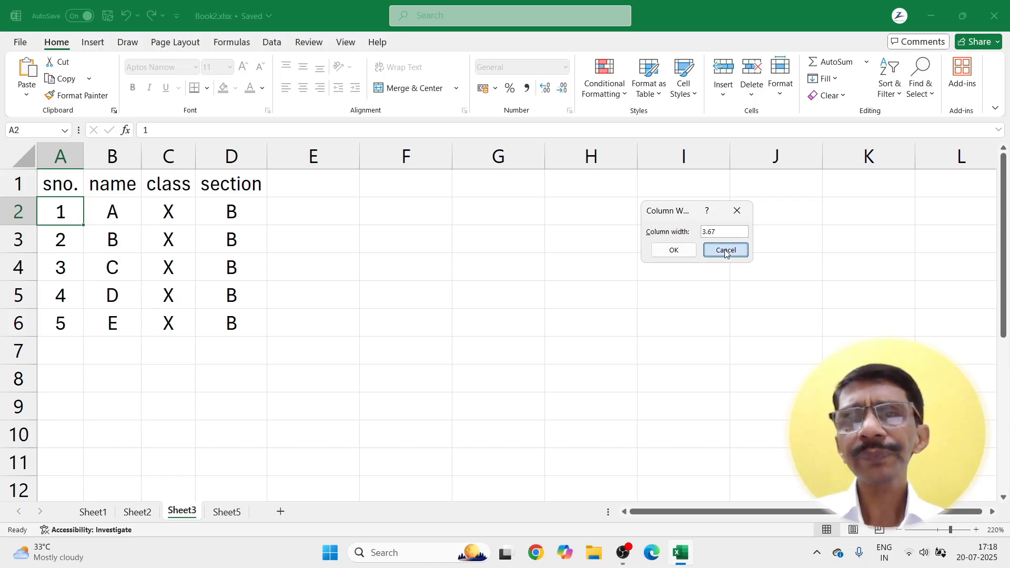
{"action": "left_click", "coordinate": [725, 251]}
{"action": "left_click", "coordinate": [783, 94]}
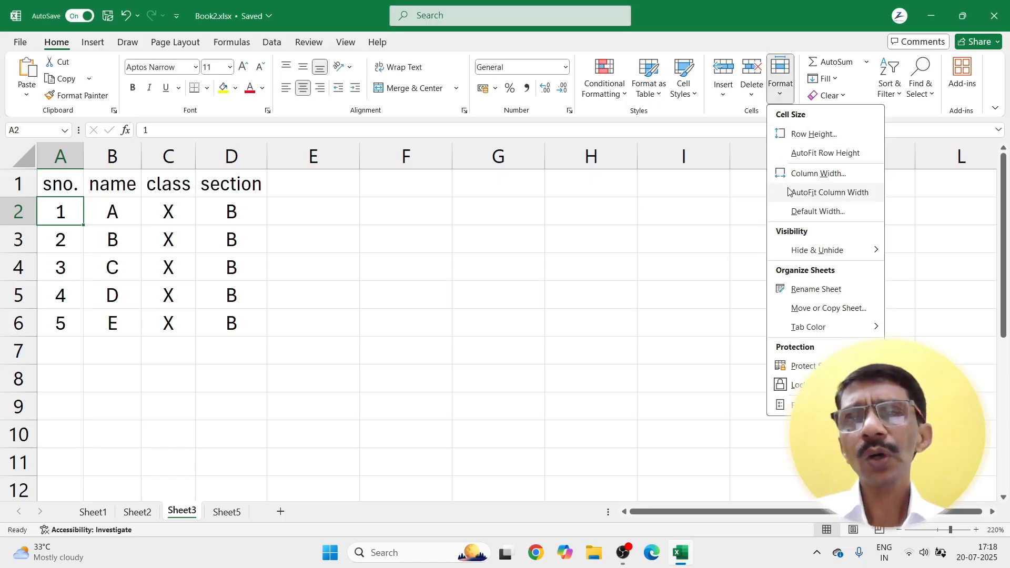
Step: Widen columns A–D to one equal width, then shrink them back with AutoFit Column Width
{"action": "left_click", "coordinate": [295, 281]}
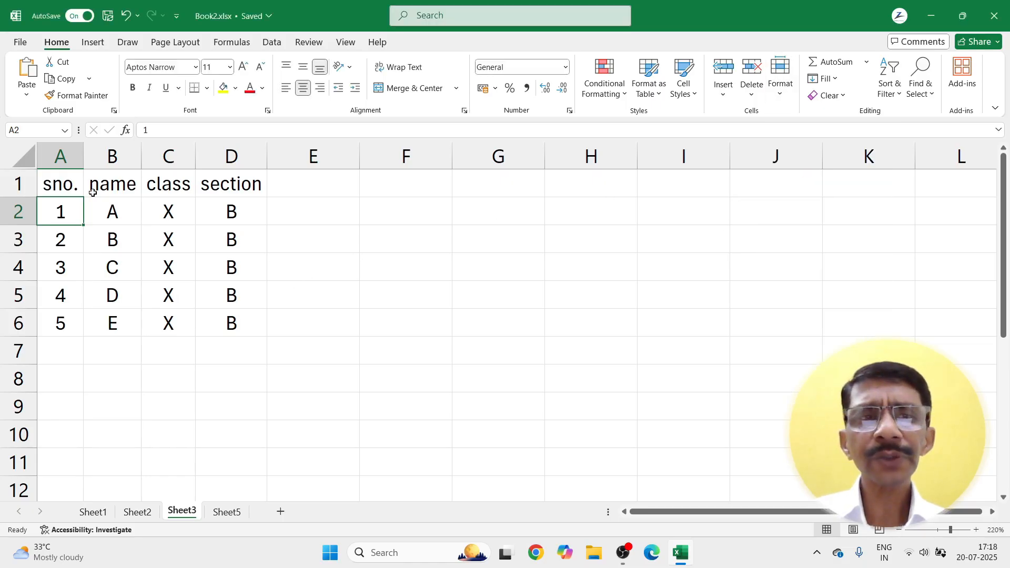
{"action": "left_click_drag", "start_coordinate": [47, 182], "coordinate": [221, 316]}
{"action": "left_click_drag", "start_coordinate": [59, 155], "coordinate": [220, 151]}
{"action": "left_click_drag", "start_coordinate": [241, 152], "coordinate": [253, 152]}
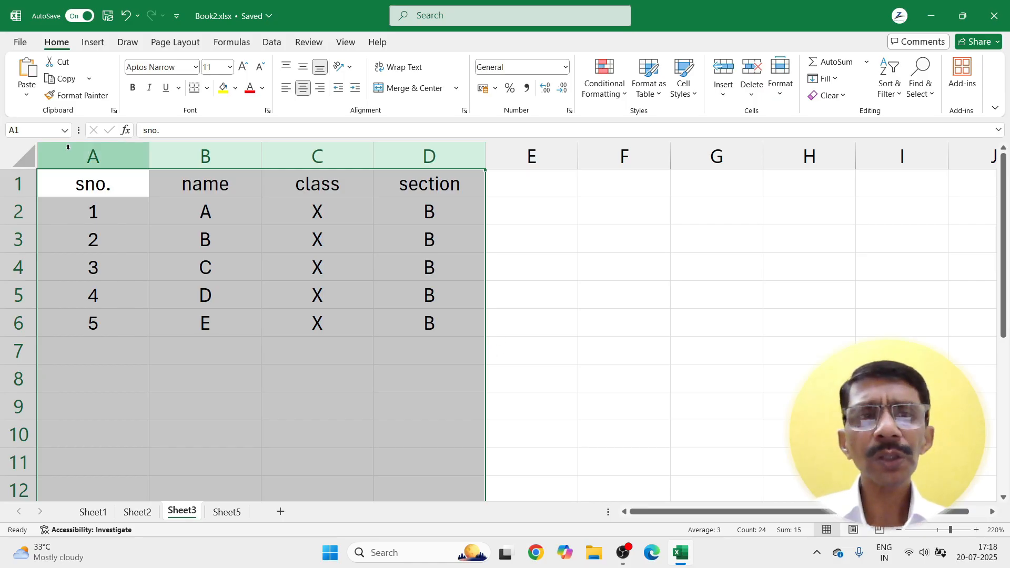
{"action": "left_click_drag", "start_coordinate": [105, 155], "coordinate": [393, 154]}
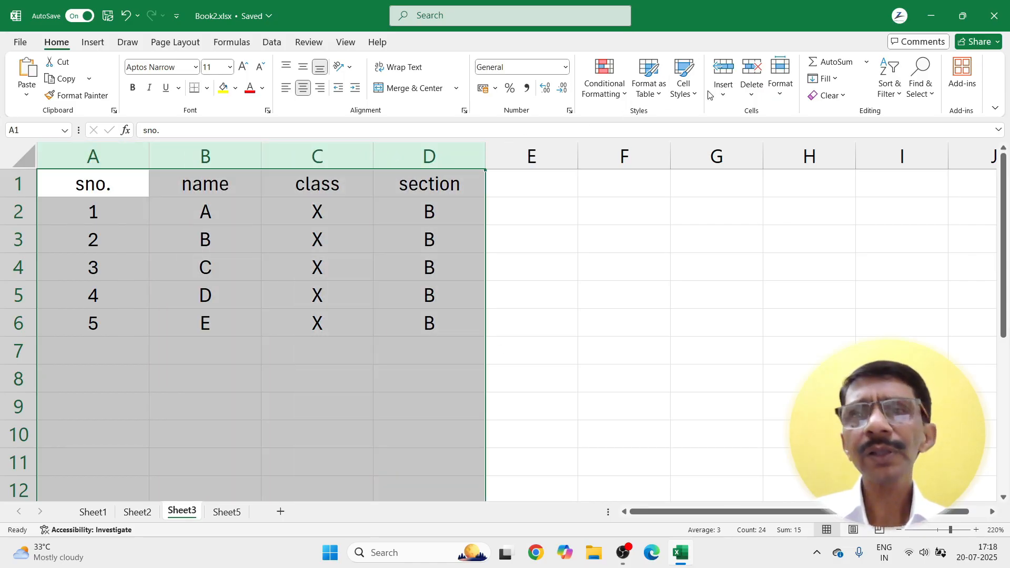
{"action": "left_click", "coordinate": [781, 84]}
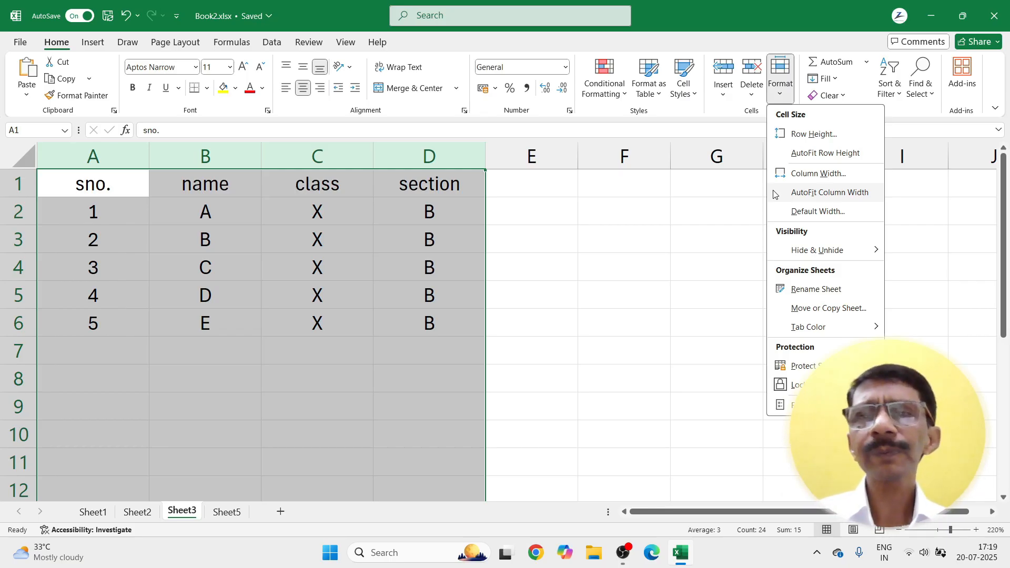
{"action": "left_click", "coordinate": [800, 193]}
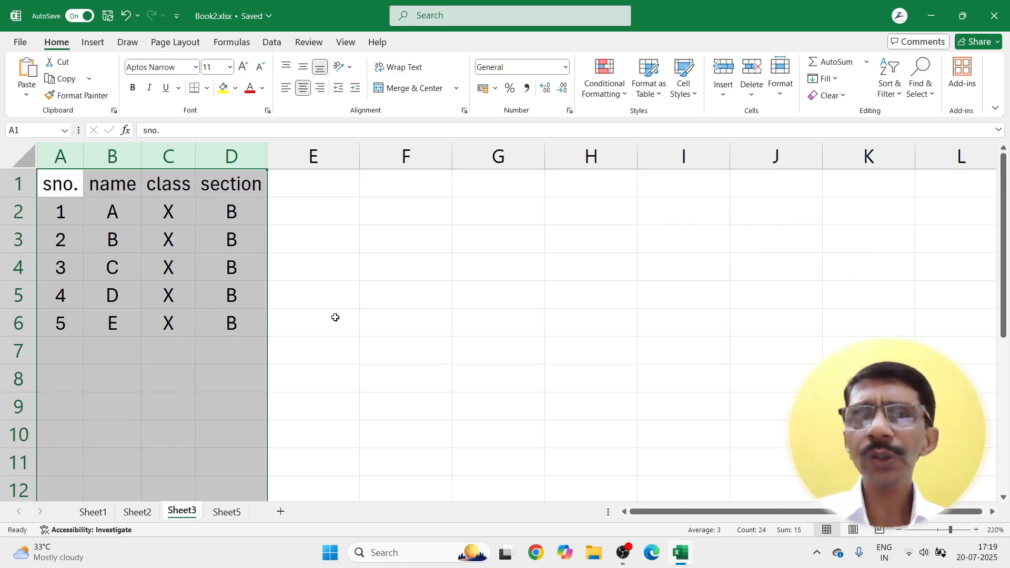
{"action": "left_click", "coordinate": [784, 90]}
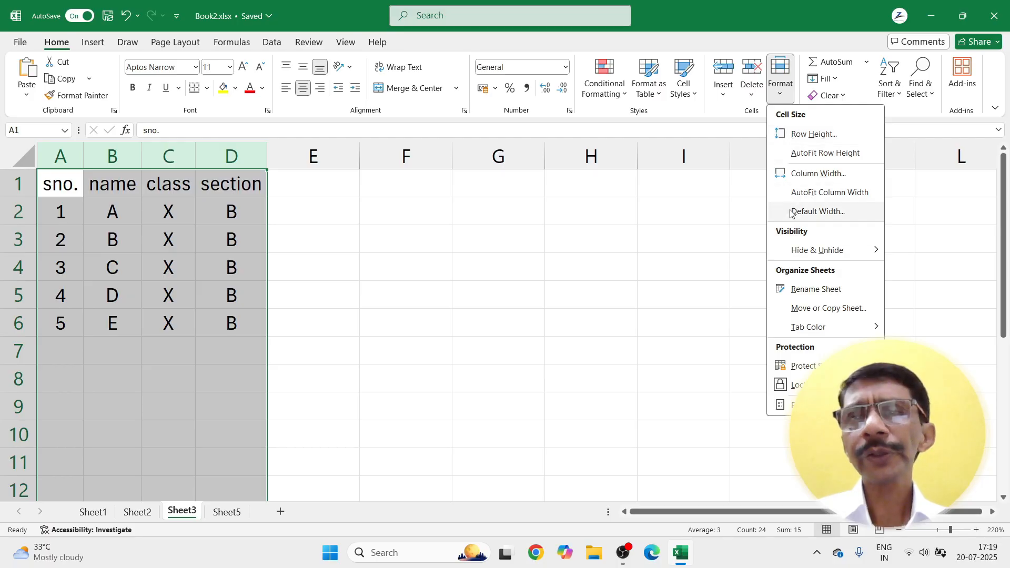
{"action": "left_click", "coordinate": [531, 251]}
{"action": "left_click", "coordinate": [274, 259]}
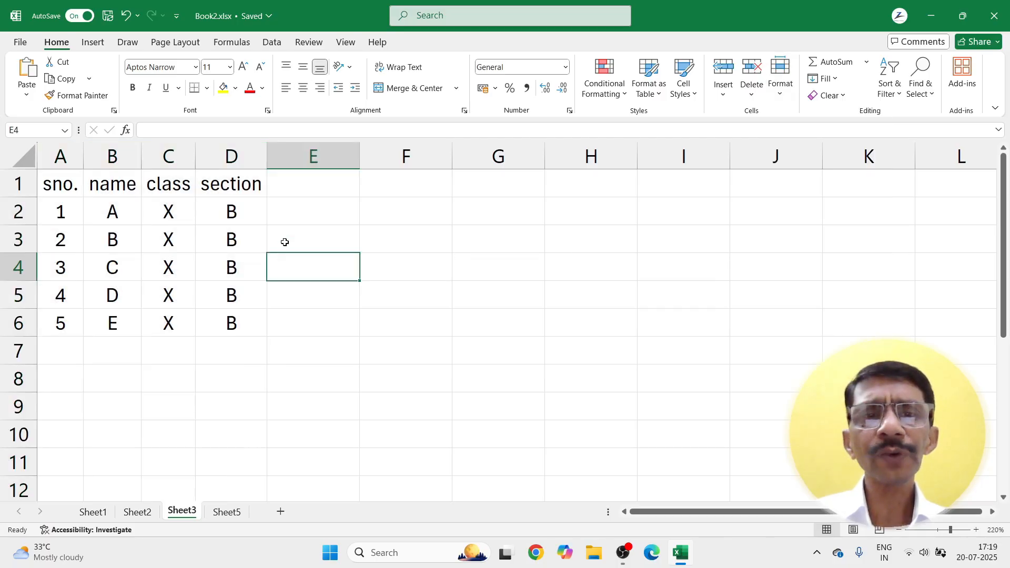
{"action": "left_click", "coordinate": [286, 242]}
{"action": "left_click", "coordinate": [787, 92]}
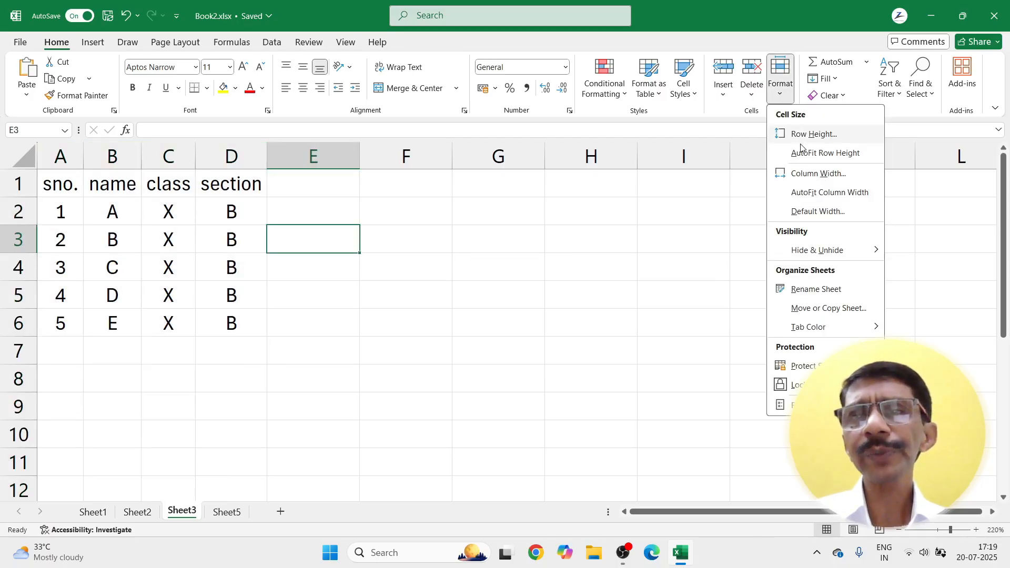
{"action": "left_click", "coordinate": [796, 211]}
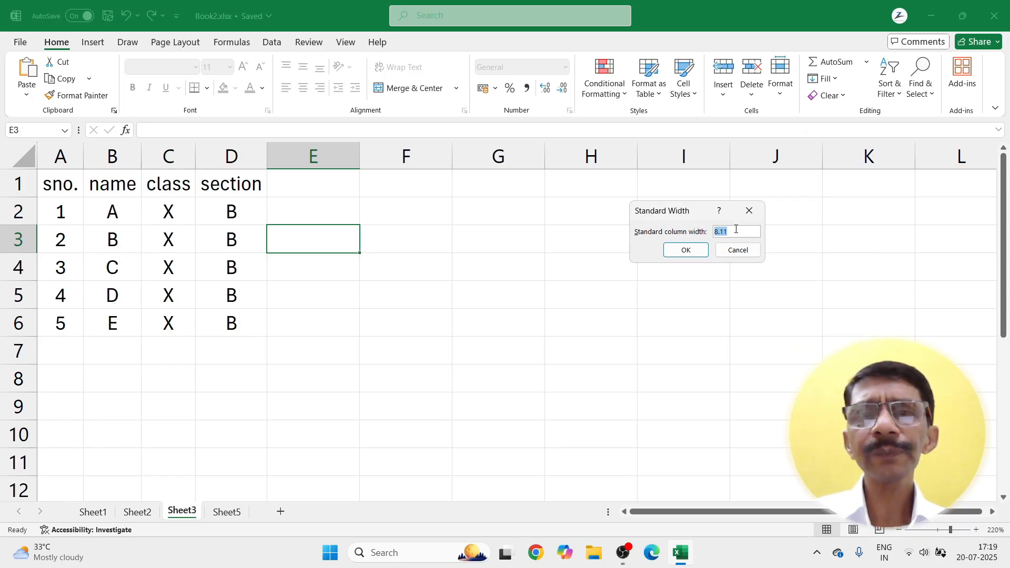
{"action": "left_click", "coordinate": [735, 251]}
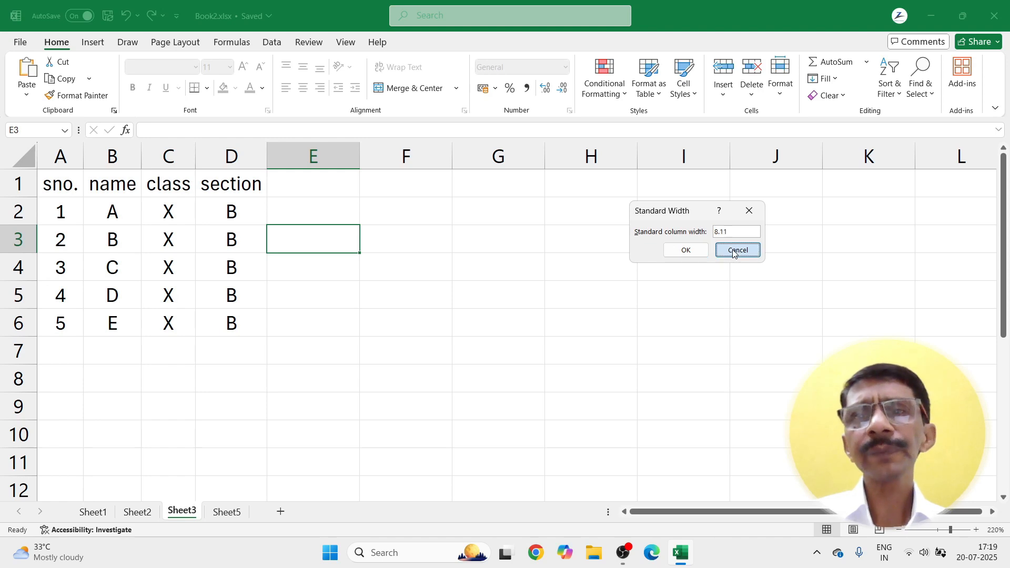
{"action": "left_click", "coordinate": [781, 94]}
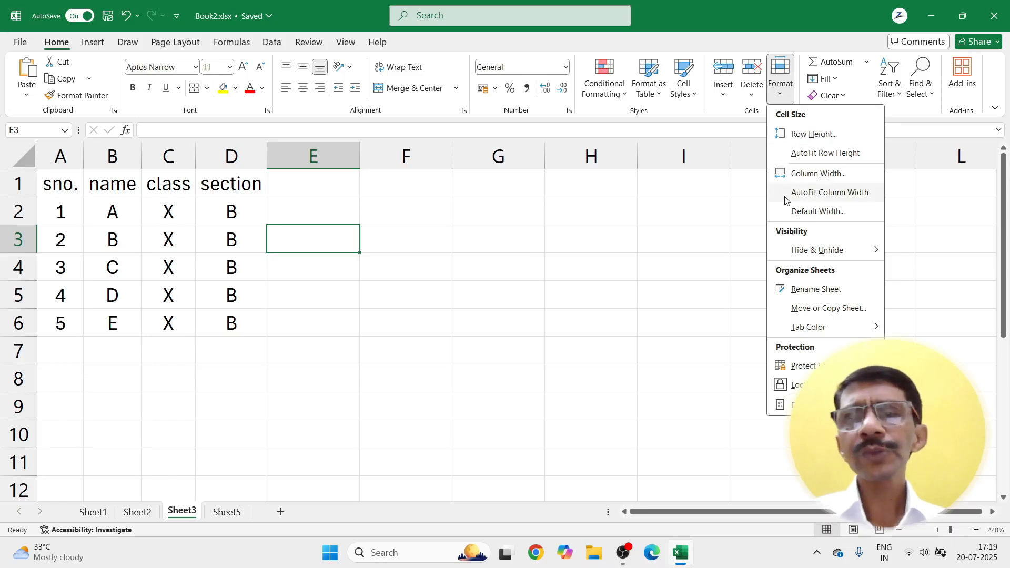
{"action": "mouse_move", "coordinate": [794, 259]}
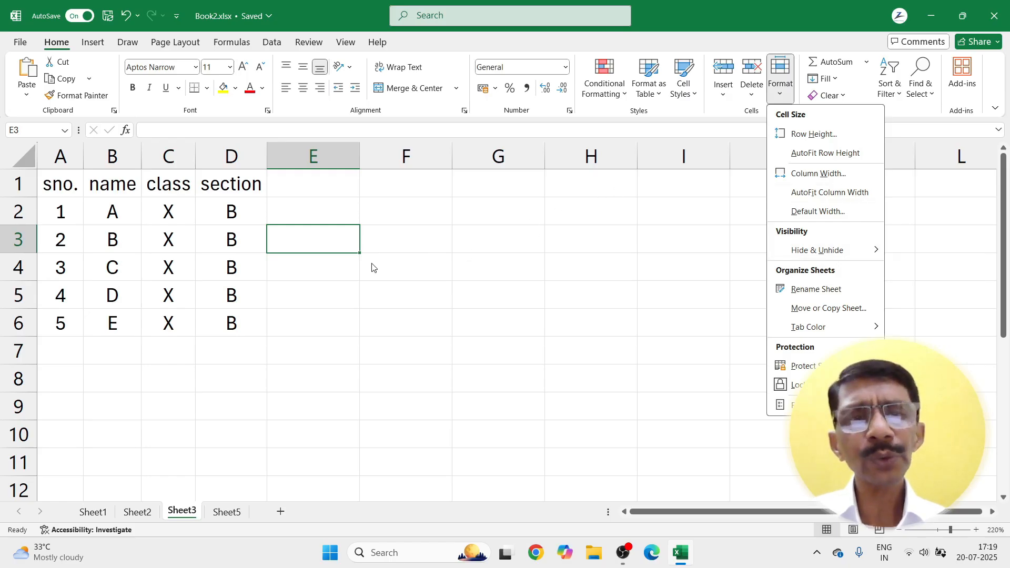
{"action": "left_click", "coordinate": [263, 326]}
{"action": "left_click", "coordinate": [221, 244]}
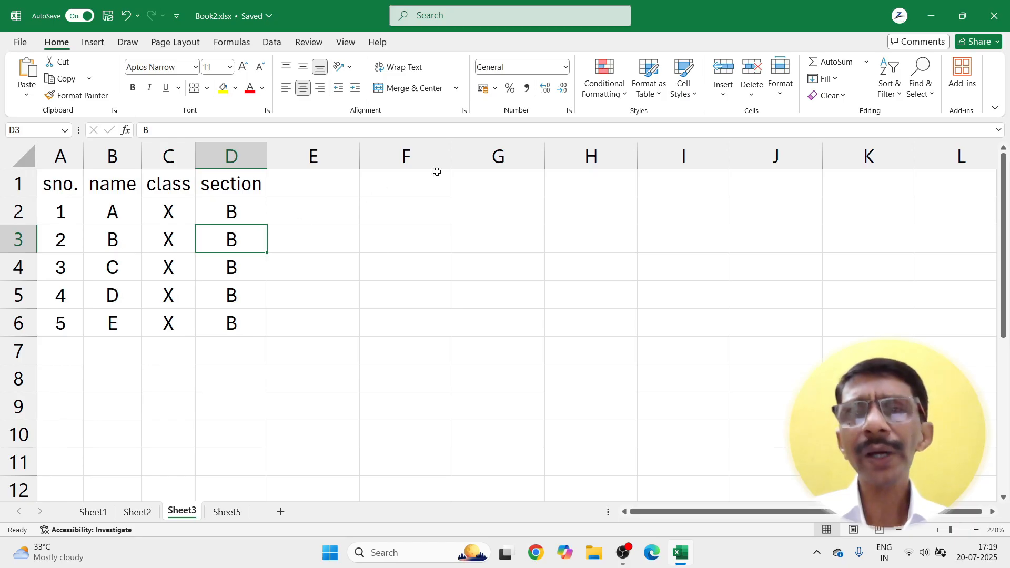
Step: Hide row 3 (student B), then select D2:D4 and unhide the row again
{"action": "left_click", "coordinate": [780, 89]}
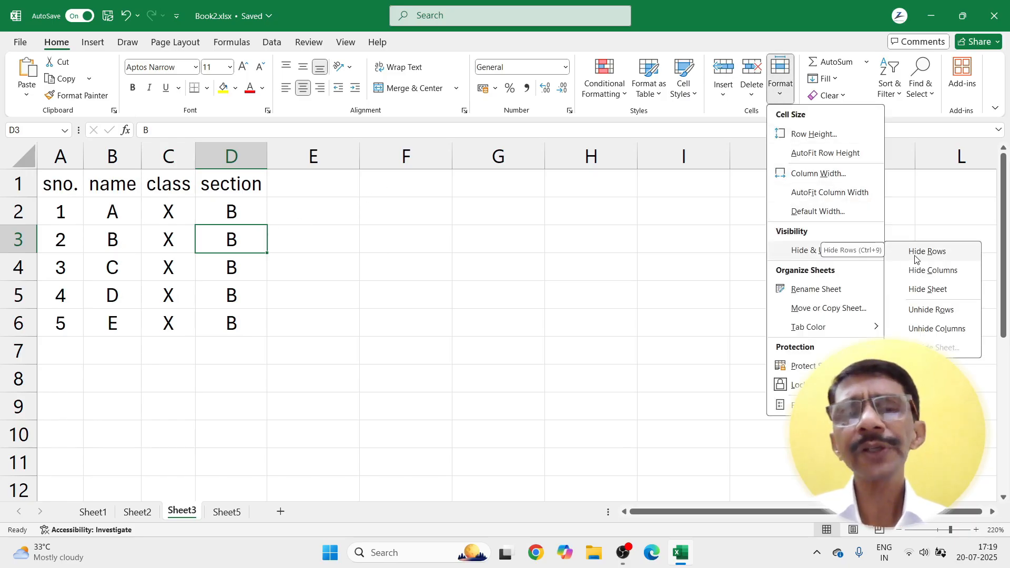
{"action": "left_click", "coordinate": [915, 258]}
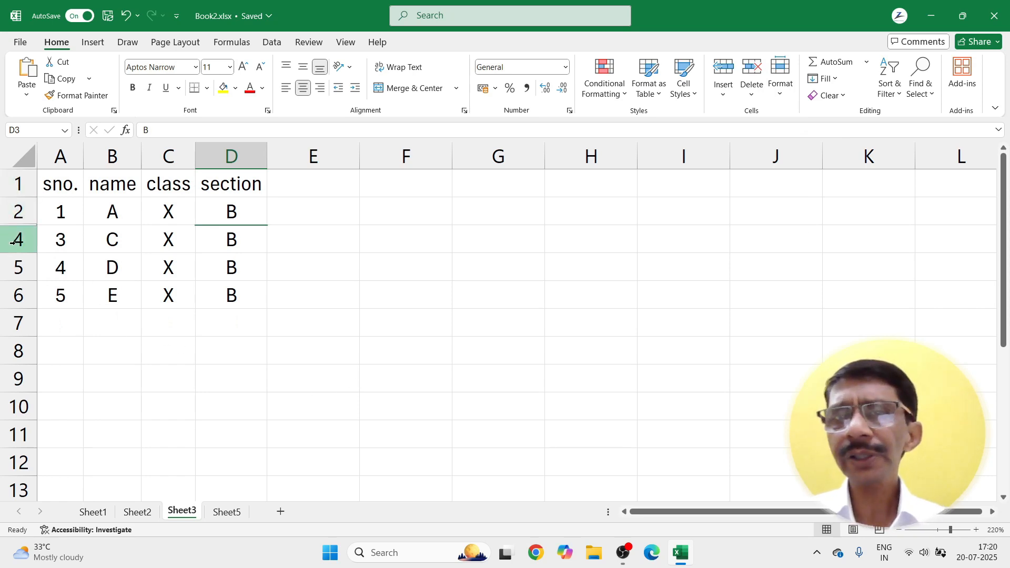
{"action": "left_click", "coordinate": [142, 357]}
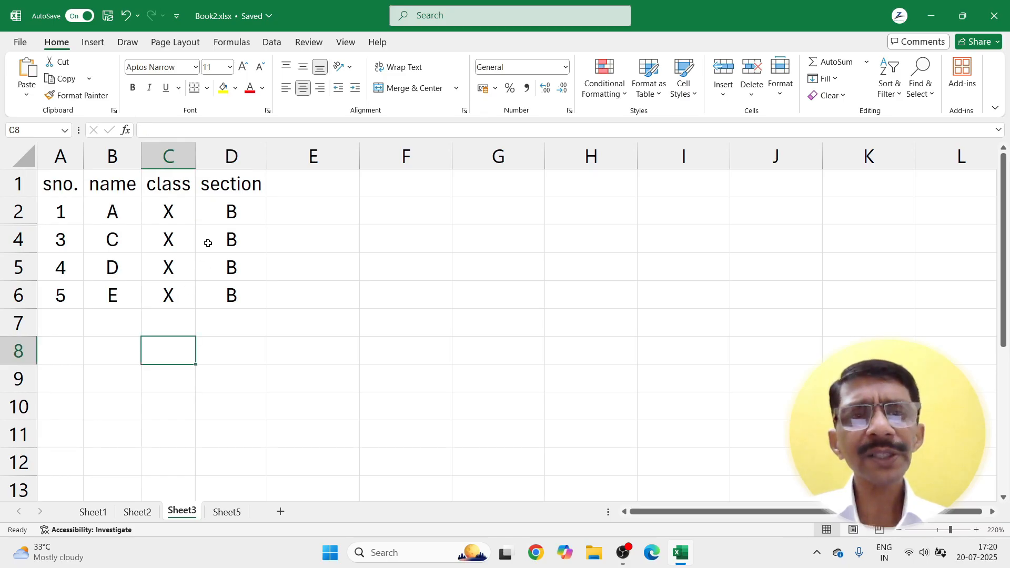
{"action": "left_click_drag", "start_coordinate": [221, 218], "coordinate": [221, 243]}
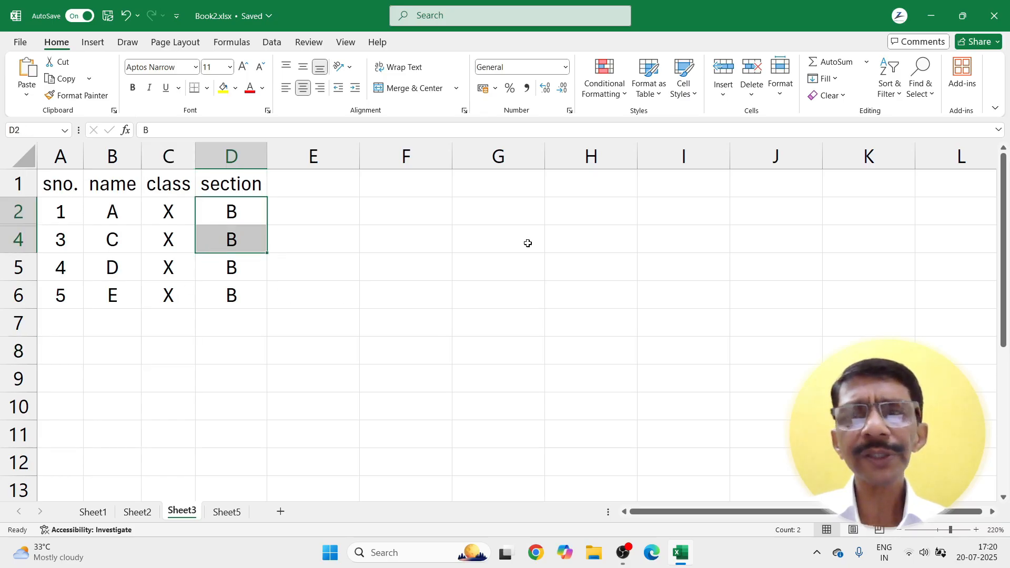
{"action": "left_click", "coordinate": [780, 89]}
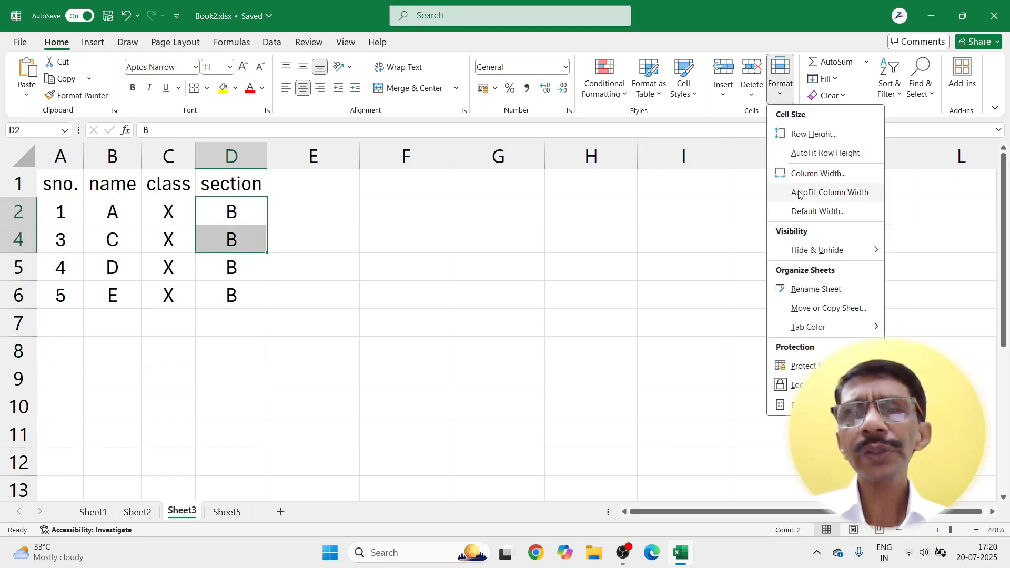
{"action": "mouse_move", "coordinate": [804, 251]}
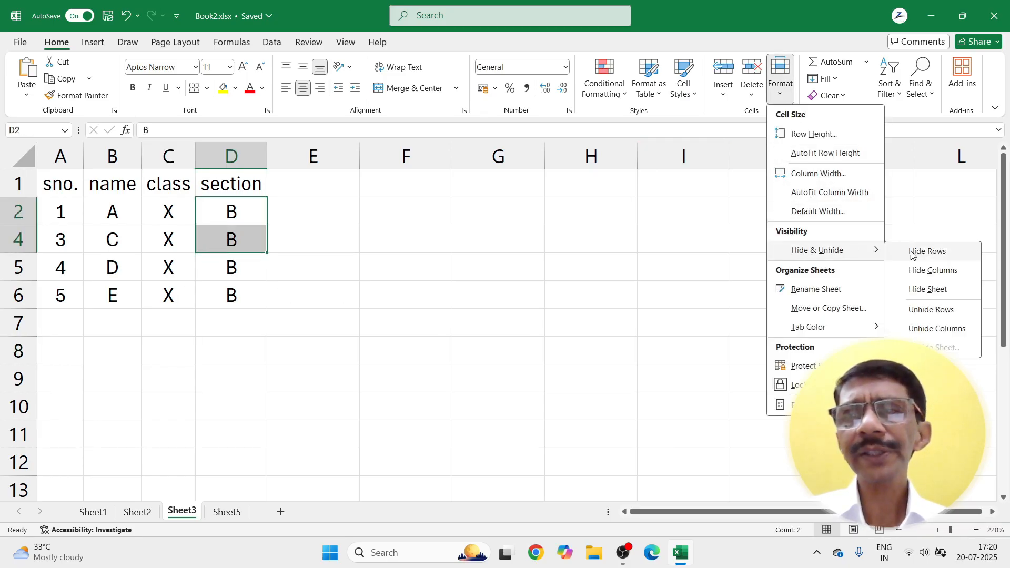
{"action": "left_click", "coordinate": [916, 311]}
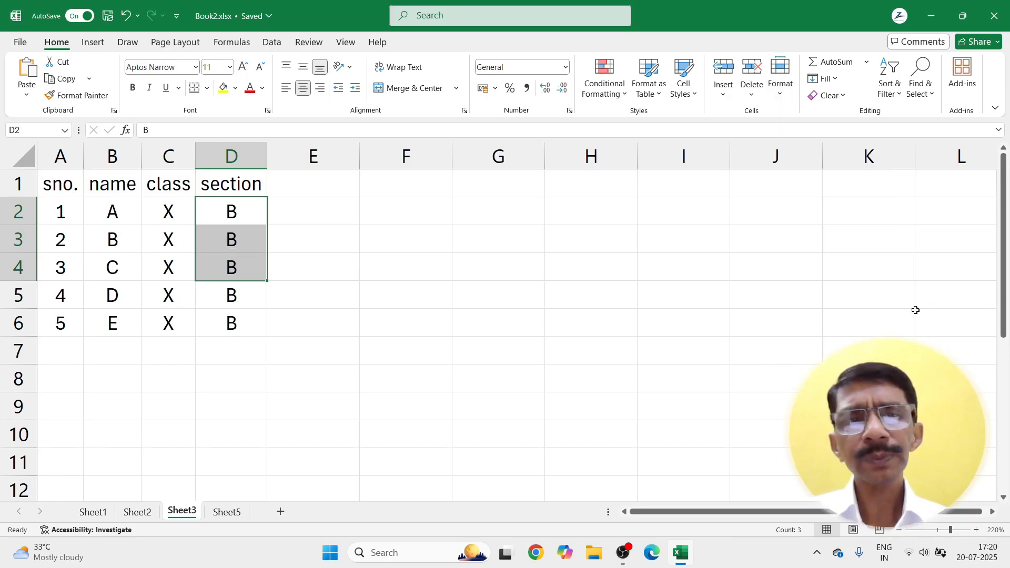
{"action": "left_click", "coordinate": [286, 312]}
{"action": "left_click", "coordinate": [237, 271]}
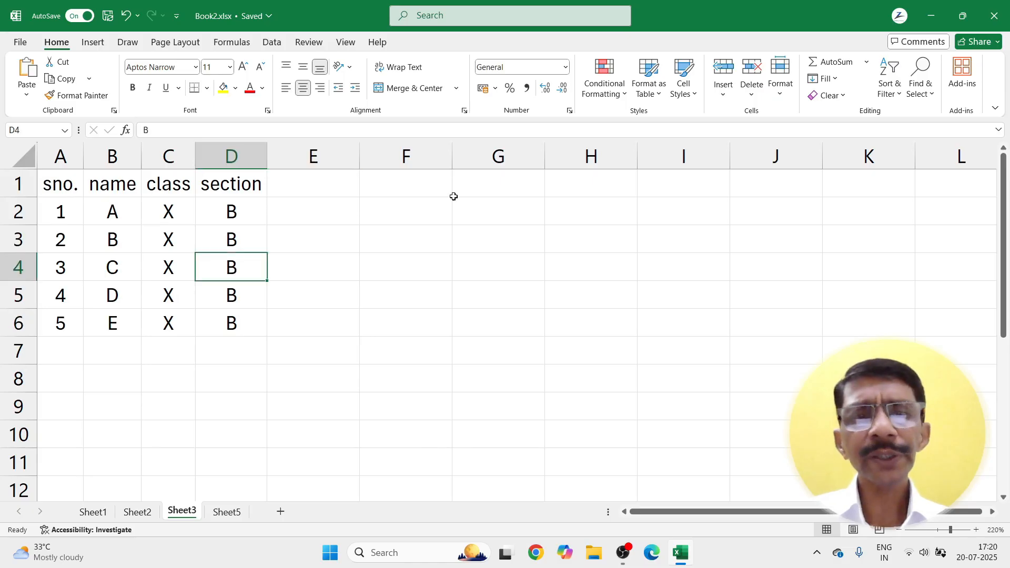
{"action": "left_click", "coordinate": [781, 78]}
{"action": "mouse_move", "coordinate": [785, 255]}
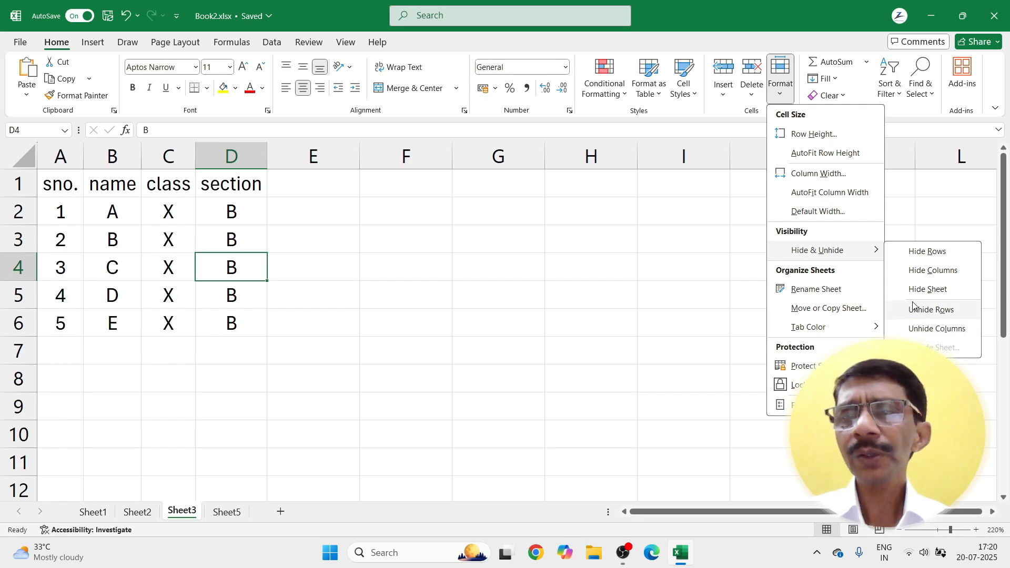
{"action": "left_click", "coordinate": [917, 270]}
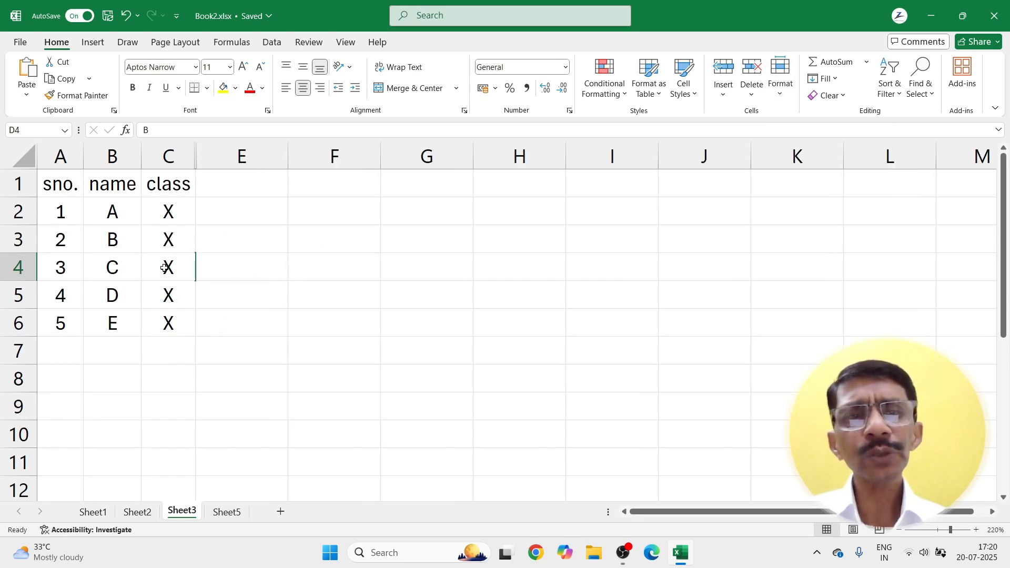
{"action": "left_click_drag", "start_coordinate": [164, 268], "coordinate": [320, 266]}
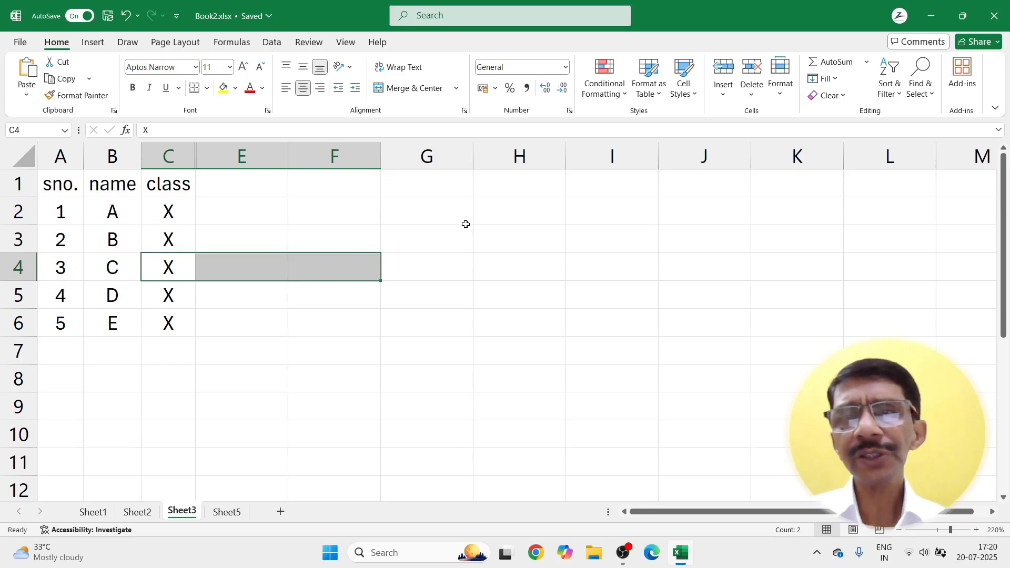
{"action": "left_click", "coordinate": [788, 93]}
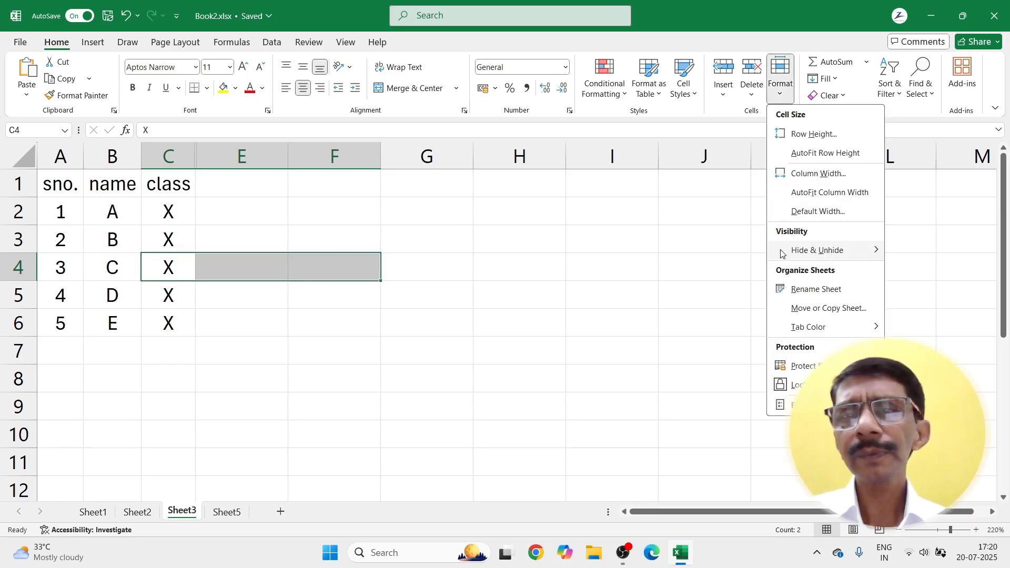
{"action": "left_click", "coordinate": [912, 326]}
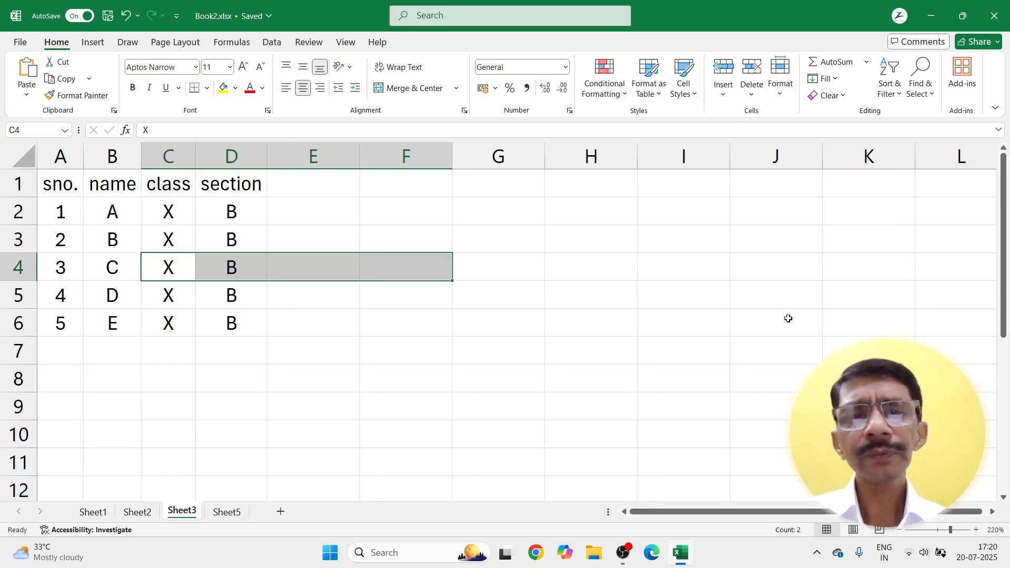
{"action": "left_click", "coordinate": [370, 356]}
{"action": "left_click", "coordinate": [166, 264]}
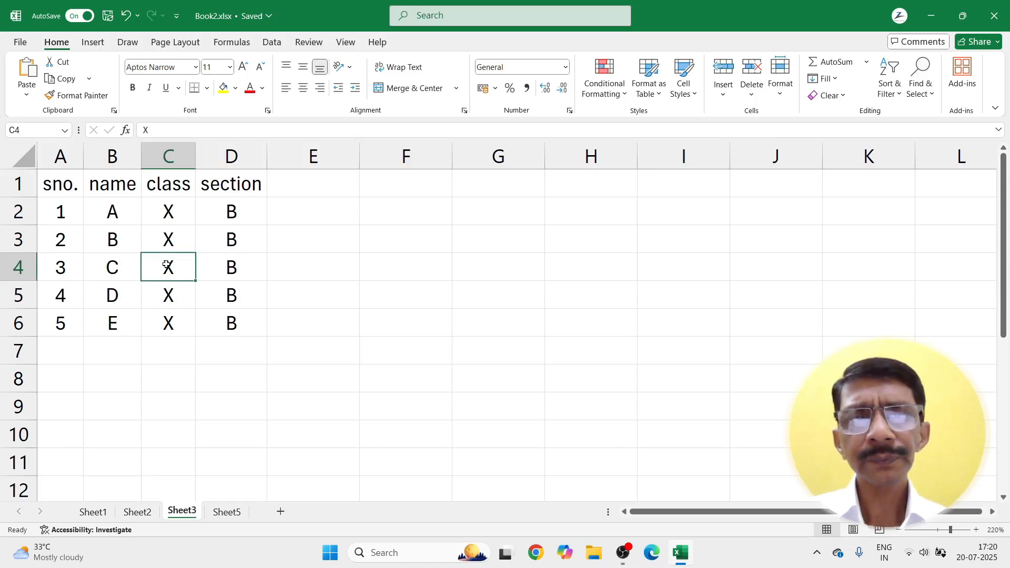
{"action": "left_click", "coordinate": [780, 84]}
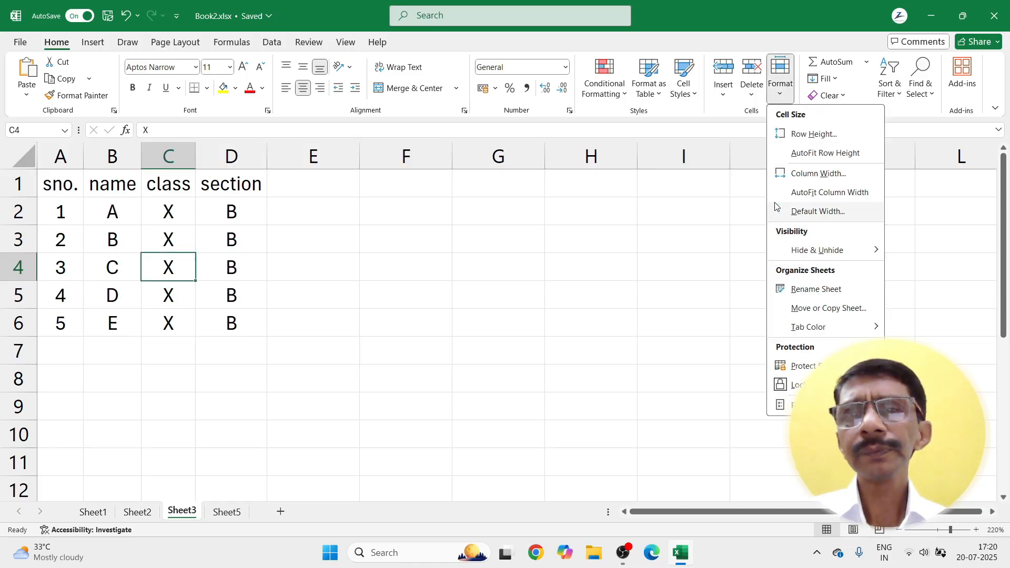
Step: Hide Sheet3, then check Sheet2, Sheet1 and Sheet5, ending on cell M15 of Sheet5
{"action": "mouse_move", "coordinate": [781, 252]}
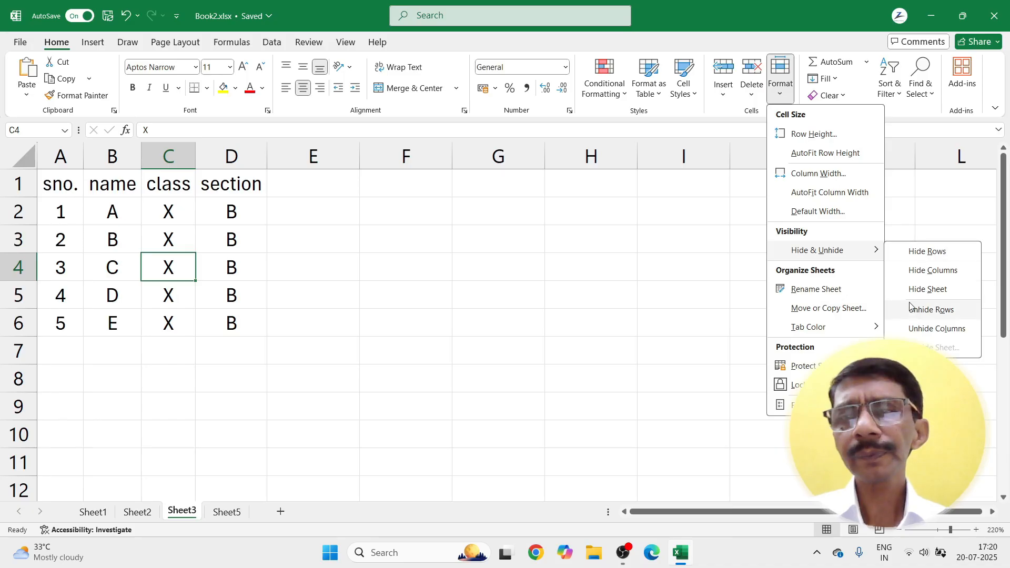
{"action": "left_click", "coordinate": [927, 289]}
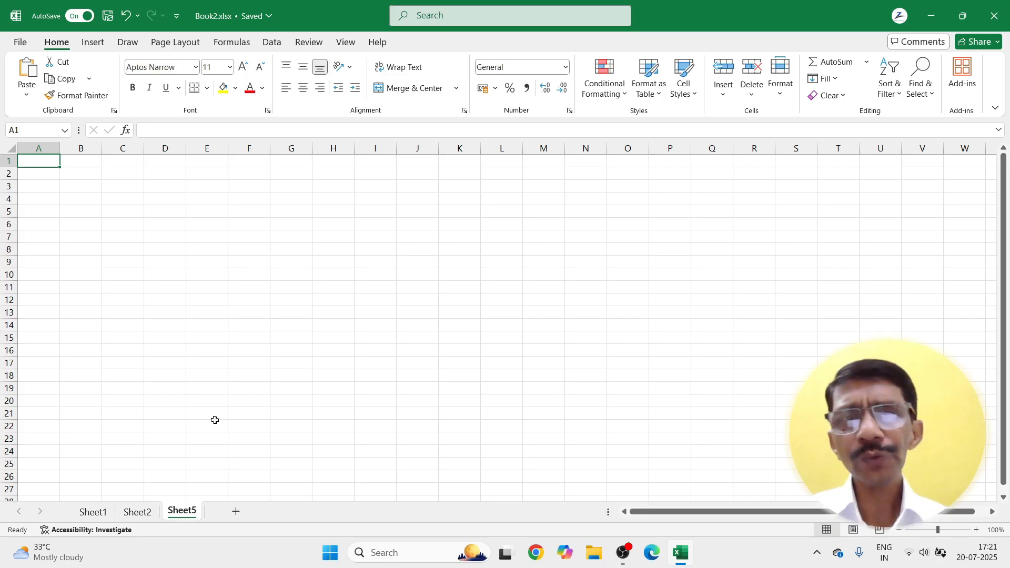
{"action": "left_click", "coordinate": [136, 513]}
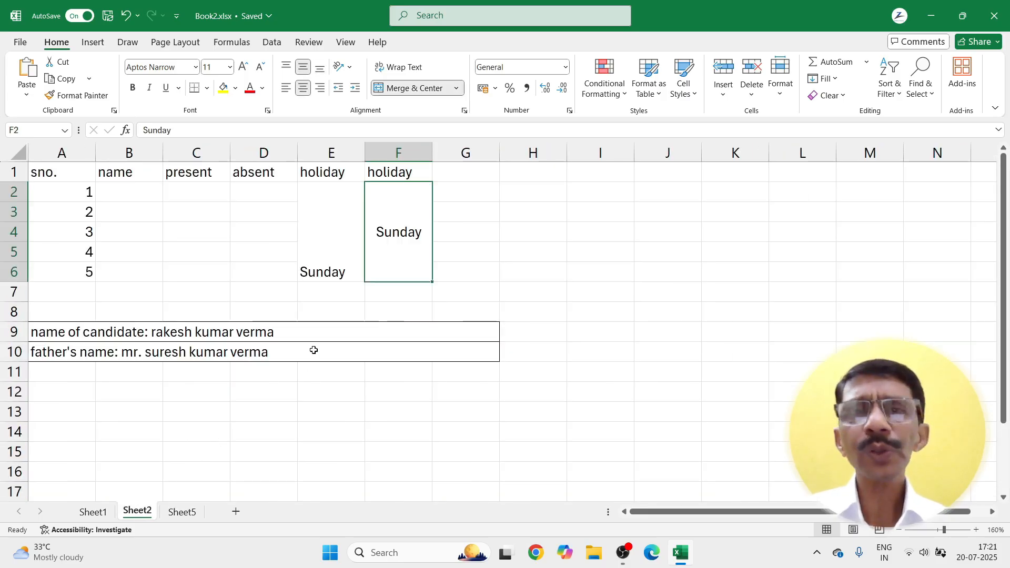
{"action": "left_click", "coordinate": [179, 513]}
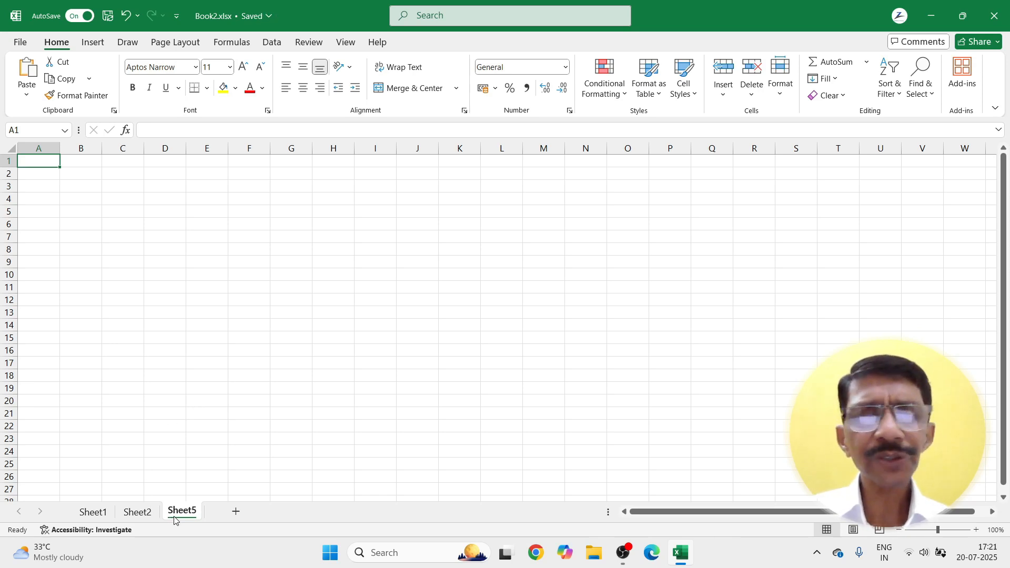
{"action": "left_click", "coordinate": [568, 224]}
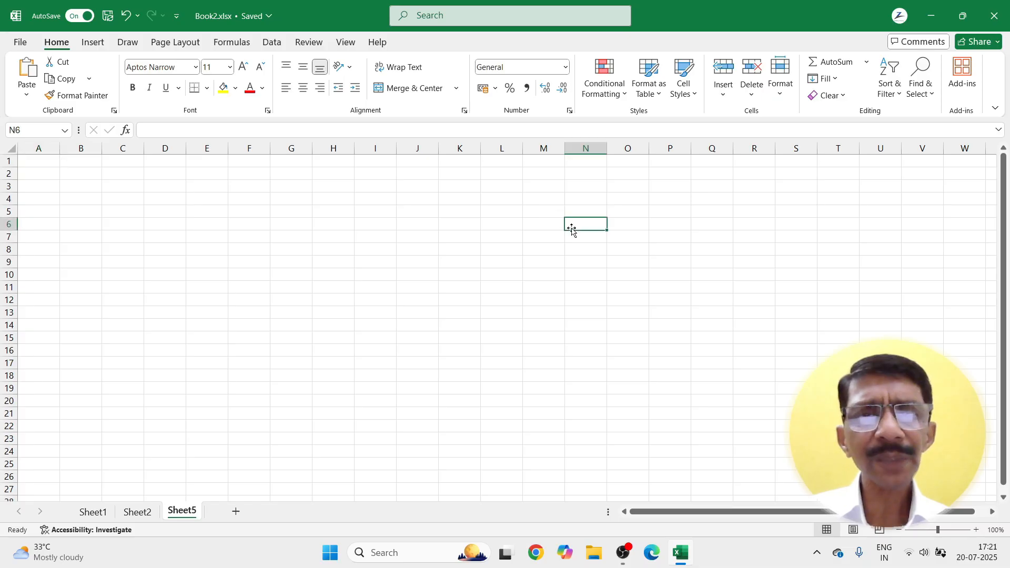
{"action": "left_click", "coordinate": [137, 511]}
{"action": "left_click", "coordinate": [89, 512]}
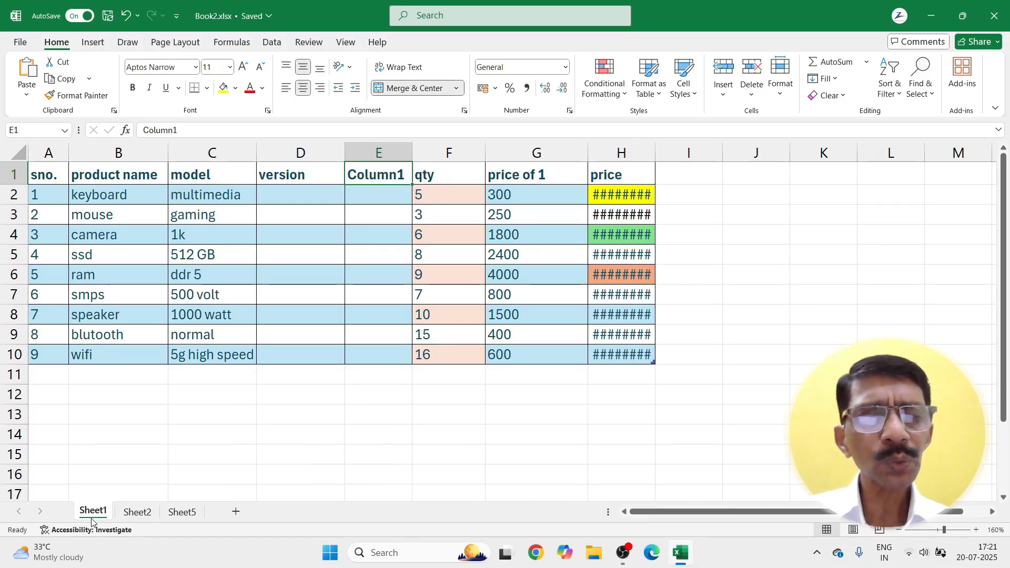
{"action": "left_click", "coordinate": [179, 511]}
{"action": "left_click", "coordinate": [561, 335]}
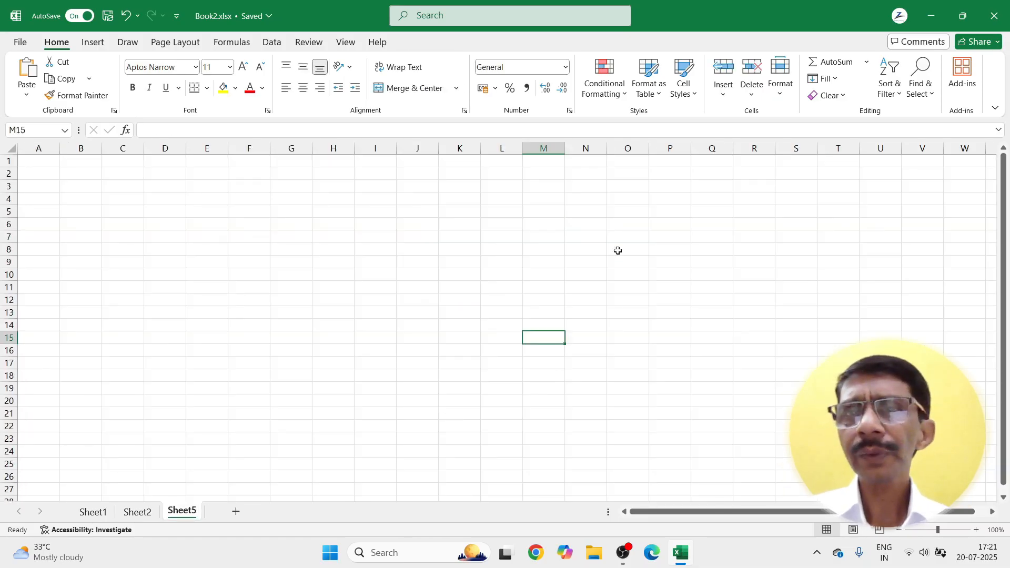
Step: Unhide Sheet3 so its student table reappears between Sheet2 and Sheet5
{"action": "left_click", "coordinate": [780, 92]}
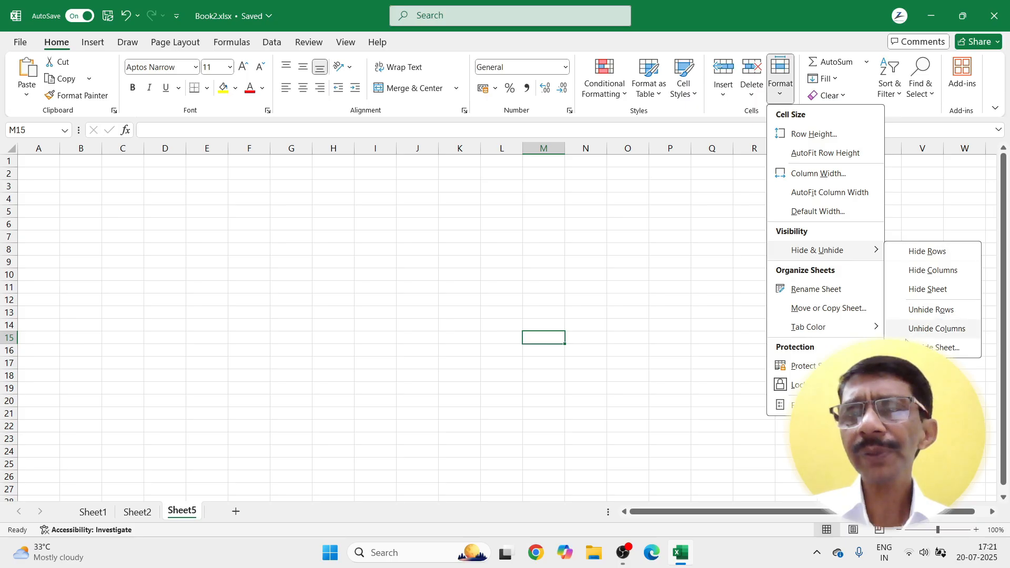
{"action": "left_click", "coordinate": [940, 348]}
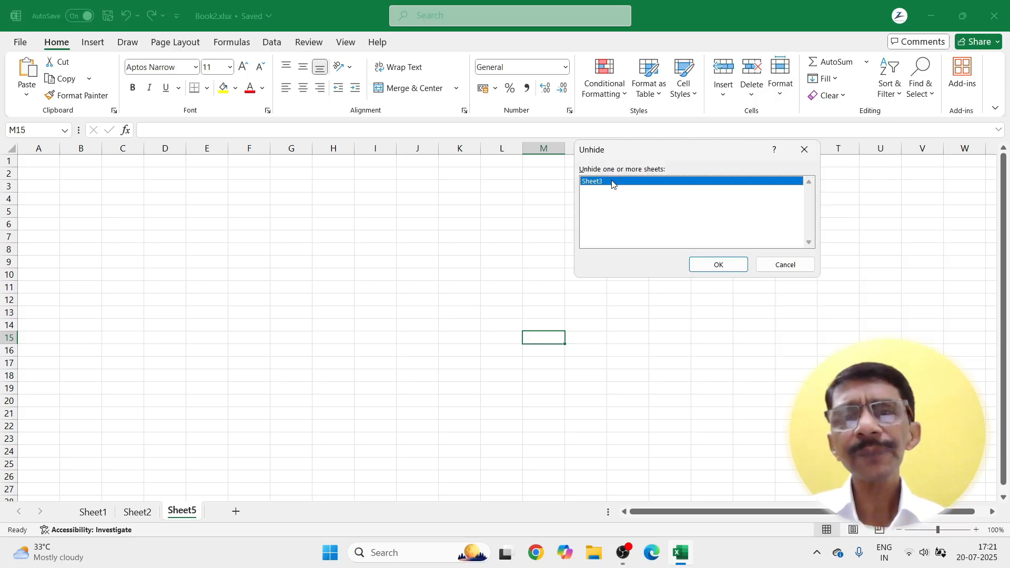
{"action": "left_click", "coordinate": [713, 264]}
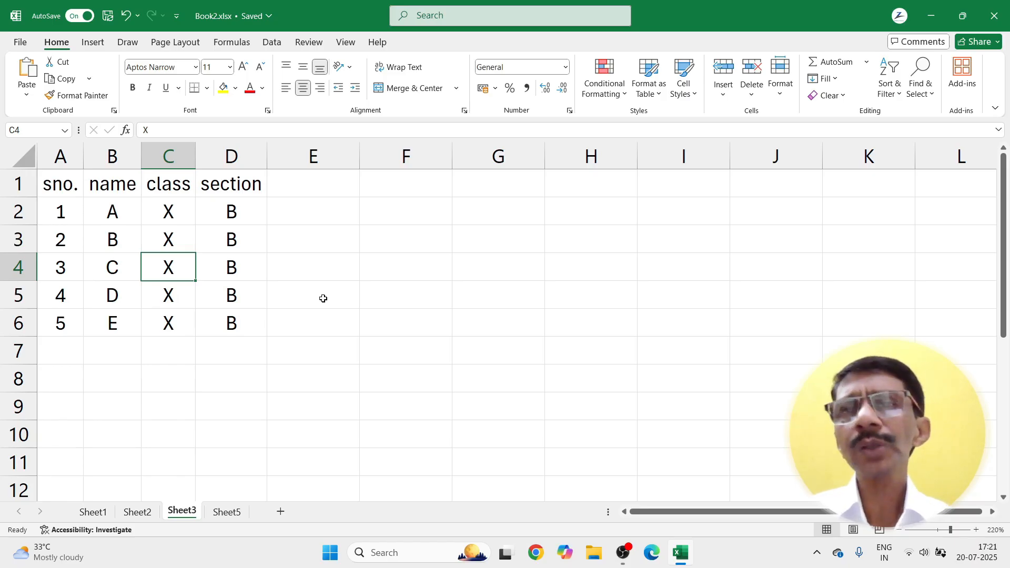
Step: Rename Sheet3 to 'NEXT', then view the blank Sheet5
{"action": "left_click", "coordinate": [781, 90]}
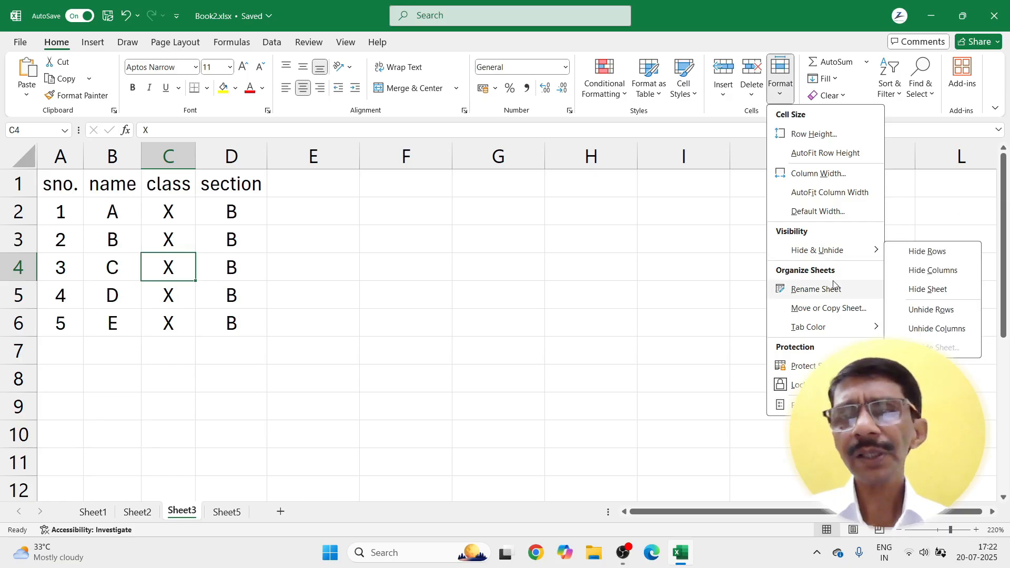
{"action": "left_click", "coordinate": [803, 290]}
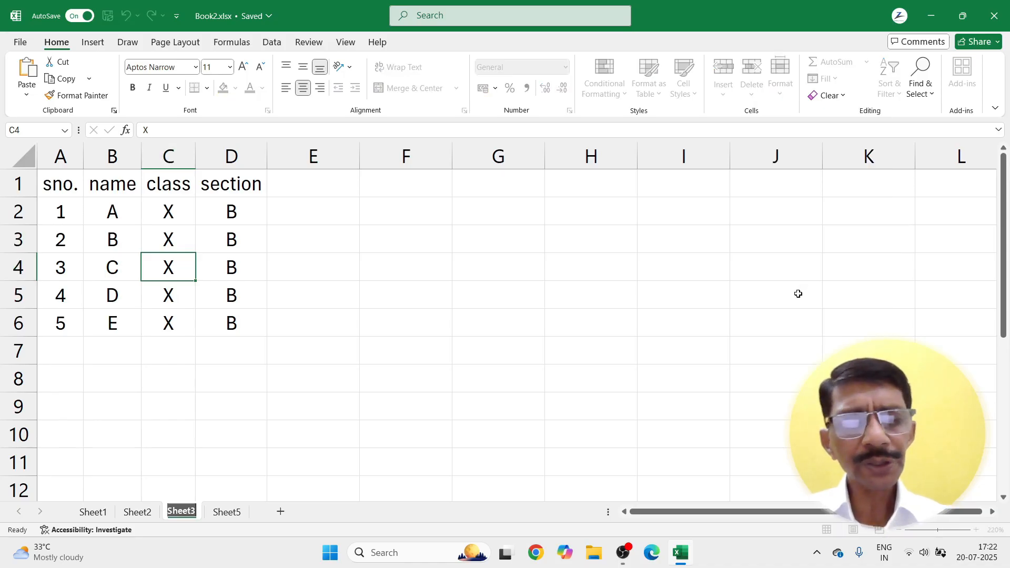
{"action": "type", "text": "NEXT"}
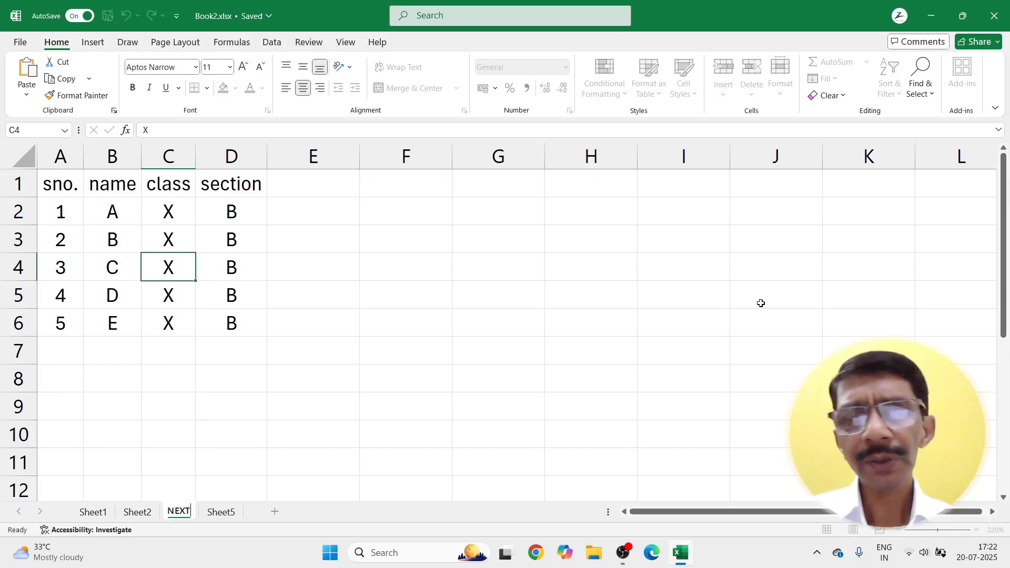
{"action": "left_click", "coordinate": [280, 378]}
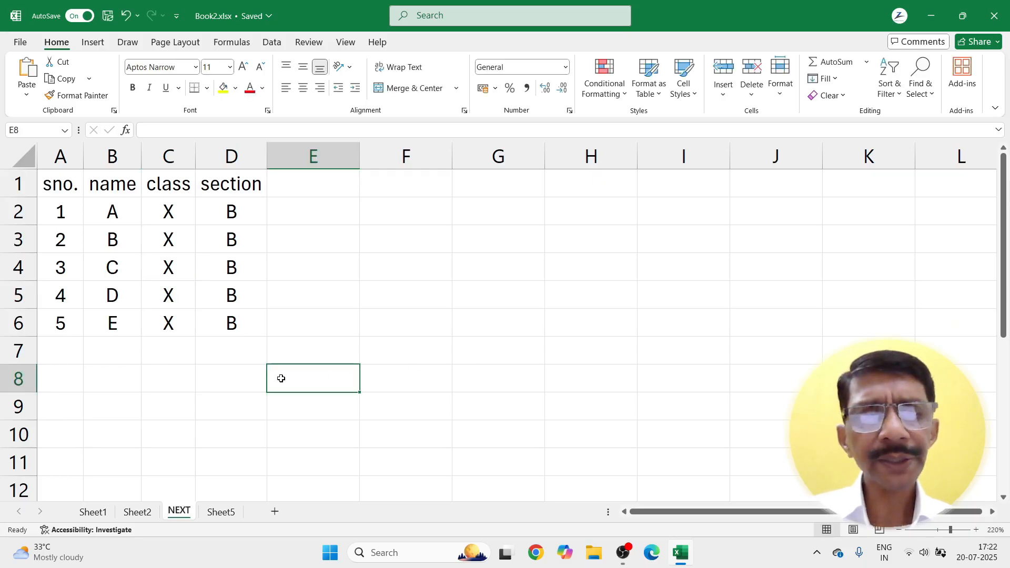
{"action": "left_click", "coordinate": [220, 512]}
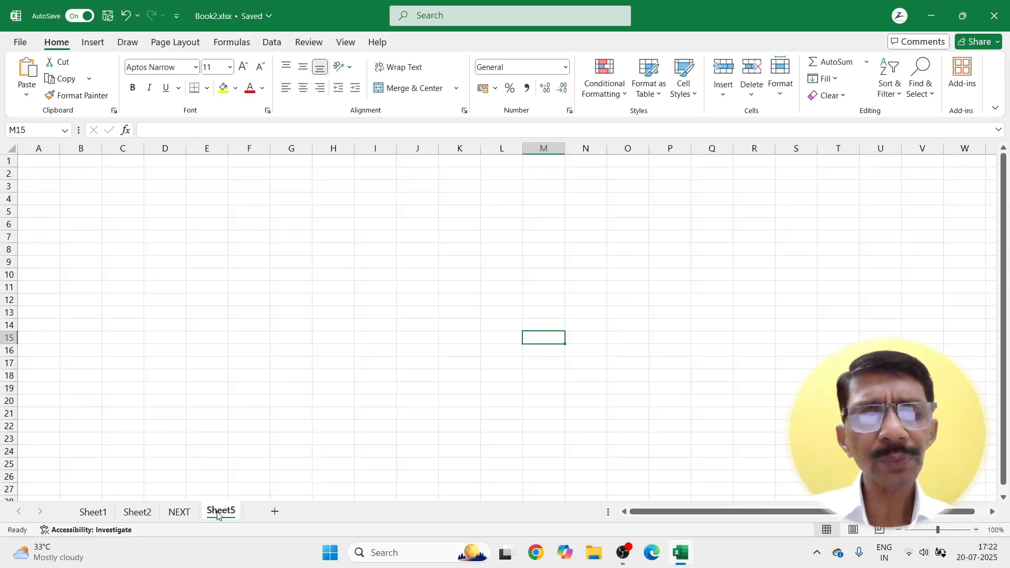
Step: Move the NEXT sheet before Sheet2 with Move or Copy
{"action": "left_click", "coordinate": [188, 513]}
{"action": "left_click", "coordinate": [780, 97]}
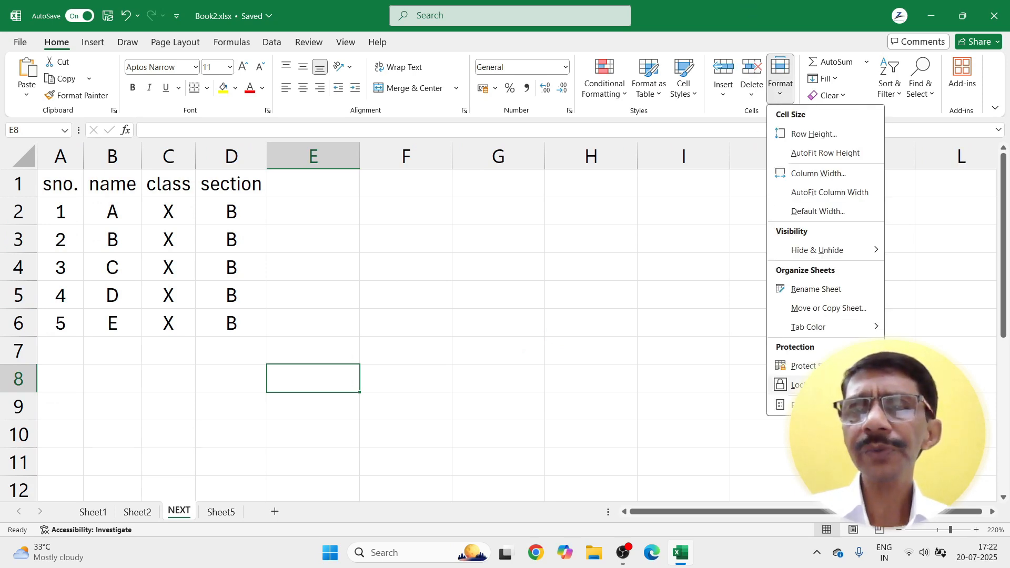
{"action": "left_click", "coordinate": [806, 312]}
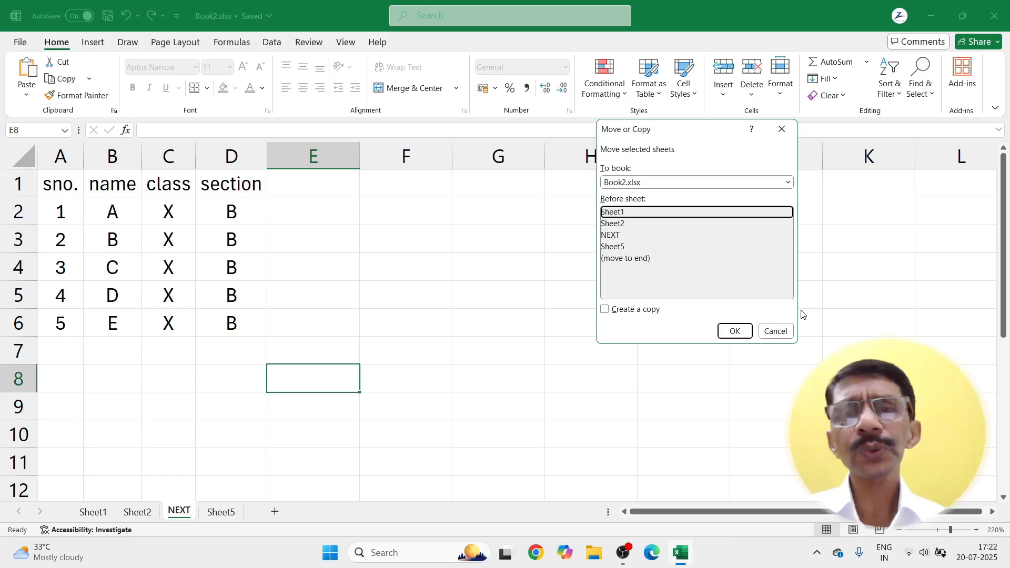
{"action": "left_click", "coordinate": [625, 225]}
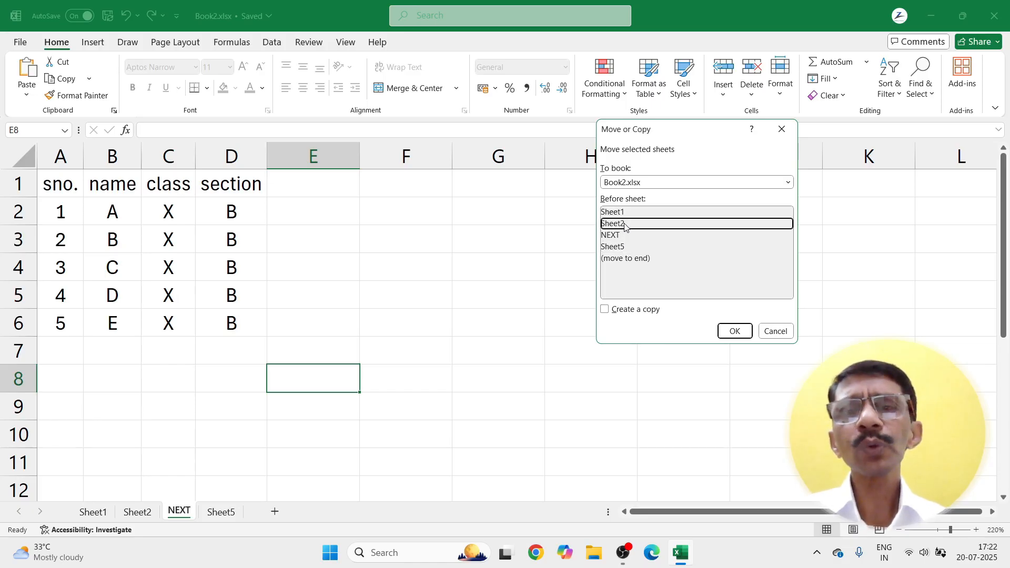
{"action": "left_click", "coordinate": [736, 332]}
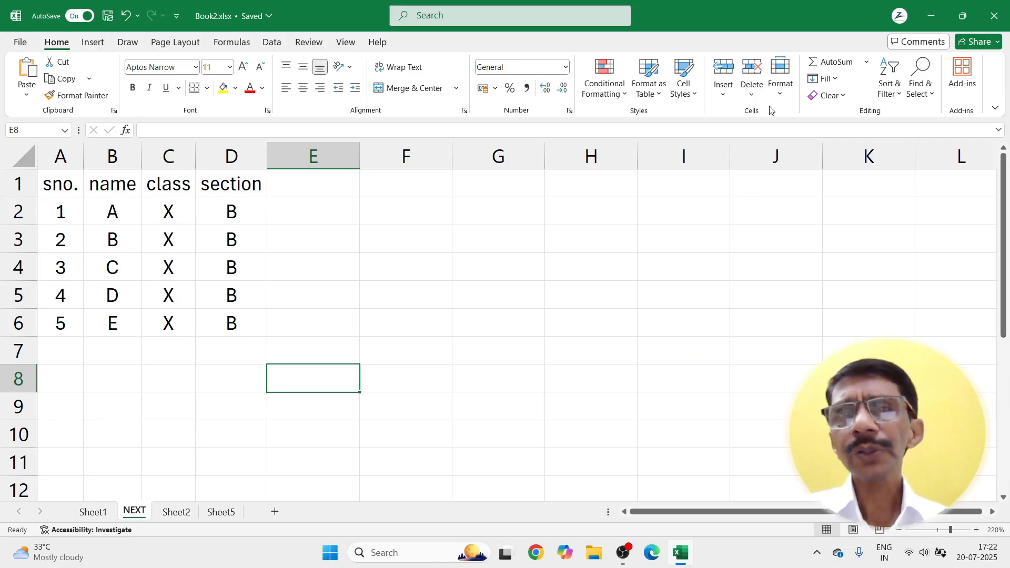
Step: Drag the NEXT tab back between Sheet2 and Sheet5
{"action": "left_click", "coordinate": [780, 79]}
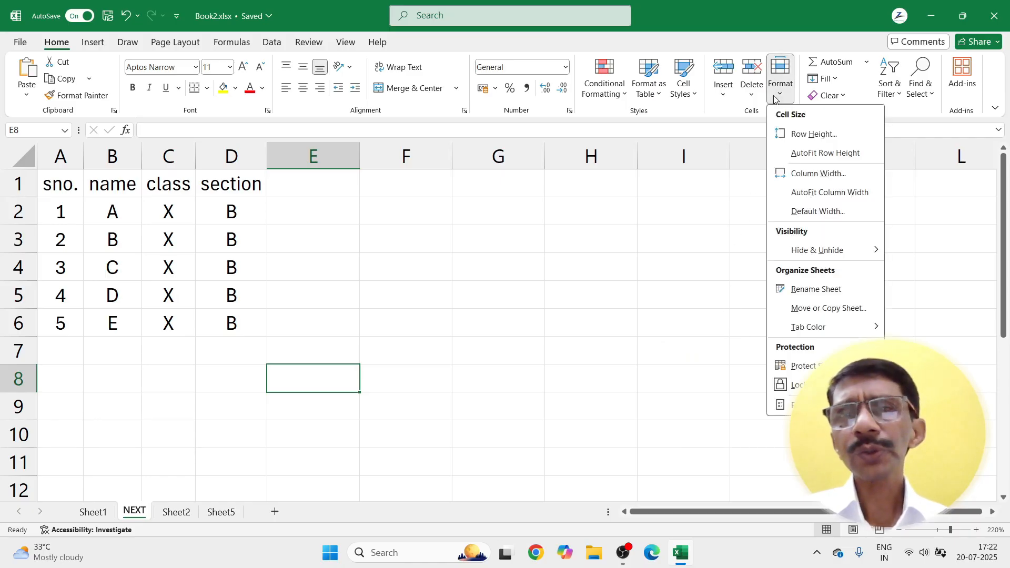
{"action": "left_click", "coordinate": [751, 311]}
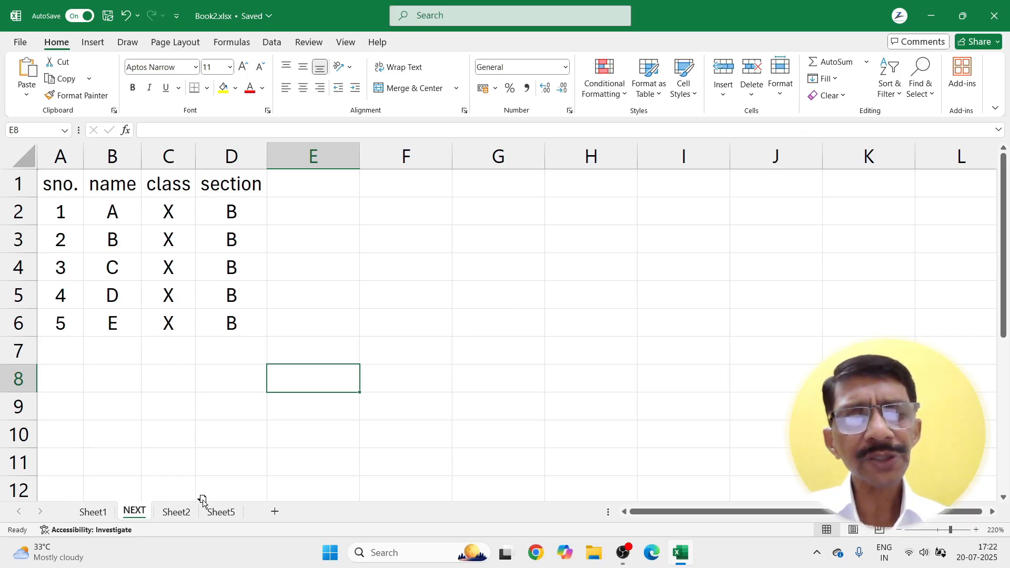
{"action": "left_click_drag", "start_coordinate": [203, 501], "coordinate": [203, 504]}
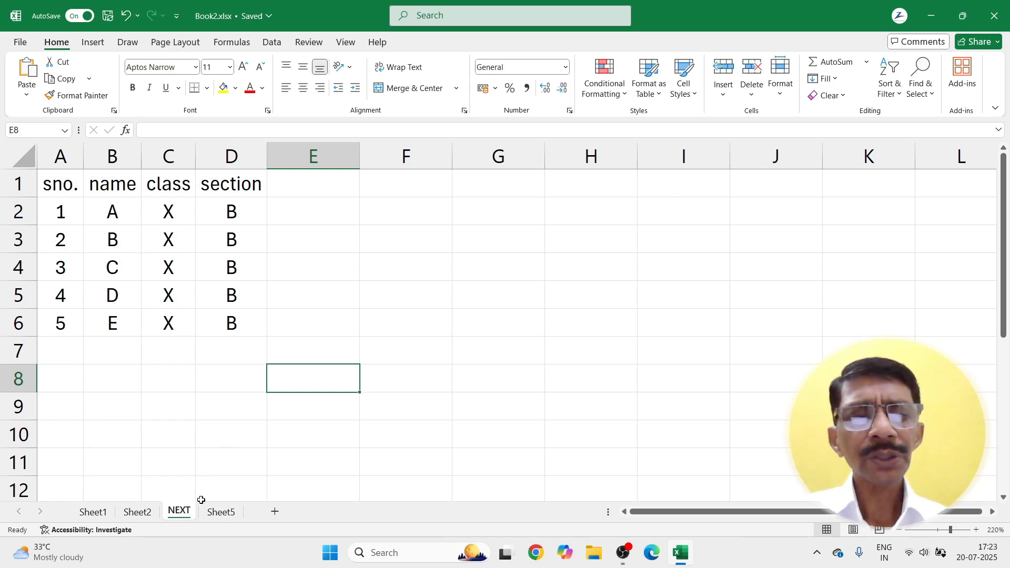
{"action": "left_click", "coordinate": [781, 95]}
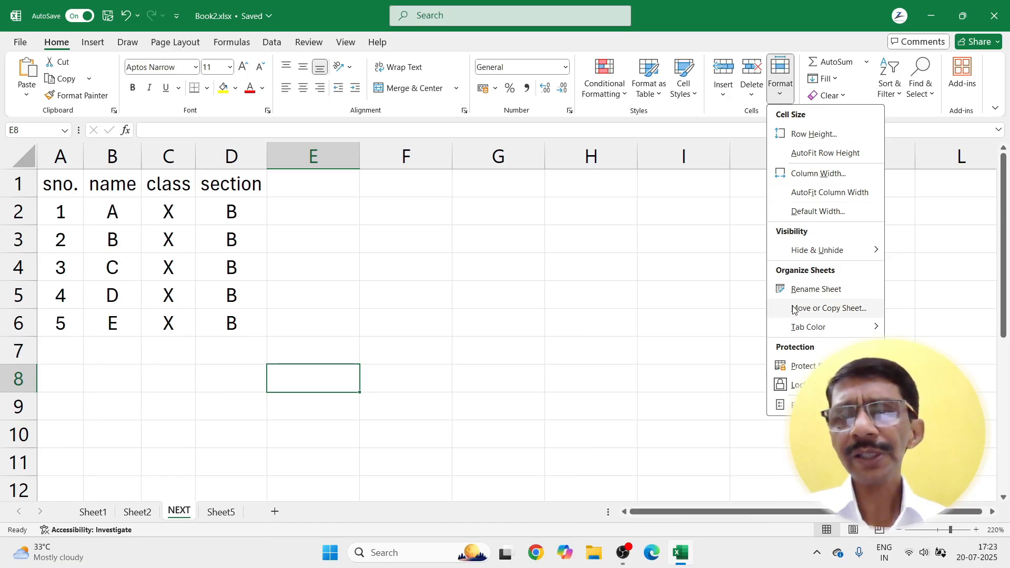
Step: Give the NEXT tab a light blue colour and check it from Sheet5
{"action": "right_click", "coordinate": [190, 507]}
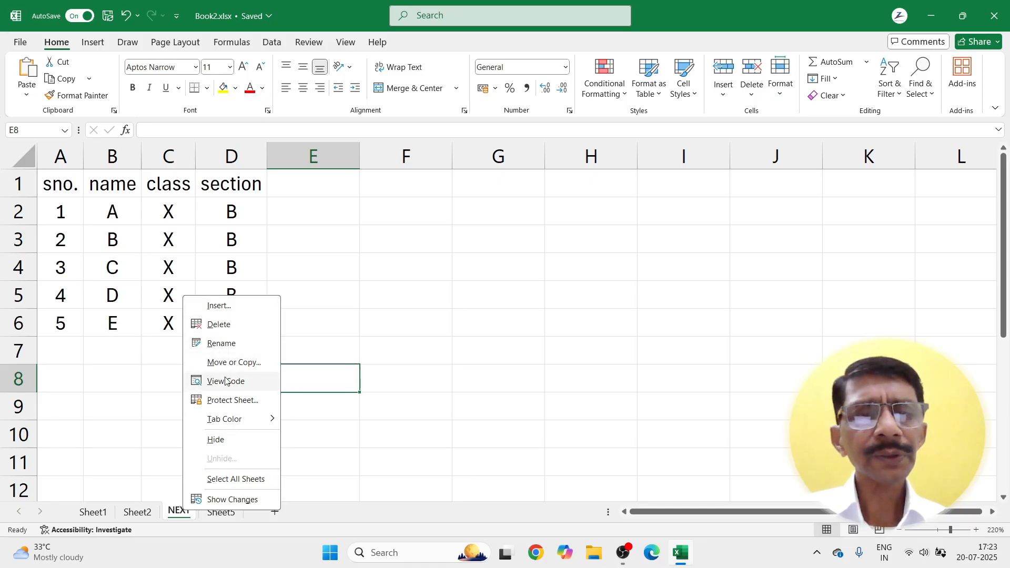
{"action": "left_click", "coordinate": [777, 97]}
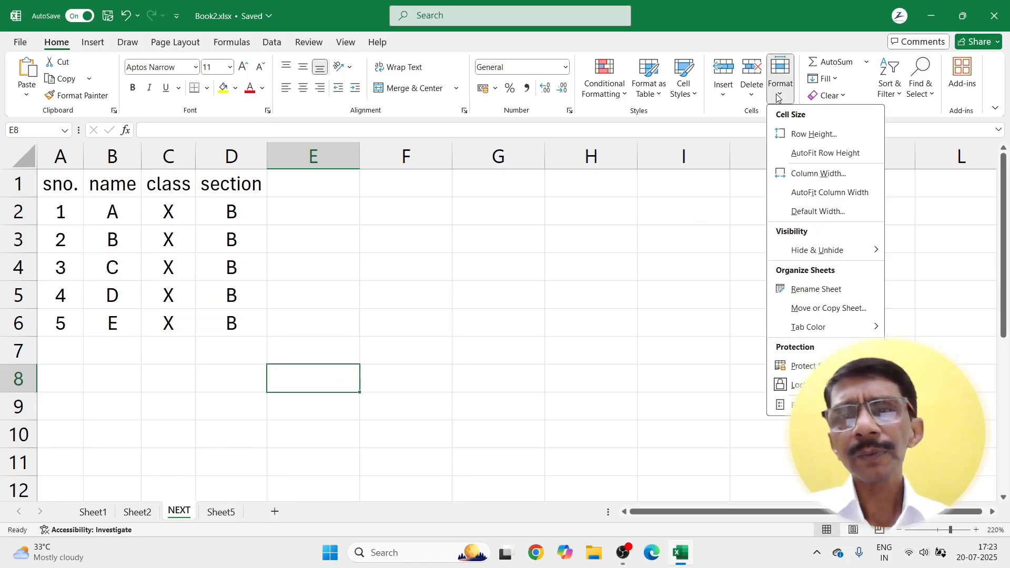
{"action": "mouse_move", "coordinate": [777, 332]}
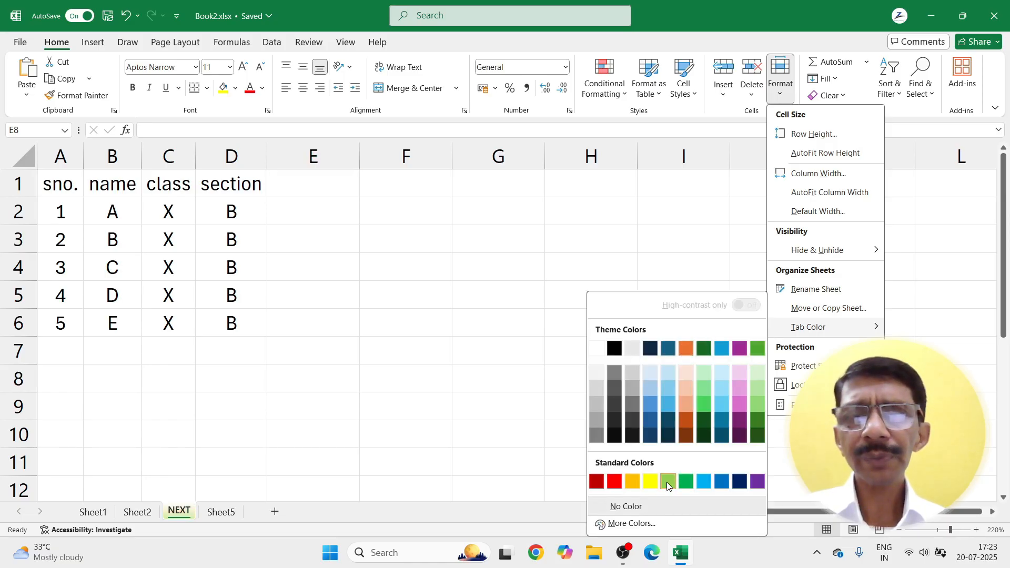
{"action": "left_click", "coordinate": [704, 482]}
{"action": "left_click", "coordinate": [554, 389]}
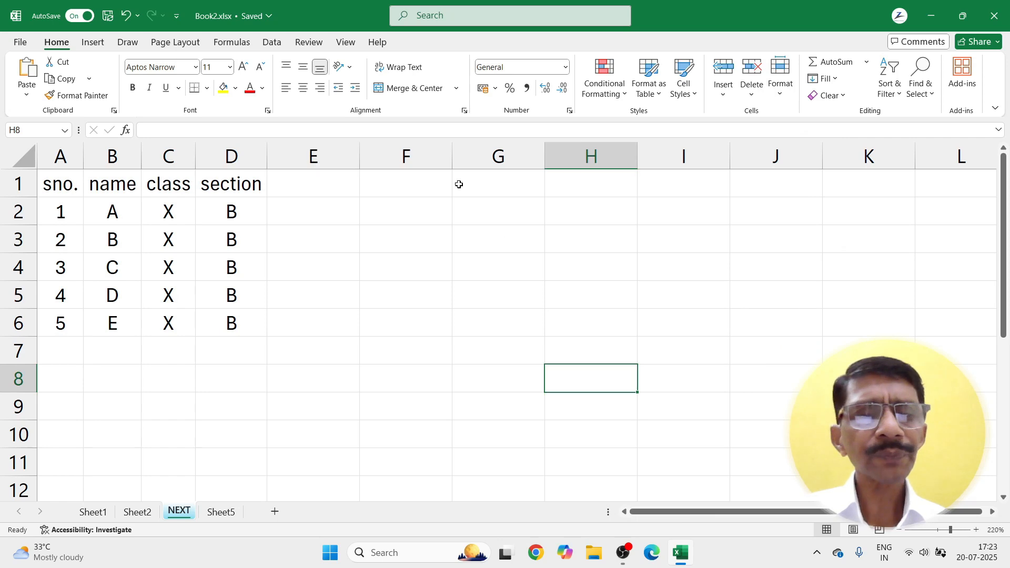
{"action": "left_click", "coordinate": [234, 515]}
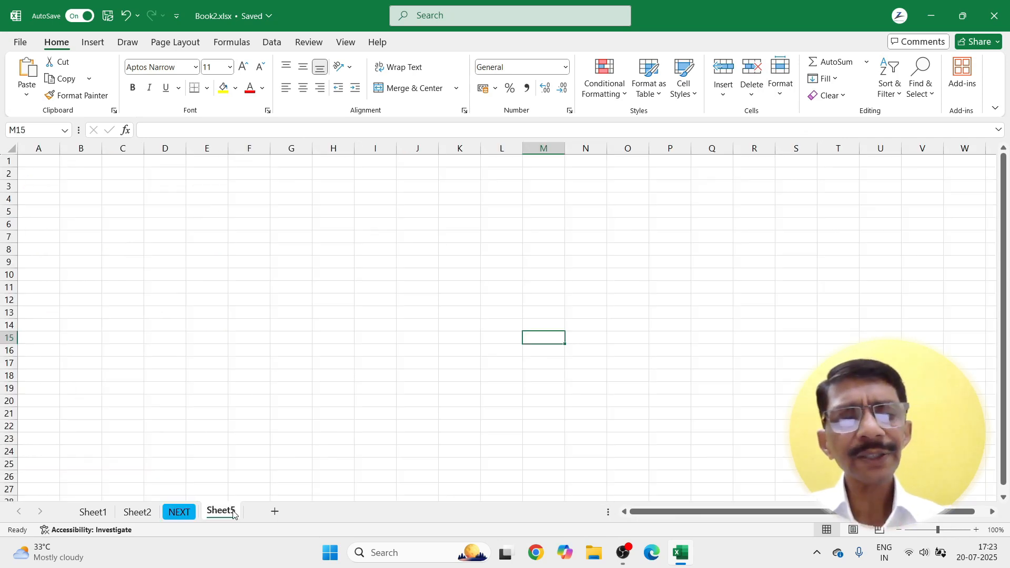
{"action": "left_click", "coordinate": [181, 513]}
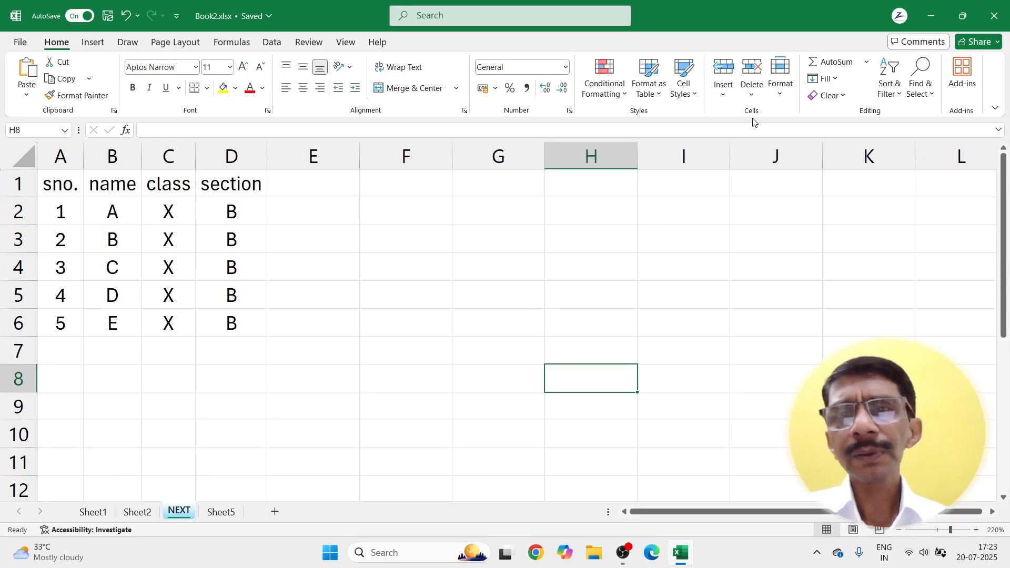
Step: Protect the NEXT sheet with a password, entering it twice
{"action": "left_click", "coordinate": [778, 94]}
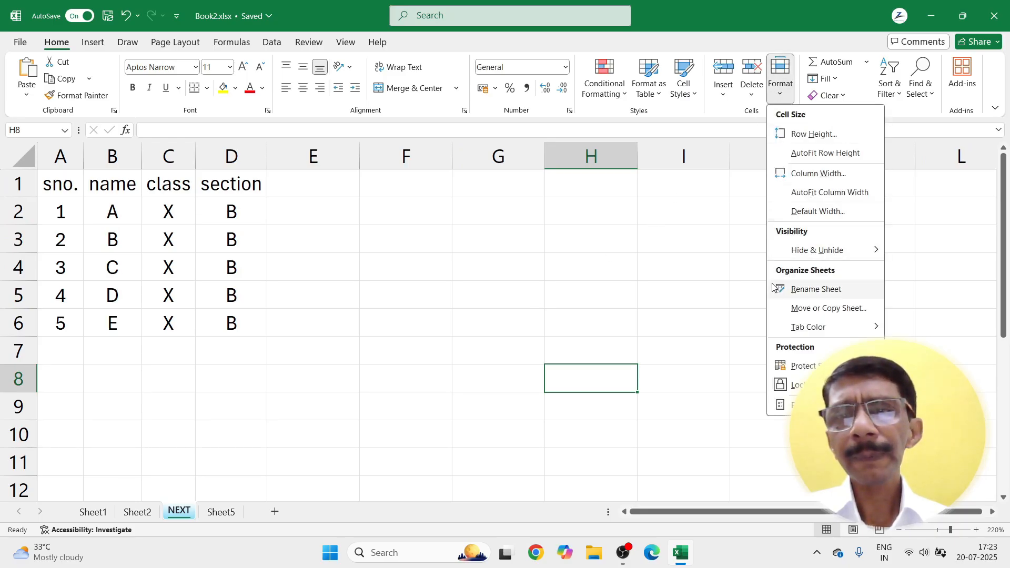
{"action": "mouse_move", "coordinate": [780, 330]}
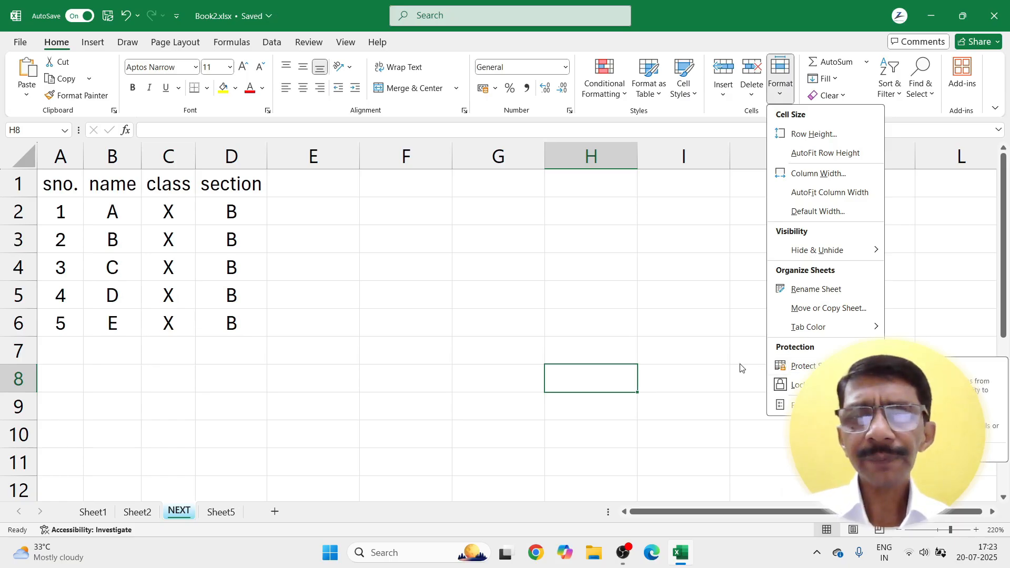
{"action": "left_click", "coordinate": [623, 364]}
{"action": "left_click", "coordinate": [460, 325]}
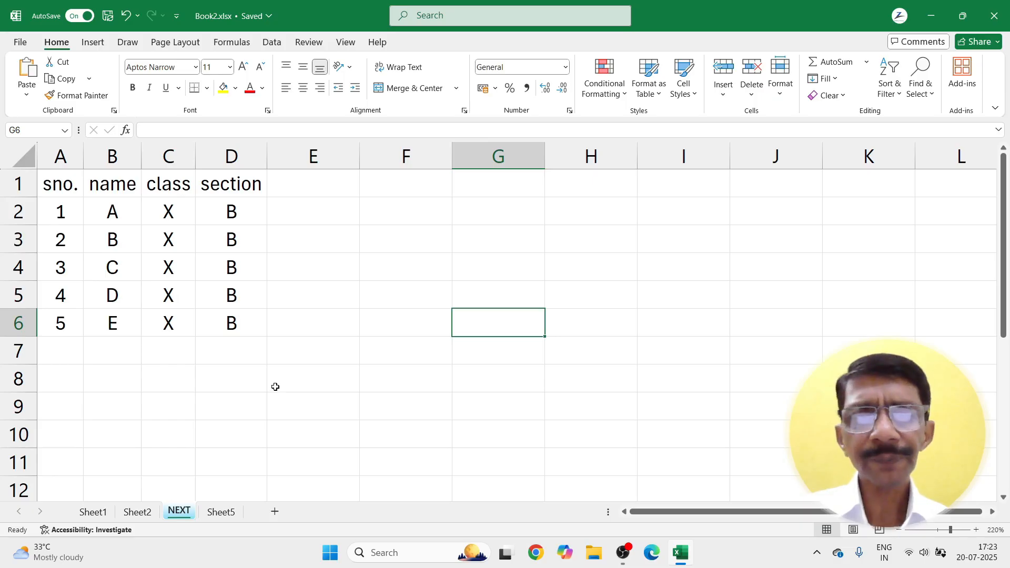
{"action": "left_click", "coordinate": [780, 87]}
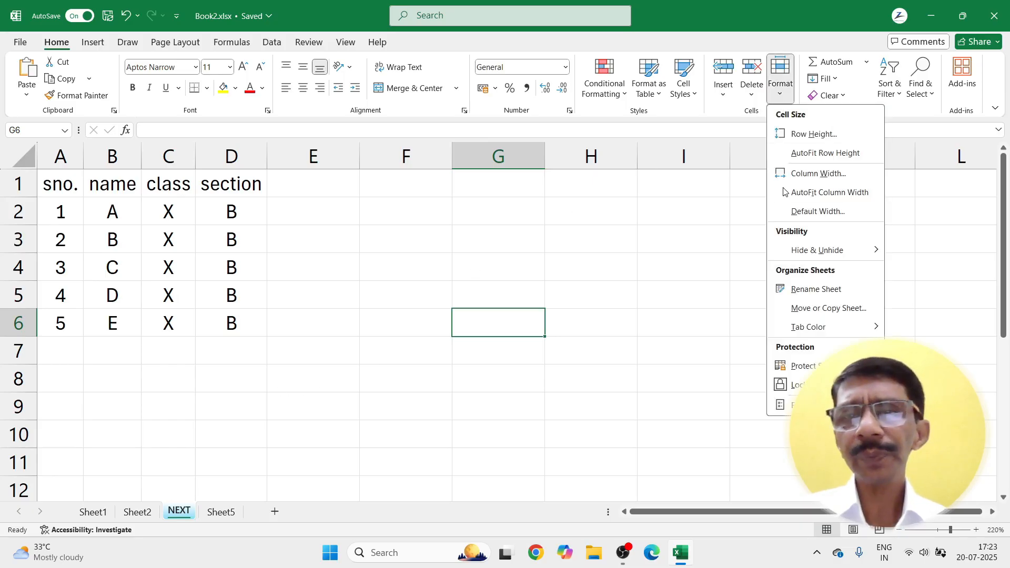
{"action": "left_click", "coordinate": [800, 365]}
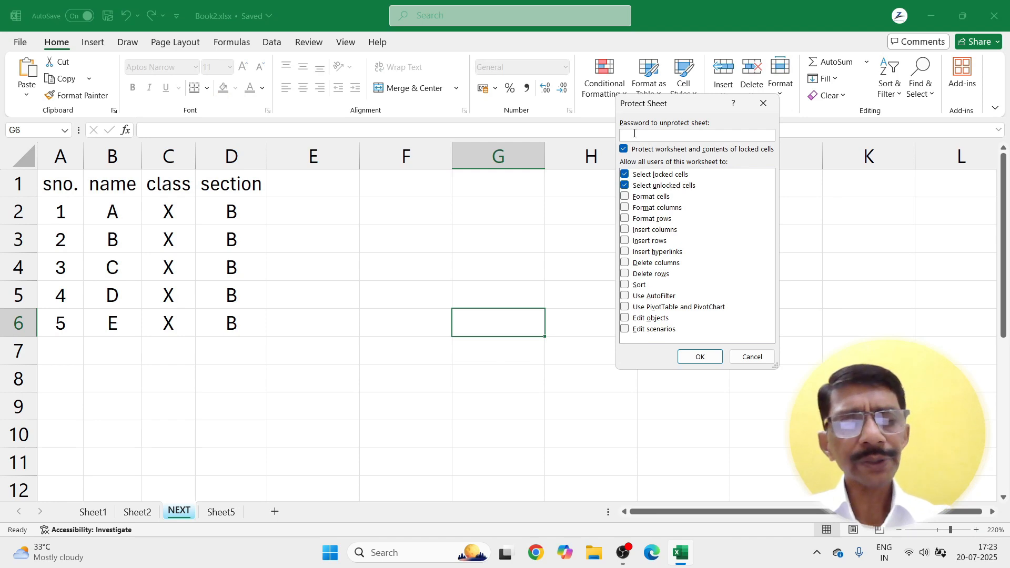
{"action": "key", "text": "Return"}
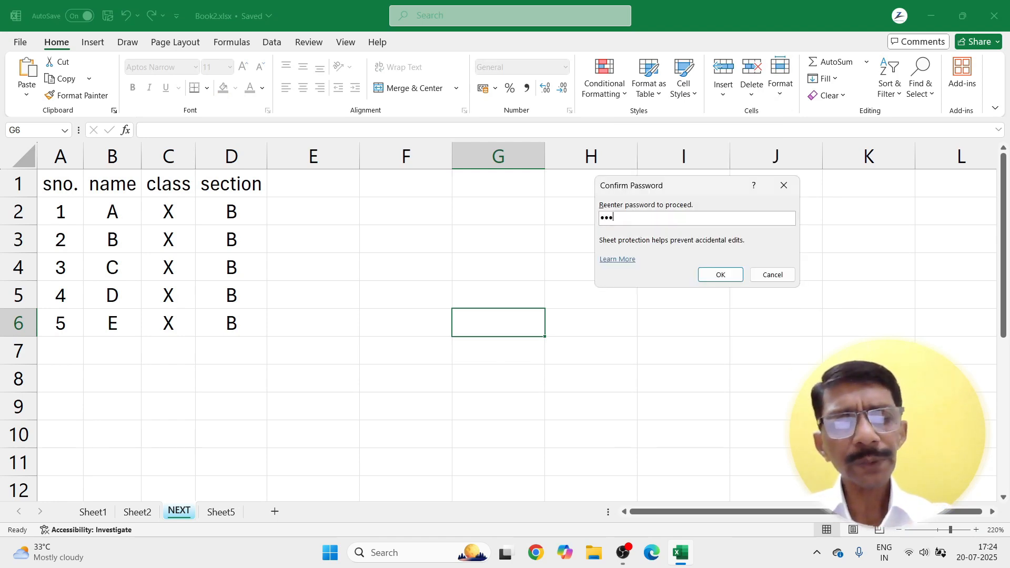
{"action": "key", "text": "Return"}
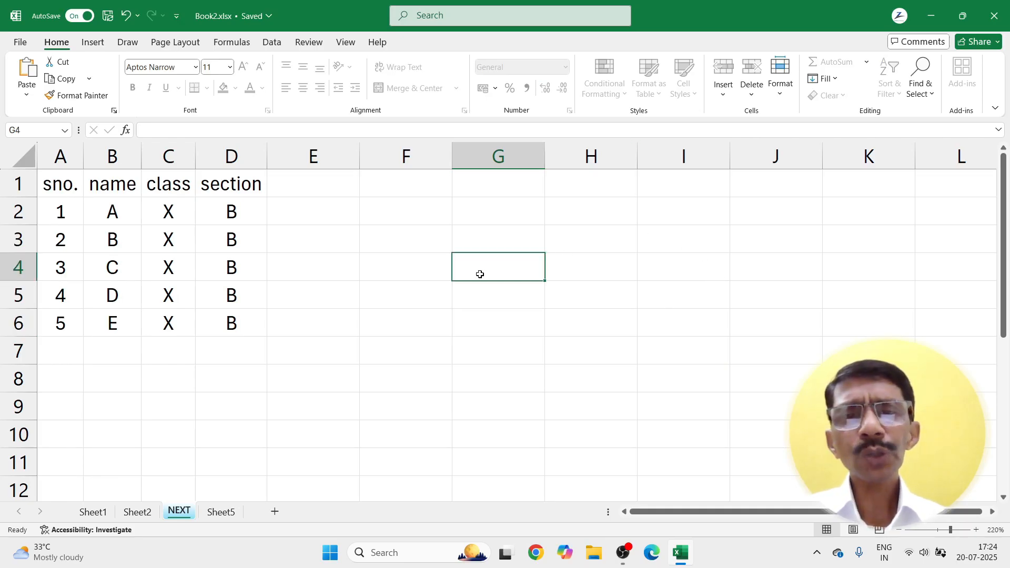
{"action": "left_click", "coordinate": [451, 322]}
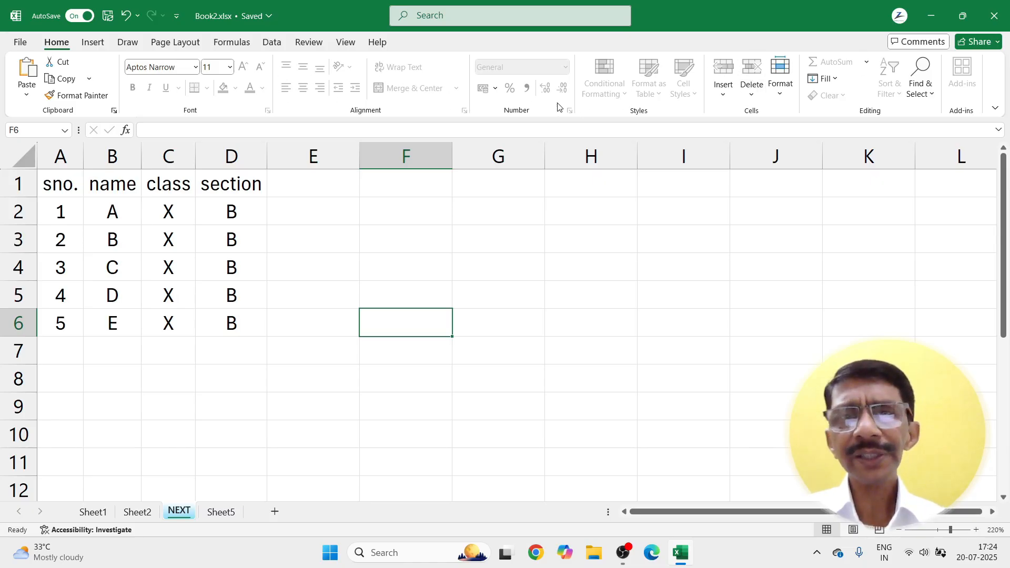
Step: Try editing G5 to confirm the protected sheet rejects changes
{"action": "left_click", "coordinate": [515, 291]}
{"action": "double_click", "coordinate": [515, 291]}
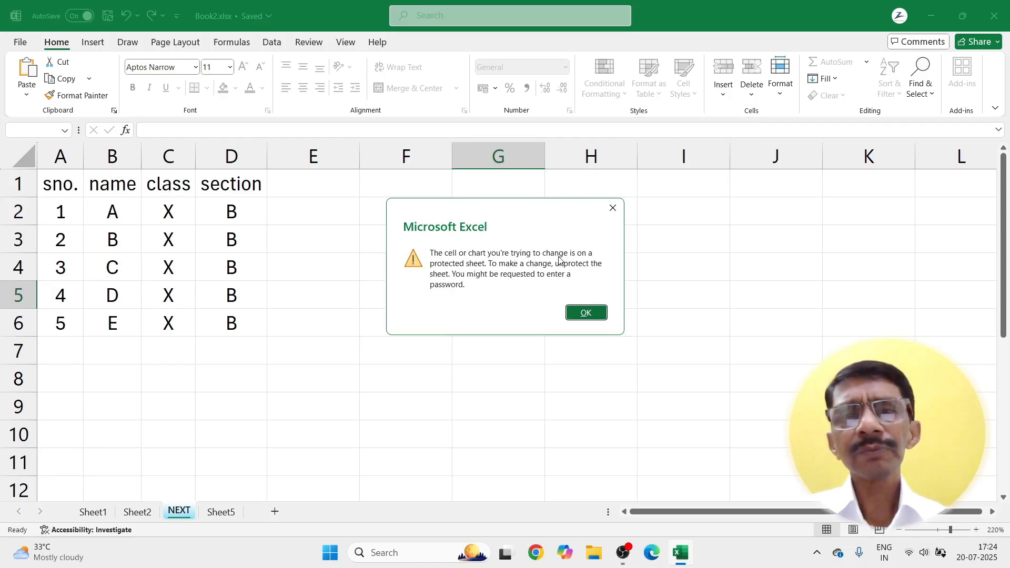
{"action": "left_click", "coordinate": [587, 315]}
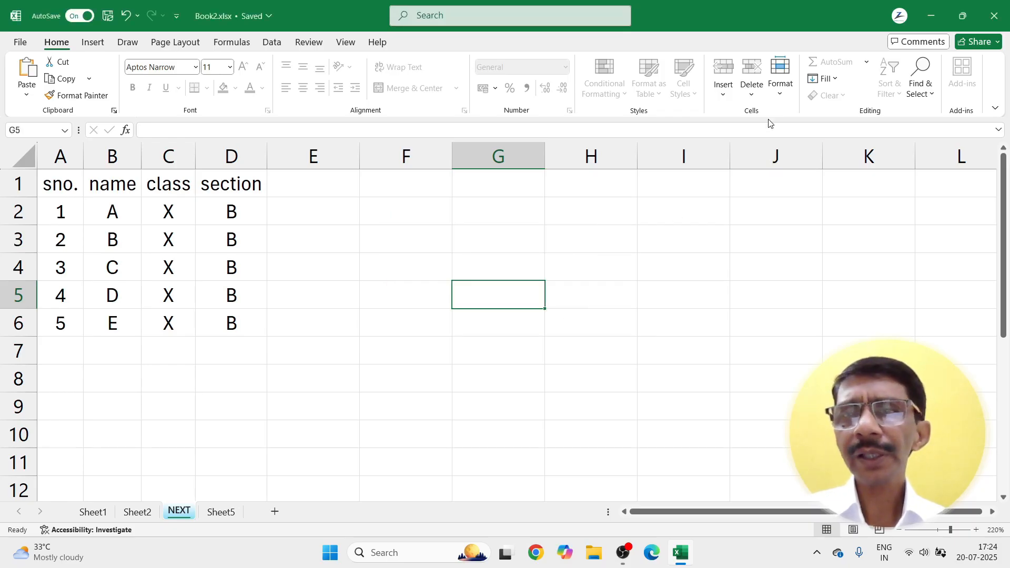
Step: Unprotect the NEXT sheet by entering its password
{"action": "left_click", "coordinate": [779, 89]}
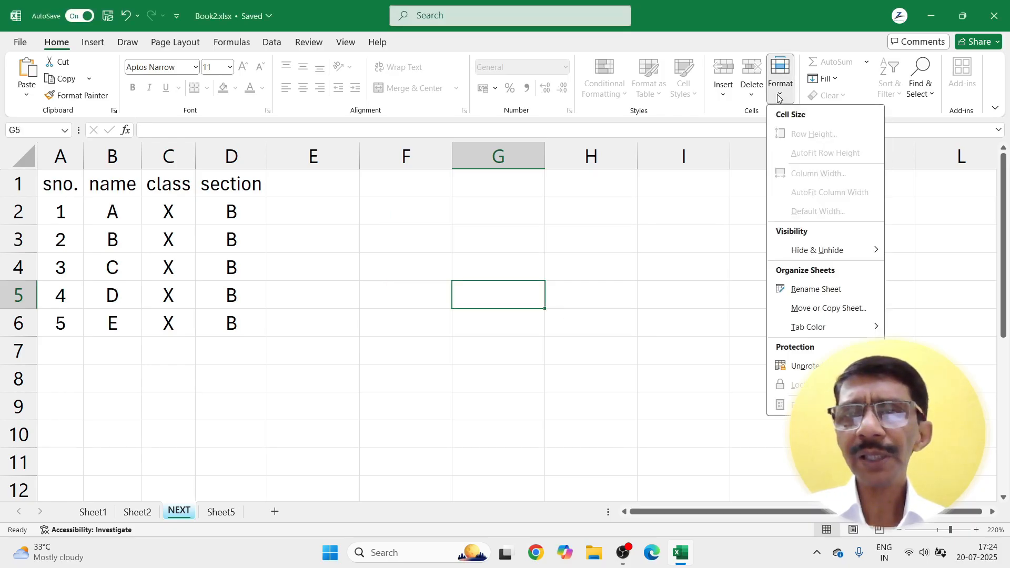
{"action": "left_click", "coordinate": [698, 230]}
{"action": "right_click", "coordinate": [176, 514]}
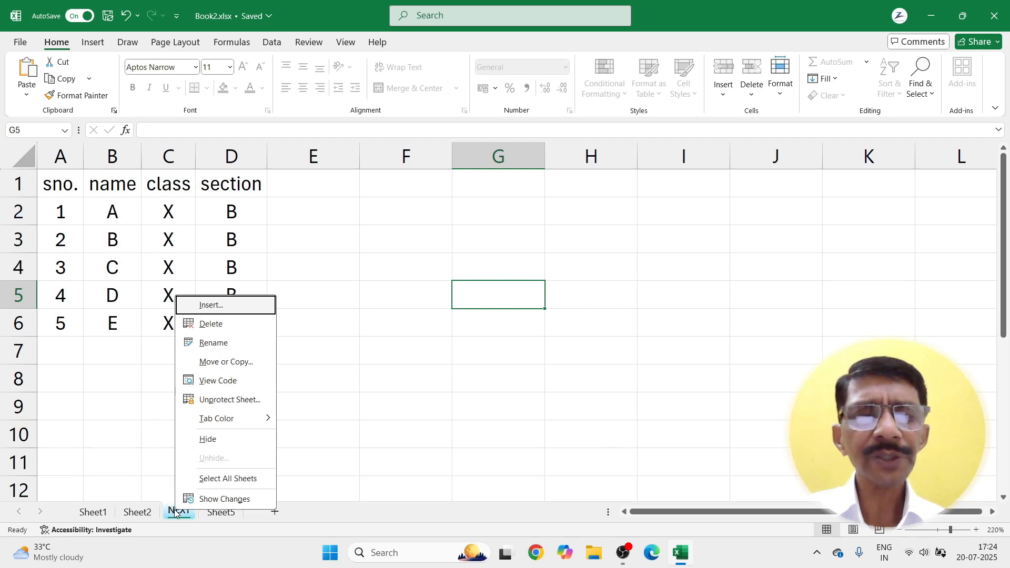
{"action": "left_click", "coordinate": [207, 400]}
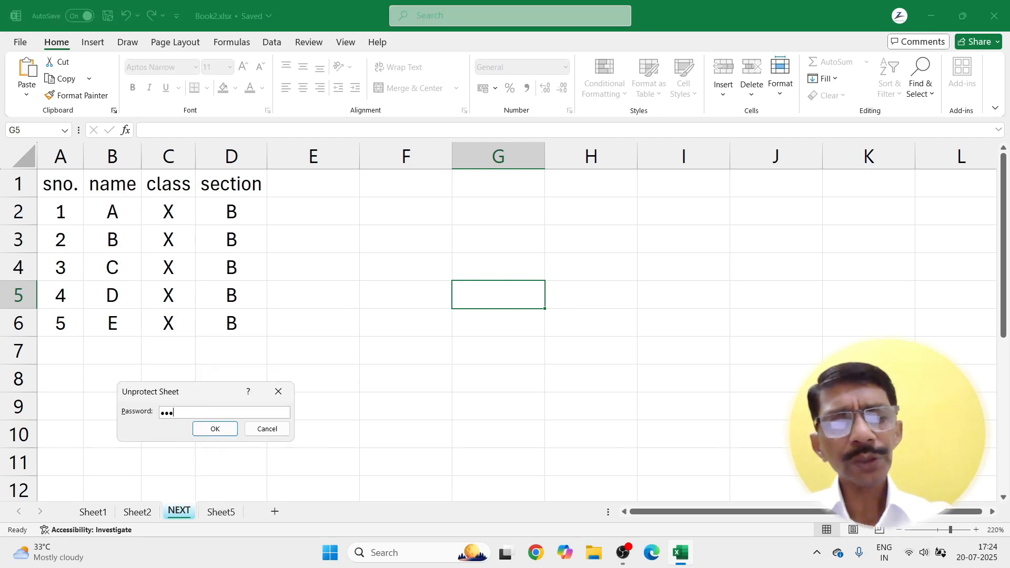
{"action": "key", "text": "Return"}
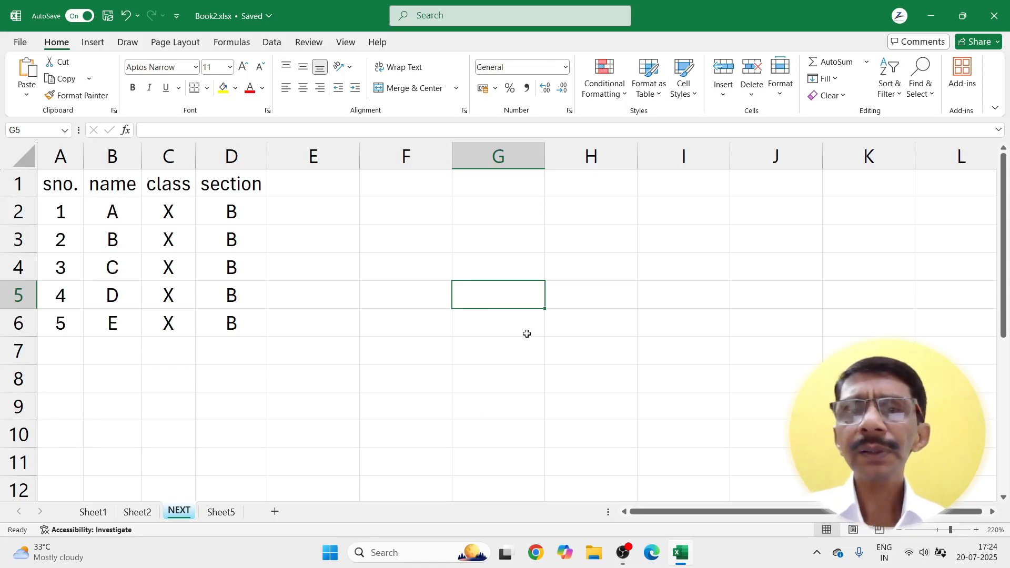
Step: Unlock the student table cells in columns A–D
{"action": "left_click", "coordinate": [780, 88]}
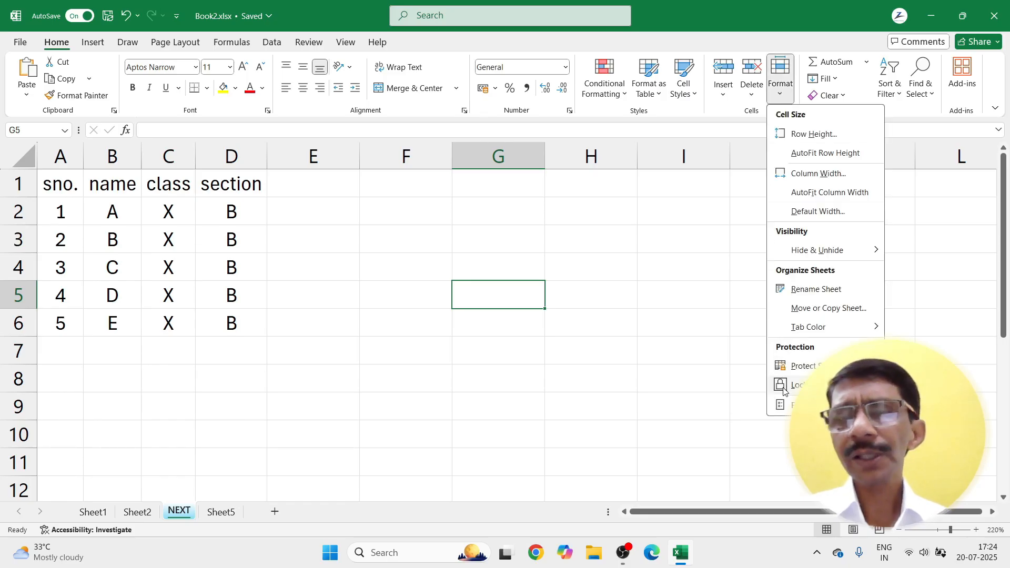
{"action": "left_click", "coordinate": [677, 378]}
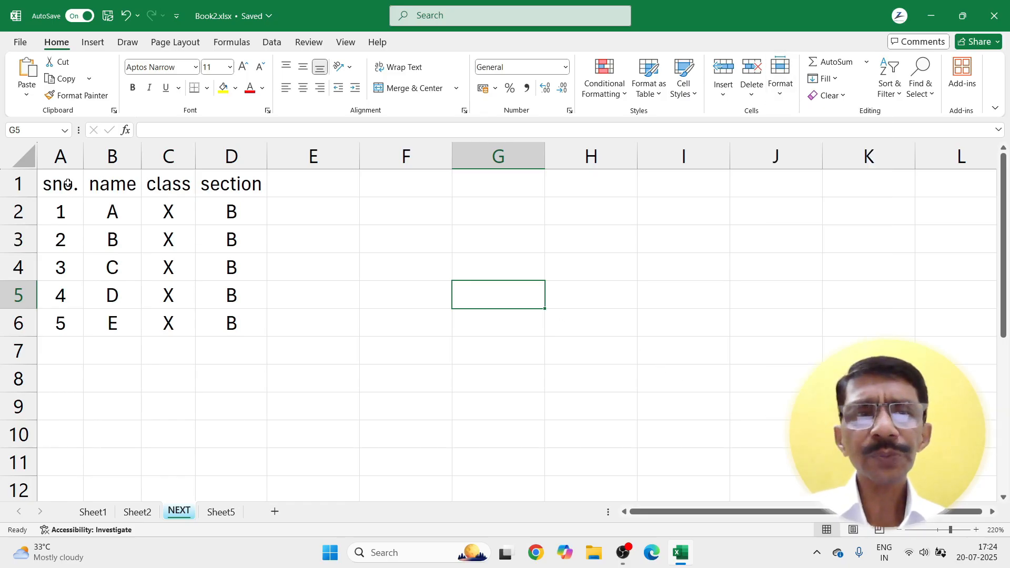
{"action": "mouse_move", "coordinate": [68, 184]}
{"action": "left_mouse_down"}
{"action": "mouse_move", "coordinate": [247, 320]}
{"action": "mouse_move", "coordinate": [247, 436]}
{"action": "left_mouse_up"}
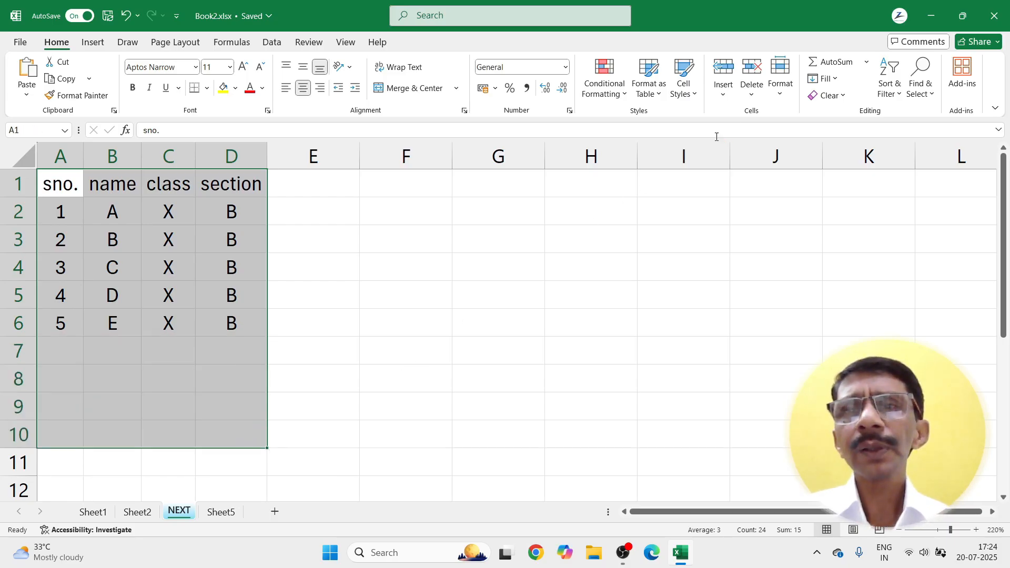
{"action": "left_click", "coordinate": [780, 94]}
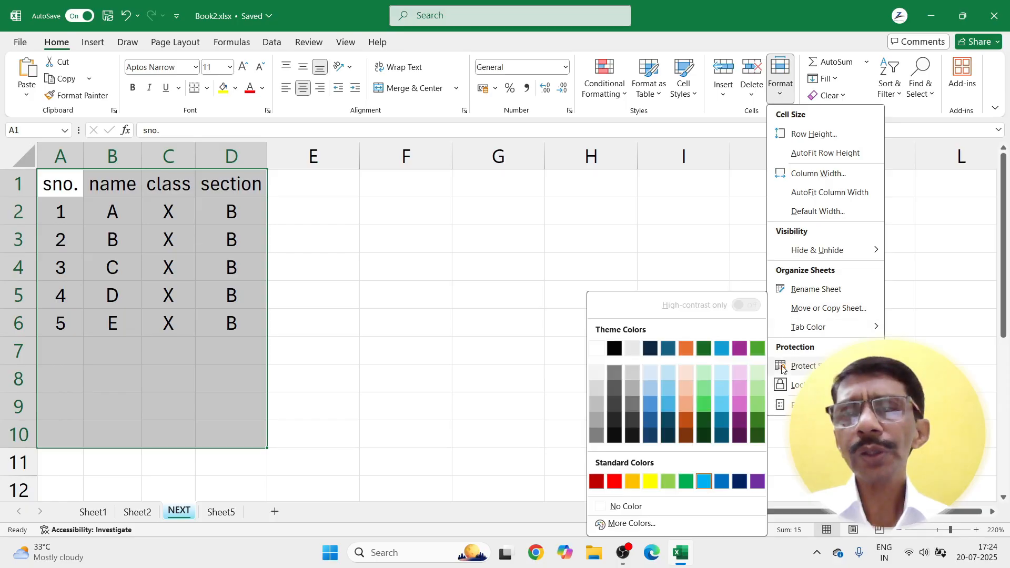
{"action": "left_click", "coordinate": [780, 387]}
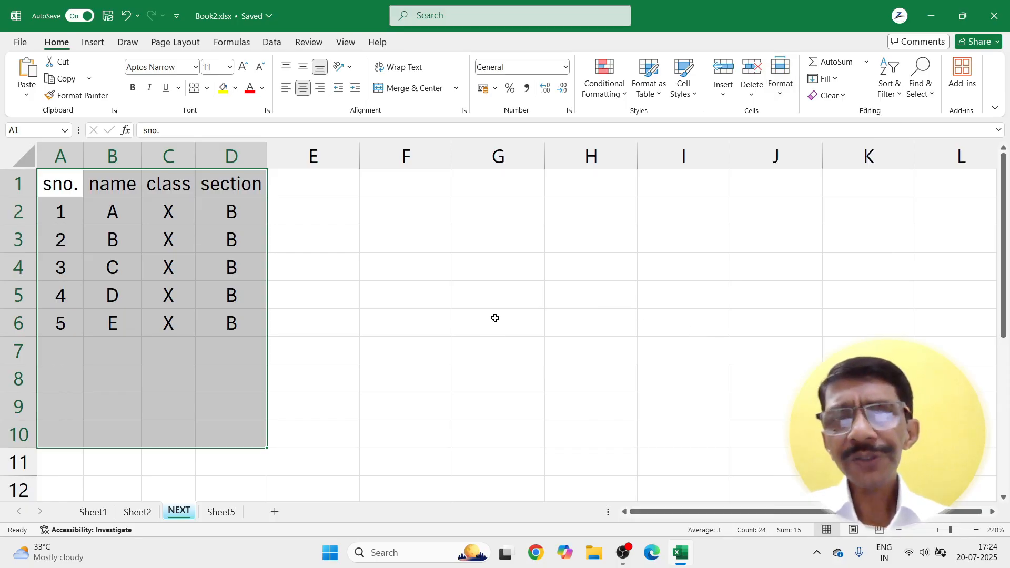
Step: Protect the NEXT sheet with a password and confirm it
{"action": "left_click", "coordinate": [778, 96]}
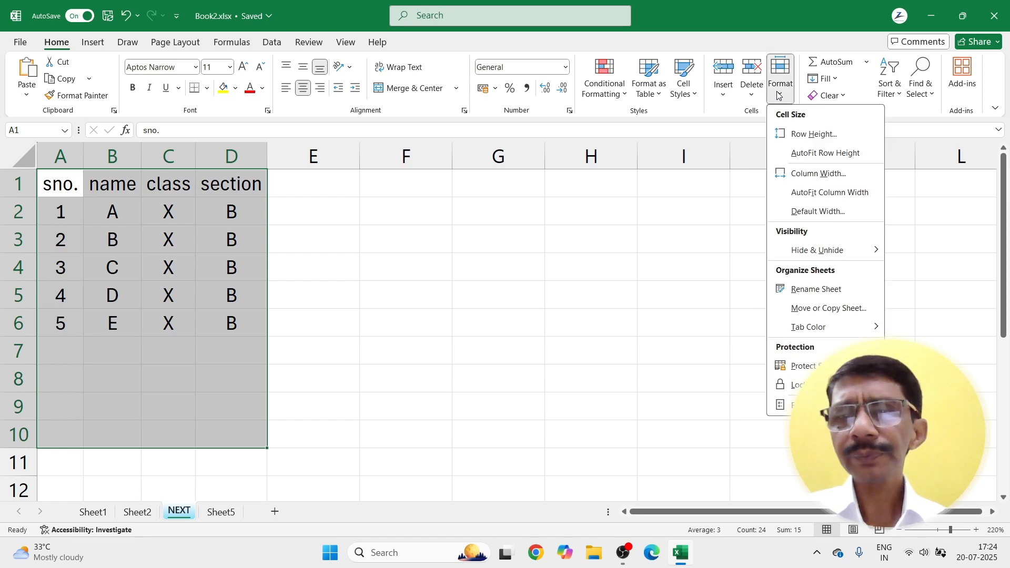
{"action": "left_click", "coordinate": [804, 367]}
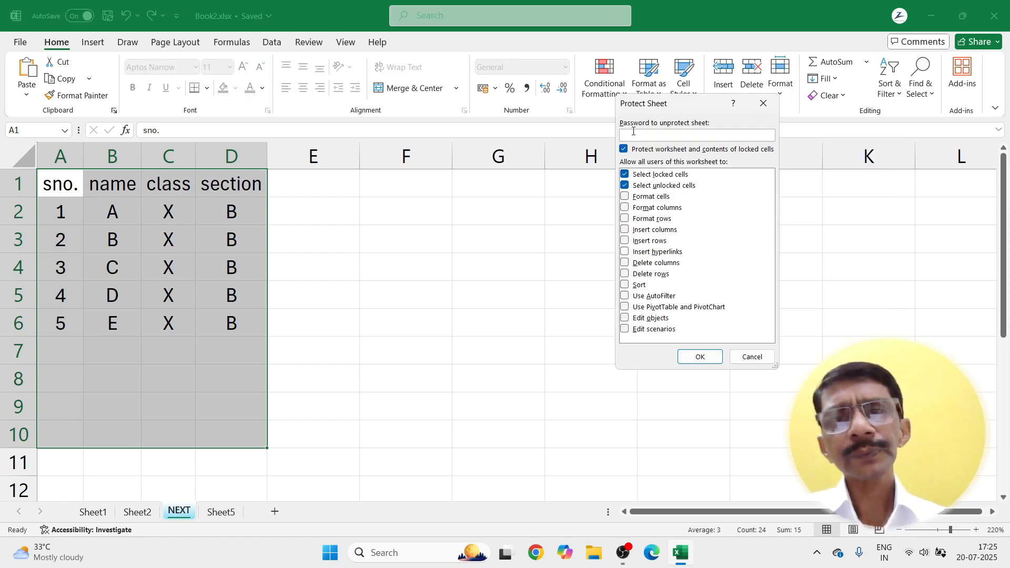
{"action": "type", "text": "3"}
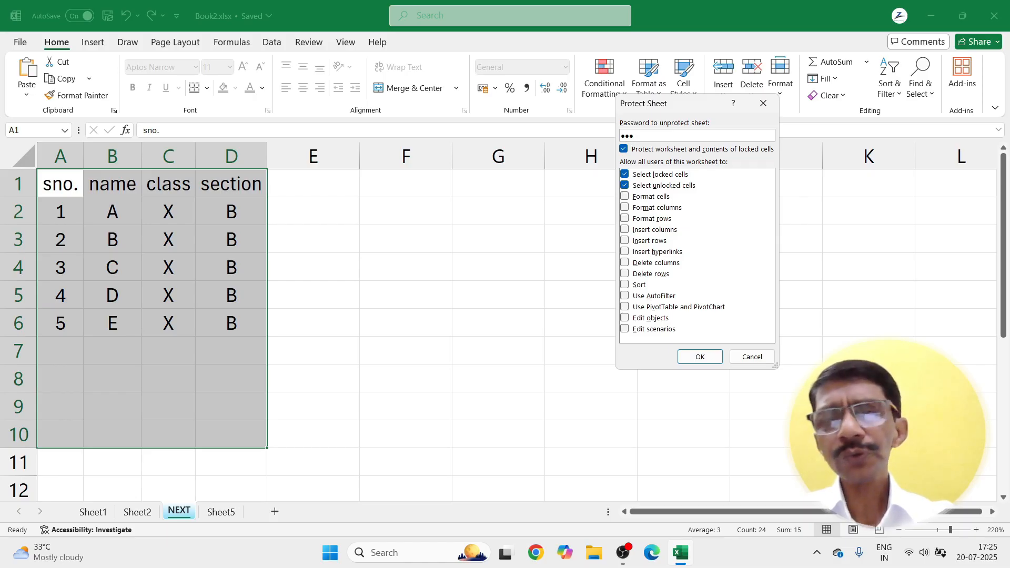
{"action": "key", "text": "Return"}
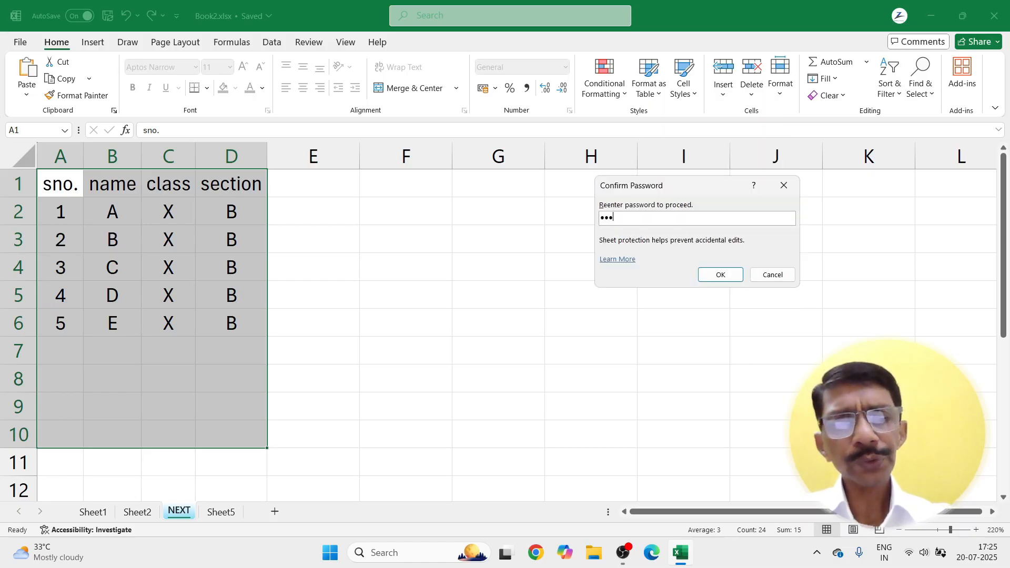
{"action": "type", "text": "123"}
{"action": "key", "text": "Return"}
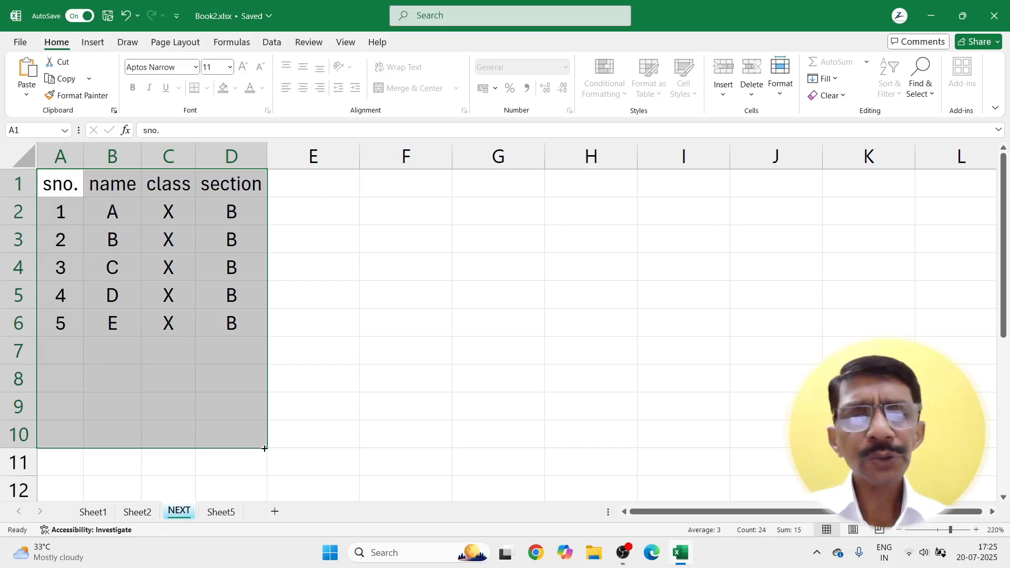
Step: Try editing F4 to confirm locked cells outside the table are blocked
{"action": "left_click", "coordinate": [448, 274]}
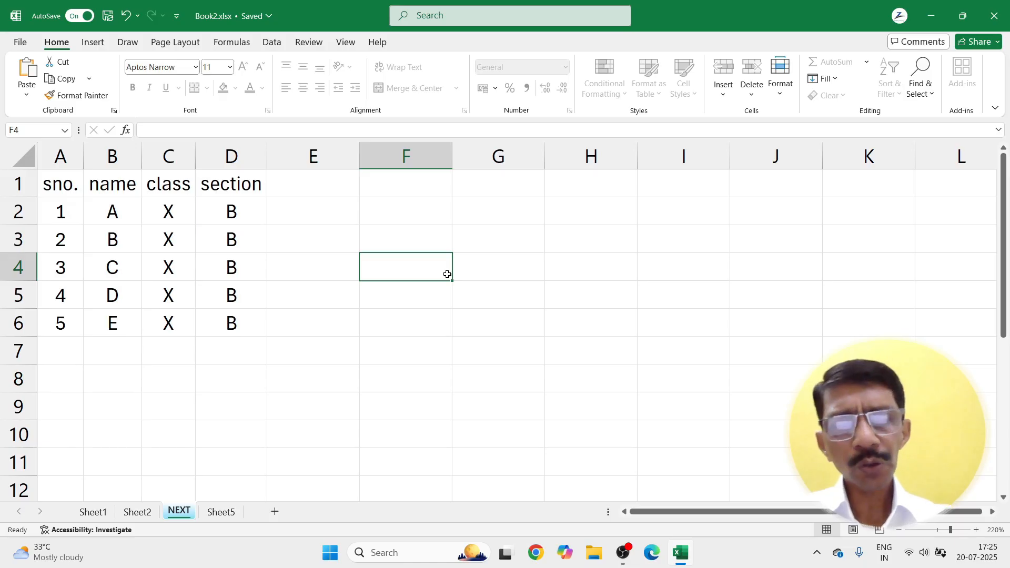
{"action": "double_click", "coordinate": [447, 275]}
{"action": "left_click", "coordinate": [592, 315]}
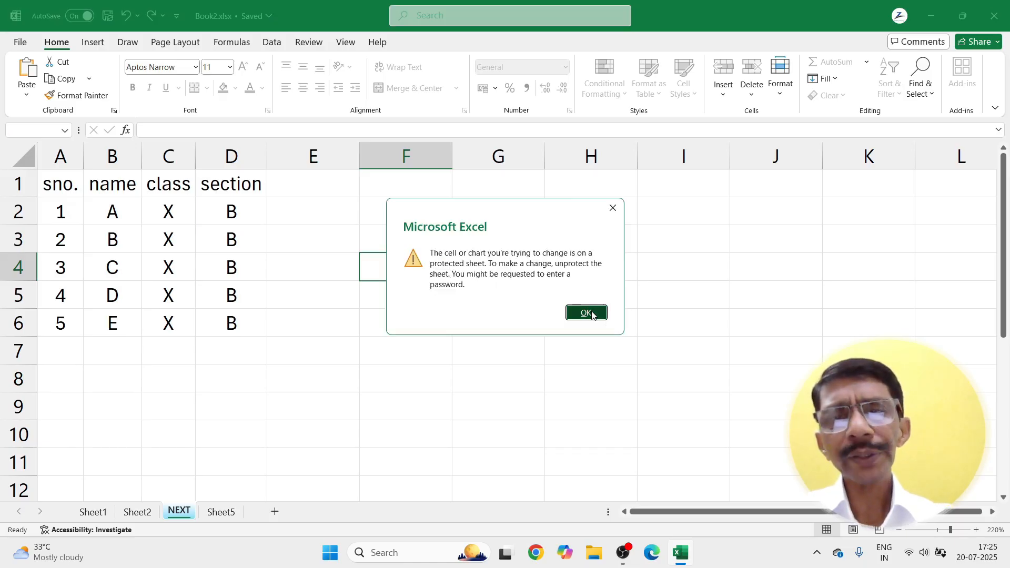
Step: Enter ASF in A7, AFD in B8 and B9, and DSF in A10
{"action": "left_click", "coordinate": [72, 356]}
{"action": "type", "text": "ASF"}
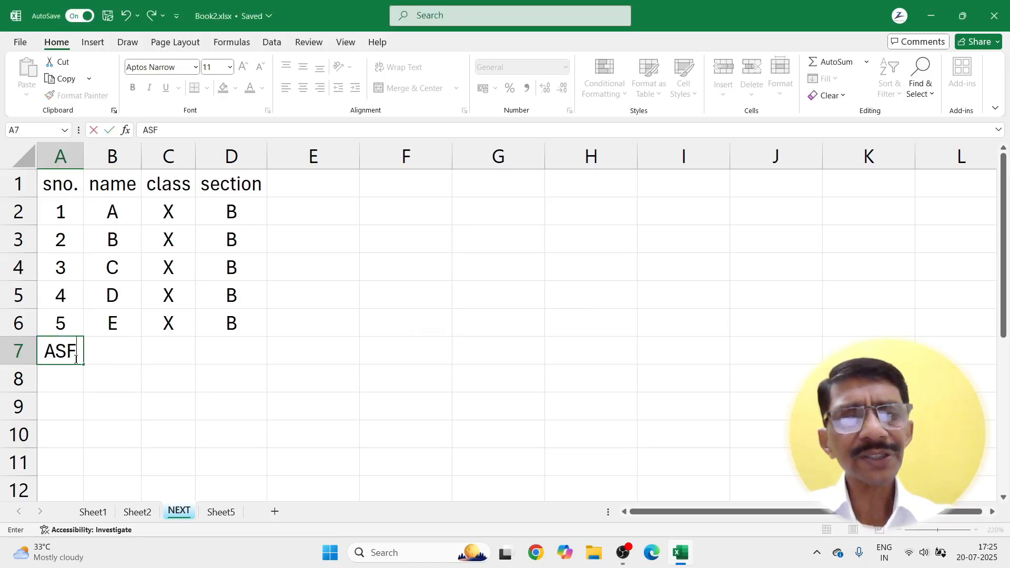
{"action": "left_click", "coordinate": [100, 376]}
{"action": "type", "text": "AFD"}
{"action": "left_click", "coordinate": [111, 409]}
{"action": "type", "text": "AFD"}
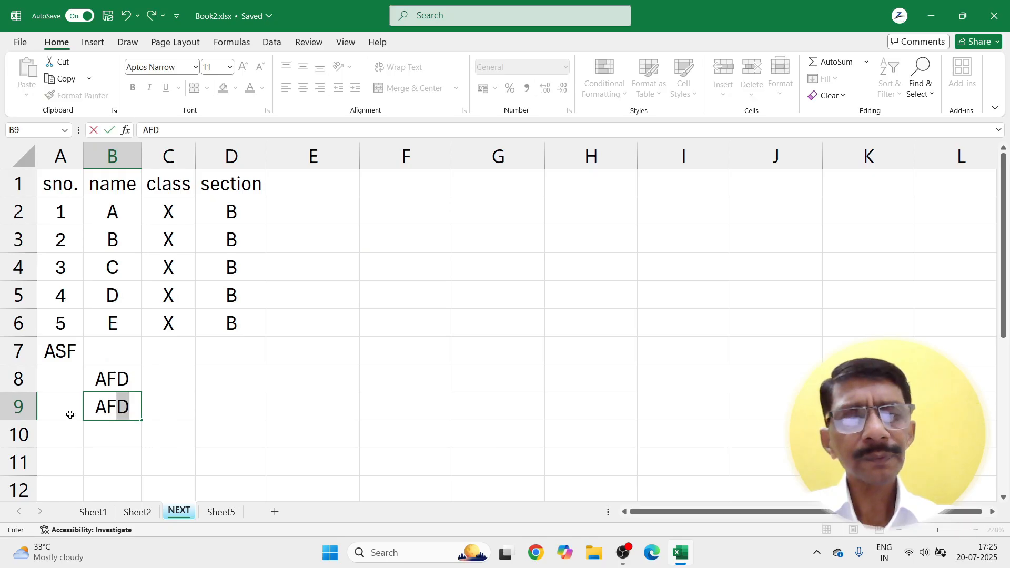
{"action": "left_click", "coordinate": [69, 426]}
{"action": "type", "text": "DSF"}
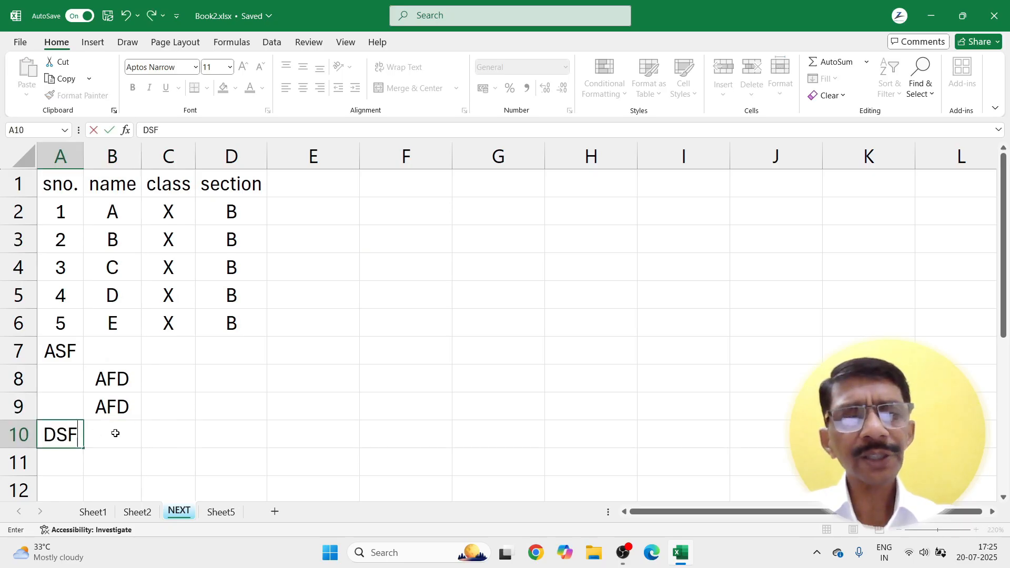
{"action": "left_click", "coordinate": [72, 462]}
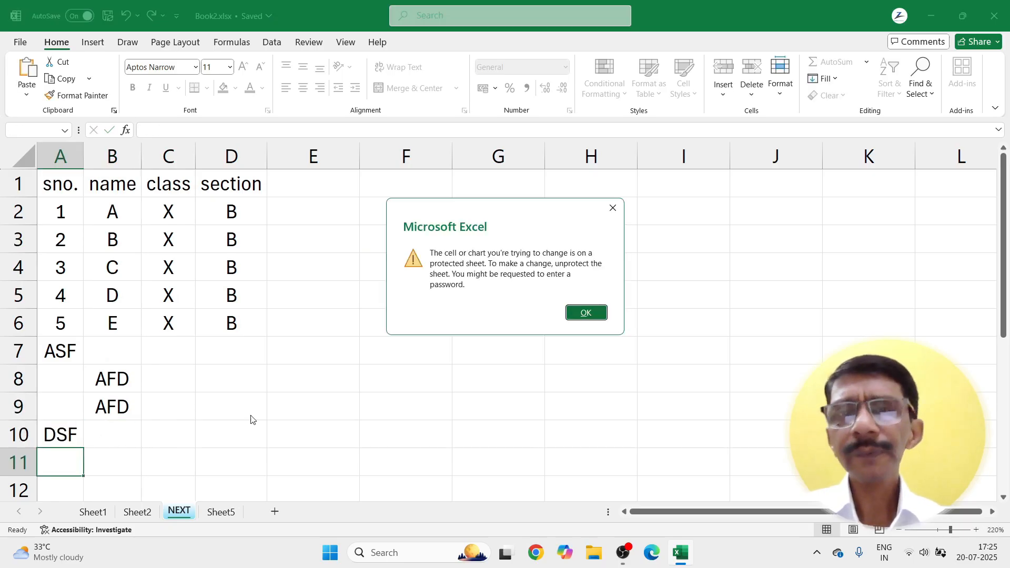
{"action": "left_click", "coordinate": [586, 313]}
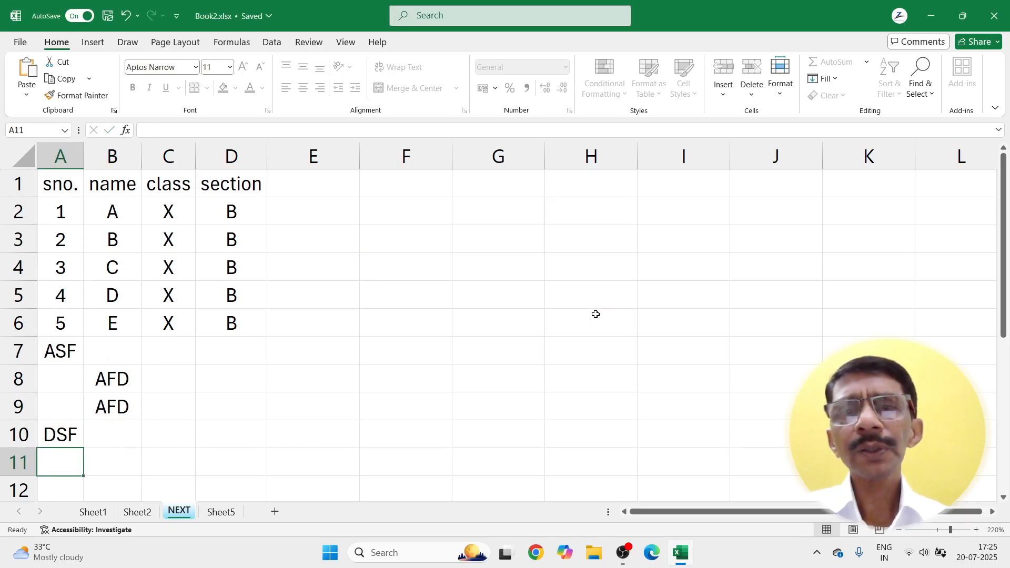
Step: Unprotect the NEXT sheet by entering its password
{"action": "left_click", "coordinate": [780, 104]}
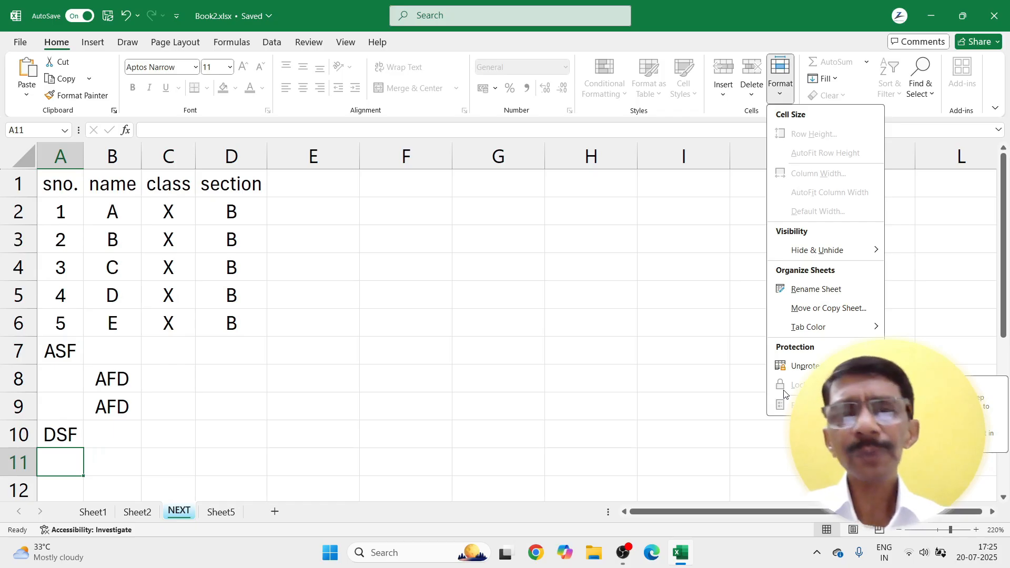
{"action": "left_click", "coordinate": [796, 367]}
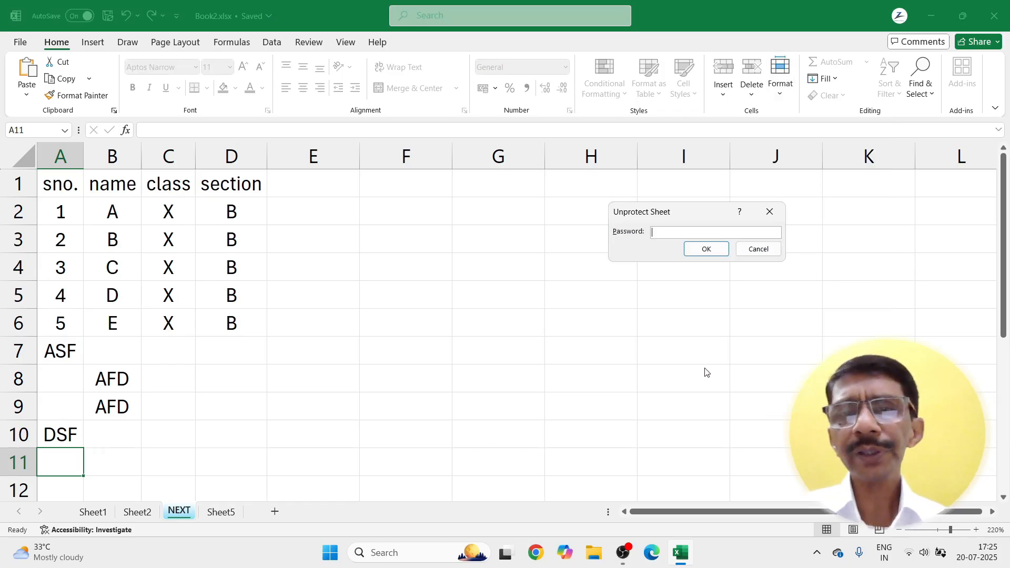
{"action": "key", "text": "Return"}
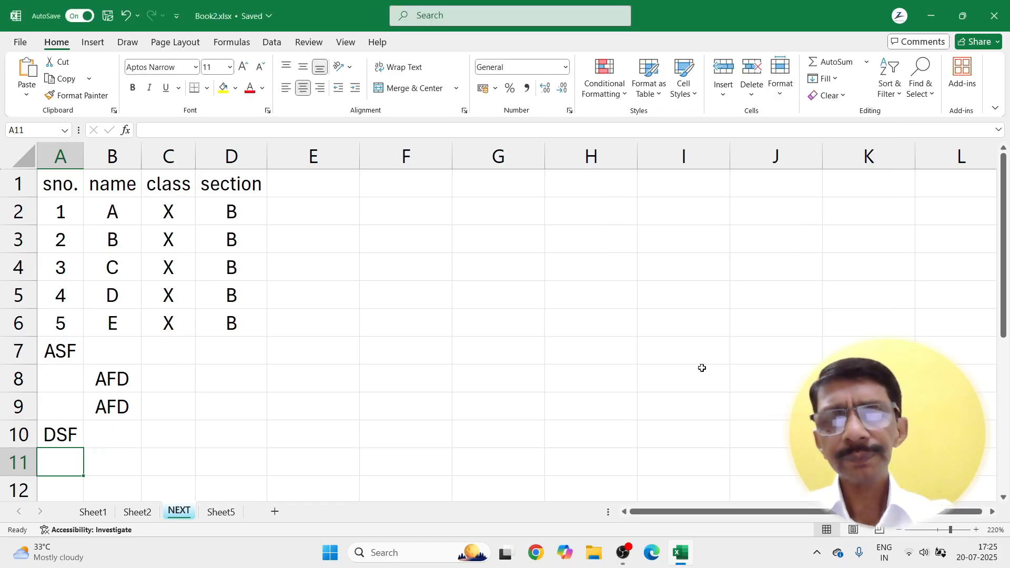
{"action": "left_click", "coordinate": [331, 220]}
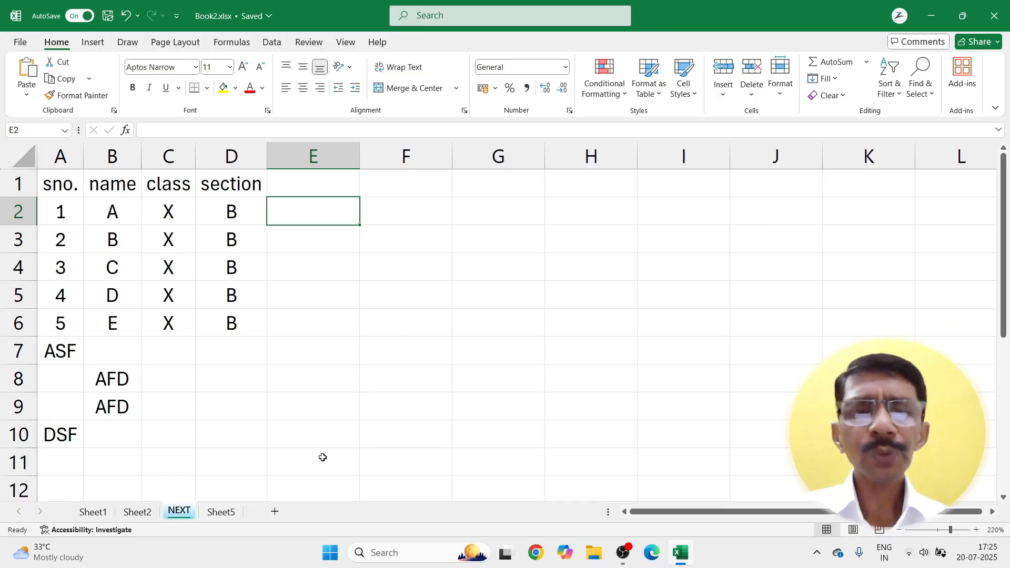
Step: Add a new blank Sheet6 to the workbook
{"action": "left_click", "coordinate": [275, 512]}
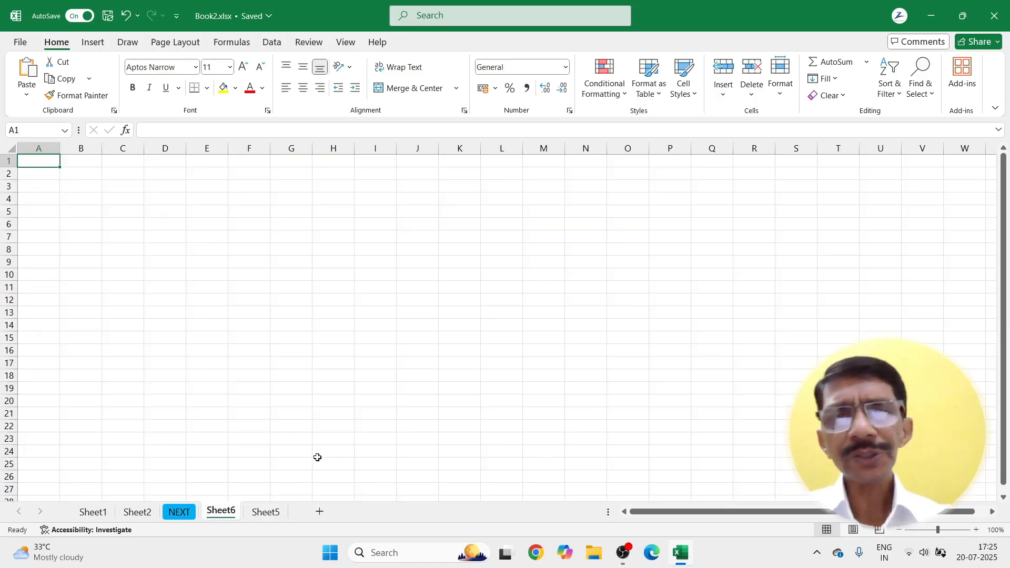
{"action": "scroll", "coordinate": [367, 367], "scroll_direction": "up", "scroll_amount": 1}
{"action": "scroll", "coordinate": [366, 366], "scroll_direction": "up", "scroll_amount": 3}
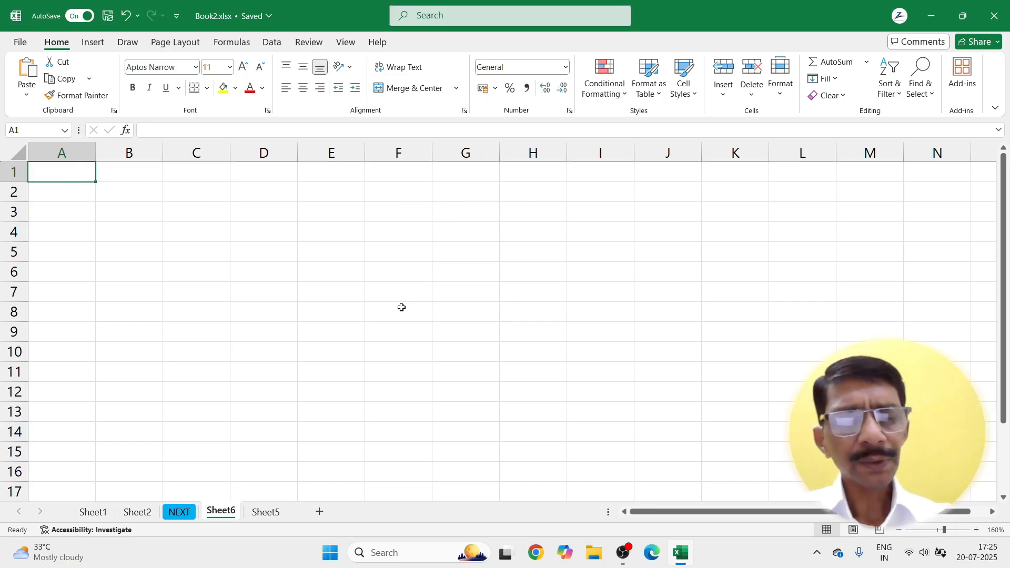
Step: Clear the Locked option for all Sheet6 cells, then begin protecting the sheet
{"action": "key", "text": "ctrl+a"}
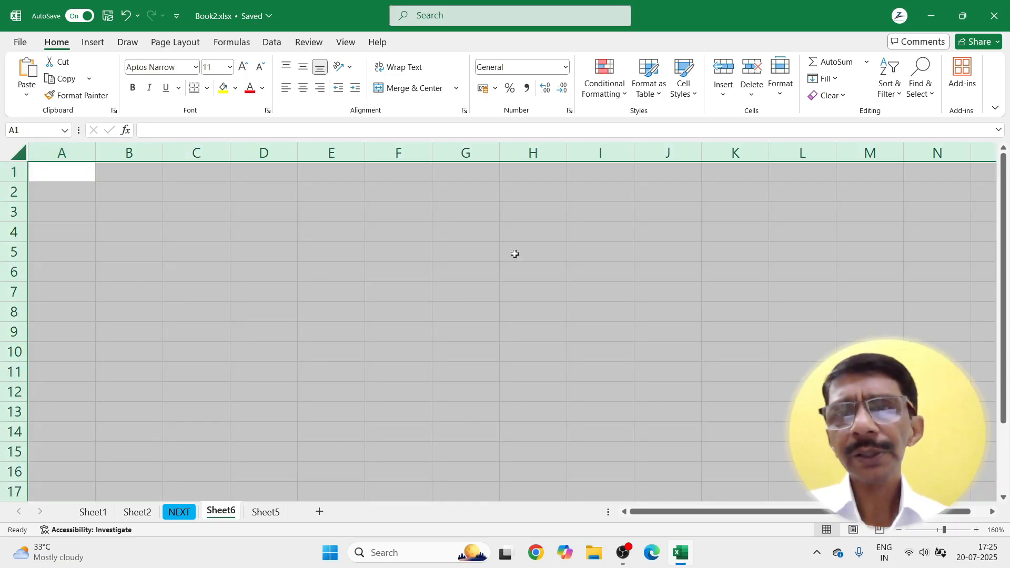
{"action": "left_click", "coordinate": [781, 98]}
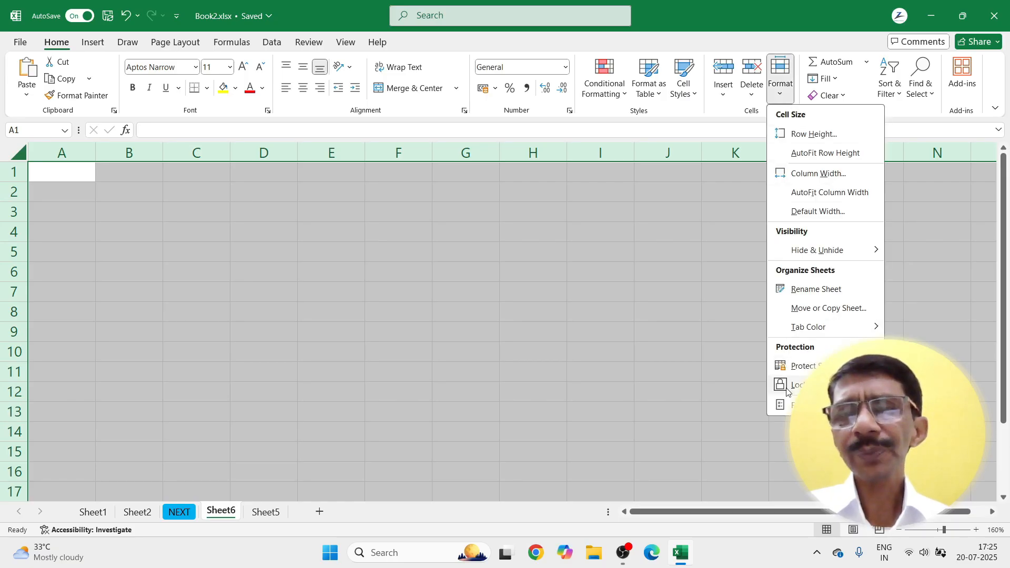
{"action": "left_click", "coordinate": [785, 406]}
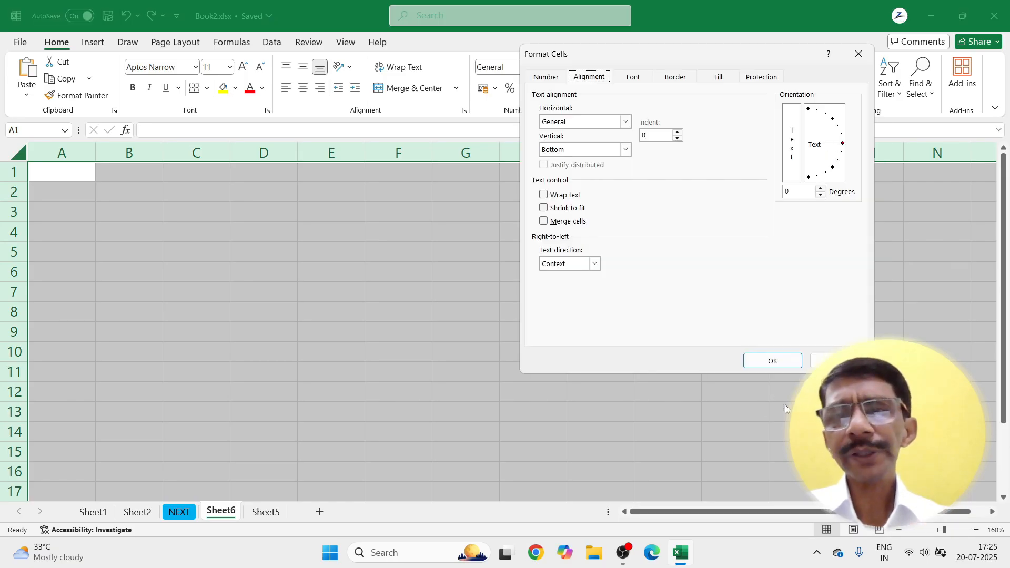
{"action": "left_click", "coordinate": [761, 77]}
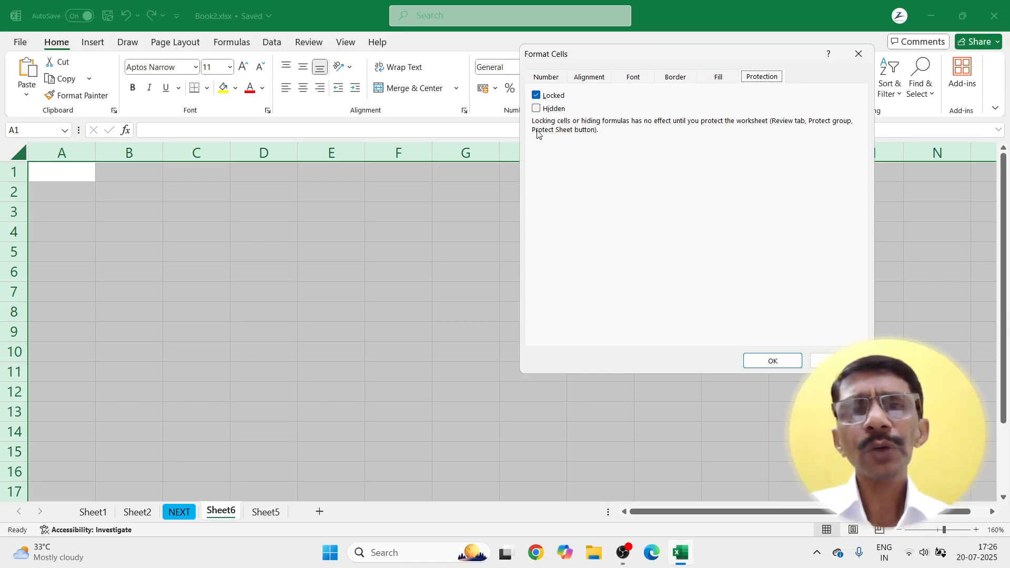
{"action": "left_click", "coordinate": [536, 95]}
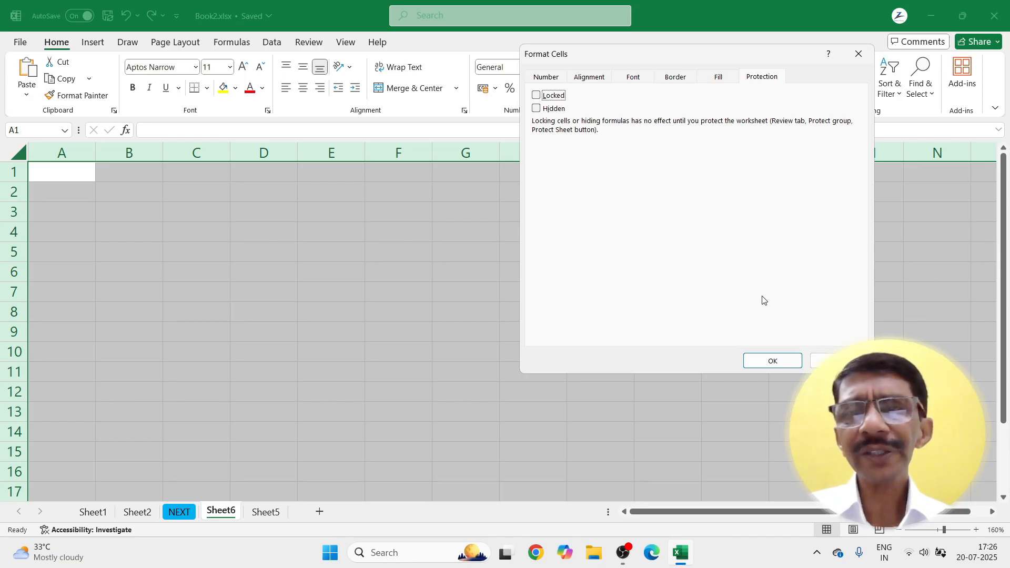
{"action": "left_click", "coordinate": [775, 362]}
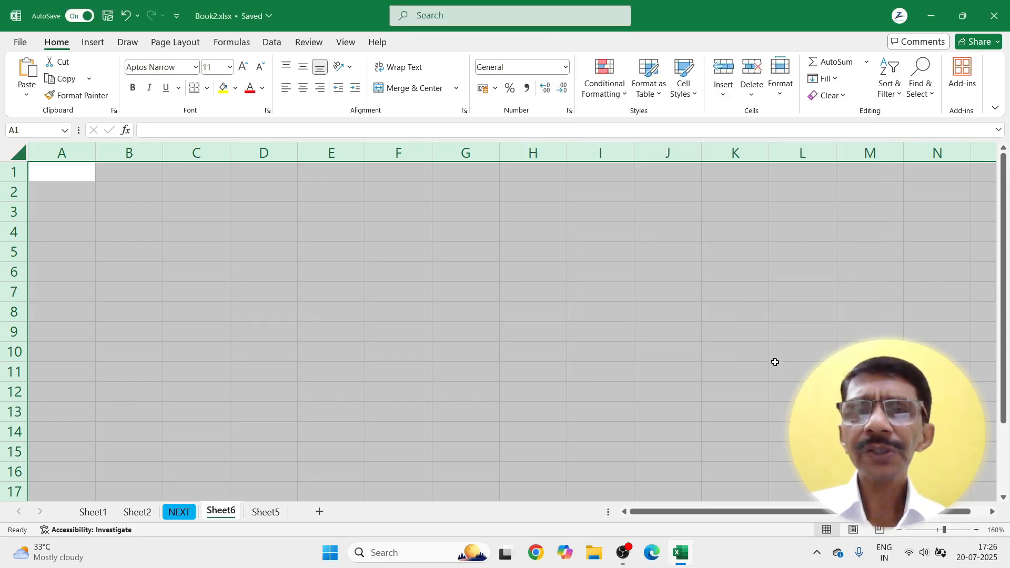
{"action": "left_click", "coordinate": [419, 279]}
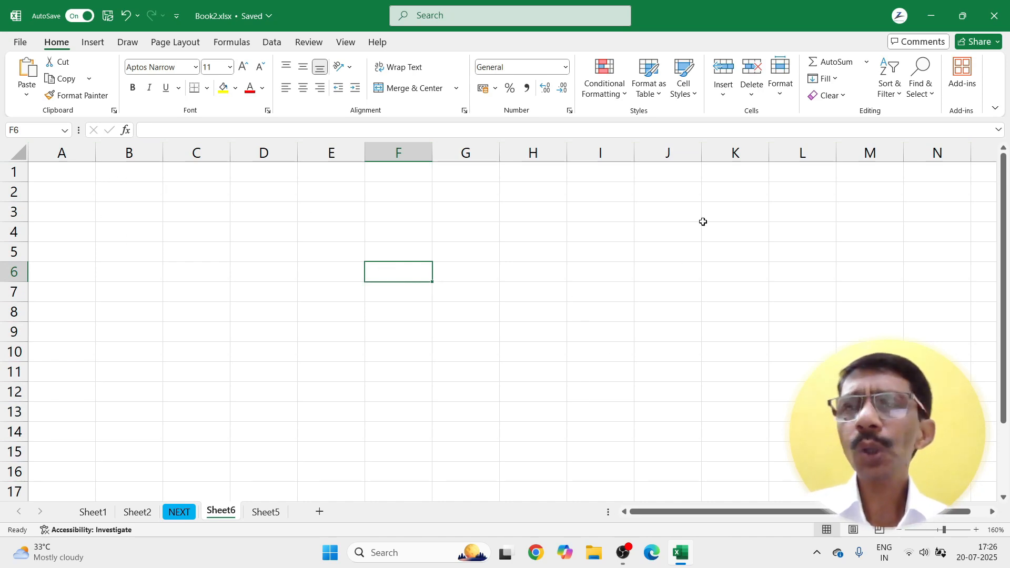
{"action": "left_click", "coordinate": [779, 84]}
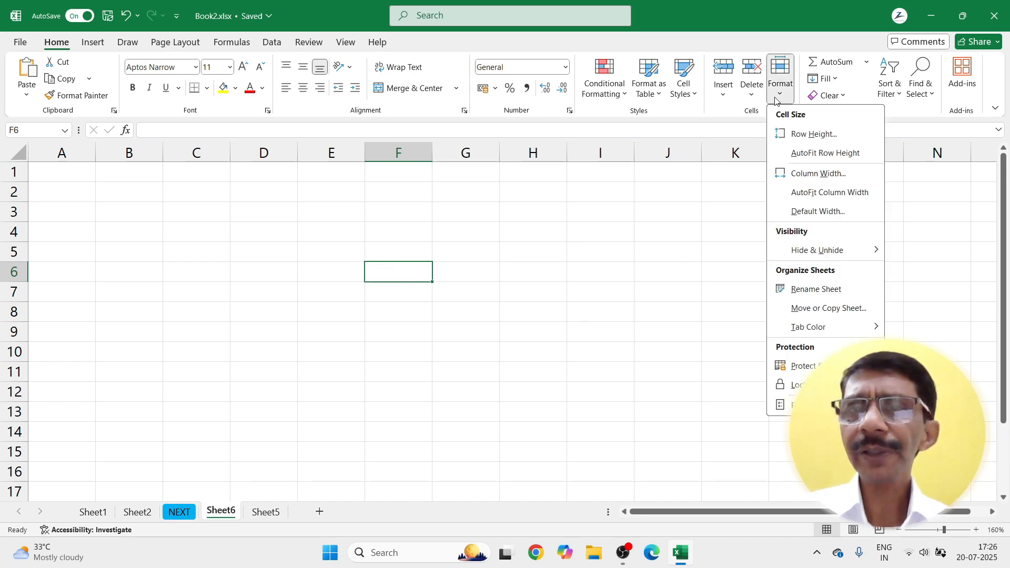
{"action": "left_click", "coordinate": [789, 366]}
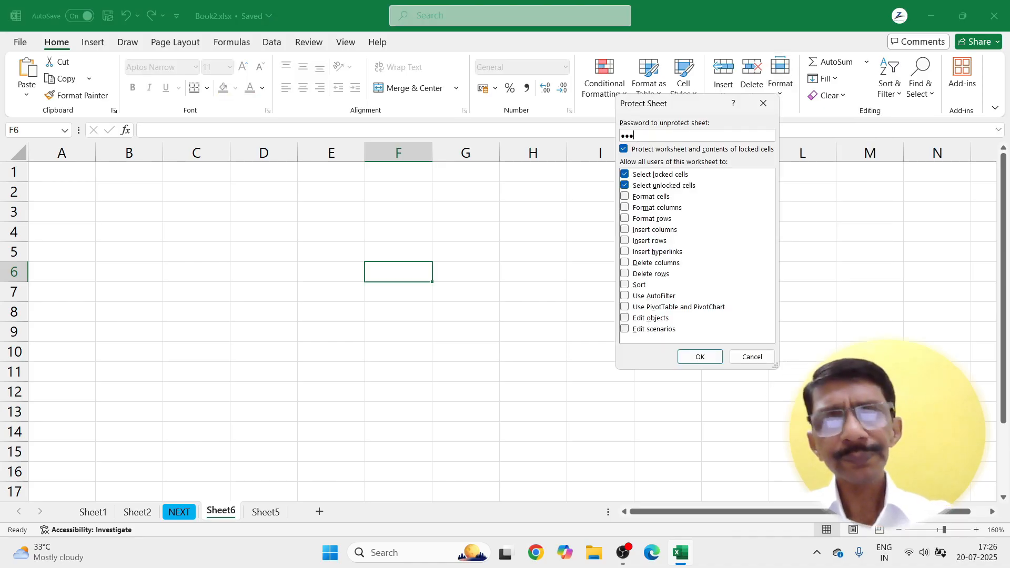
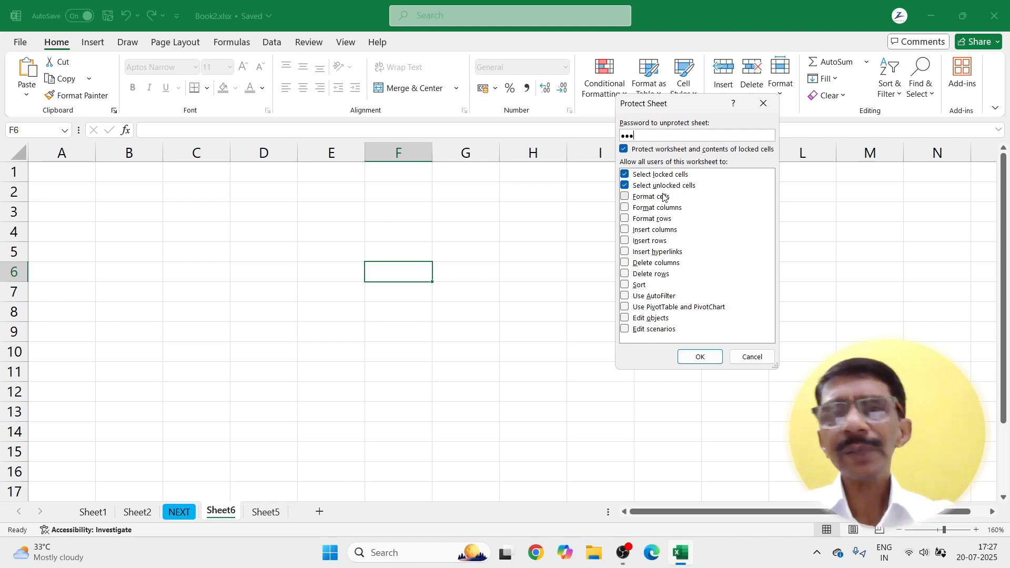
Step: Apply password protection to Sheet6, confirming the password when prompted again
{"action": "left_click", "coordinate": [700, 357]}
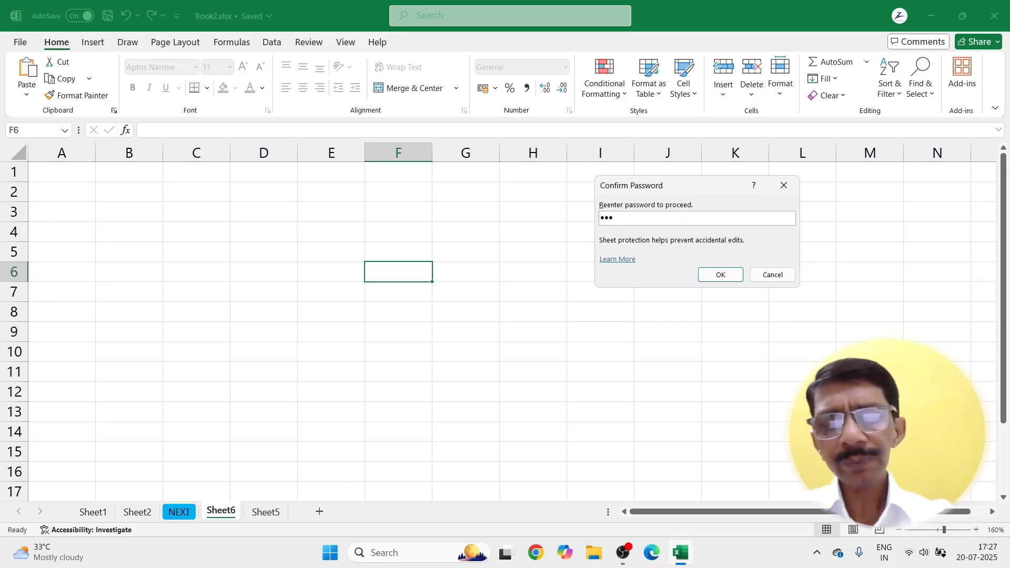
{"action": "key", "text": "Return"}
Step: Enter SFDSFAD in G5, ASFDASDF in F8, DSF in F11 and DFADSF in C9
{"action": "left_click", "coordinate": [469, 245]}
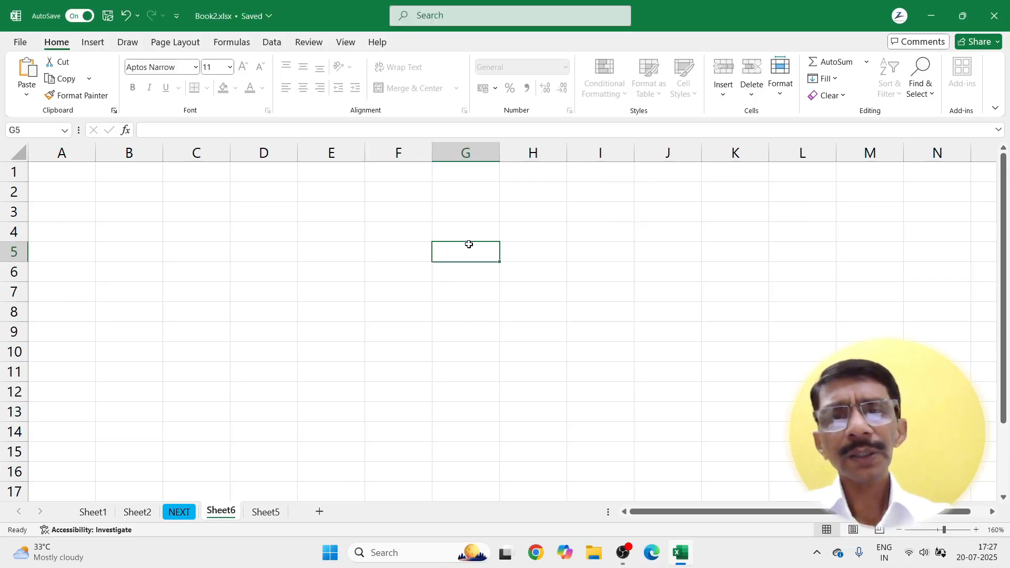
{"action": "type", "text": "SFDSFAD"}
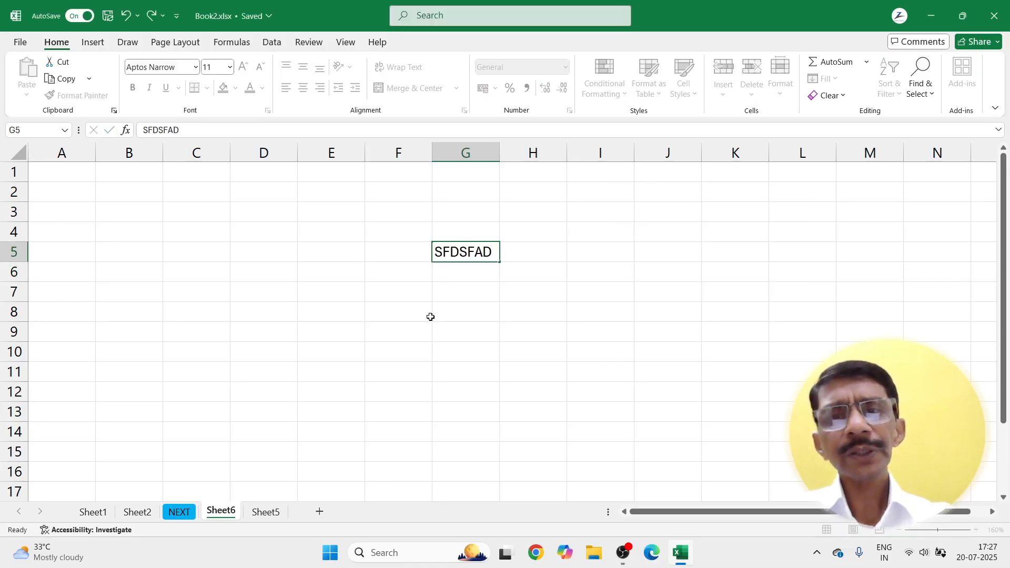
{"action": "left_click", "coordinate": [428, 316]}
{"action": "type", "text": "ASFDASDF"}
{"action": "left_click", "coordinate": [371, 368]}
{"action": "type", "text": "DSF"}
{"action": "left_click", "coordinate": [282, 384]}
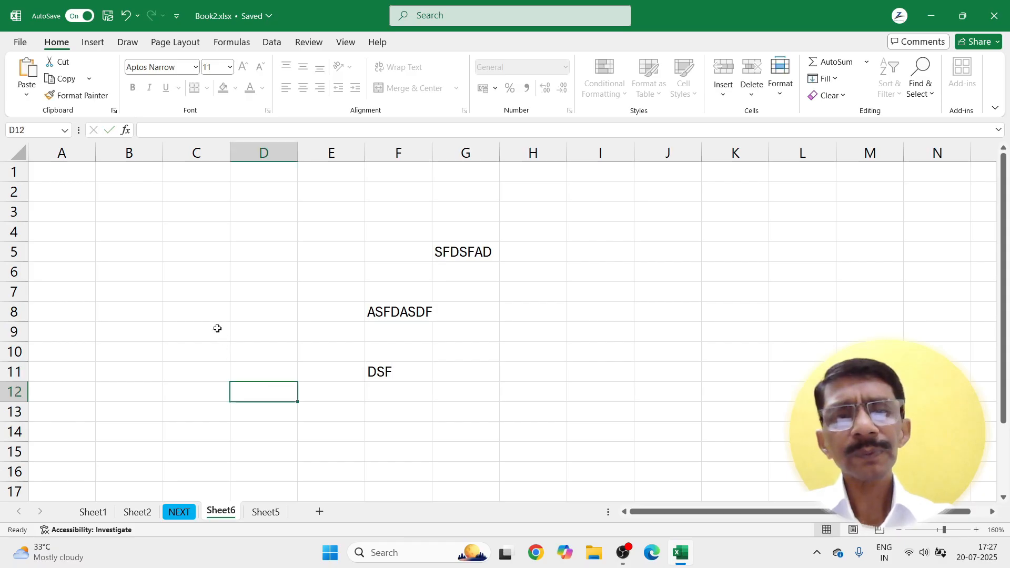
{"action": "left_click", "coordinate": [216, 327]}
{"action": "type", "text": "DFADSF"}
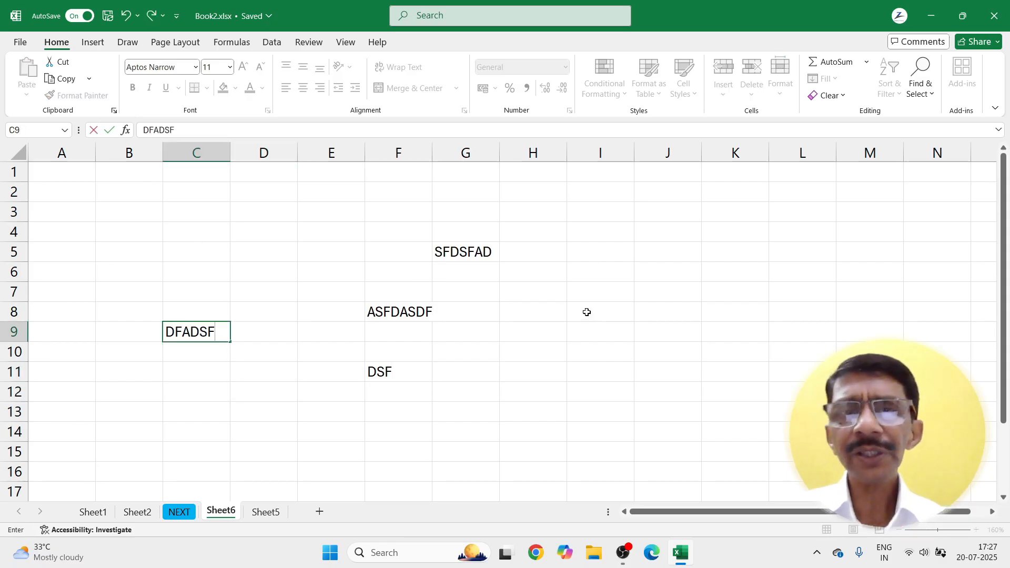
{"action": "left_click", "coordinate": [636, 319]}
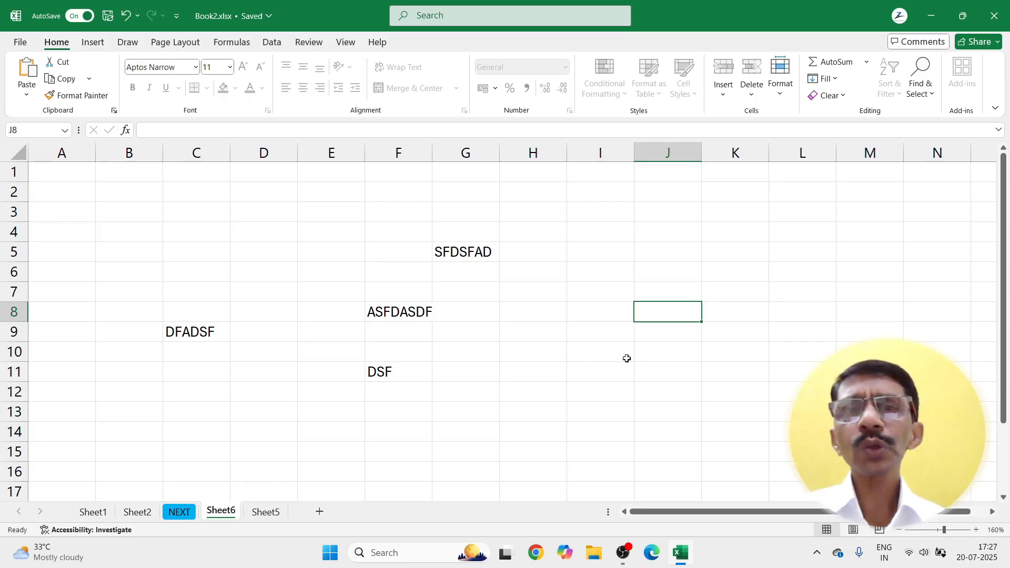
Step: Select cells F4, E4 and G5 on the protected sheet
{"action": "left_click", "coordinate": [408, 237]}
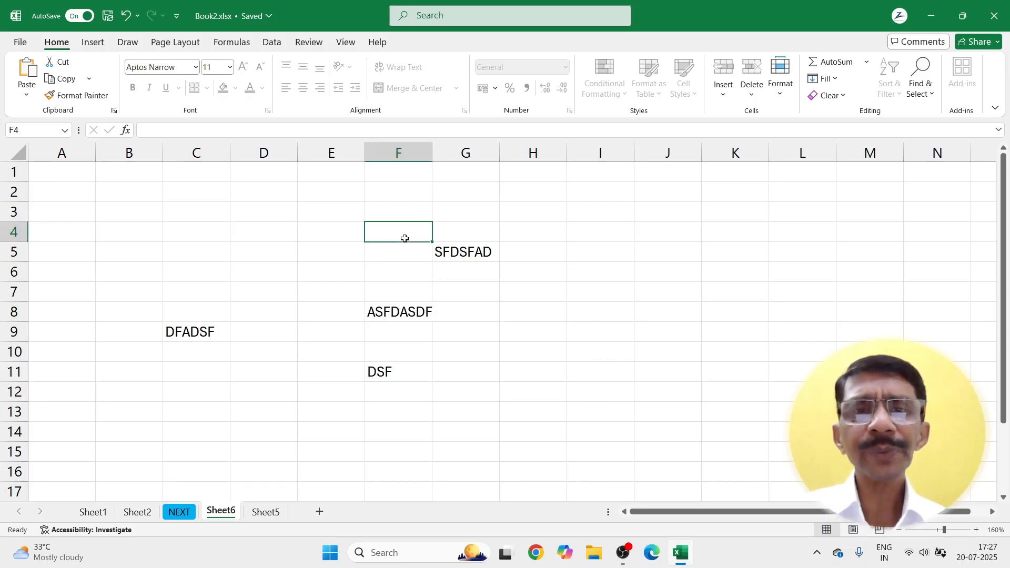
{"action": "left_click", "coordinate": [343, 236]}
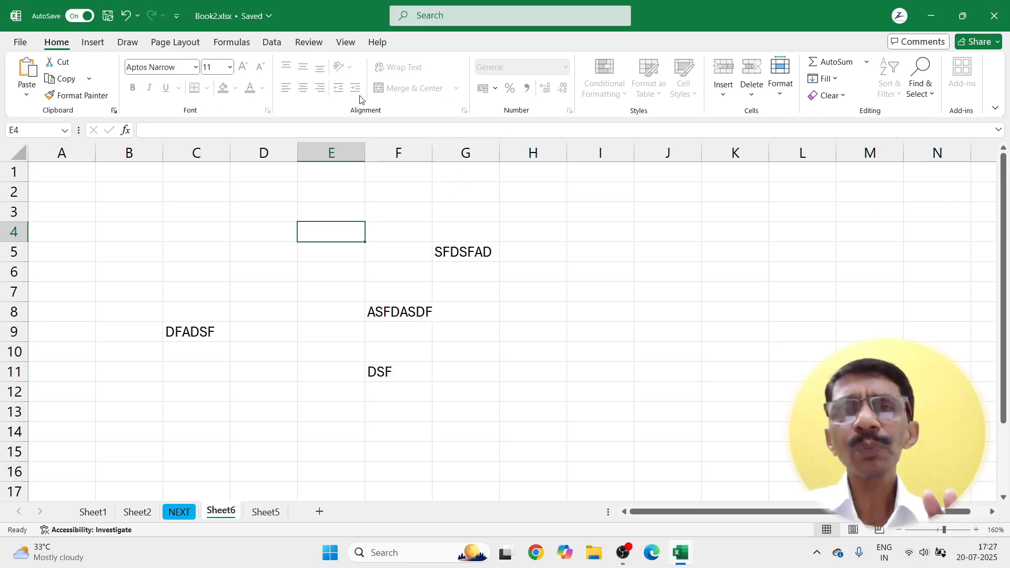
{"action": "left_click", "coordinate": [458, 251]}
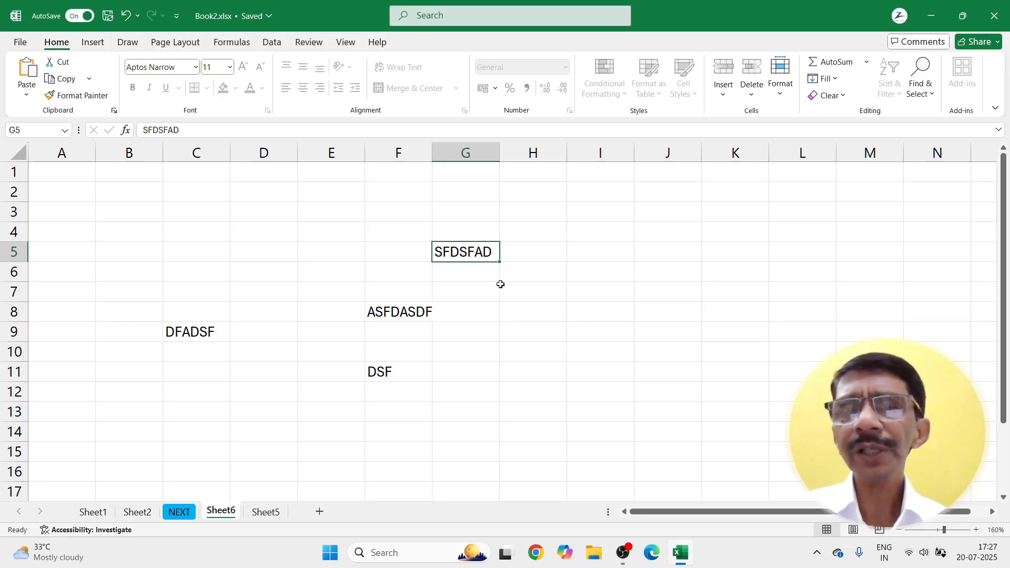
Step: Unprotect Sheet6 by entering its password
{"action": "left_click", "coordinate": [777, 99]}
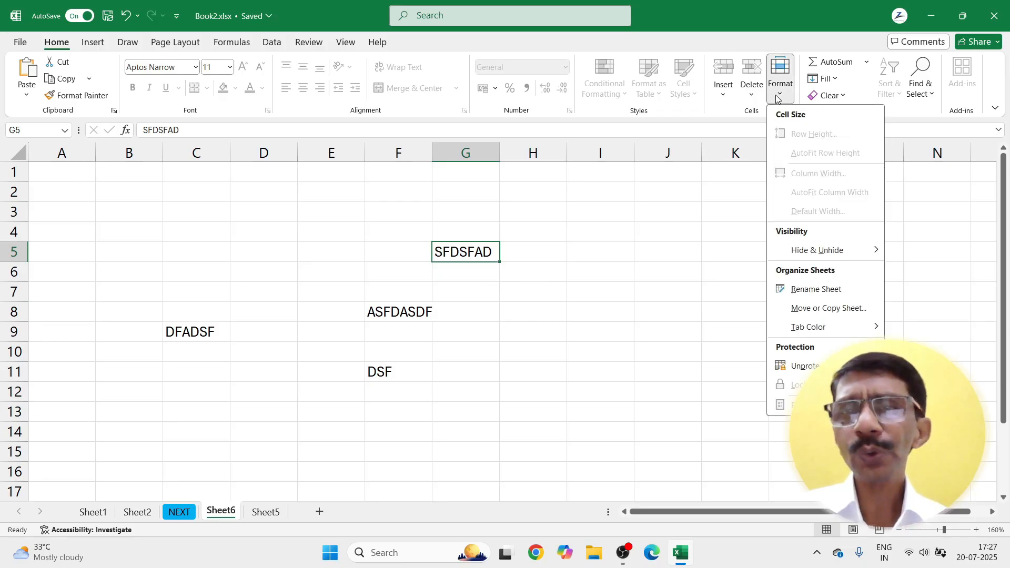
{"action": "left_click", "coordinate": [798, 366]}
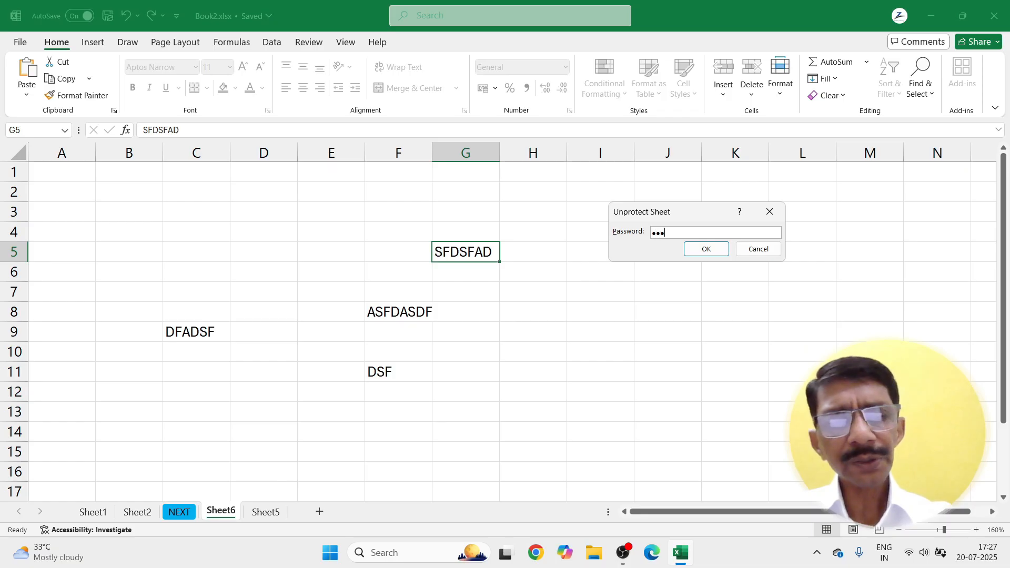
{"action": "left_click", "coordinate": [706, 249]}
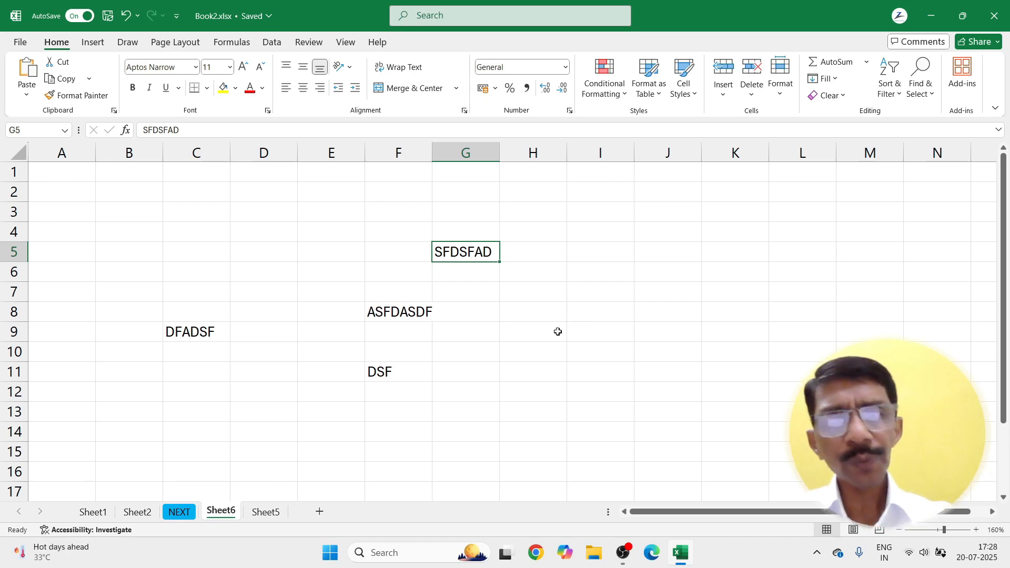
Step: Select all cells and turn on the Locked option in Format Cells > Protection
{"action": "key", "text": "ctrl+a"}
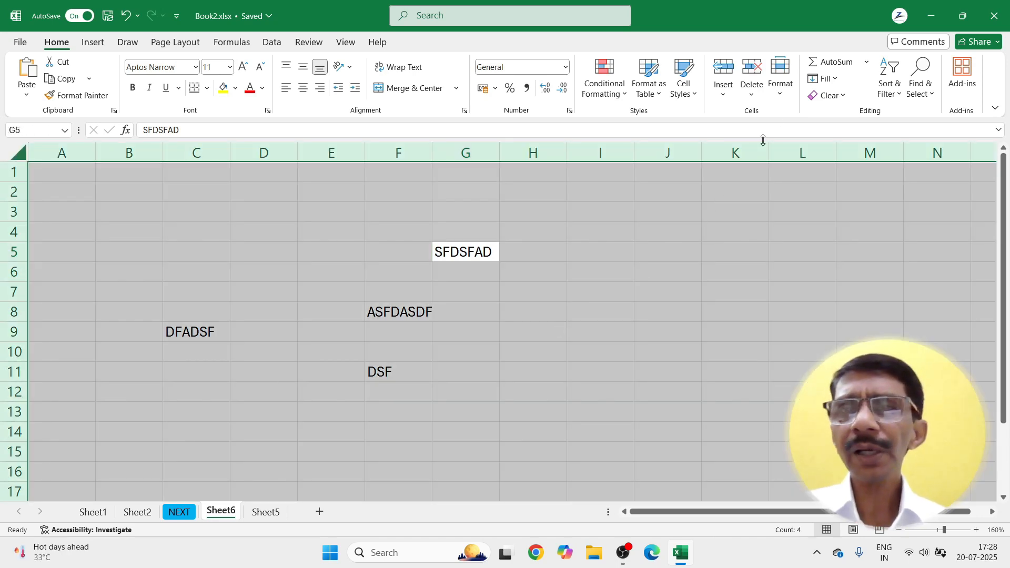
{"action": "right_click", "coordinate": [651, 207]}
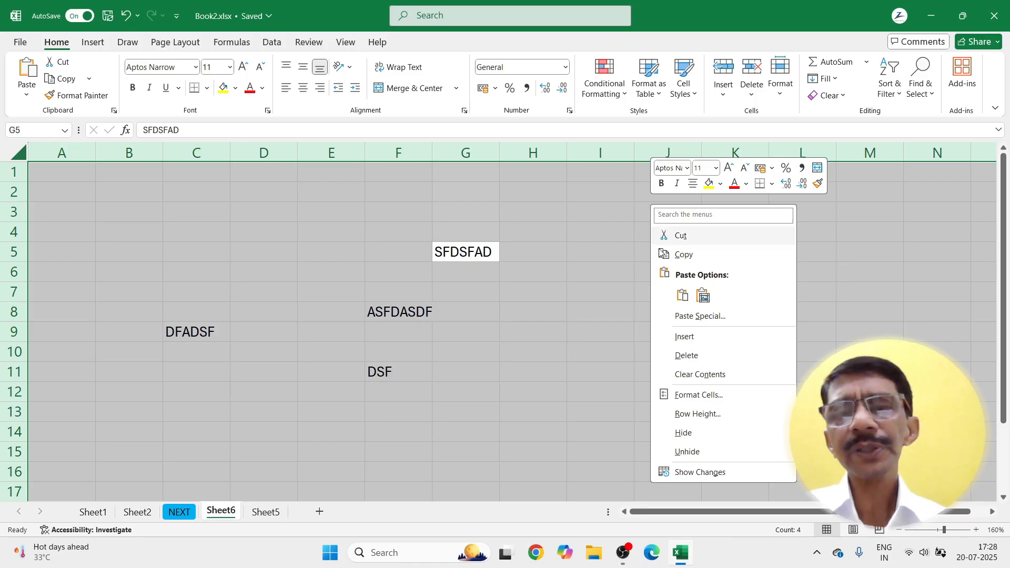
{"action": "left_click", "coordinate": [683, 396]}
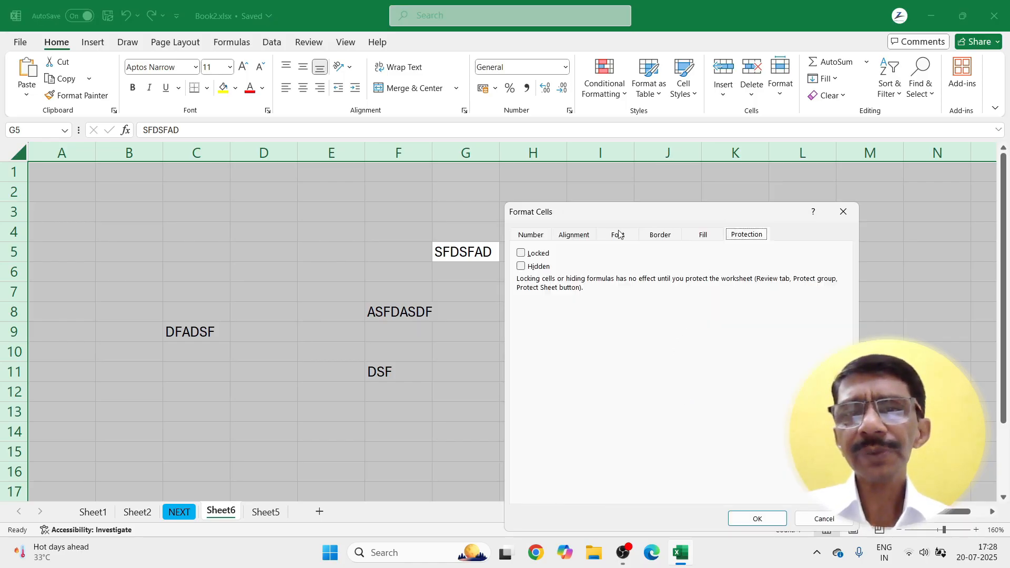
{"action": "left_click", "coordinate": [522, 254]}
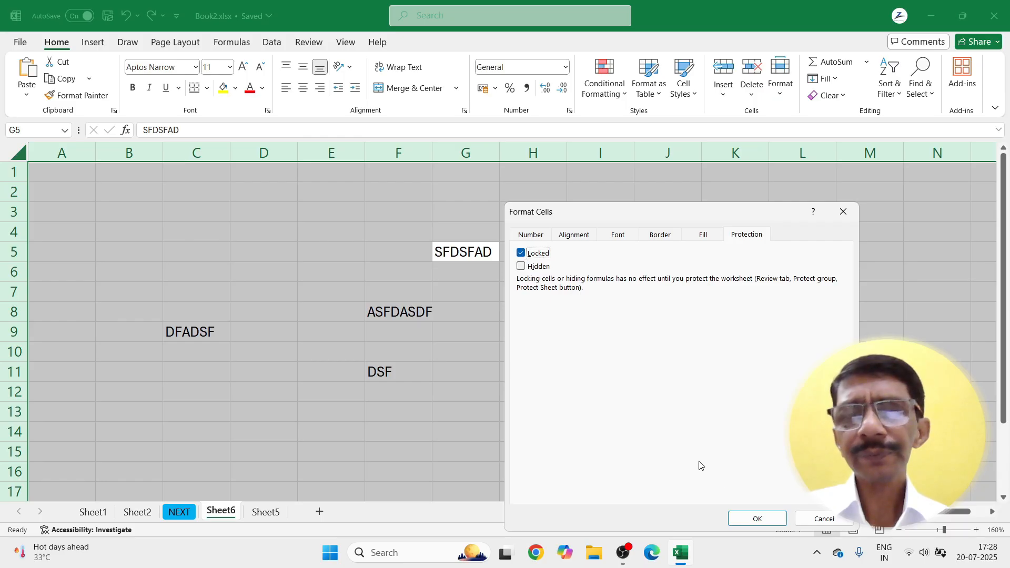
{"action": "left_click", "coordinate": [758, 519]}
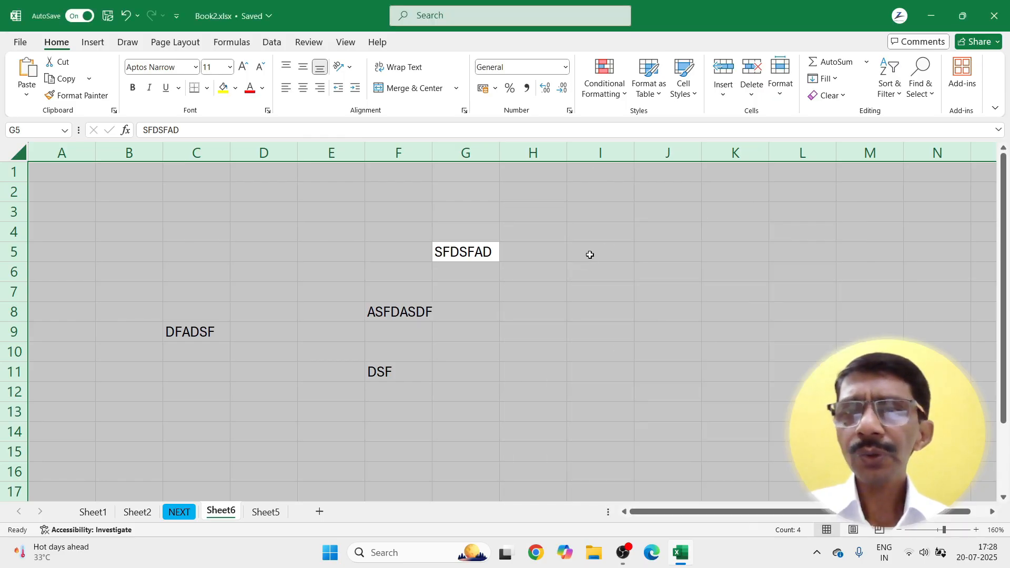
{"action": "left_click", "coordinate": [577, 264]}
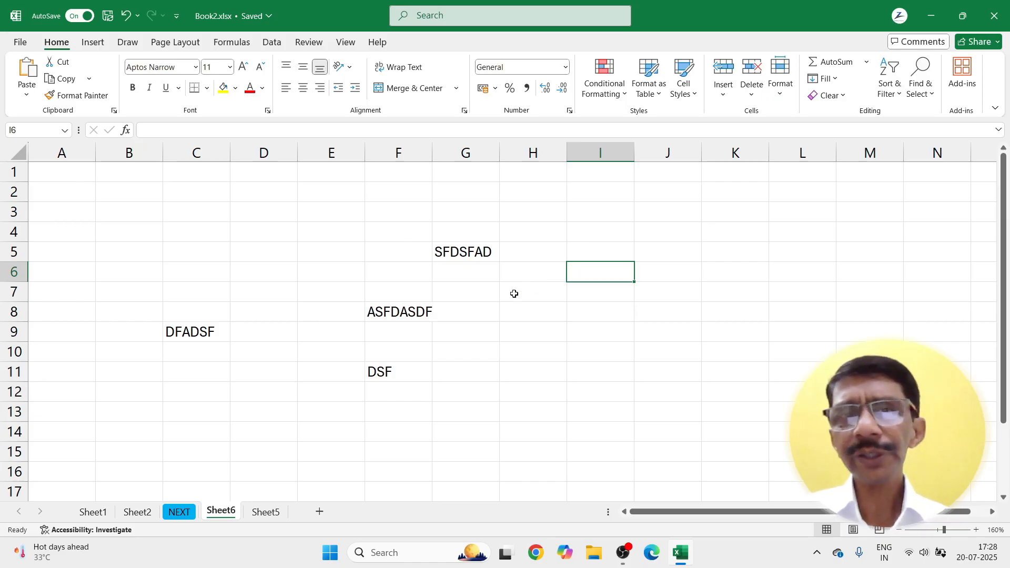
Step: Check the print preview, then delete the sample text in B5:G12
{"action": "left_click", "coordinate": [169, 259]}
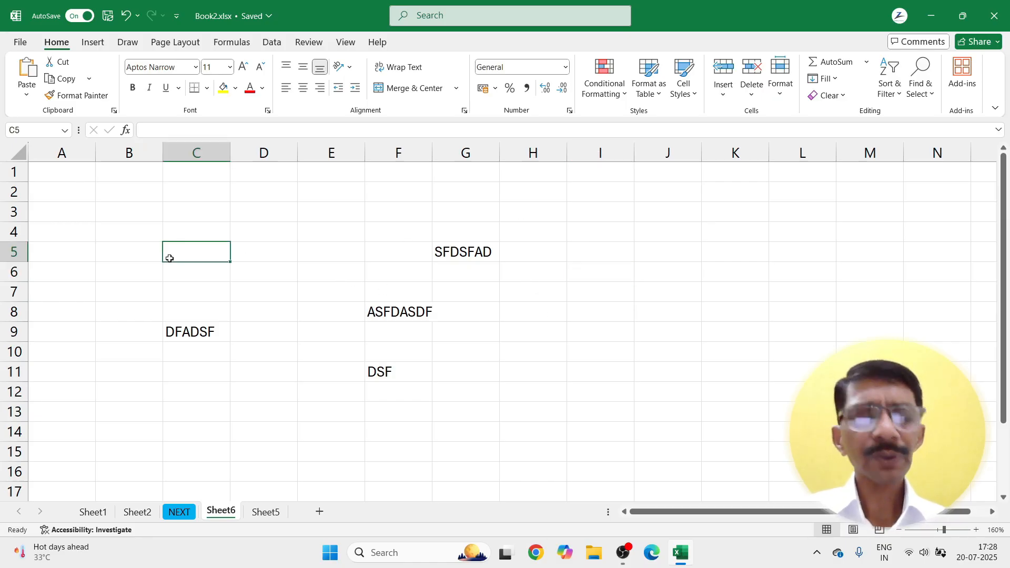
{"action": "key", "text": "ctrl+p"}
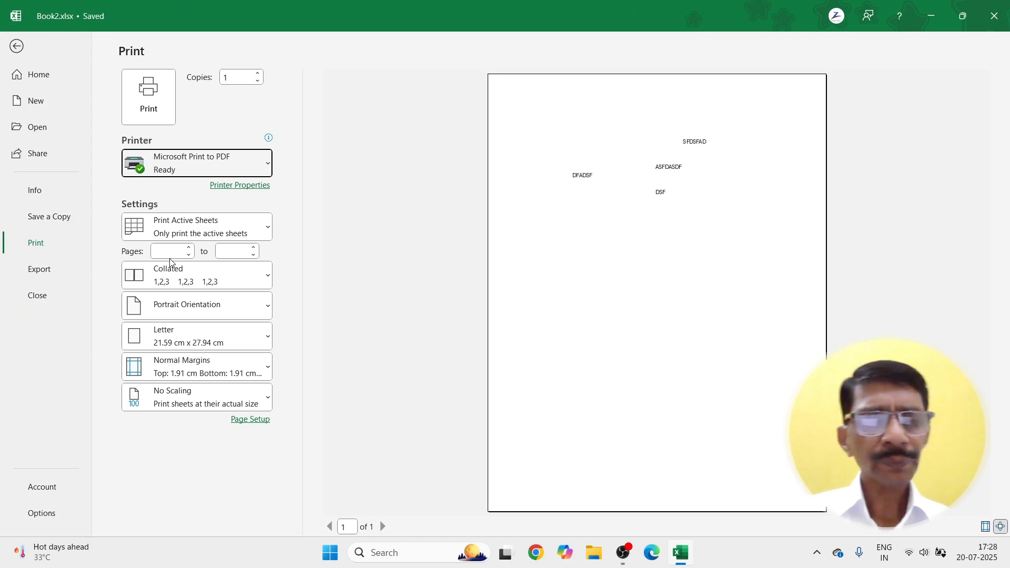
{"action": "key", "text": "Escape"}
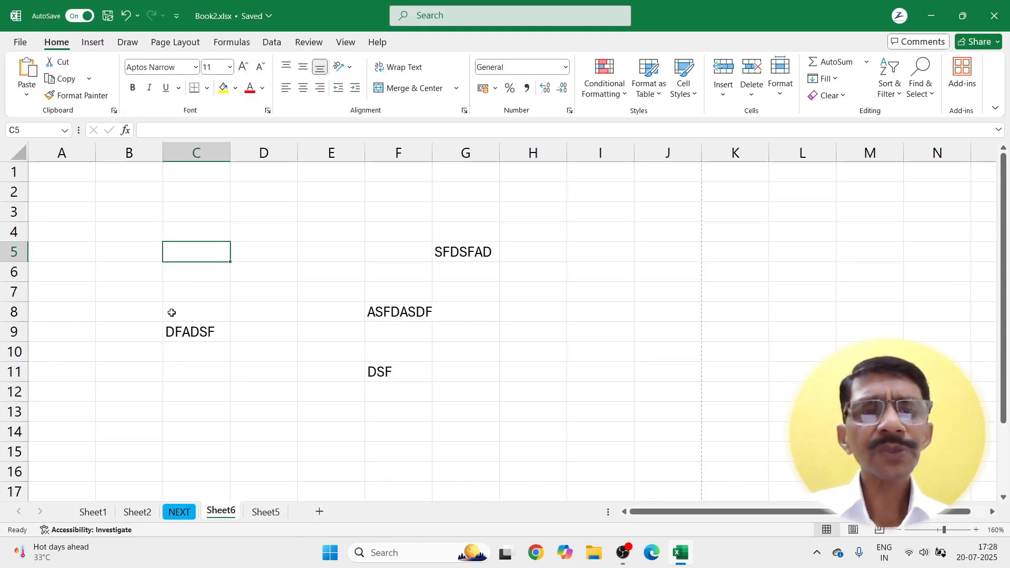
{"action": "left_click_drag", "start_coordinate": [139, 259], "coordinate": [485, 382]}
{"action": "key", "text": "Delete"}
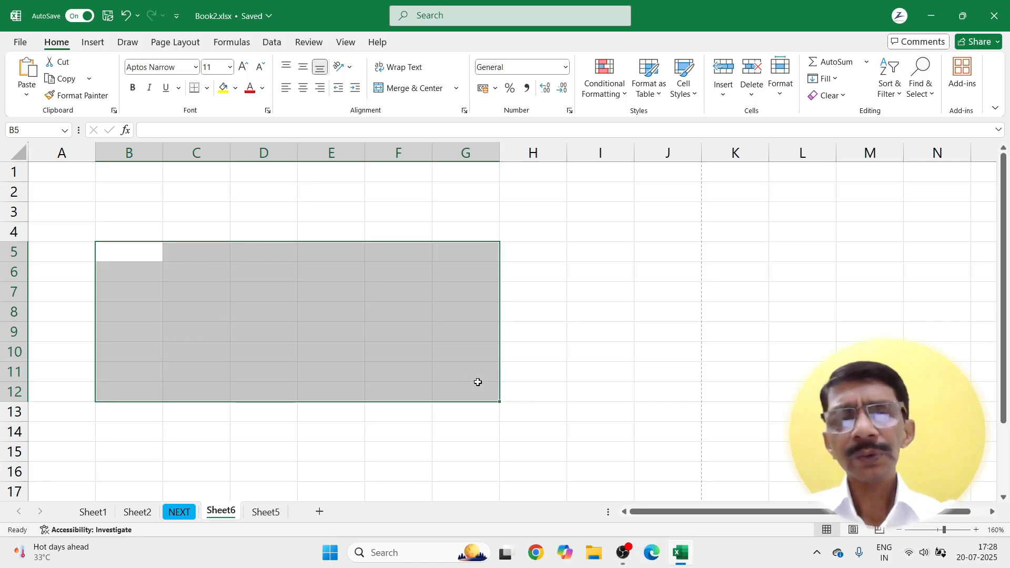
Step: Enter SNO in A1 and fill it across and down to A1:M11
{"action": "left_click", "coordinate": [41, 183]}
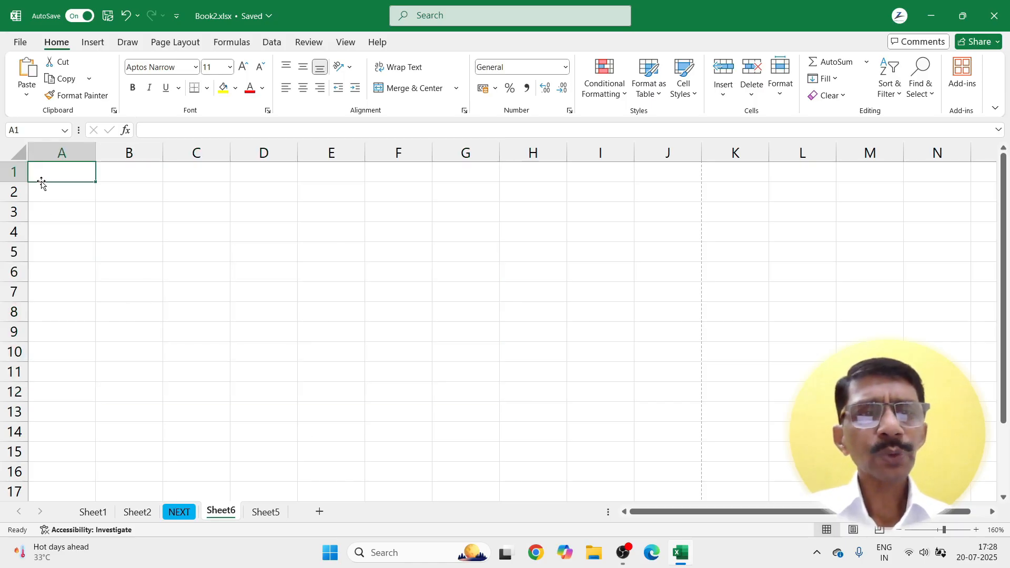
{"action": "type", "text": "SNO."}
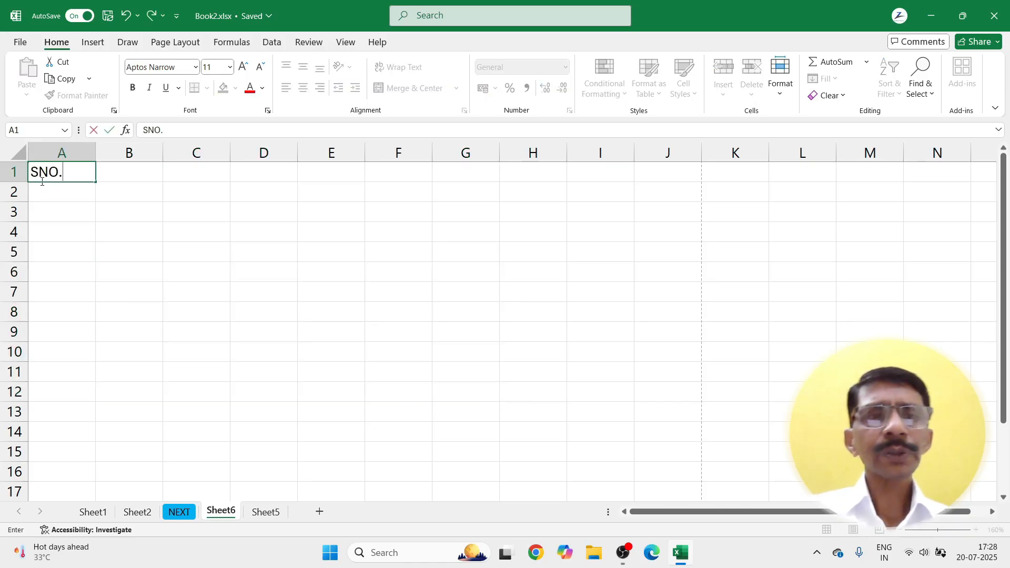
{"action": "left_click", "coordinate": [45, 216]}
{"action": "left_click_drag", "start_coordinate": [46, 176], "coordinate": [876, 185]}
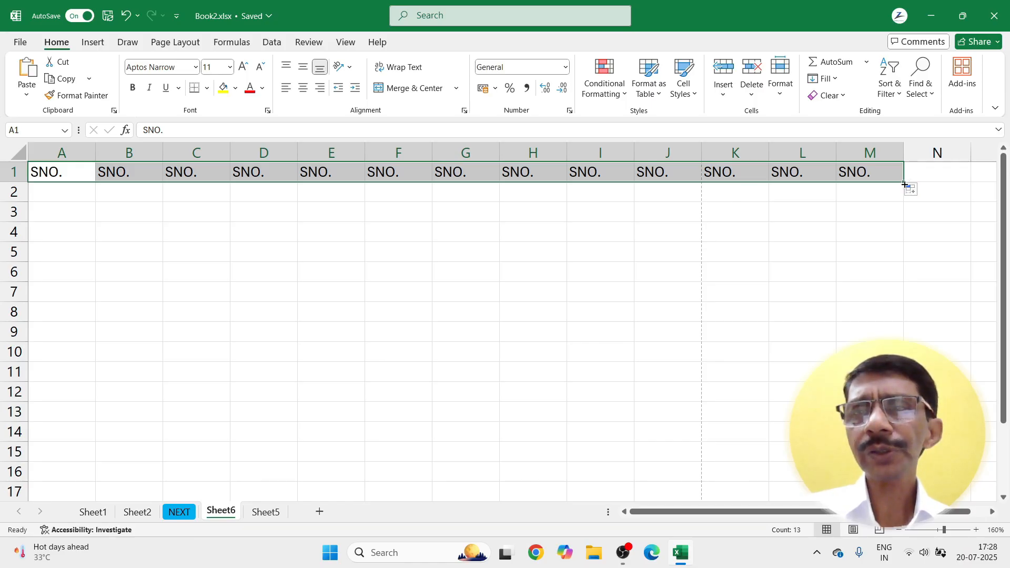
{"action": "left_click_drag", "start_coordinate": [905, 184], "coordinate": [905, 377]}
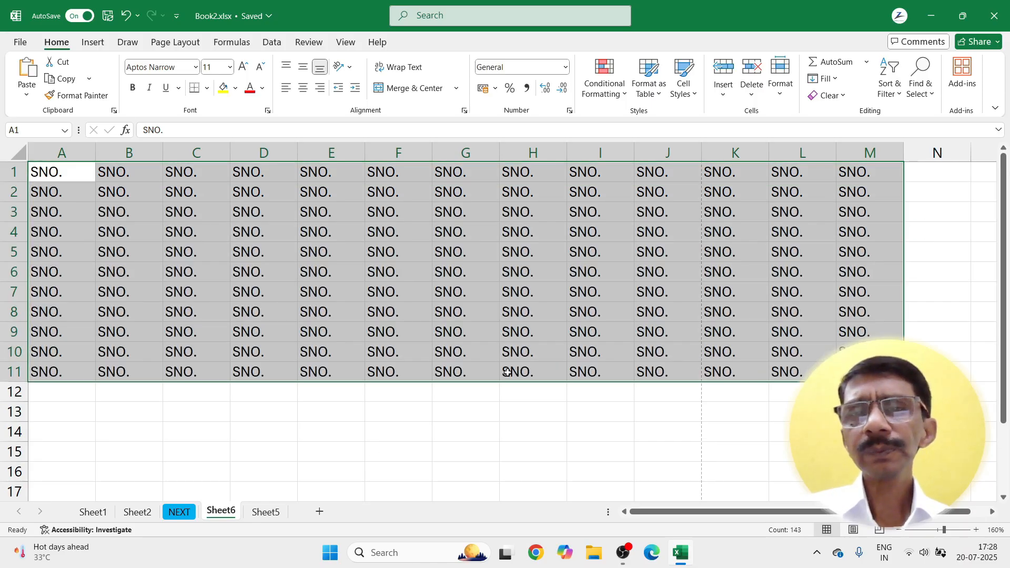
{"action": "left_click", "coordinate": [575, 408]}
Step: Colour the text in K1:M11 red and in J1:J11 light blue
{"action": "left_click_drag", "start_coordinate": [719, 172], "coordinate": [868, 372]}
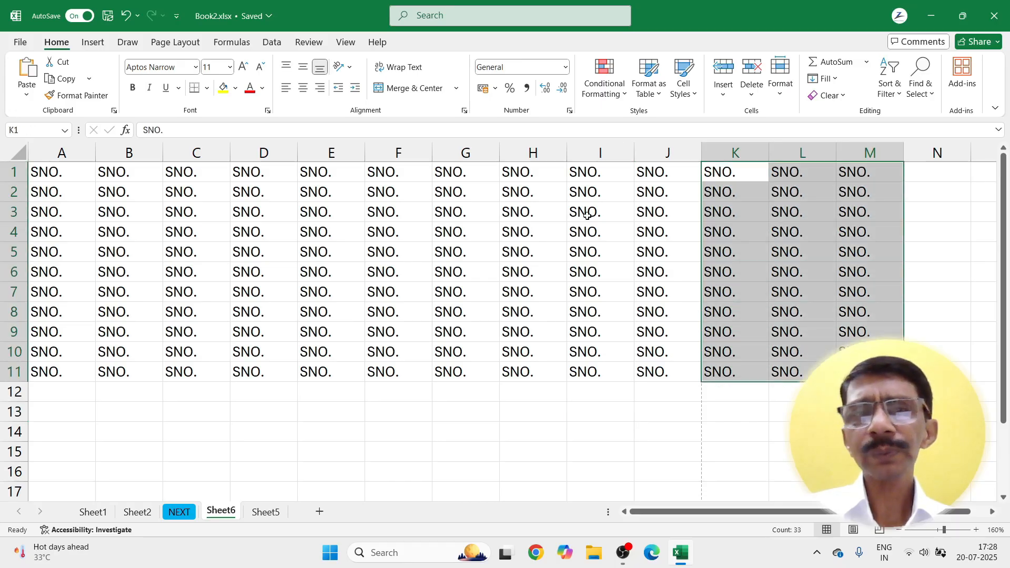
{"action": "left_click", "coordinate": [250, 88]}
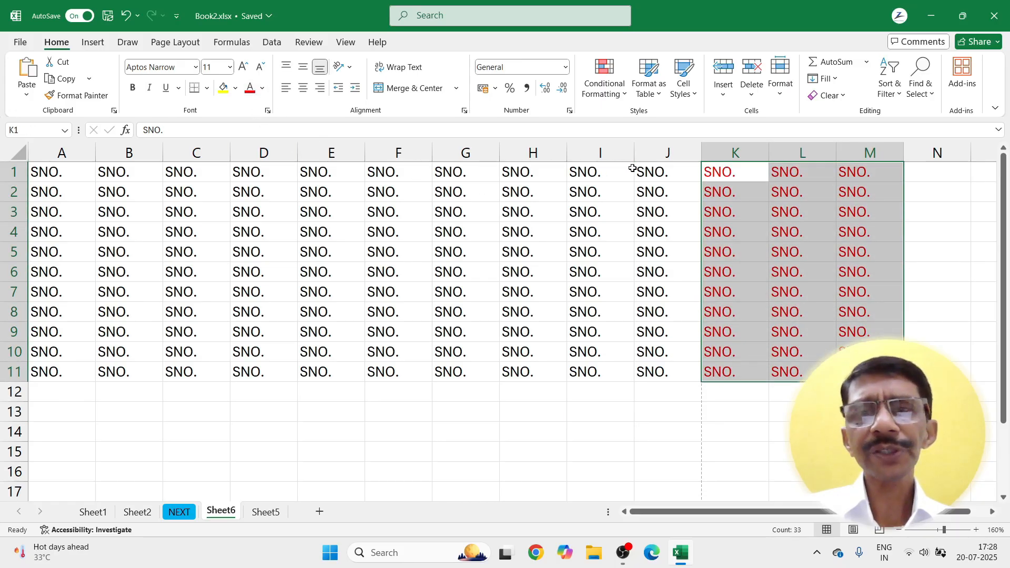
{"action": "left_click_drag", "start_coordinate": [646, 167], "coordinate": [664, 372]}
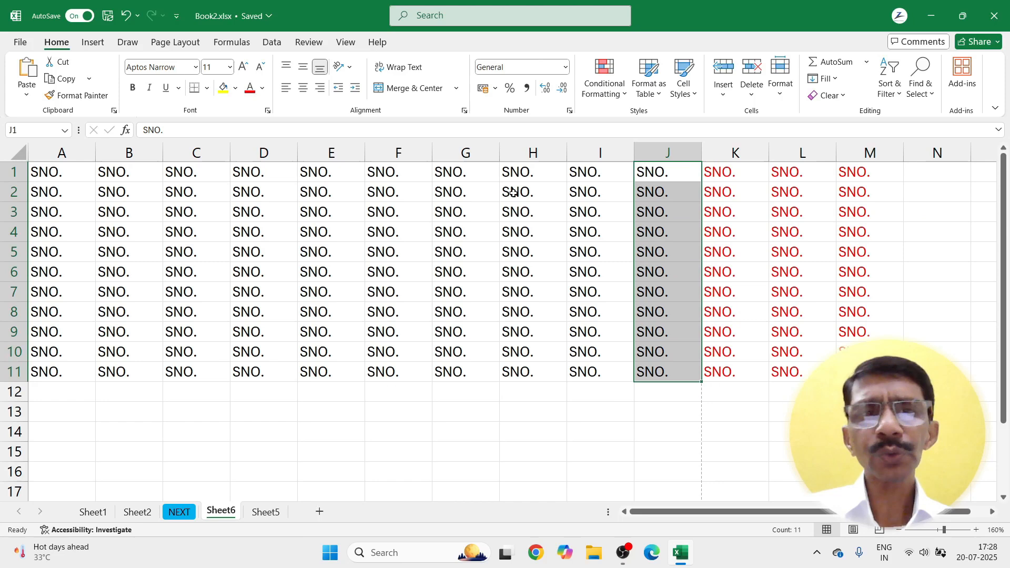
{"action": "left_click", "coordinate": [262, 88]}
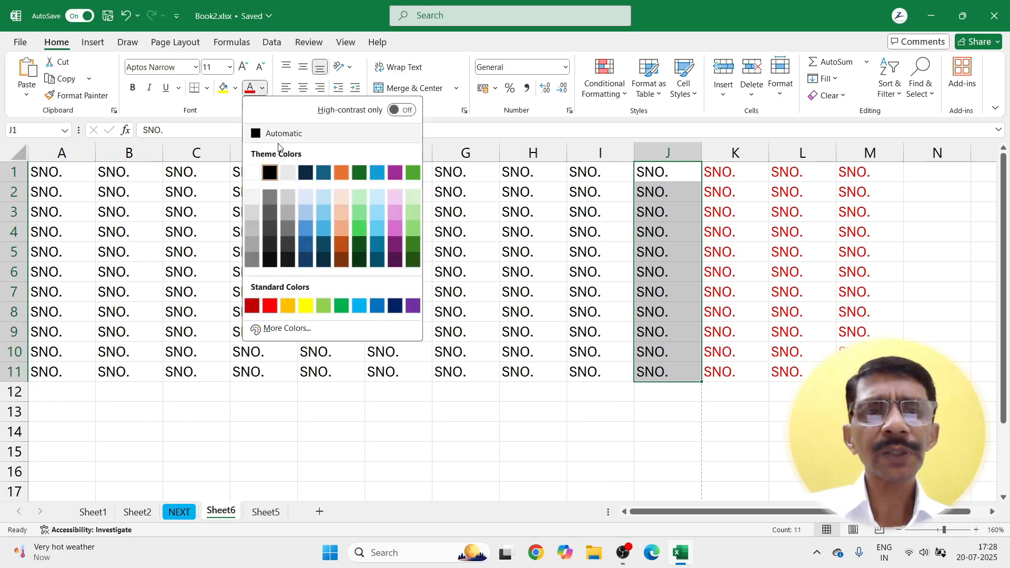
{"action": "left_click", "coordinate": [359, 305]}
{"action": "left_click", "coordinate": [479, 437]}
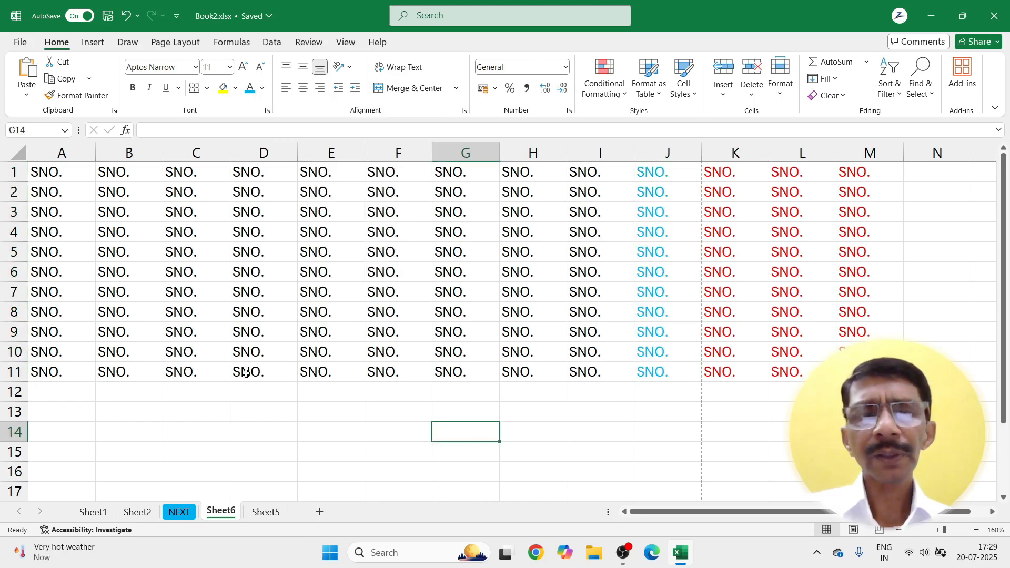
{"action": "key", "text": "ctrl+p"}
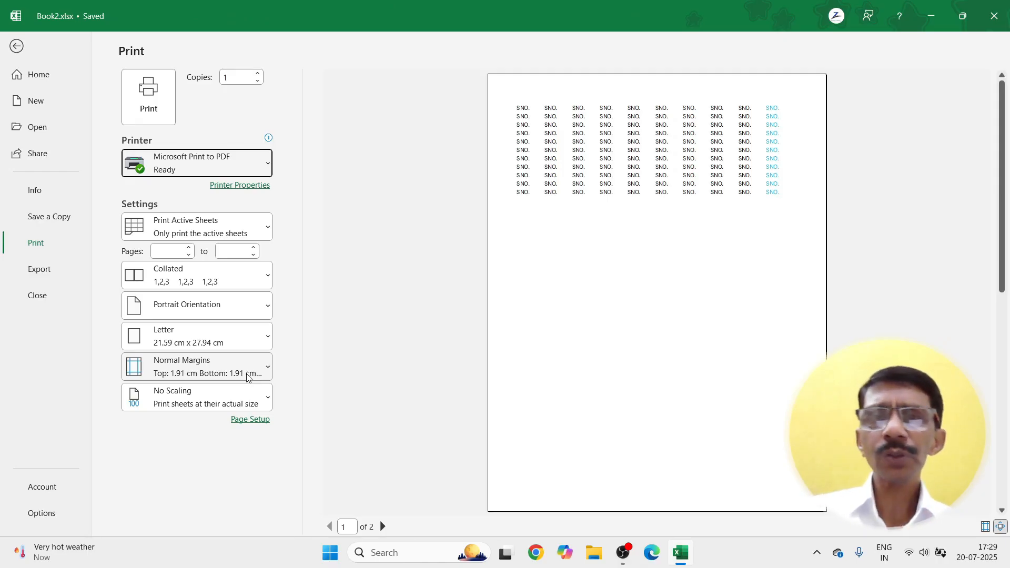
{"action": "key", "text": "Escape"}
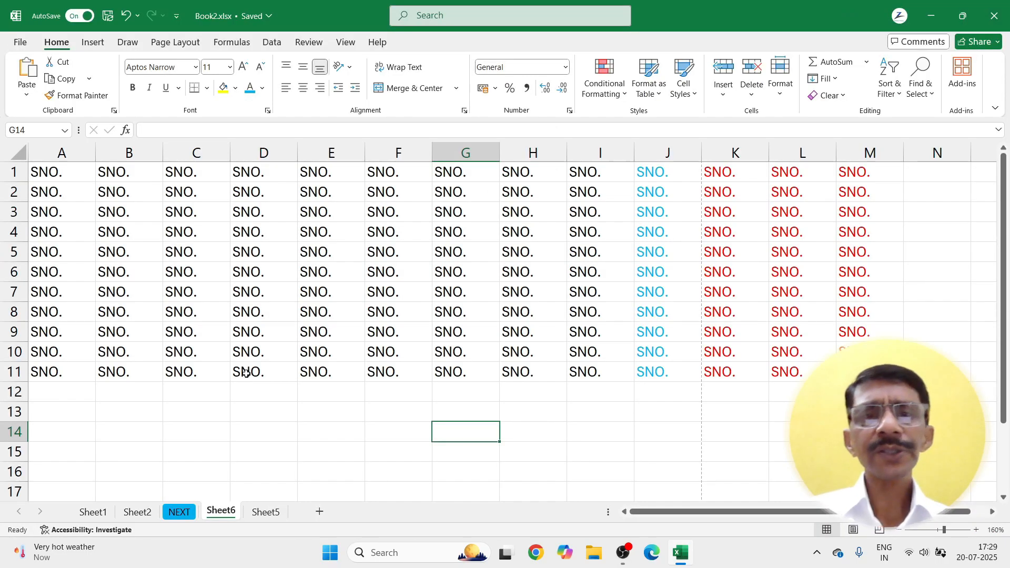
{"action": "left_click", "coordinate": [48, 175]}
{"action": "mouse_move", "coordinate": [84, 177]}
{"action": "left_mouse_down"}
{"action": "mouse_move", "coordinate": [489, 330]}
{"action": "mouse_move", "coordinate": [772, 379]}
{"action": "mouse_move", "coordinate": [848, 312]}
{"action": "left_mouse_up"}
{"action": "left_click", "coordinate": [779, 95]}
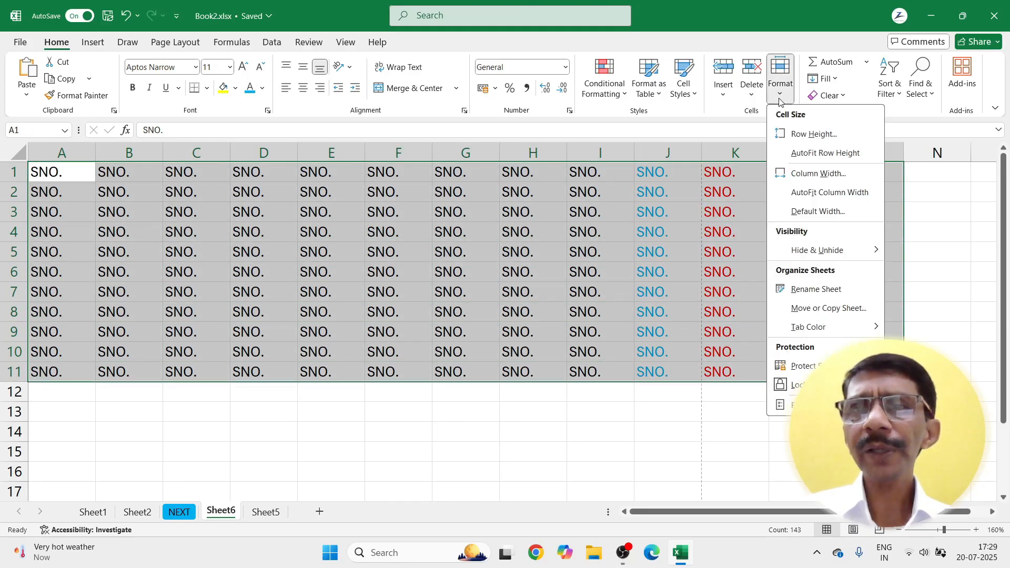
{"action": "left_click", "coordinate": [791, 195]}
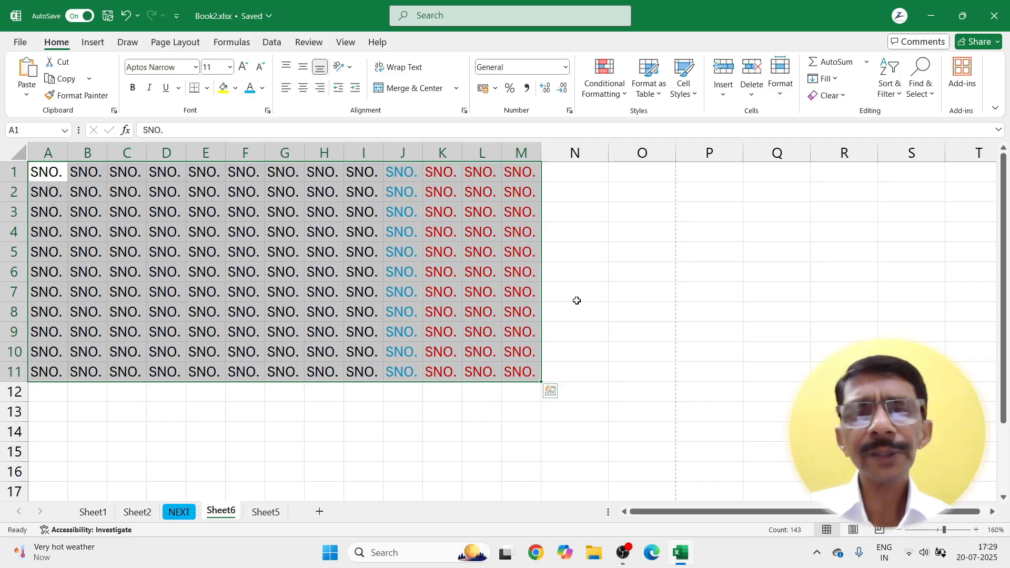
{"action": "left_click", "coordinate": [576, 300]}
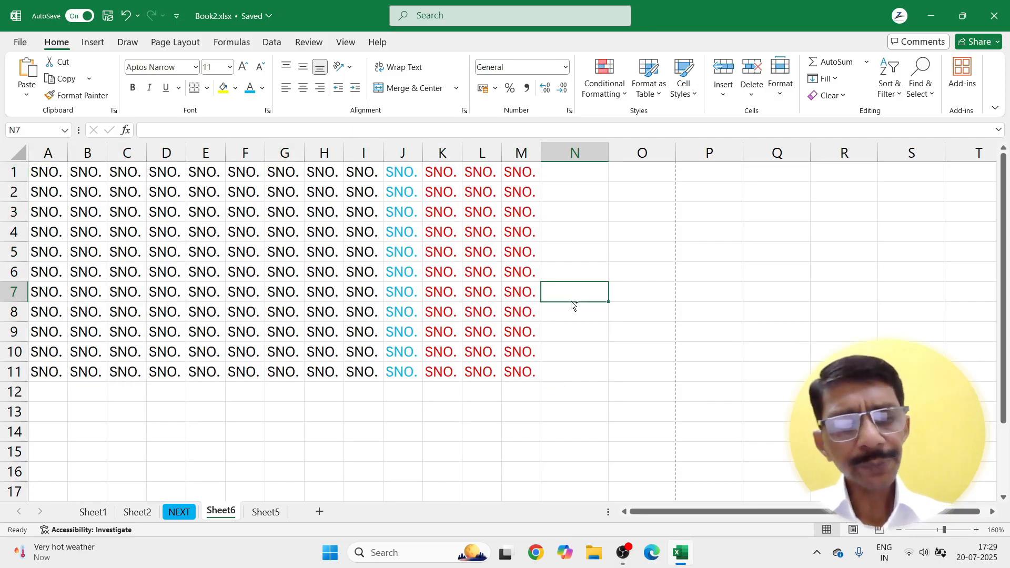
{"action": "key", "text": "ctrl+z"}
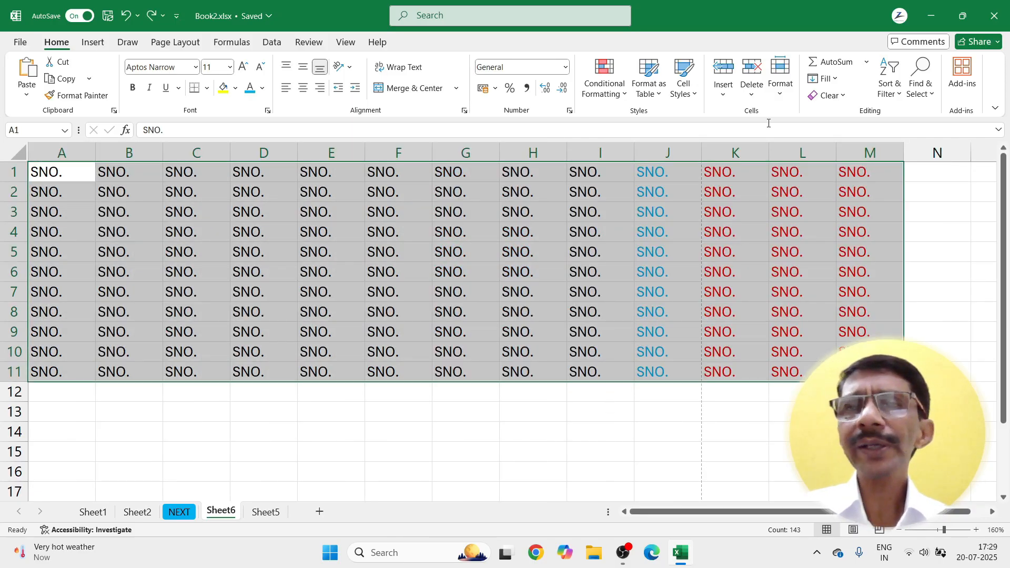
Step: Set the width of columns A–M to 6
{"action": "left_click", "coordinate": [783, 93]}
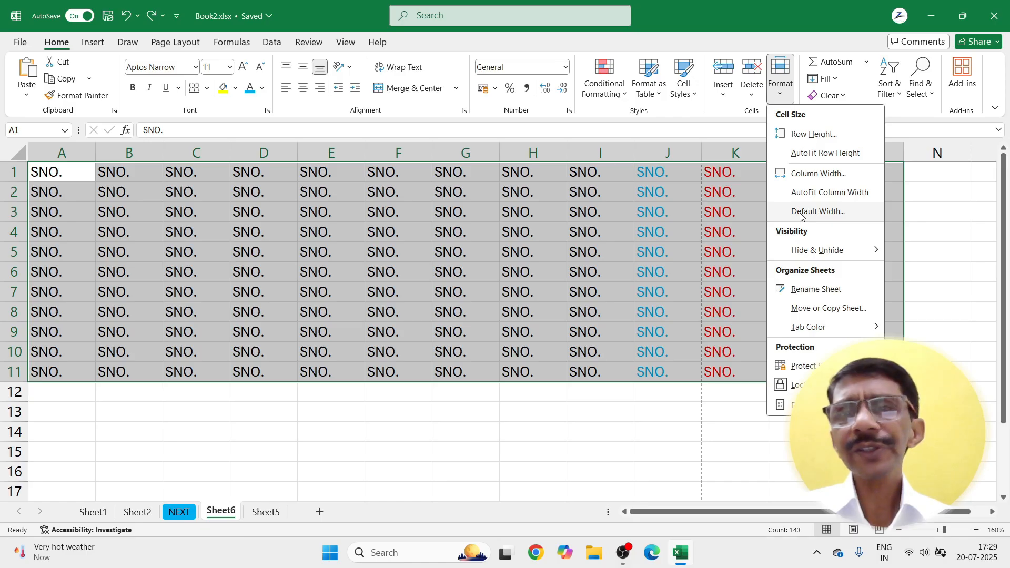
{"action": "left_click", "coordinate": [798, 177]}
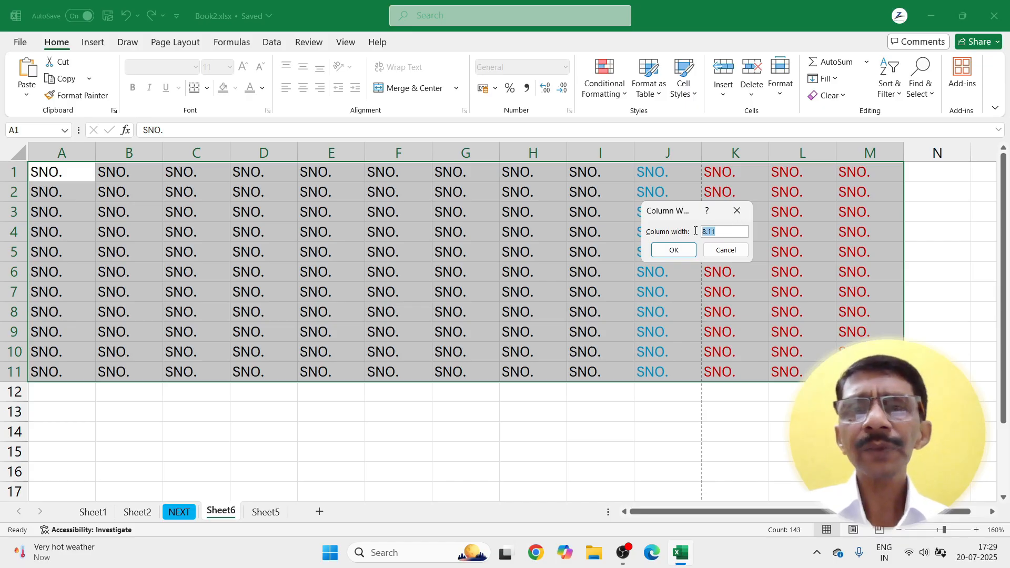
{"action": "type", "text": "6"}
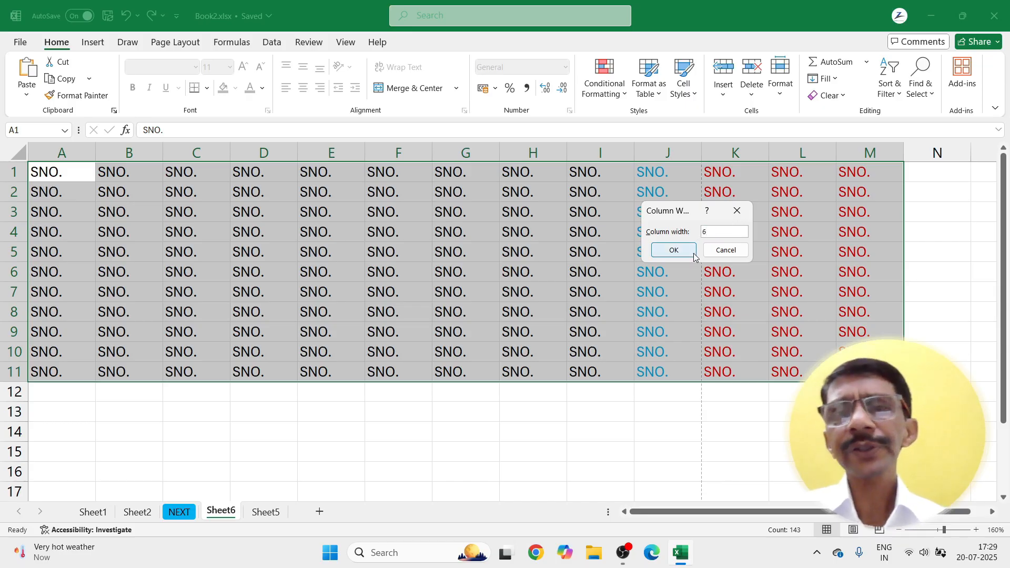
{"action": "left_click", "coordinate": [673, 251]}
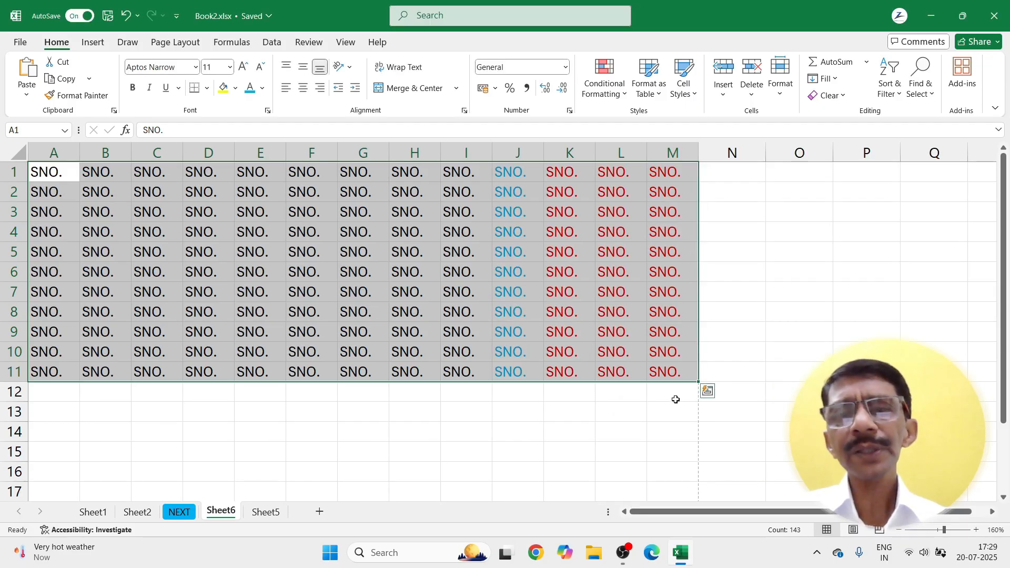
{"action": "left_click", "coordinate": [779, 98]}
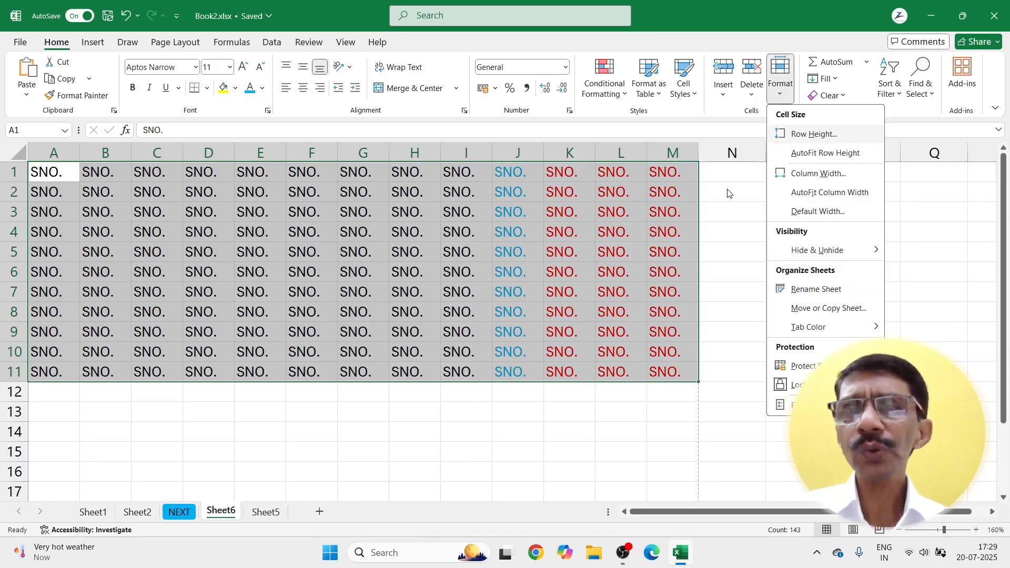
Step: Set rows 1–11 to a height of 12
{"action": "left_click", "coordinate": [722, 210]}
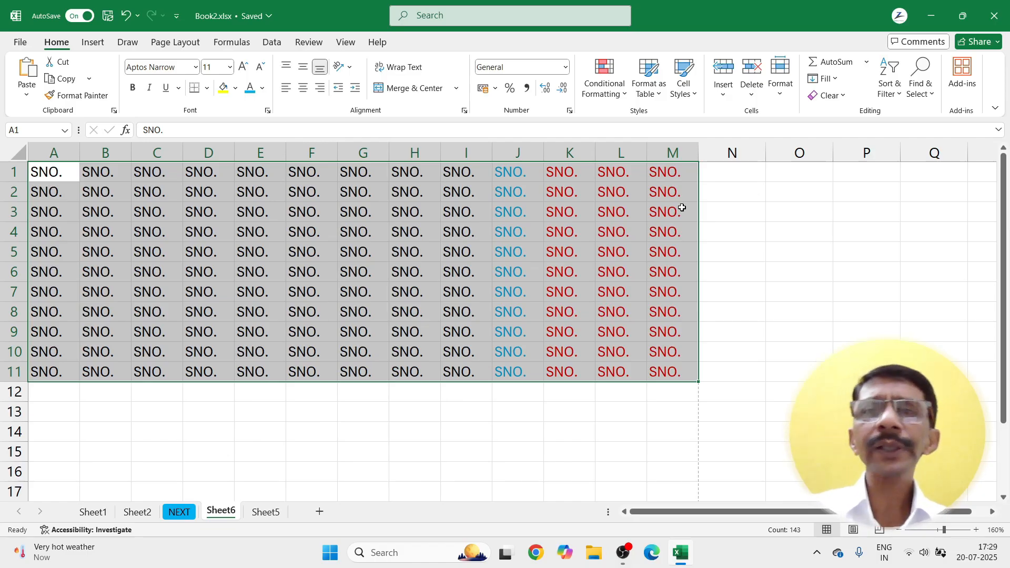
{"action": "left_click", "coordinate": [781, 89]}
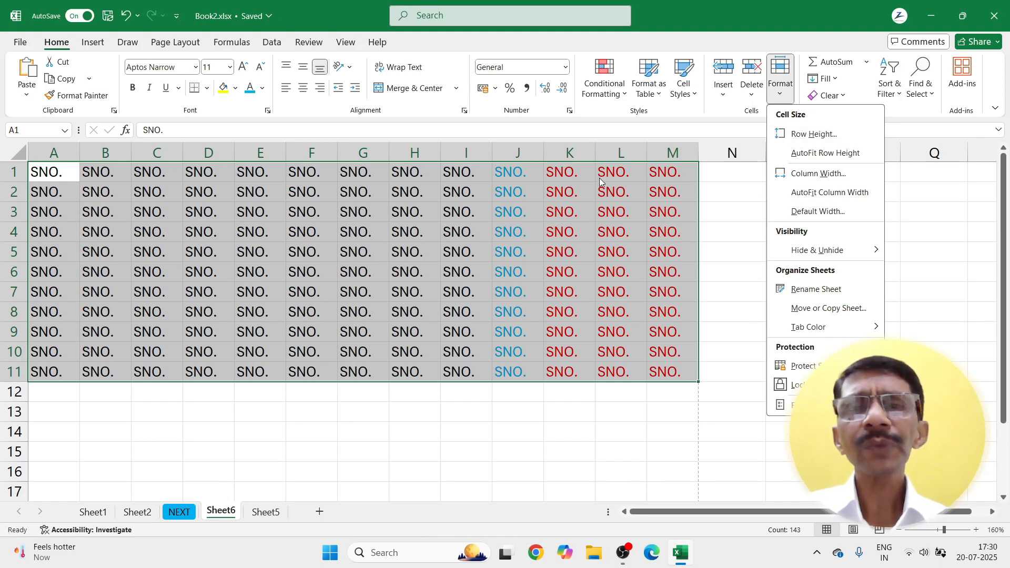
{"action": "left_click", "coordinate": [815, 135]}
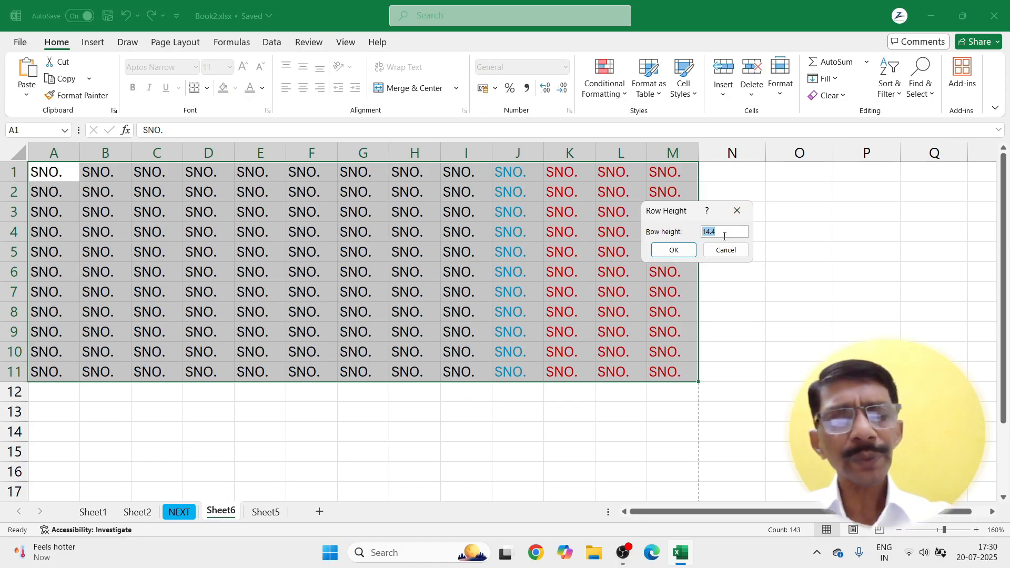
{"action": "type", "text": "12"}
{"action": "key", "text": "Return"}
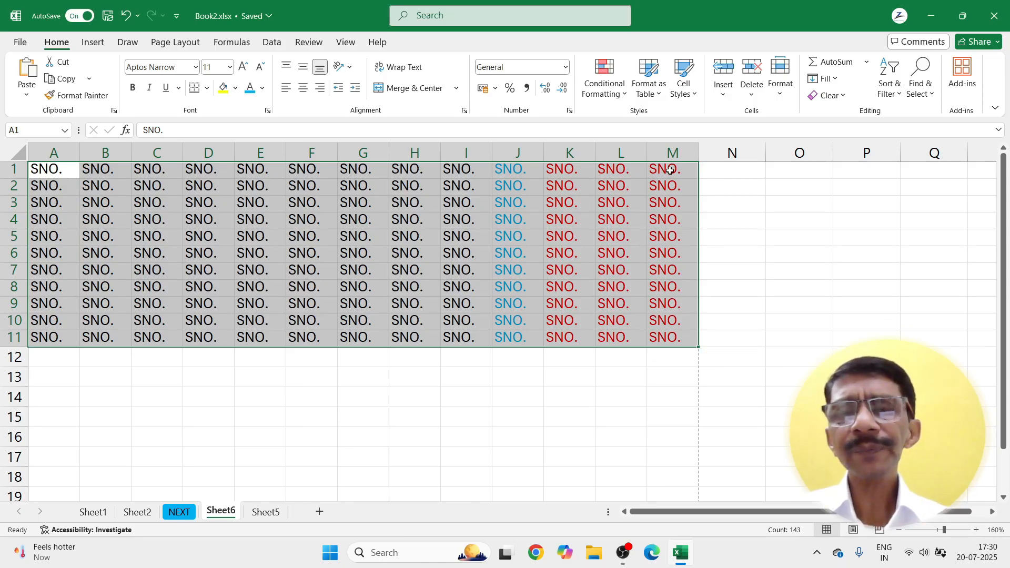
{"action": "left_click_drag", "start_coordinate": [37, 171], "coordinate": [650, 335]}
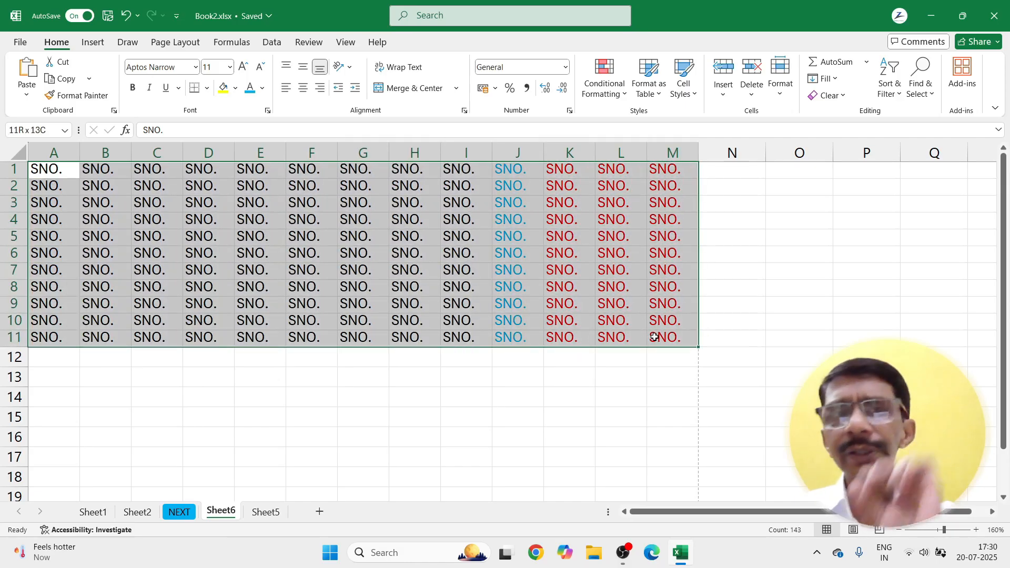
Step: Apply a smaller row height to rows 1–11
{"action": "left_click", "coordinate": [780, 94]}
{"action": "left_click", "coordinate": [814, 134]}
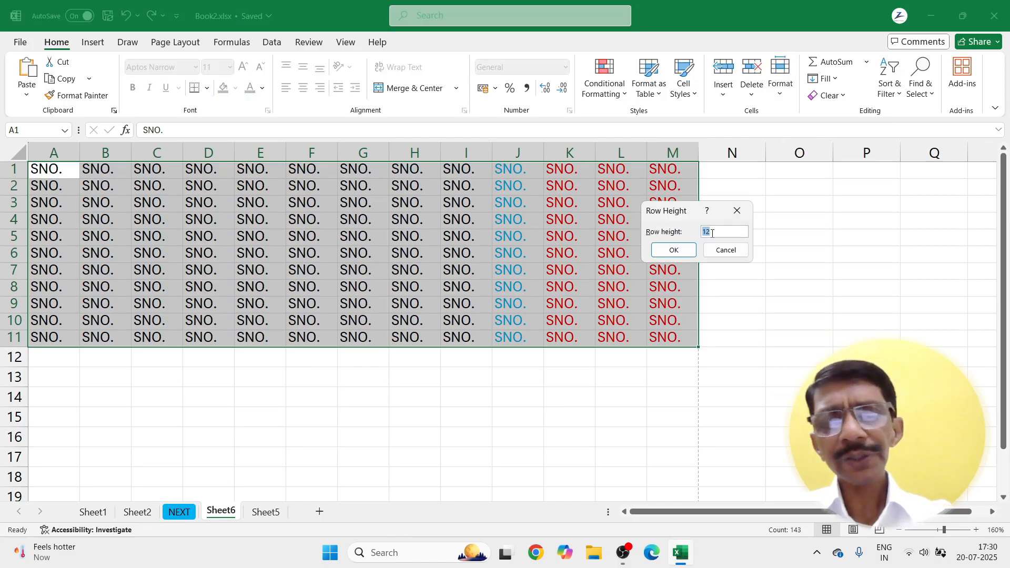
{"action": "key", "text": "Return"}
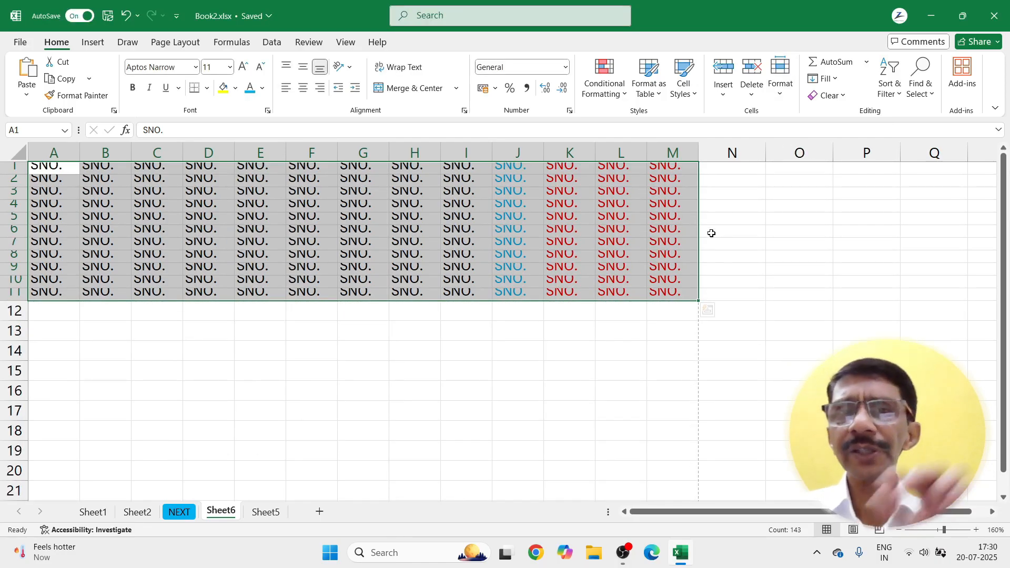
Step: Set the text in A1:M11 to font size 7
{"action": "left_click", "coordinate": [229, 67]}
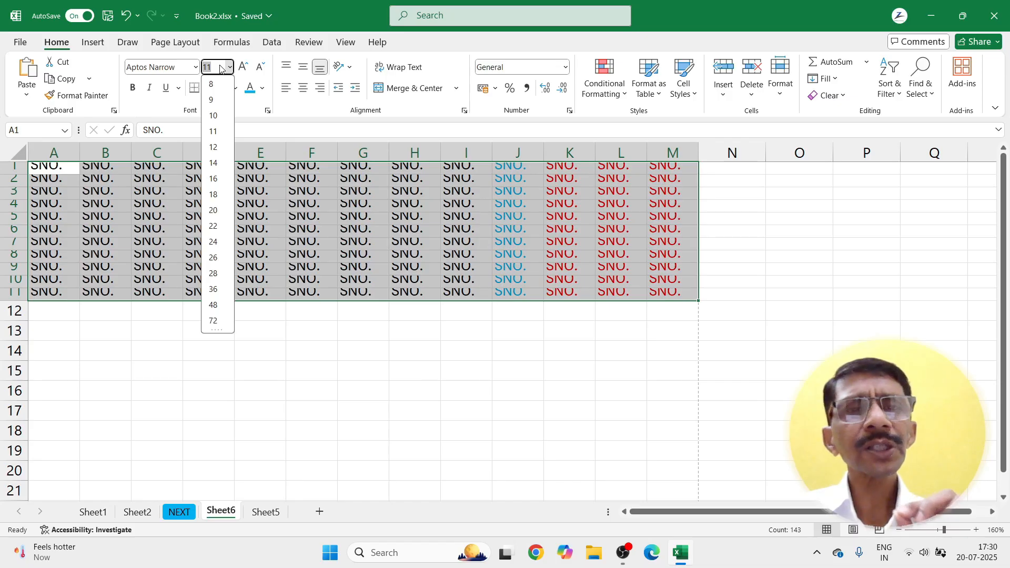
{"action": "type", "text": "7"}
{"action": "key", "text": "Return"}
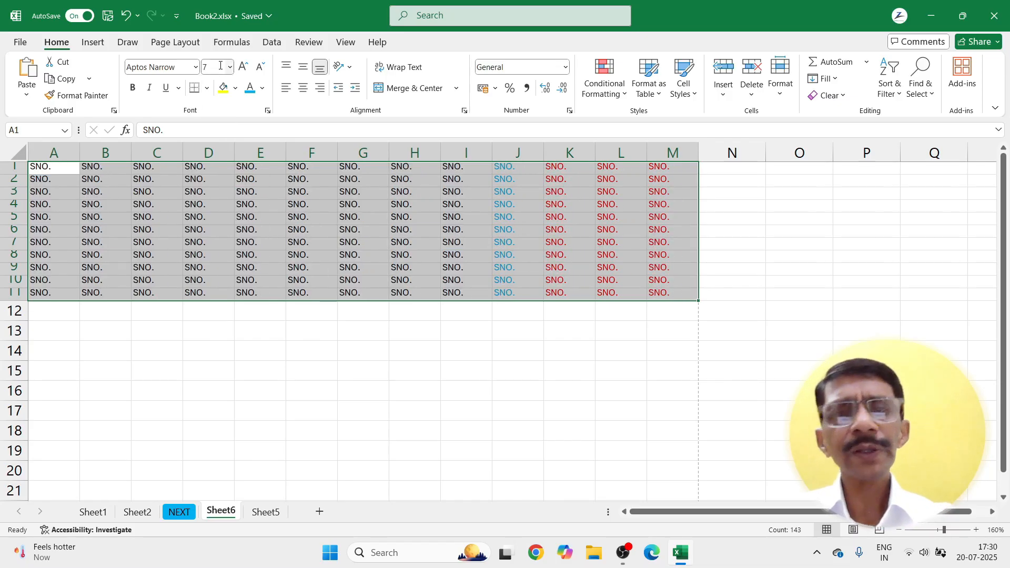
{"action": "left_click", "coordinate": [363, 369]}
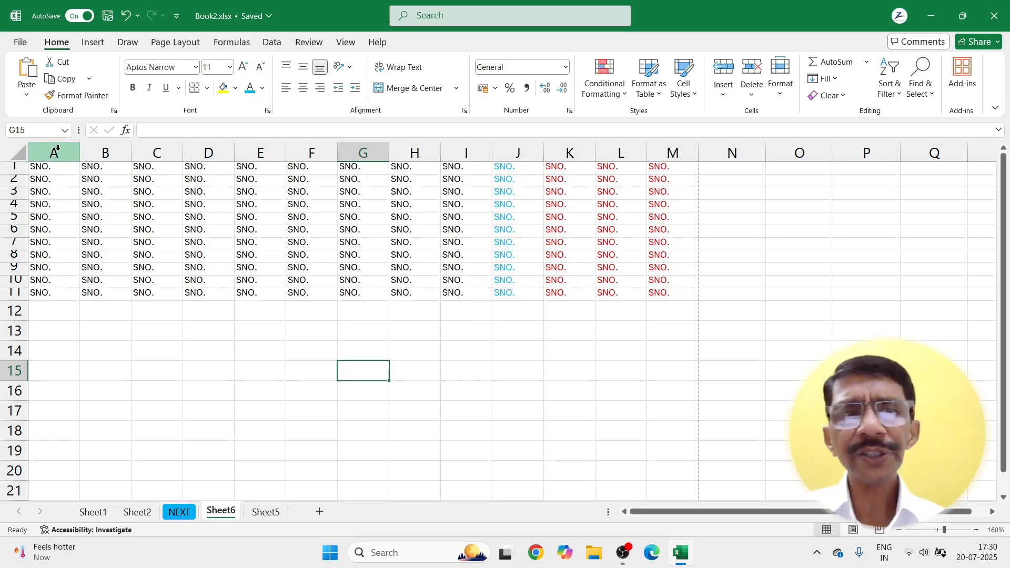
Step: Select the whole worksheet and apply the standard column width
{"action": "left_click_drag", "start_coordinate": [54, 152], "coordinate": [675, 192]}
{"action": "left_click", "coordinate": [491, 355]}
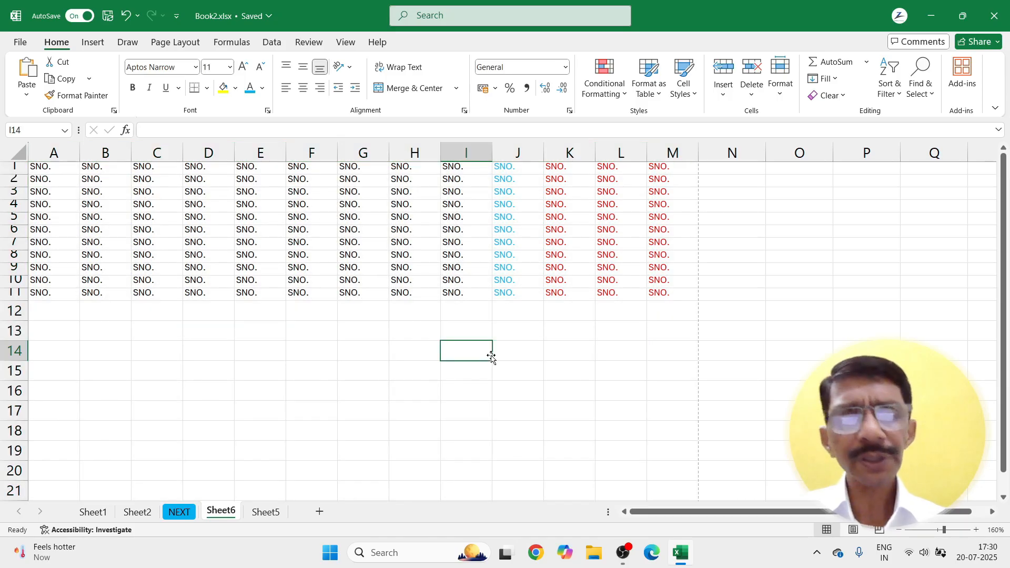
{"action": "key", "text": "ctrl+a"}
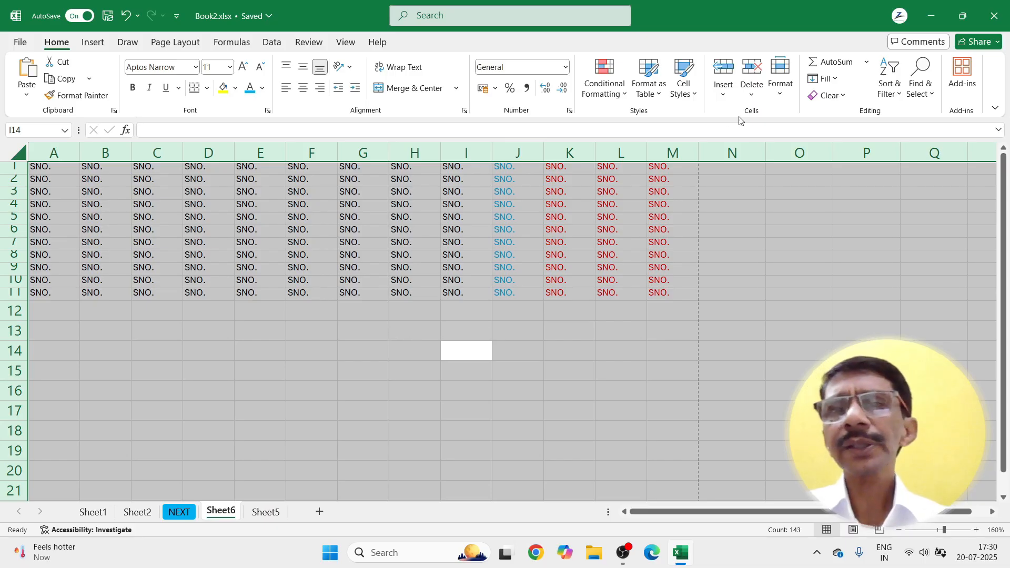
{"action": "left_click", "coordinate": [778, 98]}
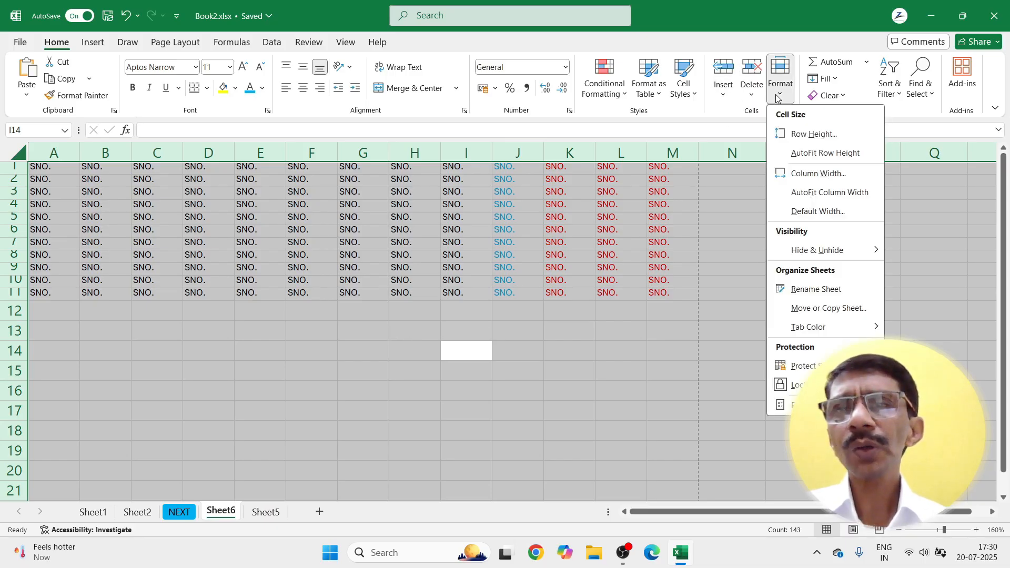
{"action": "left_click", "coordinate": [784, 213]}
{"action": "left_click", "coordinate": [671, 253]}
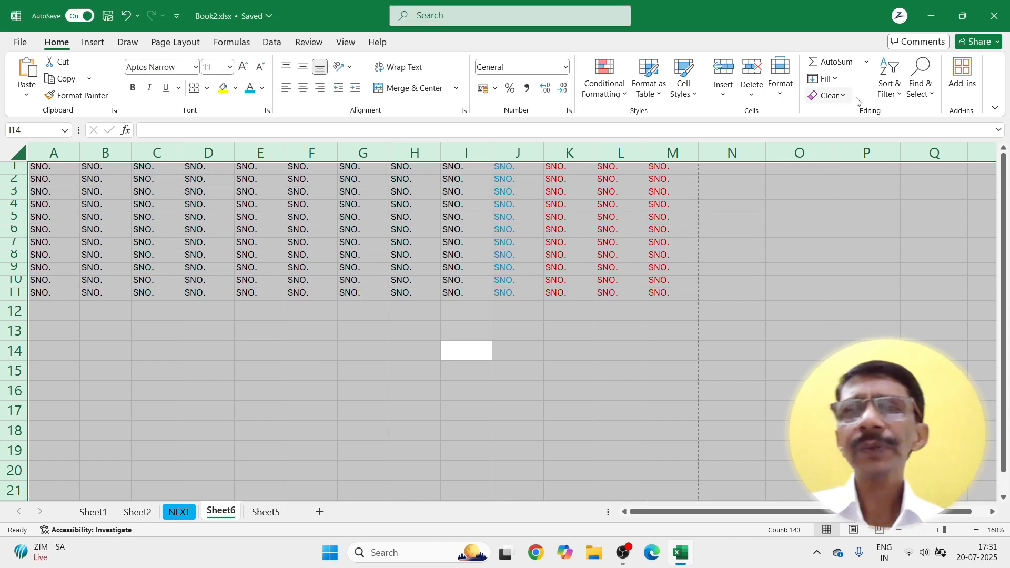
Step: Change the row height of every row on the sheet, ending at 14
{"action": "left_click", "coordinate": [781, 95]}
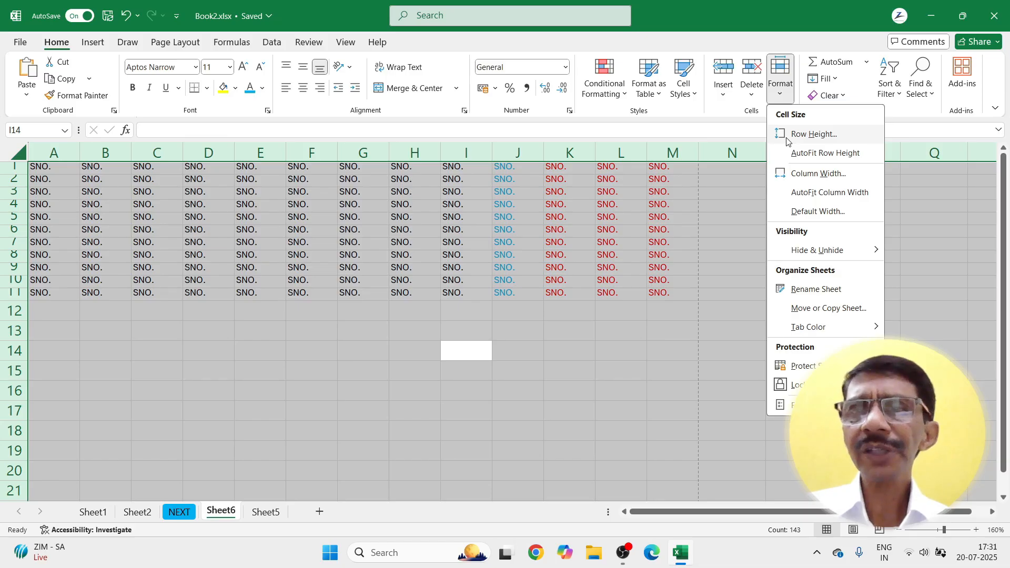
{"action": "left_click", "coordinate": [813, 134]}
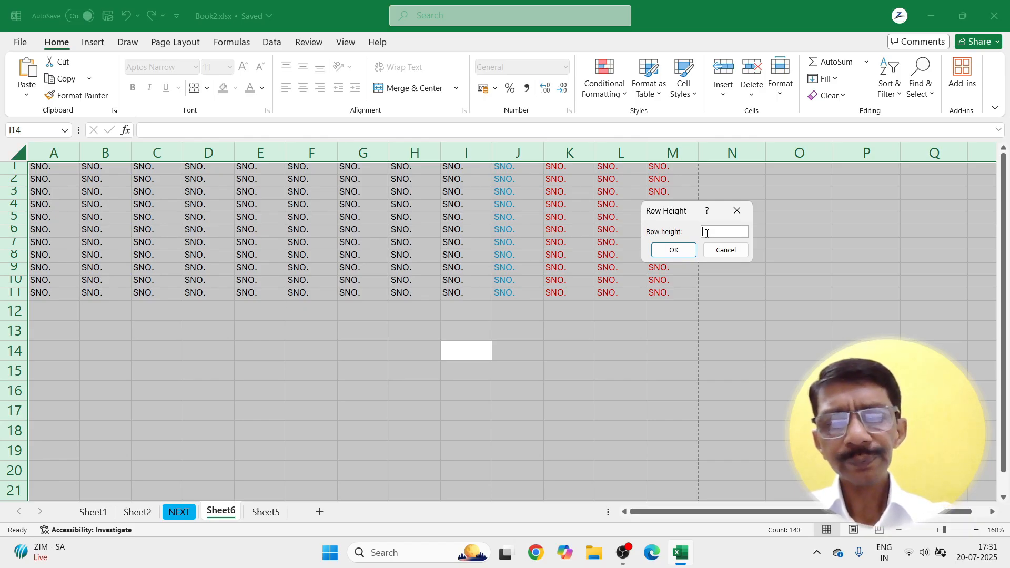
{"action": "left_click", "coordinate": [688, 248]}
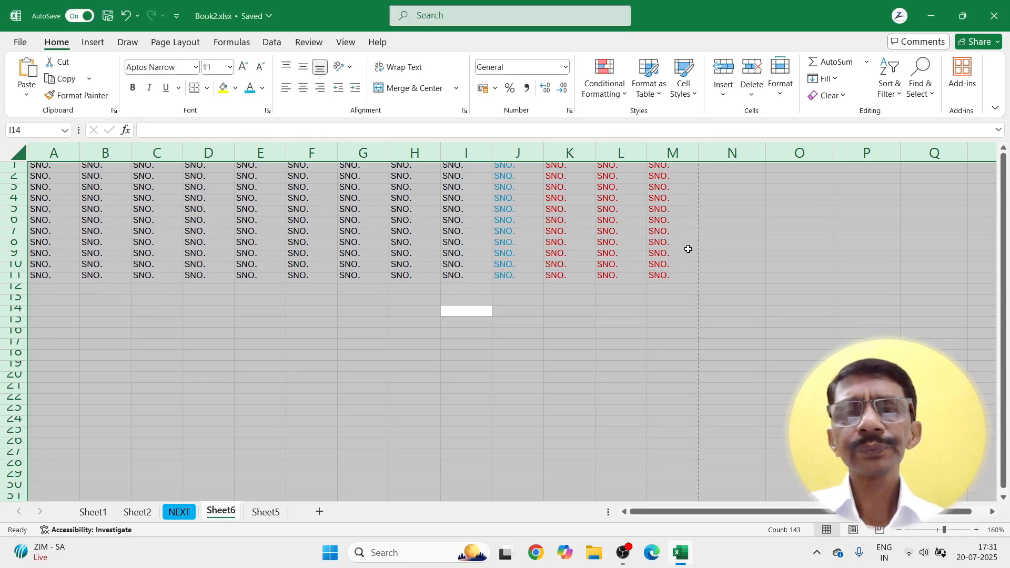
{"action": "left_click", "coordinate": [780, 92]}
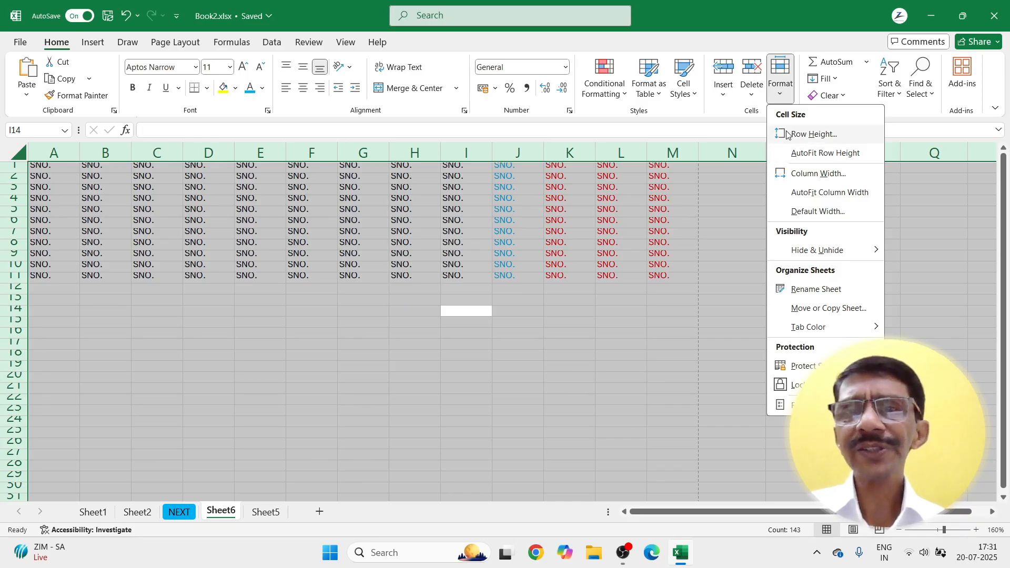
{"action": "left_click", "coordinate": [787, 135]}
{"action": "type", "text": "14.6"}
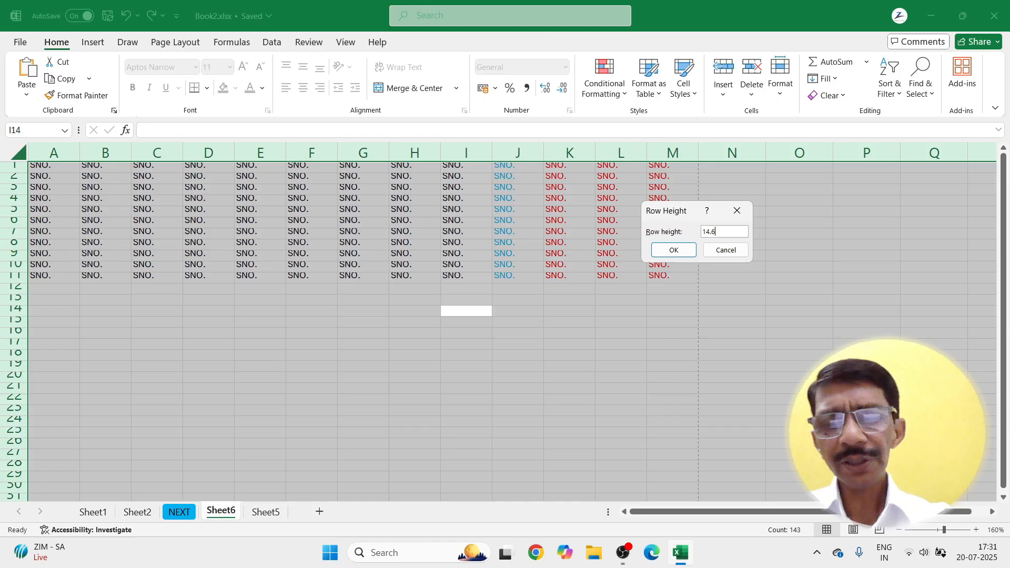
{"action": "key", "text": "Return"}
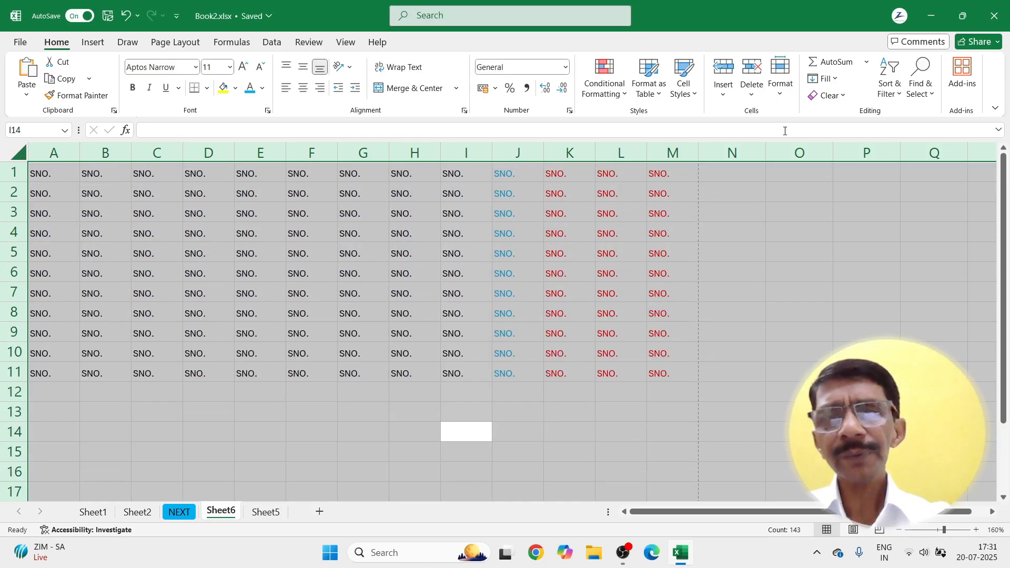
{"action": "left_click", "coordinate": [451, 395]}
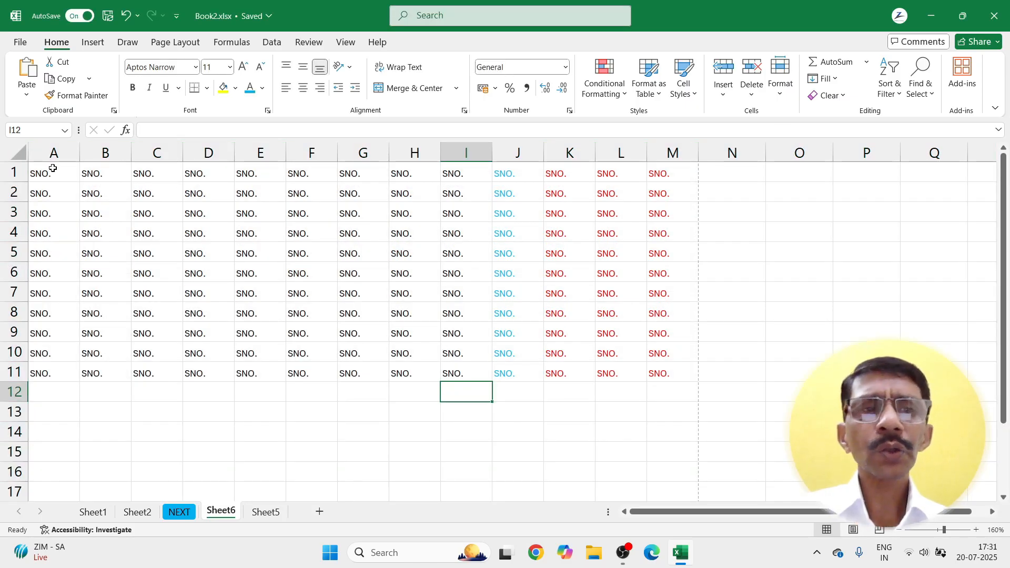
Step: Set the SNO. grid text in A1:M11 to font size 11 and check the row height
{"action": "left_click_drag", "start_coordinate": [53, 170], "coordinate": [666, 377]}
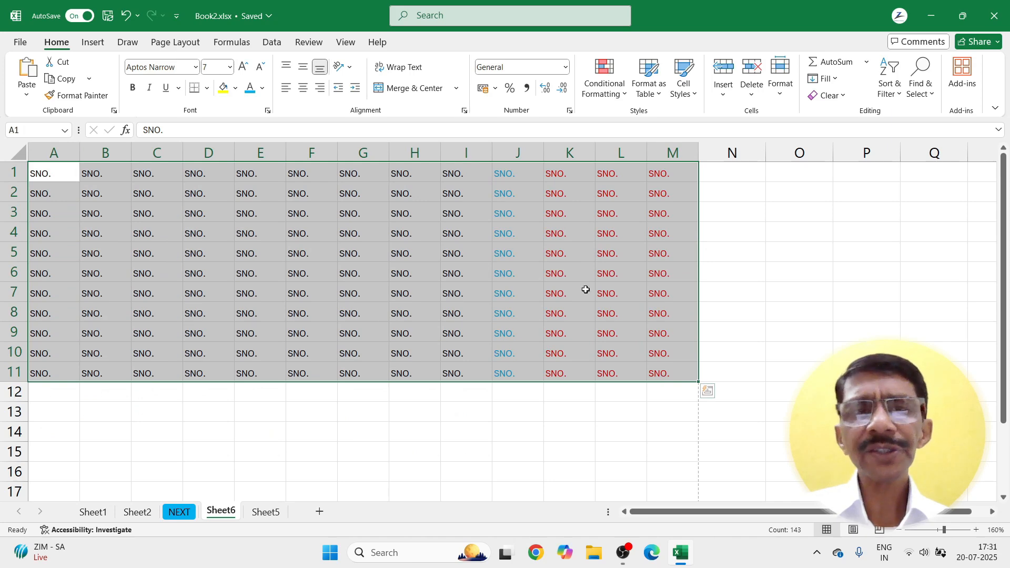
{"action": "left_click", "coordinate": [229, 67]}
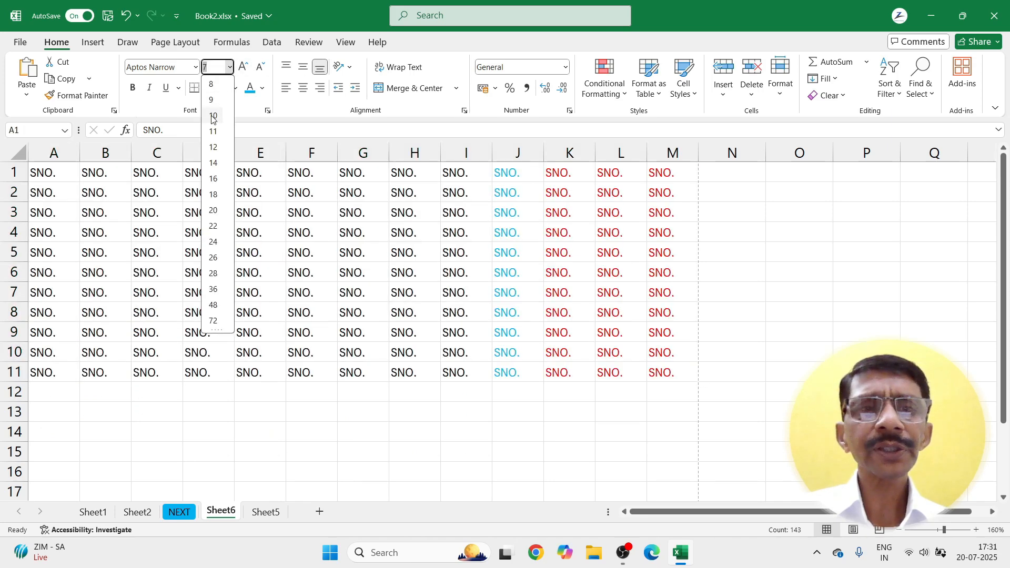
{"action": "left_click", "coordinate": [213, 131]}
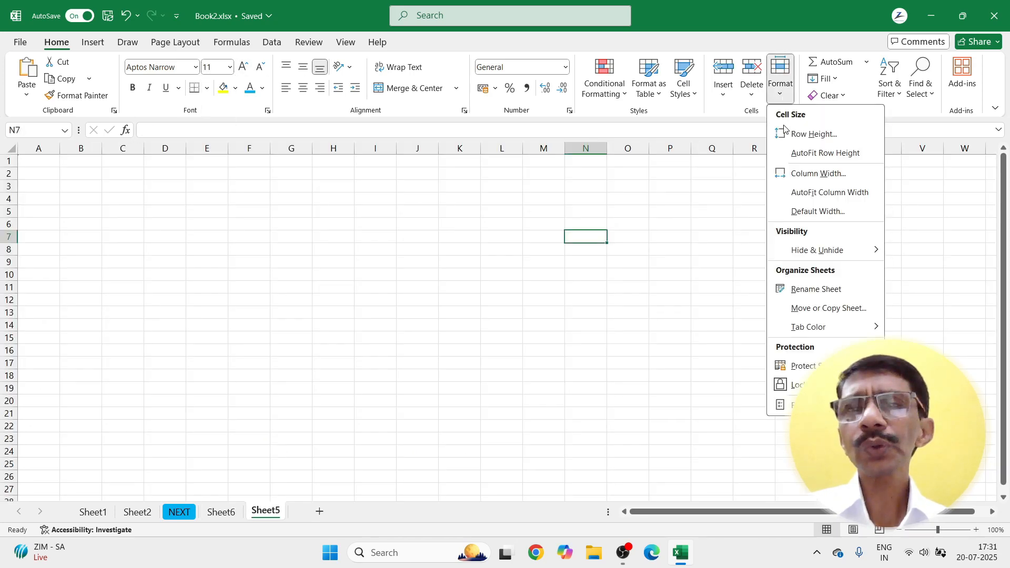
{"action": "left_click", "coordinate": [787, 132]}
{"action": "left_click", "coordinate": [722, 250]}
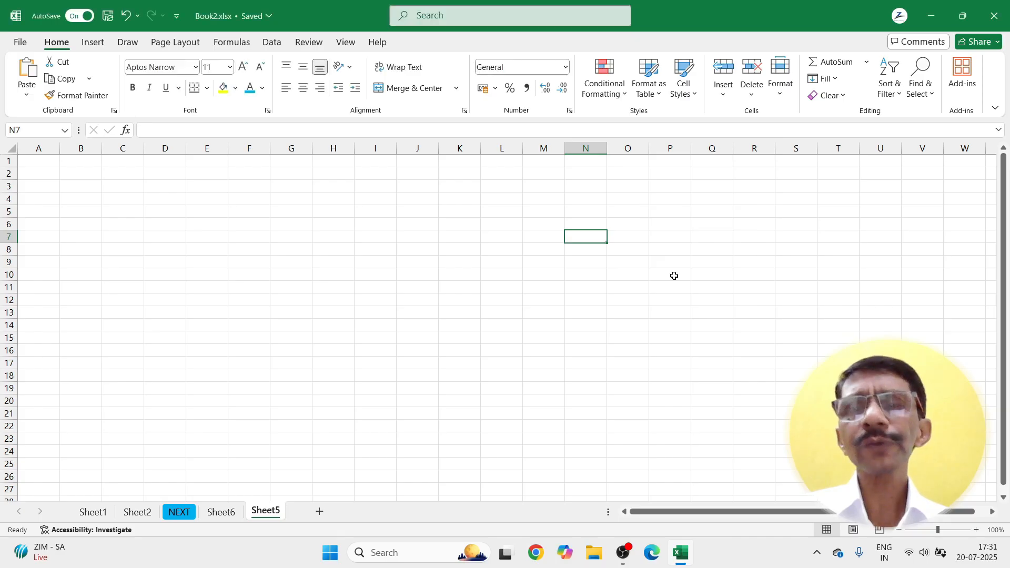
Step: Set every row on Sheet6 to a height of 14.4
{"action": "left_click", "coordinate": [180, 513]}
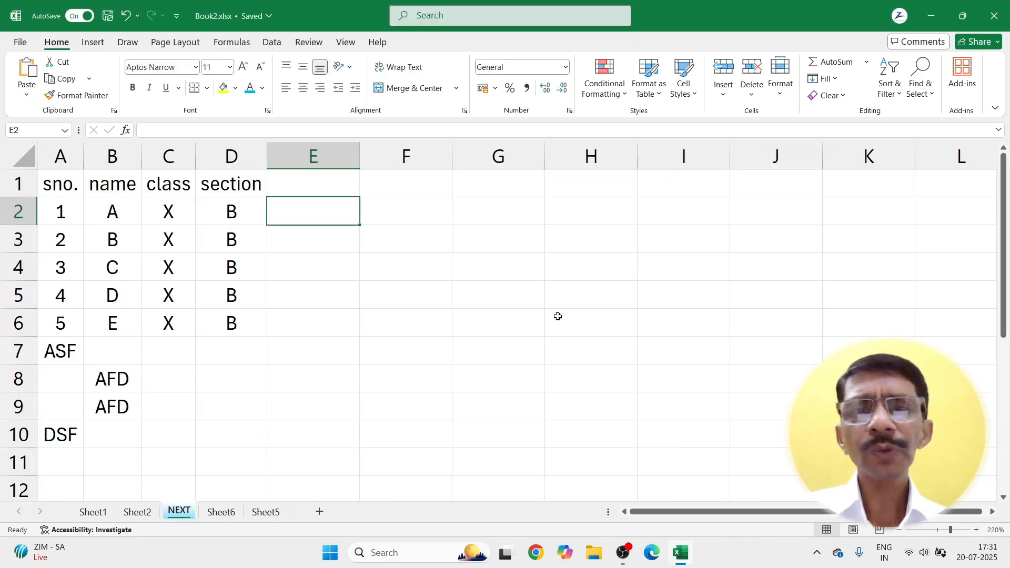
{"action": "left_click", "coordinate": [221, 512]}
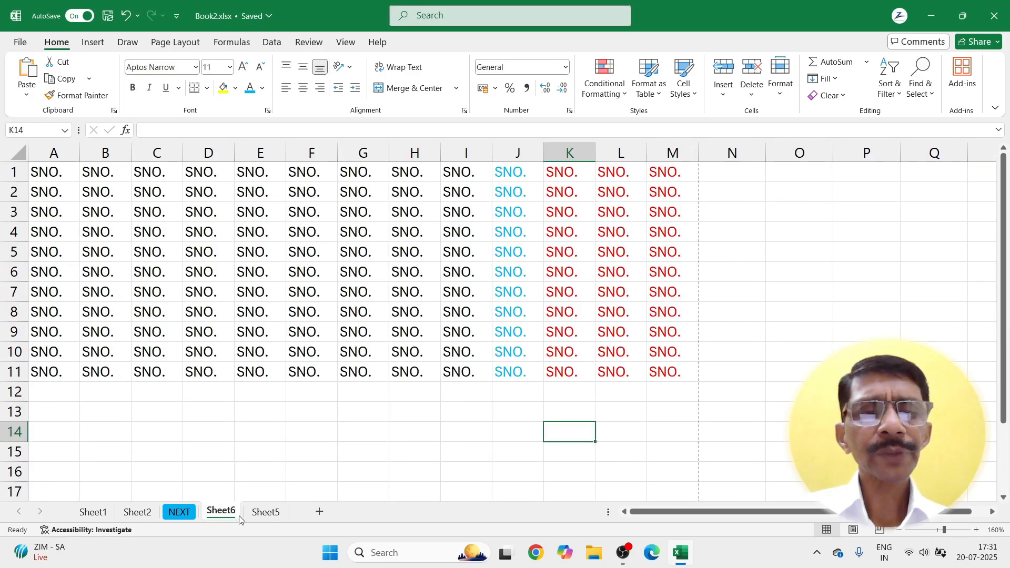
{"action": "left_click", "coordinate": [72, 174]}
{"action": "left_click_drag", "start_coordinate": [72, 175], "coordinate": [662, 373]}
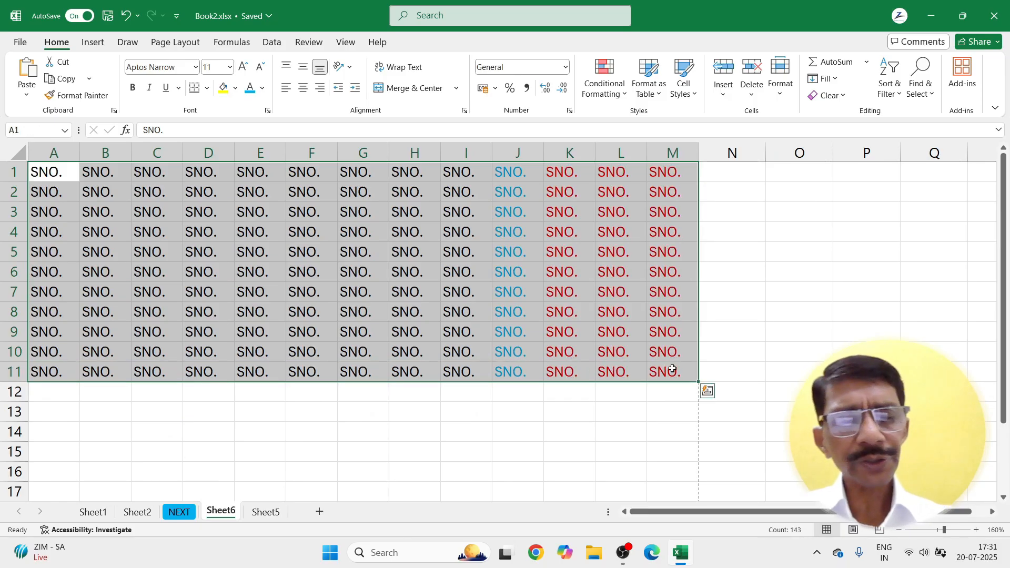
{"action": "key", "text": "ctrl+a"}
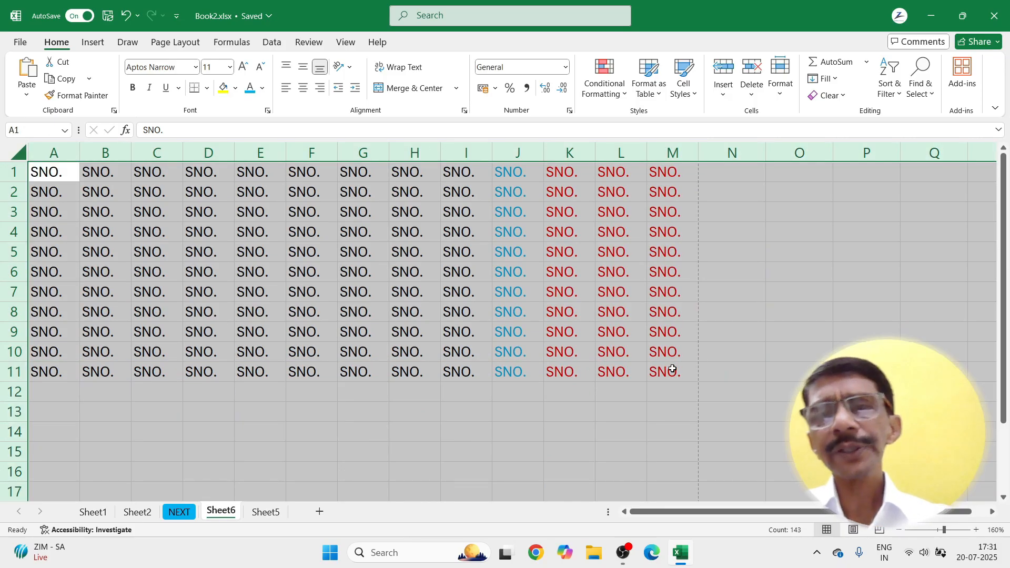
{"action": "left_click", "coordinate": [781, 84]}
{"action": "left_click", "coordinate": [794, 134]}
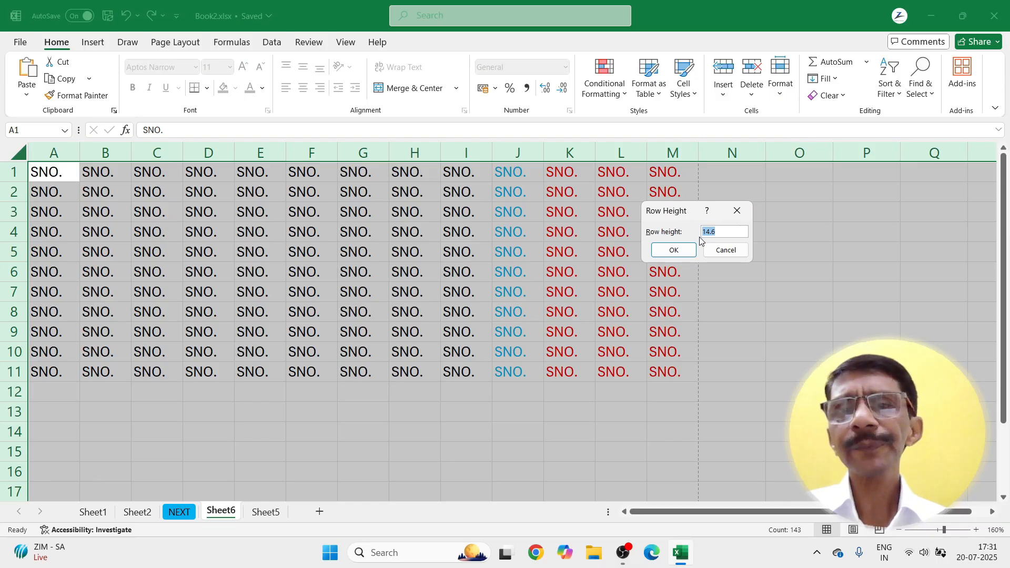
{"action": "type", "text": "14"}
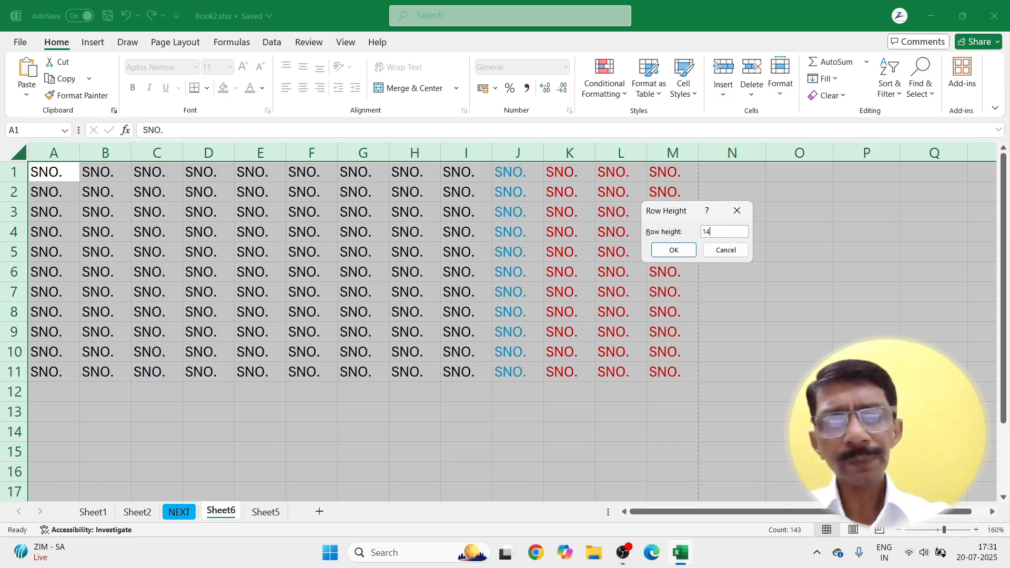
{"action": "type", "text": ".4"}
{"action": "key", "text": "Return"}
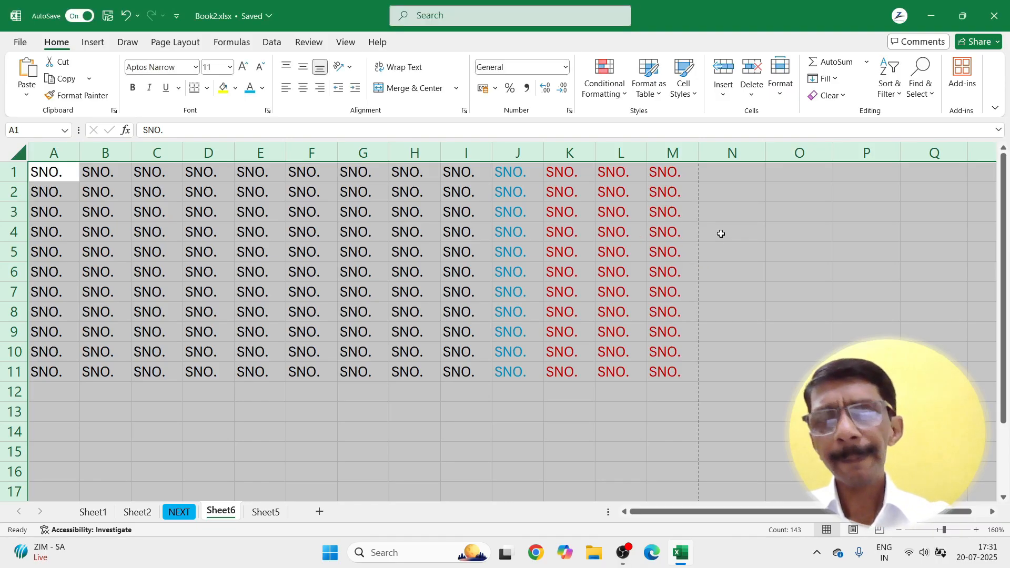
Step: Clear the whole-sheet selection and scroll down through Sheet1's formula index
{"action": "left_click", "coordinate": [393, 390]}
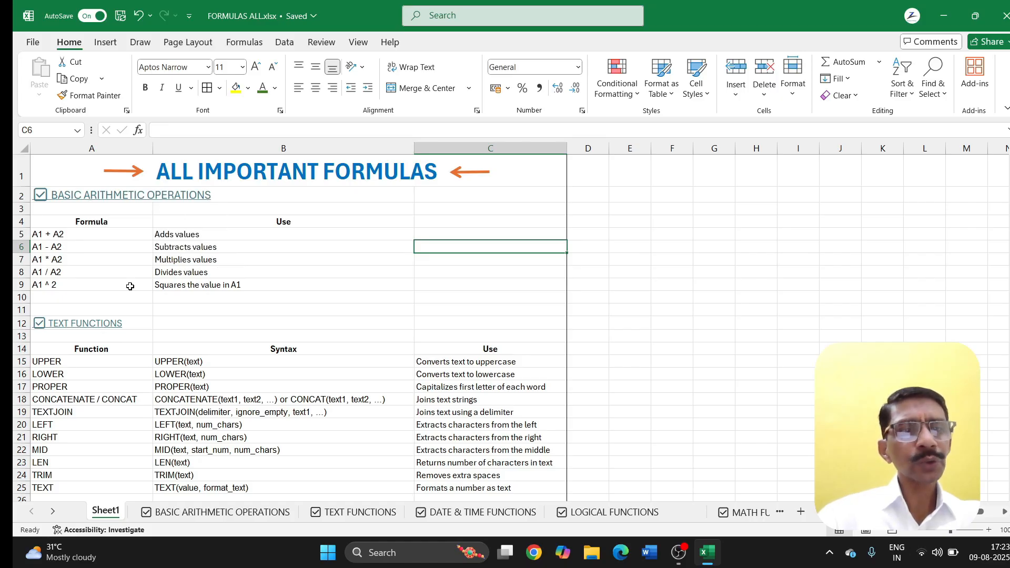
{"action": "scroll", "coordinate": [130, 286], "scroll_direction": "down", "scroll_amount": 1}
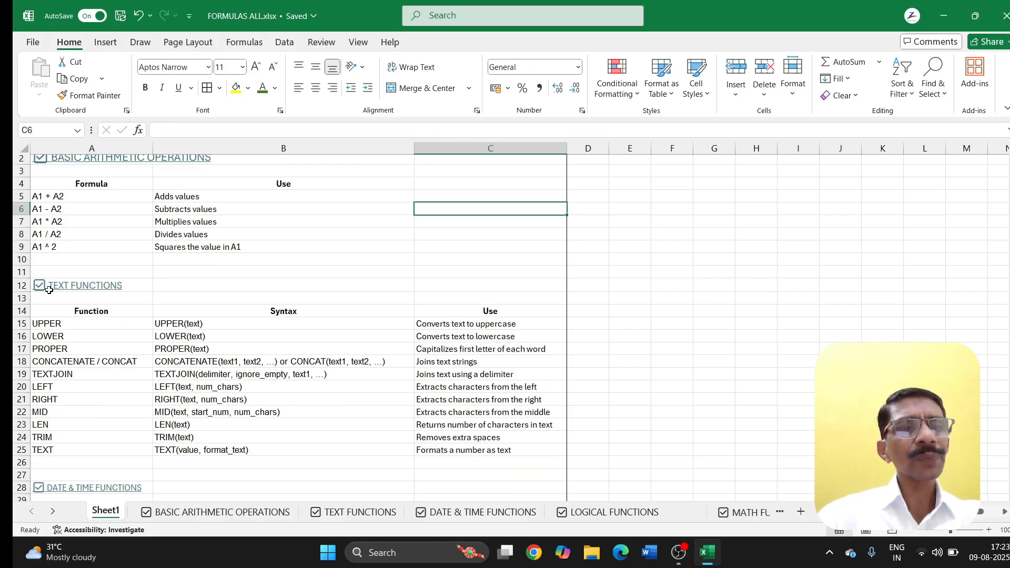
{"action": "scroll", "coordinate": [135, 291], "scroll_direction": "down", "scroll_amount": 2}
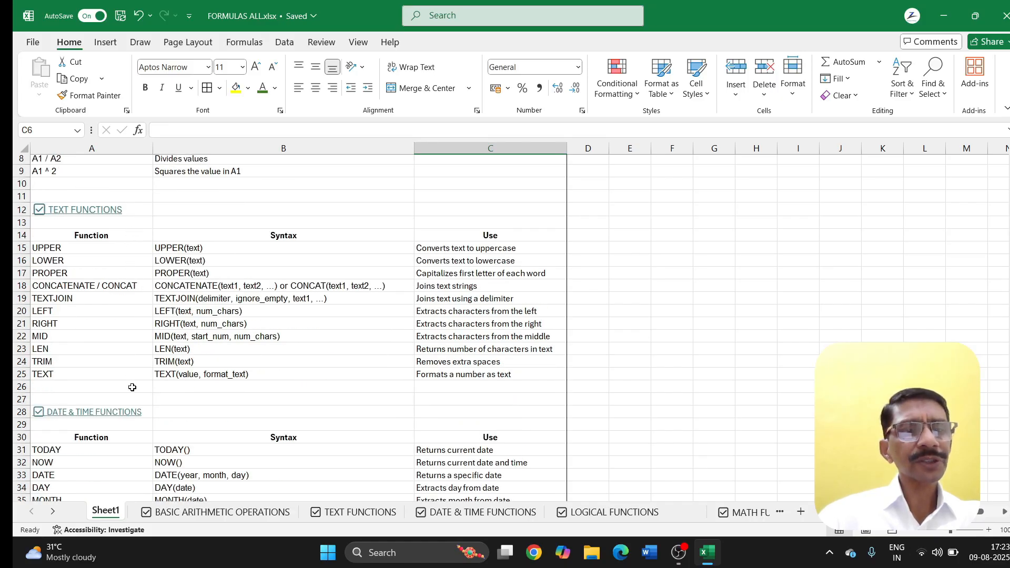
{"action": "scroll", "coordinate": [136, 385], "scroll_direction": "down", "scroll_amount": 2}
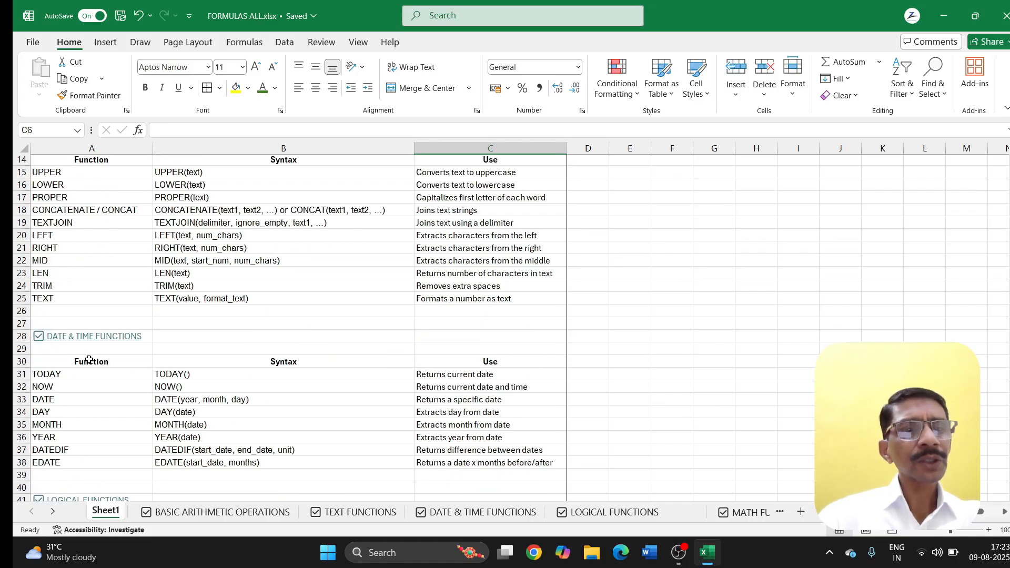
{"action": "scroll", "coordinate": [168, 344], "scroll_direction": "down", "scroll_amount": 2}
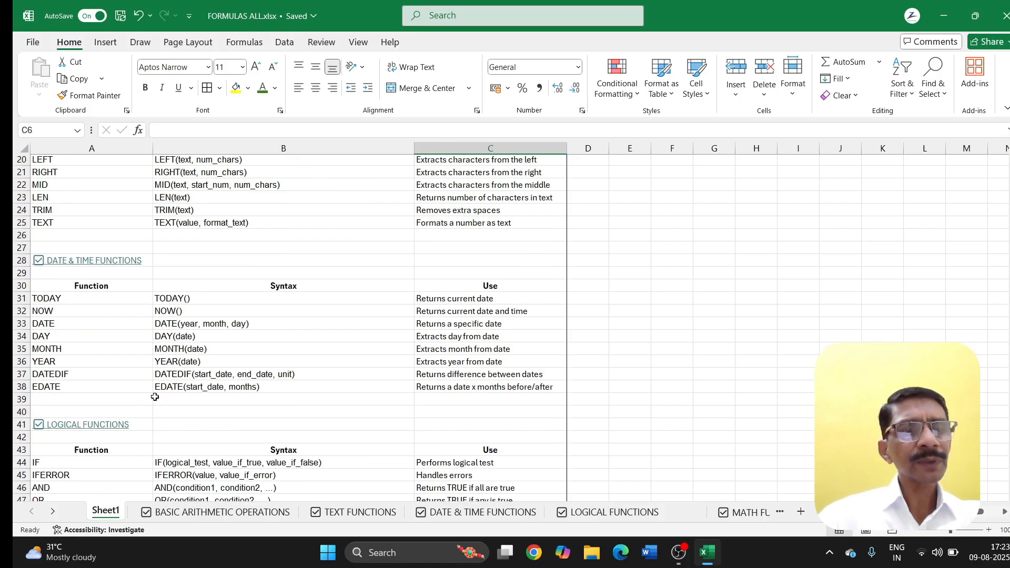
{"action": "scroll", "coordinate": [154, 393], "scroll_direction": "down", "scroll_amount": 3}
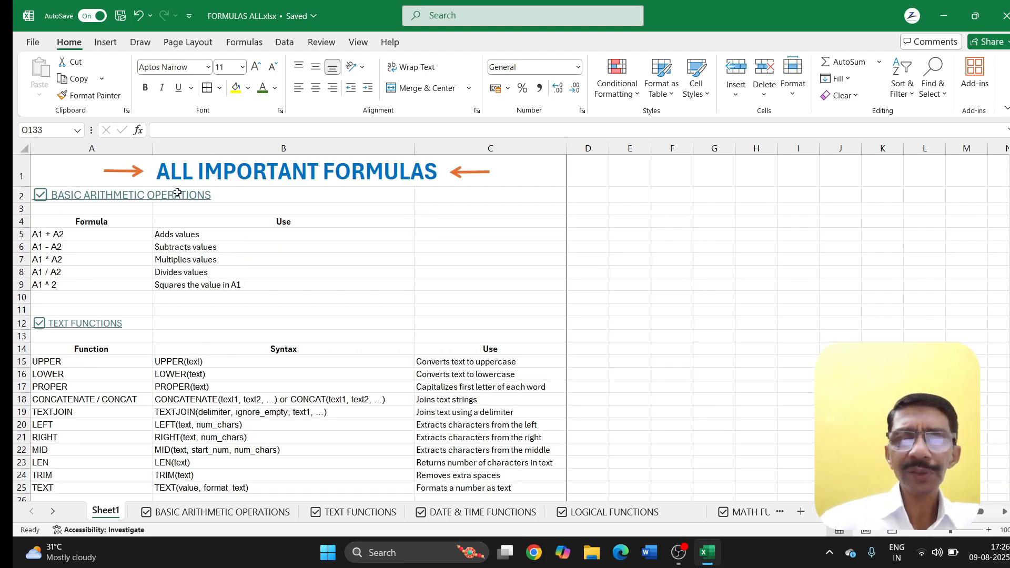
{"action": "left_click", "coordinate": [141, 201]}
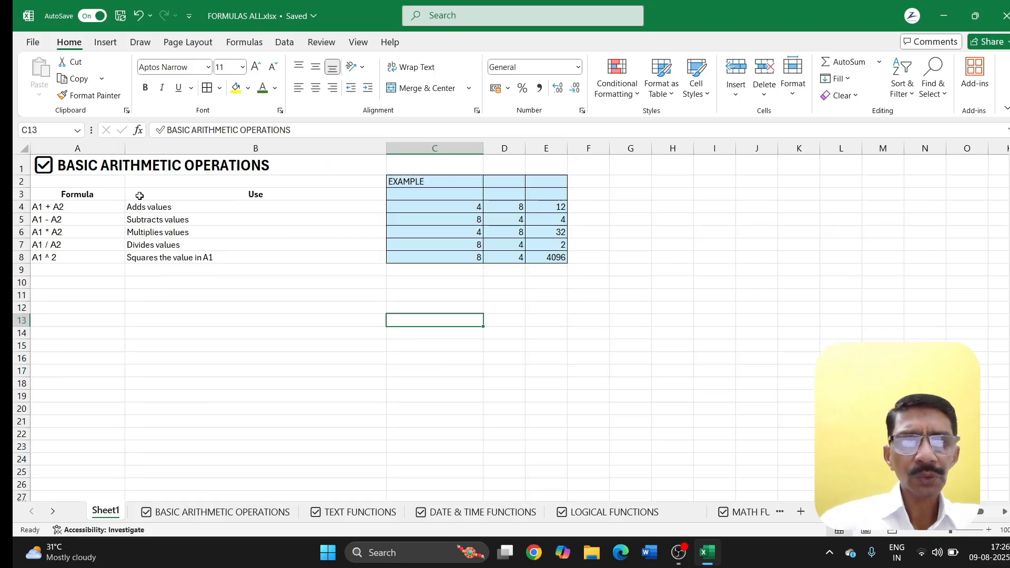
{"action": "left_click", "coordinate": [335, 339]}
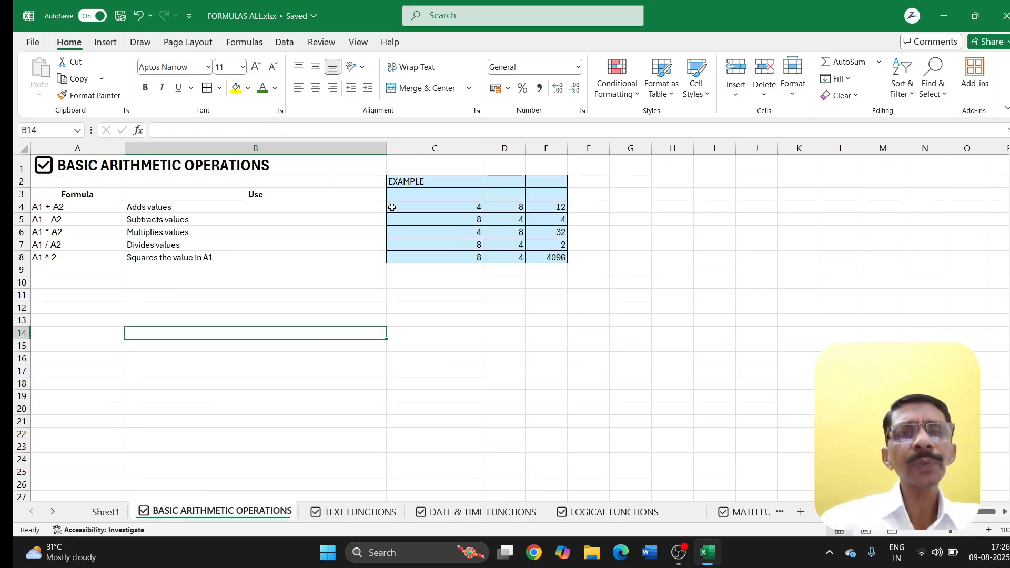
{"action": "left_click", "coordinate": [411, 310]}
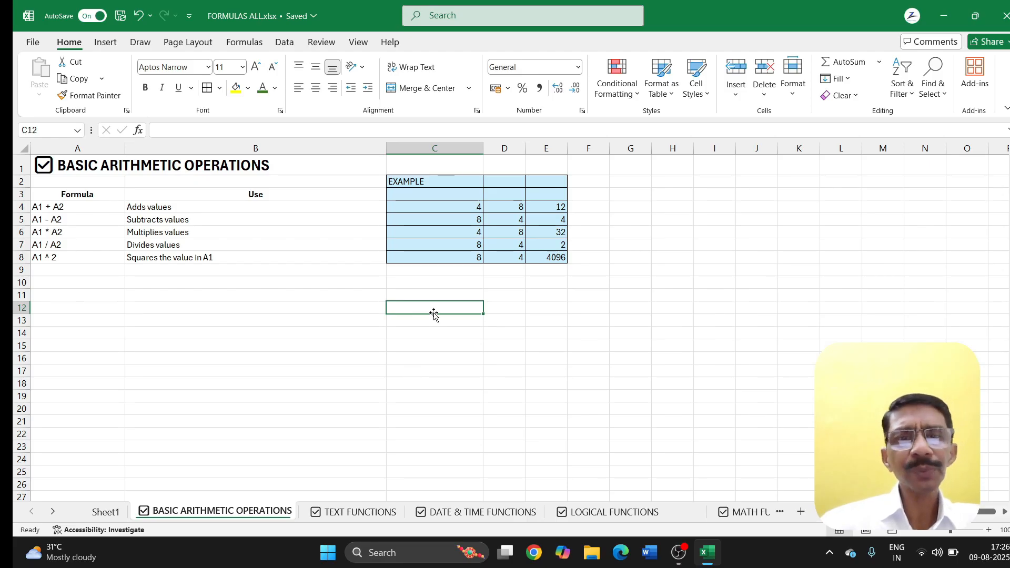
{"action": "left_click", "coordinate": [470, 209]}
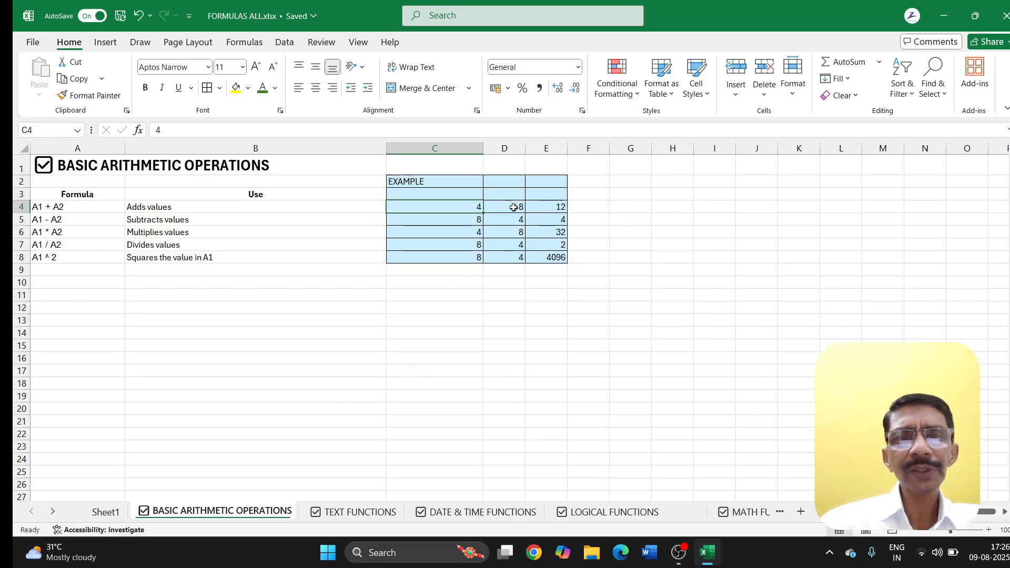
{"action": "left_click", "coordinate": [514, 208]}
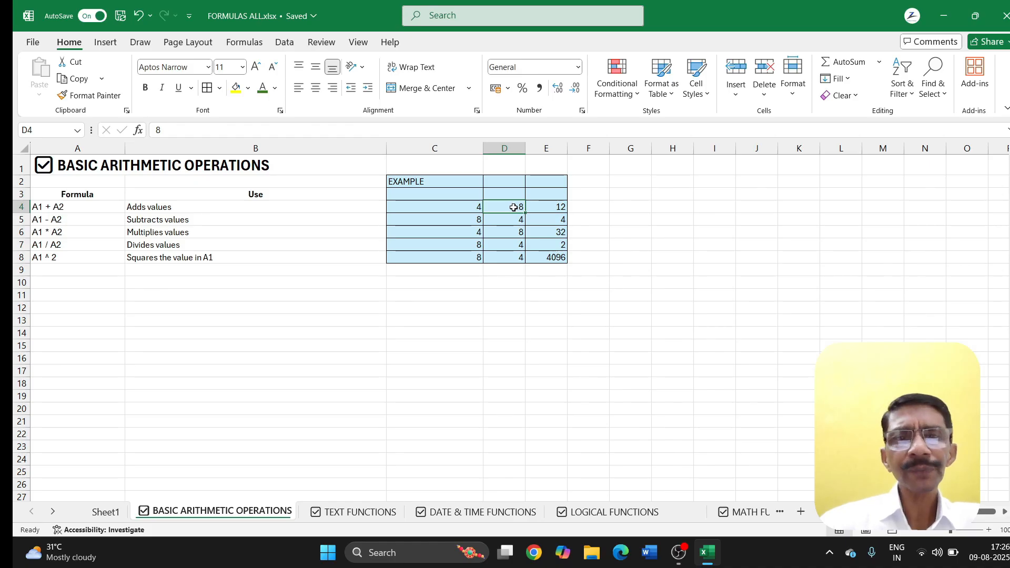
{"action": "left_click", "coordinate": [539, 209]}
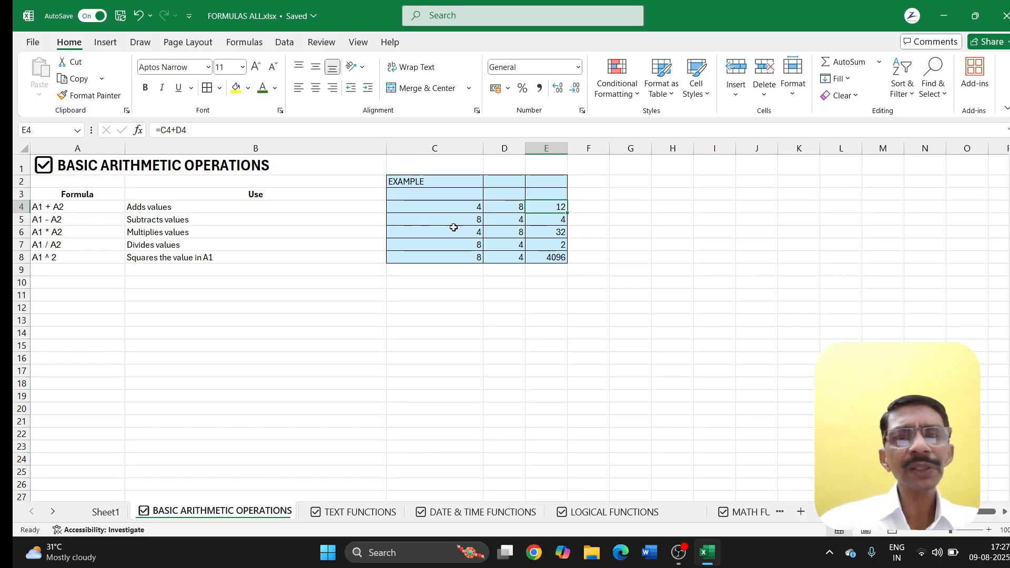
{"action": "left_click", "coordinate": [557, 219]}
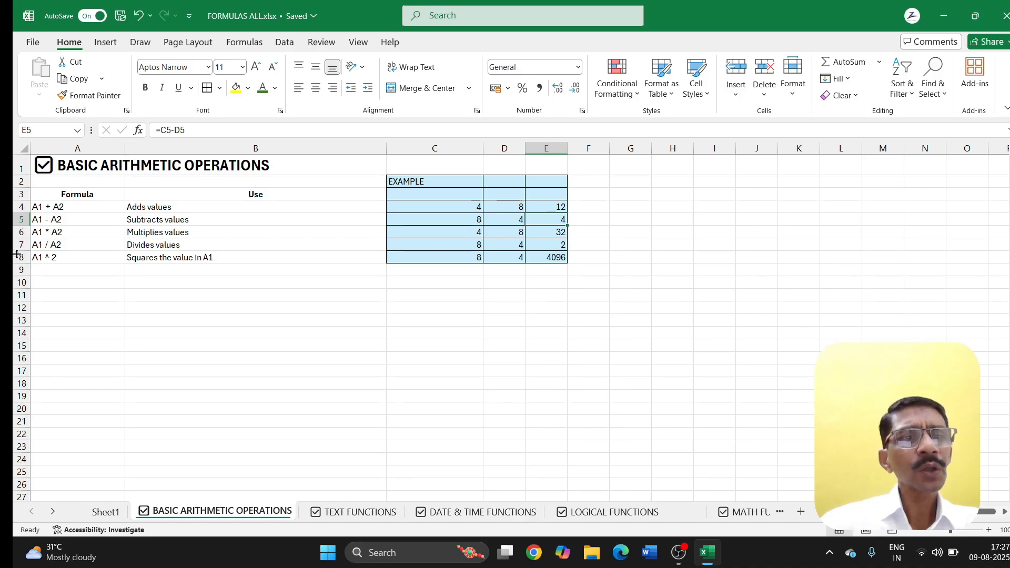
{"action": "left_click", "coordinate": [556, 233]}
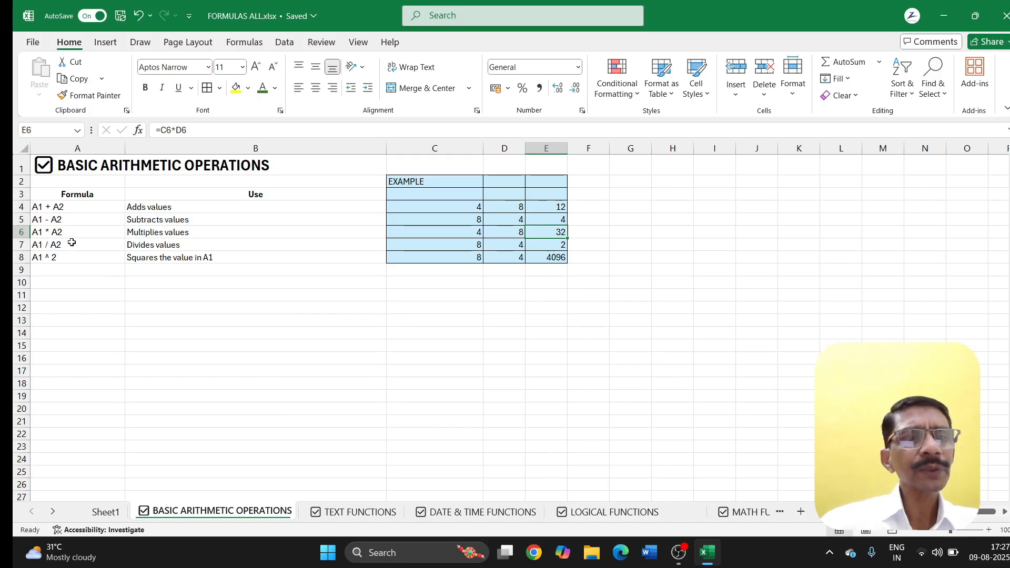
{"action": "left_click", "coordinate": [556, 246]}
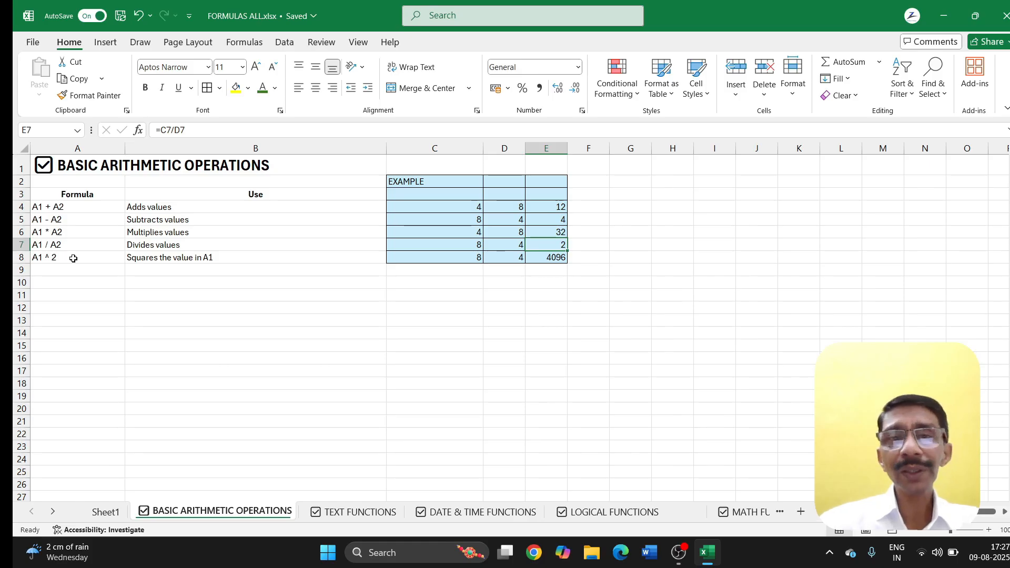
{"action": "left_click", "coordinate": [543, 262]}
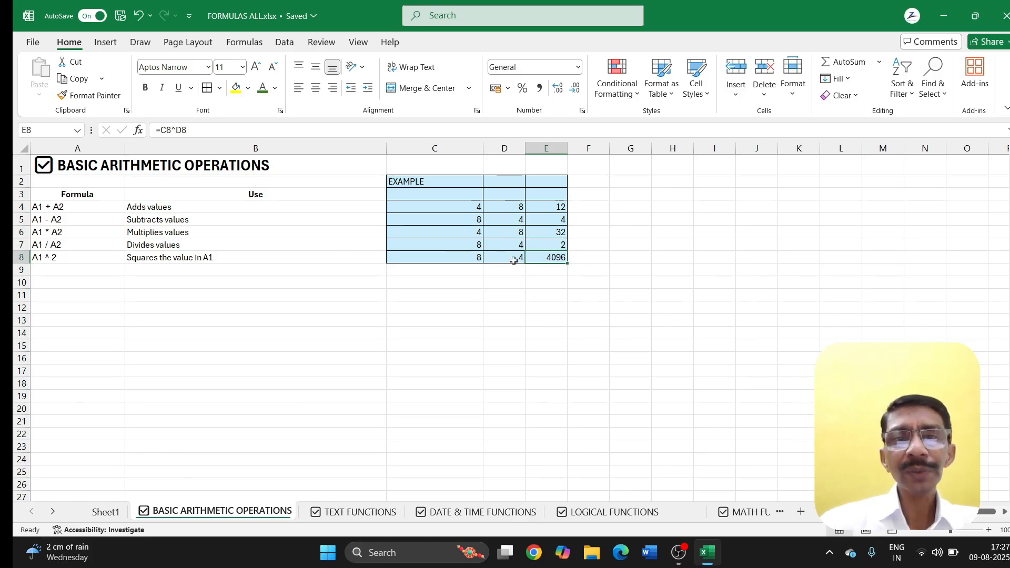
{"action": "left_click", "coordinate": [467, 261]}
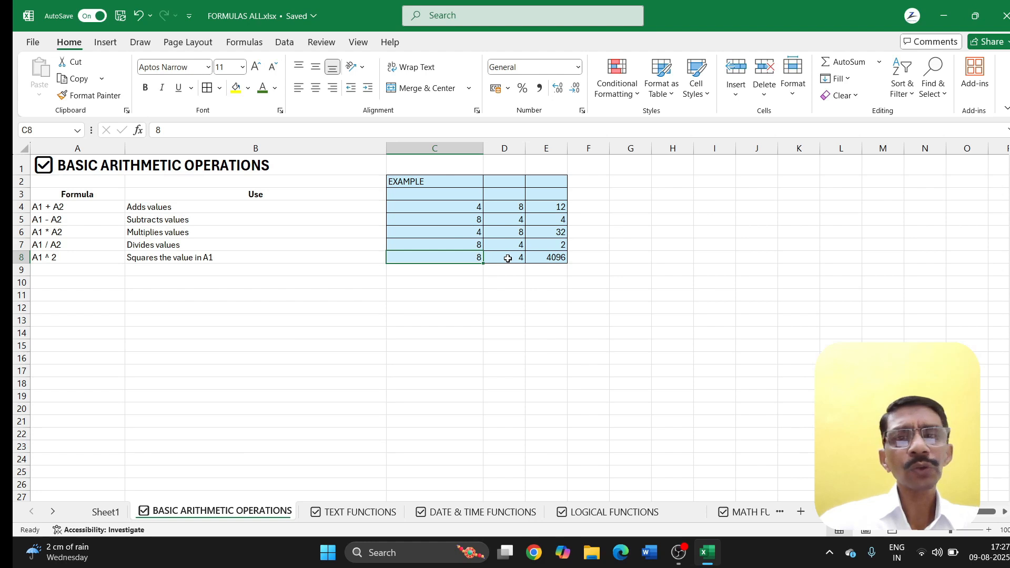
{"action": "left_click", "coordinate": [547, 259]}
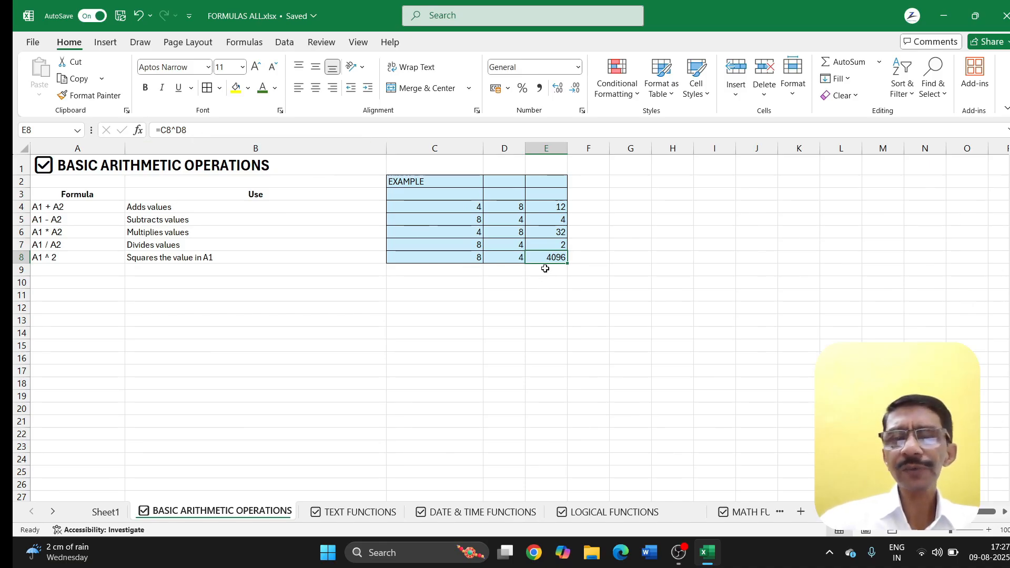
{"action": "left_click", "coordinate": [213, 316]}
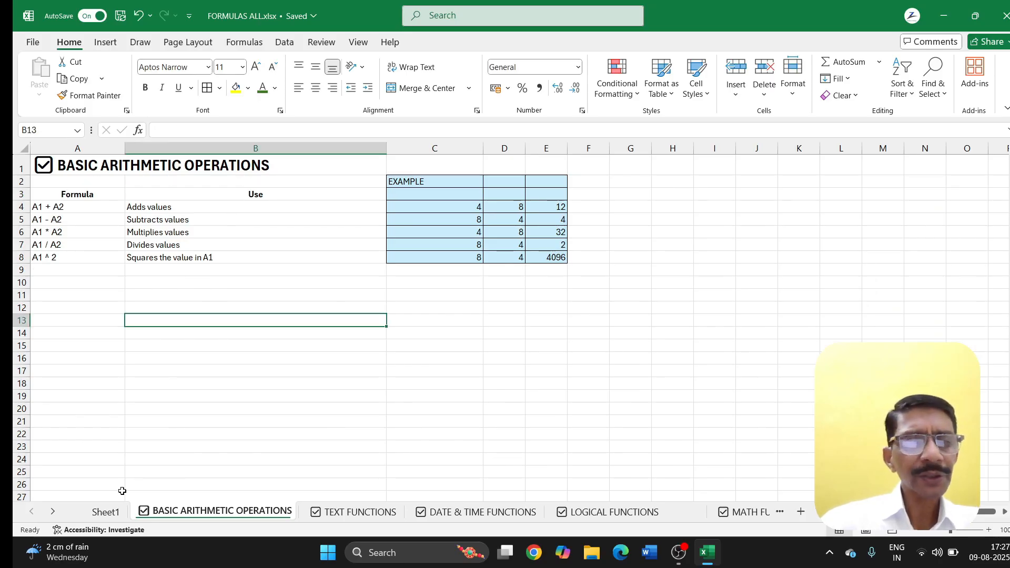
Step: Return to Sheet1, follow the TEXT FUNCTIONS hyperlink in A12, and select D4
{"action": "left_click", "coordinate": [104, 518]}
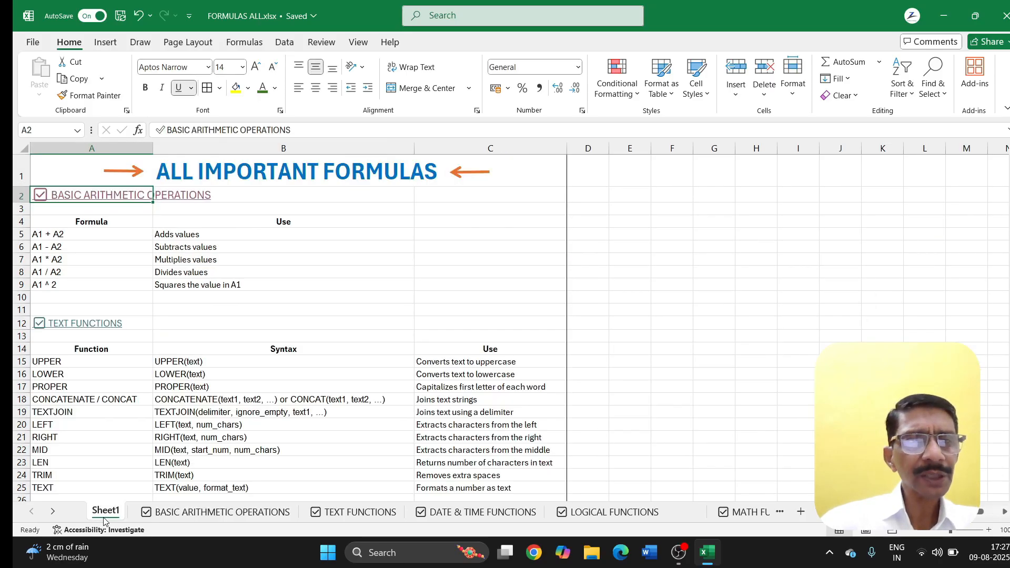
{"action": "left_click", "coordinate": [77, 327]}
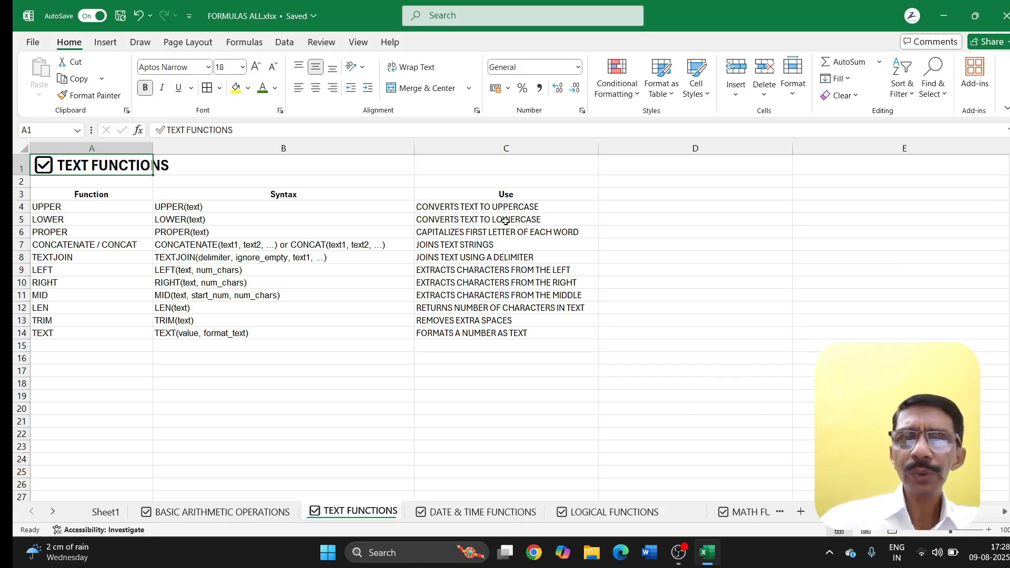
{"action": "left_click", "coordinate": [627, 208]}
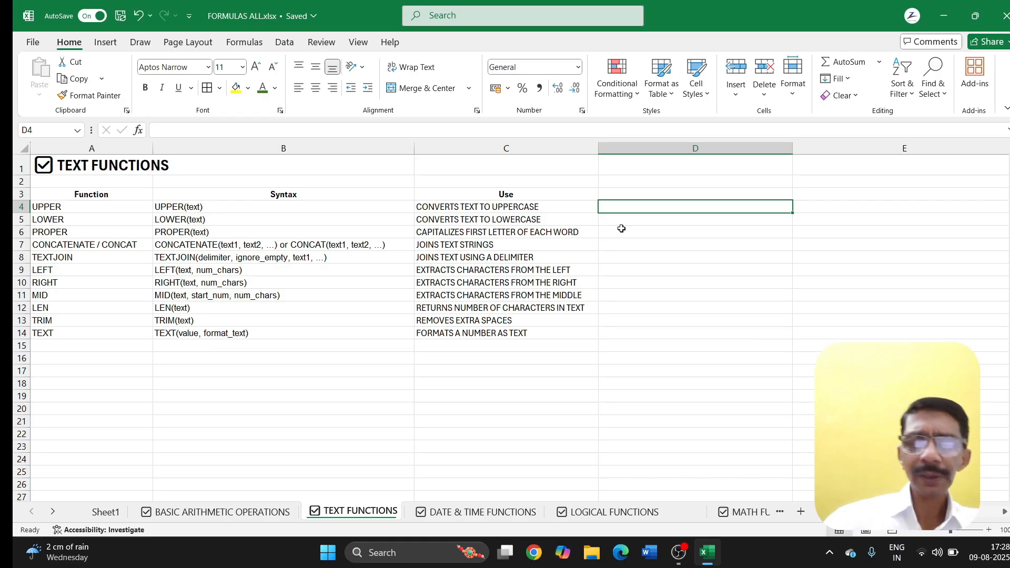
Step: Enter =LOWER(C4) in D4 and fill it down through D14
{"action": "type", "text": "=LO"}
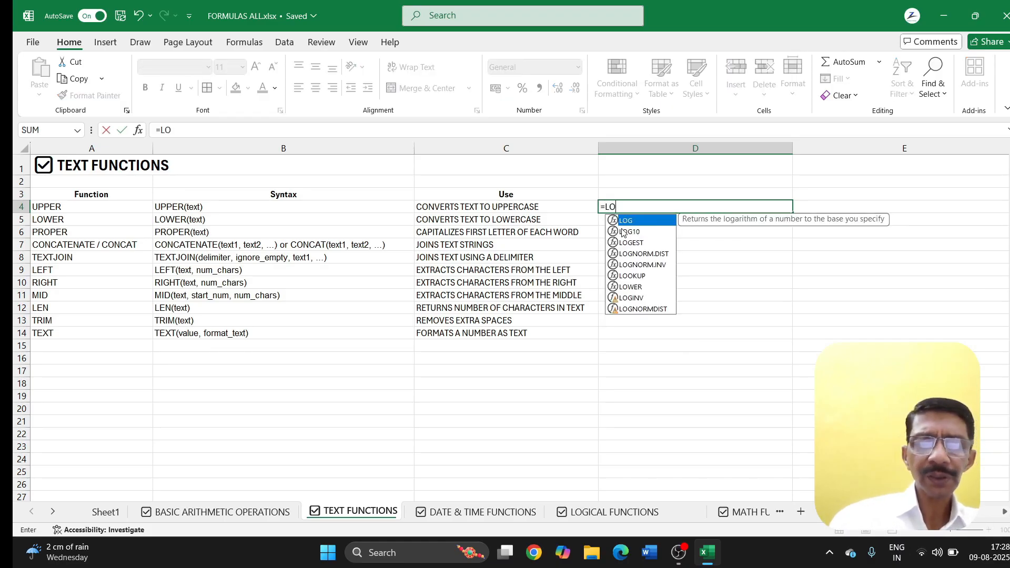
{"action": "type", "text": "WER"}
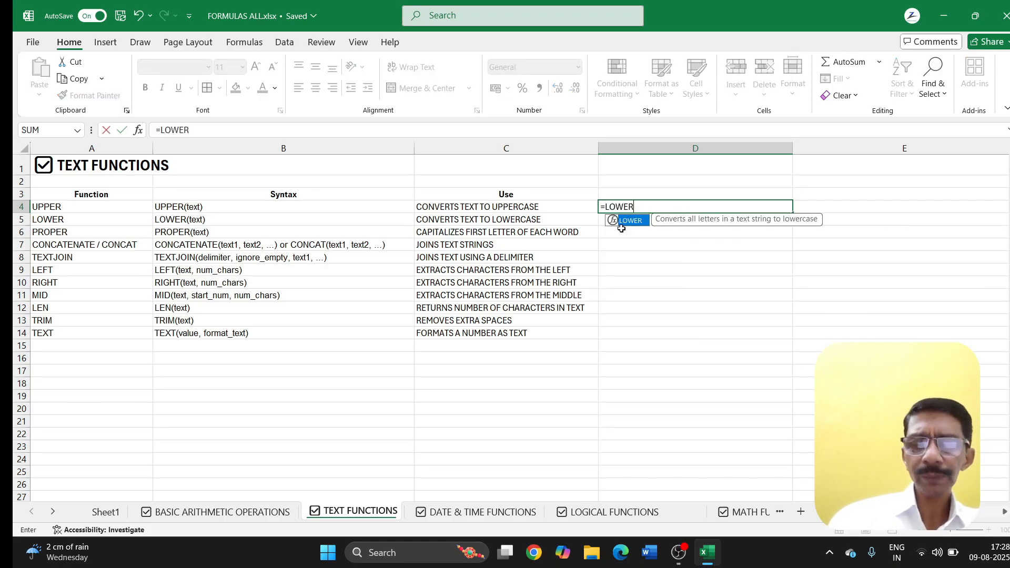
{"action": "type", "text": "("}
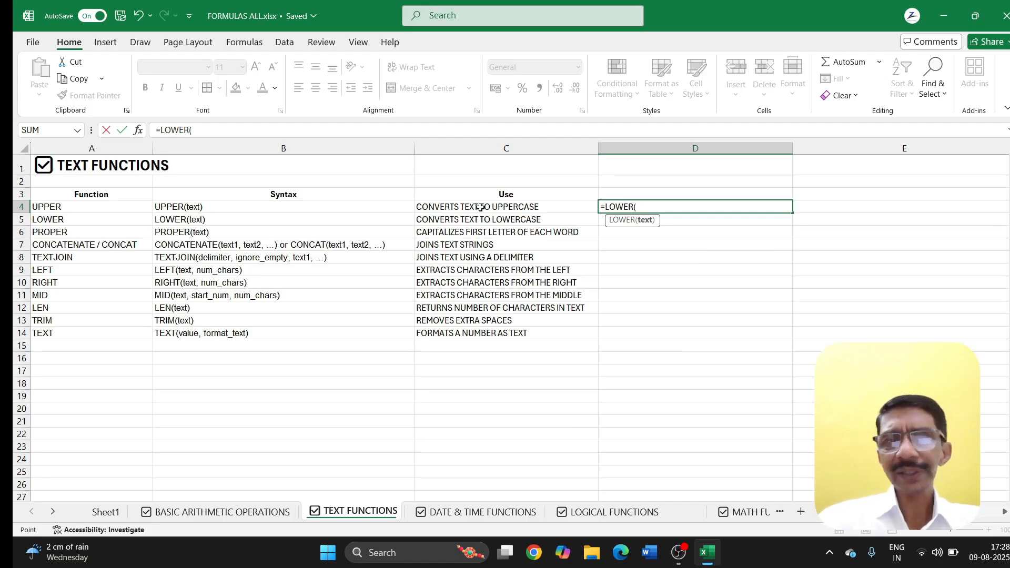
{"action": "left_click", "coordinate": [481, 208]}
{"action": "key", "text": "Return"}
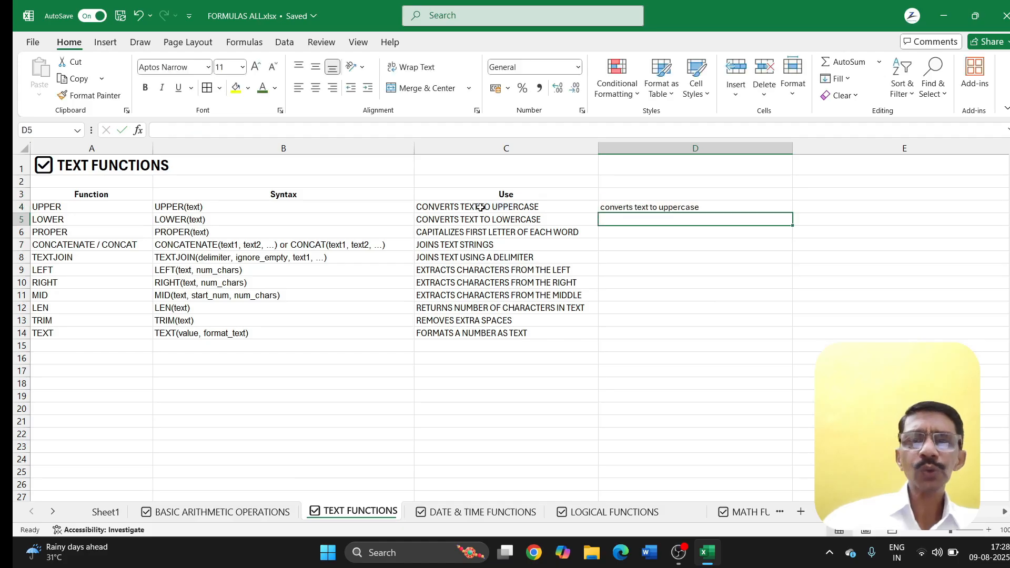
{"action": "left_click", "coordinate": [653, 209]}
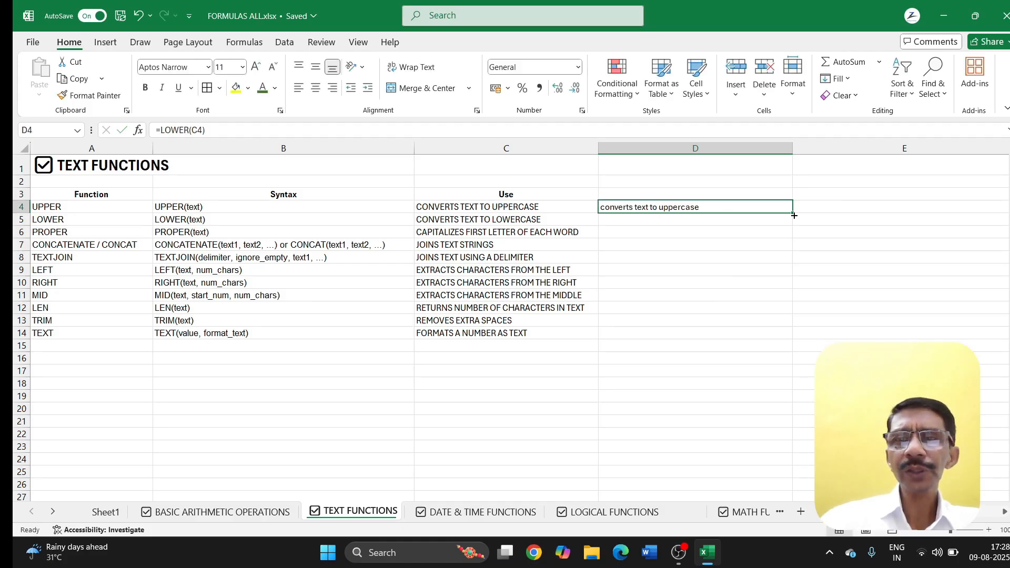
{"action": "left_click_drag", "start_coordinate": [793, 212], "coordinate": [776, 343]}
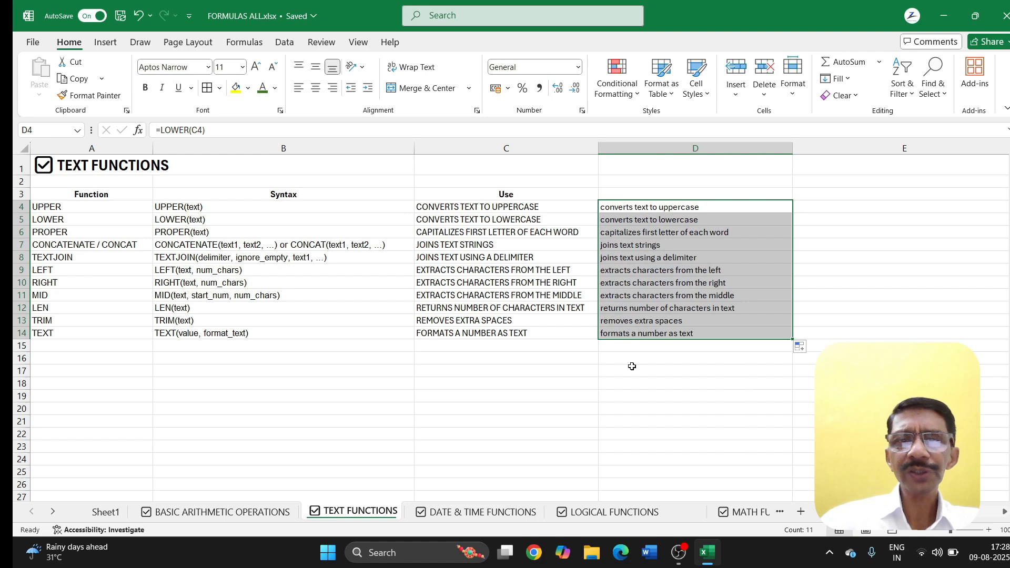
{"action": "left_click", "coordinate": [555, 383]}
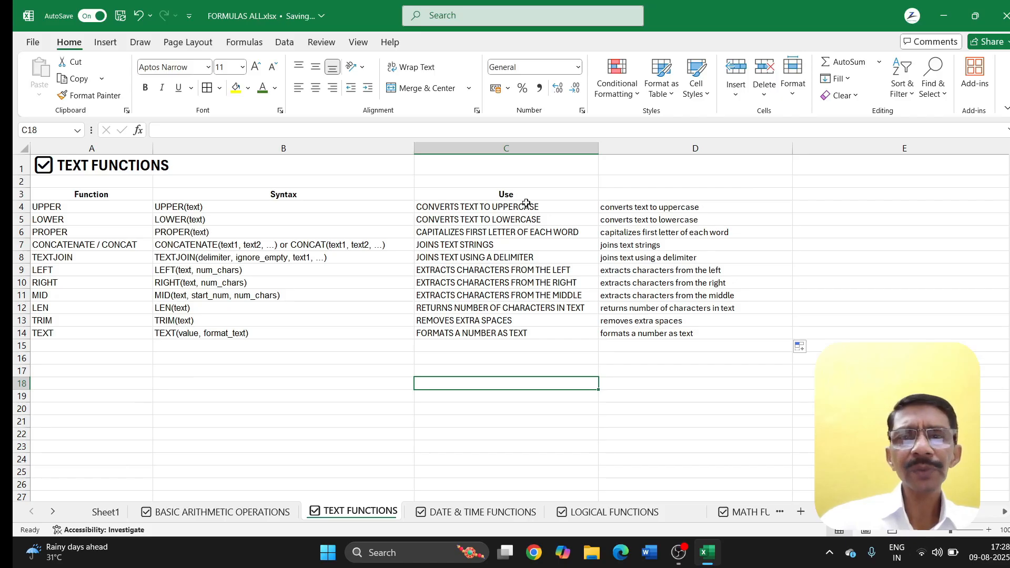
Step: Delete the Use descriptions in C4:C14, then undo the deletion
{"action": "left_click_drag", "start_coordinate": [526, 206], "coordinate": [524, 330]}
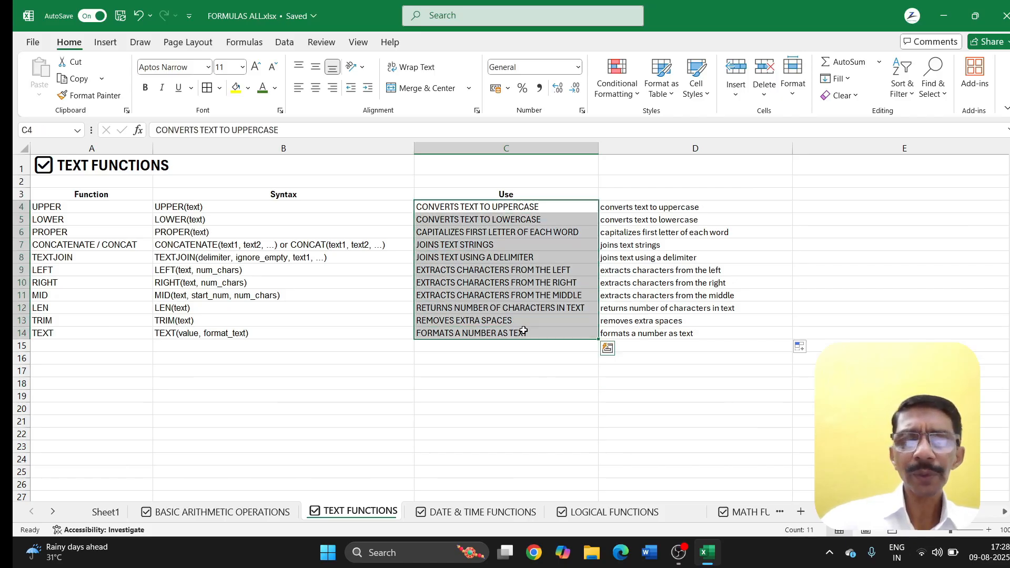
{"action": "key", "text": "Delete"}
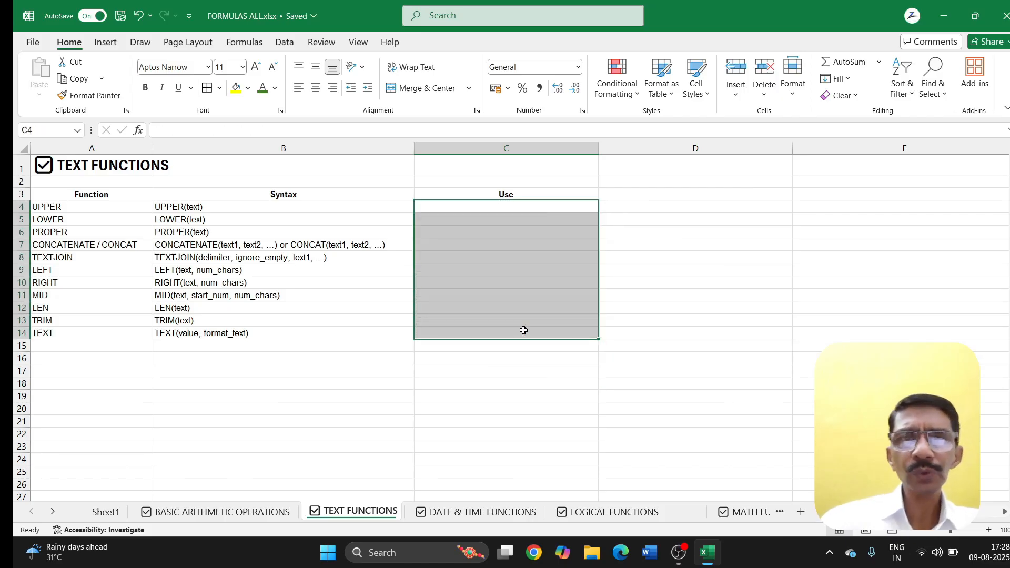
{"action": "left_click", "coordinate": [611, 308]}
{"action": "key", "text": "ctrl+z"}
{"action": "left_click", "coordinate": [574, 375]}
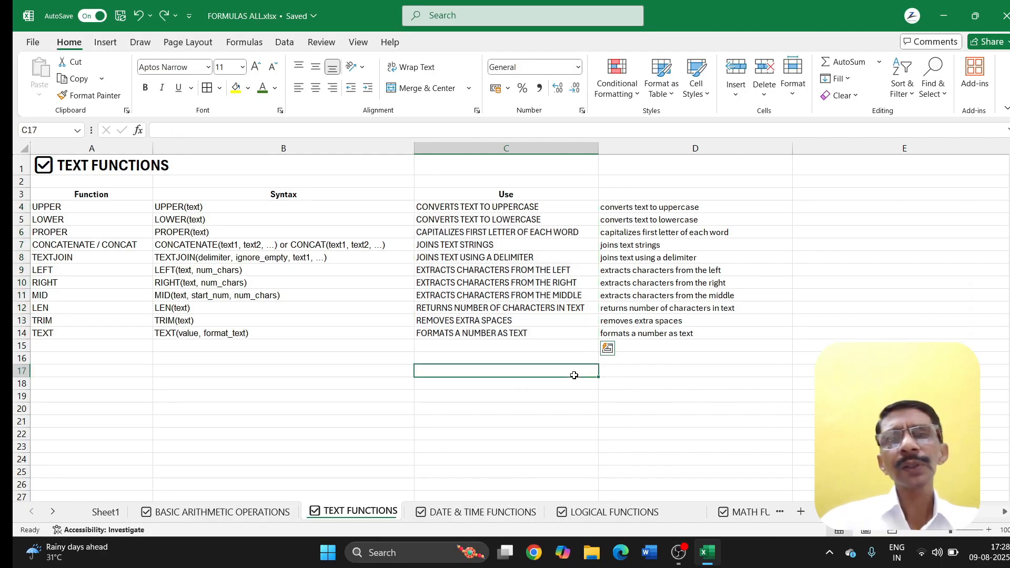
Step: Copy the lowercase results in D4:D14 and paste them as values into C4:C14
{"action": "left_click_drag", "start_coordinate": [636, 203], "coordinate": [634, 331]}
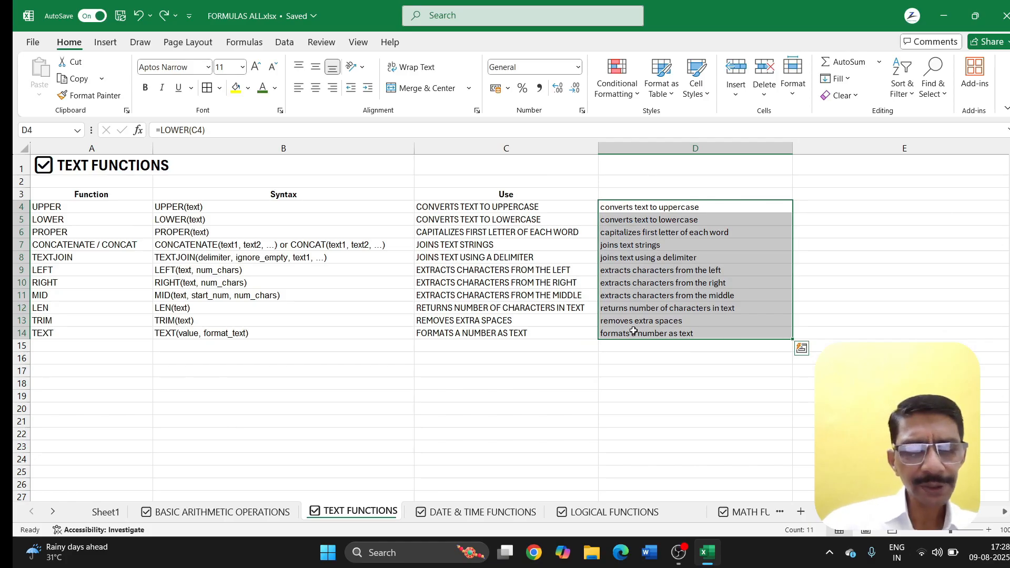
{"action": "key", "text": "ctrl+c"}
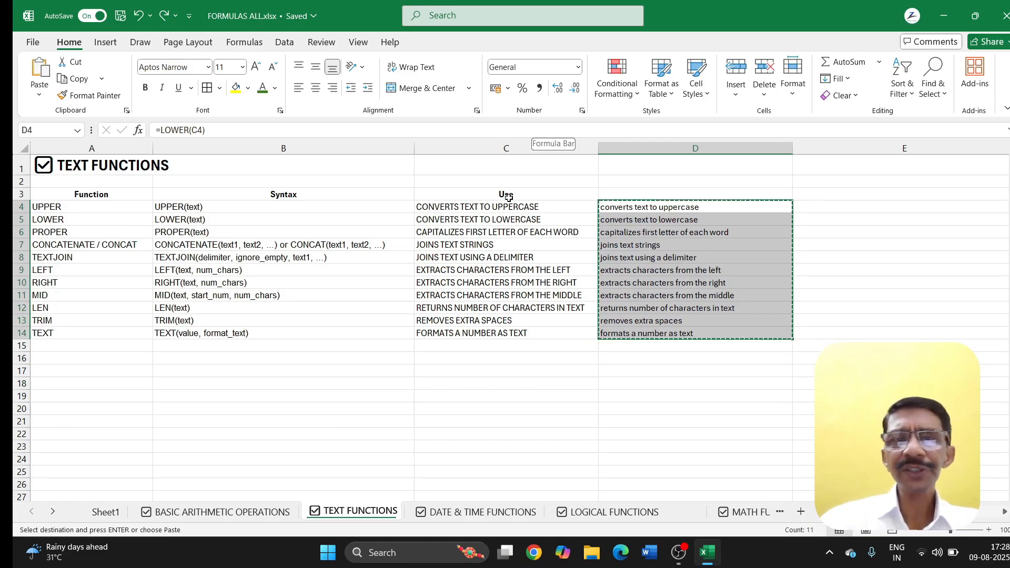
{"action": "left_click", "coordinate": [482, 207]}
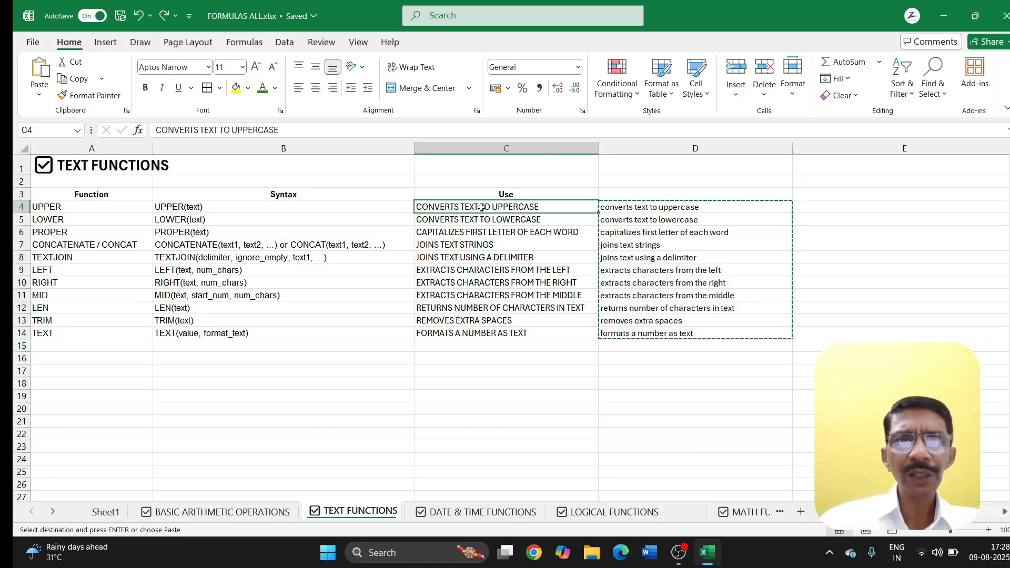
{"action": "left_click", "coordinate": [38, 98]}
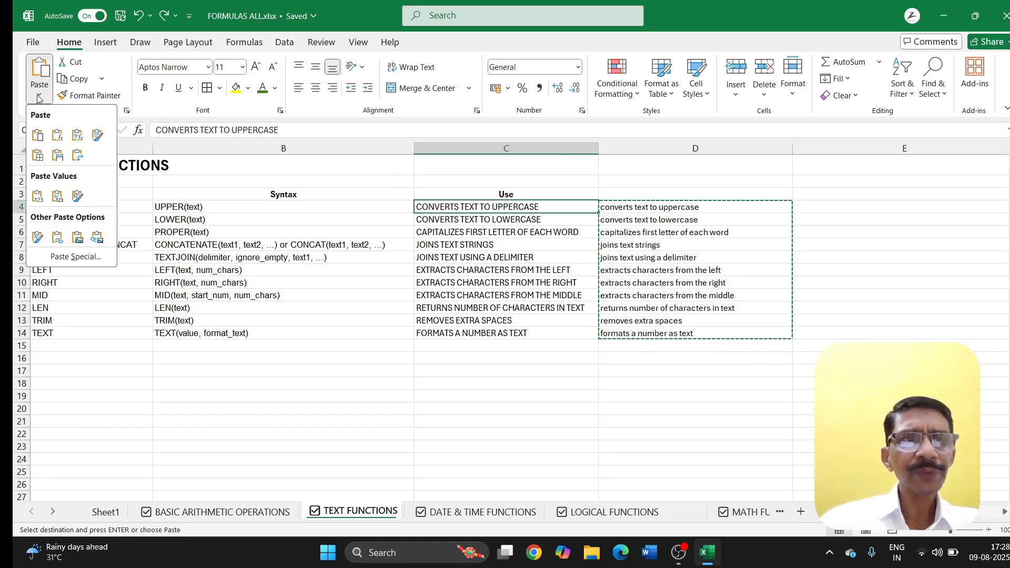
{"action": "left_click", "coordinate": [39, 202]}
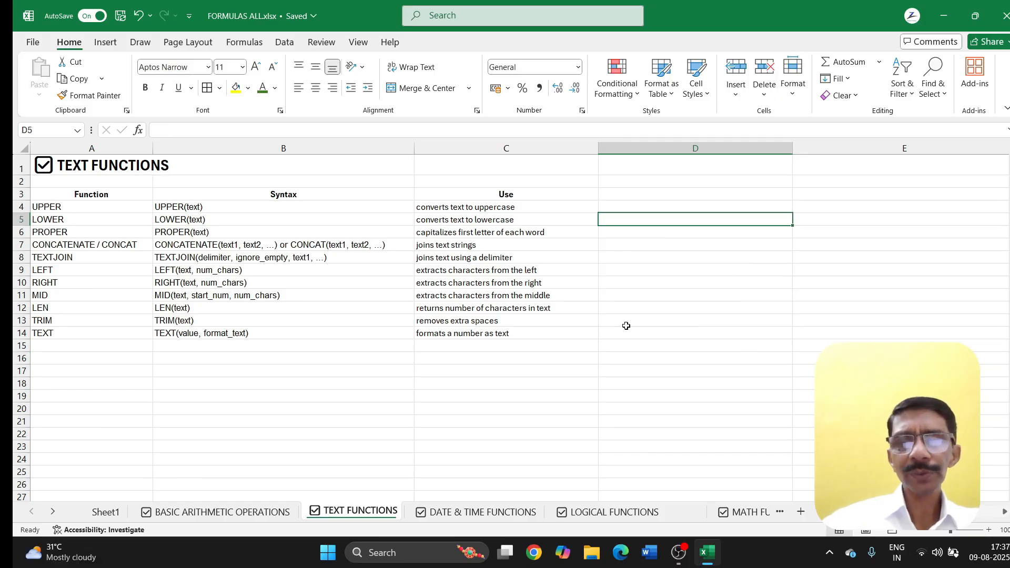
Step: Enter =UPPER(C4), move it into D4, and fill it down through D14
{"action": "type", "text": "=UPPER"}
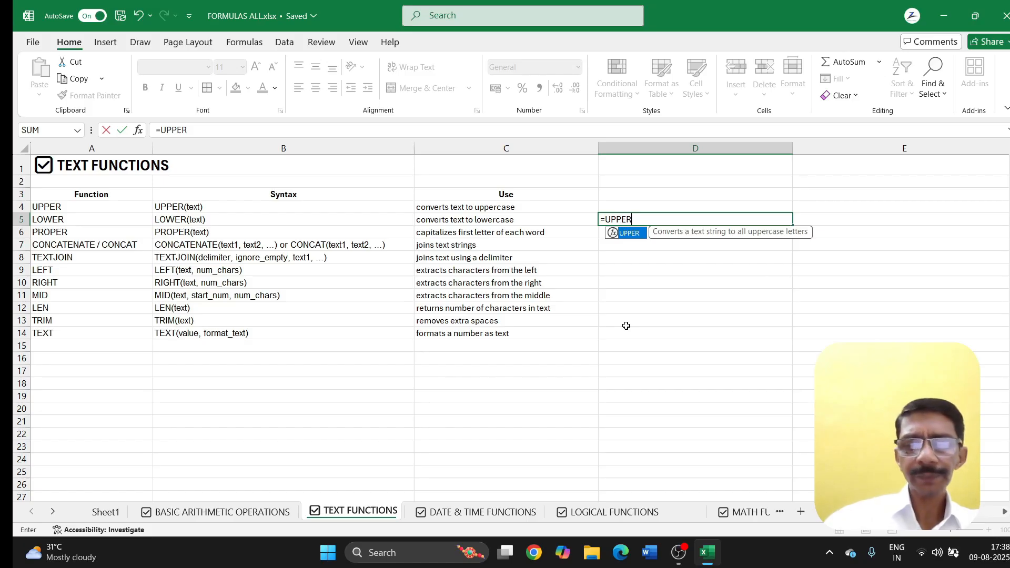
{"action": "type", "text": "("}
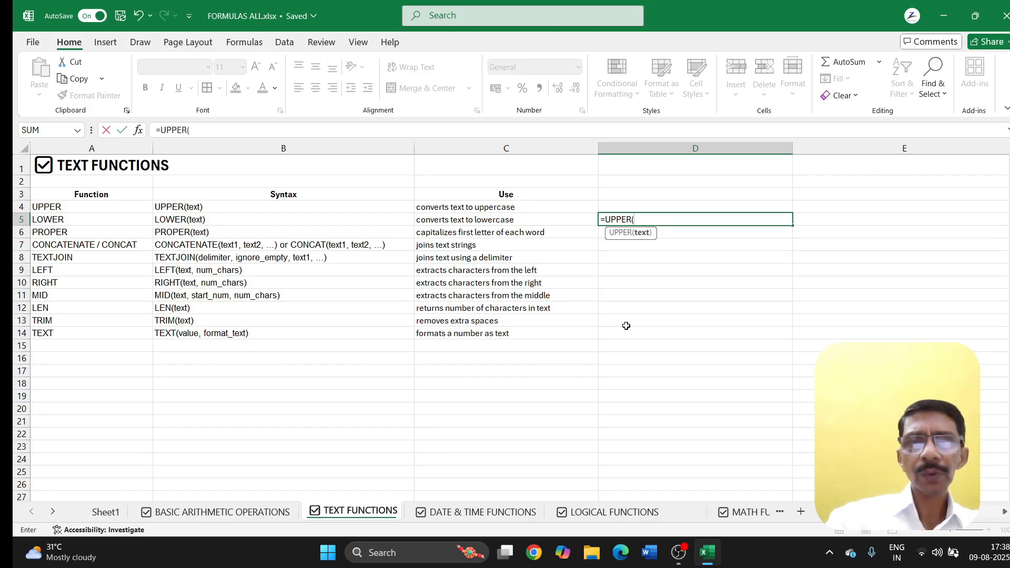
{"action": "left_click", "coordinate": [445, 209]}
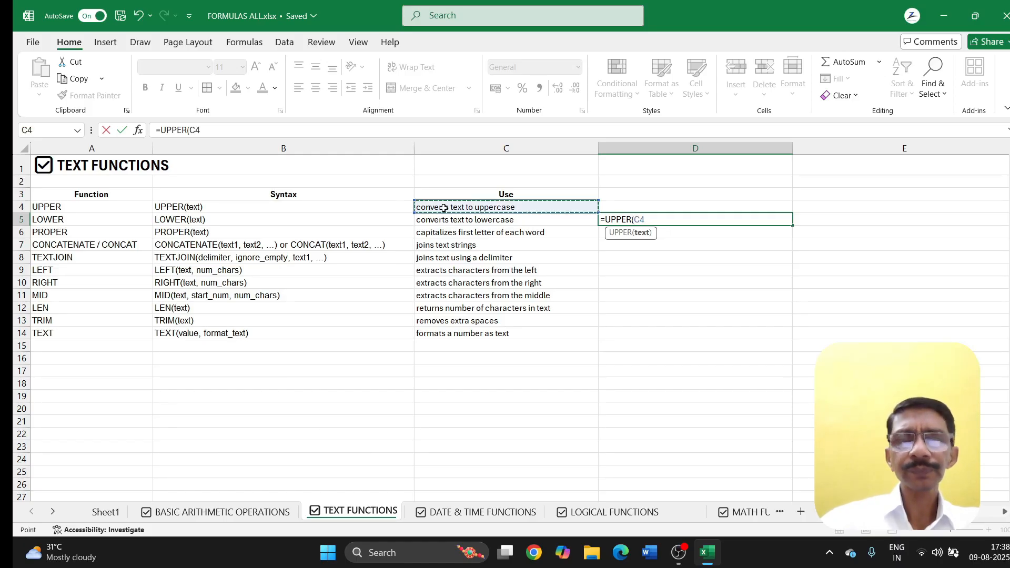
{"action": "type", "text": ")"}
{"action": "key", "text": "Return"}
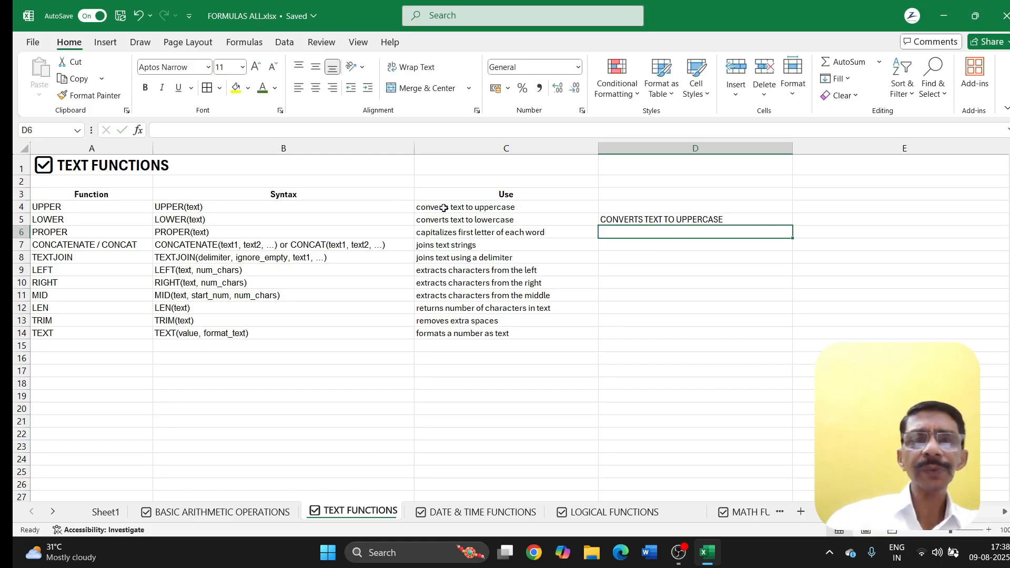
{"action": "left_click", "coordinate": [656, 220]}
{"action": "left_click_drag", "start_coordinate": [661, 213], "coordinate": [661, 201]}
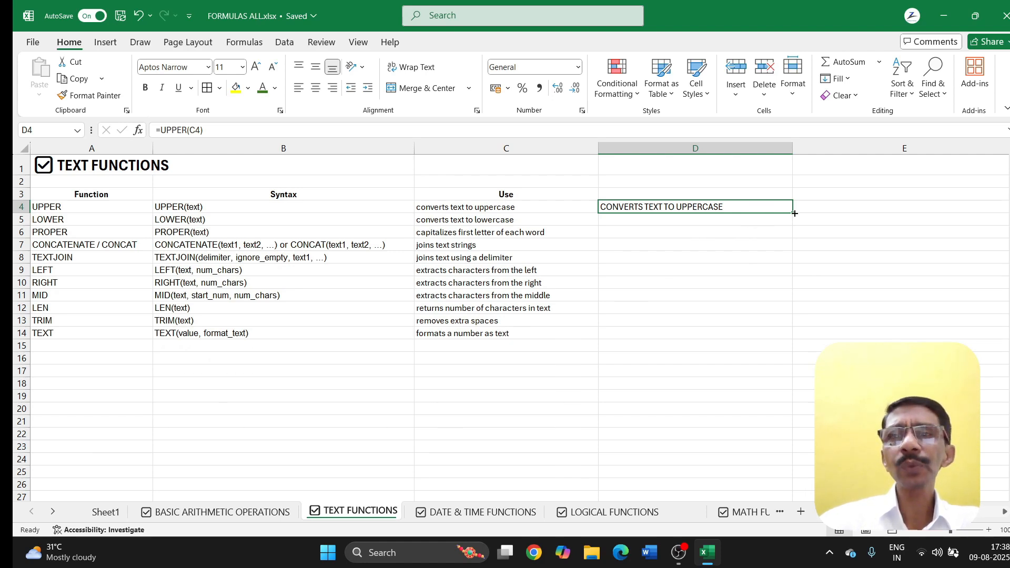
{"action": "left_click_drag", "start_coordinate": [793, 213], "coordinate": [794, 343]}
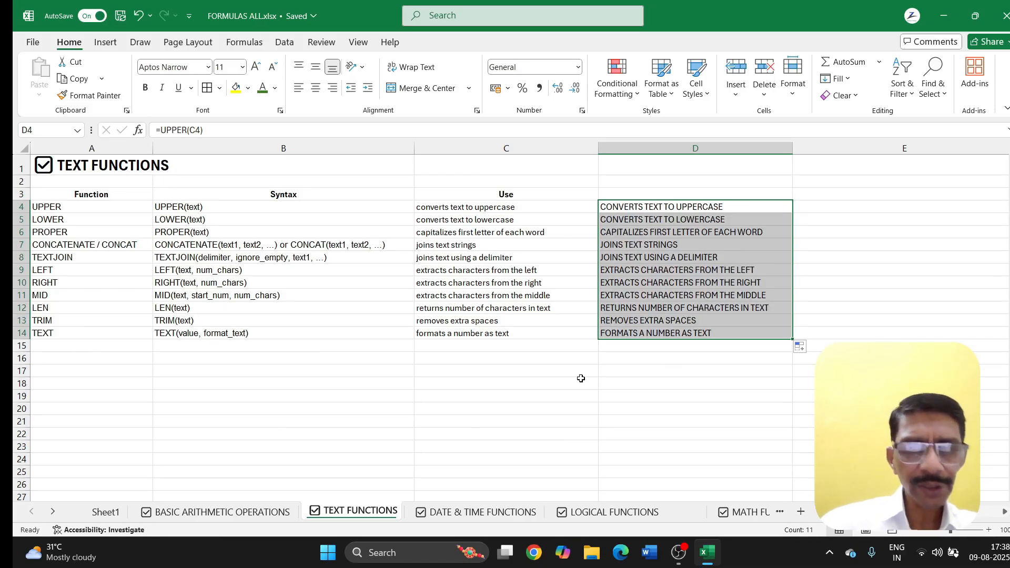
Step: Paste the uppercase results into C4:C14 as plain values
{"action": "key", "text": "ctrl+c"}
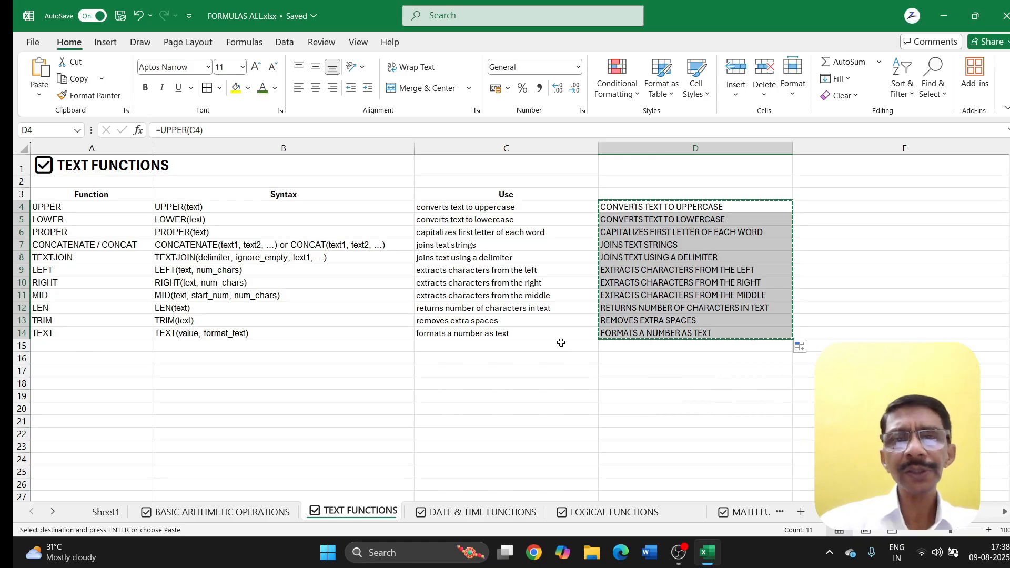
{"action": "left_click_drag", "start_coordinate": [468, 208], "coordinate": [468, 329]}
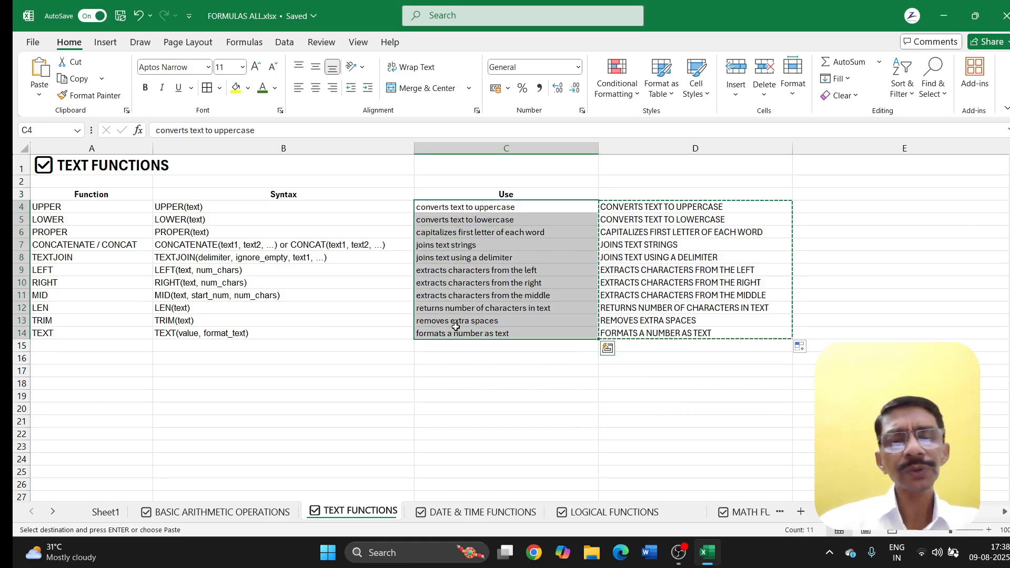
{"action": "left_click", "coordinate": [39, 97]}
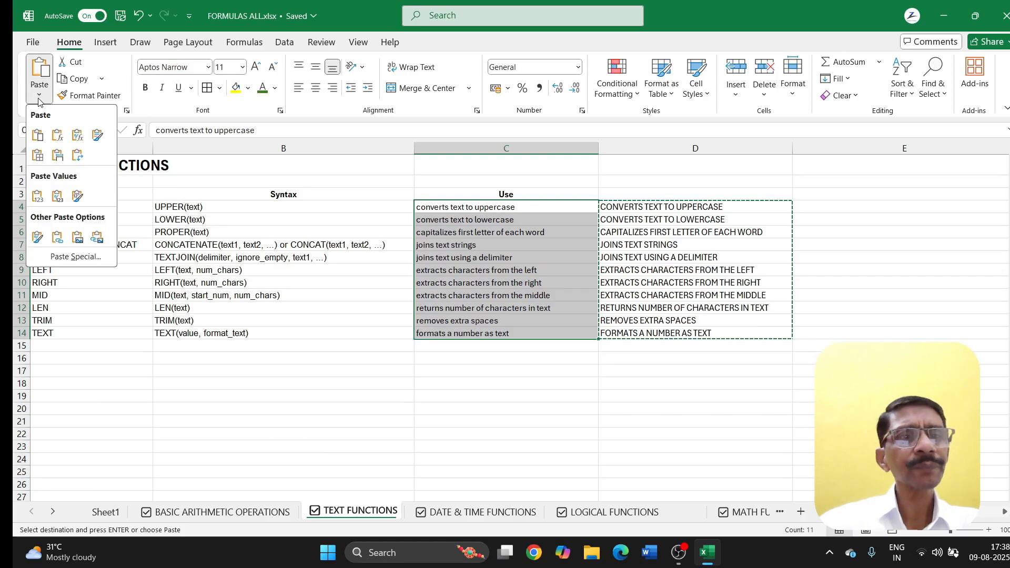
{"action": "left_click", "coordinate": [41, 200]}
{"action": "left_click", "coordinate": [450, 381]}
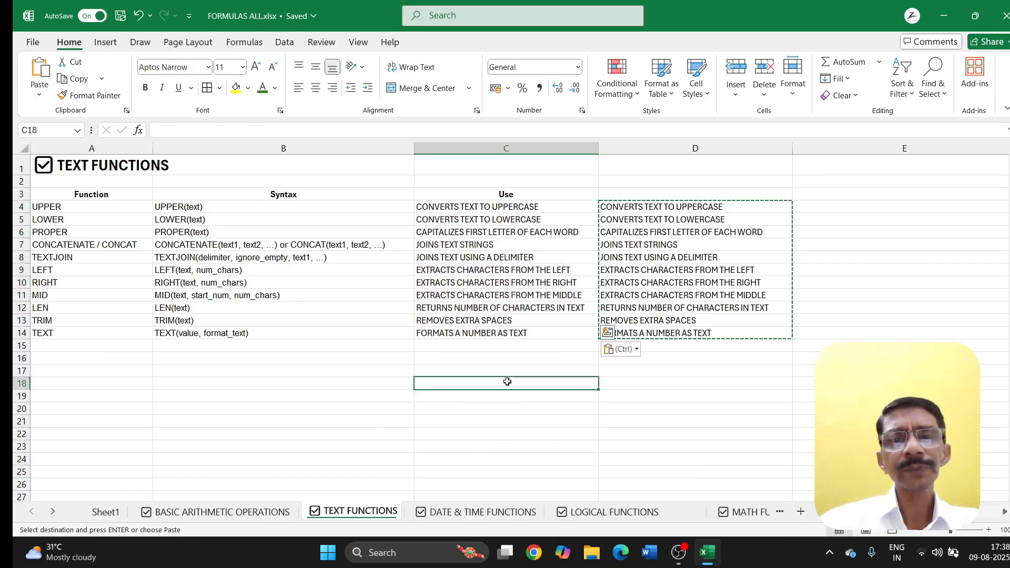
Step: Cancel the copy outline and clear the UPPER helper results from D4:D14
{"action": "key", "text": "Escape"}
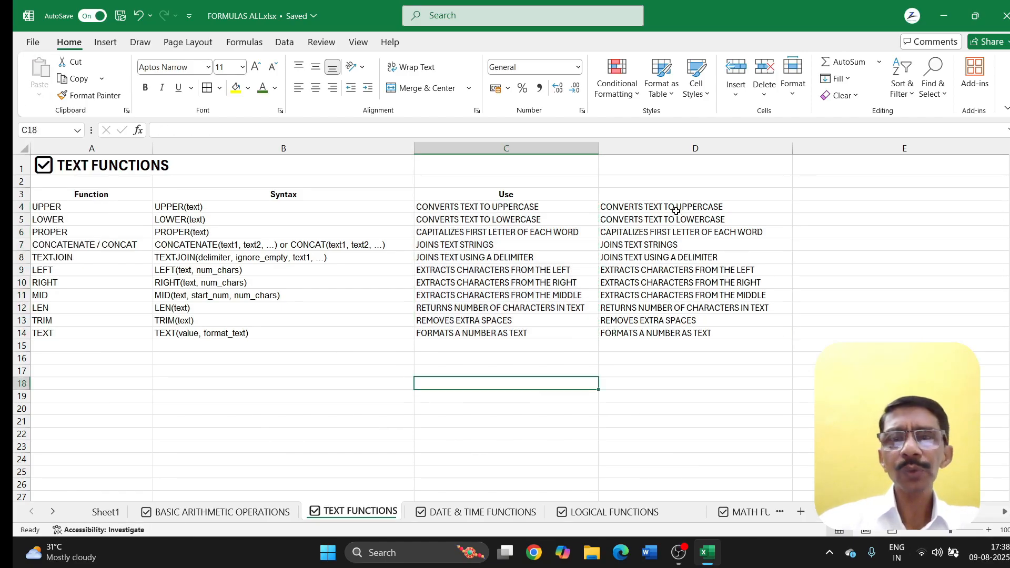
{"action": "left_click_drag", "start_coordinate": [677, 209], "coordinate": [676, 327]}
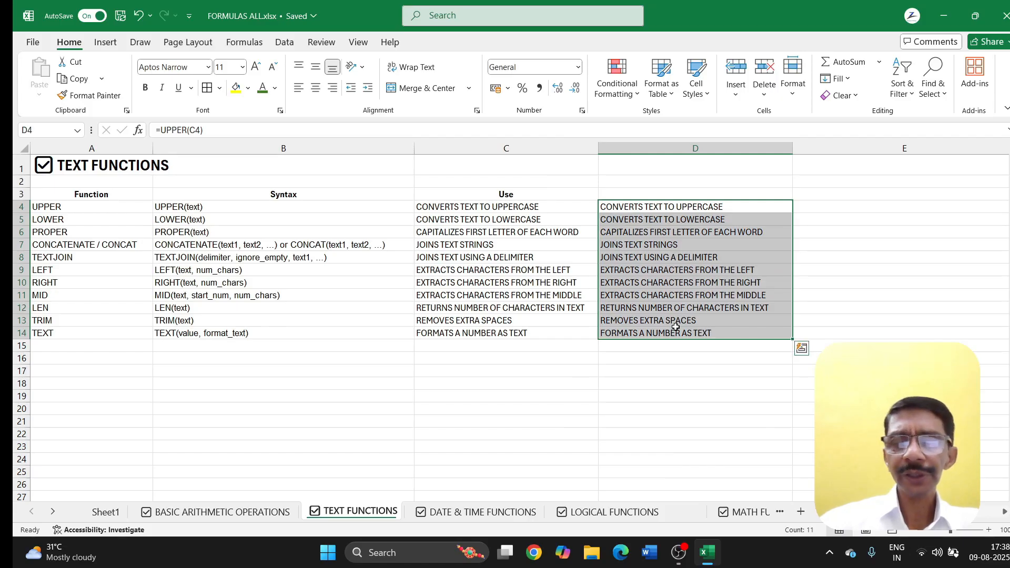
{"action": "key", "text": "Delete"}
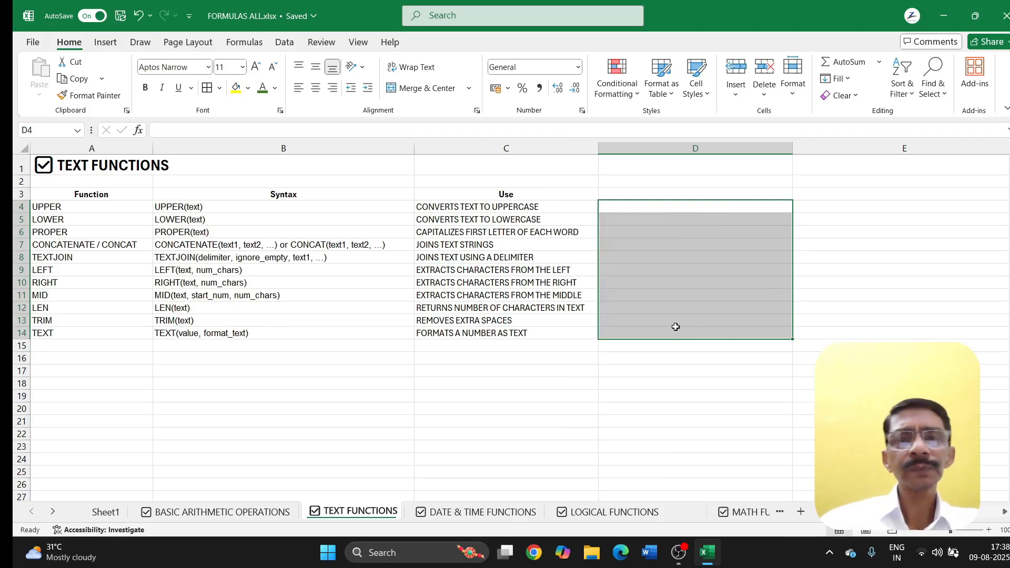
{"action": "left_click", "coordinate": [470, 382]}
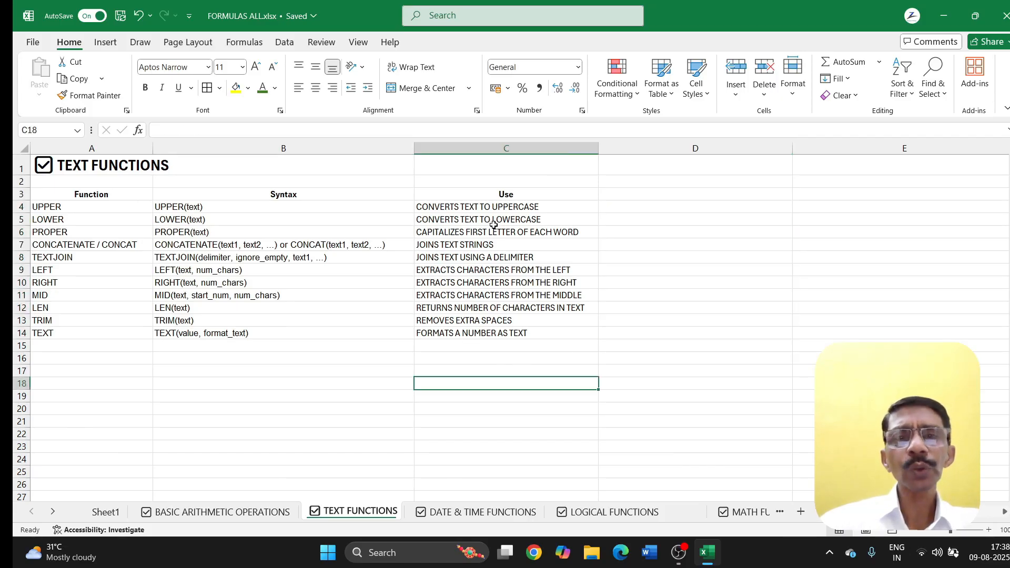
{"action": "left_click", "coordinate": [655, 230]}
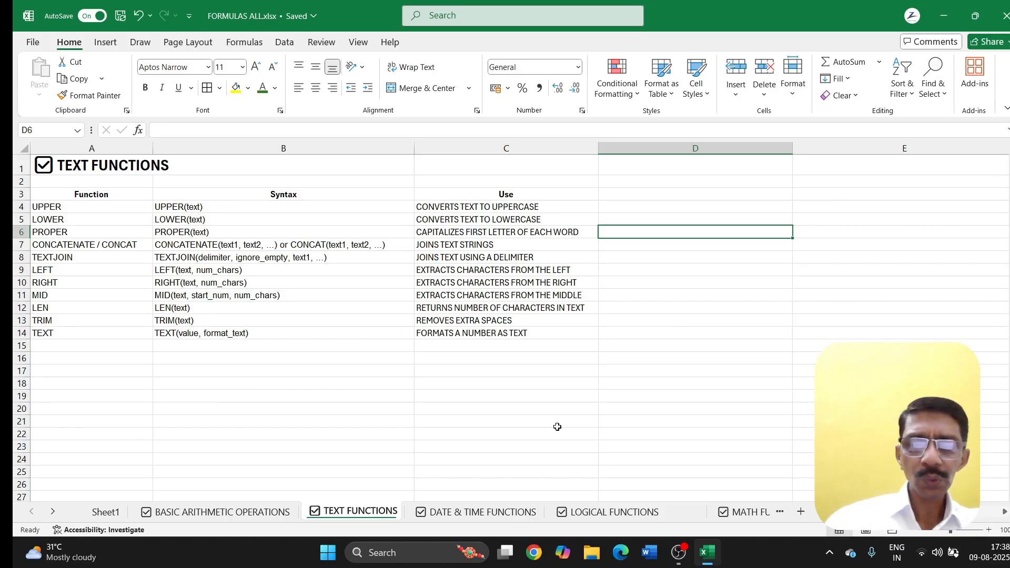
Step: Enter =PROPER(A6) in D6 so it shows 'Proper'
{"action": "type", "text": "=PROP"}
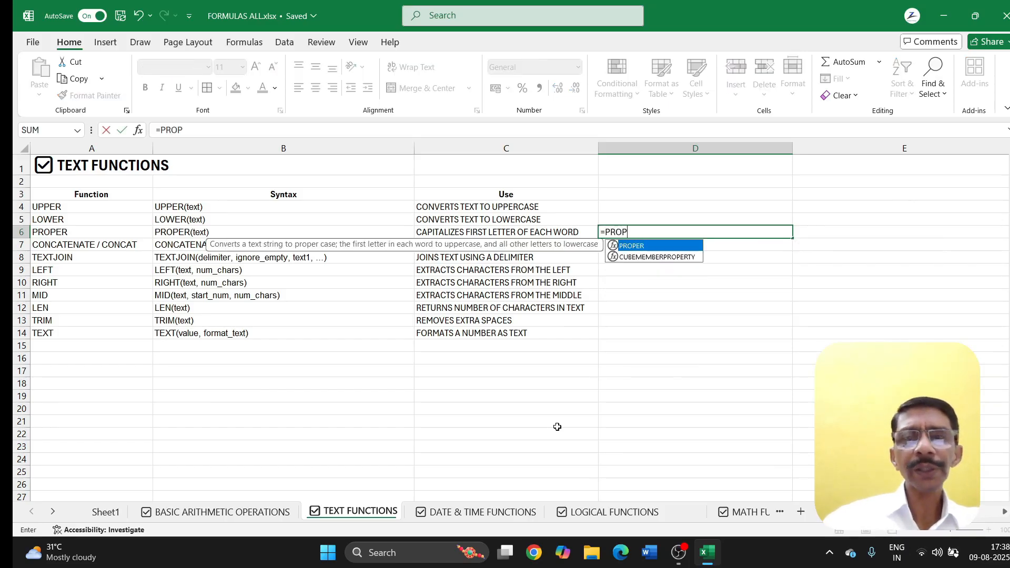
{"action": "type", "text": "ER("}
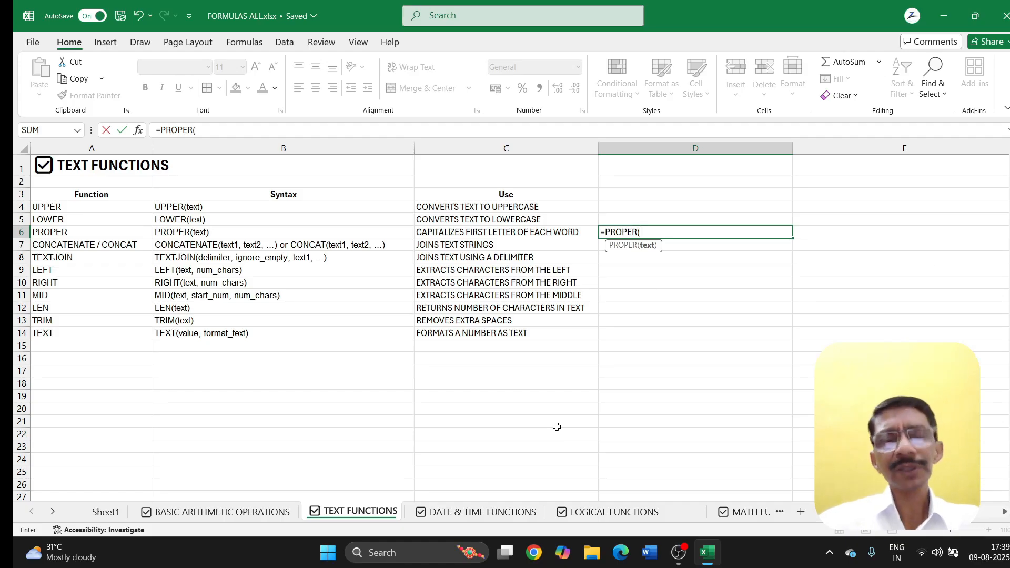
{"action": "left_click", "coordinate": [43, 234]}
{"action": "type", "text": ")"}
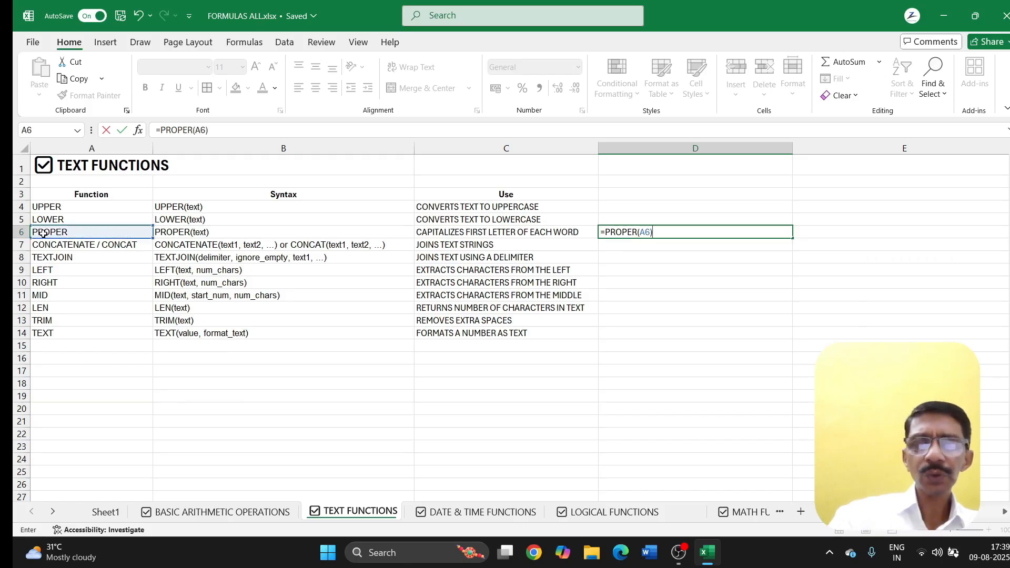
{"action": "key", "text": "Return"}
{"action": "key", "text": "Up"}
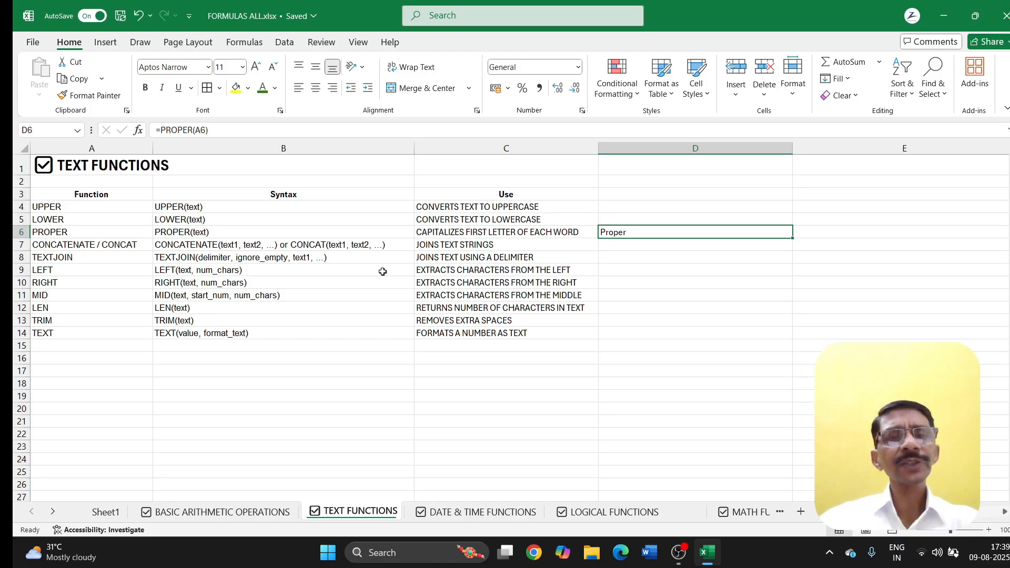
{"action": "left_click", "coordinate": [606, 248]}
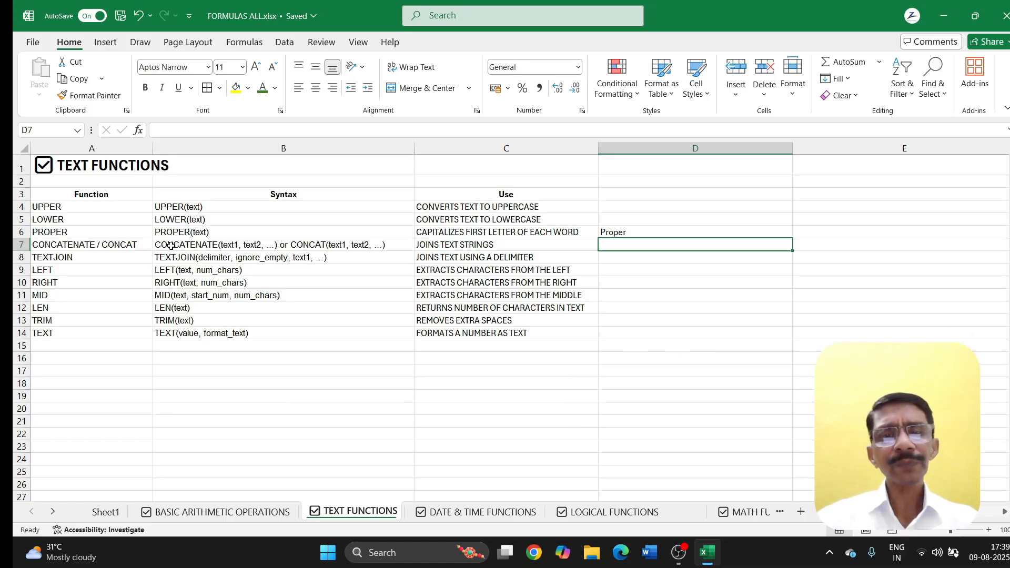
Step: Type LUCKNOW, KANPUR, 45 and 65 into B18:B21
{"action": "left_click", "coordinate": [228, 396]}
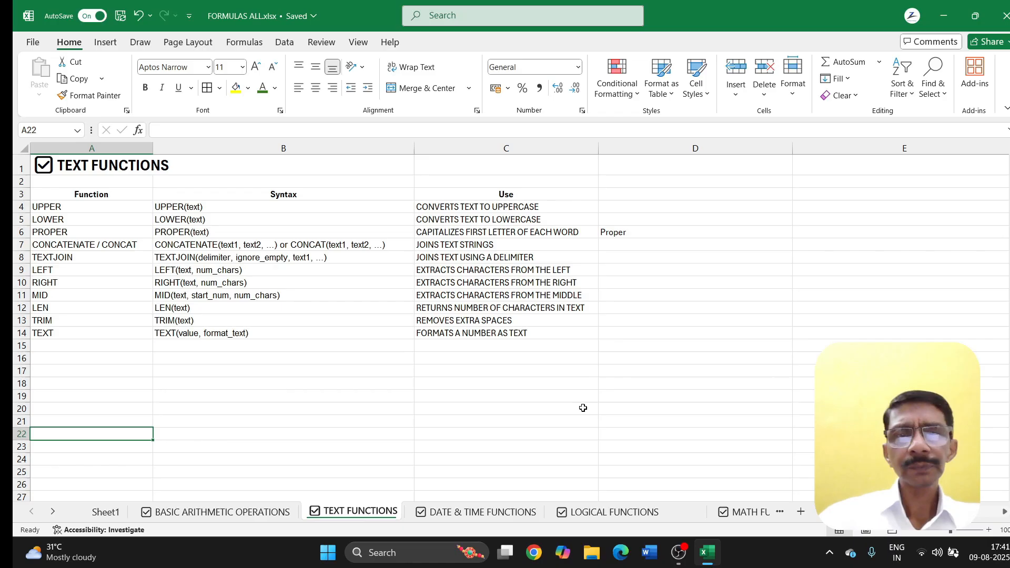
{"action": "left_click", "coordinate": [579, 421]}
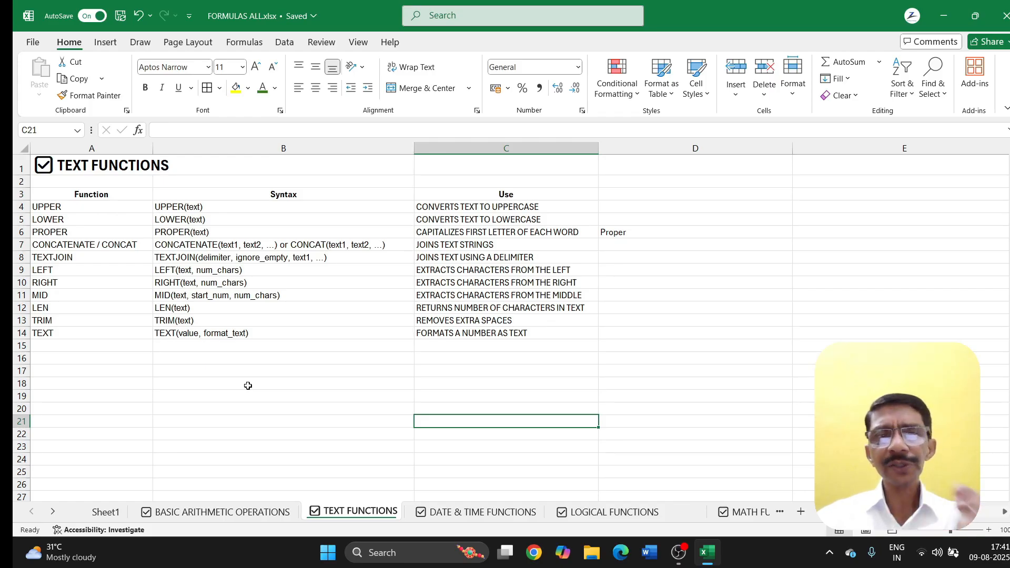
{"action": "left_click", "coordinate": [197, 384]}
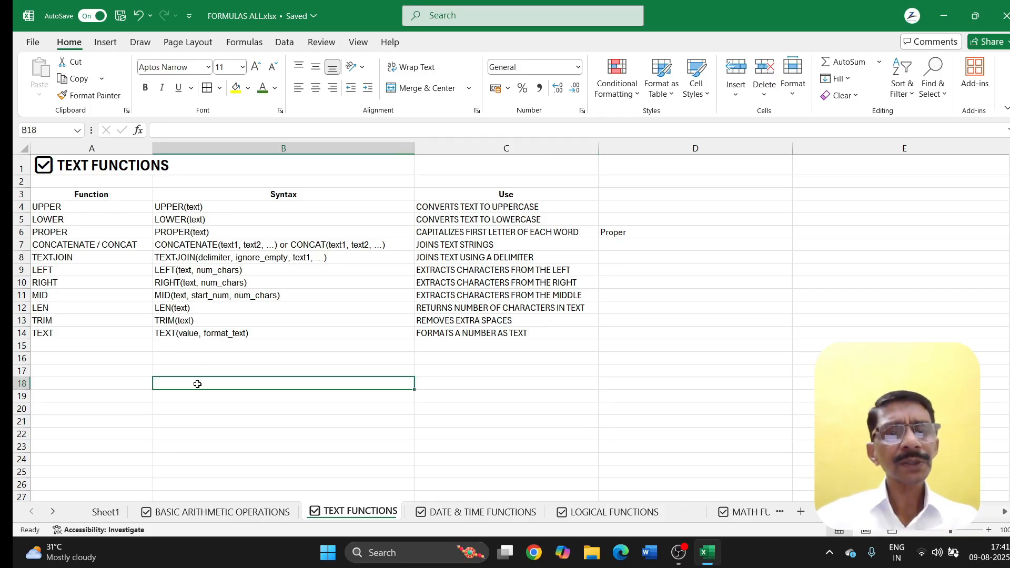
{"action": "type", "text": "L"}
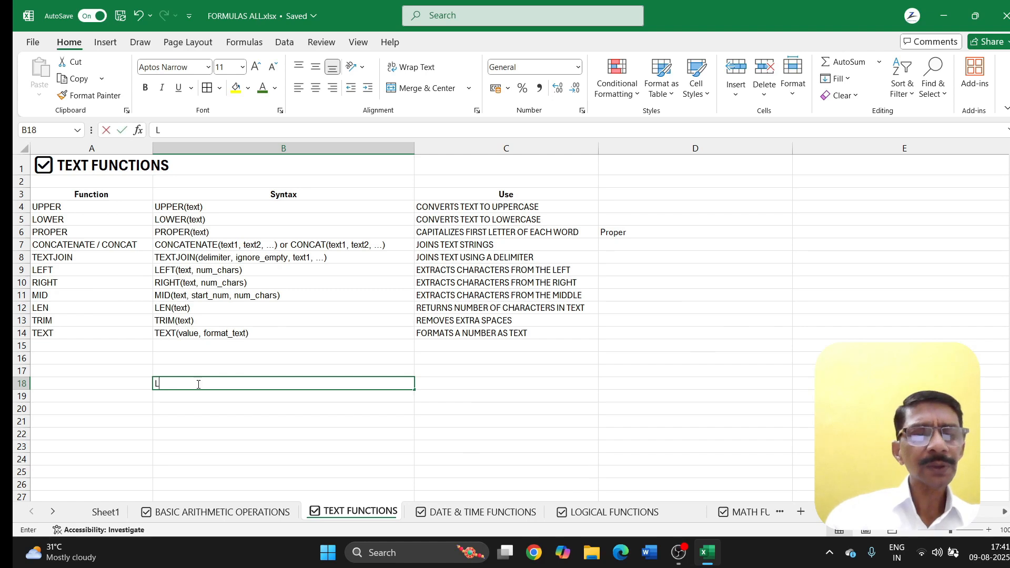
{"action": "type", "text": "UCN"}
{"action": "key", "text": "BackSpace"}
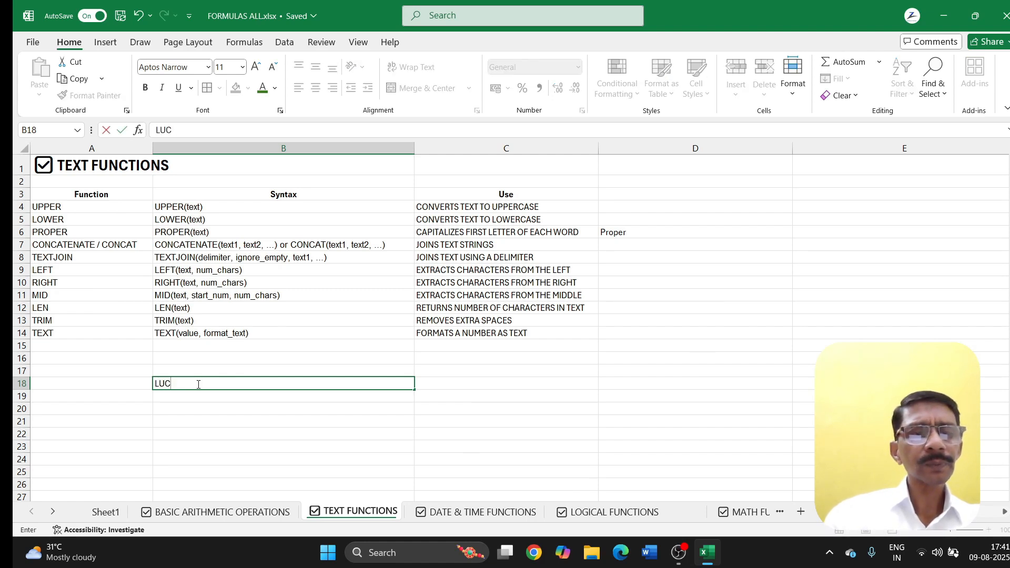
{"action": "type", "text": "KNOW"}
{"action": "key", "text": "Return"}
{"action": "type", "text": "KAN"}
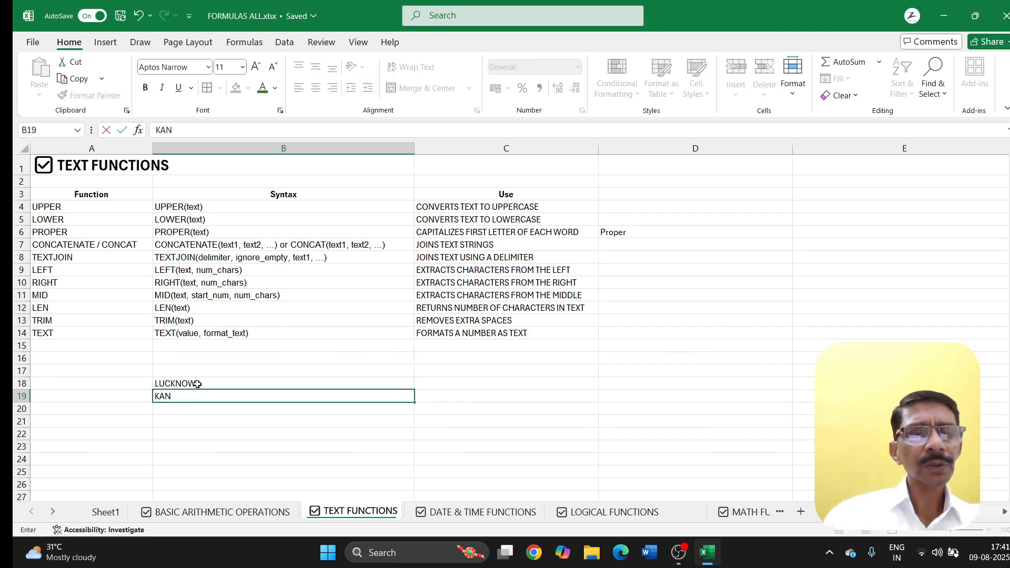
{"action": "type", "text": "PUR"}
{"action": "key", "text": "Return"}
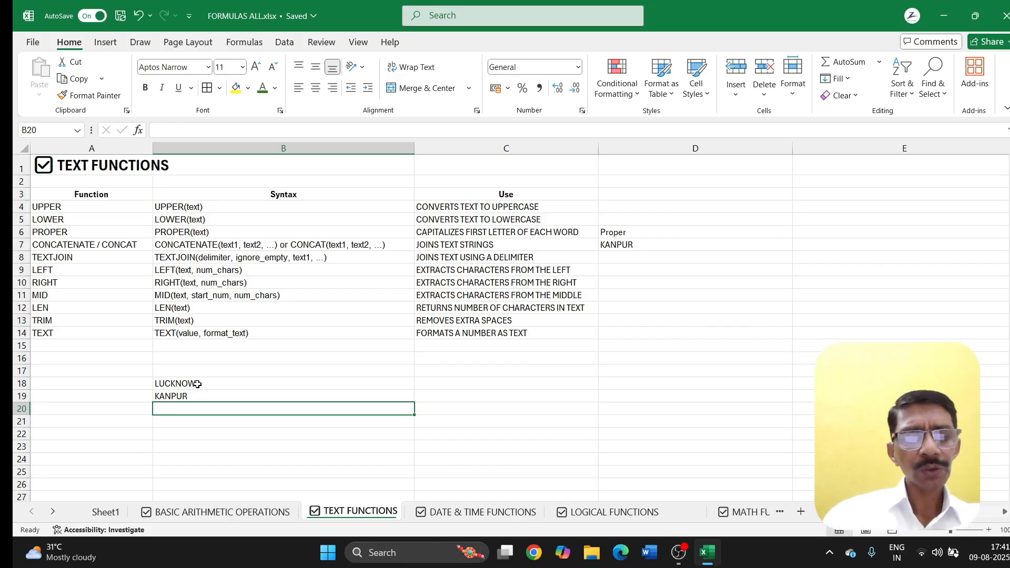
{"action": "type", "text": "45"}
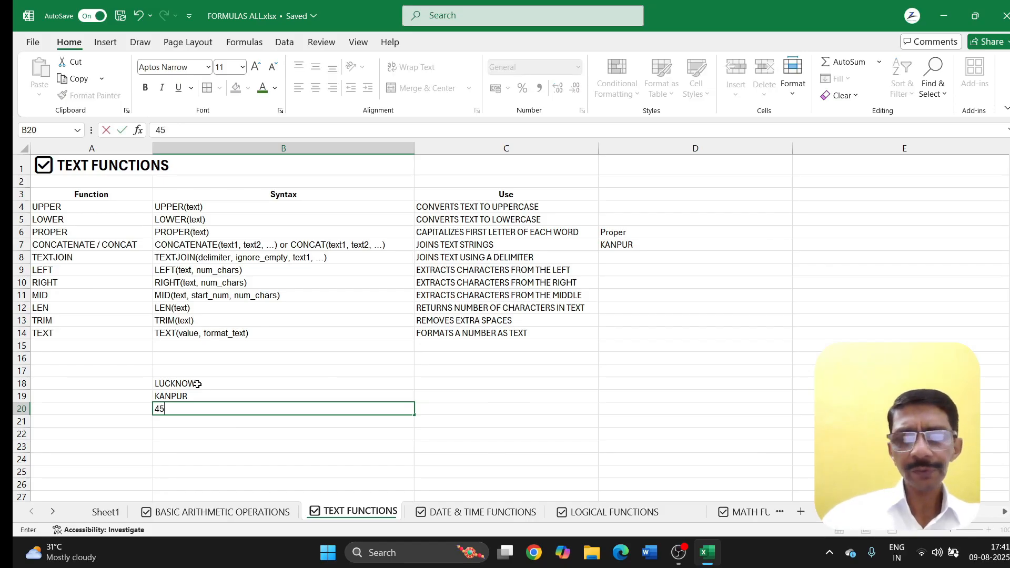
{"action": "key", "text": "Return"}
{"action": "type", "text": "65"}
{"action": "key", "text": "Return"}
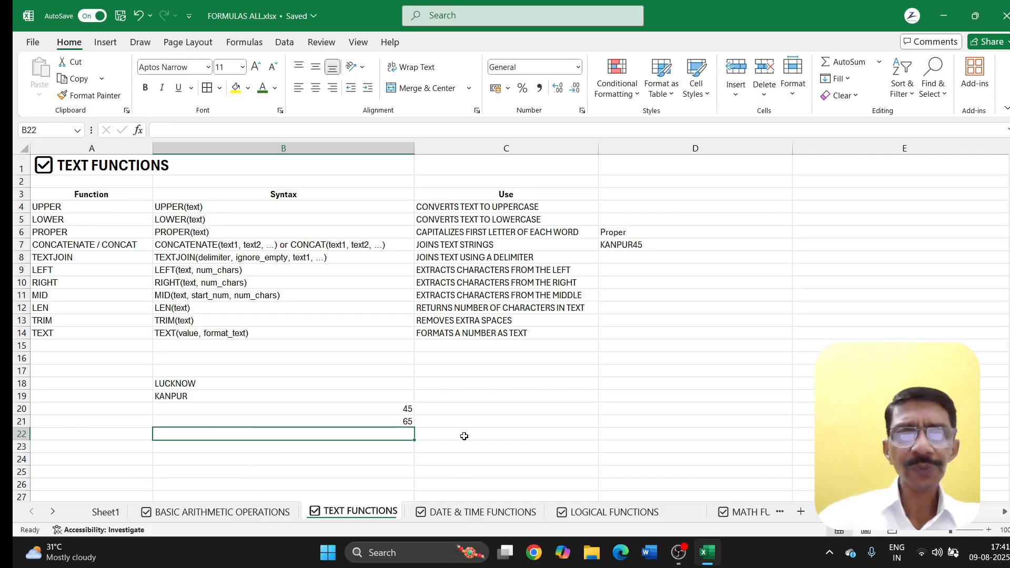
{"action": "left_click", "coordinate": [614, 259]}
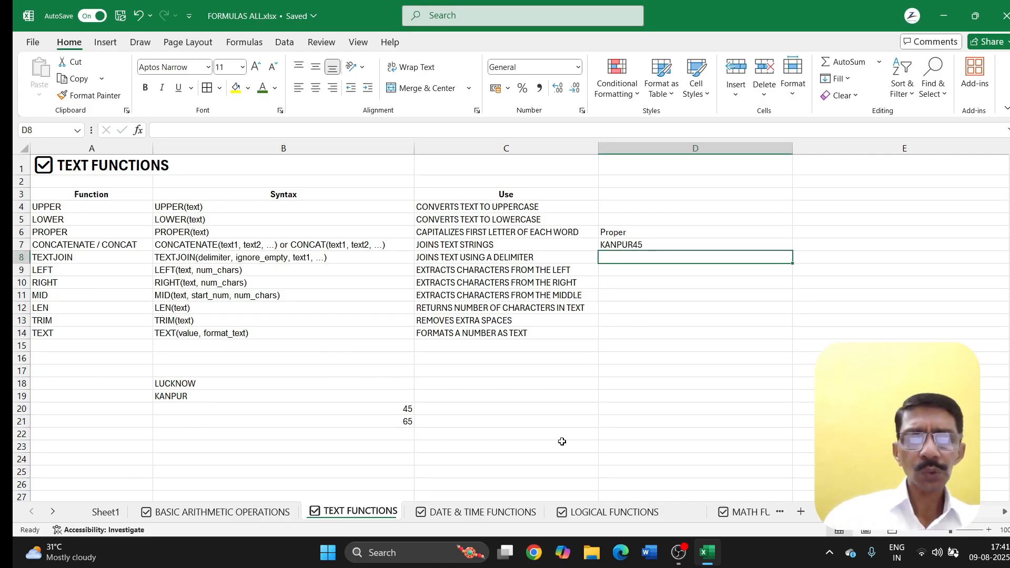
Step: Enter a CONCAT formula in D8 on B18:B19, then change its range to B20:B21
{"action": "type", "text": "="}
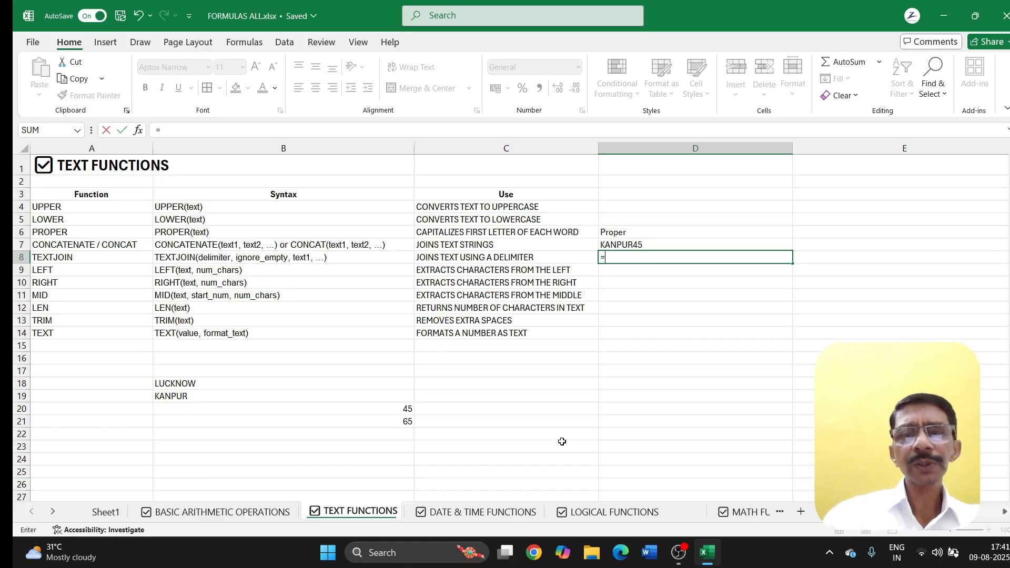
{"action": "type", "text": "CONC"}
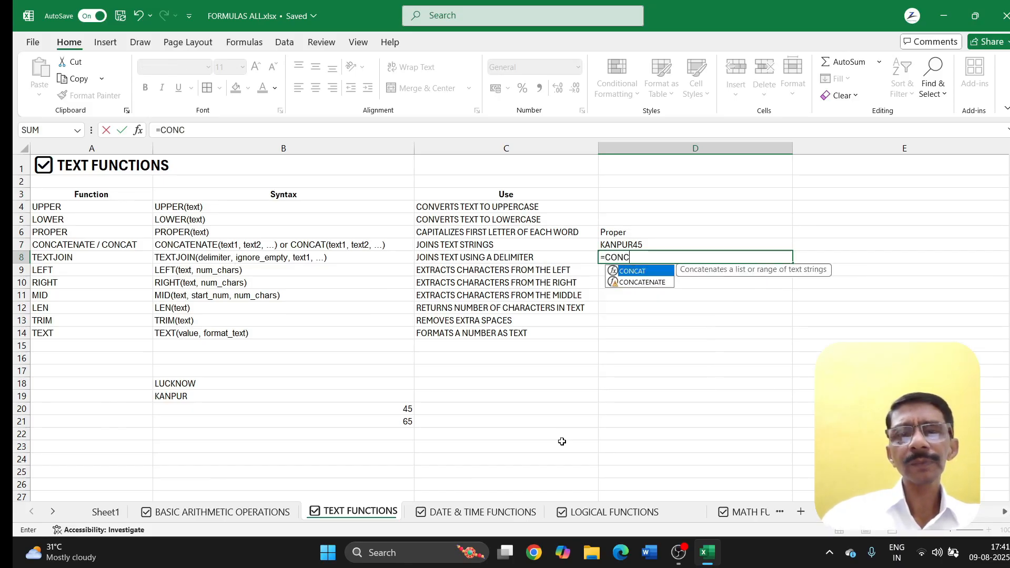
{"action": "type", "text": "AT("}
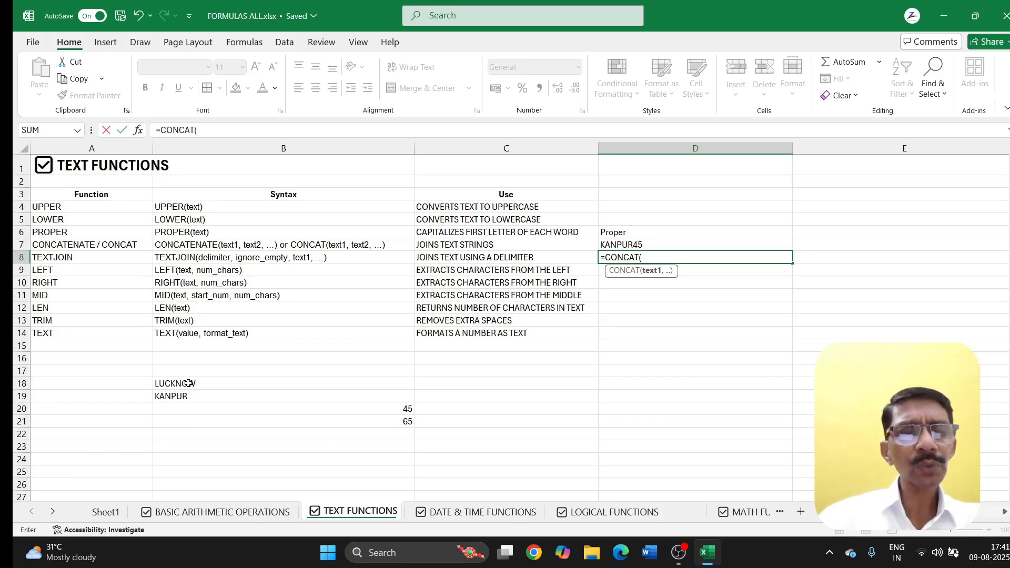
{"action": "left_click_drag", "start_coordinate": [189, 383], "coordinate": [187, 393]}
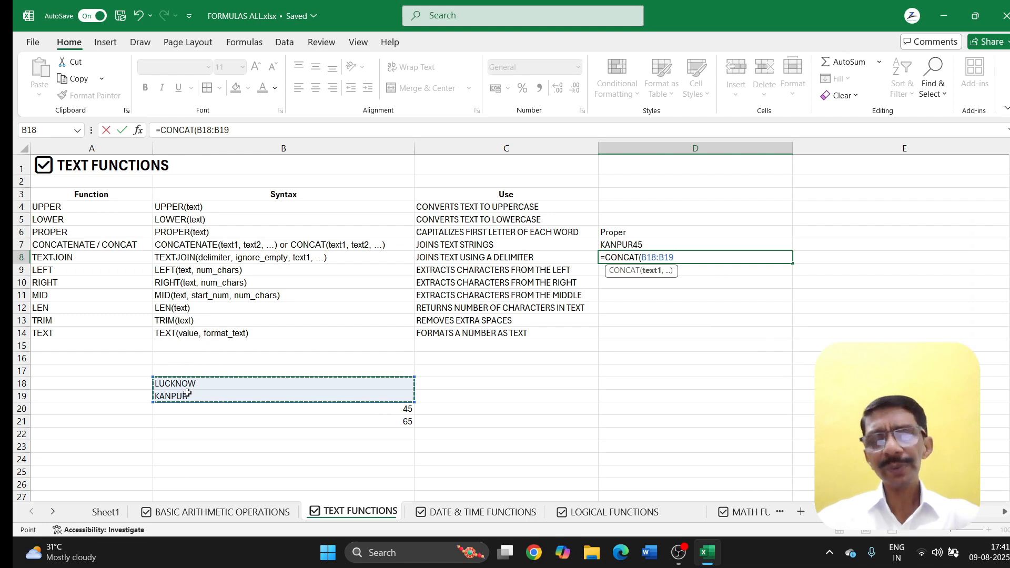
{"action": "key", "text": "Return"}
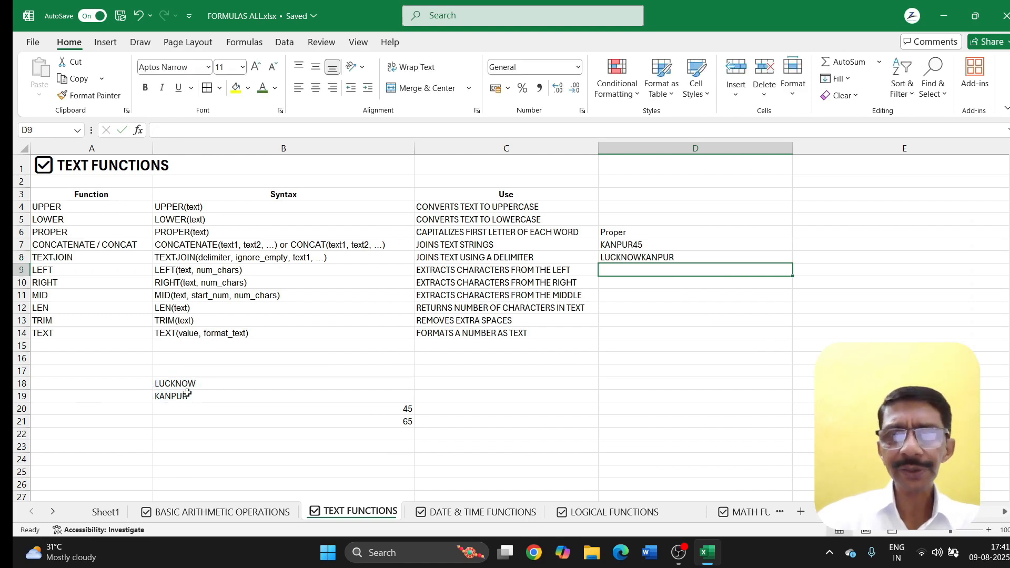
{"action": "left_click", "coordinate": [647, 257]}
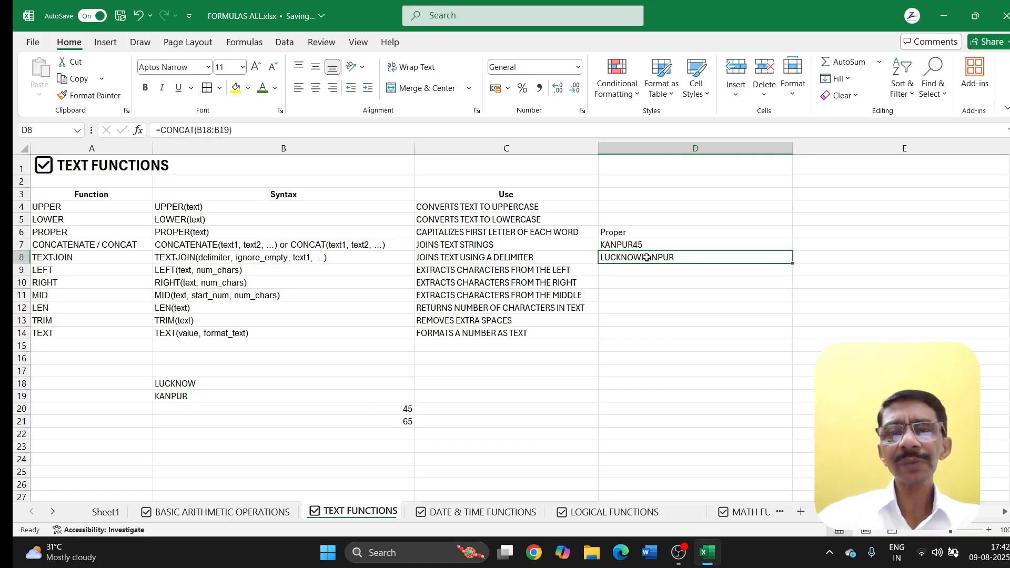
{"action": "left_click", "coordinate": [229, 131]}
{"action": "left_click_drag", "start_coordinate": [230, 131], "coordinate": [197, 131]}
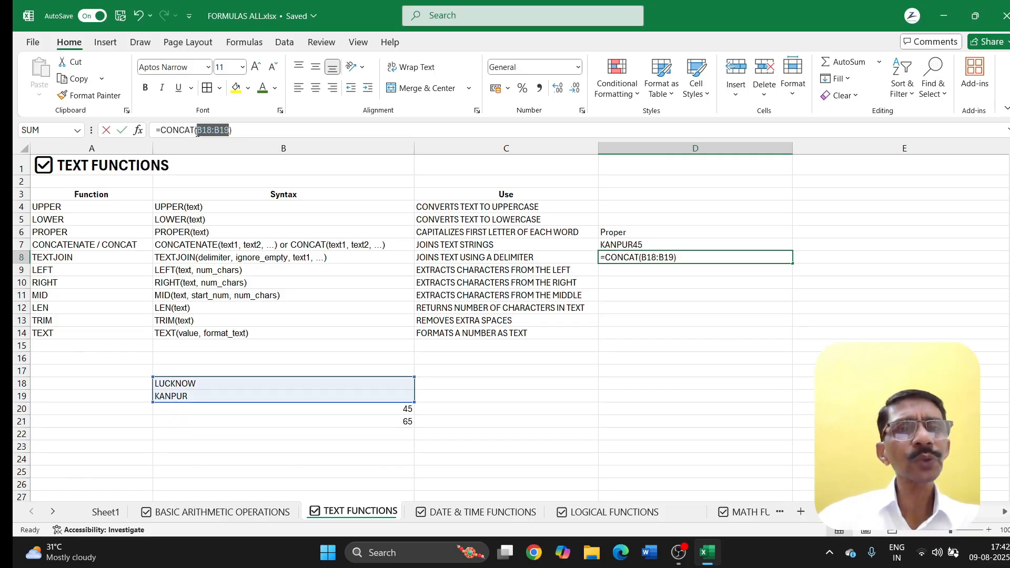
{"action": "key", "text": "BackSpace"}
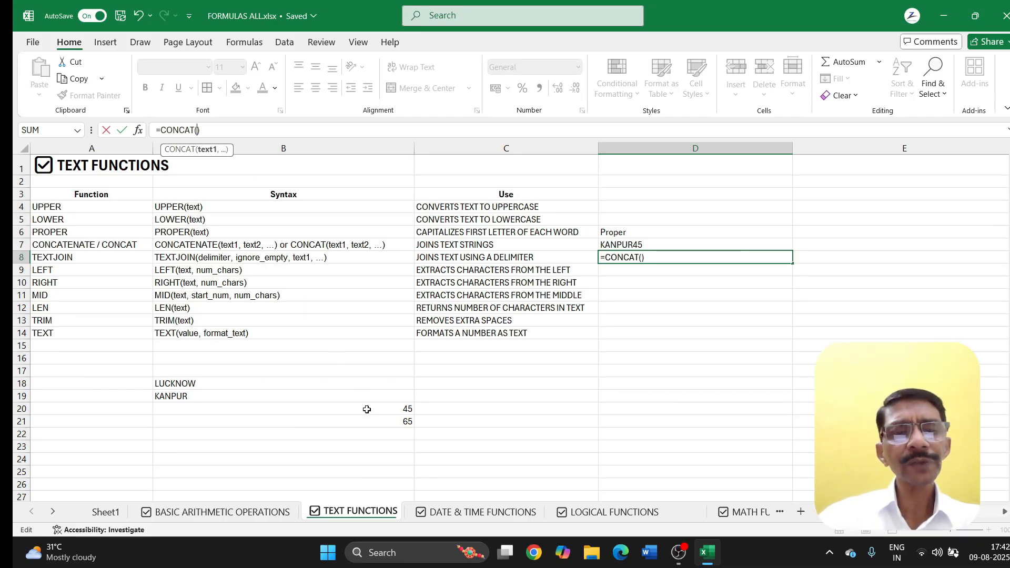
{"action": "left_click_drag", "start_coordinate": [367, 410], "coordinate": [367, 423]}
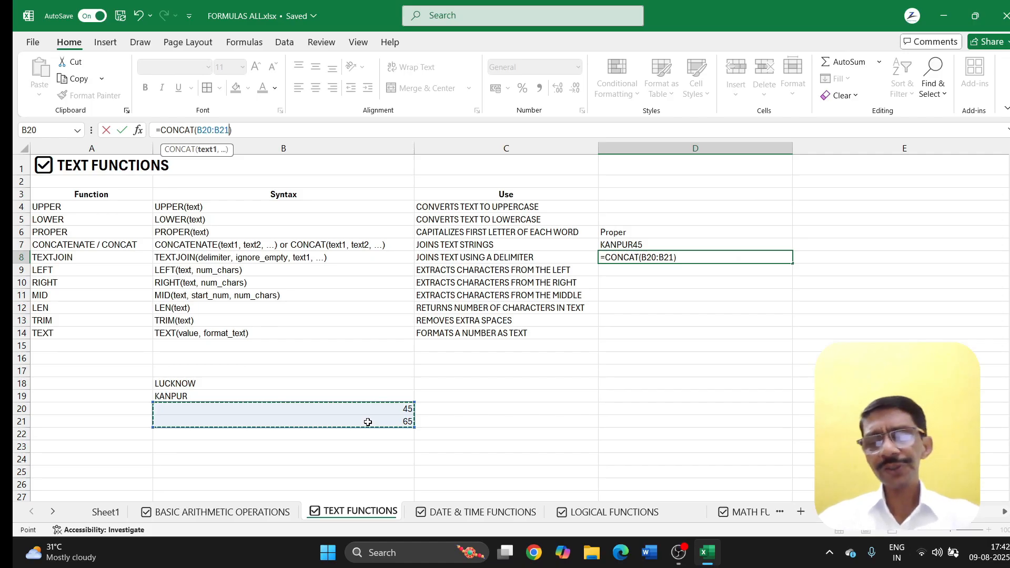
{"action": "key", "text": "Return"}
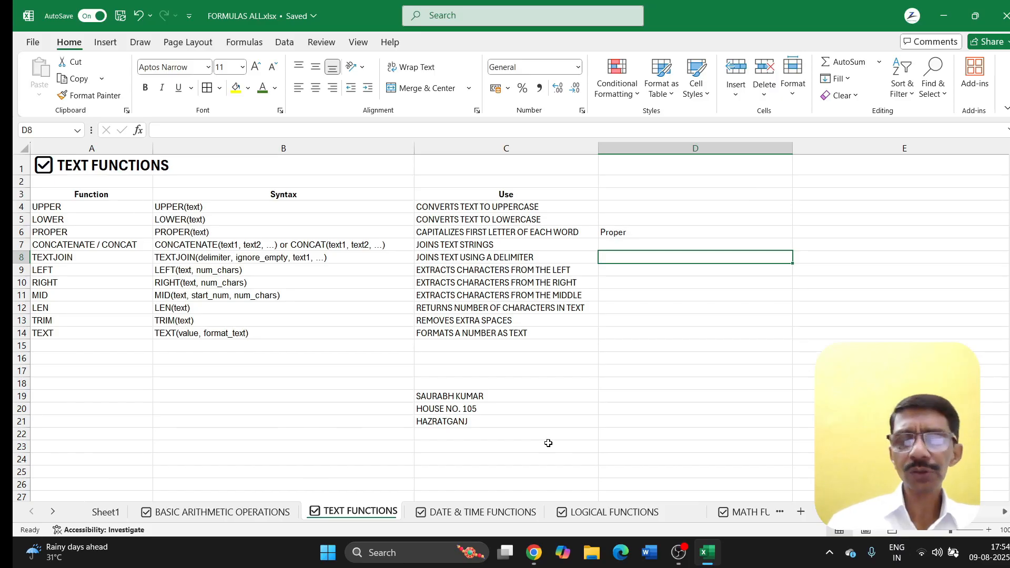
Step: Enter =TEXTJOIN(",",TRUE,C19:C21) in D8 using the function arguments form
{"action": "type", "text": "=T"}
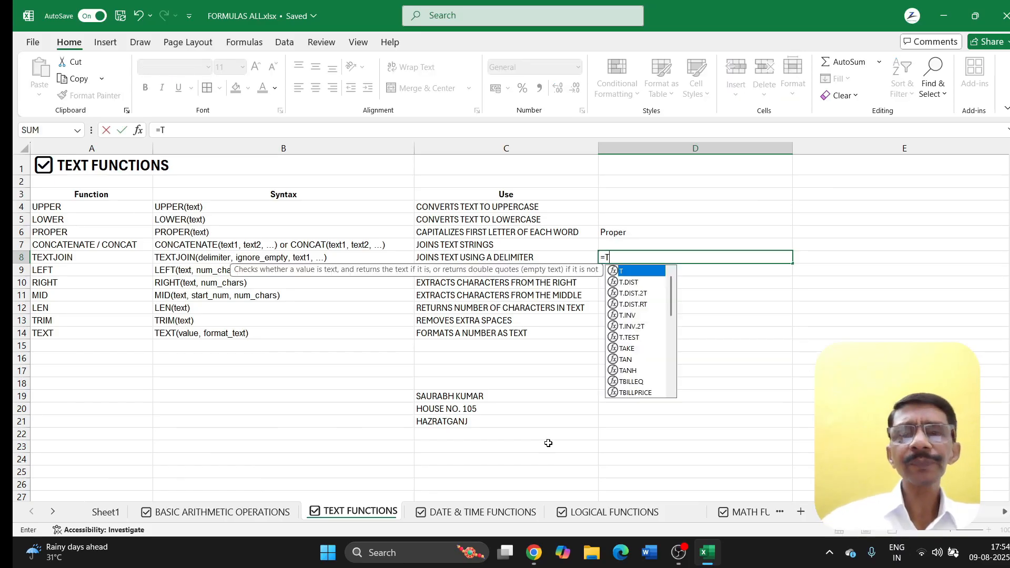
{"action": "type", "text": "EXTJOI"}
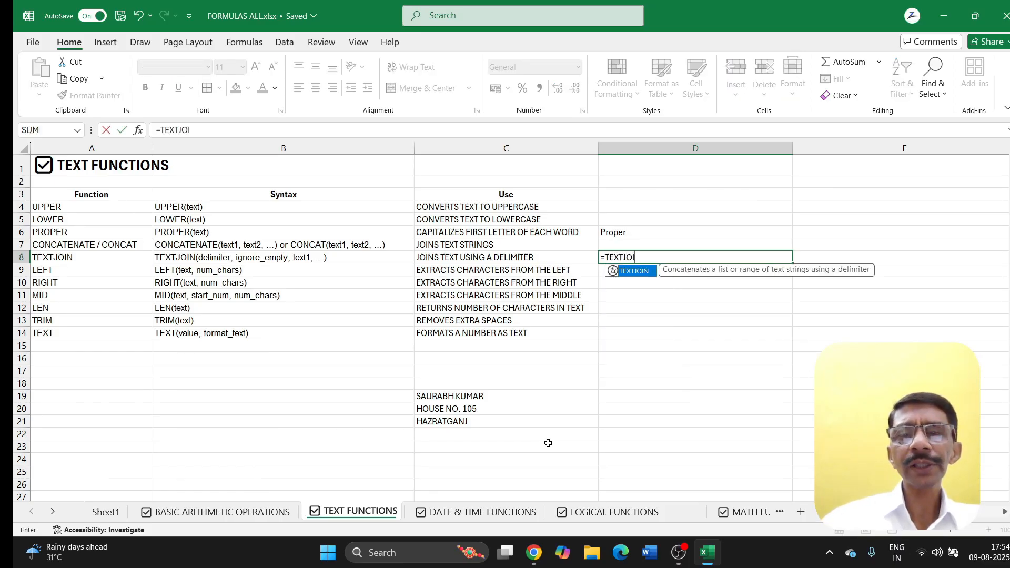
{"action": "type", "text": "N("}
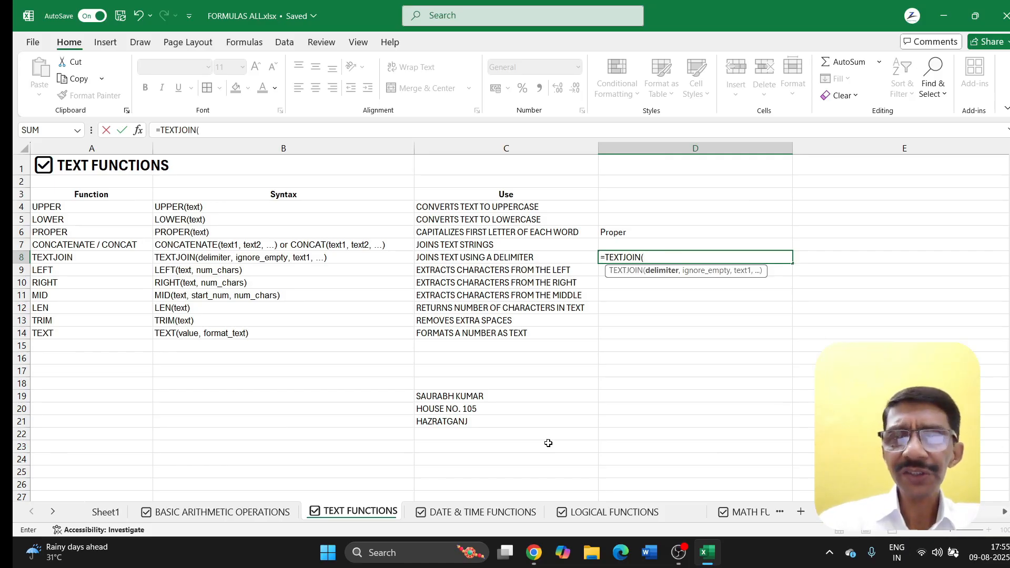
{"action": "left_click", "coordinate": [138, 130]}
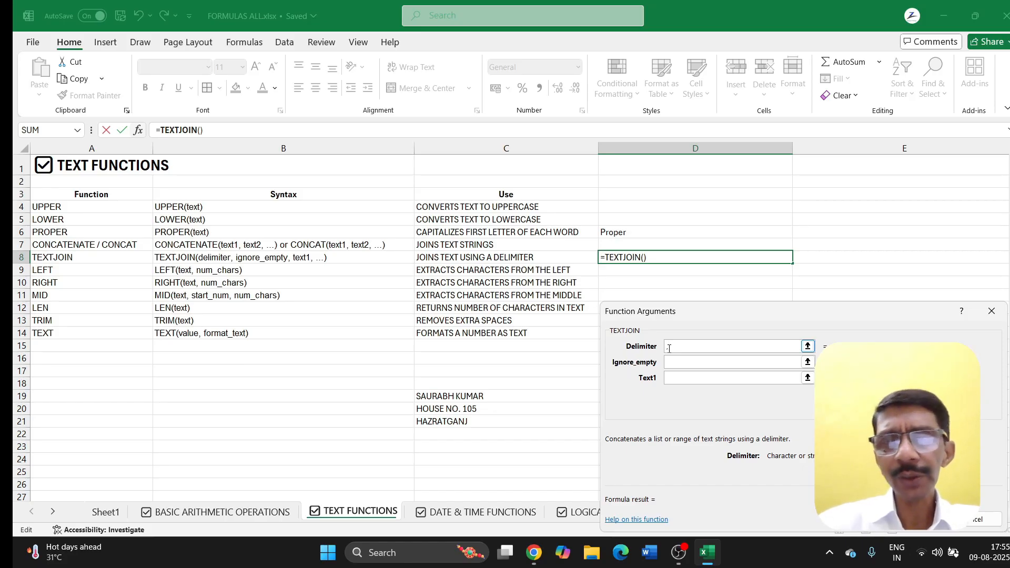
{"action": "type", "text": "\",\""}
{"action": "left_click", "coordinate": [674, 365]}
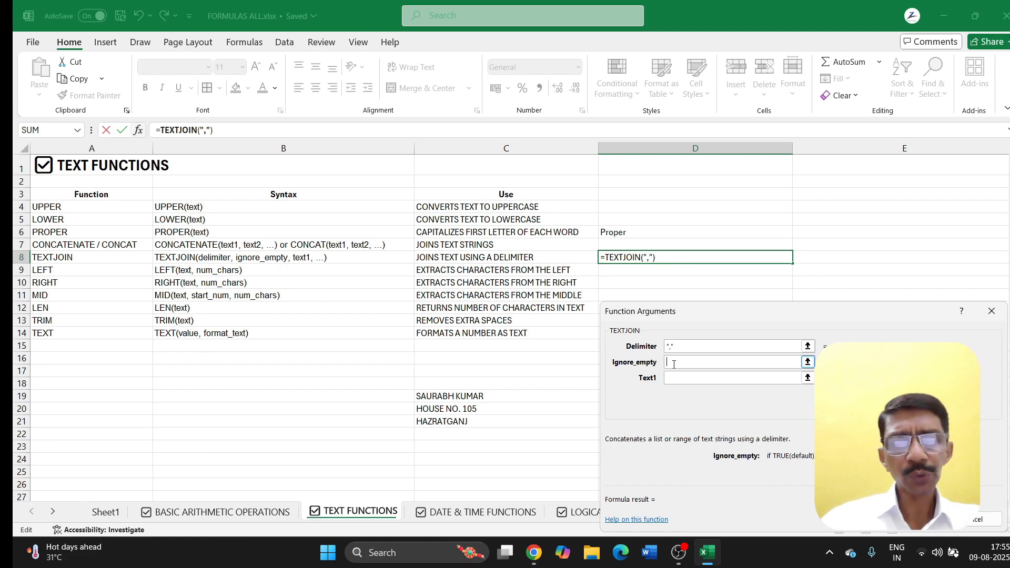
{"action": "type", "text": "TRUE"}
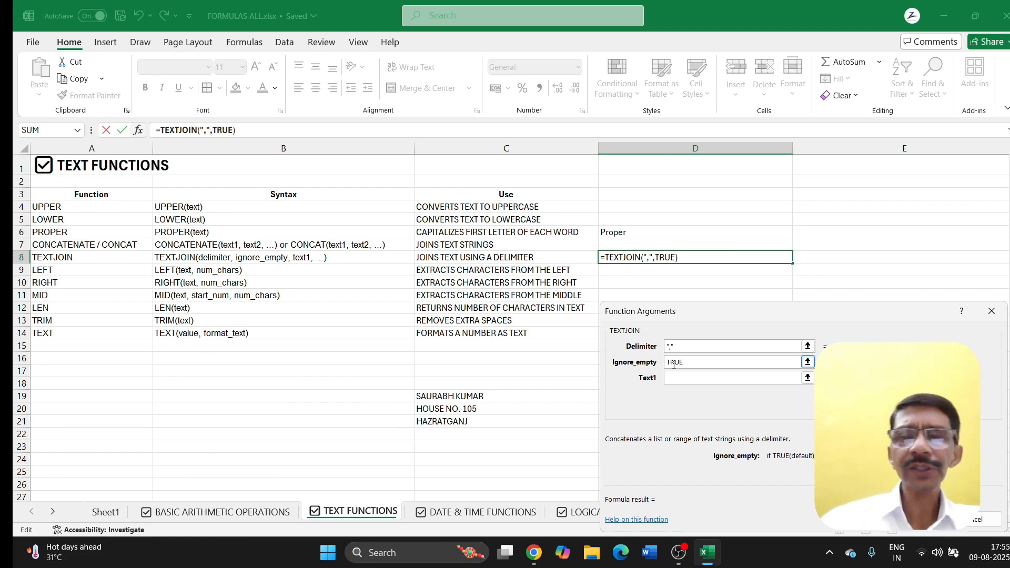
{"action": "left_click", "coordinate": [672, 379]}
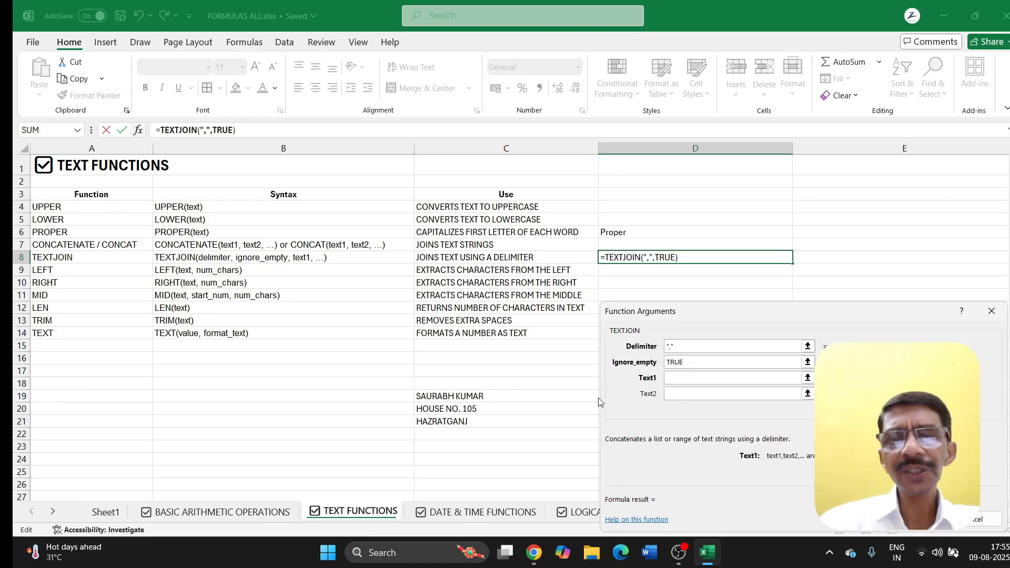
{"action": "left_click_drag", "start_coordinate": [480, 398], "coordinate": [479, 421]}
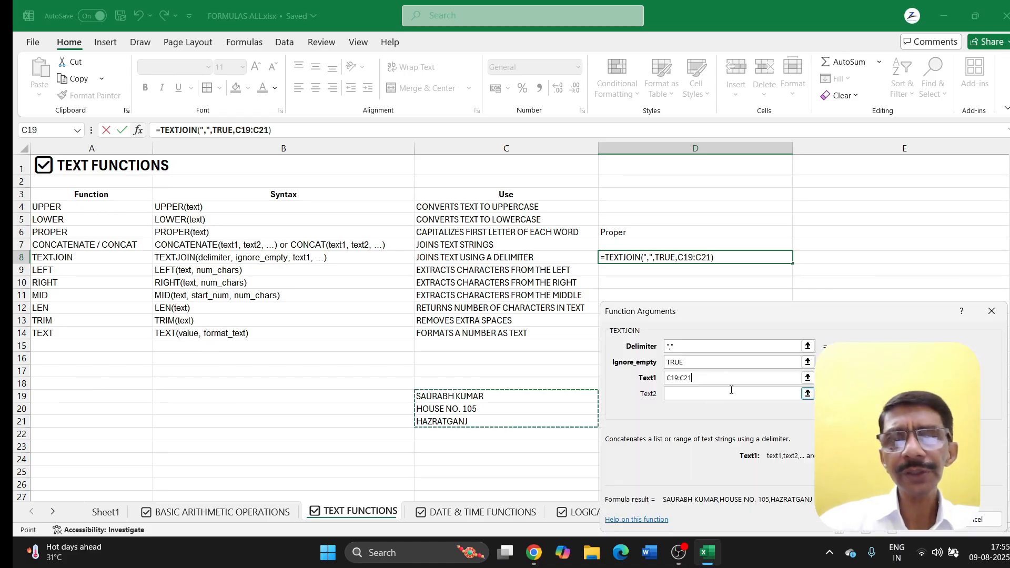
{"action": "key", "text": "Return"}
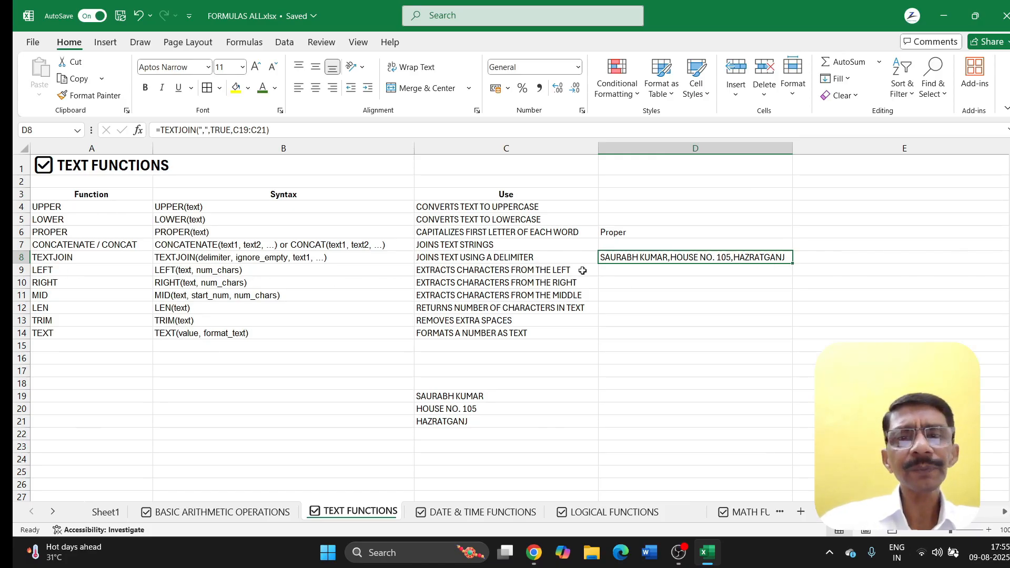
{"action": "left_click", "coordinate": [608, 271]}
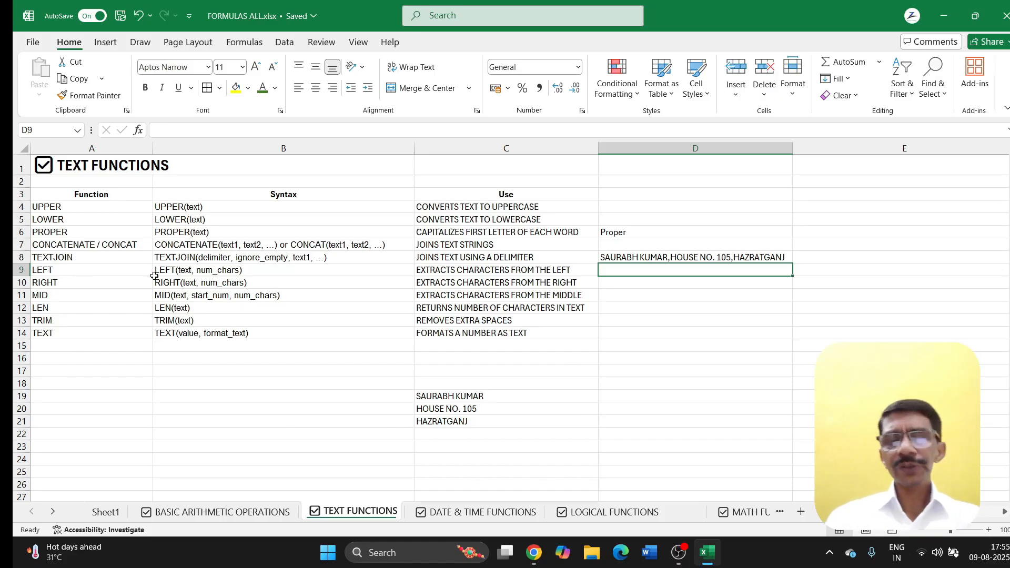
Step: Enter =LEFT(C19,4) in D9 to get the first four letters of the name
{"action": "type", "text": "=LEFT"}
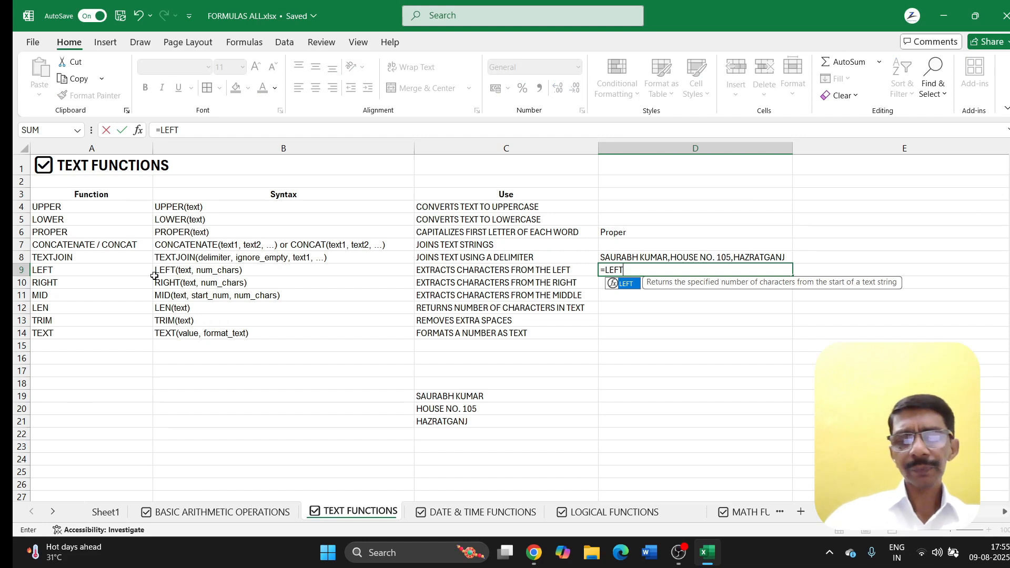
{"action": "type", "text": "("}
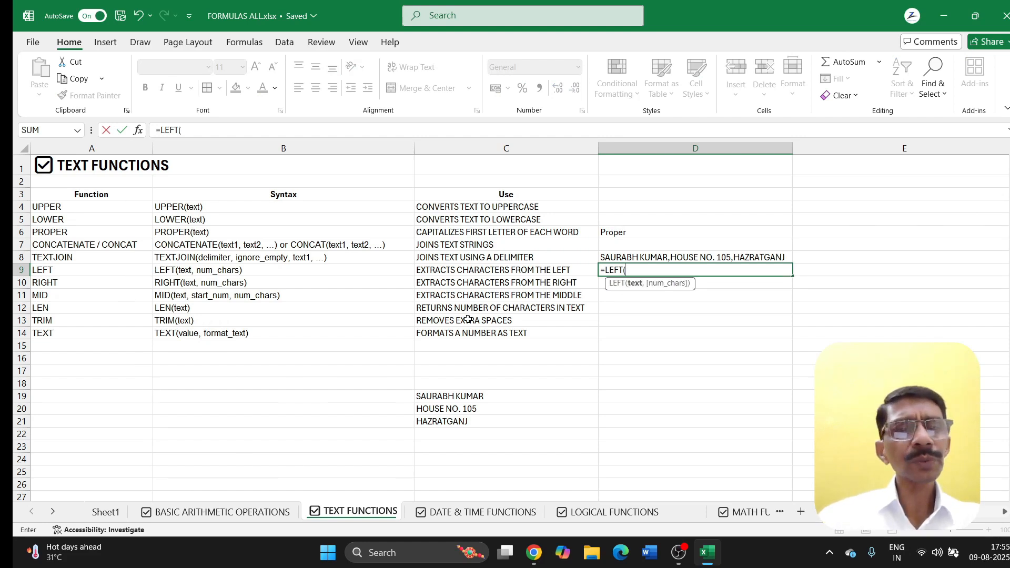
{"action": "left_click", "coordinate": [453, 396]}
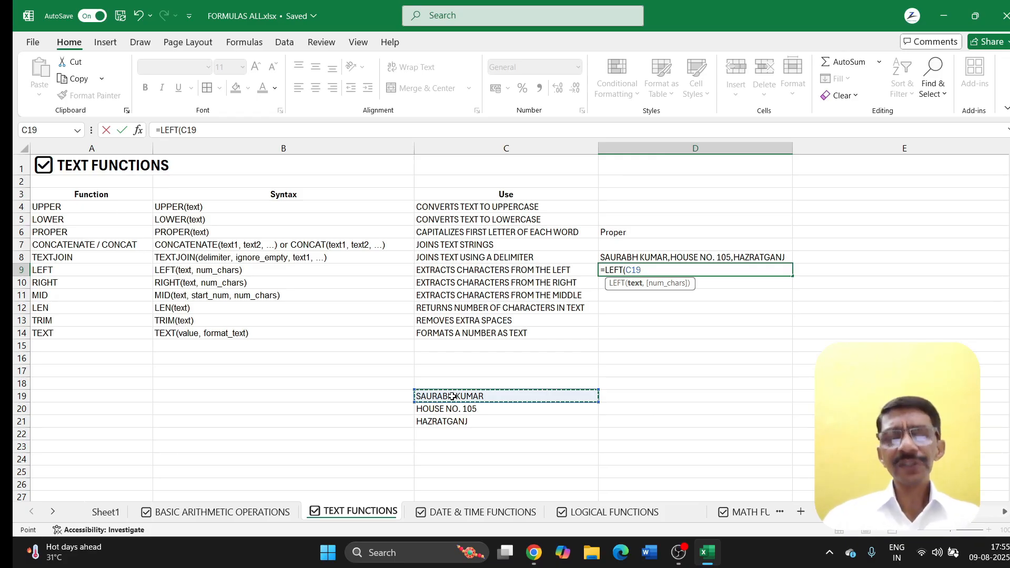
{"action": "type", "text": ",4"}
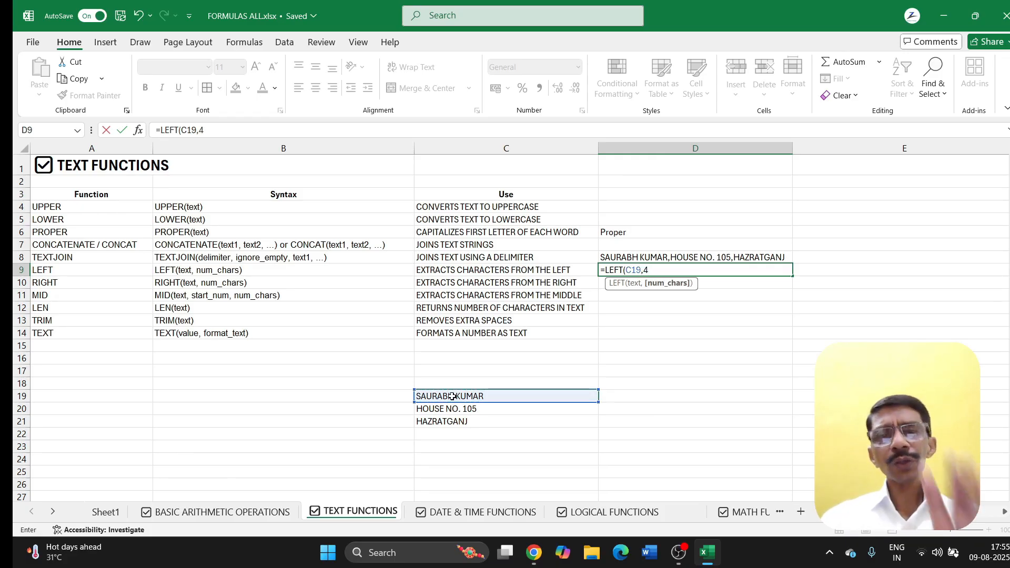
{"action": "type", "text": ")"}
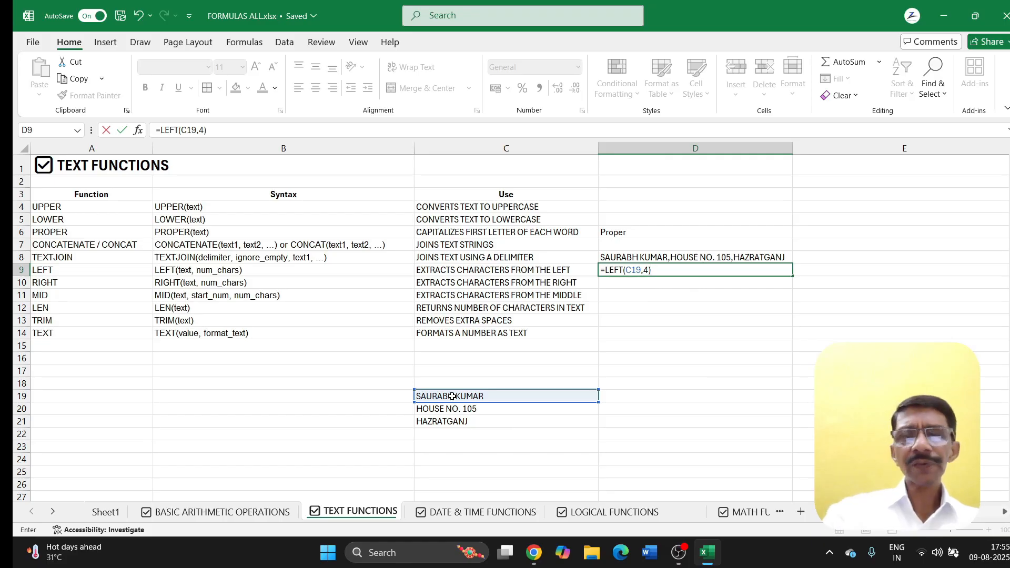
{"action": "key", "text": "Return"}
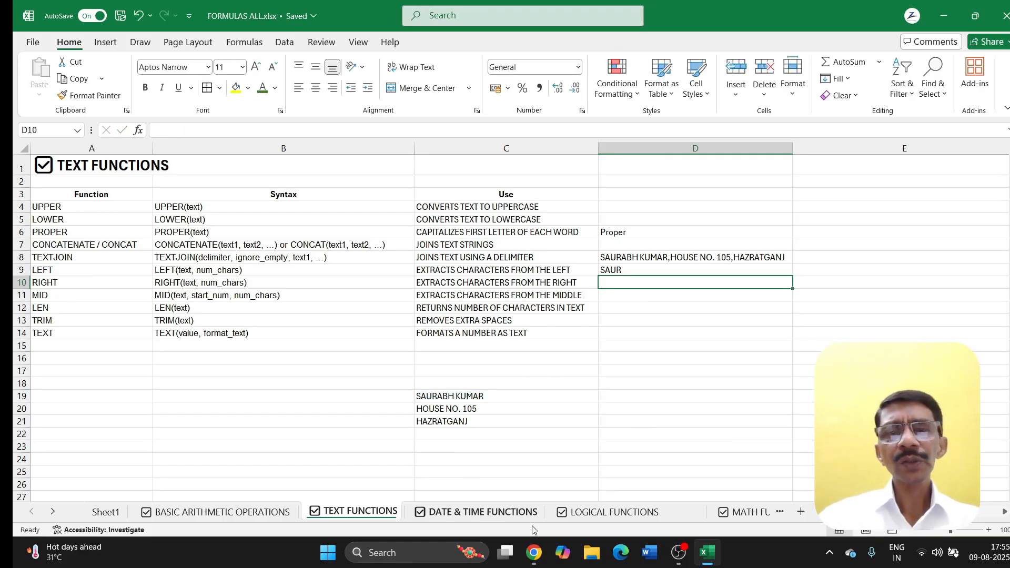
{"action": "type", "text": "=RIGHT"}
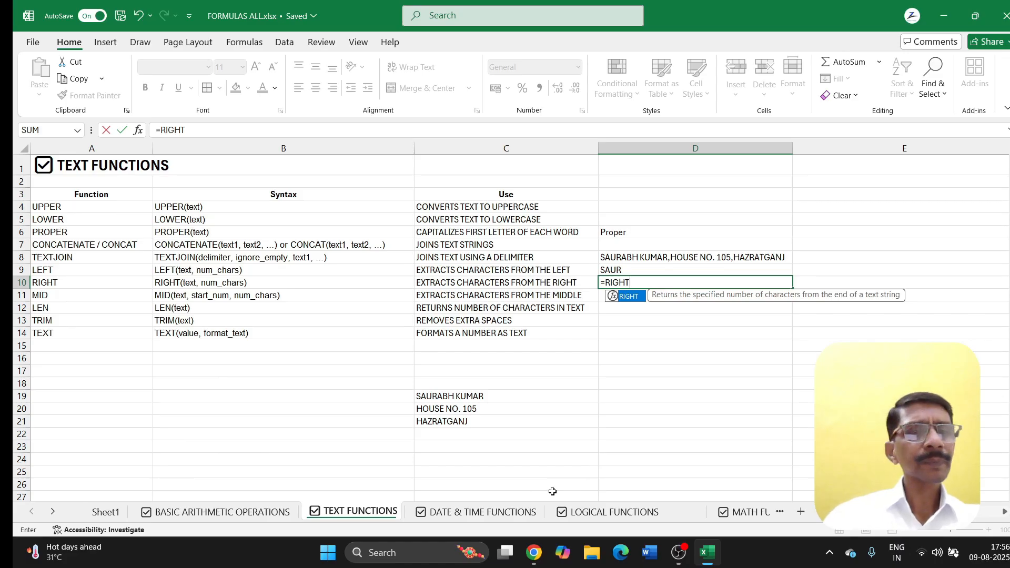
{"action": "type", "text": "("}
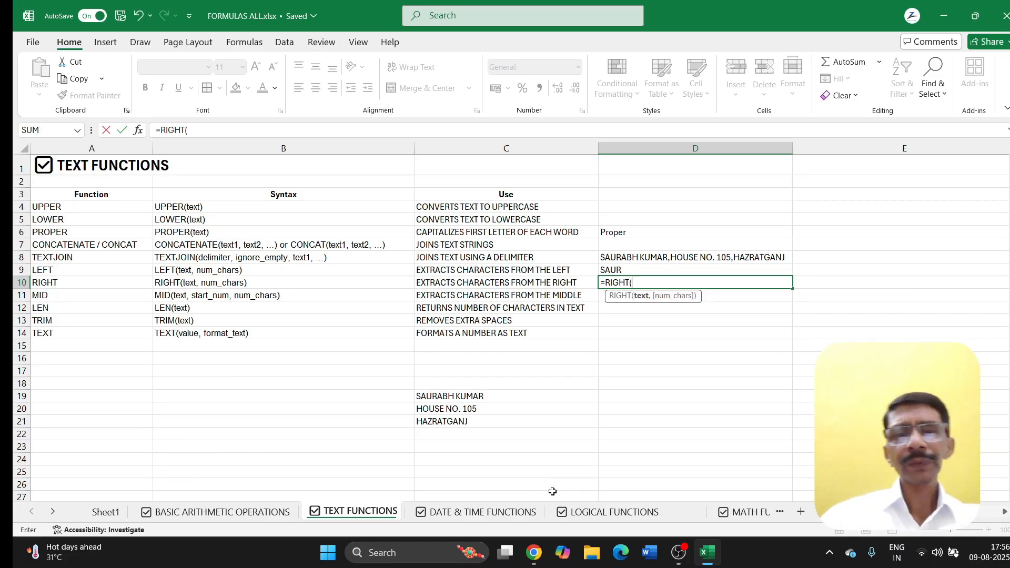
Step: Complete =RIGHT(C19,4) in D10 to show the name's last four characters
{"action": "left_click", "coordinate": [452, 394]}
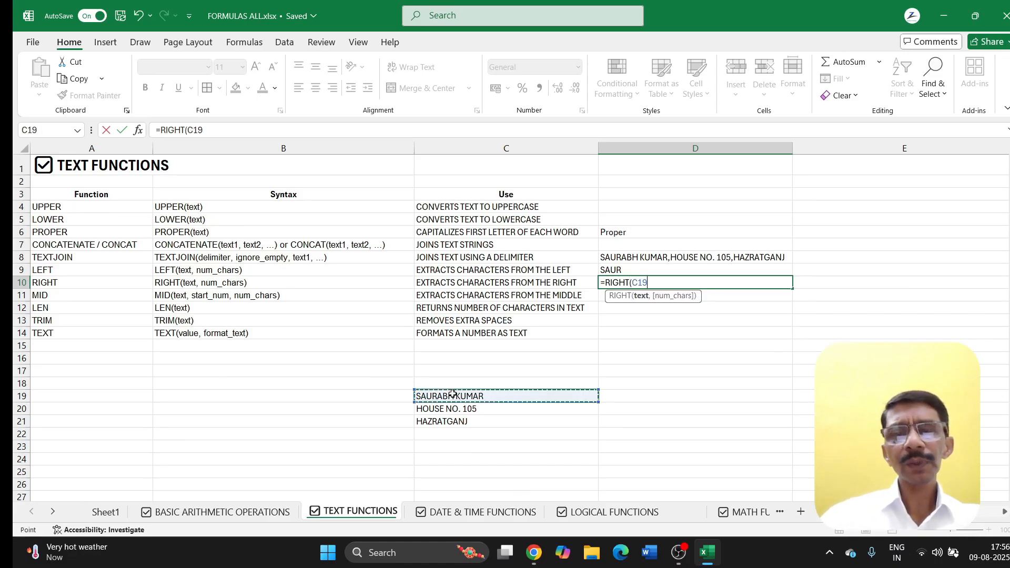
{"action": "type", "text": ",4"}
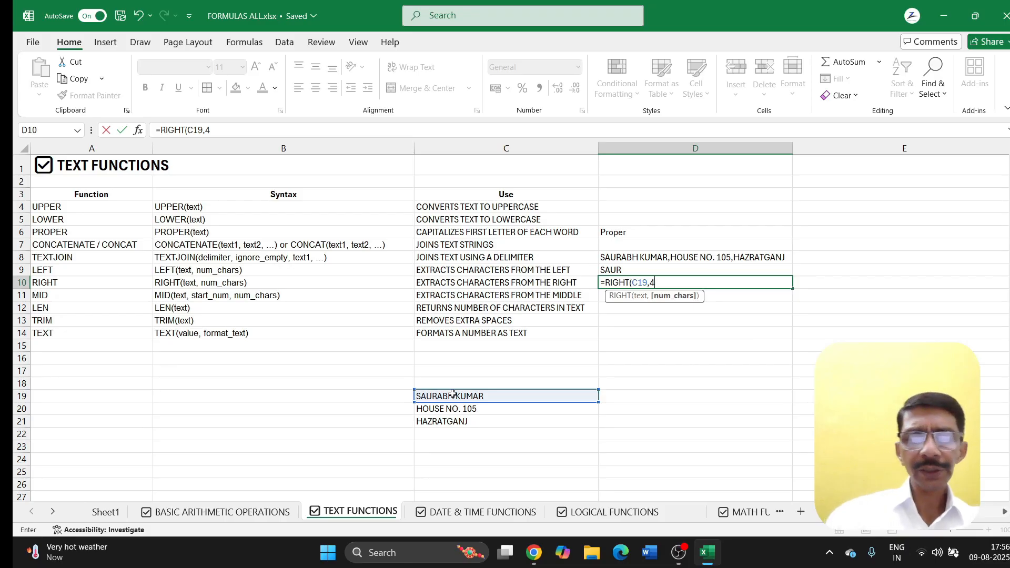
{"action": "type", "text": ")"}
{"action": "key", "text": "Return"}
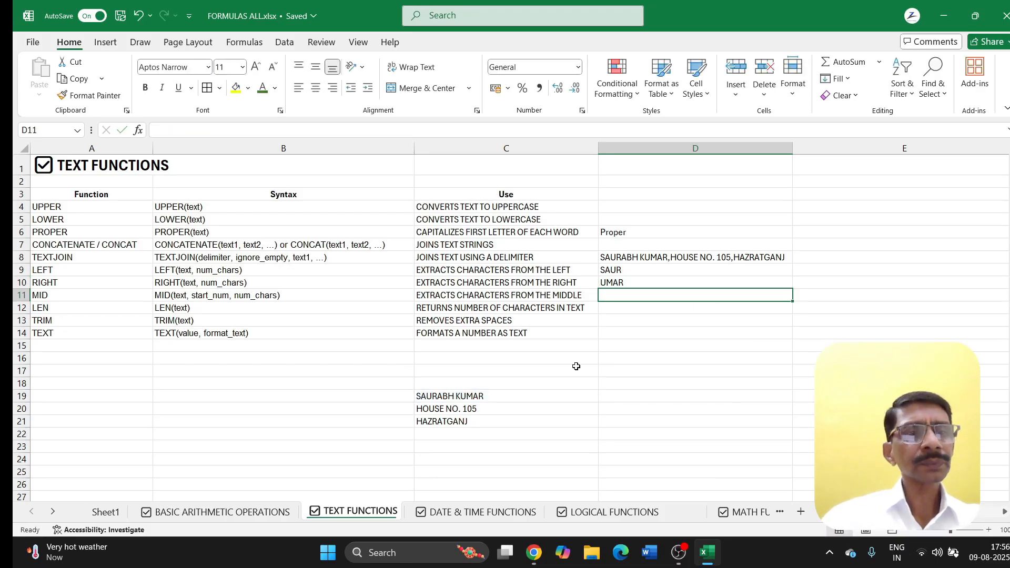
Step: Enter =MID(C19,3,4) in D12 to return four characters starting at position 3
{"action": "left_click", "coordinate": [610, 306]}
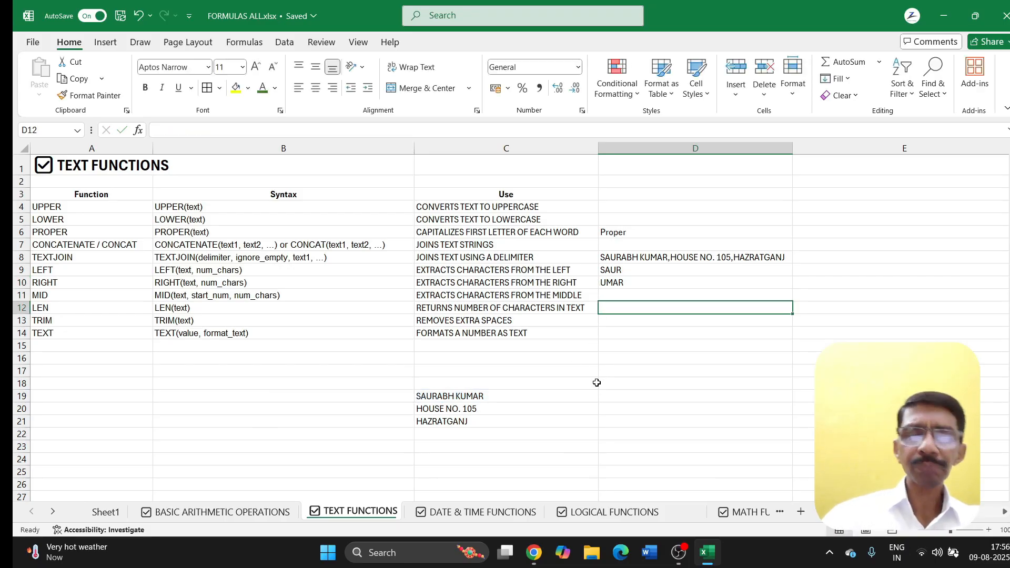
{"action": "type", "text": "=MID"}
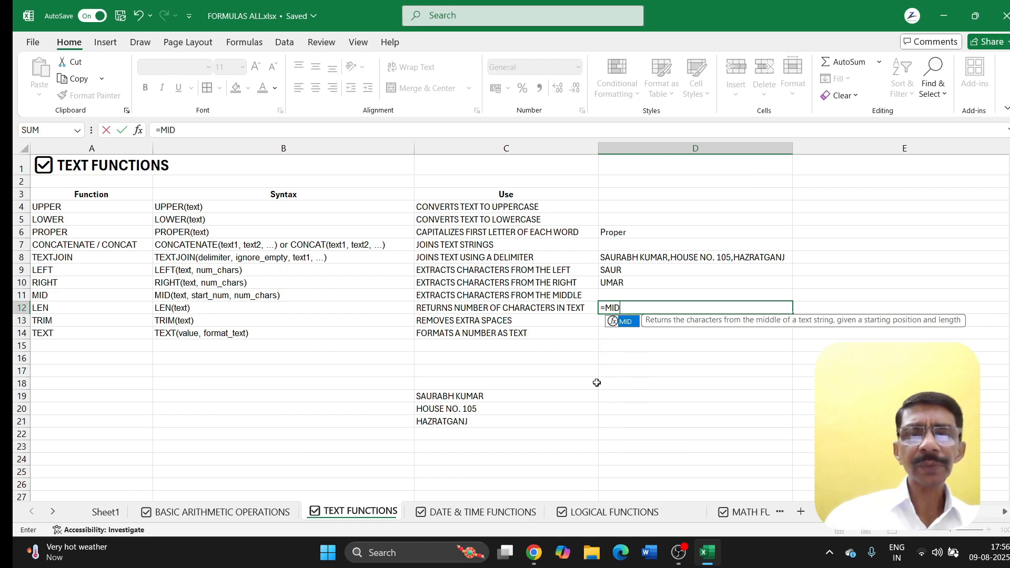
{"action": "type", "text": "("}
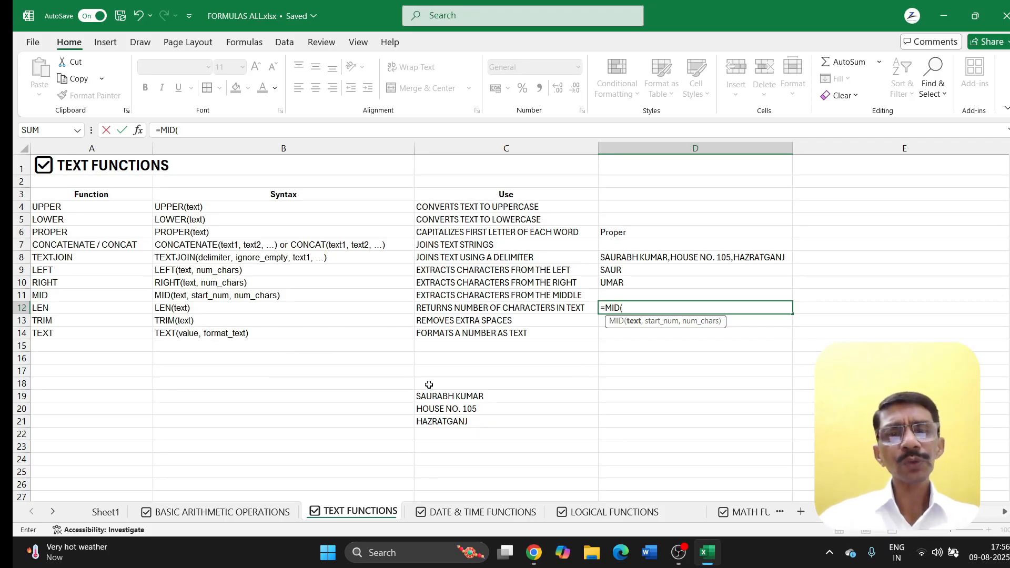
{"action": "left_click", "coordinate": [444, 397]}
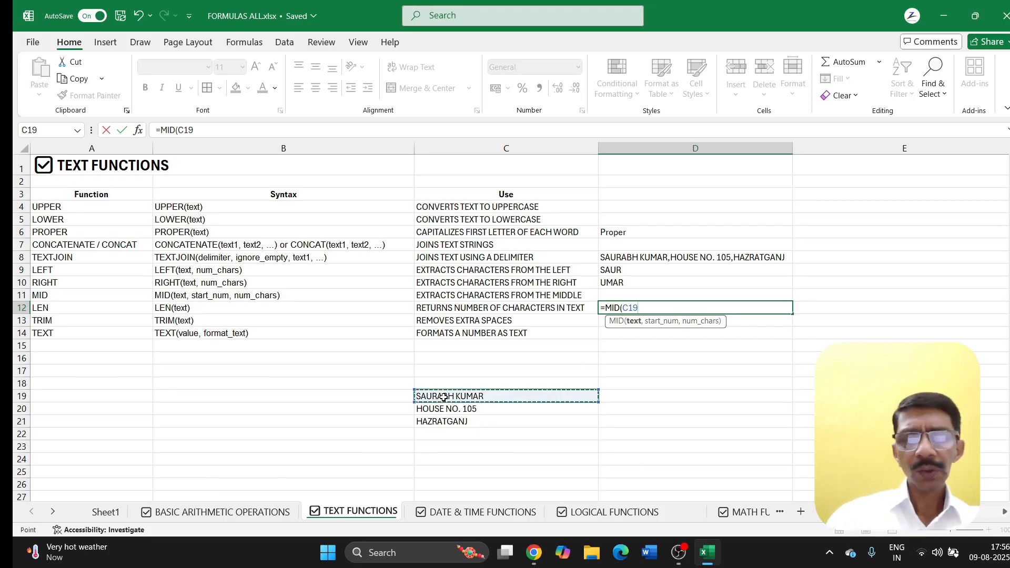
{"action": "type", "text": ",3"}
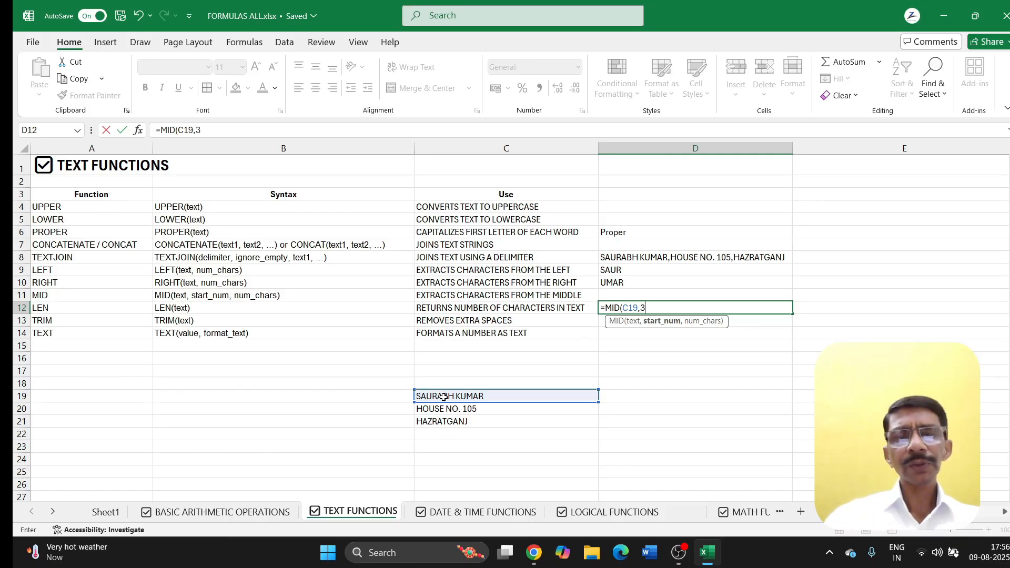
{"action": "type", "text": ","}
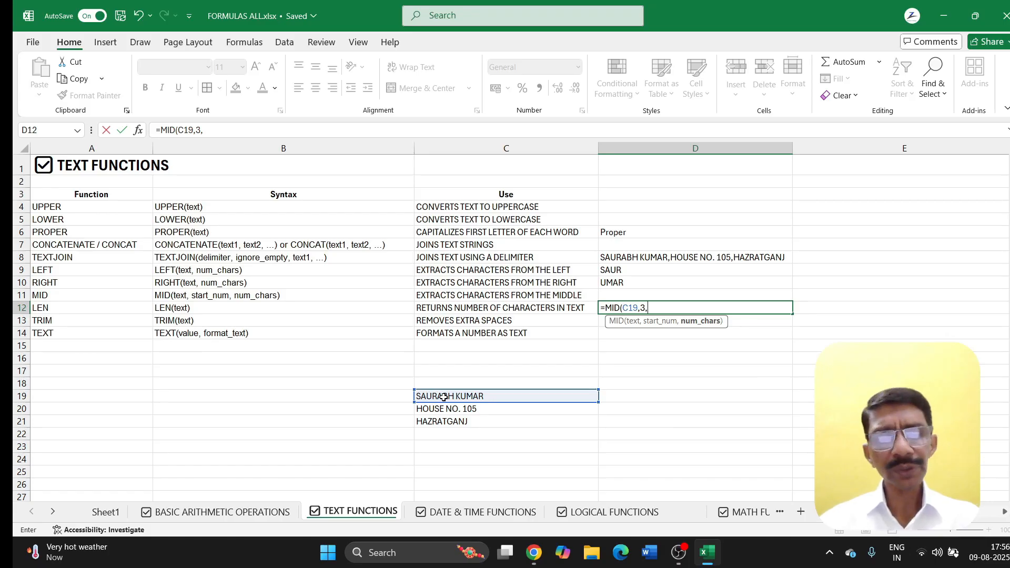
{"action": "type", "text": "4"}
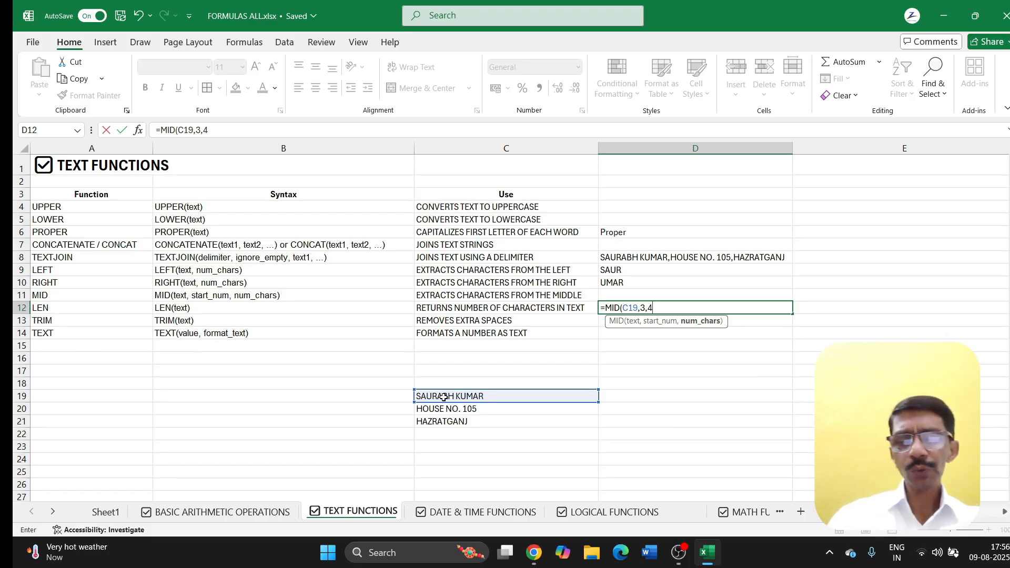
{"action": "type", "text": ")"}
{"action": "key", "text": "Return"}
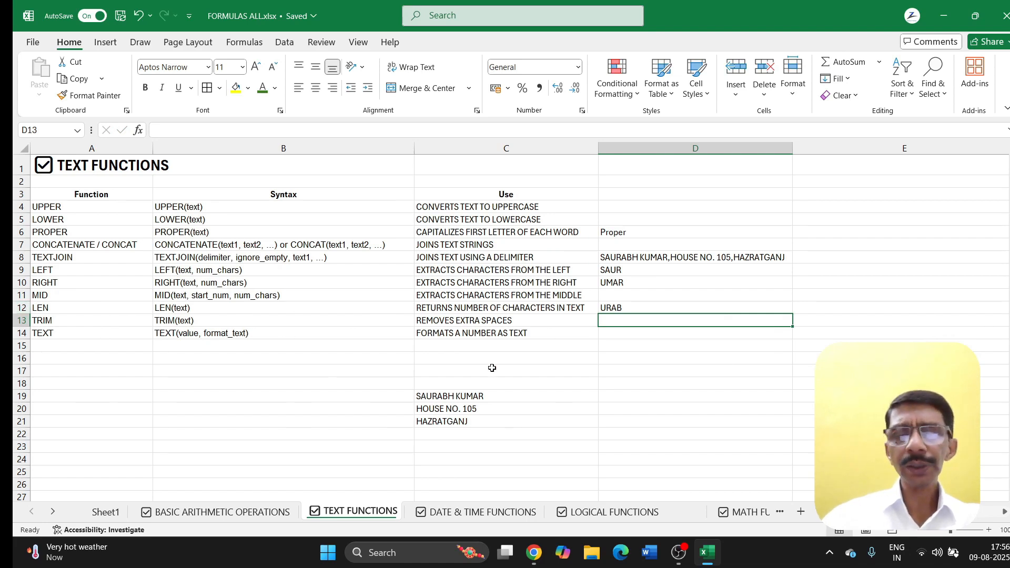
Step: Enter =LEN(C19) in D13, giving the name's 12-character count
{"action": "type", "text": "=LEN"}
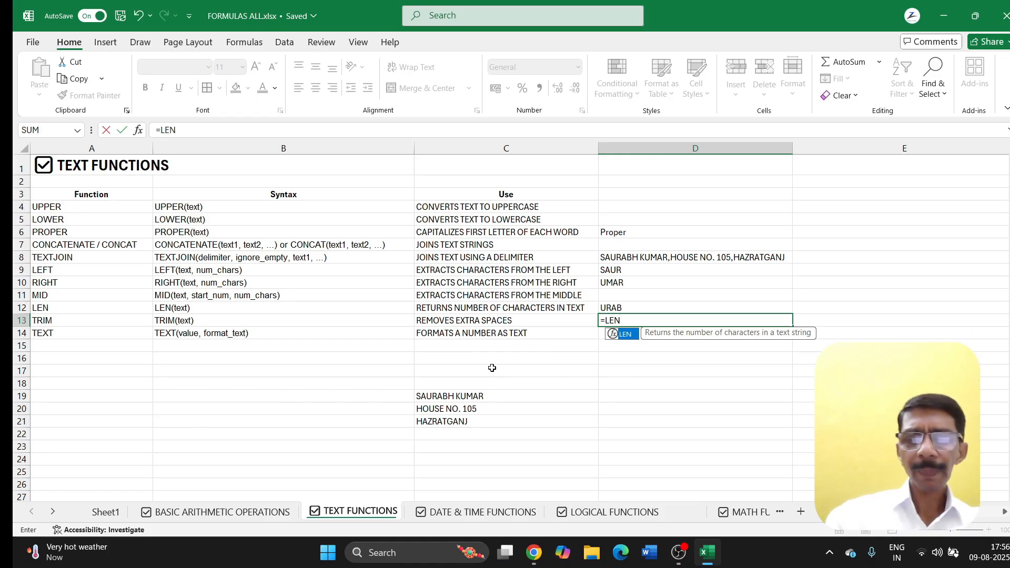
{"action": "type", "text": "("}
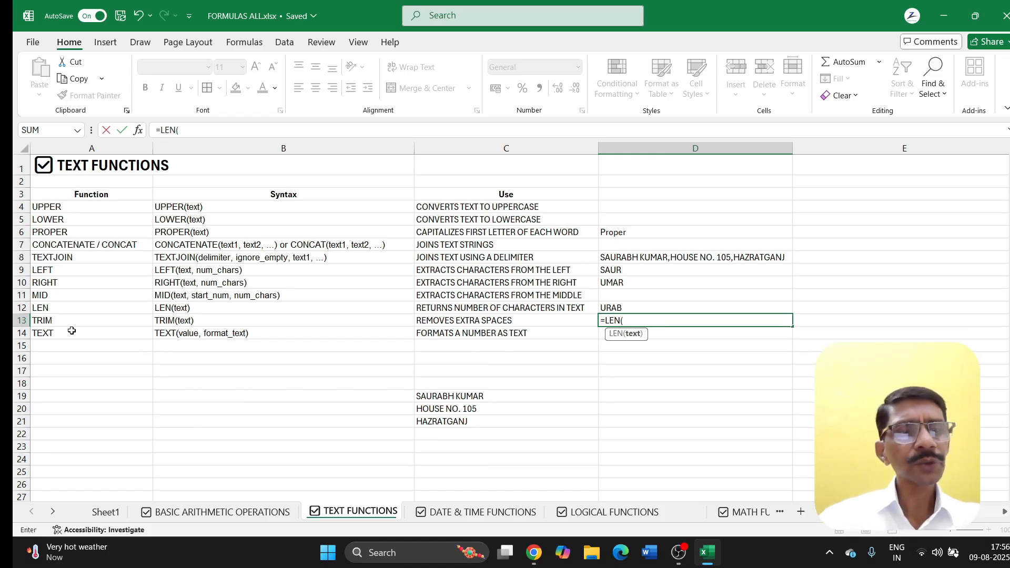
{"action": "left_click", "coordinate": [444, 397]}
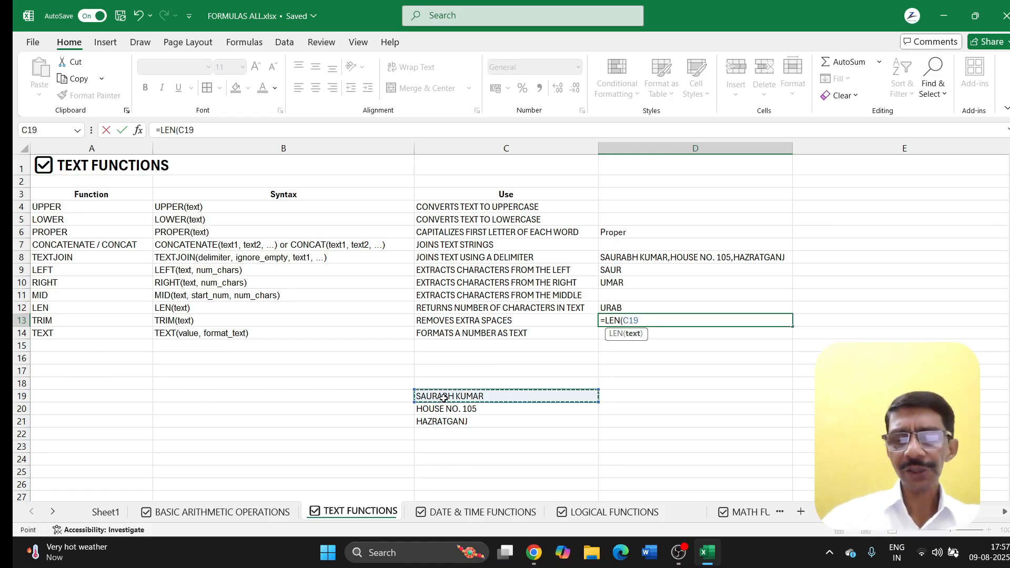
{"action": "key", "text": "Return"}
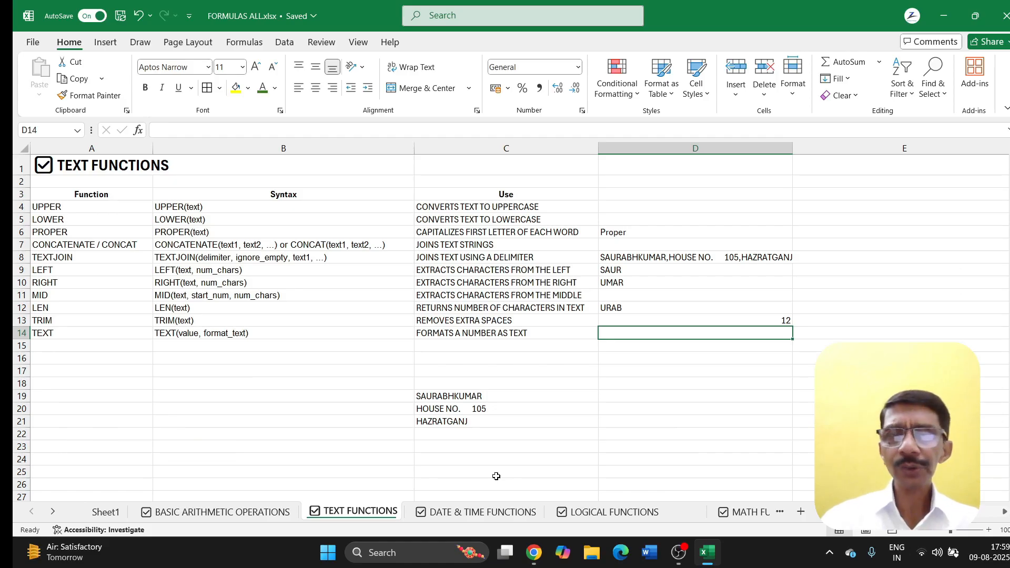
Step: Enter =TRIM(C20) in D14 to show the house-number line without extra spaces
{"action": "type", "text": "="}
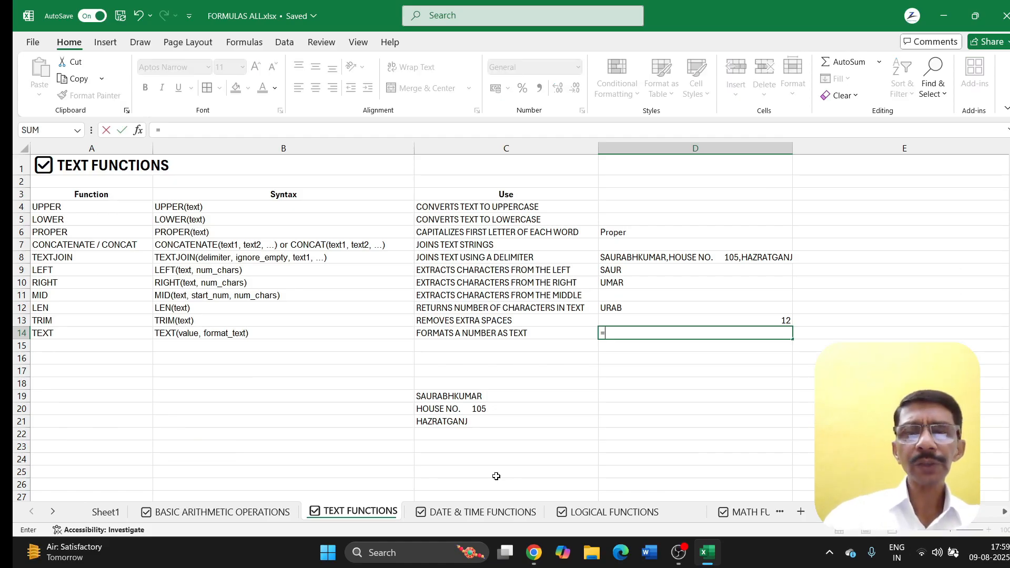
{"action": "type", "text": "TRIM"}
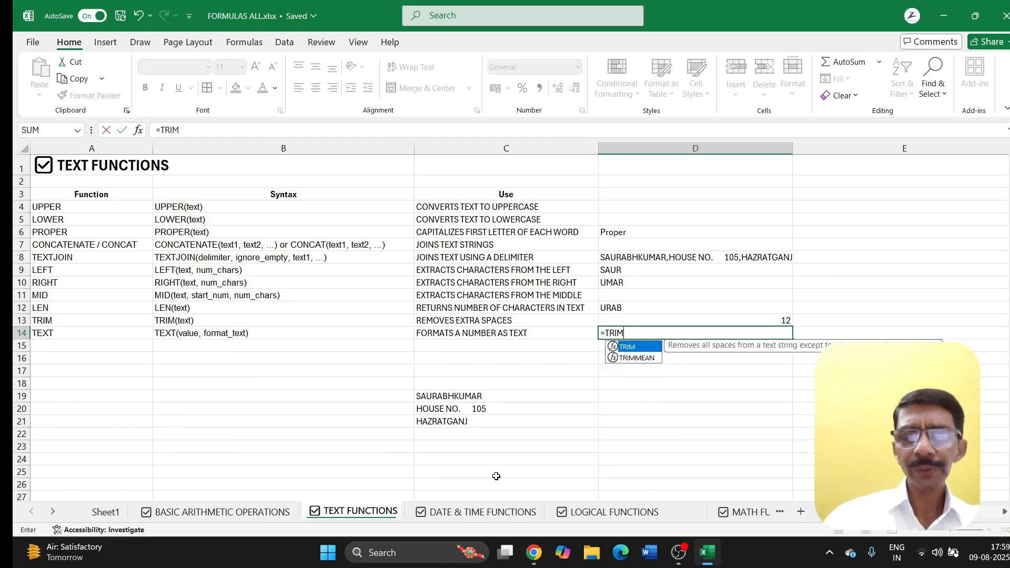
{"action": "type", "text": "("}
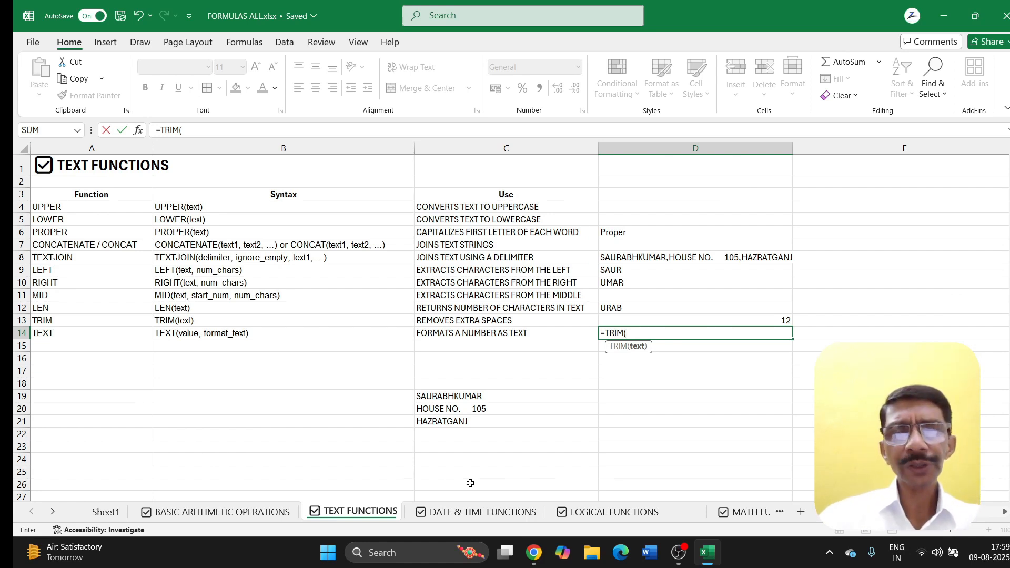
{"action": "left_click", "coordinate": [441, 397]}
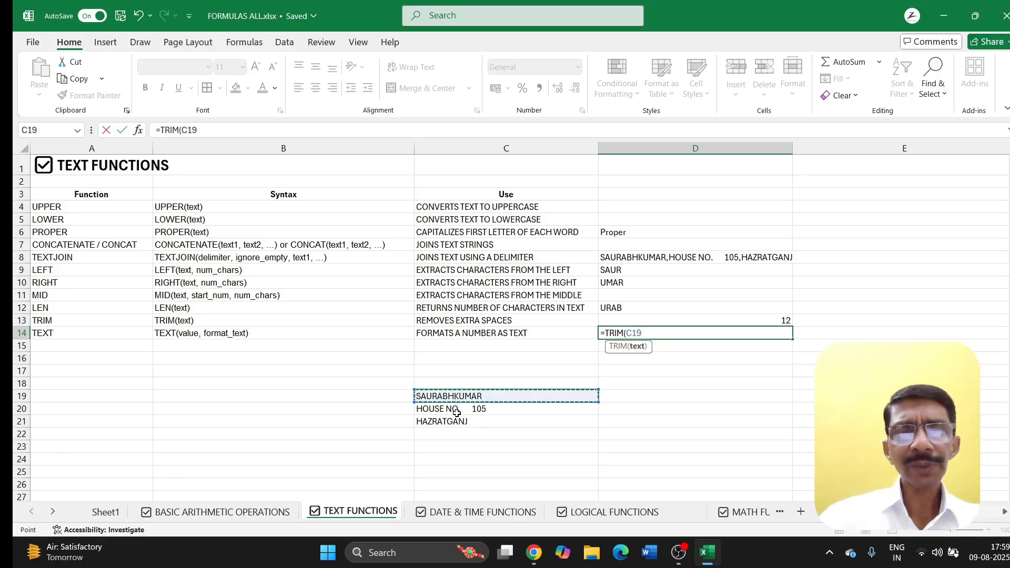
{"action": "left_click", "coordinate": [455, 411]}
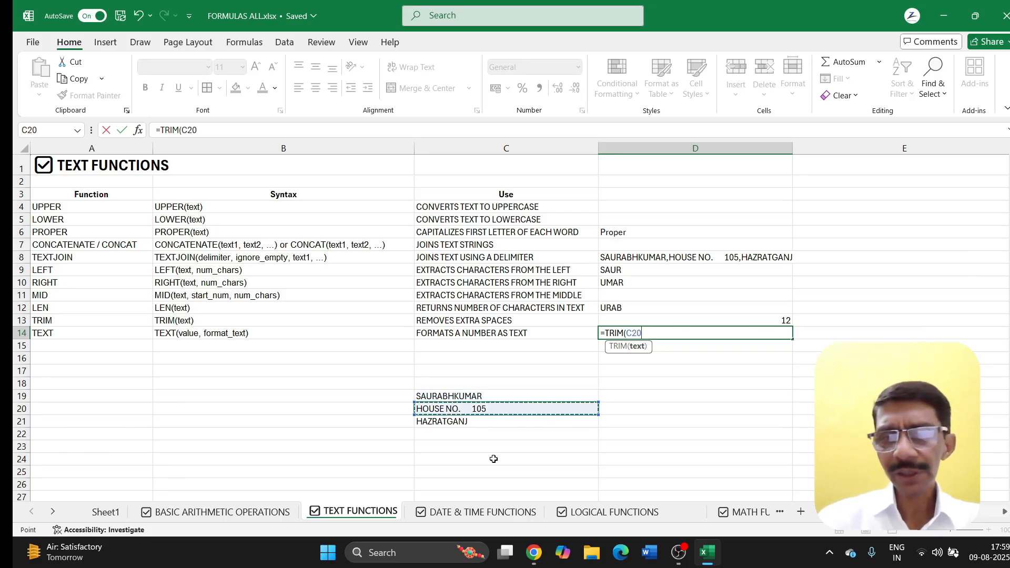
{"action": "key", "text": "Return"}
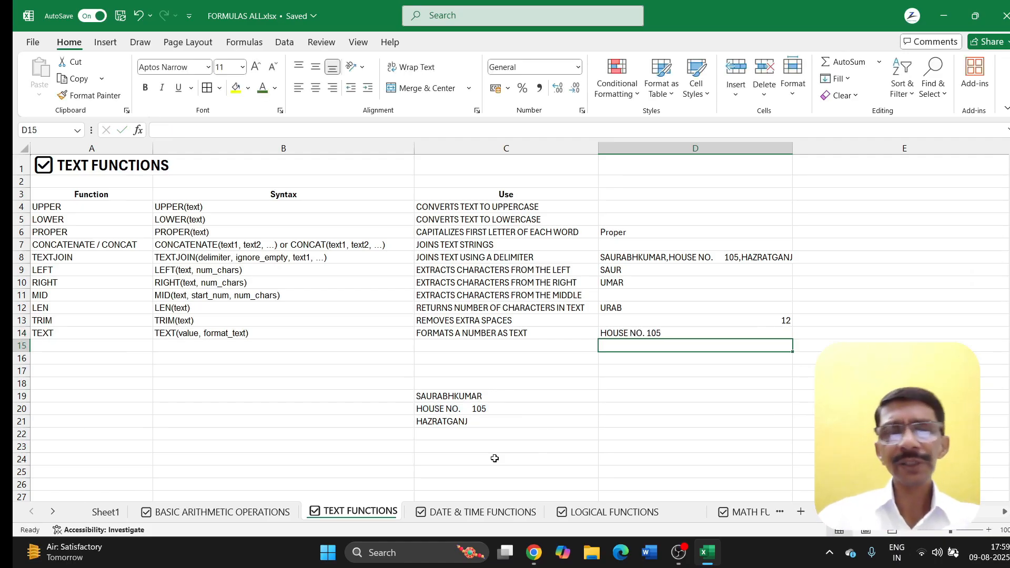
Step: Pad extra spaces into the C19 name, move D14's result to D16, and fill D15 with the trimmed name
{"action": "left_click", "coordinate": [459, 396]}
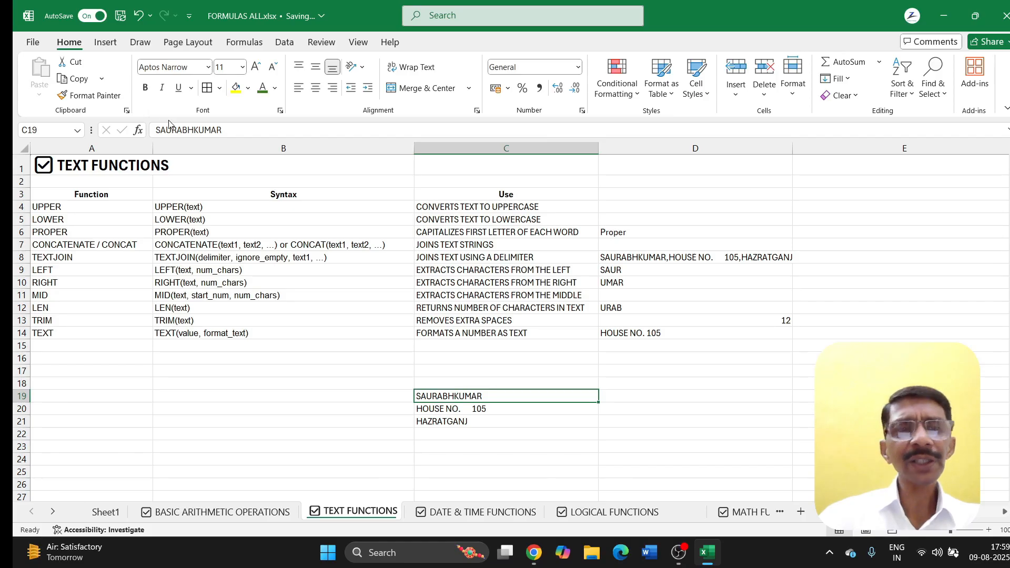
{"action": "left_click", "coordinate": [193, 129]}
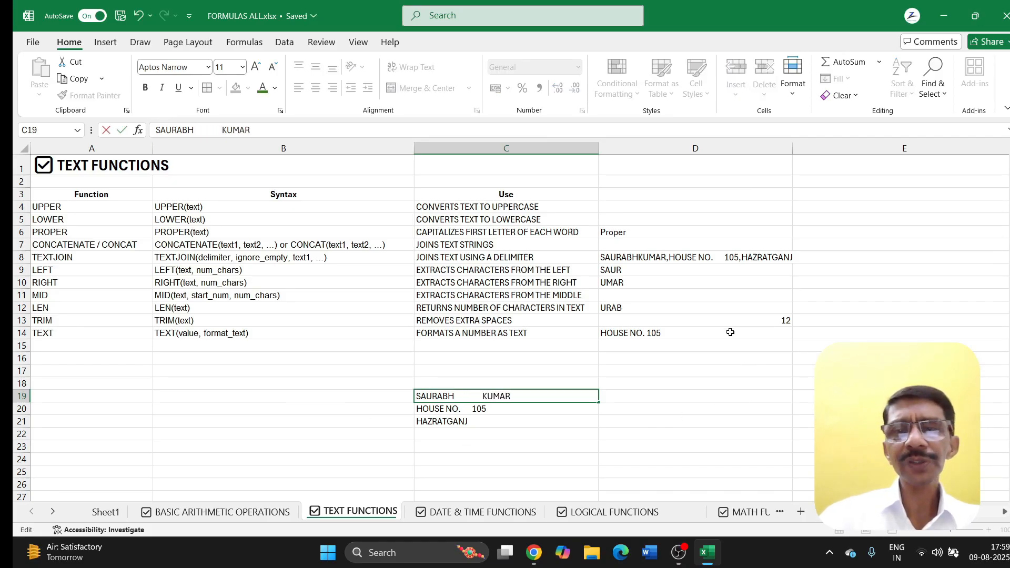
{"action": "left_click", "coordinate": [664, 334]}
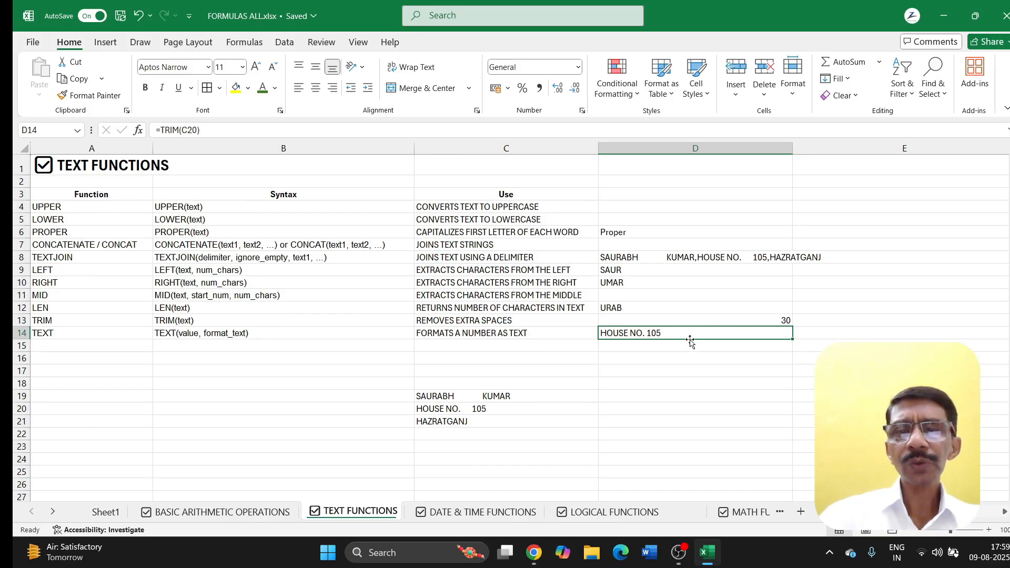
{"action": "left_click_drag", "start_coordinate": [689, 339], "coordinate": [794, 343]}
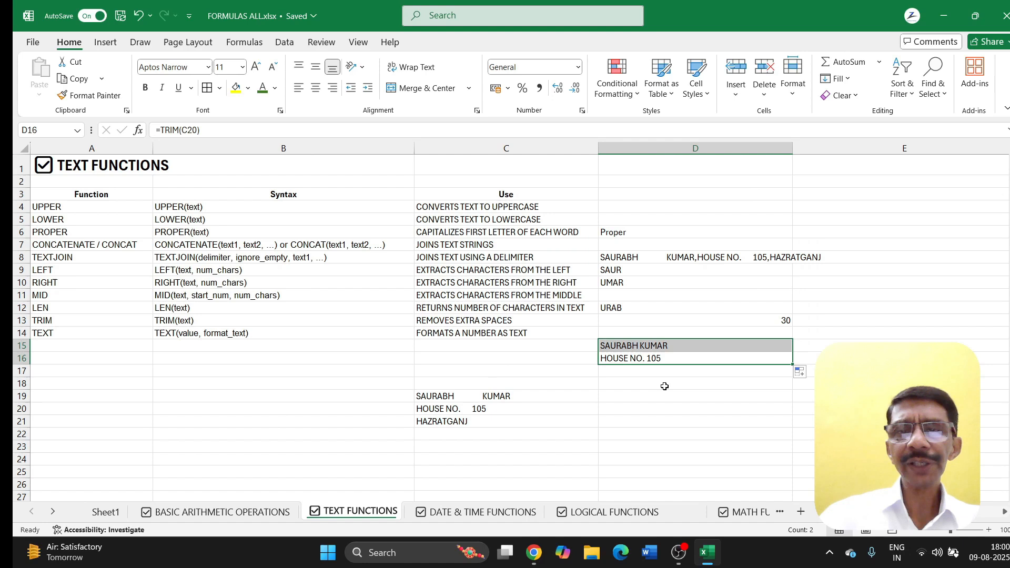
{"action": "left_click", "coordinate": [629, 407]}
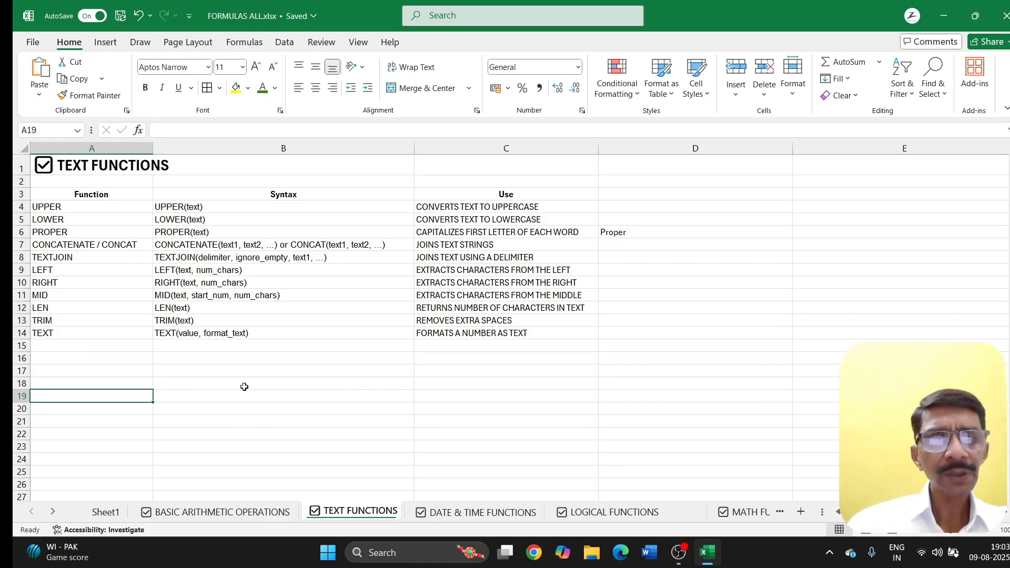
Step: Enter =TEXT(NOW(),"HH:MM AM/PM") in B18 to display the current time as 07:06 PM
{"action": "left_click", "coordinate": [263, 387]}
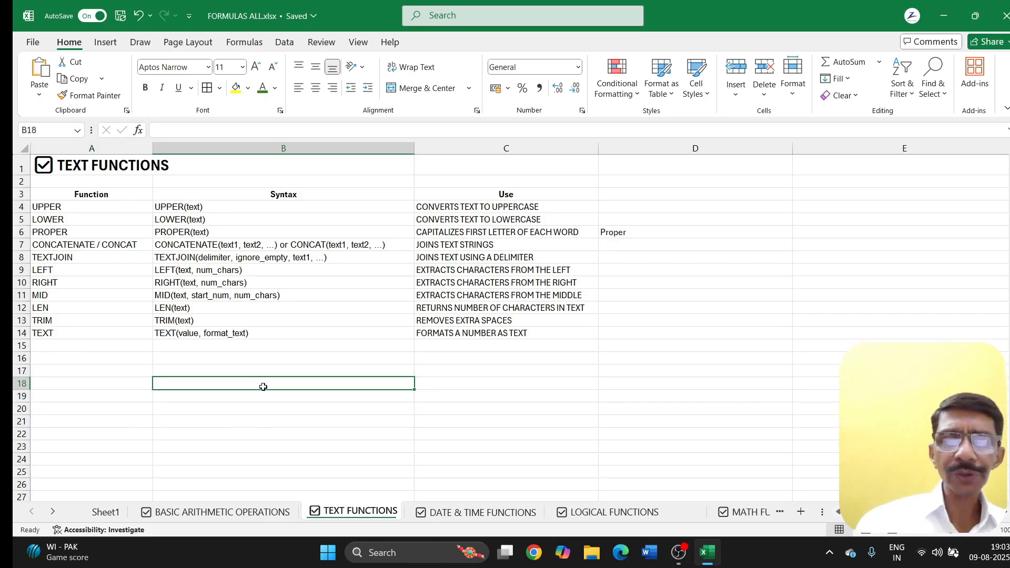
{"action": "type", "text": "="}
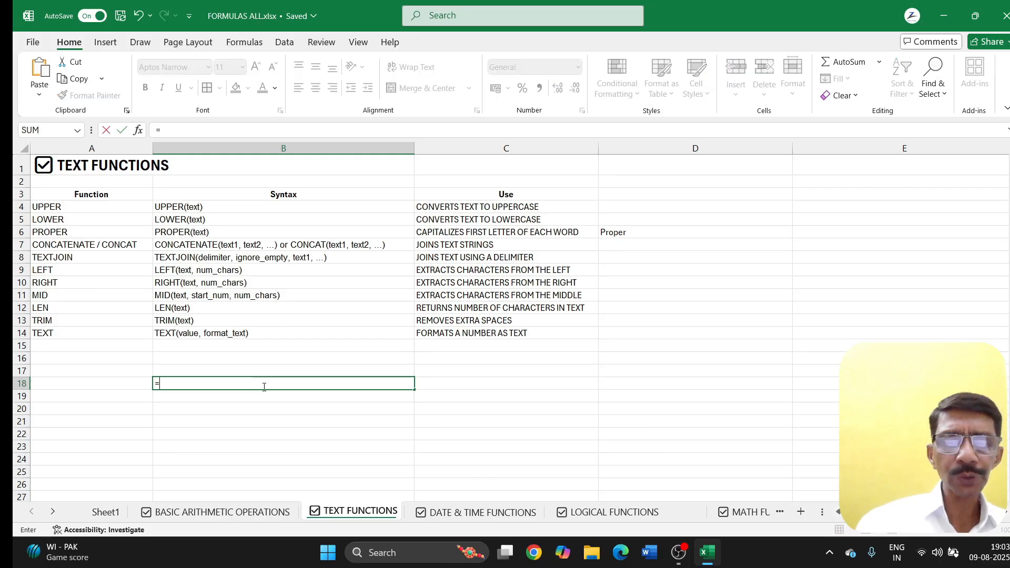
{"action": "type", "text": "TEX"}
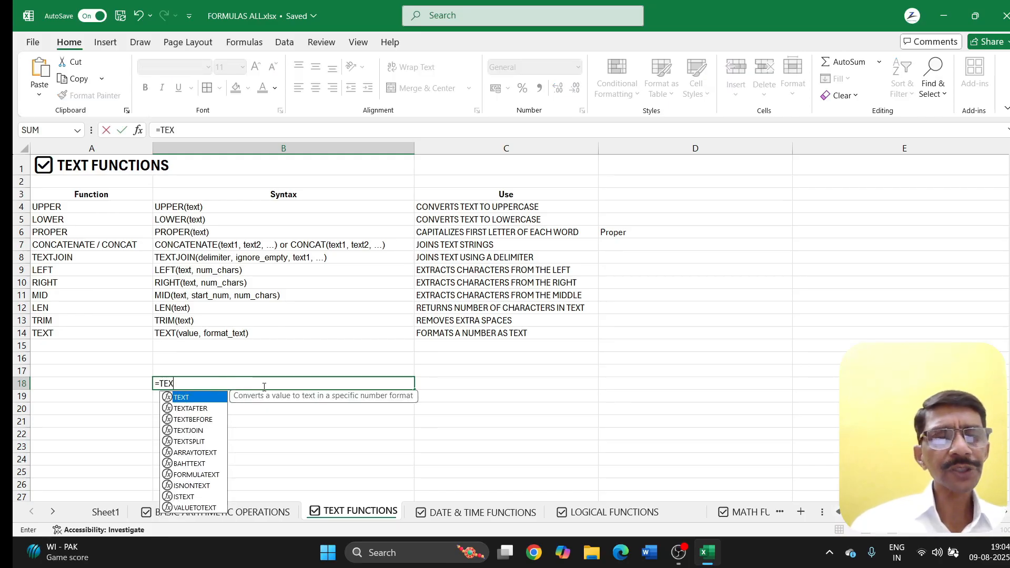
{"action": "type", "text": "T("}
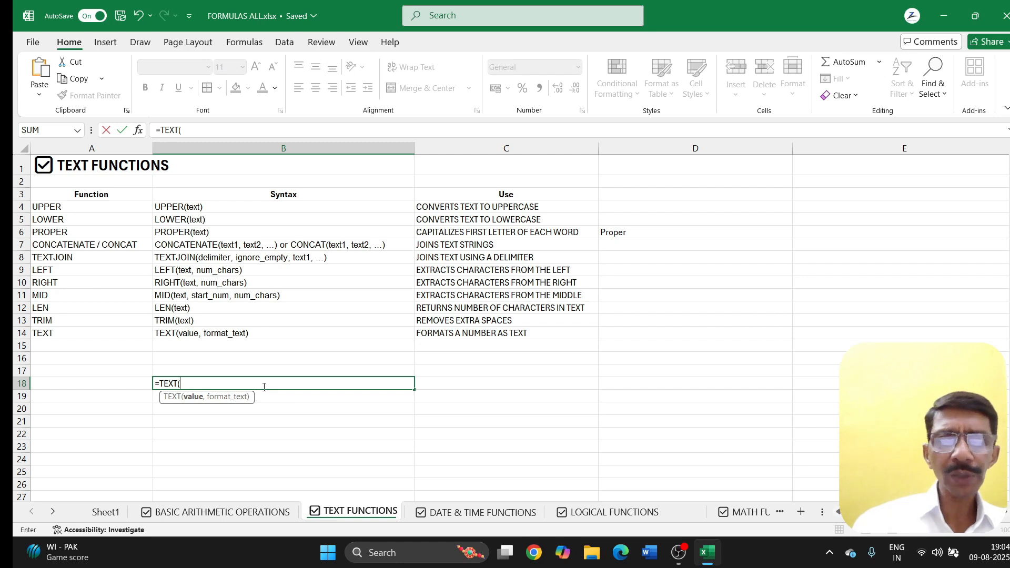
{"action": "type", "text": "NOW"}
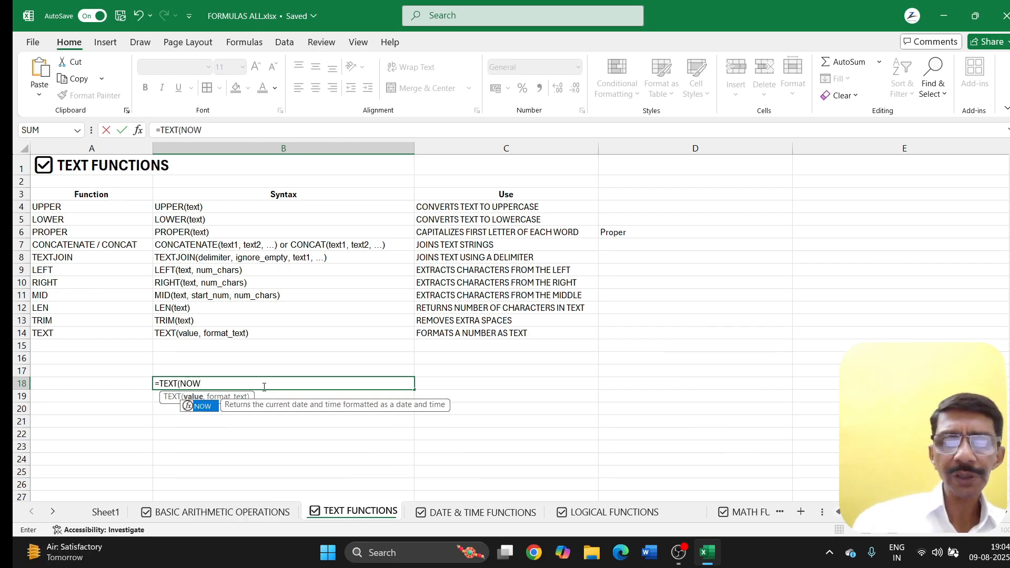
{"action": "type", "text": "()"}
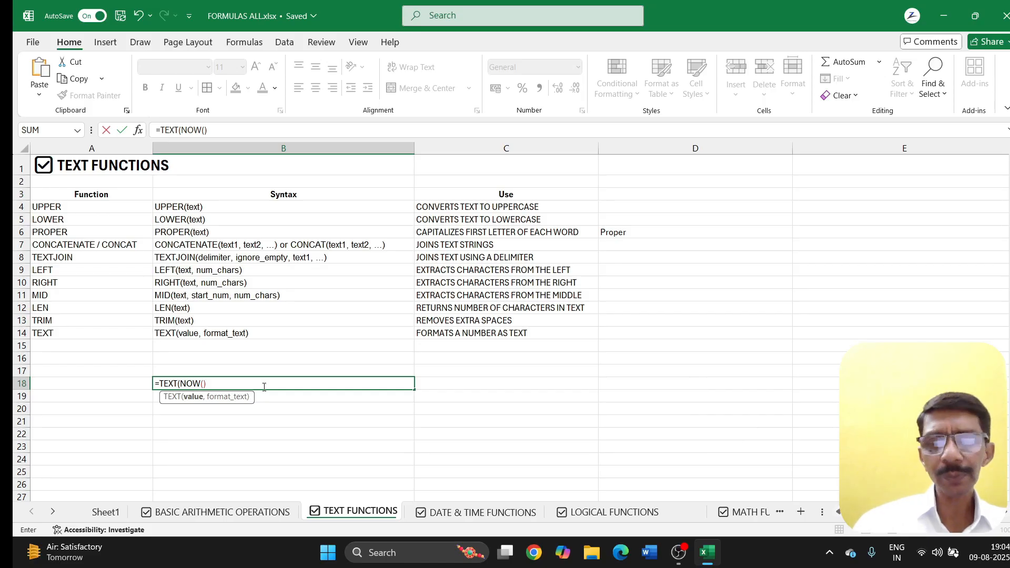
{"action": "type", "text": ","}
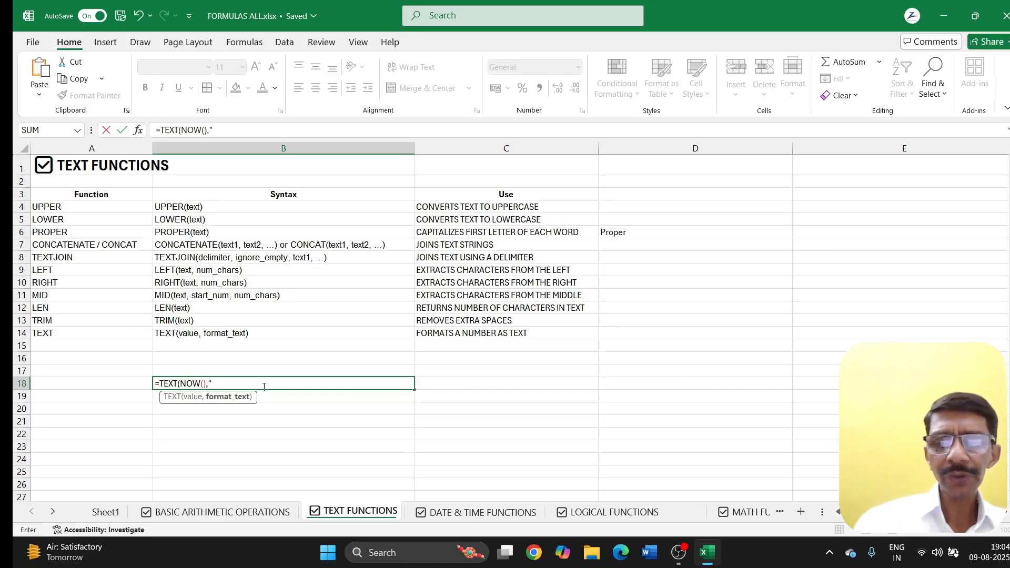
{"action": "type", "text": "\""}
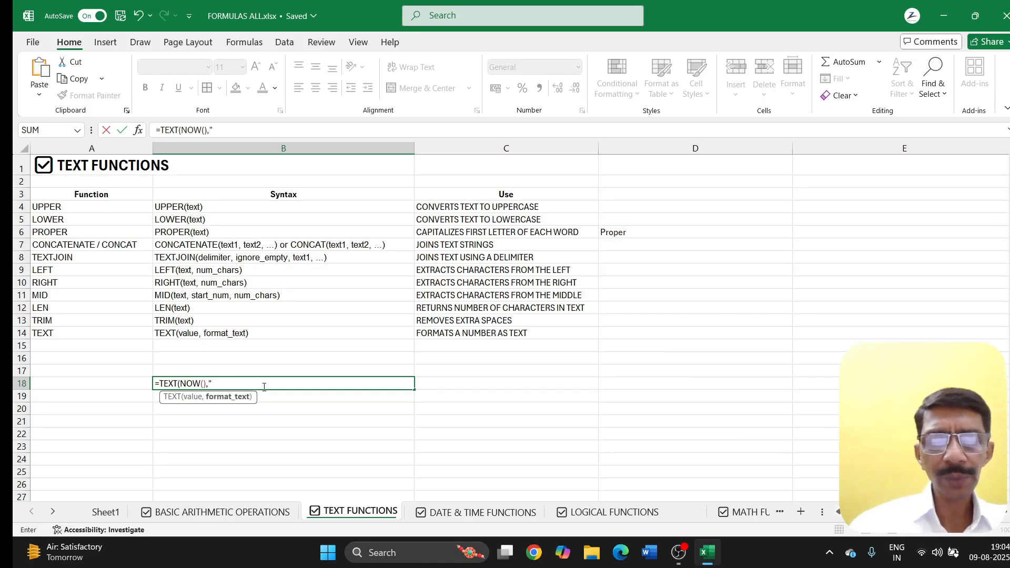
{"action": "type", "text": "HH:"}
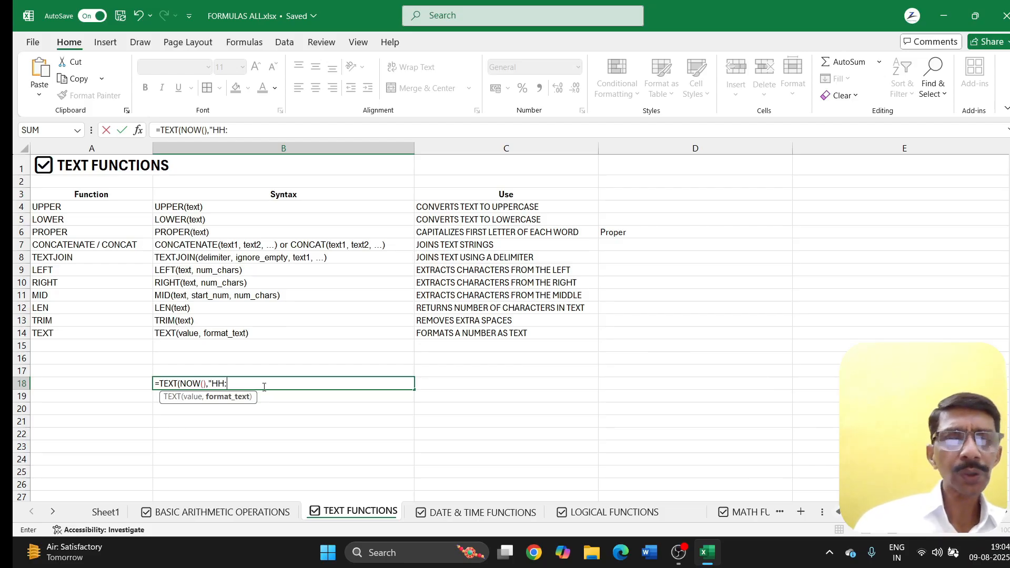
{"action": "type", "text": "MM"}
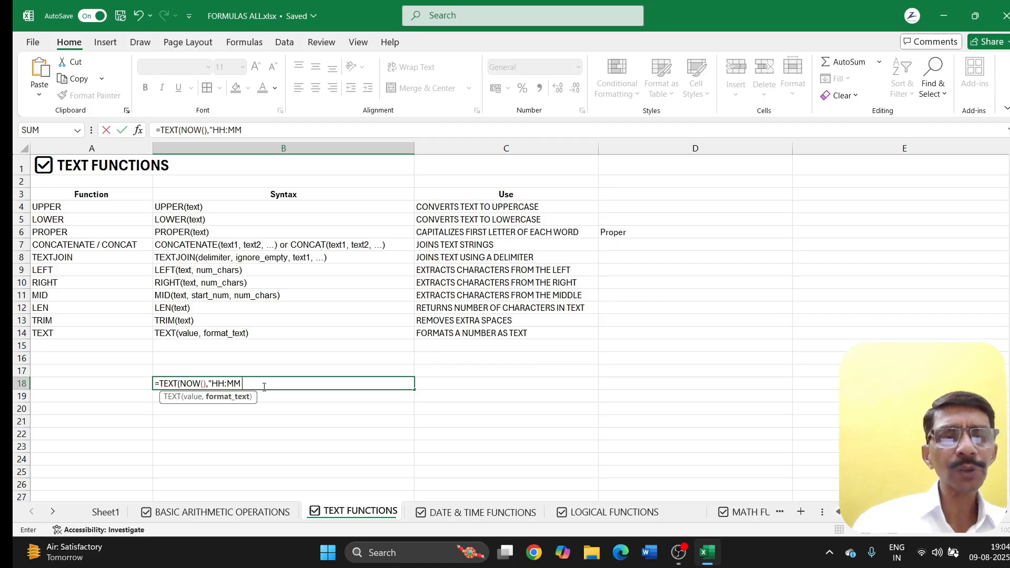
{"action": "type", "text": " AM"}
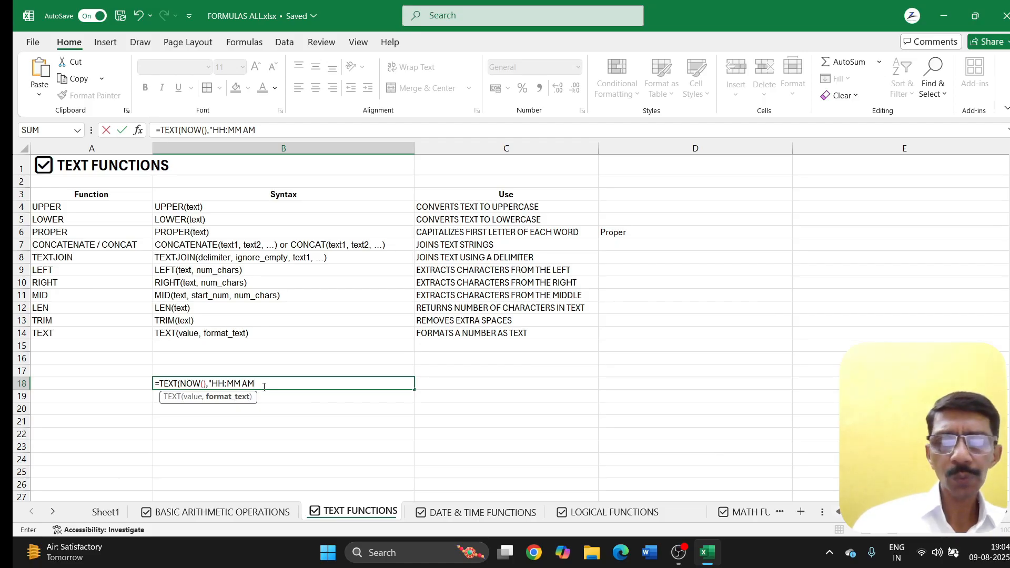
{"action": "type", "text": "/PM"}
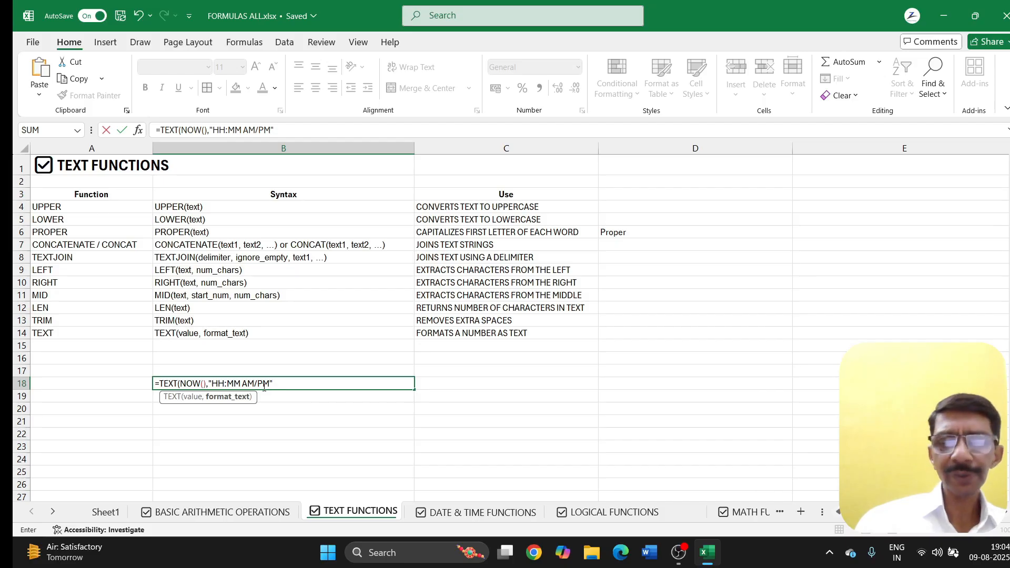
{"action": "type", "text": "\")"}
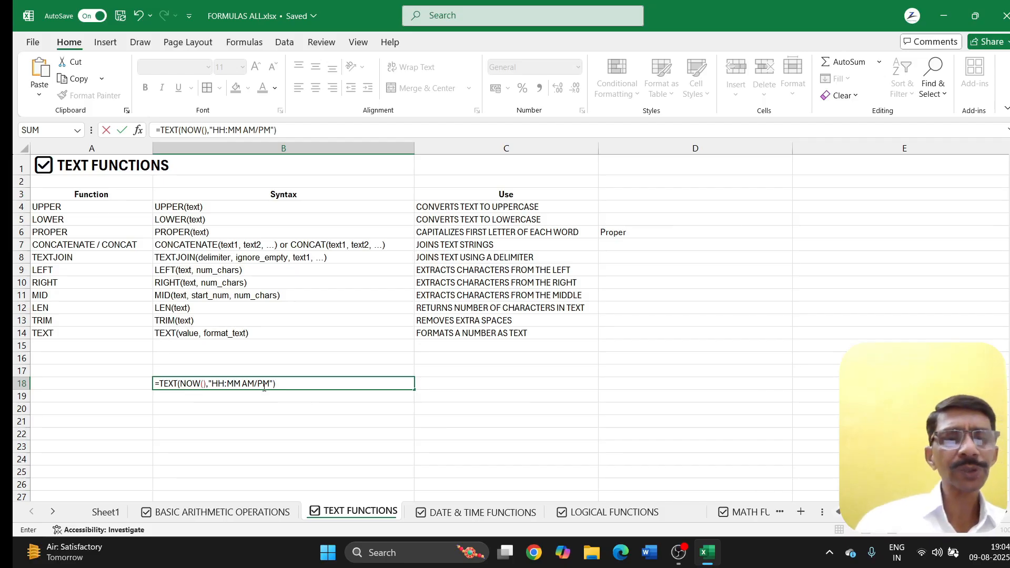
{"action": "key", "text": "Return"}
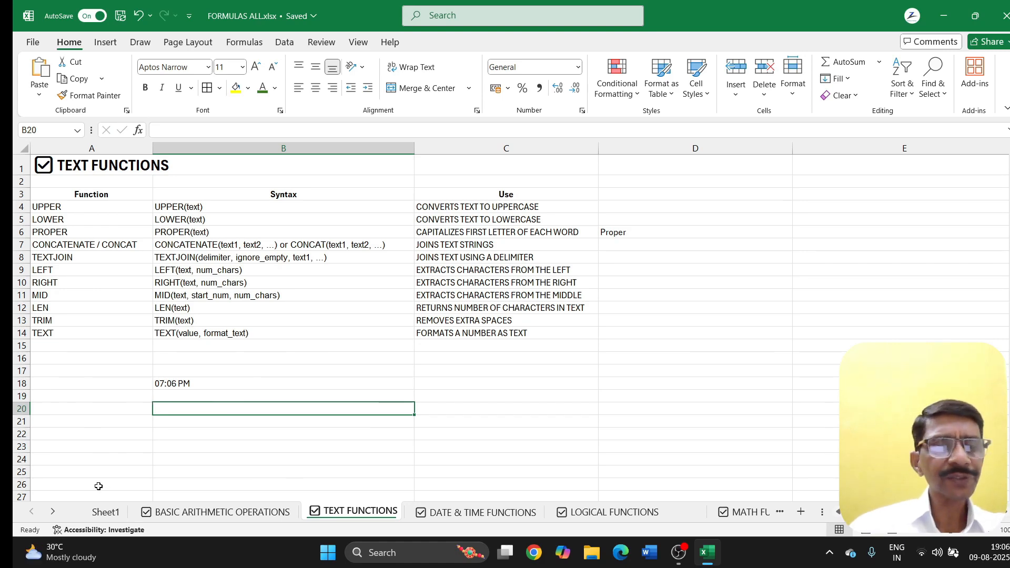
Step: Jump from the Sheet1 index to the DATE & TIME FUNCTIONS sheet via its hyperlink
{"action": "left_click", "coordinate": [103, 513]}
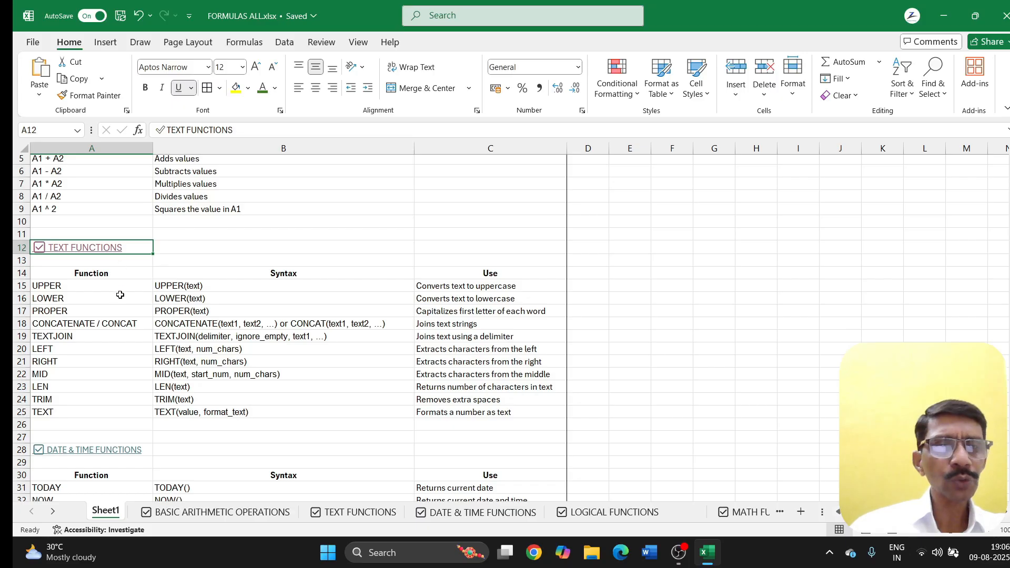
{"action": "scroll", "coordinate": [101, 376], "scroll_direction": "down", "scroll_amount": 1}
{"action": "scroll", "coordinate": [101, 377], "scroll_direction": "down", "scroll_amount": 2}
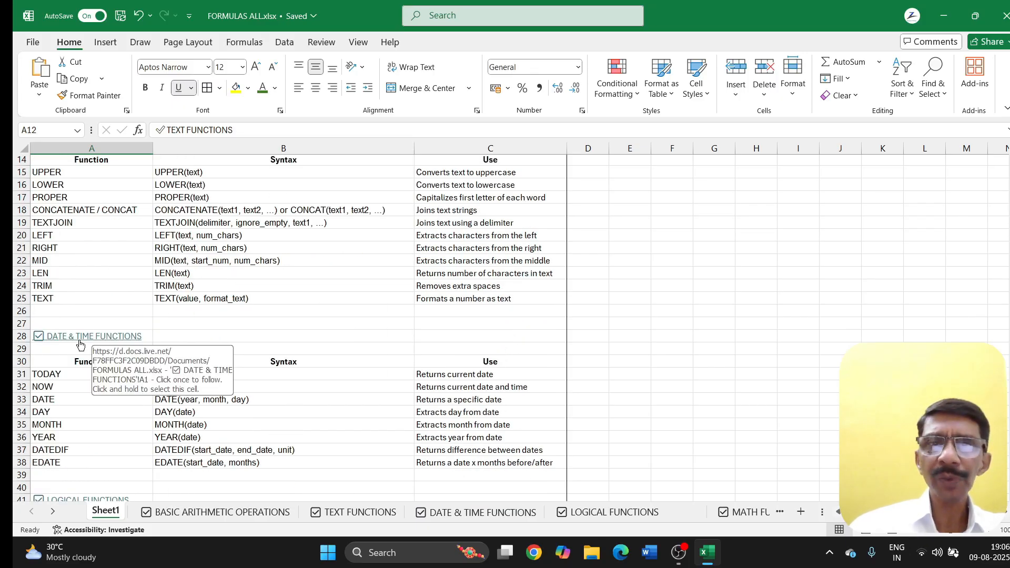
{"action": "scroll", "coordinate": [80, 344], "scroll_direction": "down", "scroll_amount": 1}
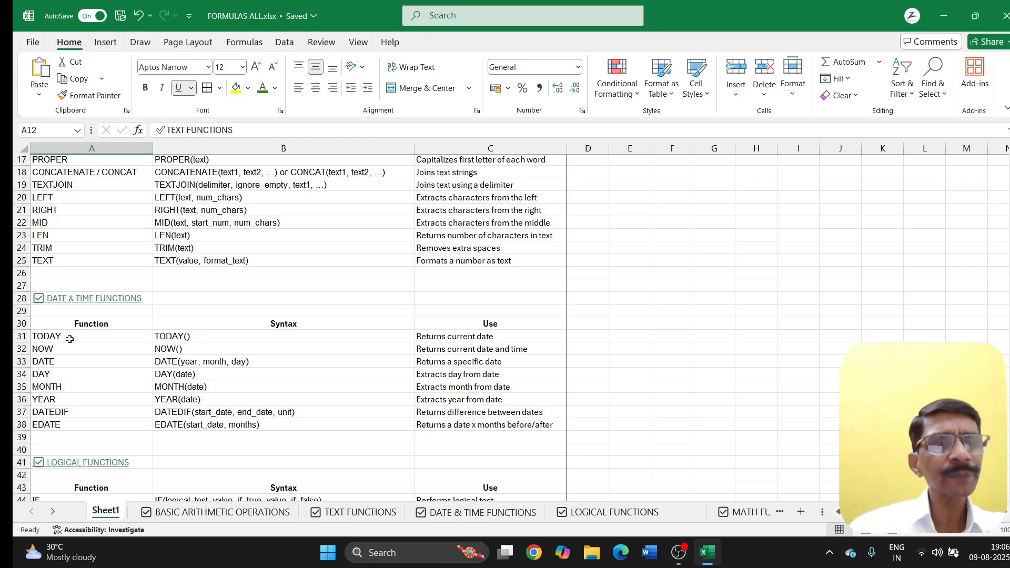
{"action": "left_click", "coordinate": [78, 298]}
{"action": "left_click", "coordinate": [105, 513]}
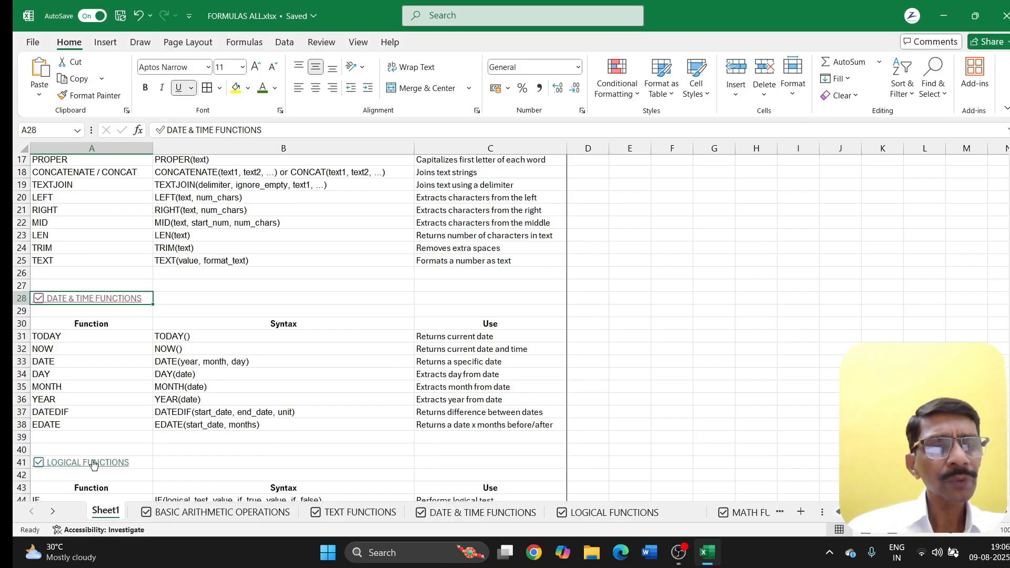
{"action": "left_click", "coordinate": [59, 302]}
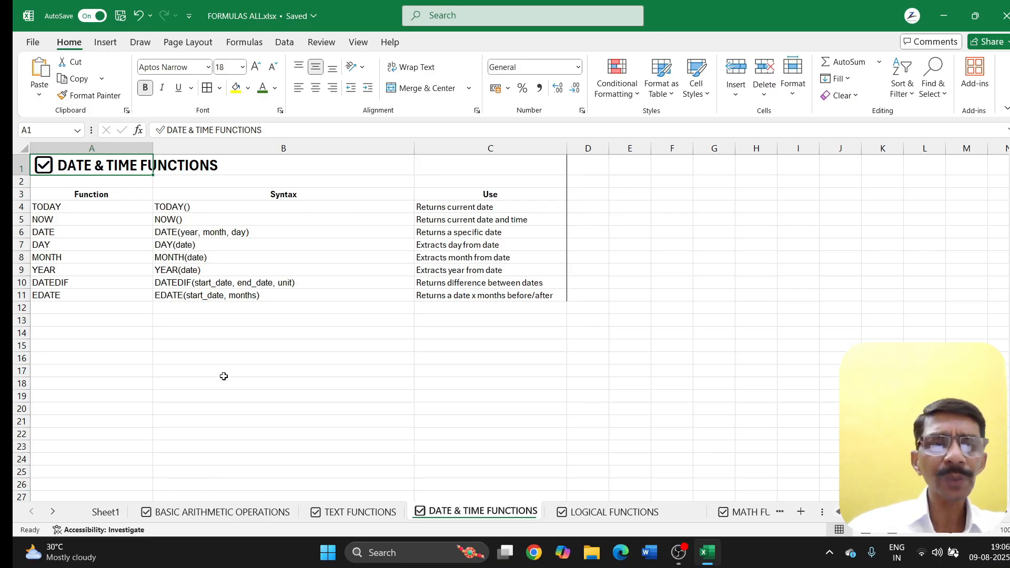
Step: Enter =TODAY() in B17 and =NOW() in B18
{"action": "left_click", "coordinate": [186, 374]}
{"action": "type", "text": "="}
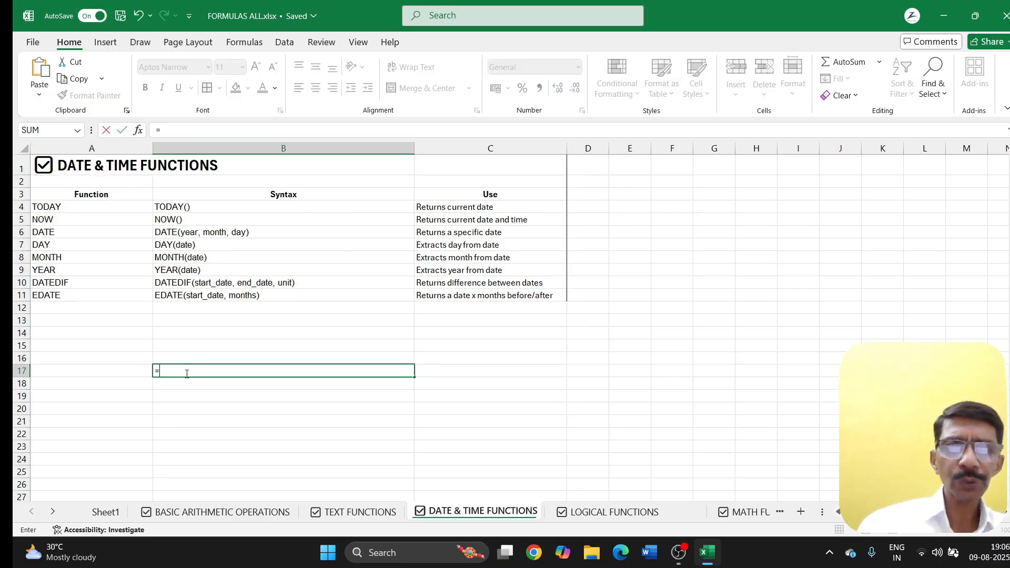
{"action": "type", "text": "T"}
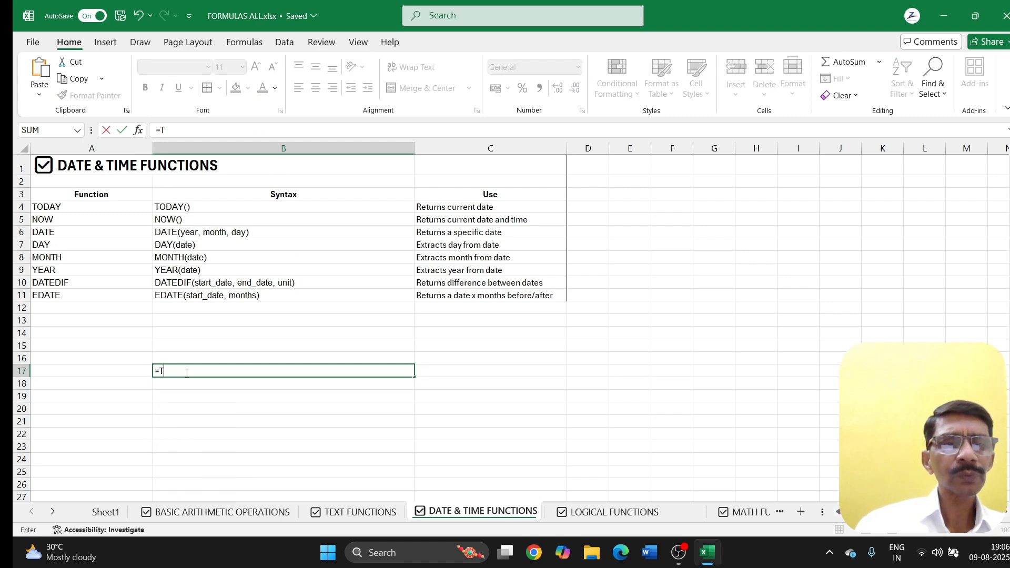
{"action": "type", "text": "oday"}
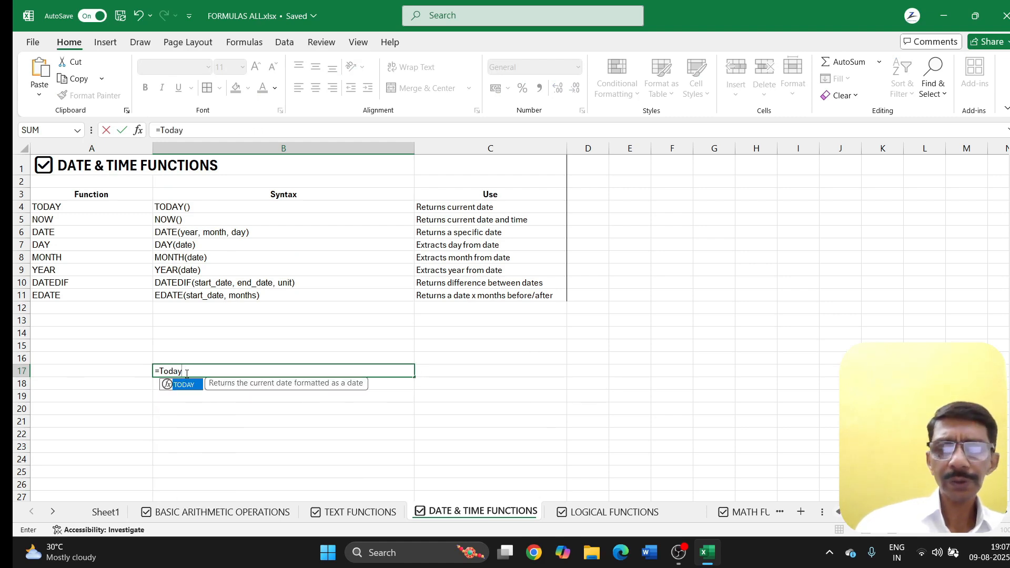
{"action": "type", "text": "()"}
{"action": "key", "text": "Return"}
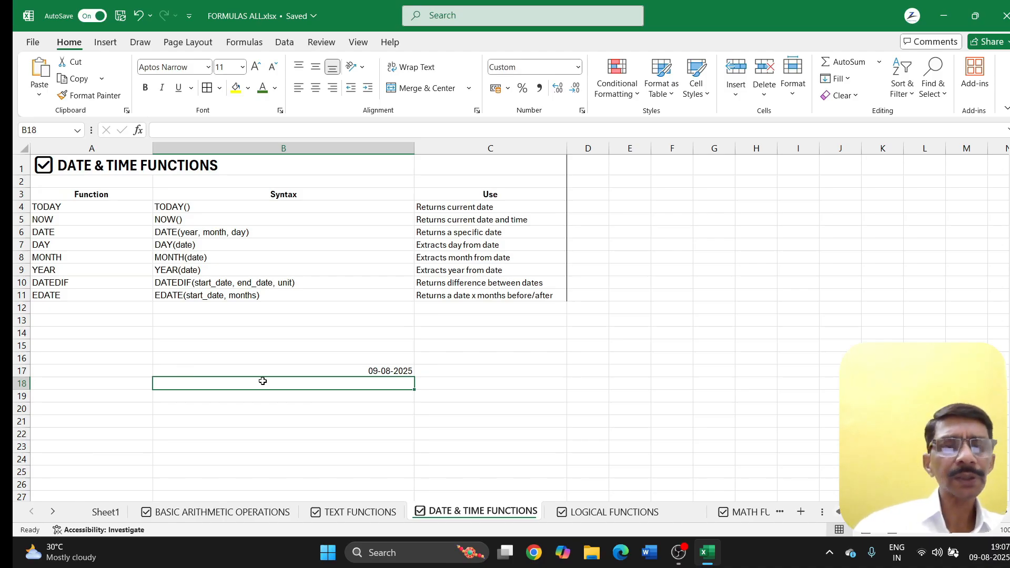
{"action": "type", "text": "=now"}
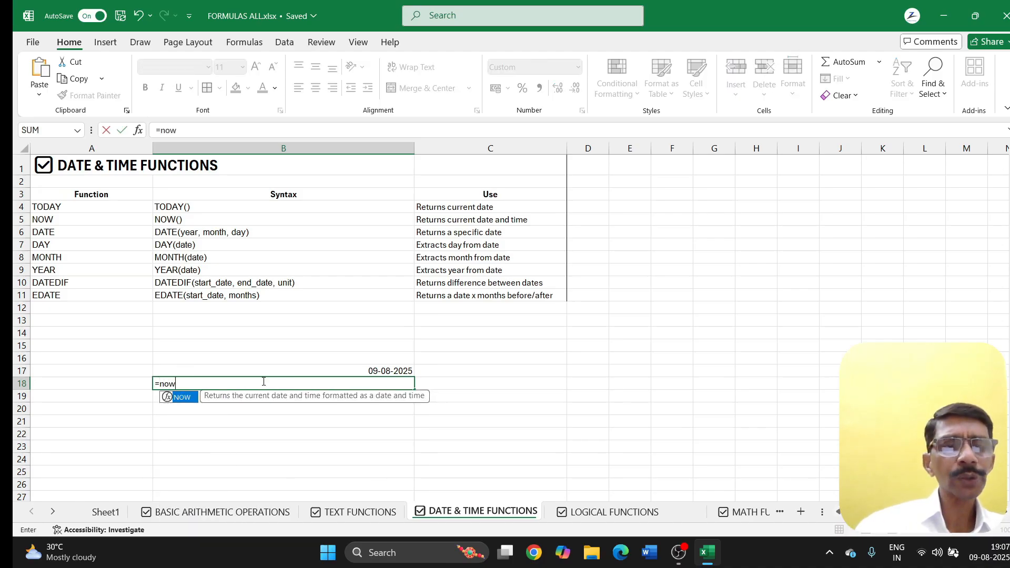
{"action": "type", "text": "("}
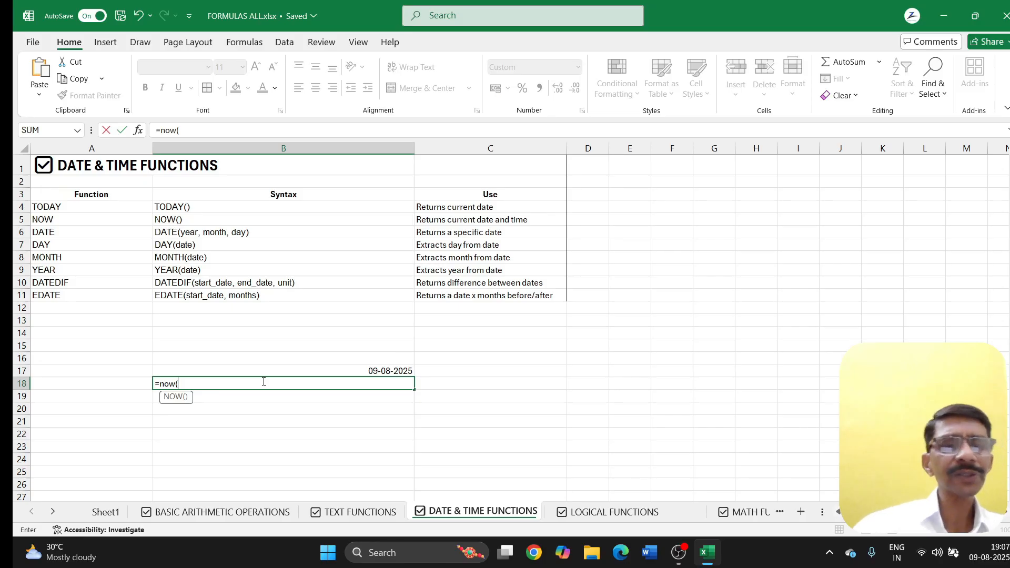
{"action": "type", "text": ")"}
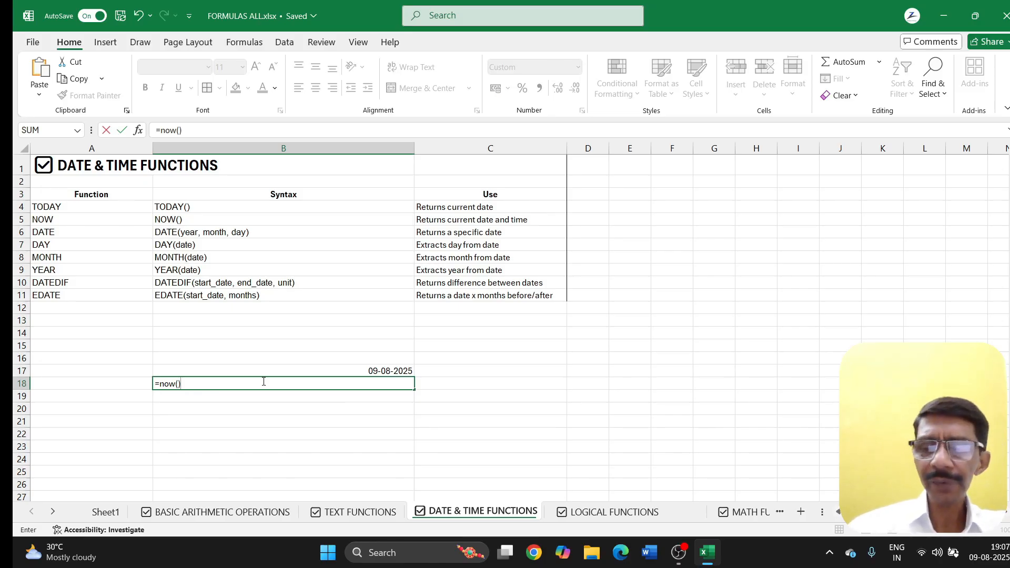
{"action": "key", "text": "Return"}
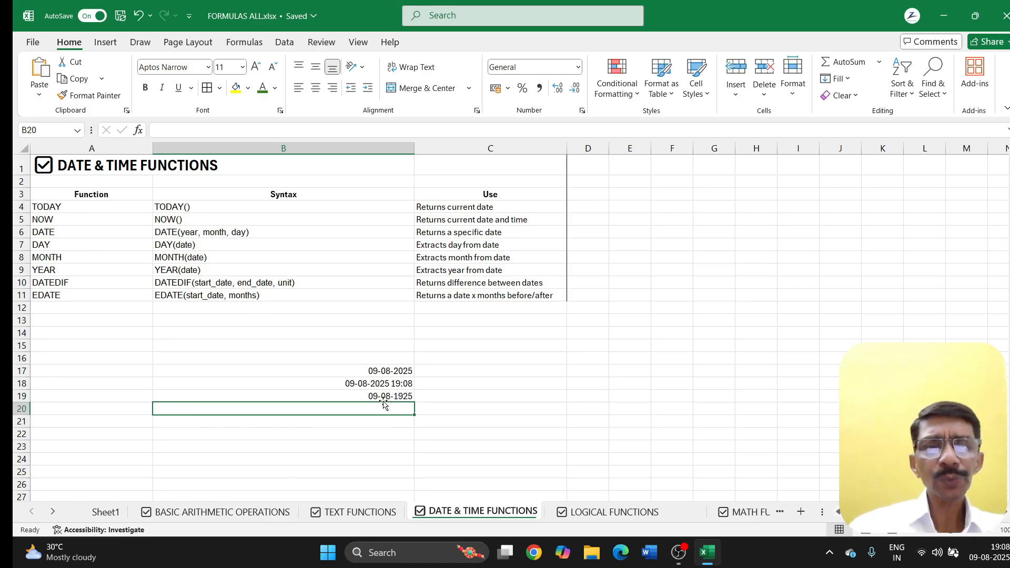
Step: Use =DAY, =MONTH and =YEAR on B19 in C19:E19, giving 9, 8 and 1925
{"action": "left_click", "coordinate": [443, 399]}
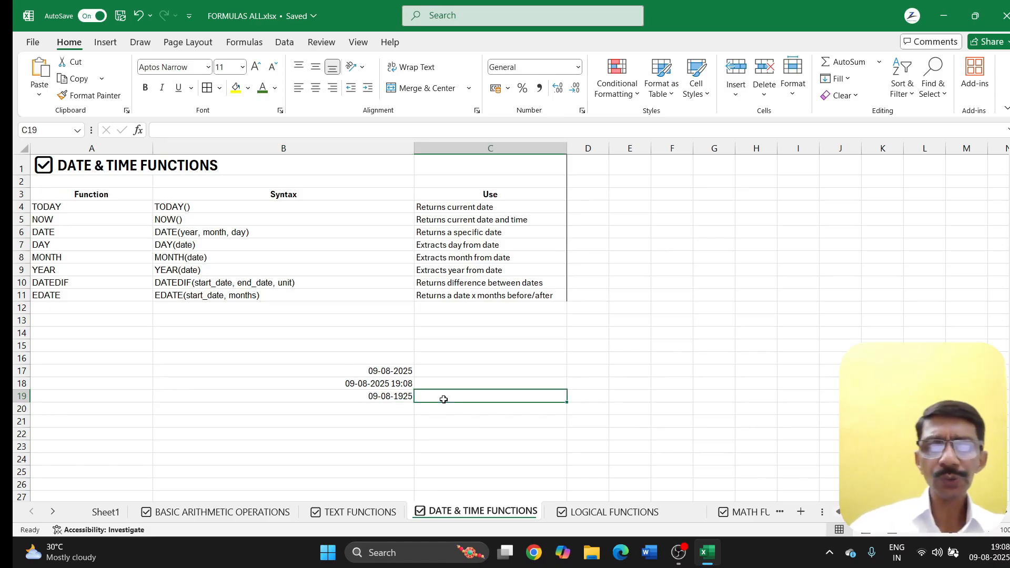
{"action": "type", "text": "=day"}
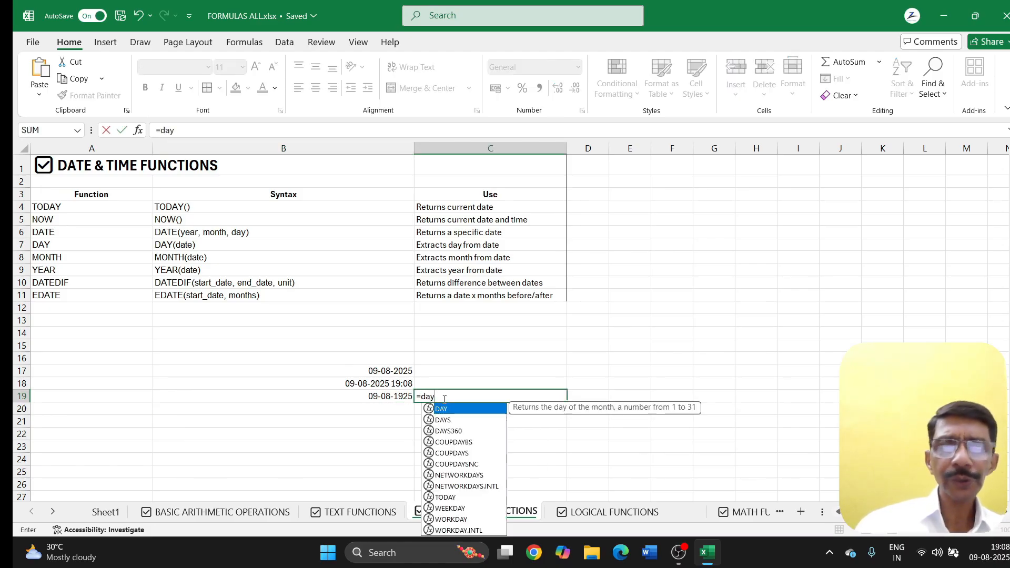
{"action": "type", "text": "("}
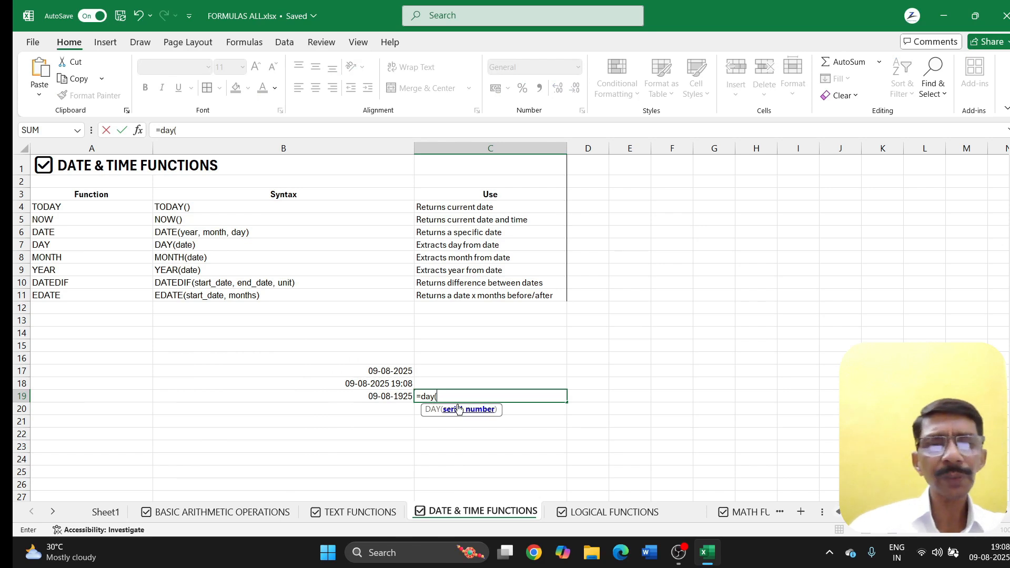
{"action": "left_click", "coordinate": [377, 401]}
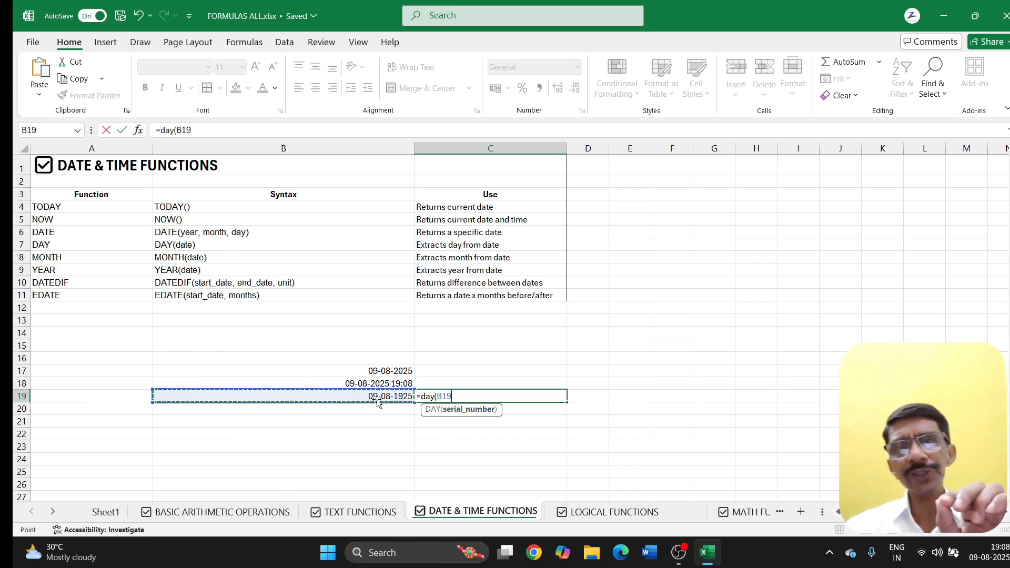
{"action": "key", "text": "Return"}
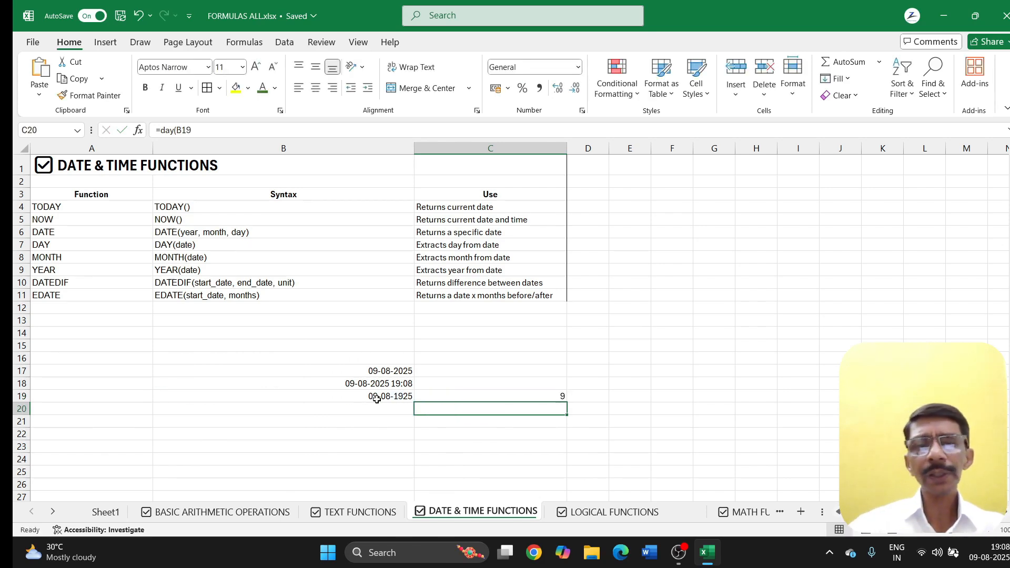
{"action": "left_click", "coordinate": [584, 397]}
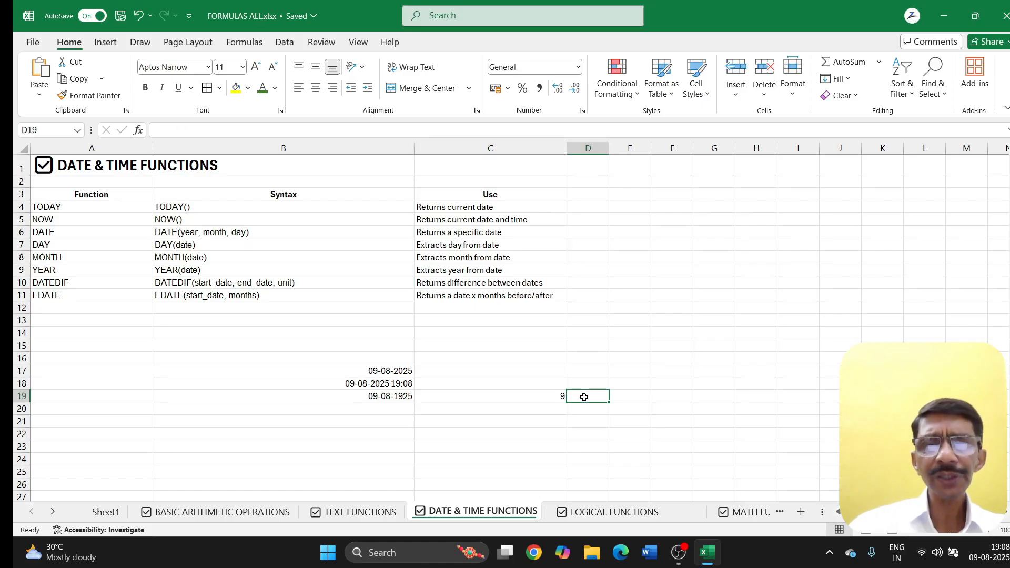
{"action": "type", "text": "=mo"}
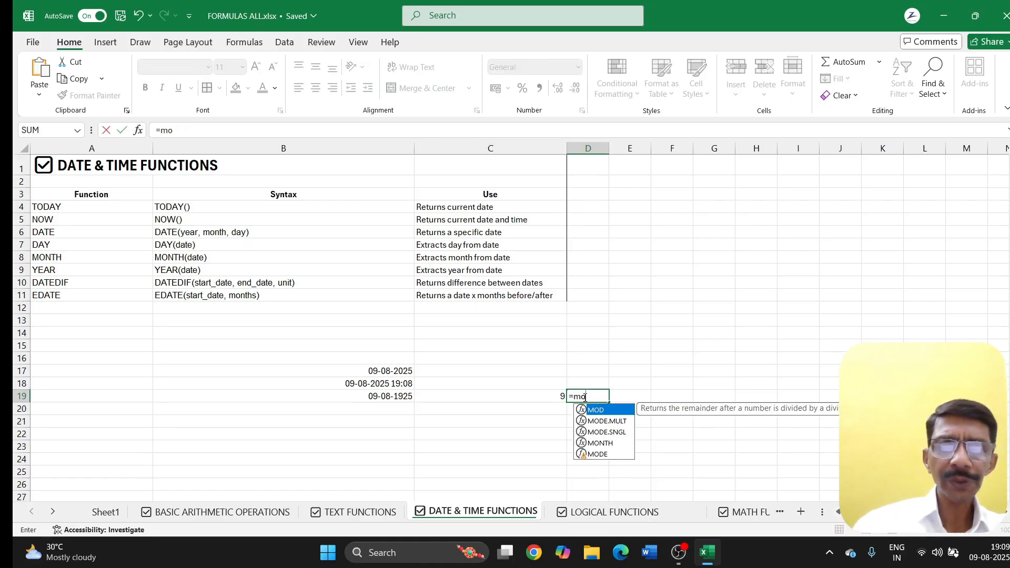
{"action": "type", "text": "nth("}
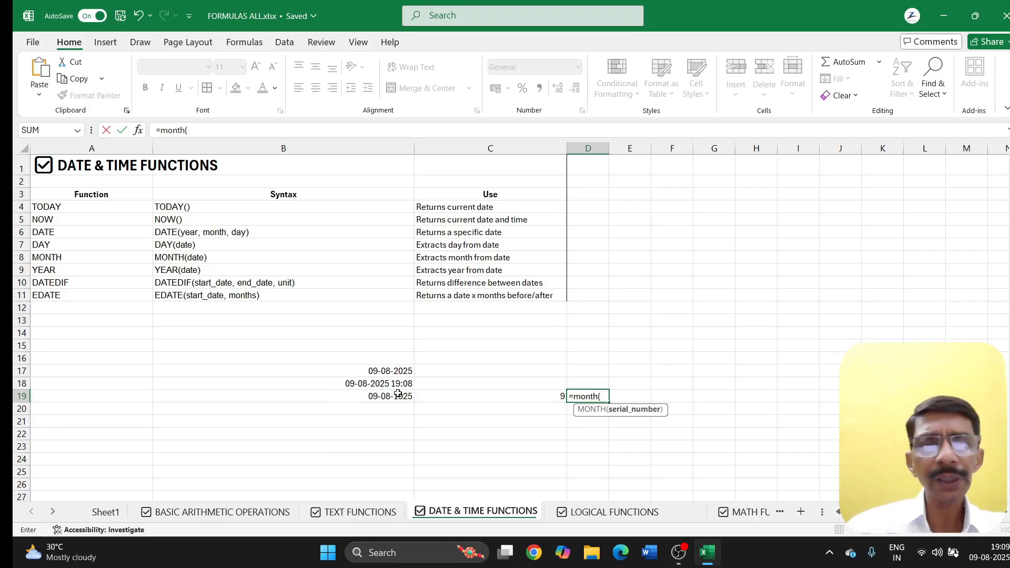
{"action": "left_click", "coordinate": [368, 396]}
{"action": "key", "text": "Return"}
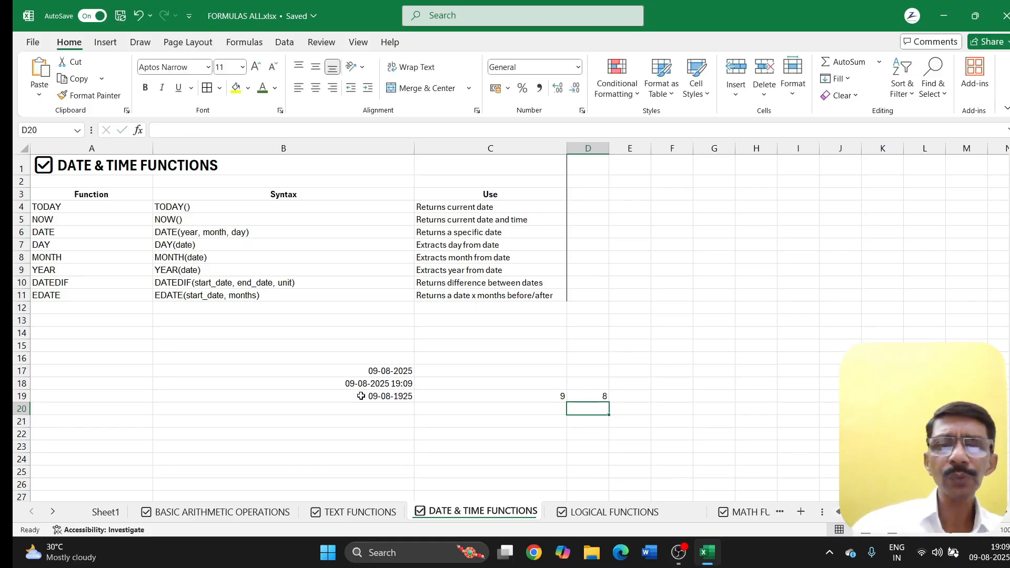
{"action": "left_click", "coordinate": [622, 398]}
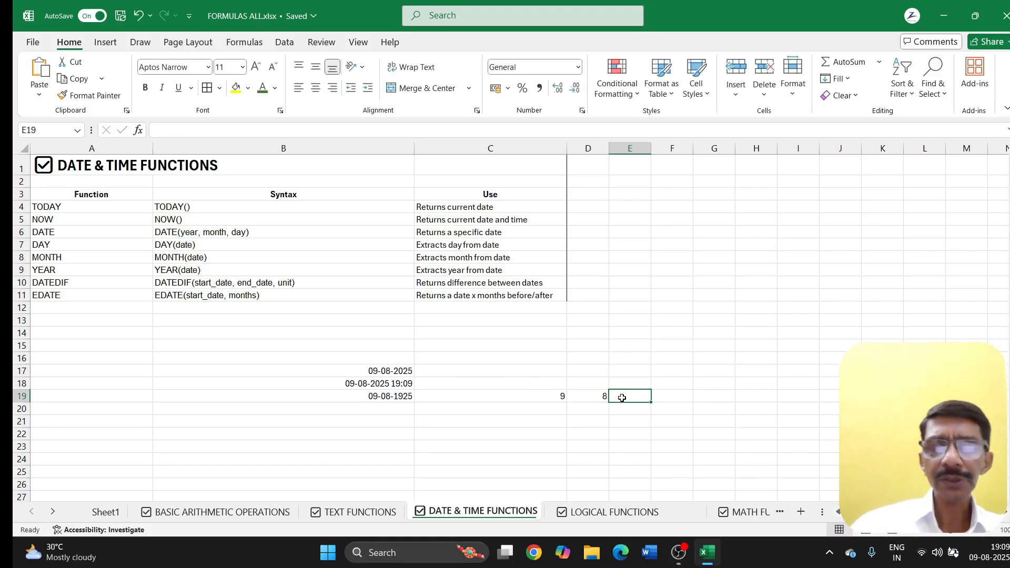
{"action": "type", "text": "=year"}
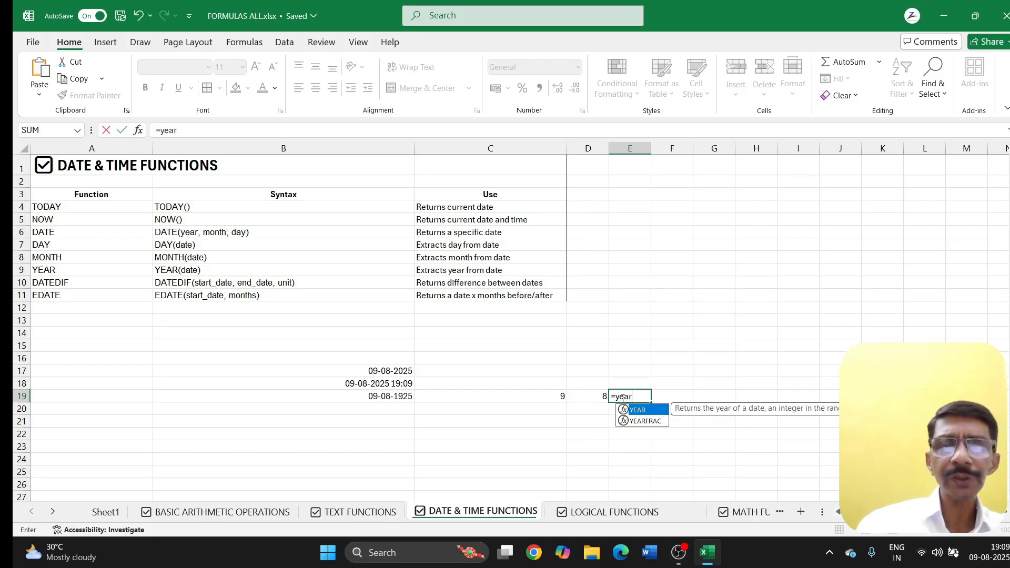
{"action": "type", "text": "("}
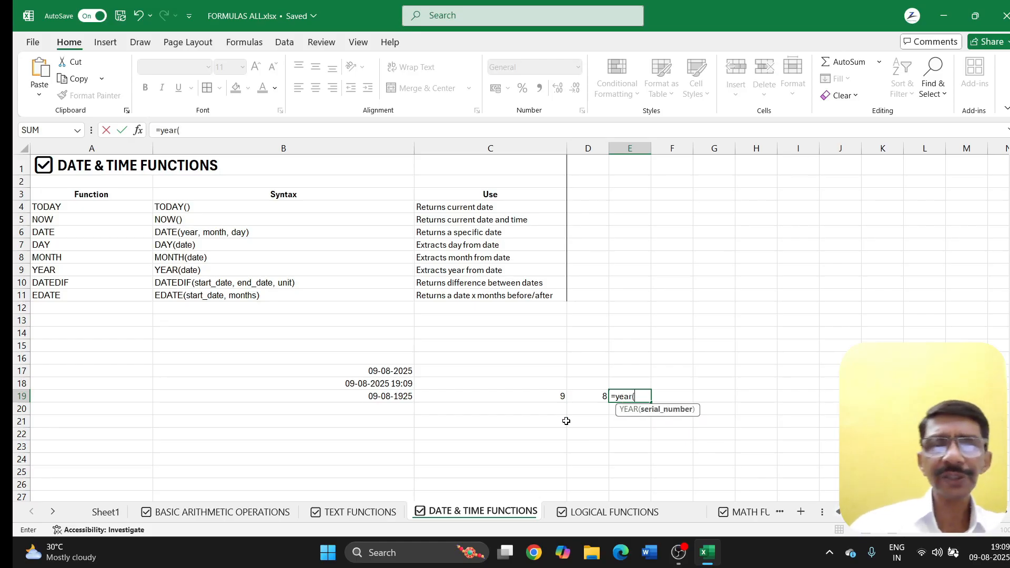
{"action": "left_click", "coordinate": [369, 398]}
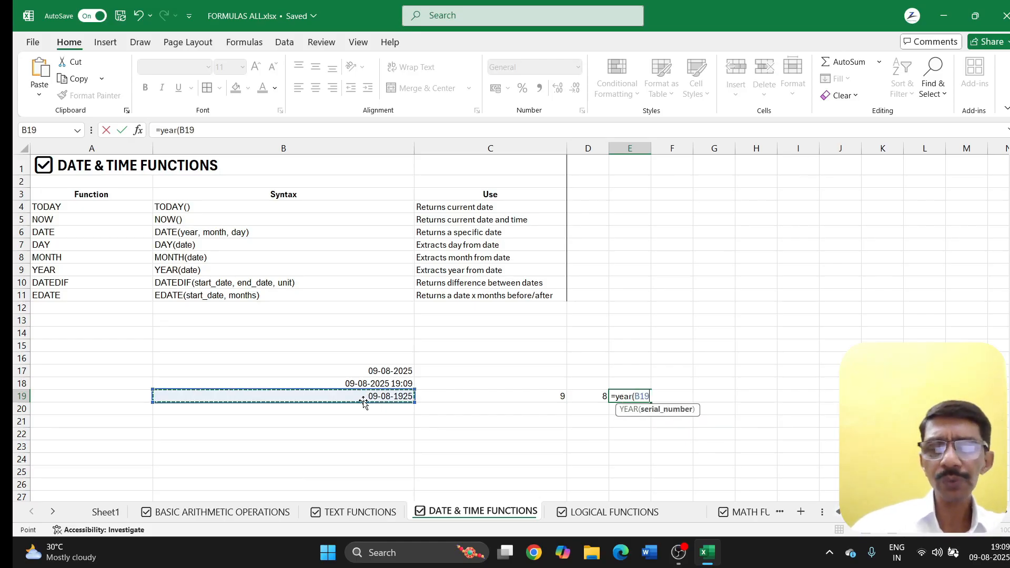
{"action": "key", "text": "Return"}
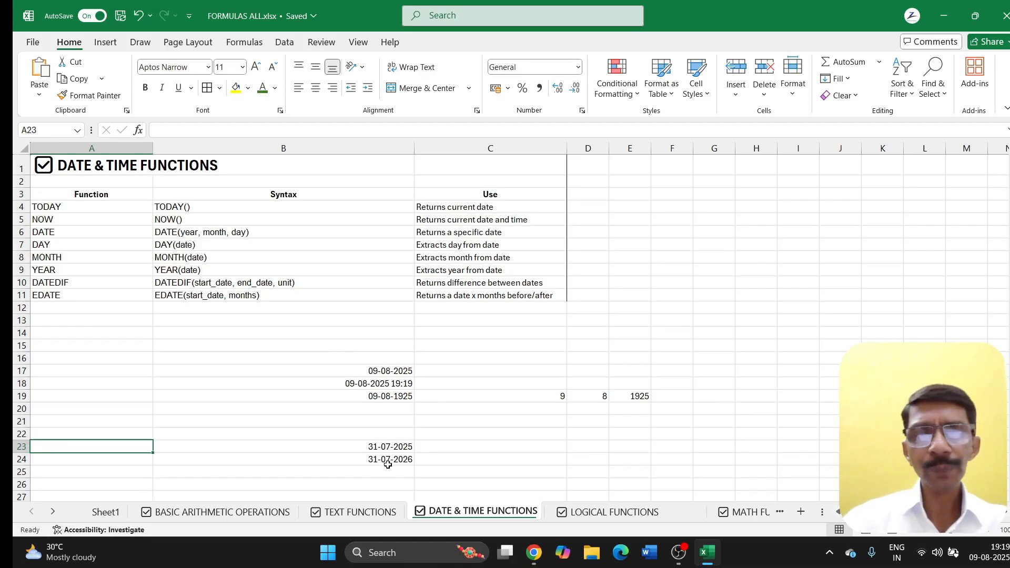
Step: Enter =DATEDIF(B23,B24,"Y") in C23, returning 1 whole year
{"action": "left_click", "coordinate": [441, 446]}
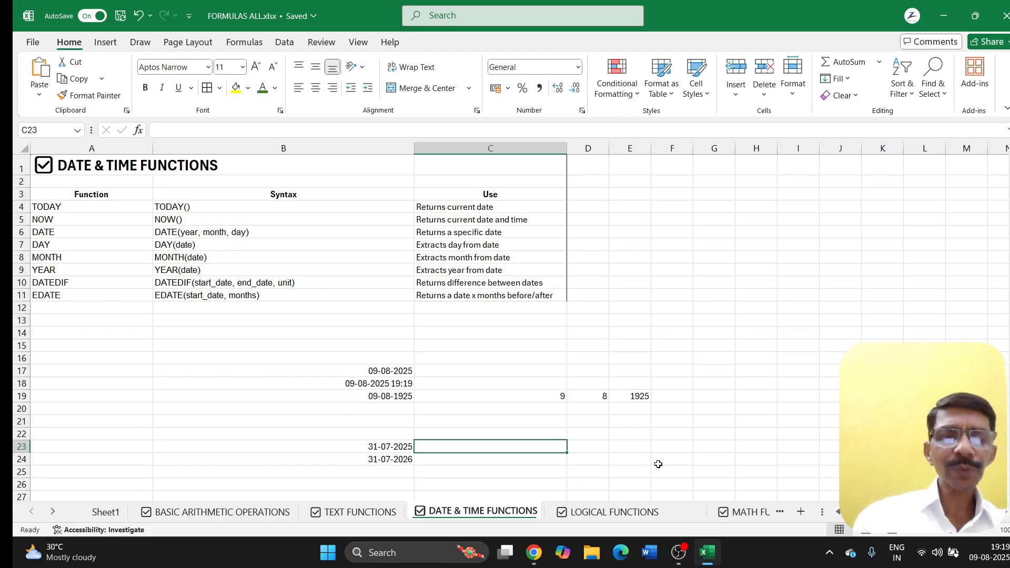
{"action": "type", "text": "=DA"}
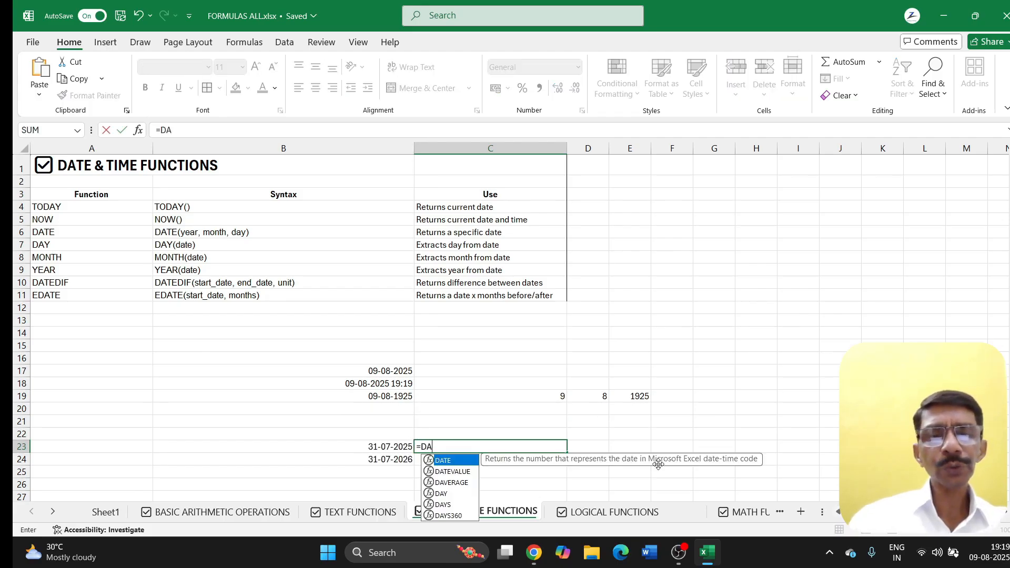
{"action": "type", "text": "TEDIF"}
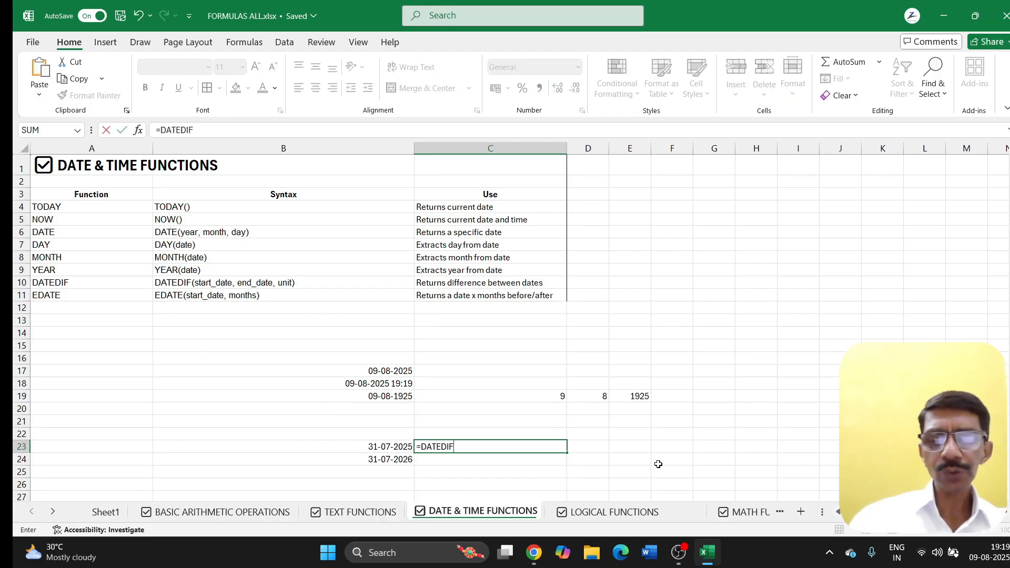
{"action": "type", "text": "("}
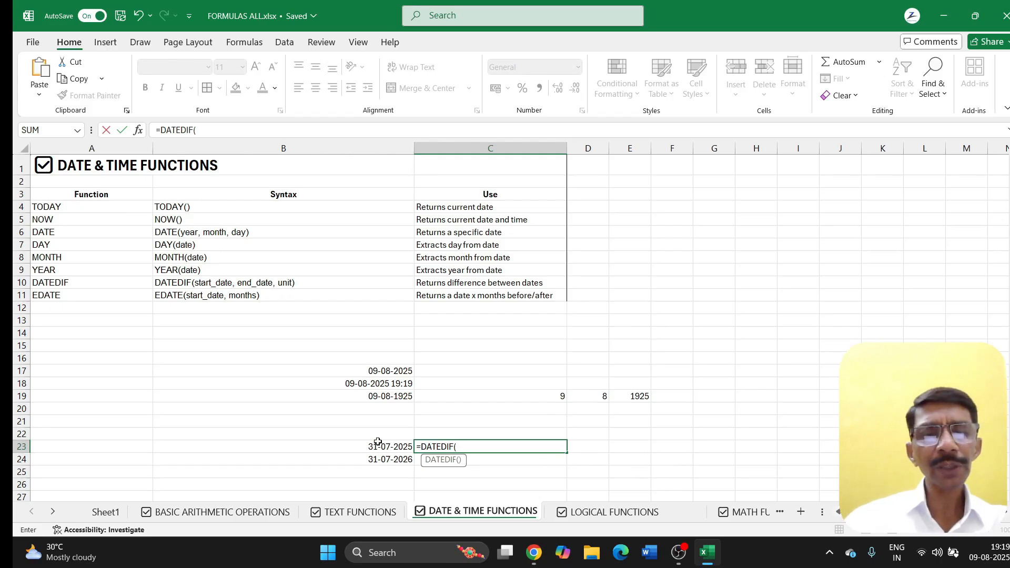
{"action": "left_click", "coordinate": [345, 445]}
{"action": "type", "text": ","}
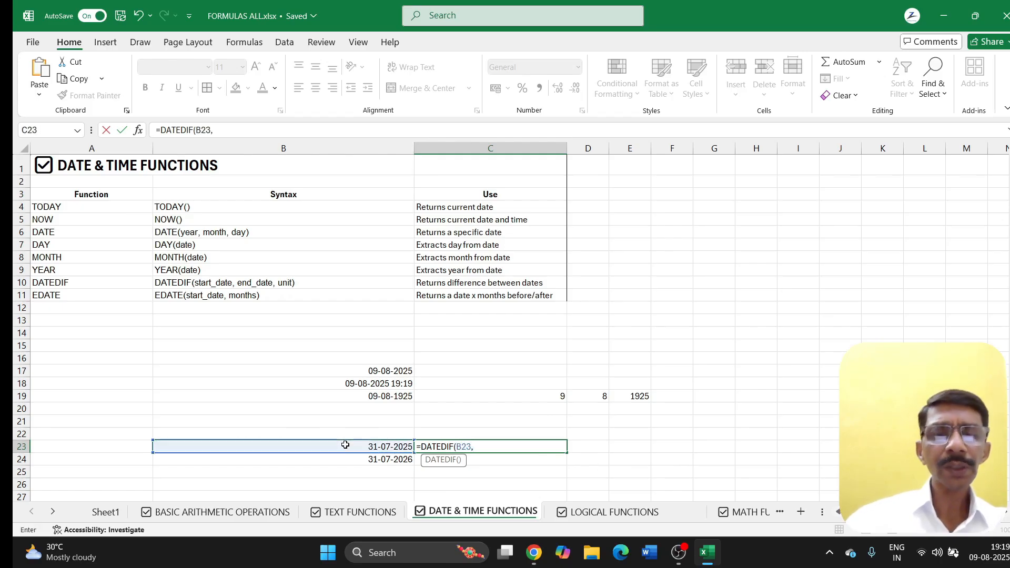
{"action": "left_click", "coordinate": [345, 462]}
{"action": "type", "text": ","}
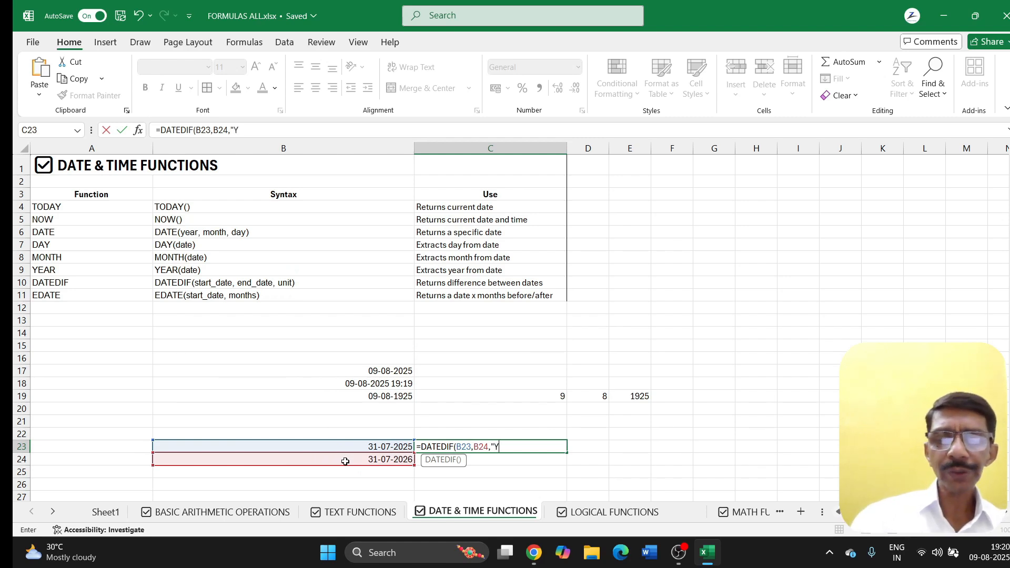
{"action": "type", "text": "Y\")"}
{"action": "key", "text": "Return"}
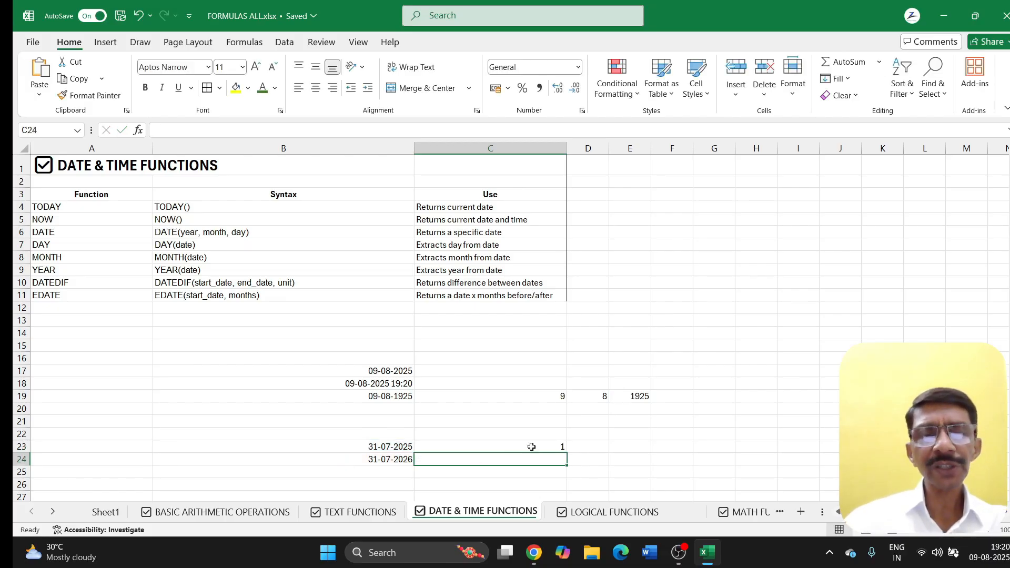
Step: Change the dates in B23 and B24 to 31-07-2023 and 31-05-2026
{"action": "left_click", "coordinate": [410, 447]}
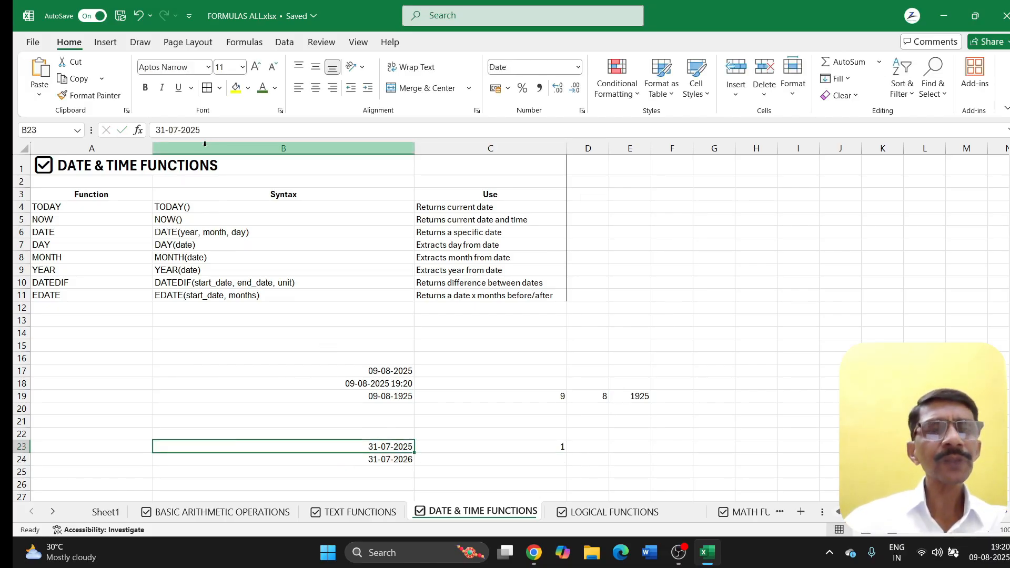
{"action": "left_click", "coordinate": [207, 127]}
{"action": "key", "text": "BackSpace"}
{"action": "type", "text": "3"}
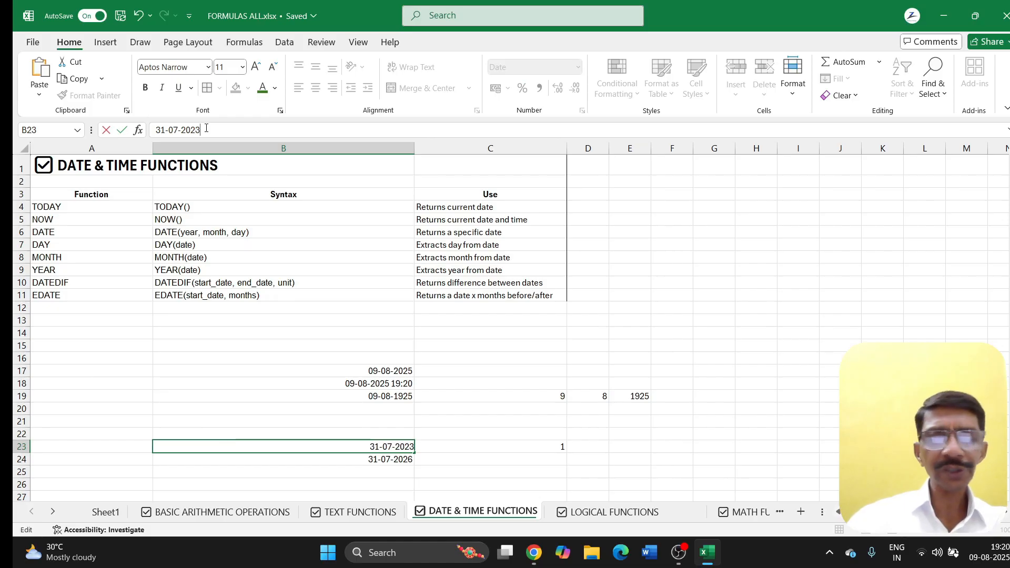
{"action": "key", "text": "Return"}
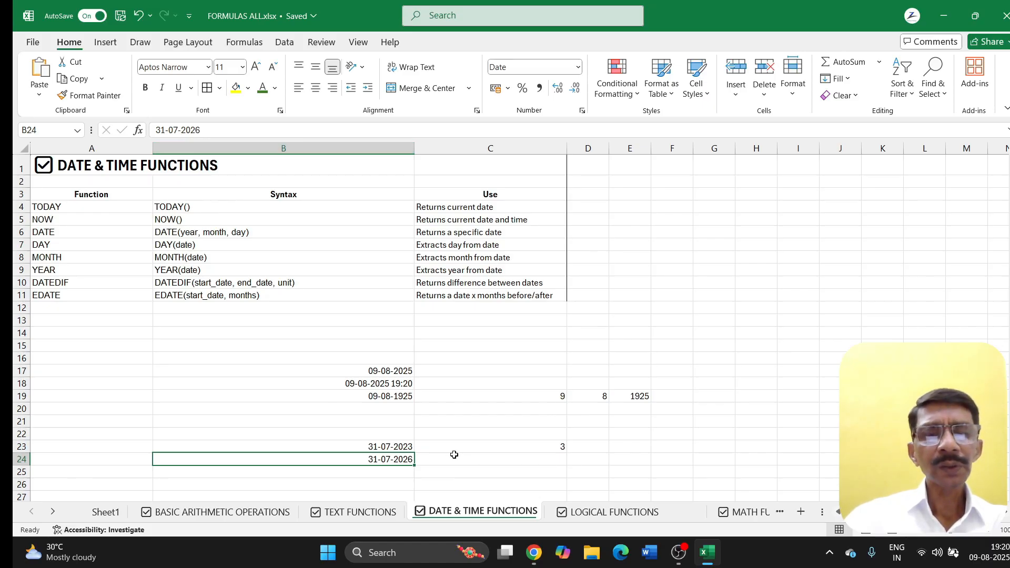
{"action": "left_click", "coordinate": [164, 130]}
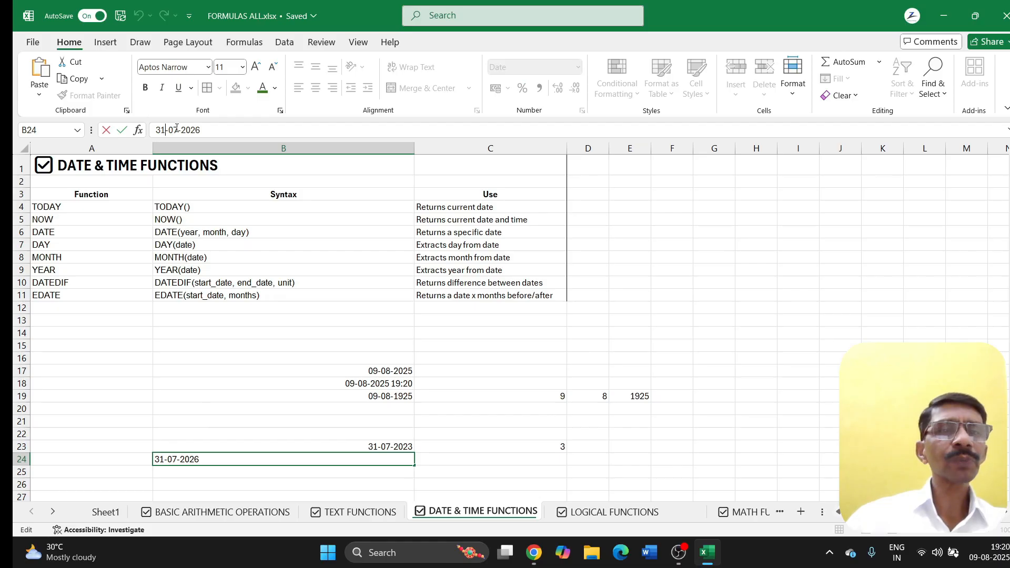
{"action": "key", "text": "BackSpace"}
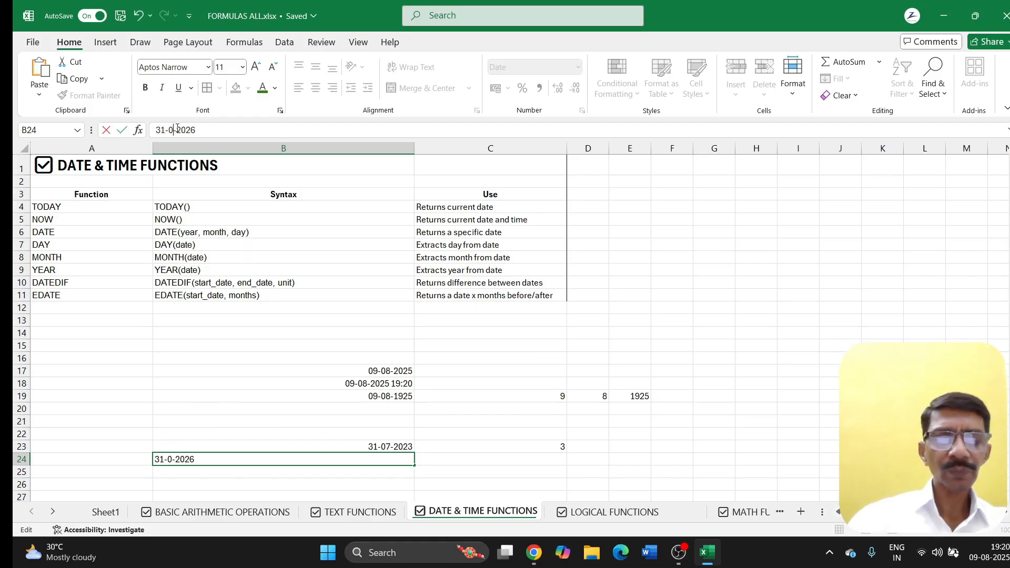
{"action": "type", "text": "5"}
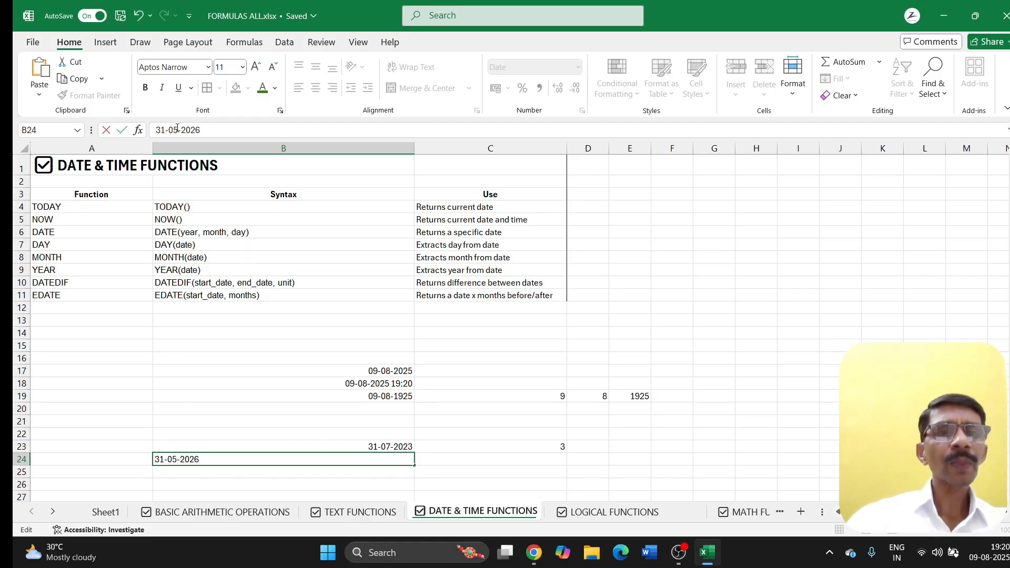
{"action": "left_click", "coordinate": [540, 459]}
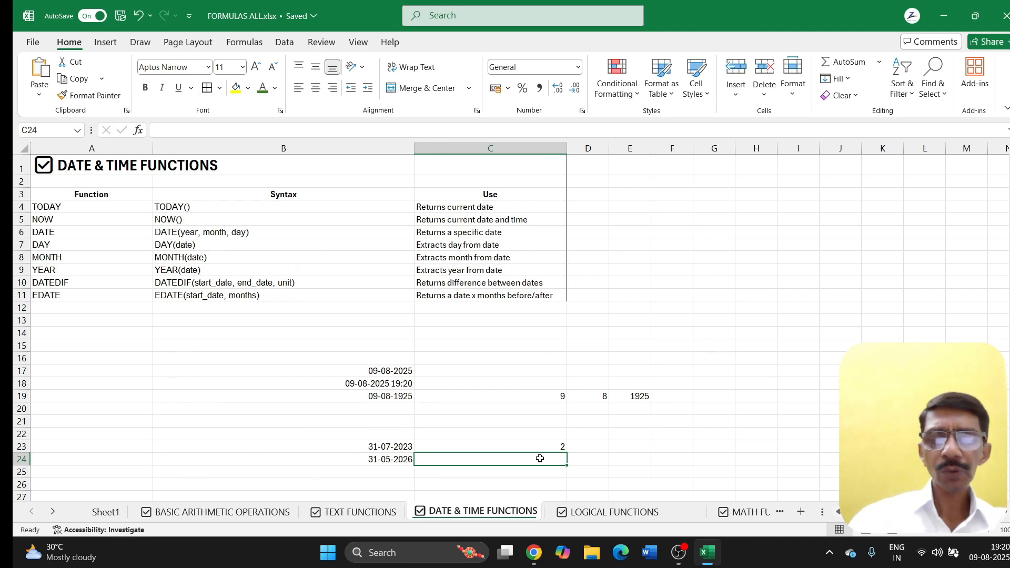
Step: Enter =DATEDIF(B23,B24,"M") in C24, giving 34 months
{"action": "type", "text": "=DAT"}
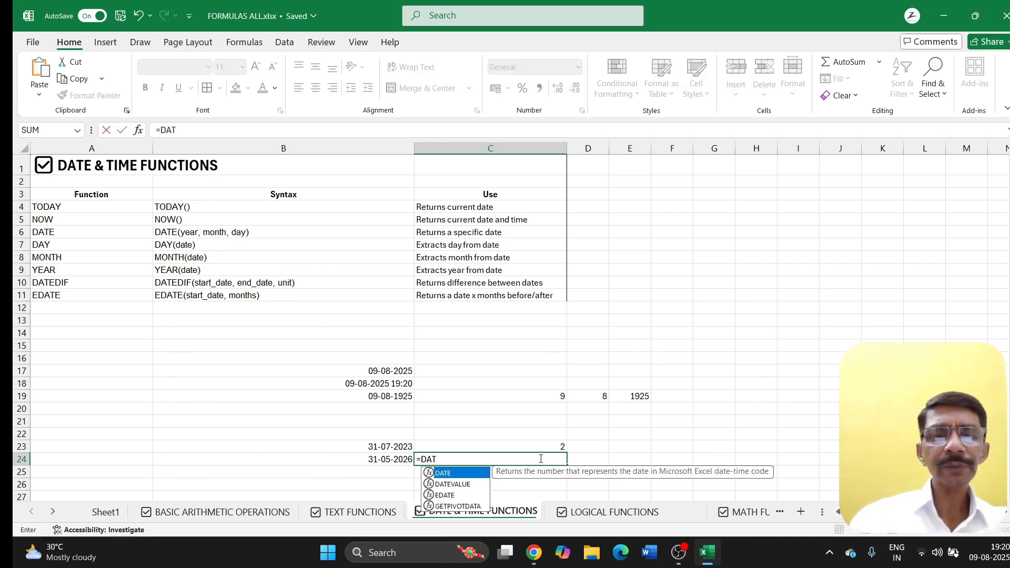
{"action": "type", "text": "EDIF("}
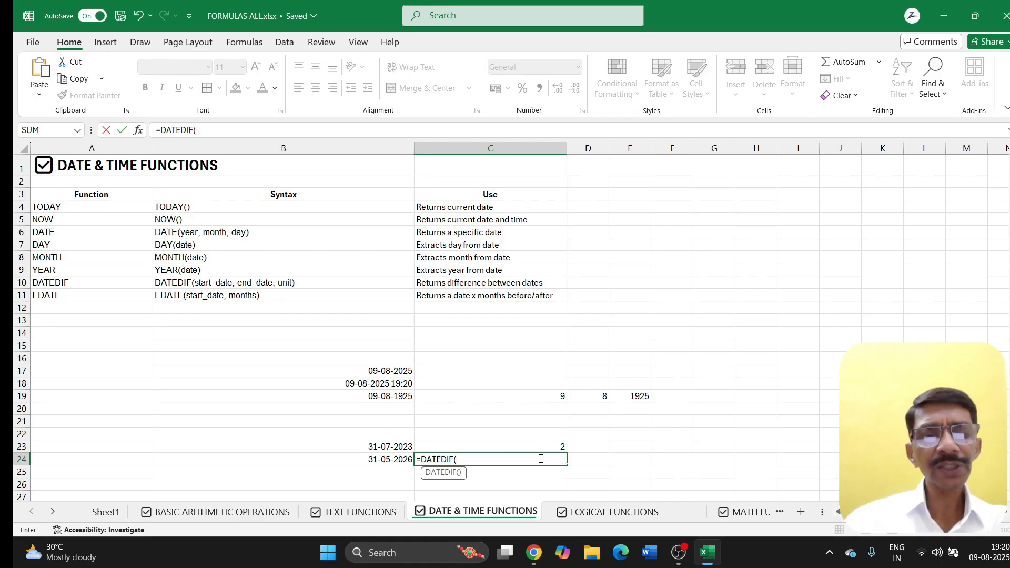
{"action": "left_click", "coordinate": [366, 447]}
{"action": "type", "text": ","}
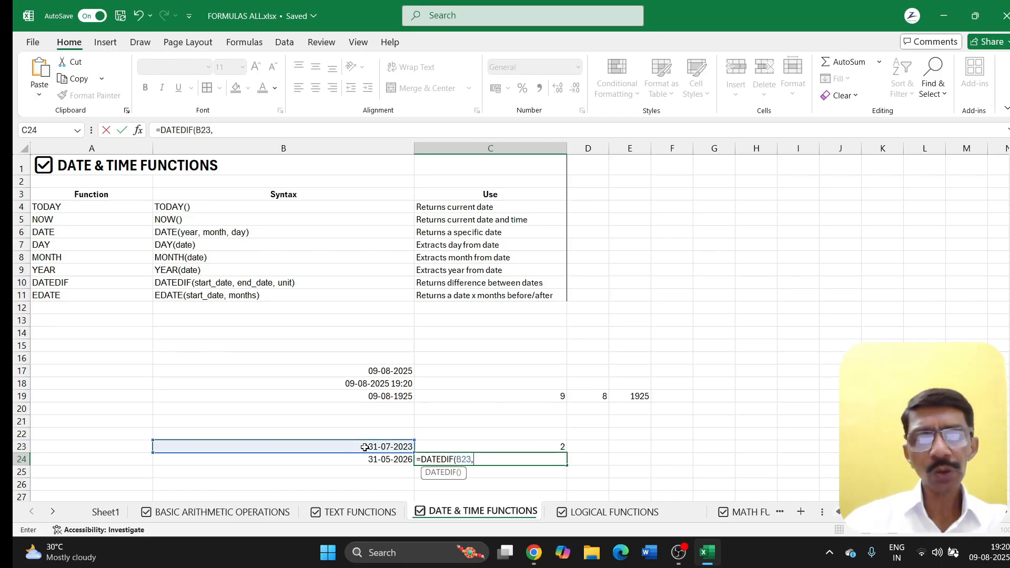
{"action": "left_click", "coordinate": [357, 460]}
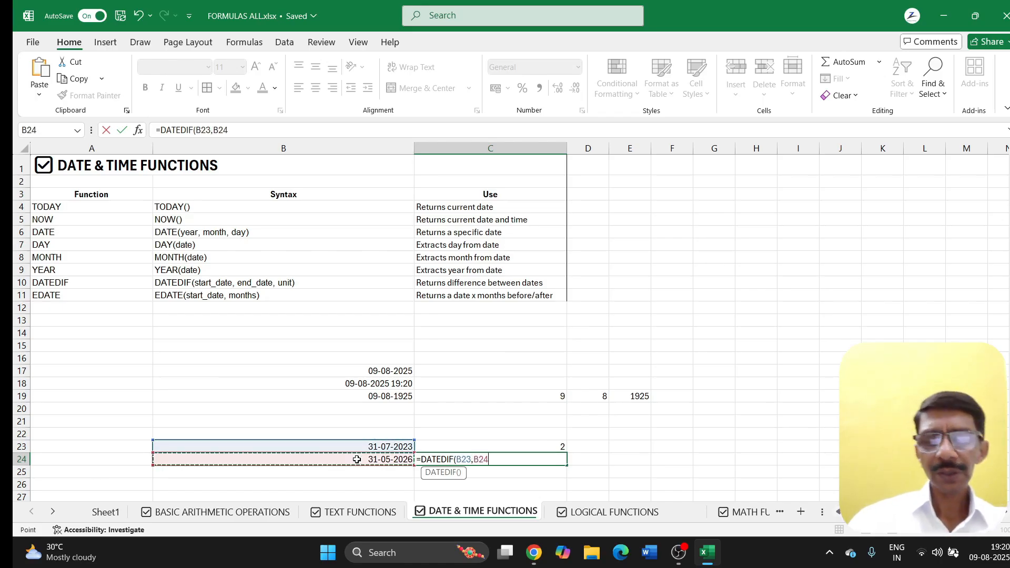
{"action": "type", "text": ",\""}
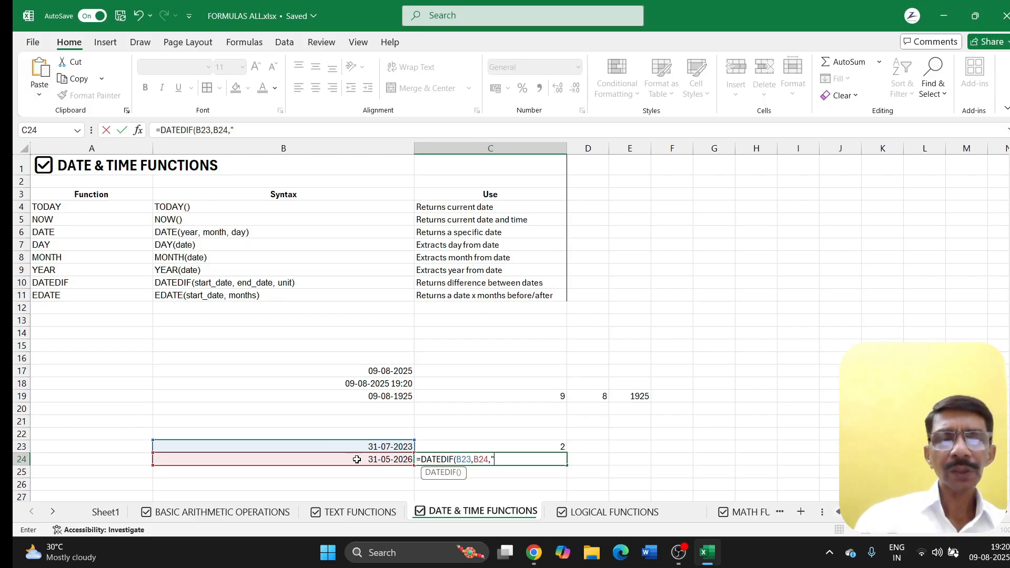
{"action": "type", "text": "M"}
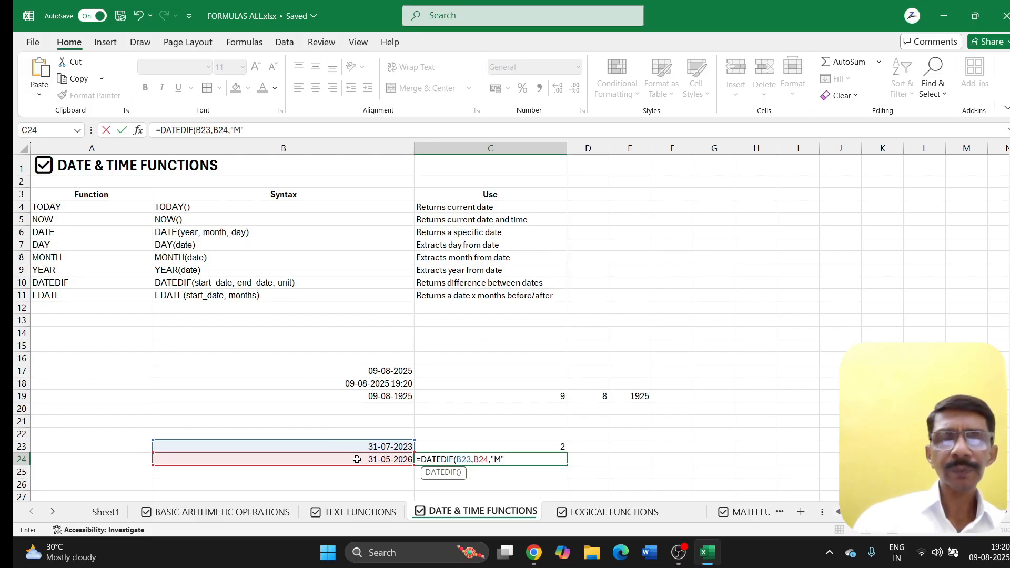
{"action": "type", "text": "\")"}
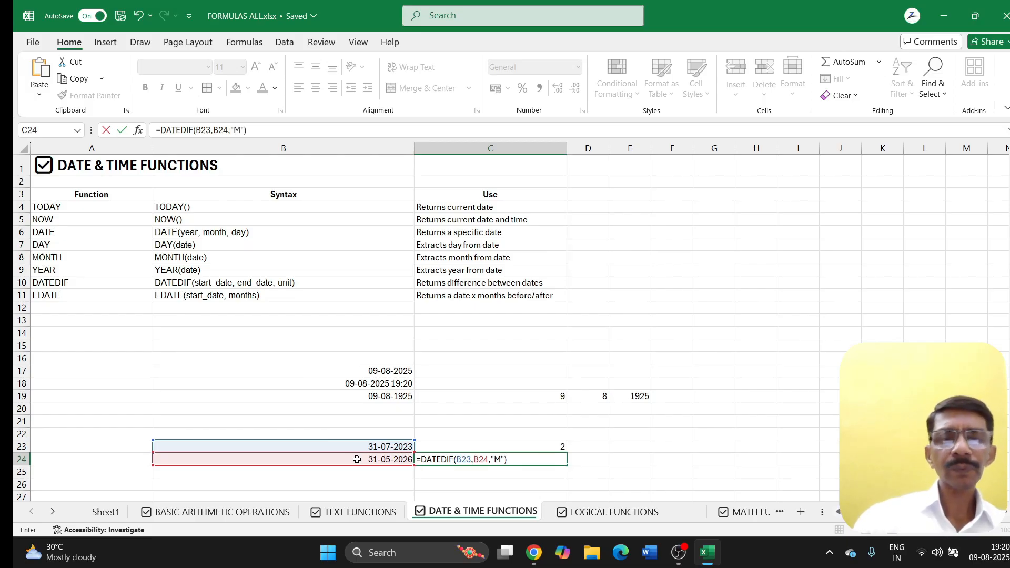
{"action": "key", "text": "Return"}
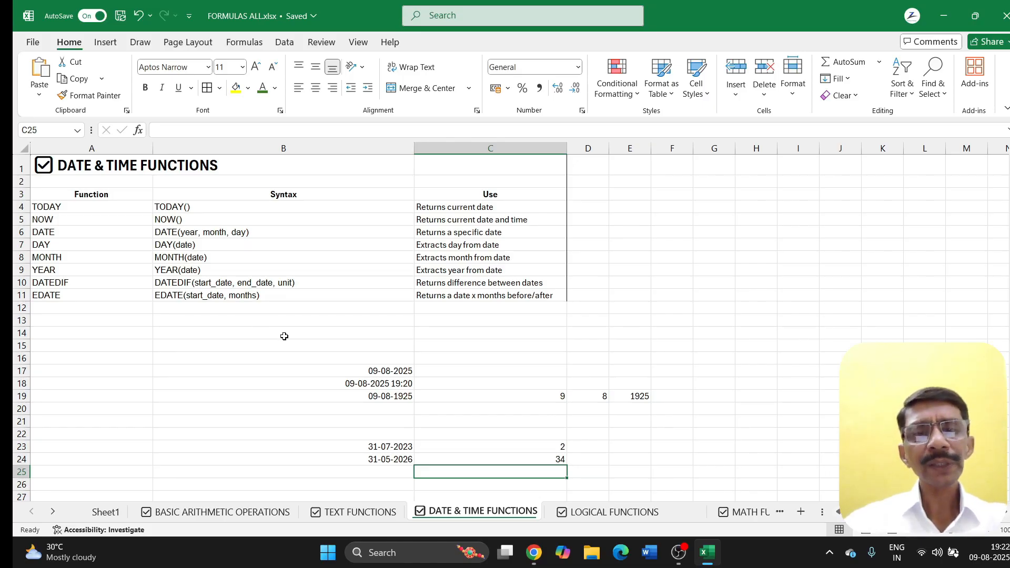
Step: Follow the LOGICAL FUNCTIONS link in Sheet1's index and scroll around the new sheet
{"action": "left_click", "coordinate": [476, 330]}
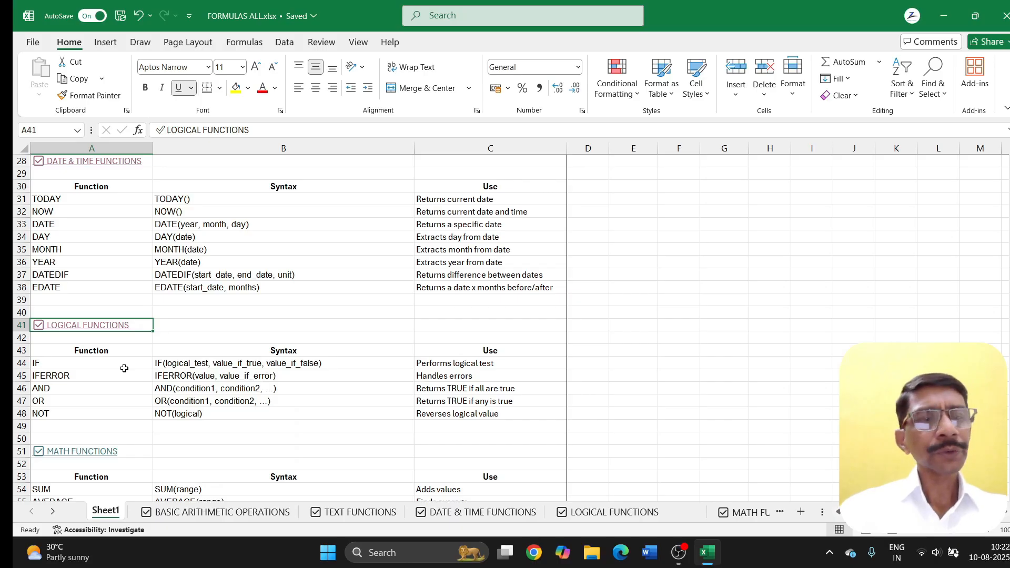
{"action": "left_click", "coordinate": [79, 330]}
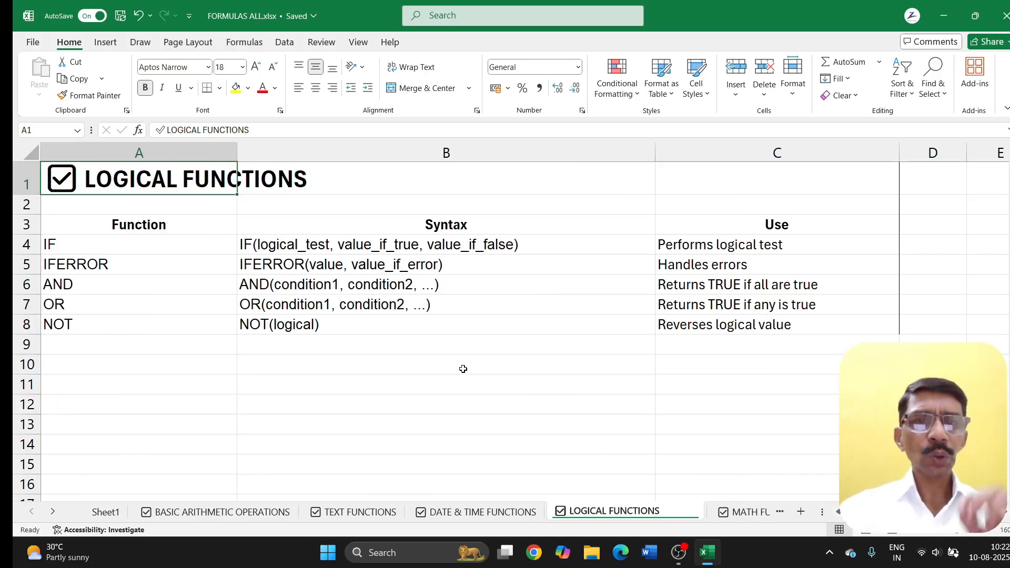
{"action": "scroll", "coordinate": [463, 369], "scroll_direction": "down", "scroll_amount": 3}
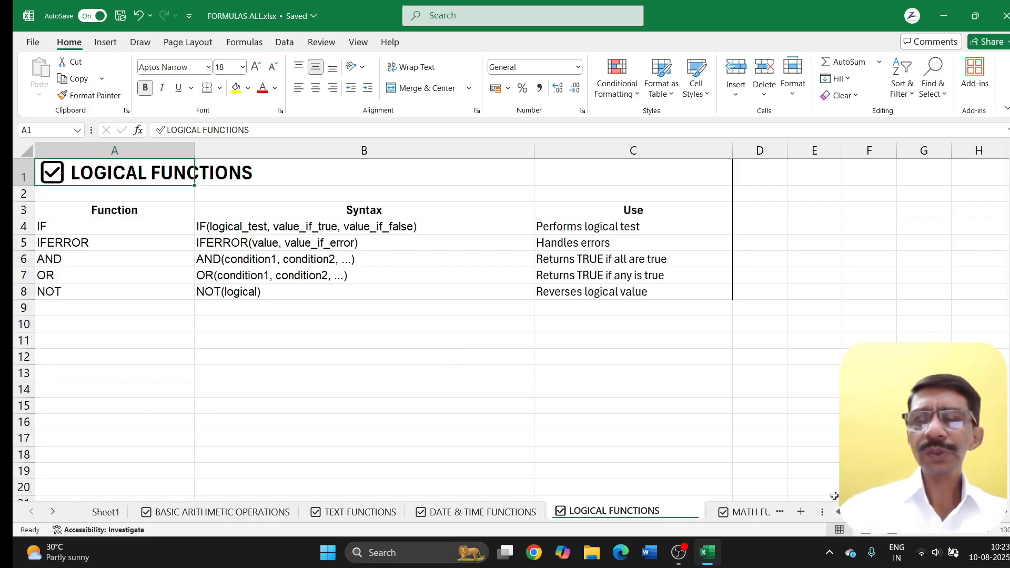
{"action": "scroll", "coordinate": [1006, 517], "scroll_direction": "right", "scroll_amount": 3}
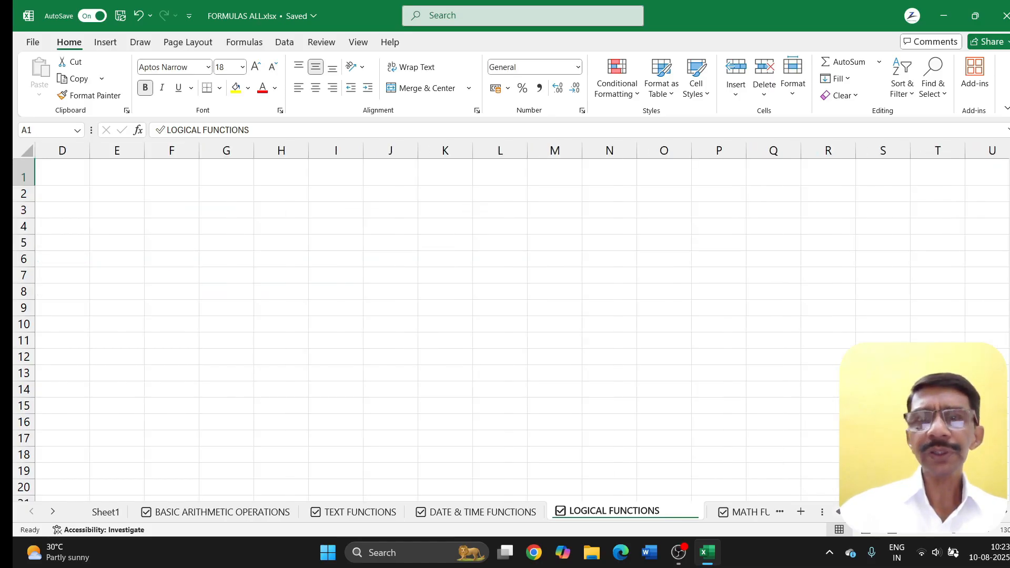
{"action": "scroll", "coordinate": [518, 316], "scroll_direction": "left", "scroll_amount": 3}
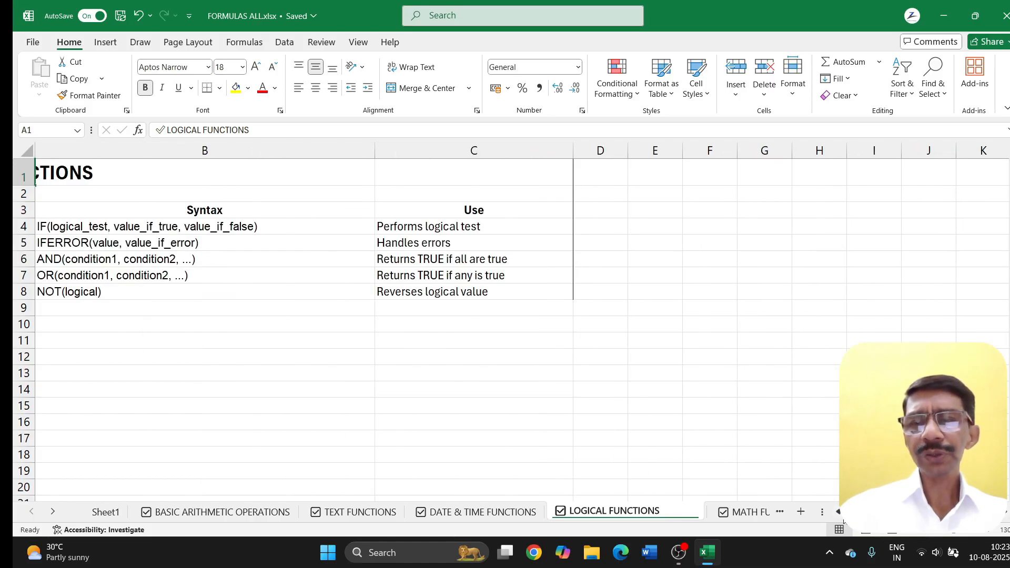
Step: Enter the sample values 150, 200, 300, 350 and 400 down D1:D5
{"action": "left_click", "coordinate": [613, 185]}
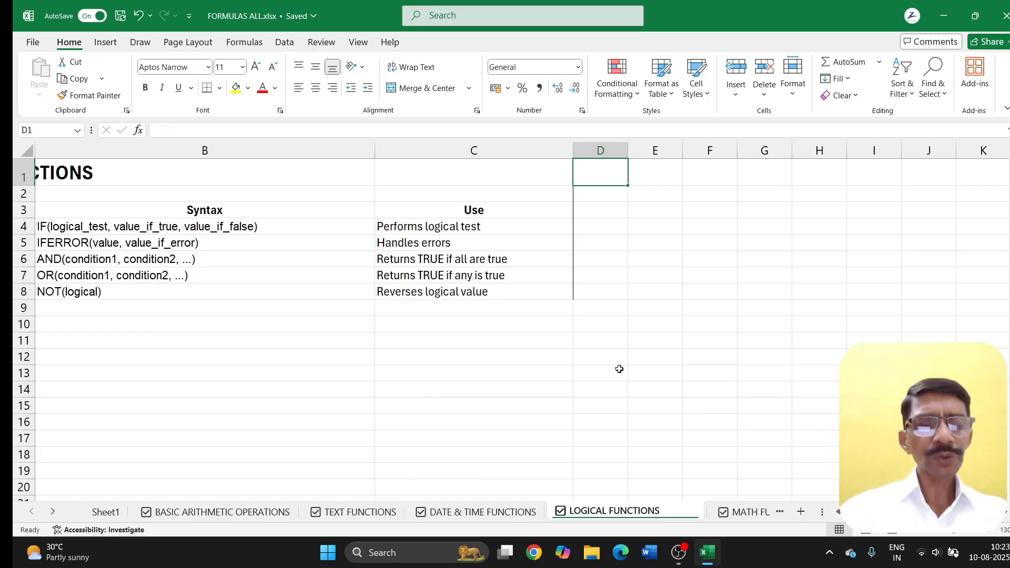
{"action": "type", "text": "150"}
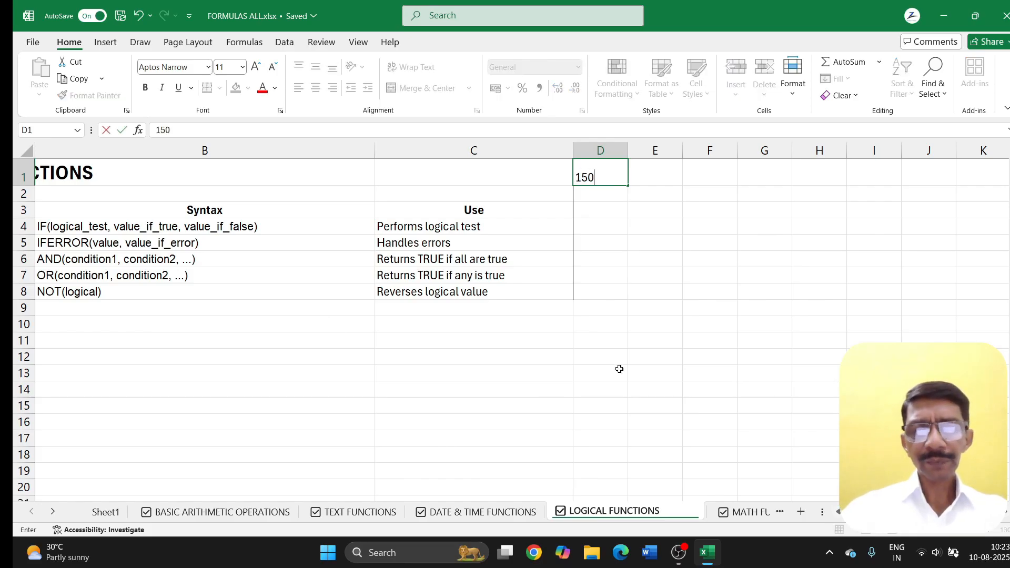
{"action": "key", "text": "Return"}
{"action": "type", "text": "200"}
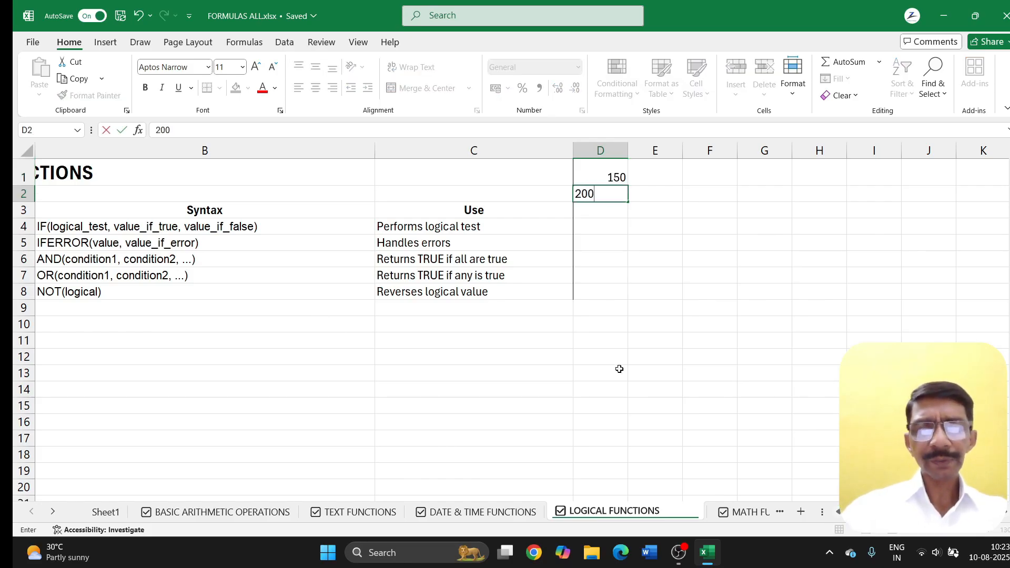
{"action": "key", "text": "Return"}
{"action": "type", "text": "300"}
{"action": "key", "text": "Return"}
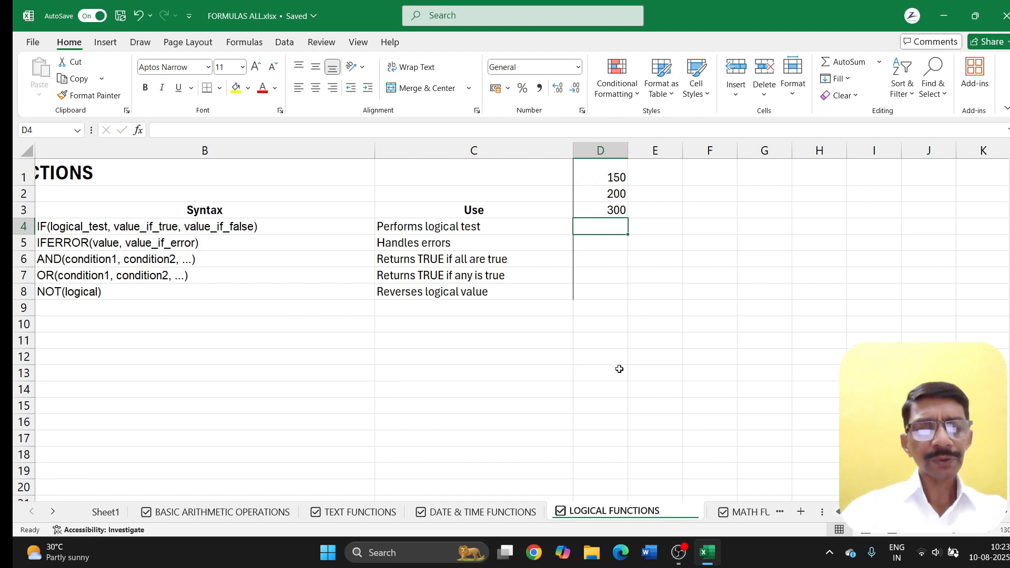
{"action": "type", "text": "350"}
{"action": "key", "text": "Return"}
{"action": "type", "text": "5"}
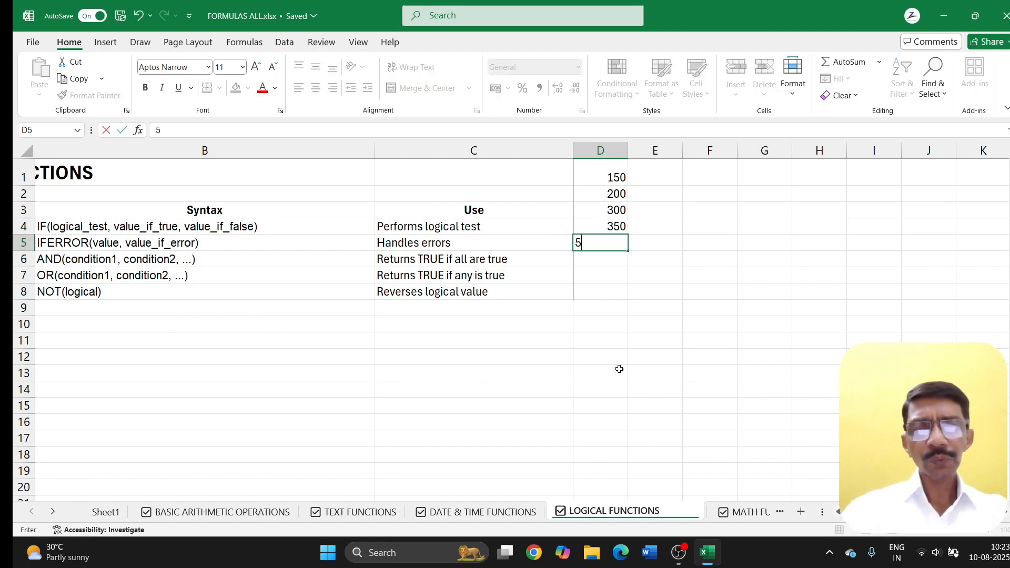
{"action": "key", "text": "BackSpace"}
{"action": "type", "text": "400"}
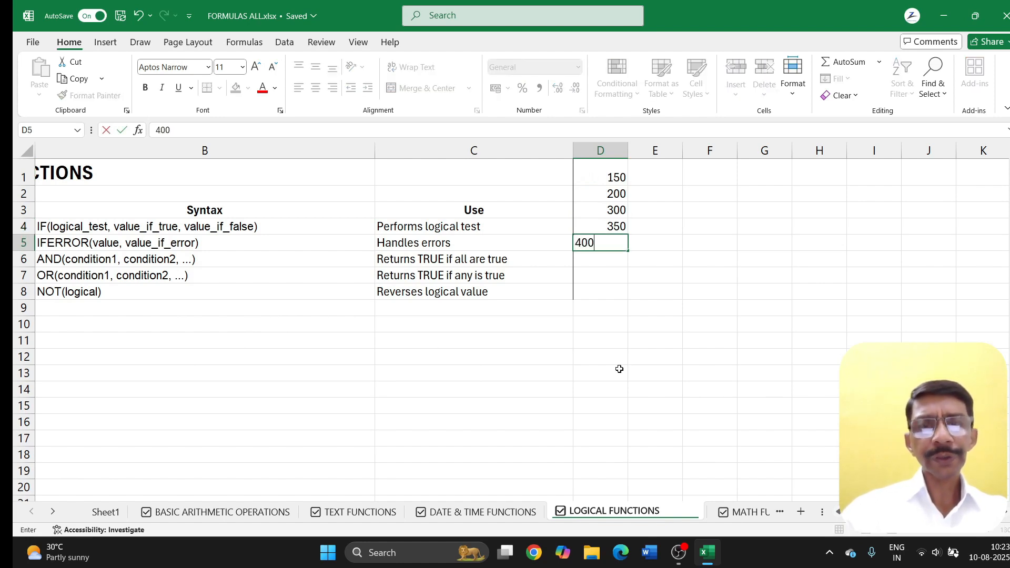
{"action": "key", "text": "Return"}
Step: Move to E1 beside the first value and start a formula with =
{"action": "key", "text": "Up"}
{"action": "key", "text": "Up"}
{"action": "key", "text": "Up"}
{"action": "key", "text": "Up"}
{"action": "key", "text": "Up"}
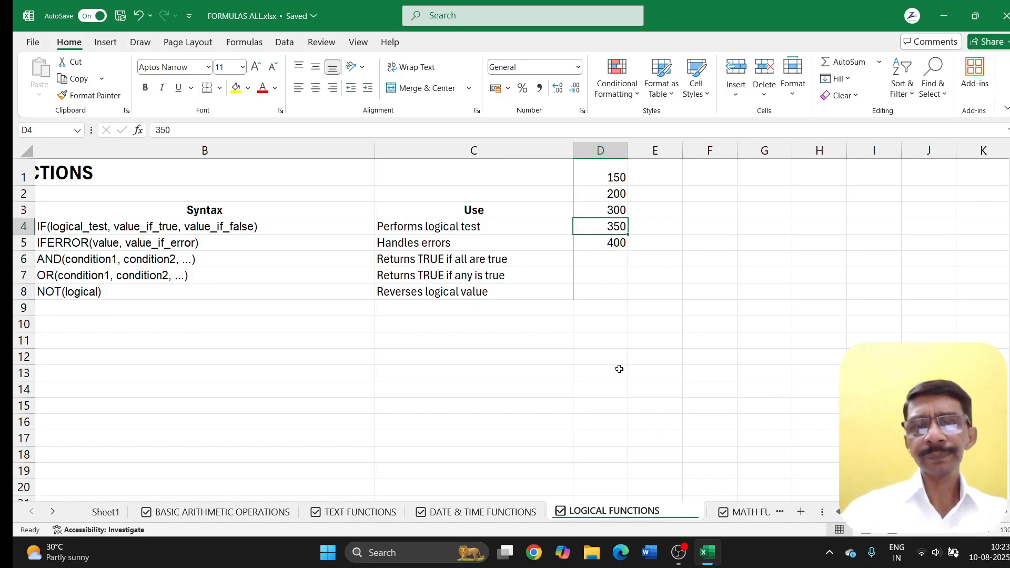
{"action": "key", "text": "Right"}
{"action": "type", "text": "="}
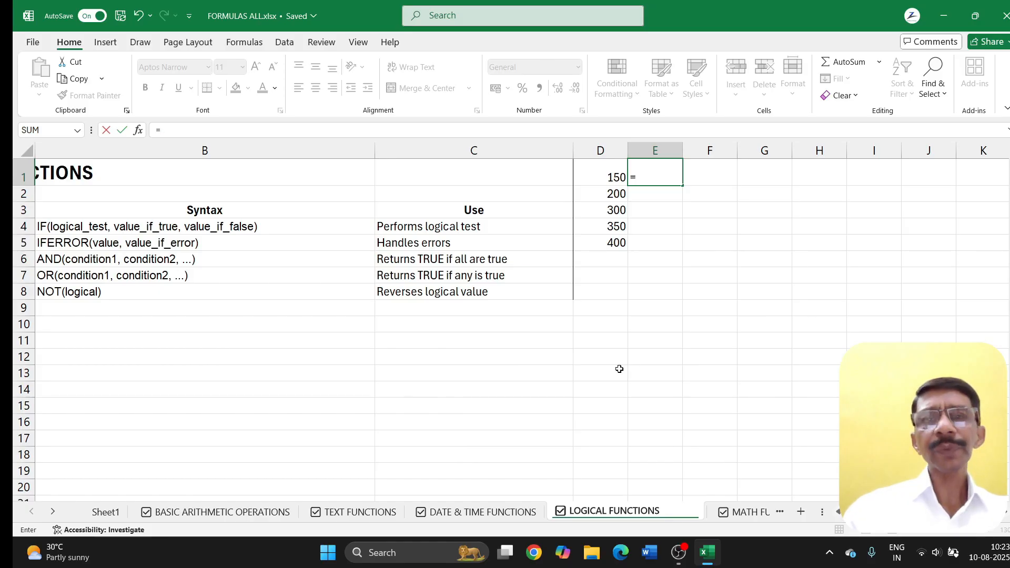
Step: Complete E1 as =IF(D1>220,"pass","fail"), which returns fail for 150
{"action": "type", "text": "if("}
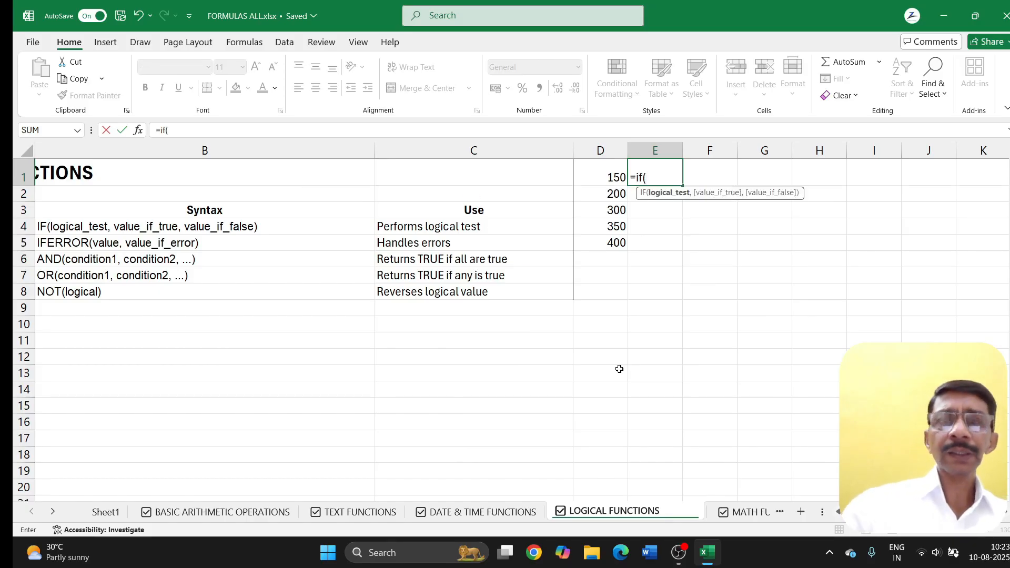
{"action": "left_click", "coordinate": [595, 180]}
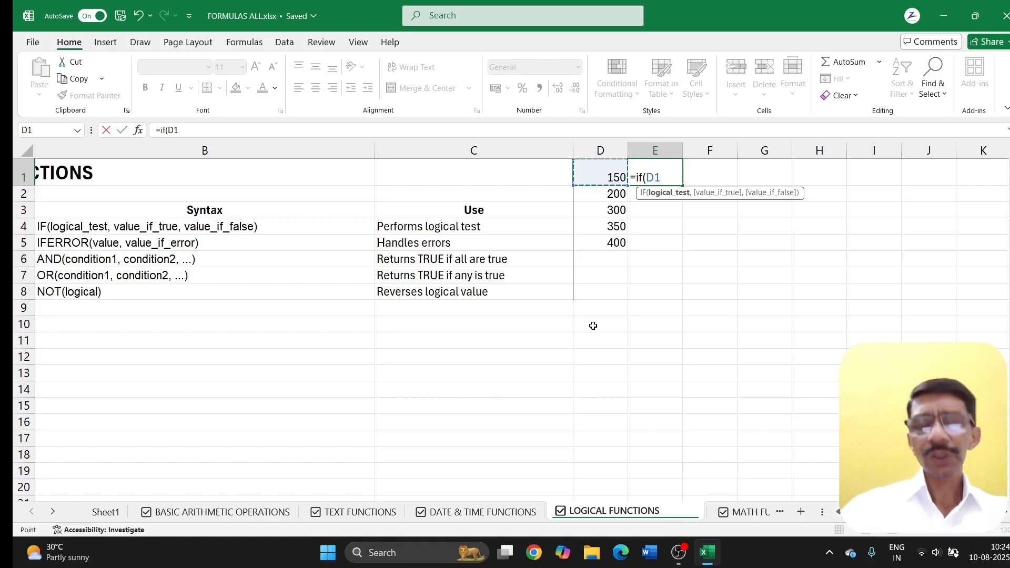
{"action": "type", "text": ">"}
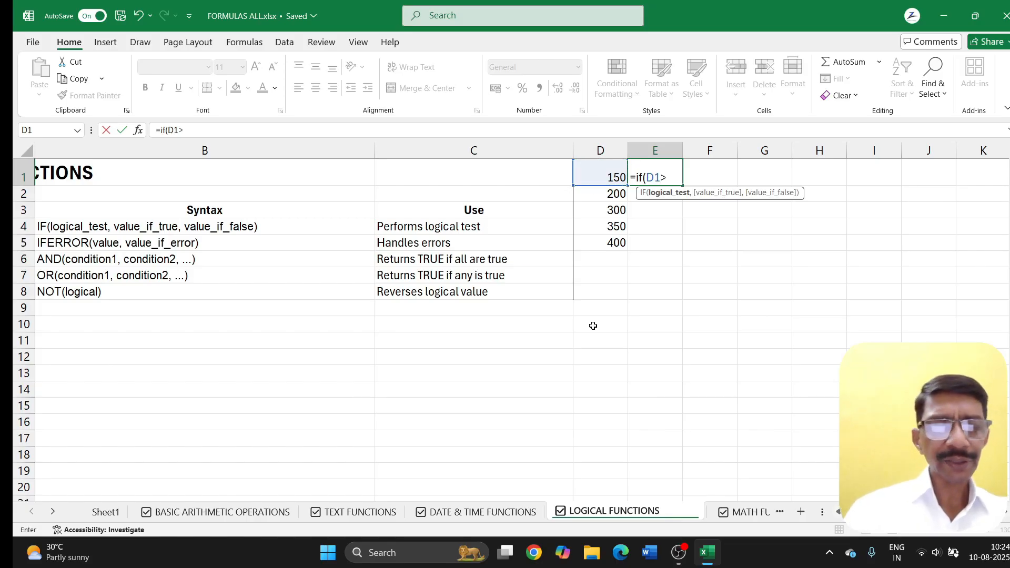
{"action": "type", "text": "220"}
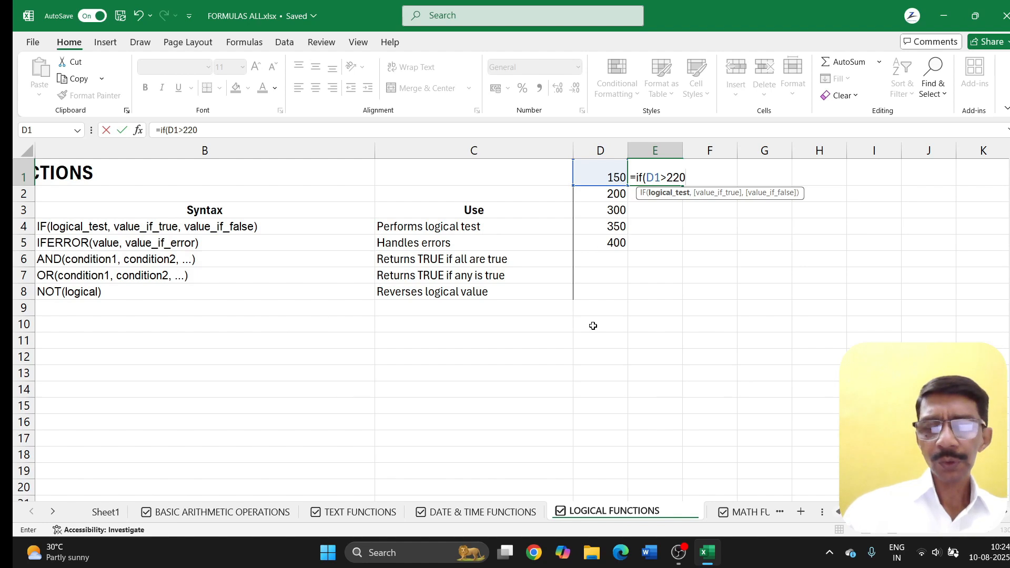
{"action": "type", "text": ",\""}
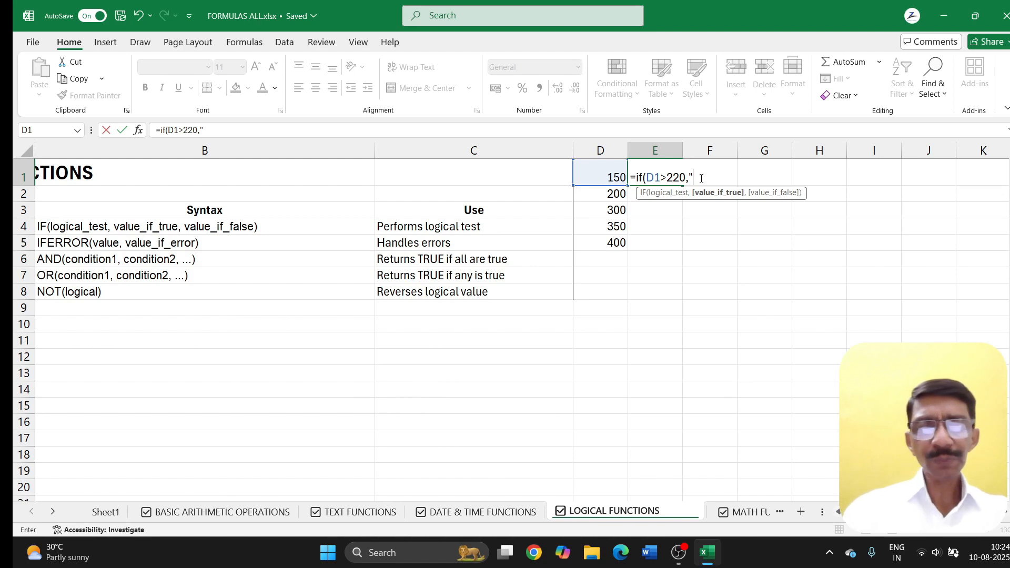
{"action": "type", "text": "pass"}
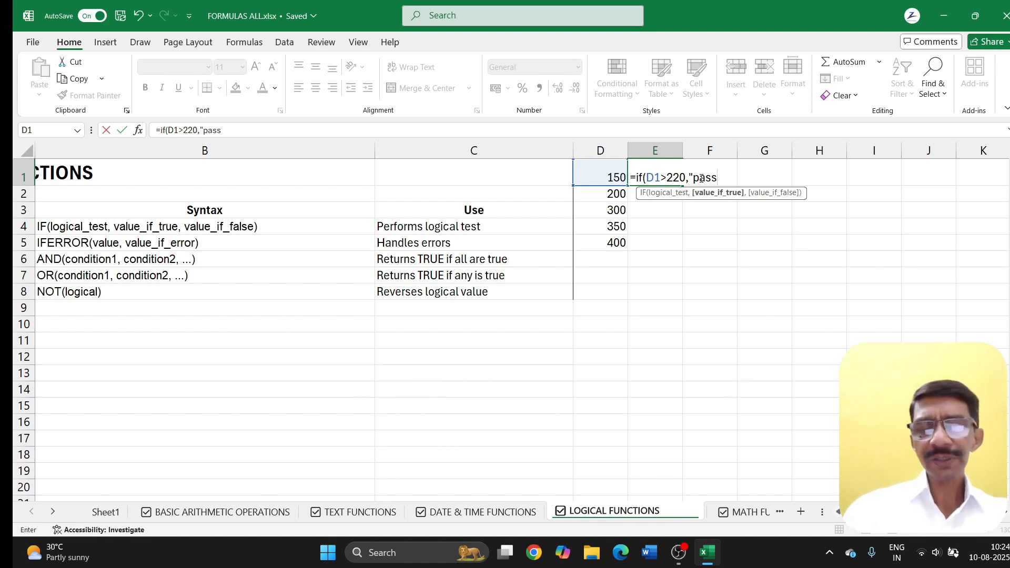
{"action": "type", "text": "\",\""}
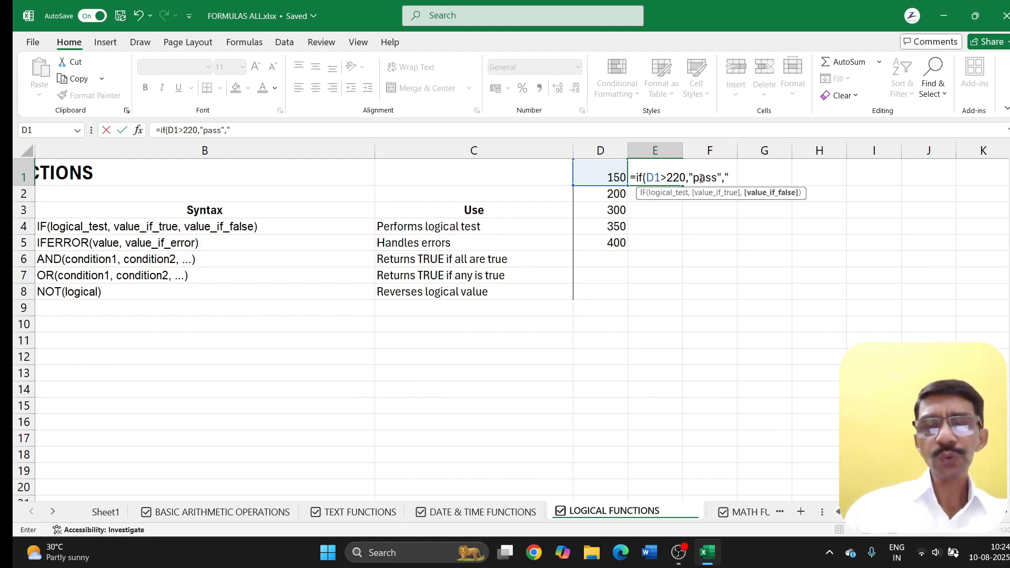
{"action": "type", "text": "fail"}
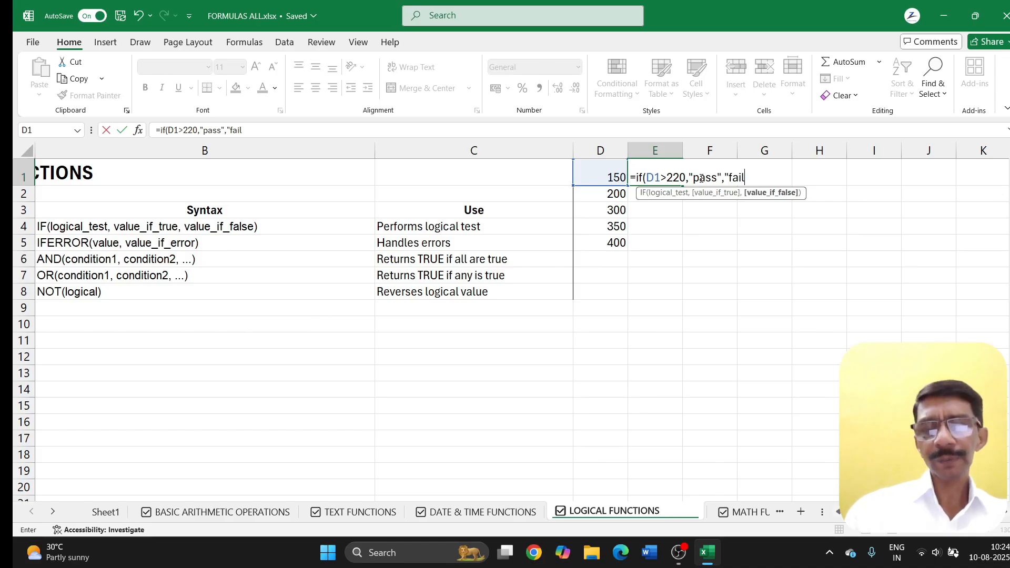
{"action": "type", "text": "\""}
{"action": "key", "text": "Return"}
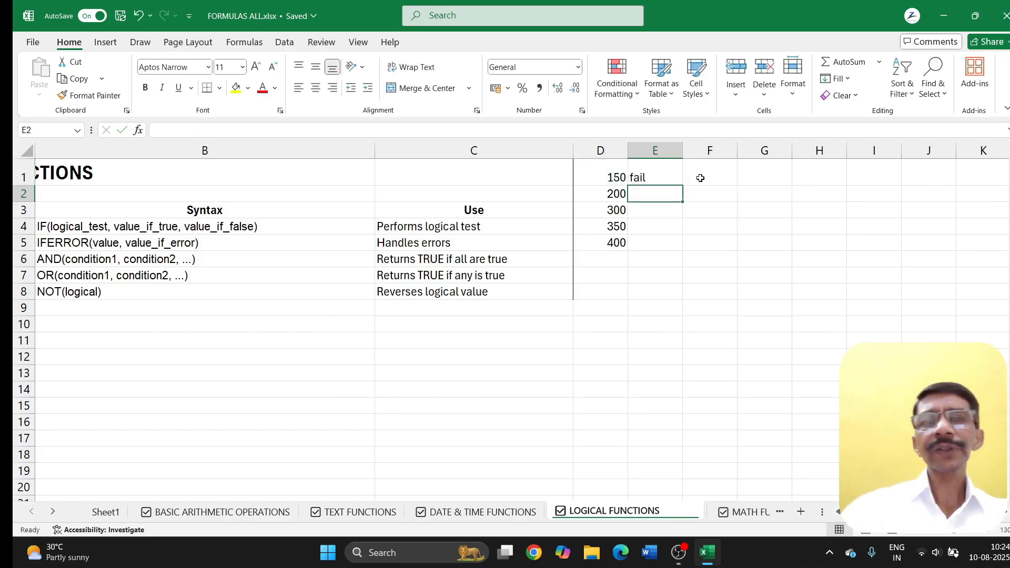
{"action": "left_click", "coordinate": [638, 173]}
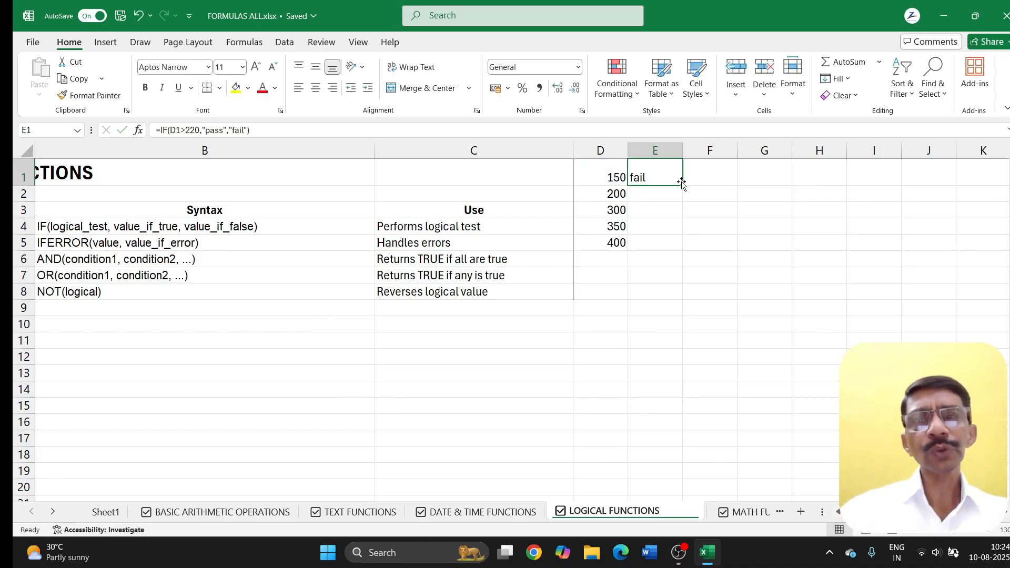
Step: Fill the pass/fail formula down to E5: fail for 150 and 200, pass for 300–400
{"action": "left_click_drag", "start_coordinate": [682, 185], "coordinate": [680, 251]}
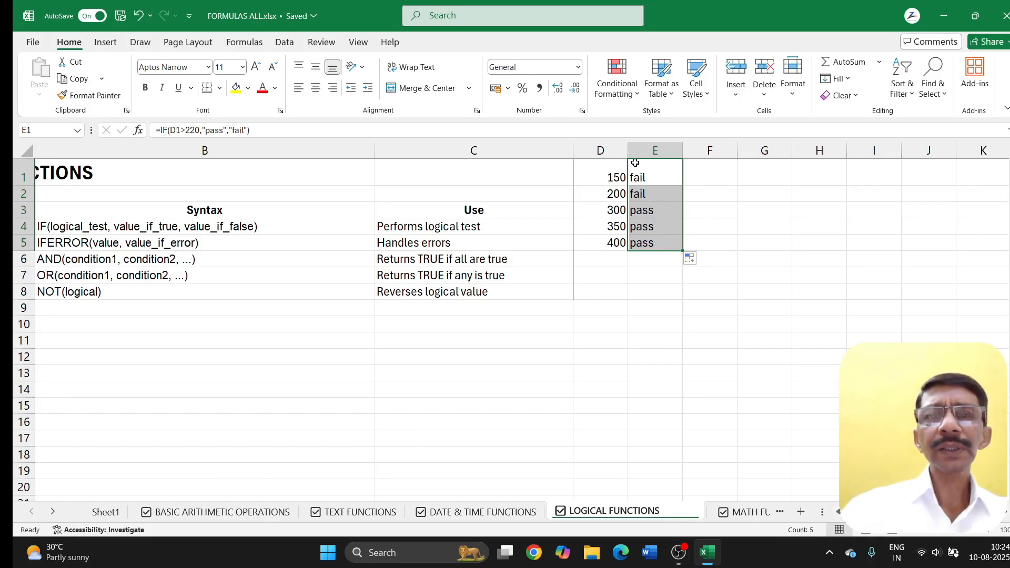
{"action": "left_click", "coordinate": [714, 174]}
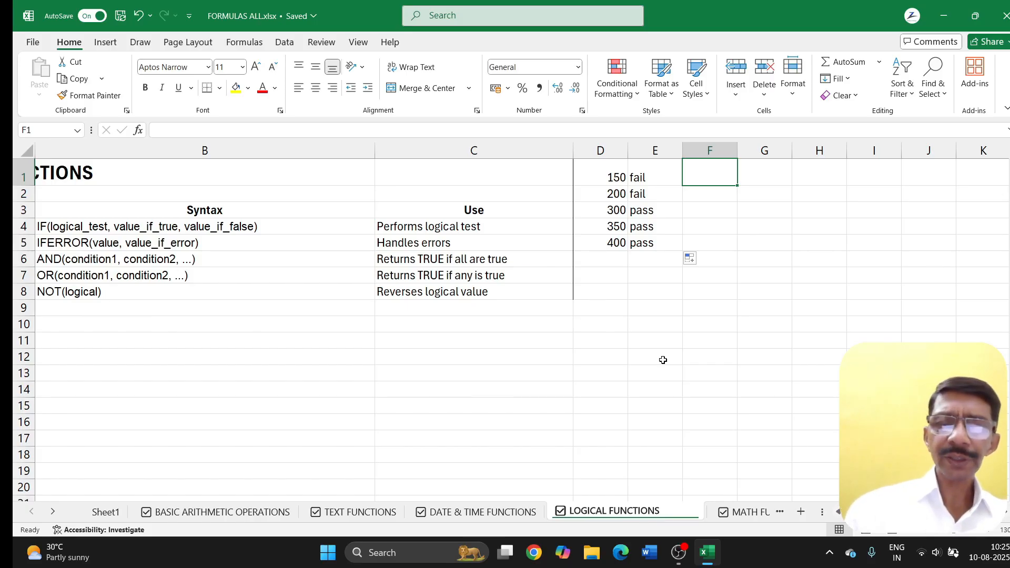
{"action": "key", "text": "Down"}
{"action": "key", "text": "Down"}
{"action": "key", "text": "Down"}
{"action": "key", "text": "Down"}
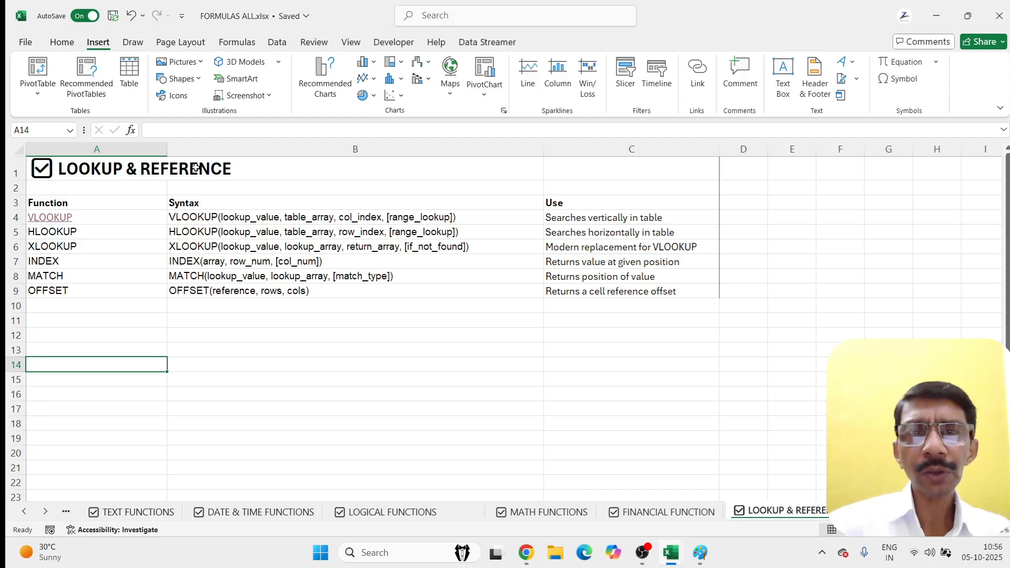
Step: Open Student_Data.xlsx via the VLOOKUP link and select the M8 and M9 cells beside NAME and TOTAL MARKS
{"action": "left_click", "coordinate": [48, 219]}
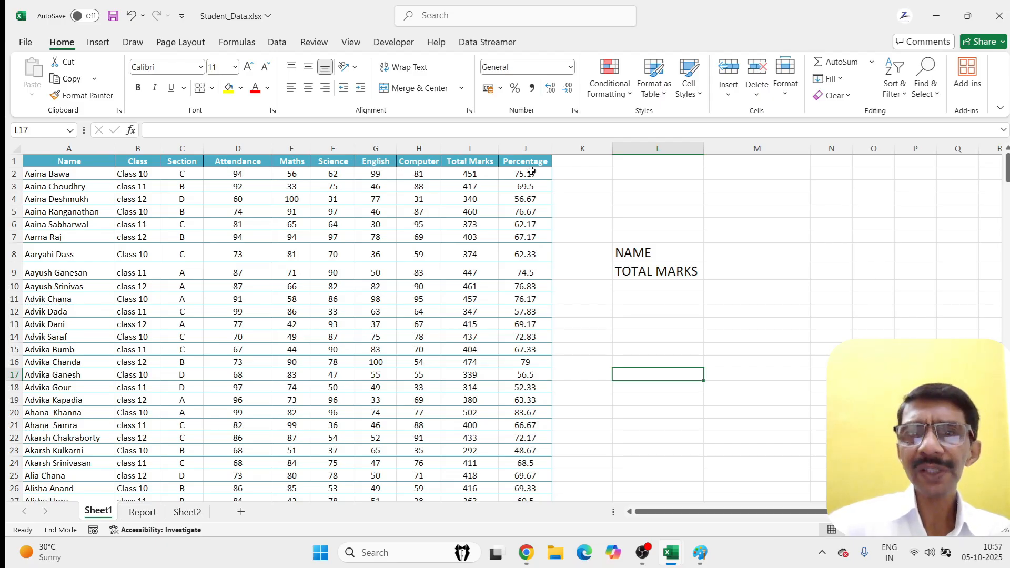
{"action": "left_click", "coordinate": [624, 251]}
{"action": "left_click", "coordinate": [728, 253]}
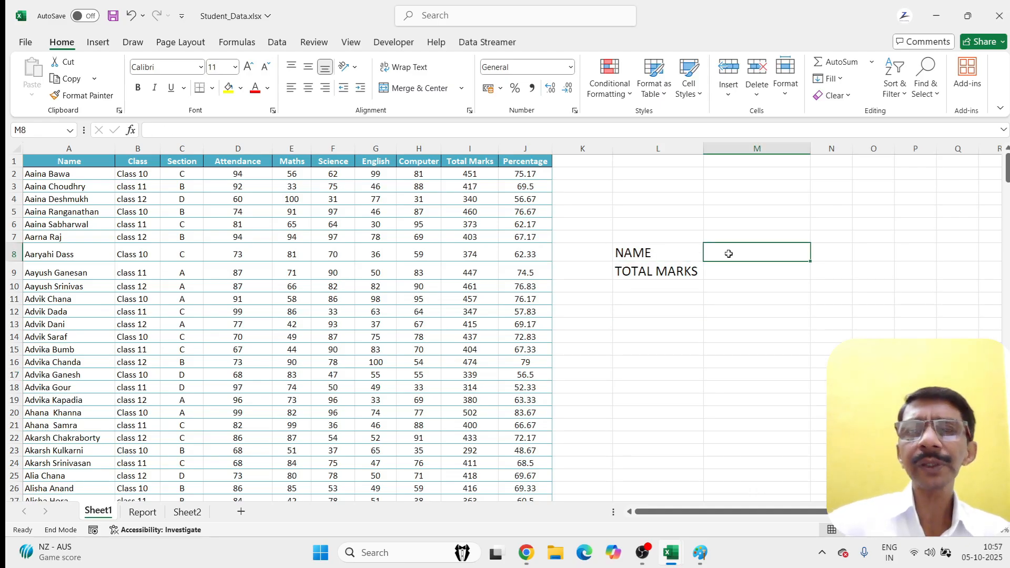
{"action": "left_click", "coordinate": [717, 271]}
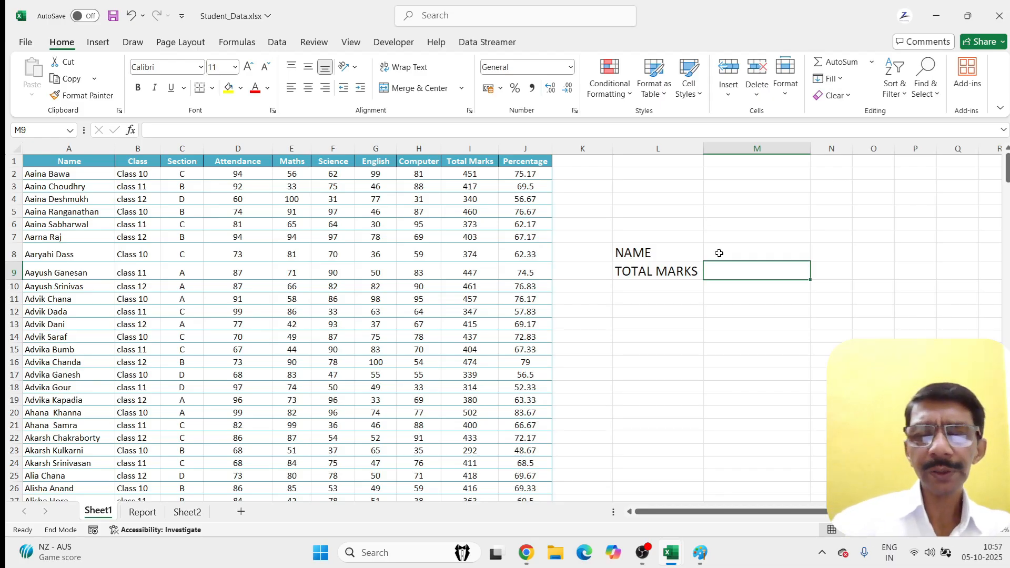
Step: Type =VLOOKUP(M8,A2:J26, in M9, using the NAME cell as the lookup value
{"action": "type", "text": "=VLO"}
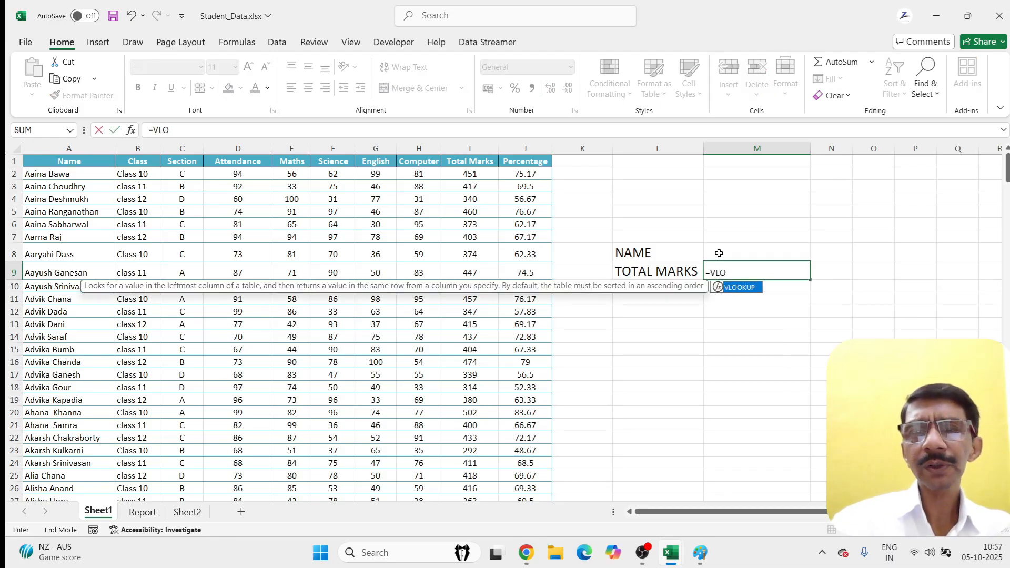
{"action": "type", "text": "OKUP("}
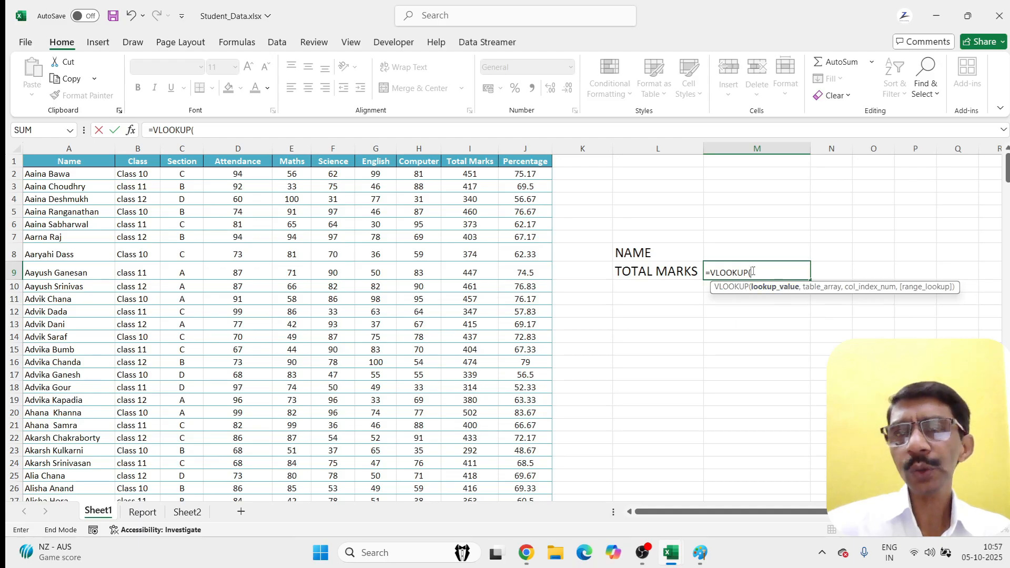
{"action": "left_click", "coordinate": [720, 253]}
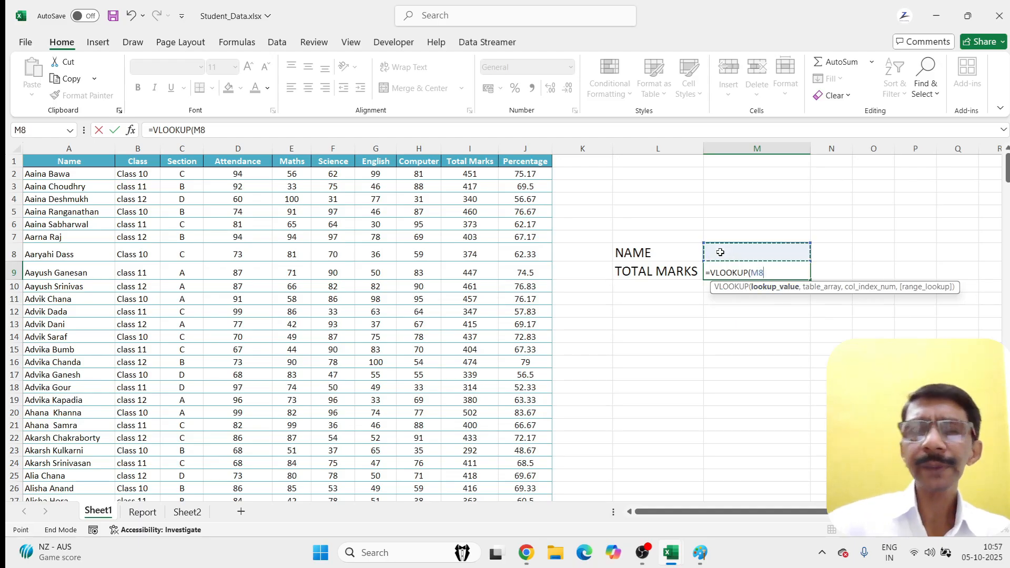
{"action": "type", "text": ","}
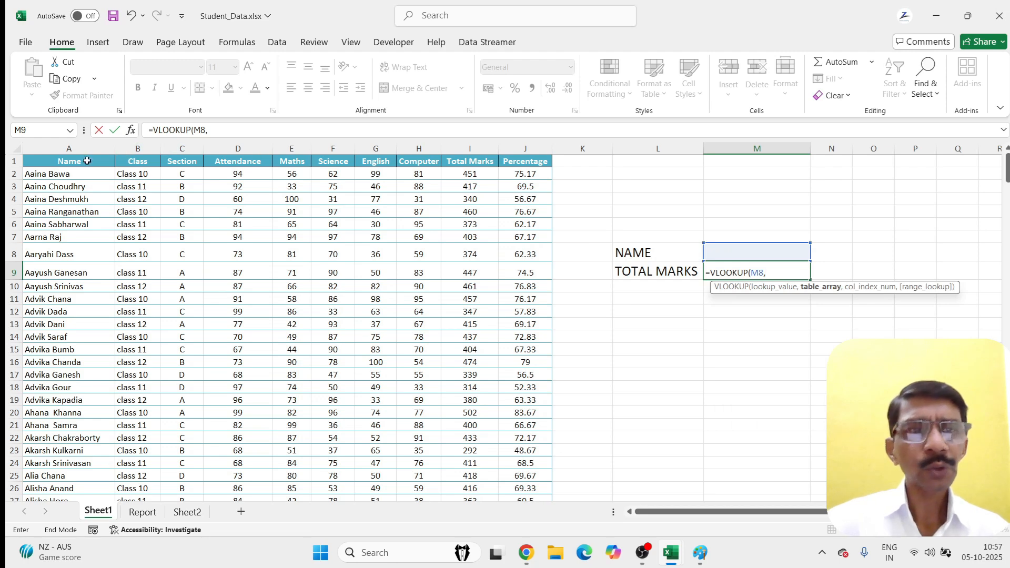
{"action": "left_click_drag", "start_coordinate": [30, 174], "coordinate": [319, 494]}
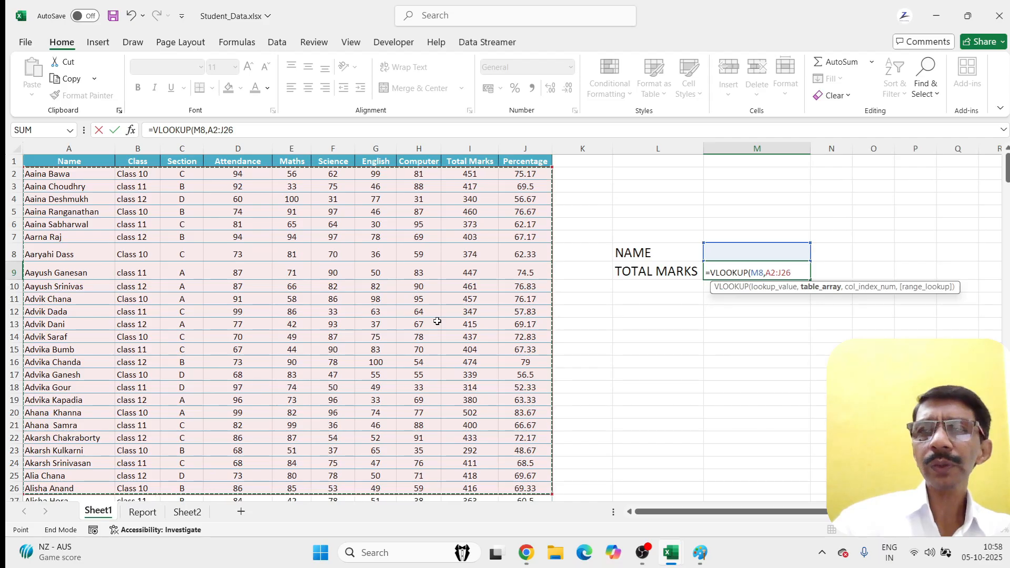
{"action": "type", "text": ",9,0"}
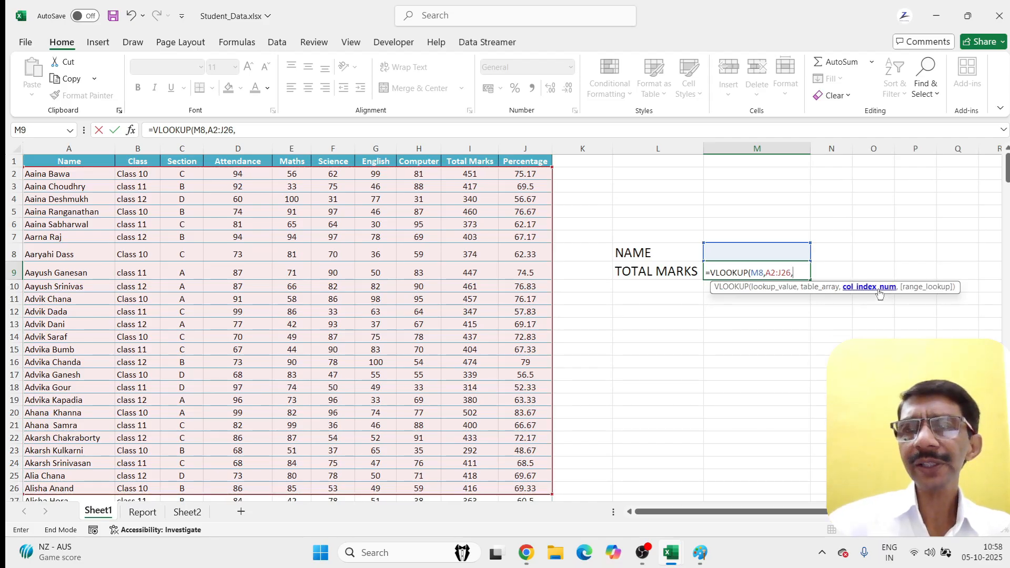
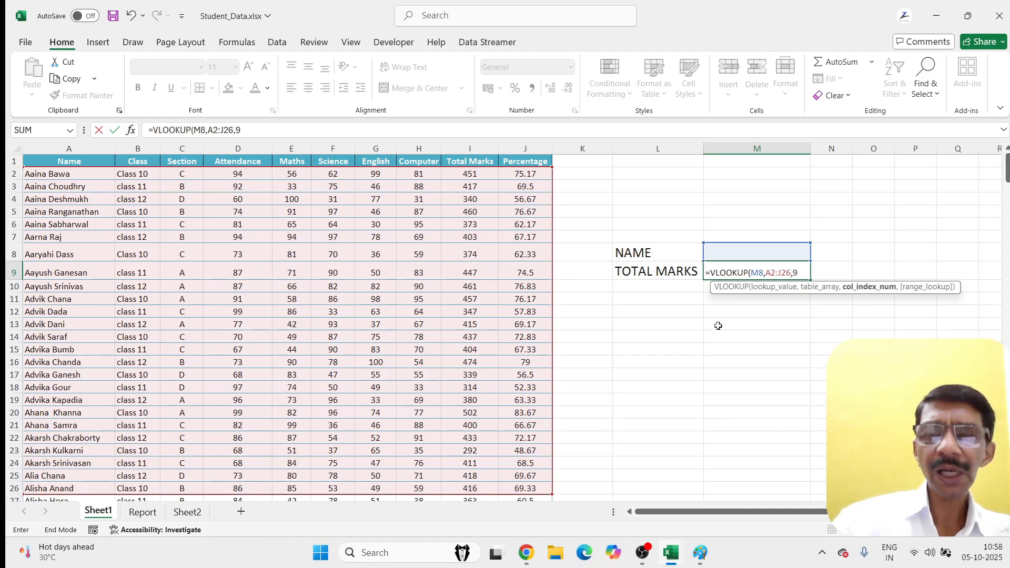
Step: Complete =VLOOKUP(M8,A2:J26,9,0) in M9 to return Total Marks, then select the M8 name cell
{"action": "type", "text": ",0"}
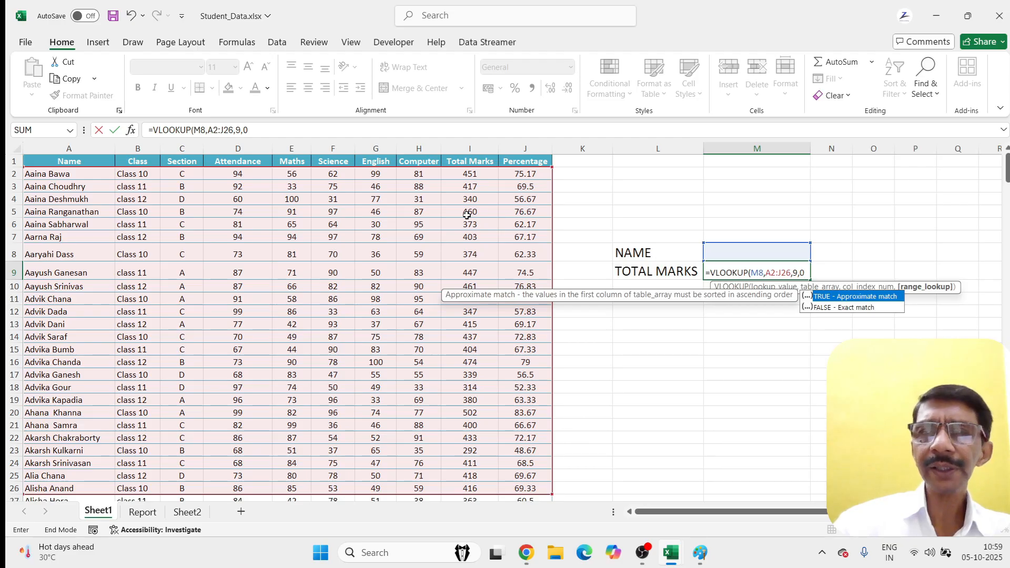
{"action": "type", "text": ")"}
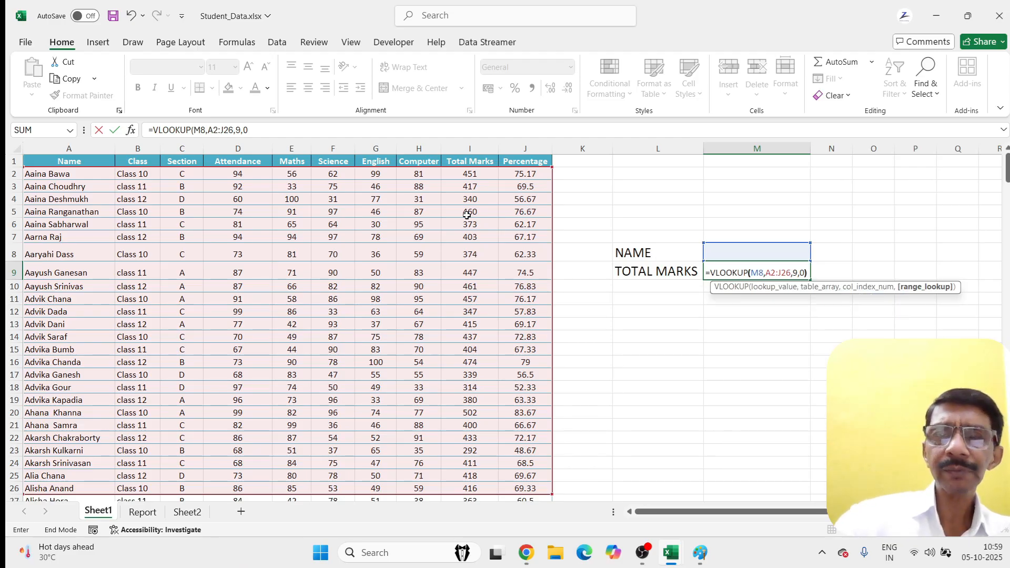
{"action": "key", "text": "Return"}
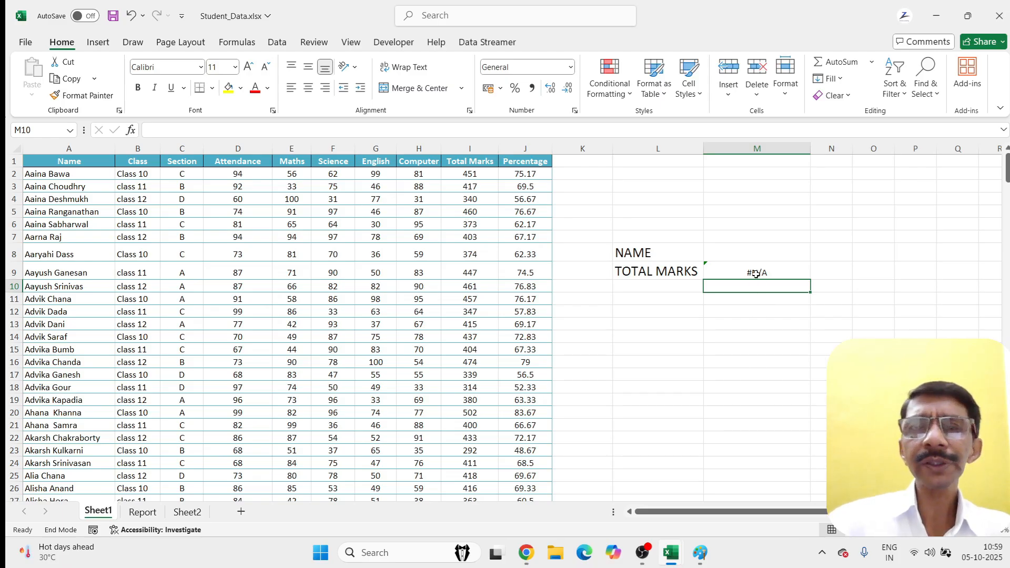
{"action": "left_click", "coordinate": [728, 256]}
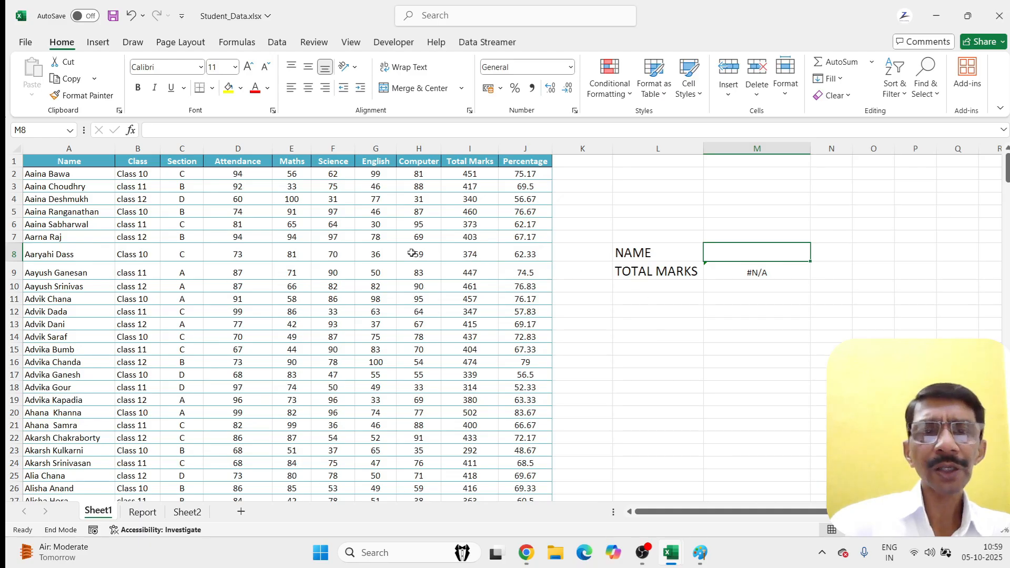
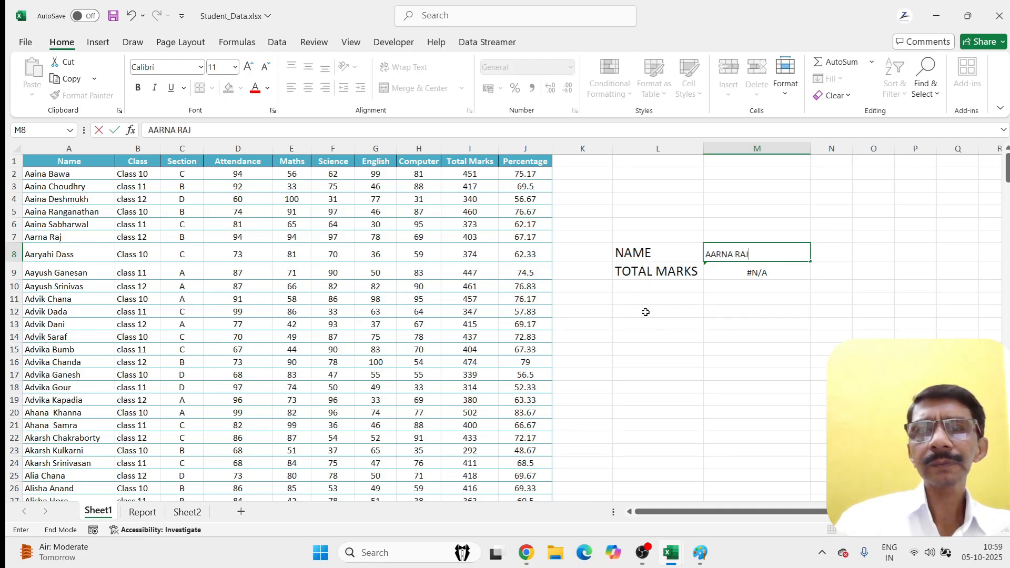
Step: Enter a student's name in M8 so M9 shows 403, then select the data range A1:J24
{"action": "key", "text": "Return"}
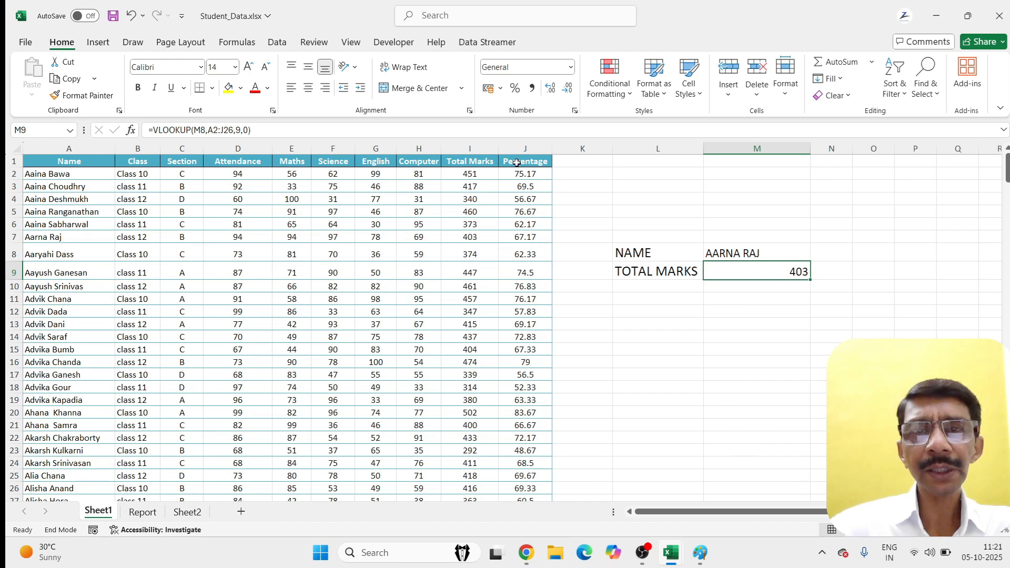
{"action": "left_click", "coordinate": [43, 162]}
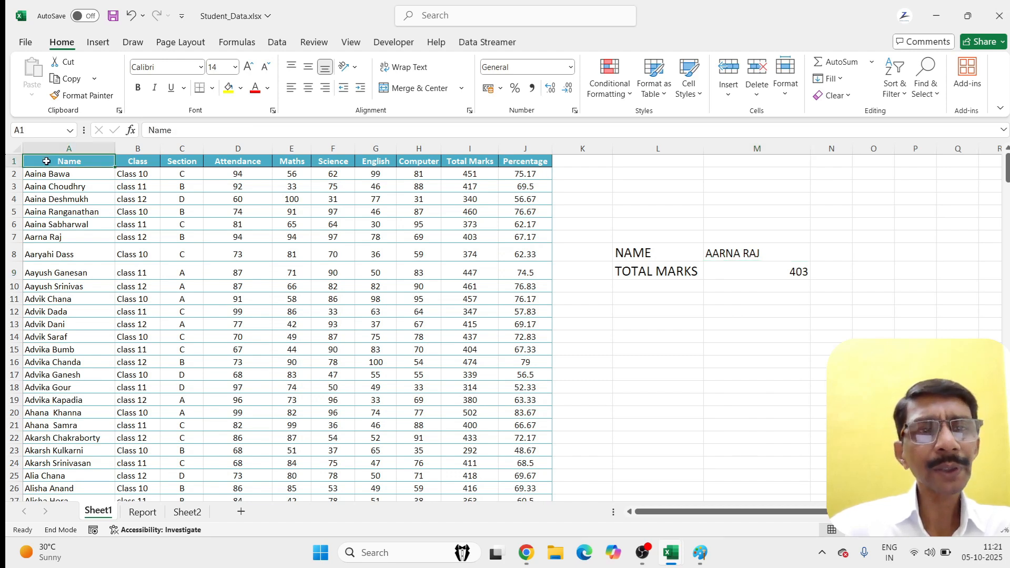
{"action": "left_click_drag", "start_coordinate": [30, 163], "coordinate": [369, 468]}
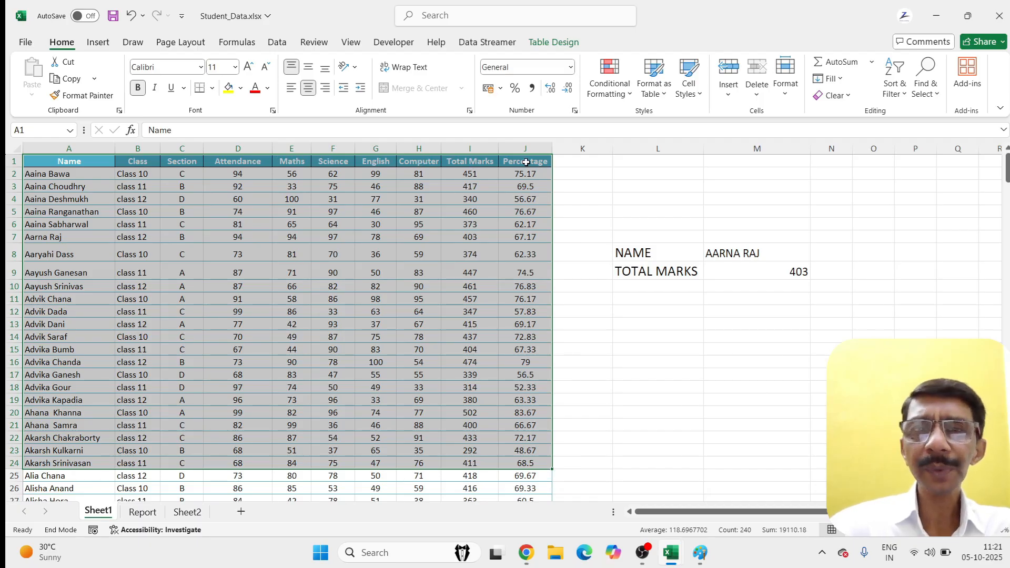
Step: Change M9's column index from 9 to 10 to return the 67.17 percentage, then go back to LOOKUP & REFERENCE
{"action": "left_click", "coordinate": [762, 271]}
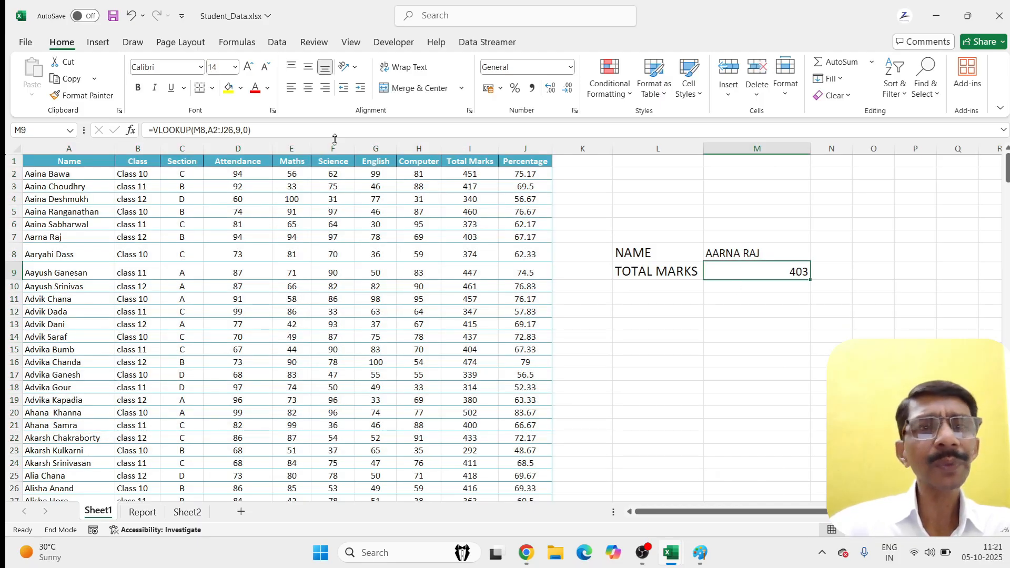
{"action": "left_click", "coordinate": [240, 132]}
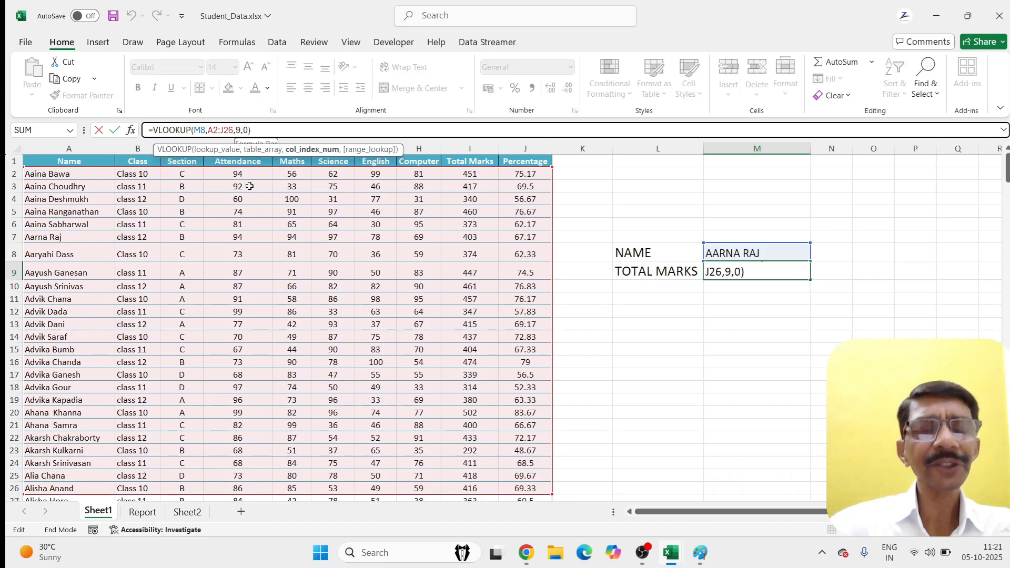
{"action": "key", "text": "BackSpace"}
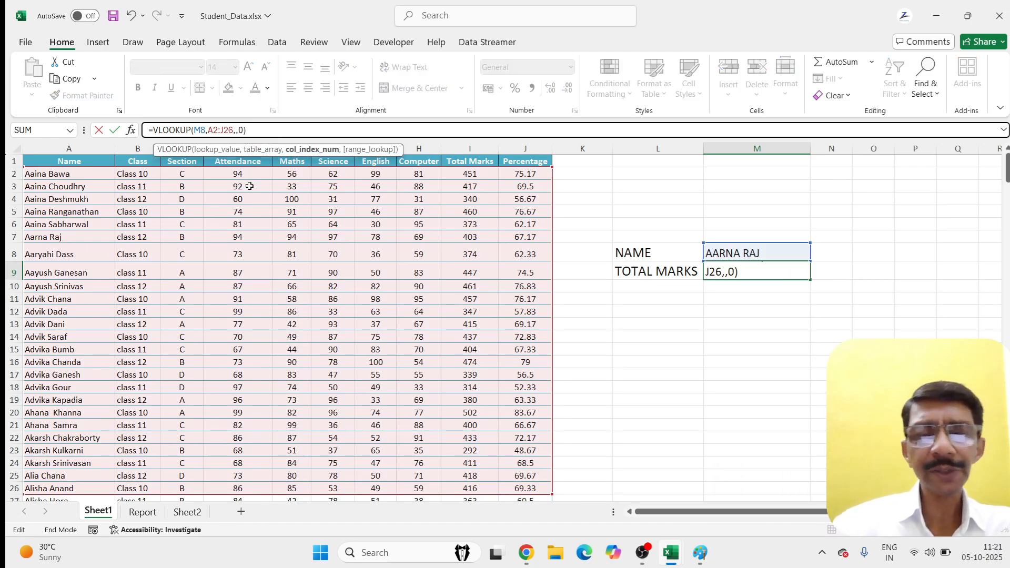
{"action": "type", "text": "10"}
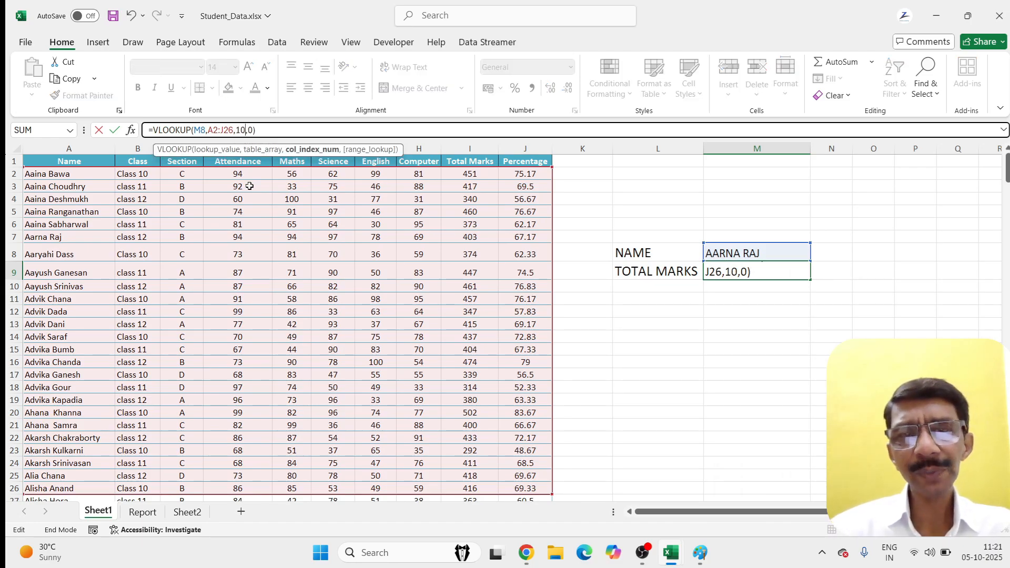
{"action": "key", "text": "Return"}
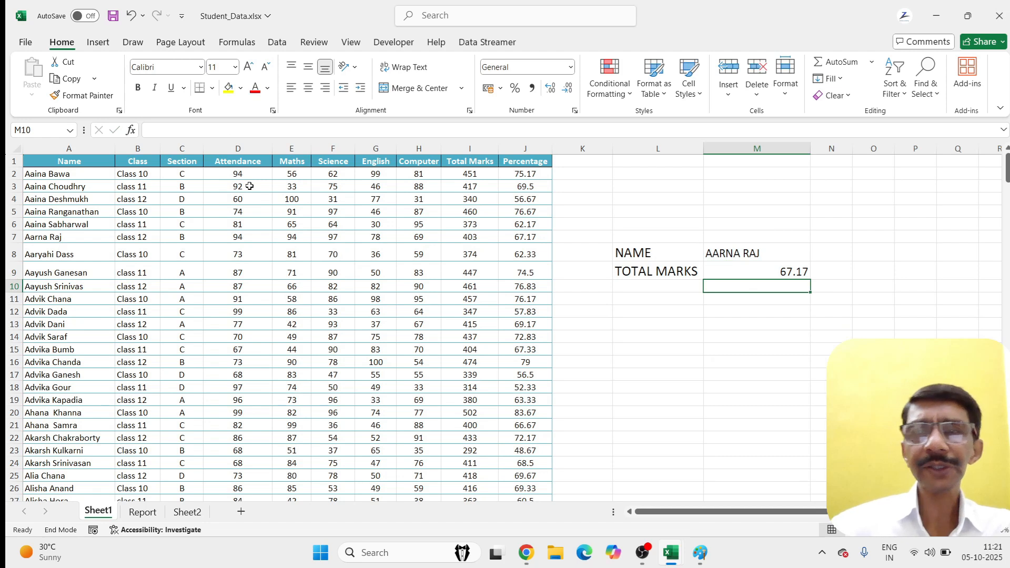
{"action": "left_click", "coordinate": [743, 272]}
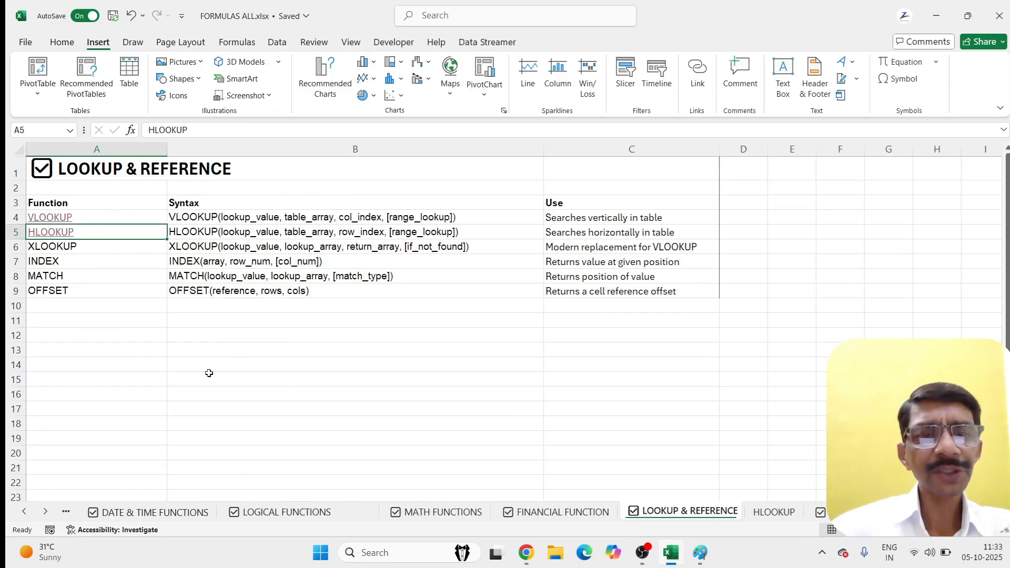
{"action": "left_click", "coordinate": [209, 374]}
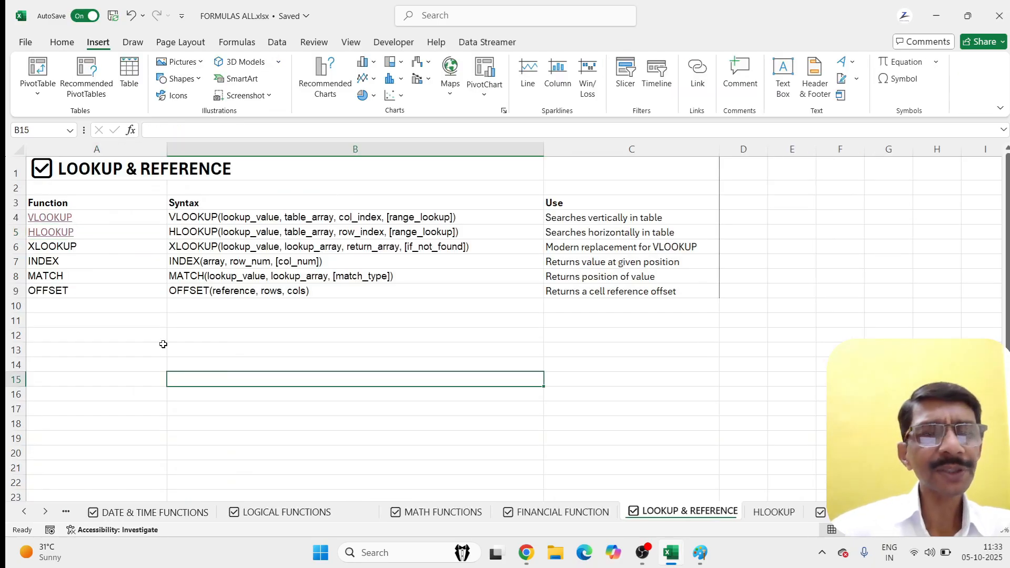
Step: Jump to the HLOOKUP sheet through its link, highlight the FEB row, and select A10
{"action": "left_click", "coordinate": [44, 238]}
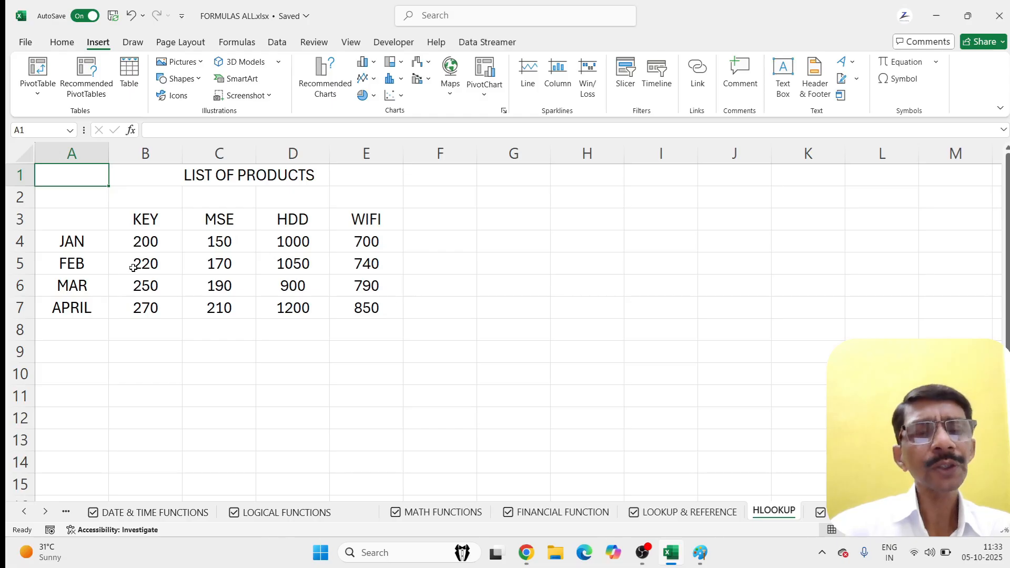
{"action": "left_click_drag", "start_coordinate": [129, 261], "coordinate": [344, 271]}
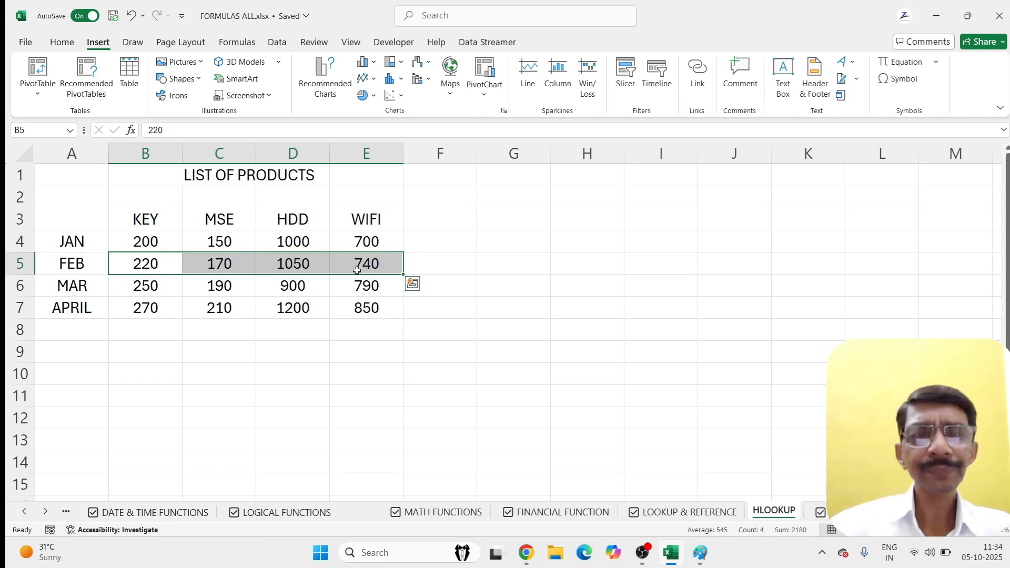
{"action": "left_click", "coordinate": [61, 374]}
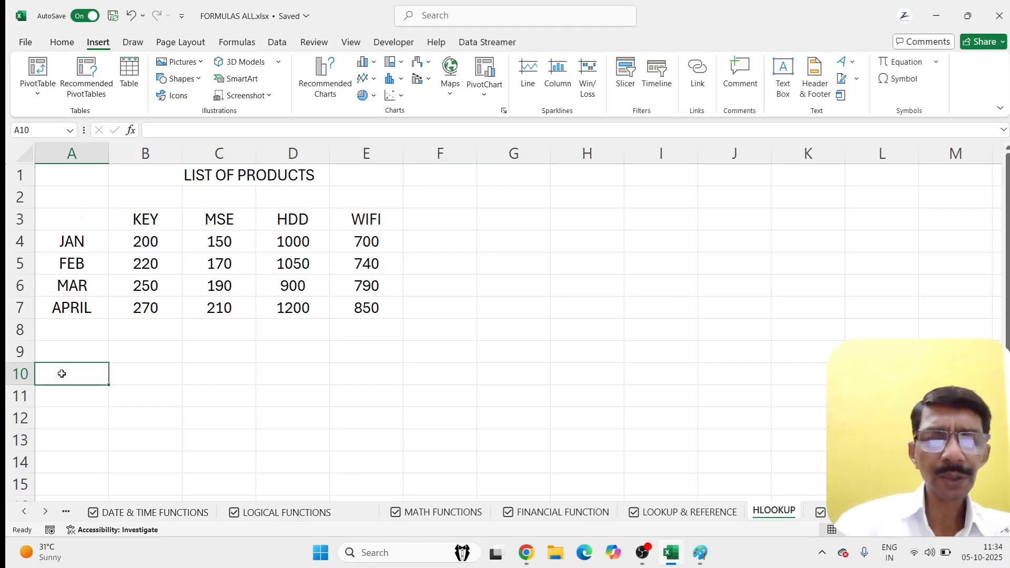
Step: Label A10 as PRODUCT and move to cell F9
{"action": "type", "text": "PRO"}
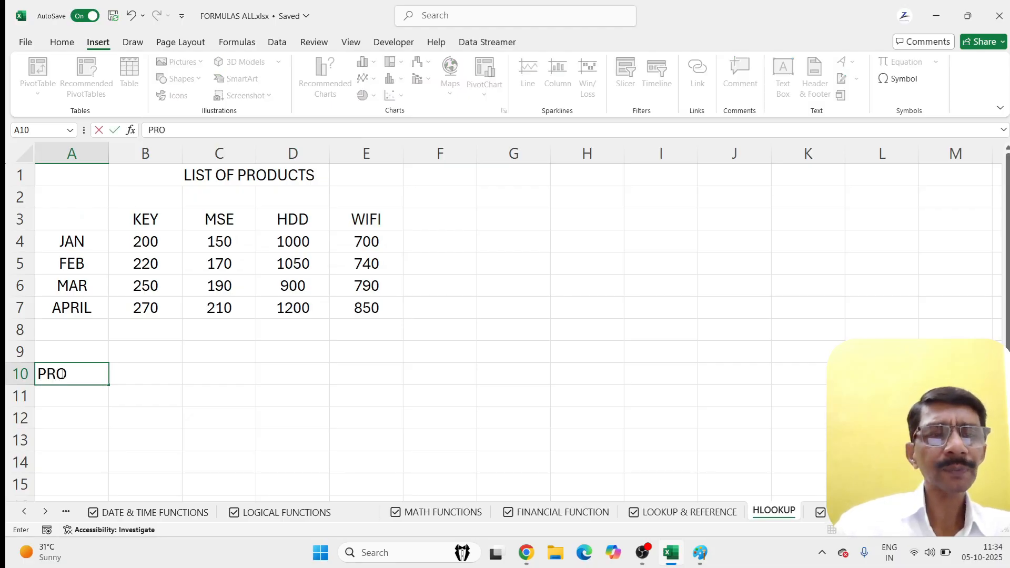
{"action": "type", "text": "DUCT"}
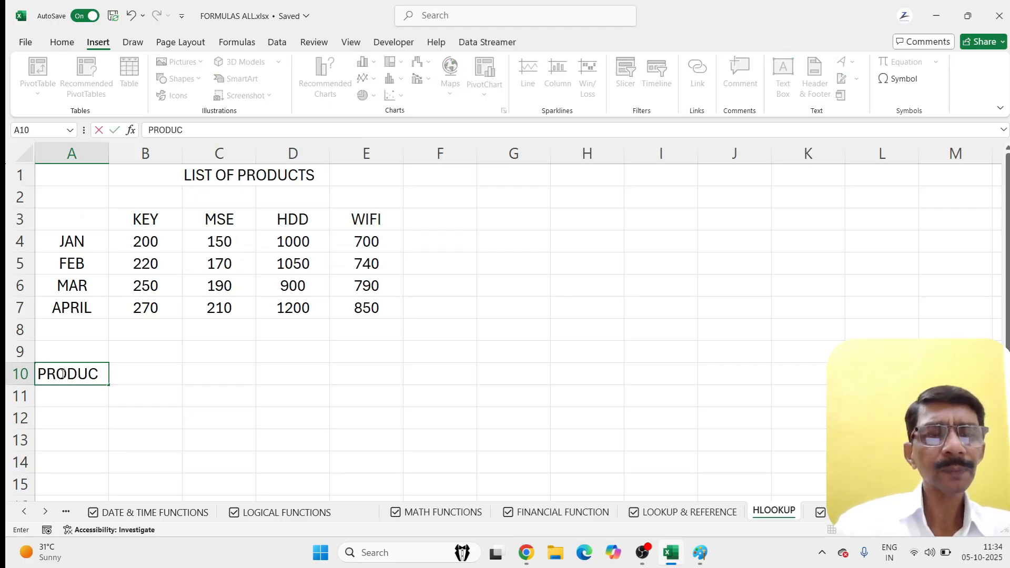
{"action": "key", "text": "Right"}
{"action": "key", "text": "Right"}
{"action": "key", "text": "Right"}
{"action": "key", "text": "Right"}
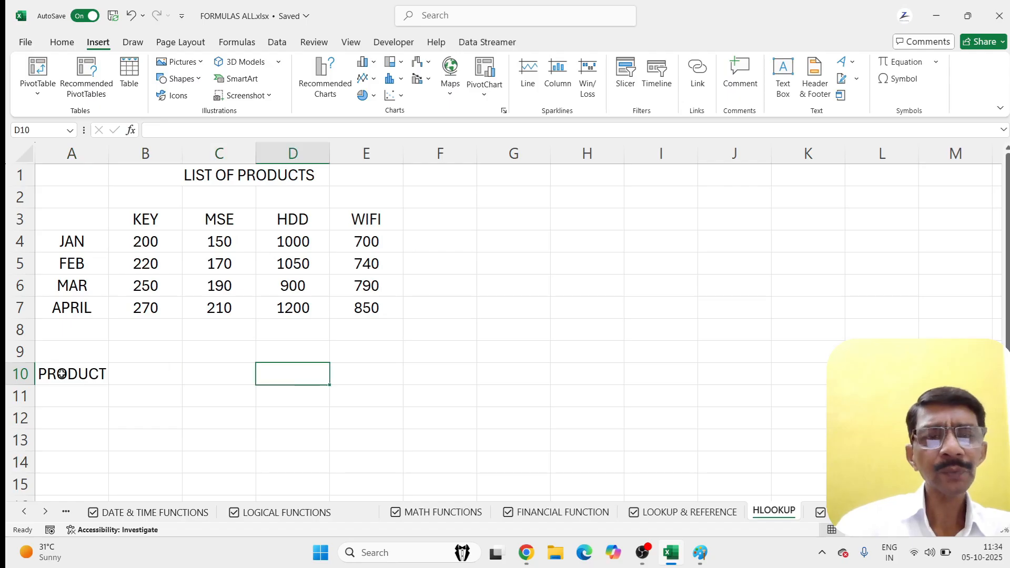
{"action": "key", "text": "Up"}
{"action": "key", "text": "Right"}
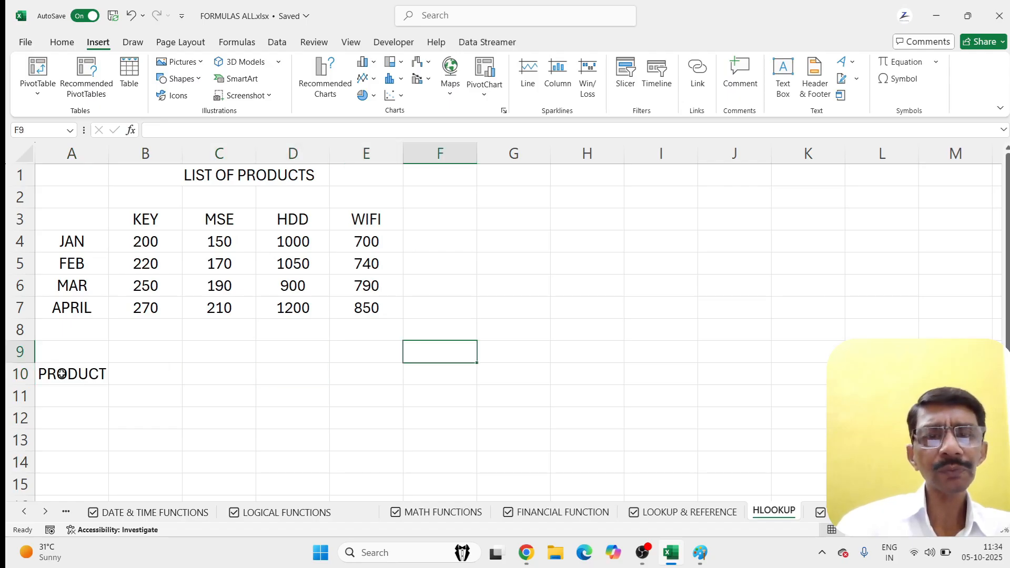
Step: Enter =hlookup(B10,B3:E7,3,0) in F9 to return row 3 for the product in B10
{"action": "type", "text": "="}
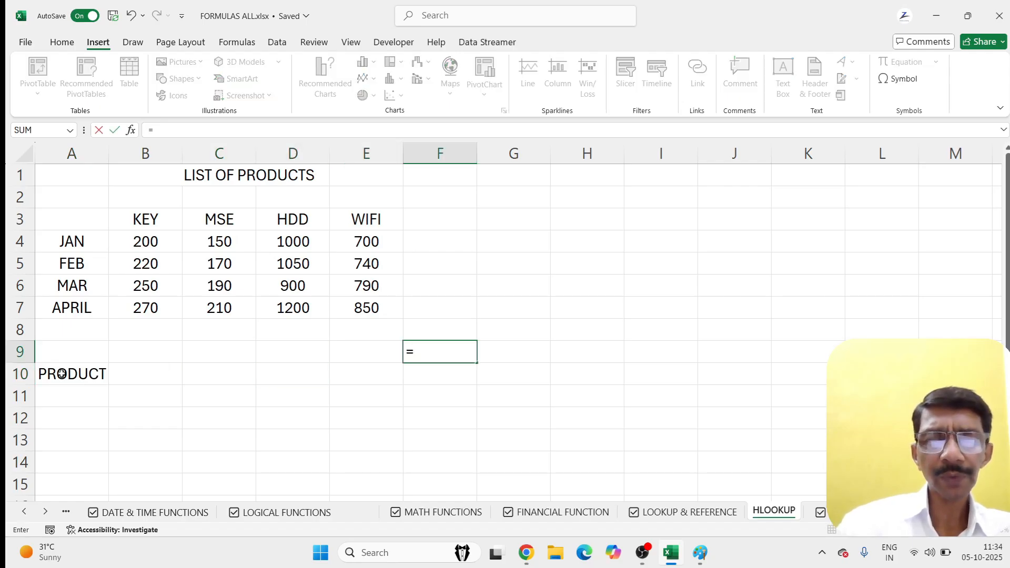
{"action": "type", "text": "hlook"}
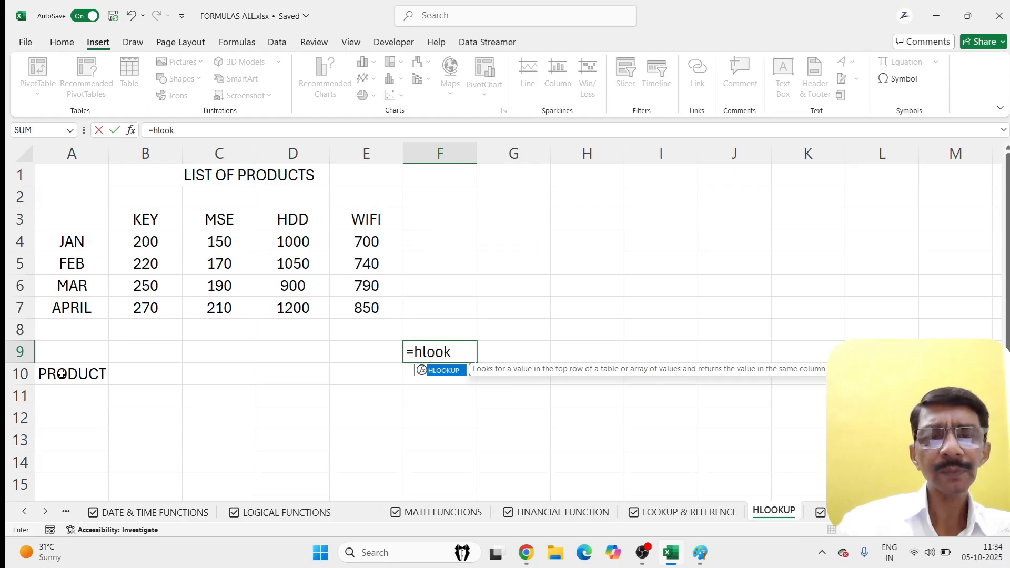
{"action": "type", "text": "up("}
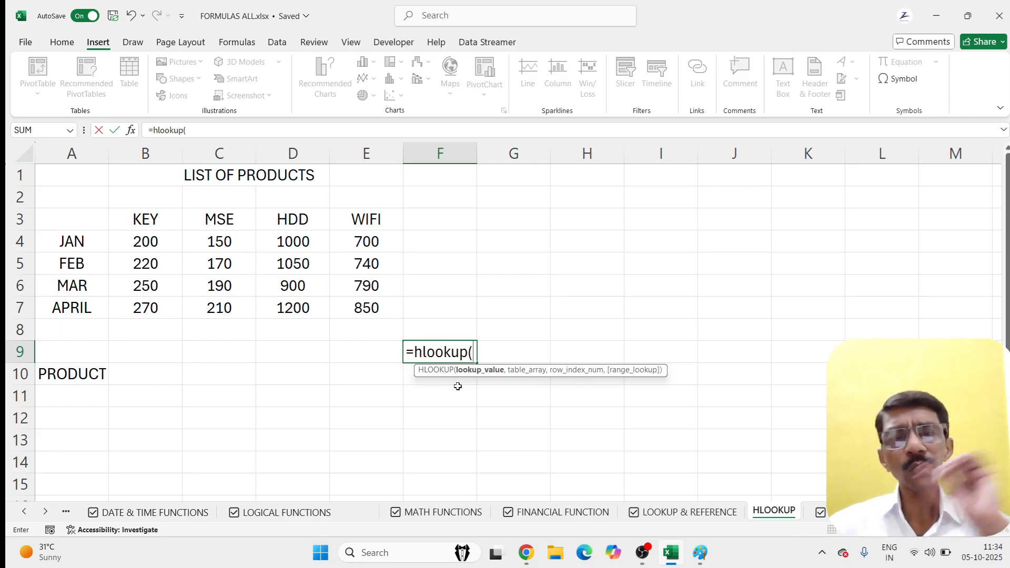
{"action": "left_click", "coordinate": [136, 374]}
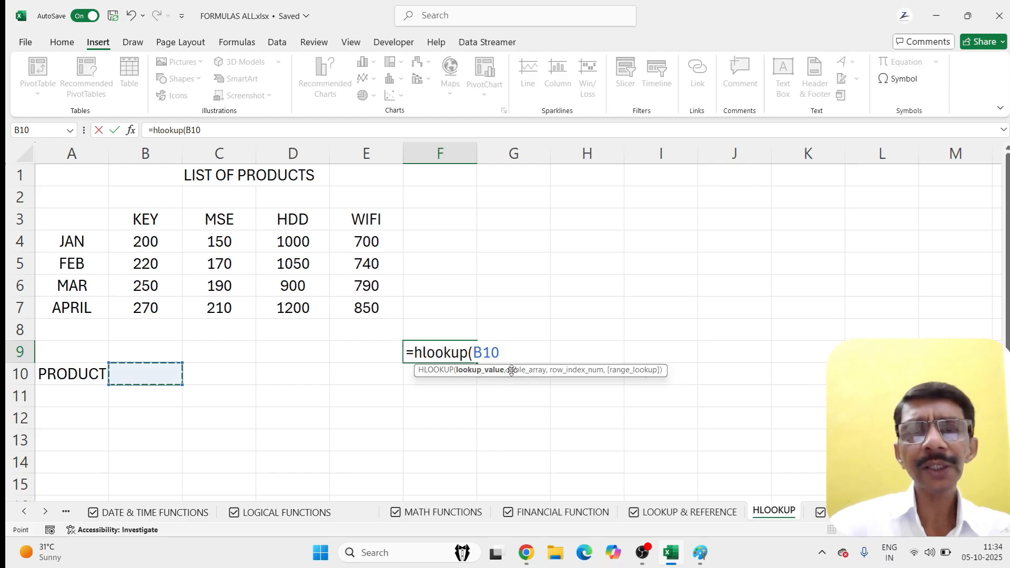
{"action": "type", "text": ","}
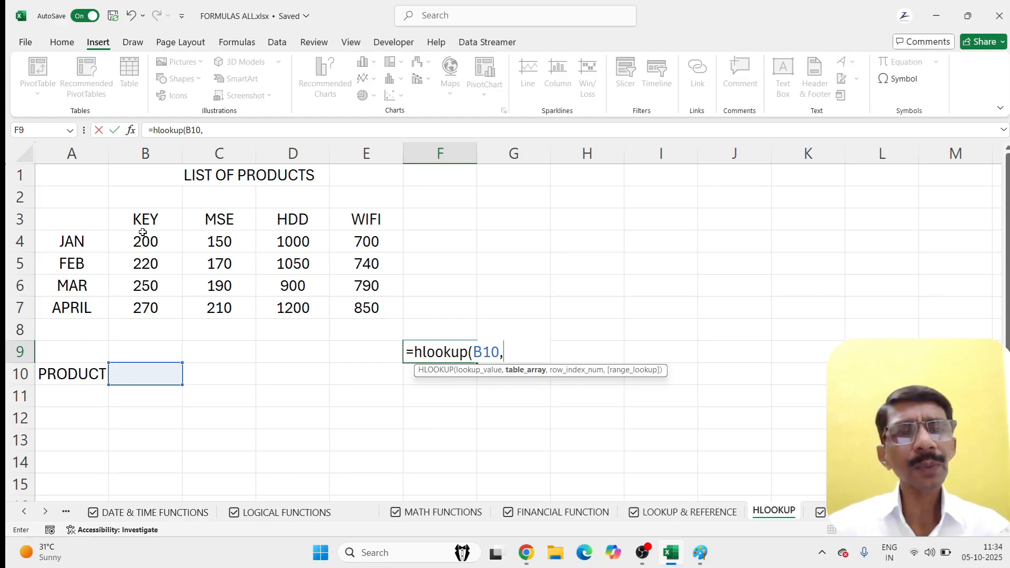
{"action": "left_click_drag", "start_coordinate": [138, 224], "coordinate": [341, 306]}
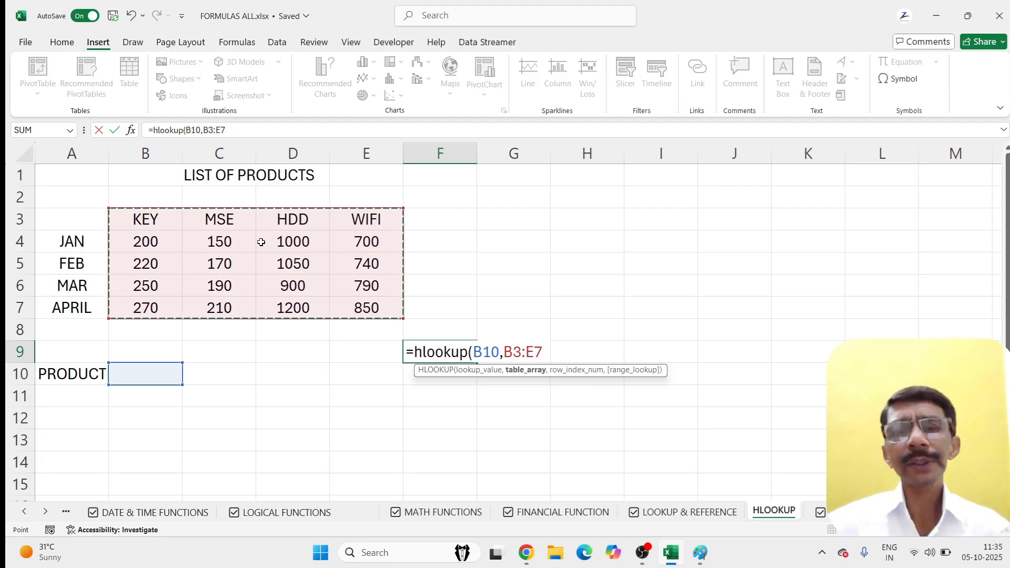
{"action": "type", "text": ","}
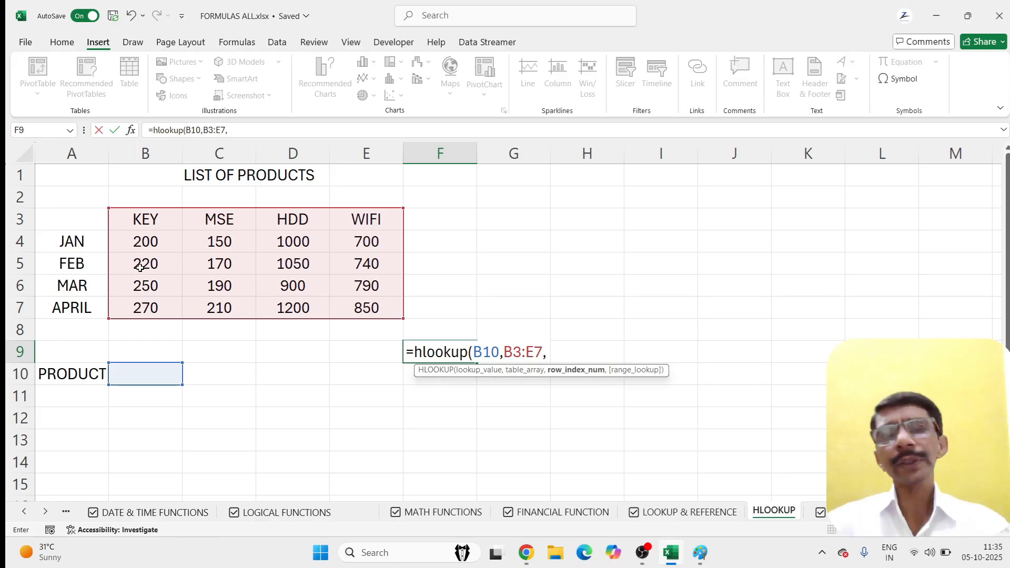
{"action": "type", "text": "3"}
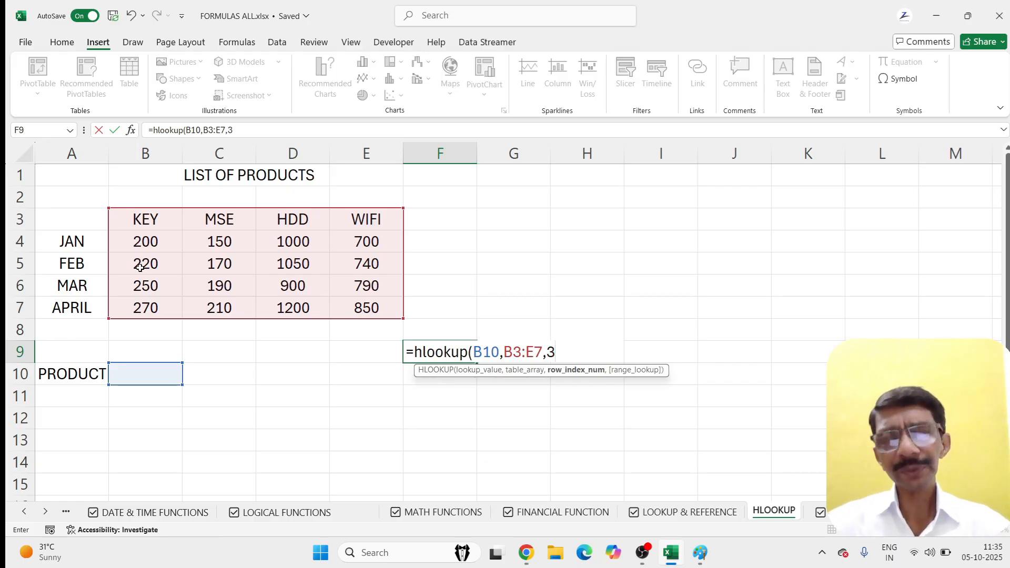
{"action": "type", "text": ",0"}
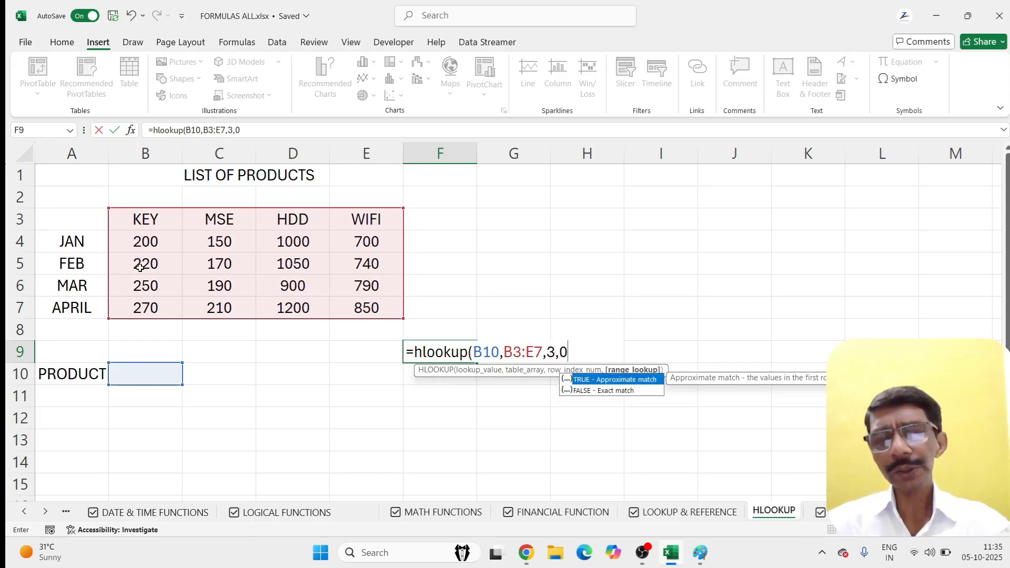
{"action": "type", "text": ")"}
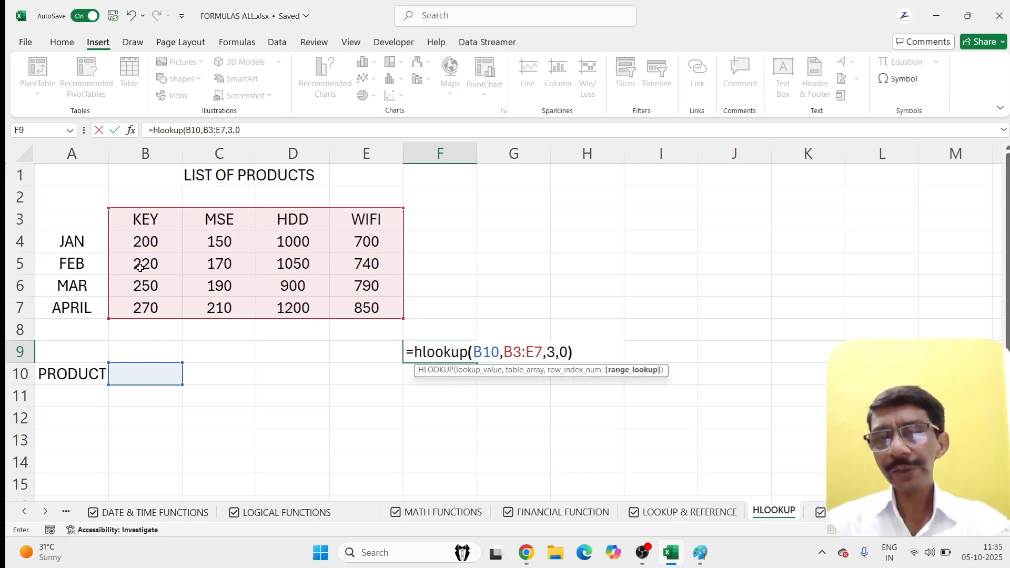
{"action": "key", "text": "Return"}
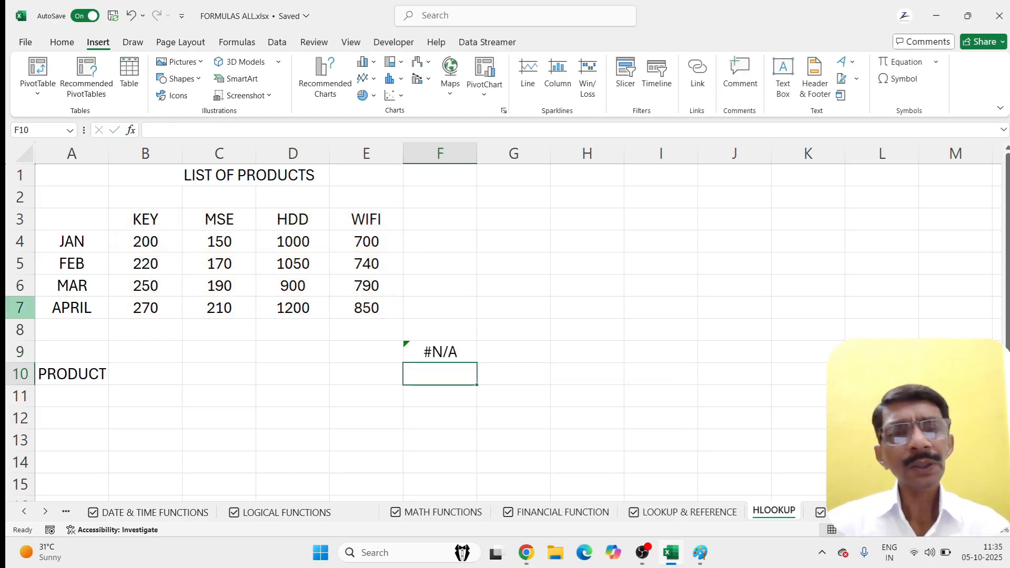
Step: Test the F9 lookup by entering key, mse, hdd and wifi in B10 in turn
{"action": "left_click", "coordinate": [129, 373]}
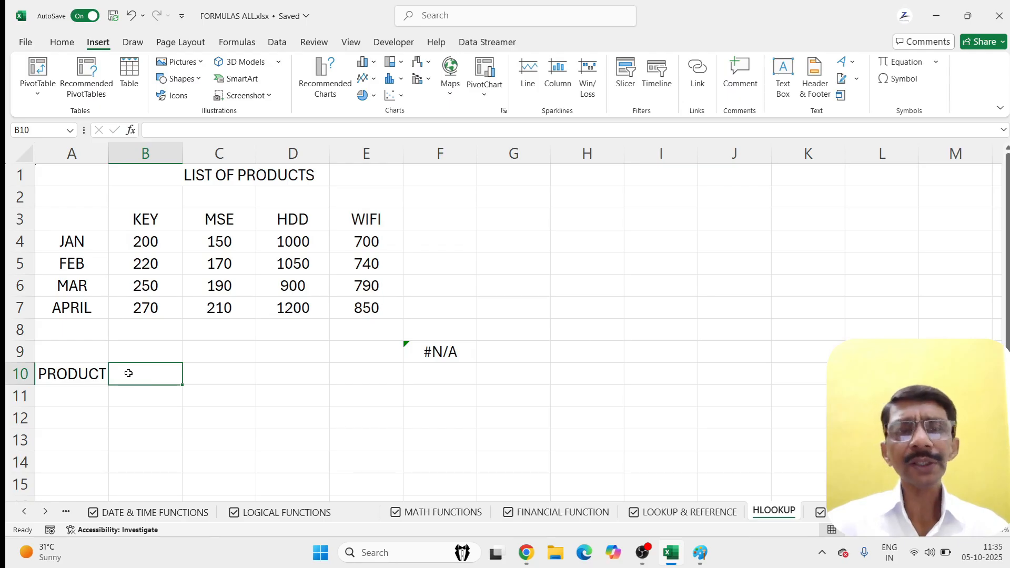
{"action": "type", "text": "key"}
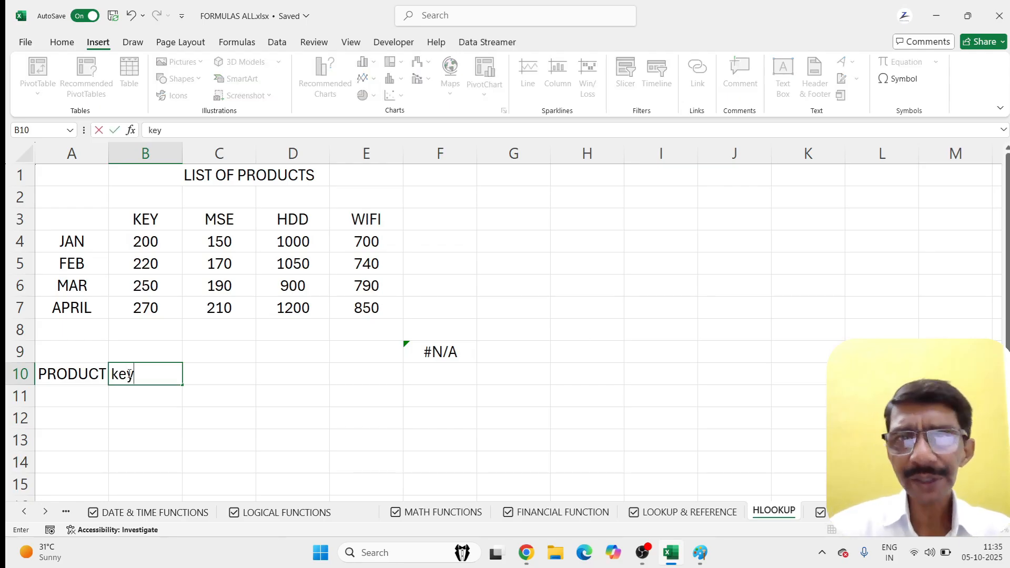
{"action": "key", "text": "Return"}
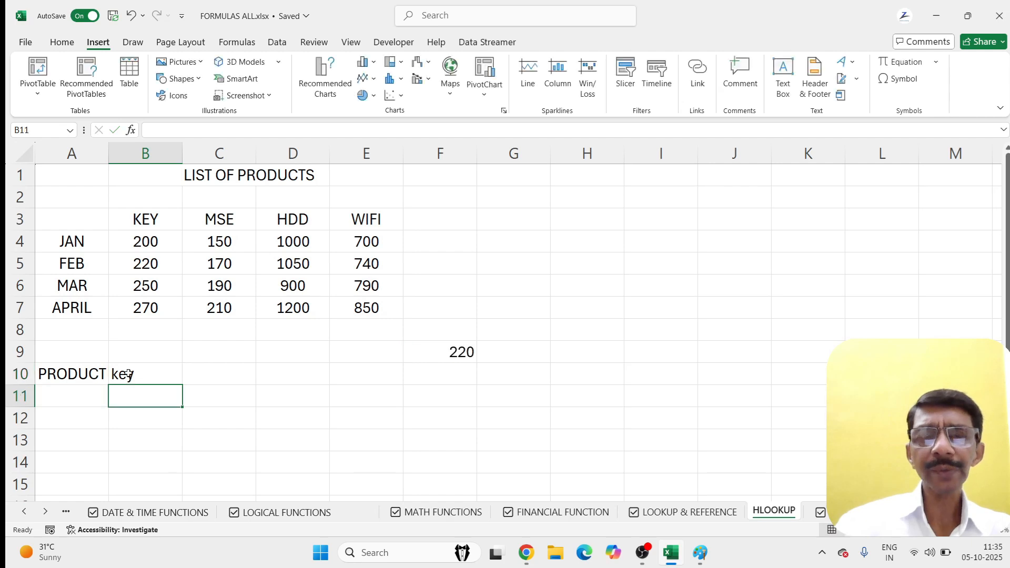
{"action": "left_click", "coordinate": [139, 375]}
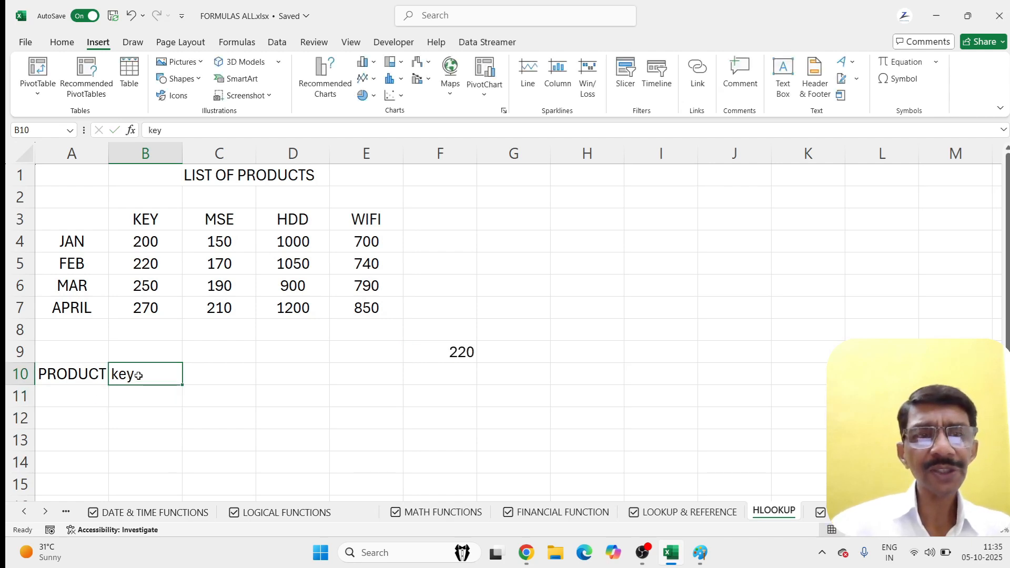
{"action": "type", "text": "mse"}
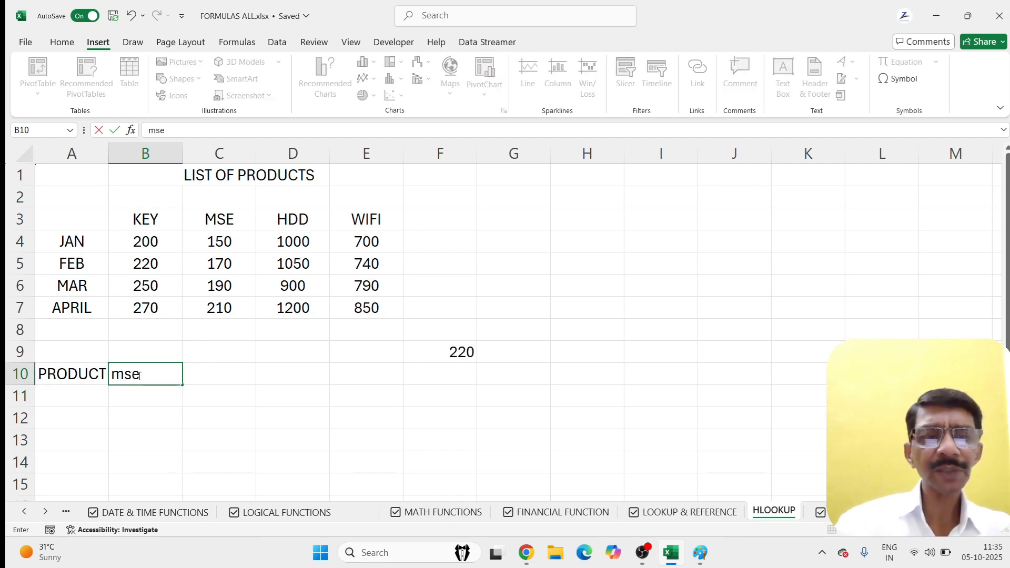
{"action": "key", "text": "Return"}
{"action": "left_click", "coordinate": [137, 376]}
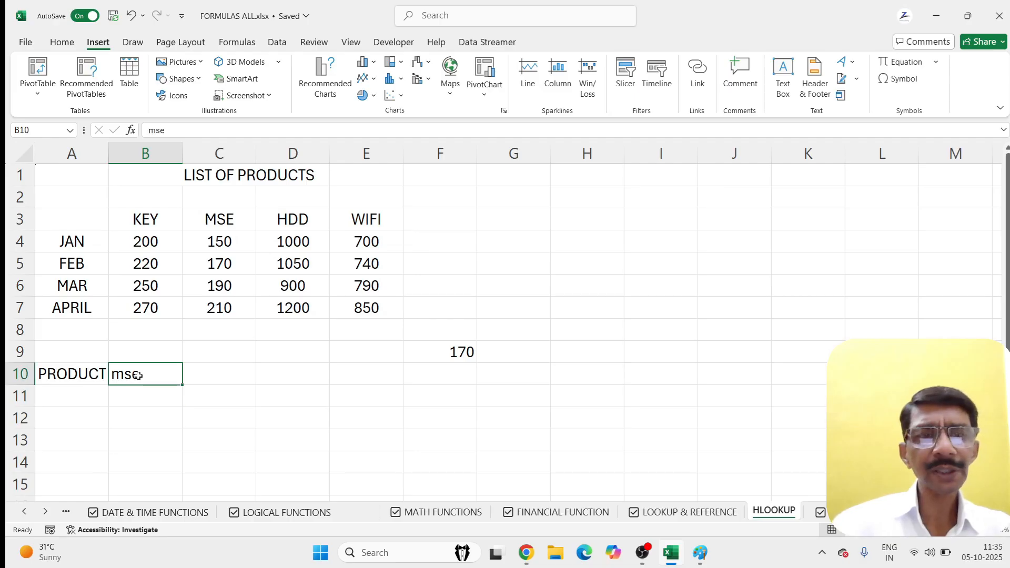
{"action": "type", "text": "hdd"}
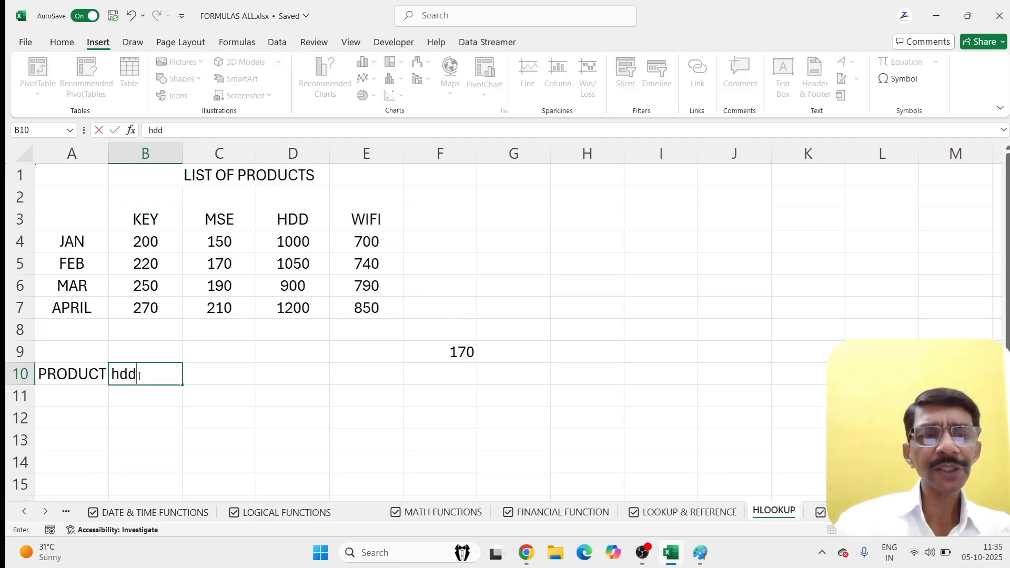
{"action": "key", "text": "Return"}
{"action": "left_click", "coordinate": [138, 376]}
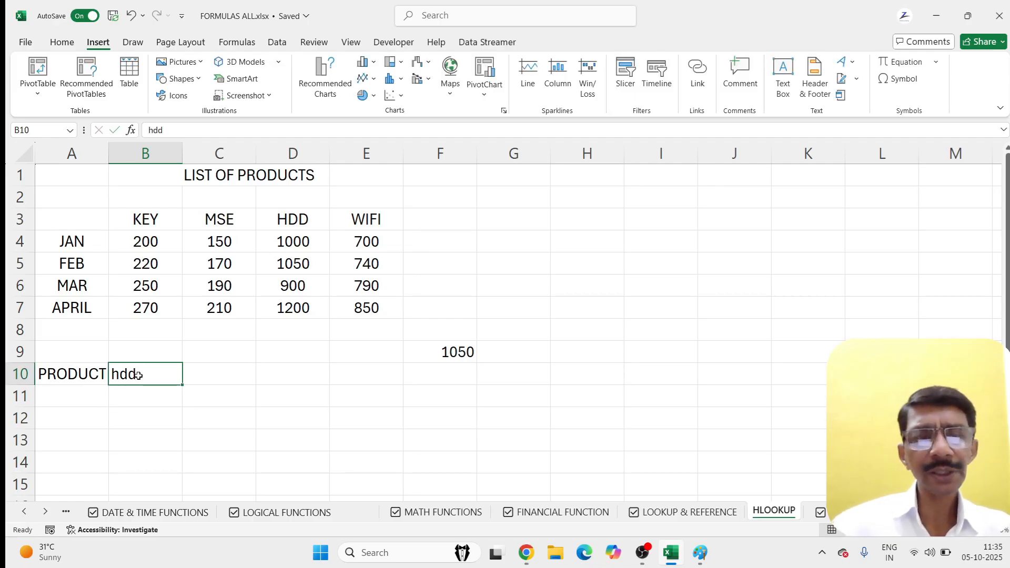
{"action": "type", "text": "wifi"}
{"action": "key", "text": "Return"}
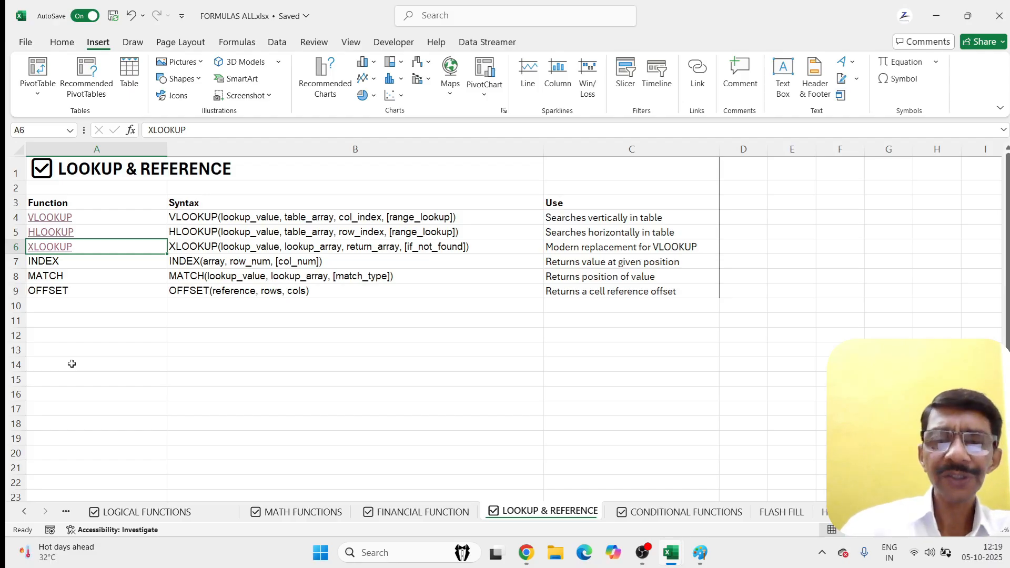
Step: Open Student_Data.xlsx through the XLOOKUP link and select cell K10
{"action": "left_click", "coordinate": [37, 248]}
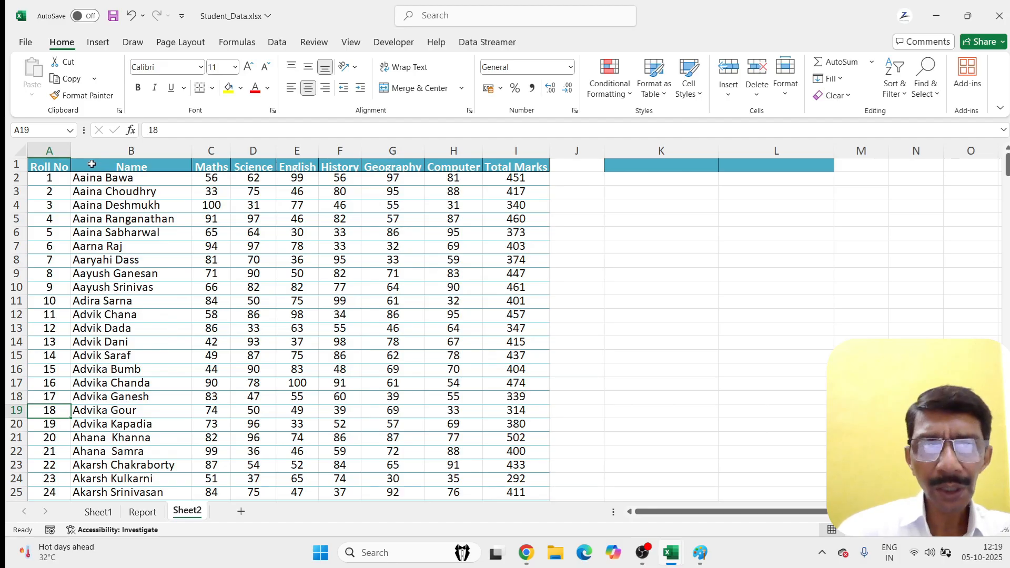
{"action": "left_click", "coordinate": [618, 288]}
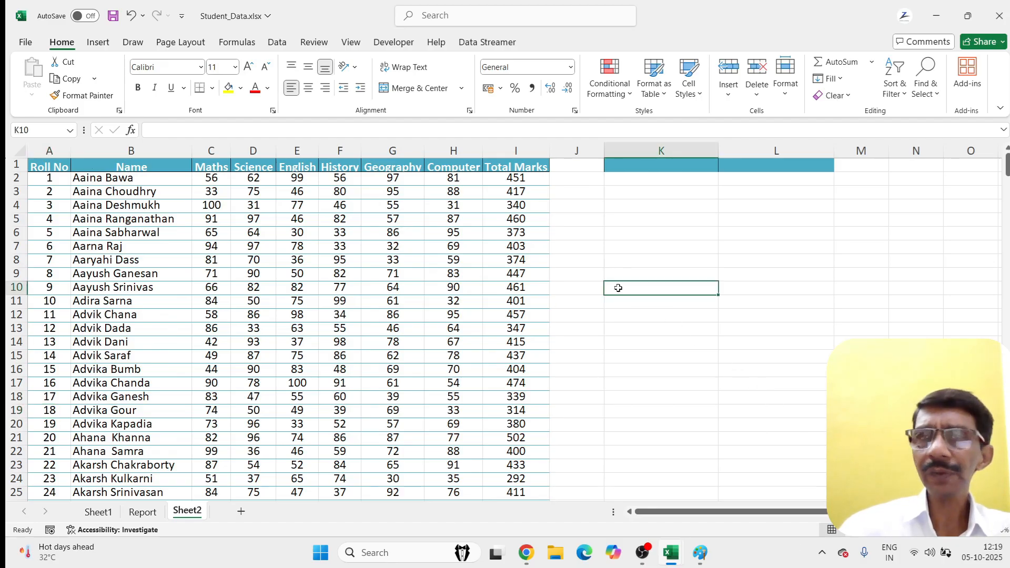
Step: Type =XLOOKUP(K1,B2:B25,I2:I25,"NOT FOUND",0) in K10, looking up names to return Total Marks
{"action": "type", "text": "="}
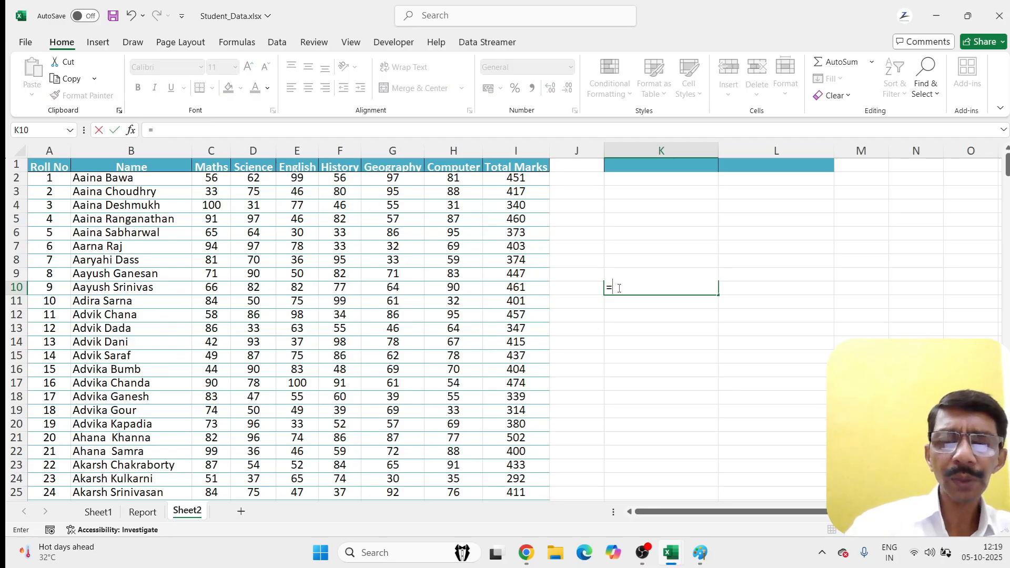
{"action": "type", "text": "XLO"}
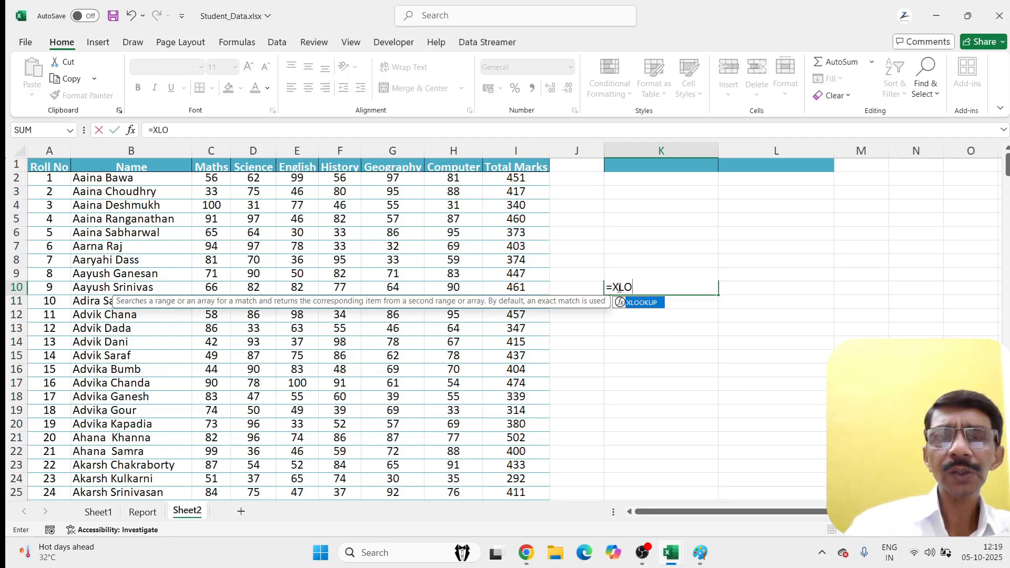
{"action": "type", "text": "OKUP("}
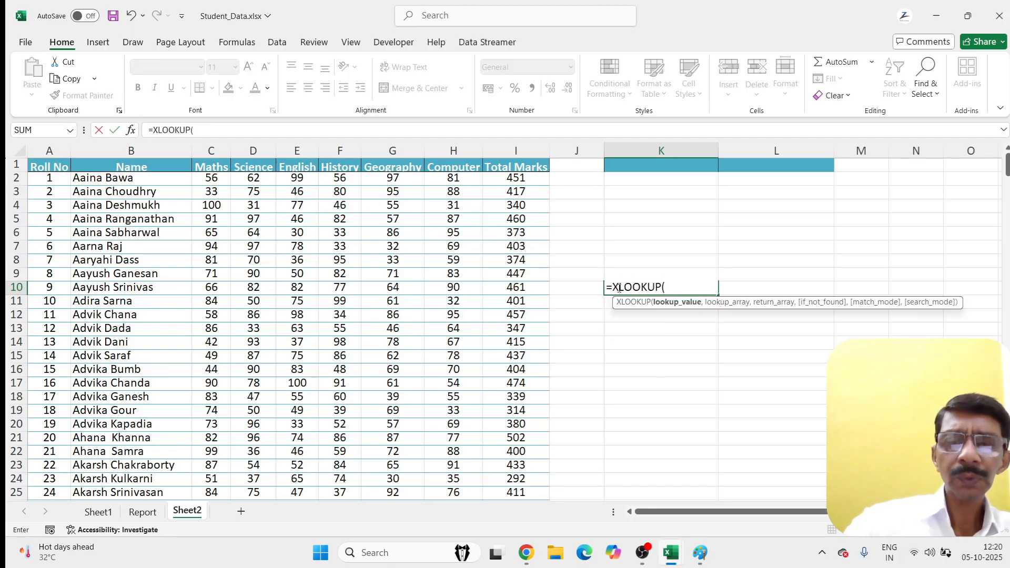
{"action": "left_click", "coordinate": [674, 165]}
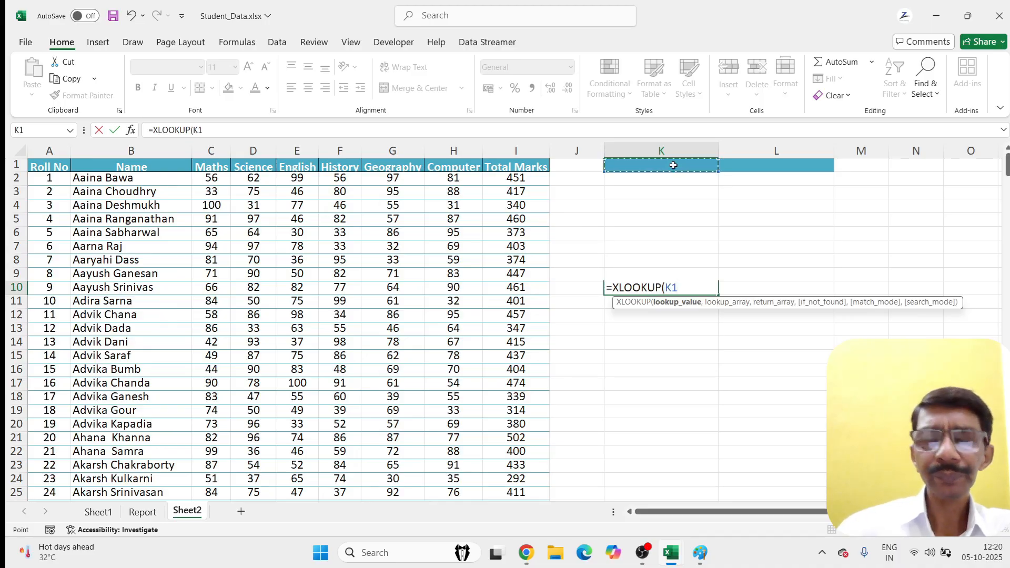
{"action": "type", "text": ","}
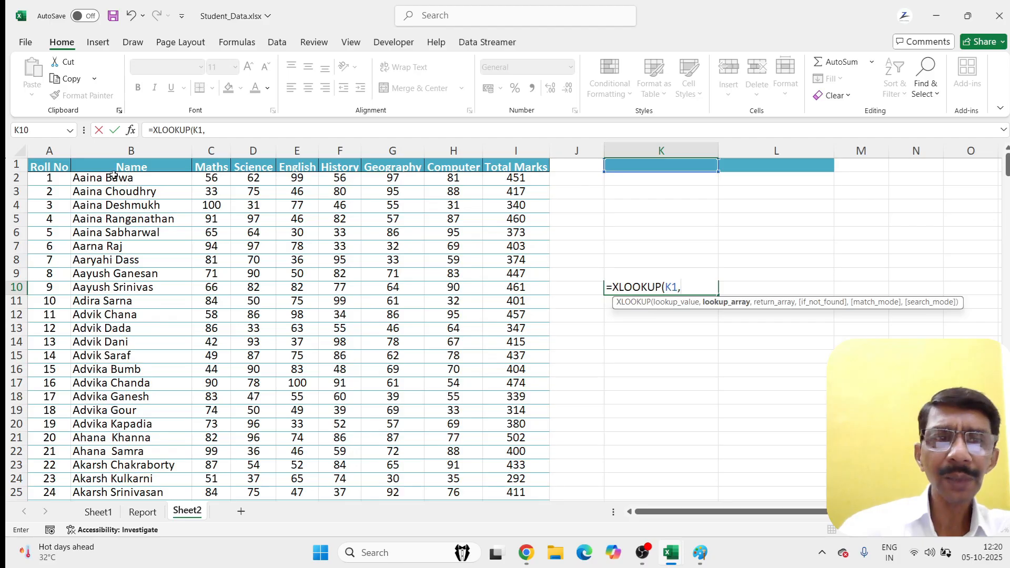
{"action": "left_click_drag", "start_coordinate": [116, 179], "coordinate": [84, 493]}
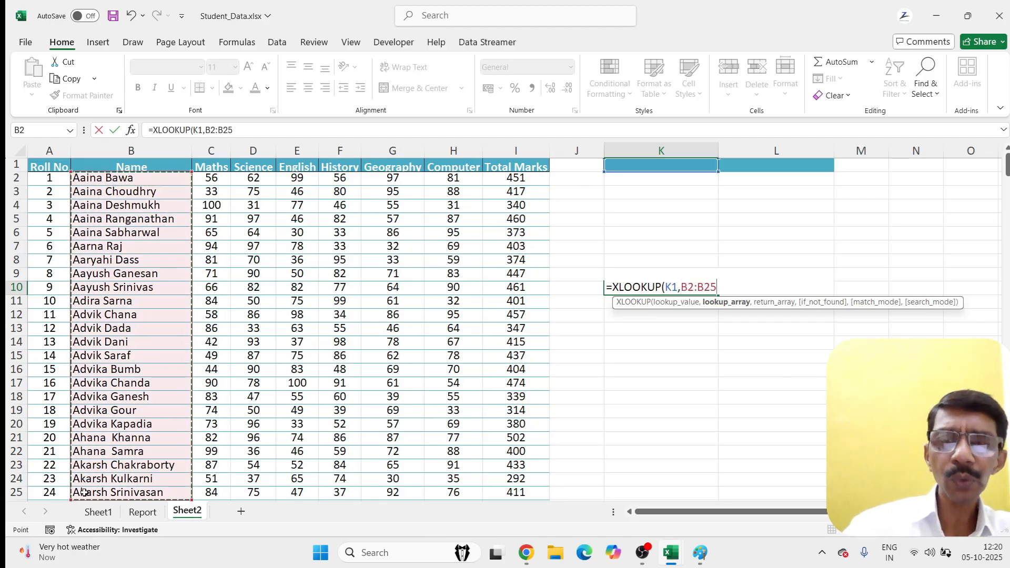
{"action": "type", "text": ","}
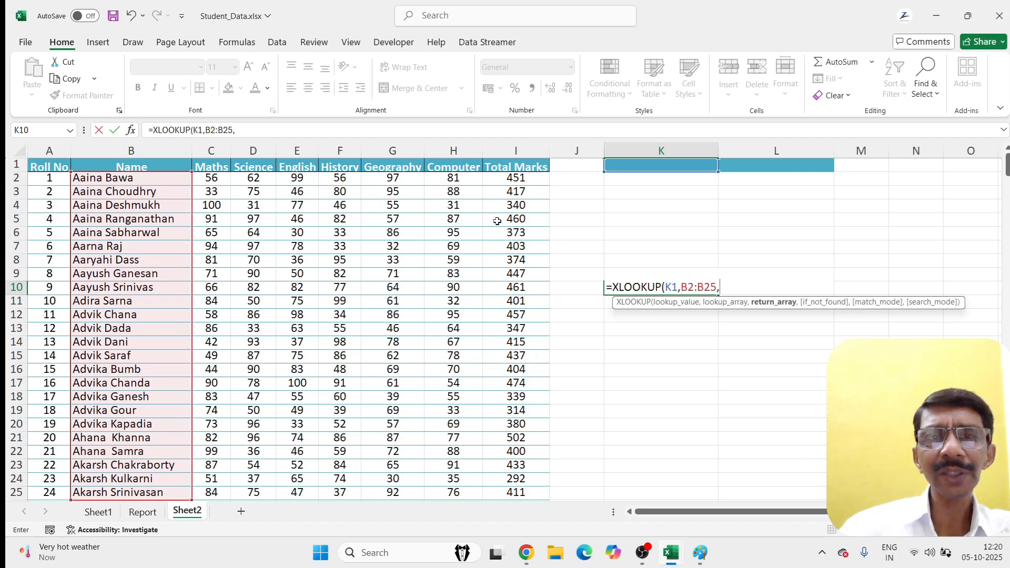
{"action": "left_click_drag", "start_coordinate": [507, 178], "coordinate": [513, 493]}
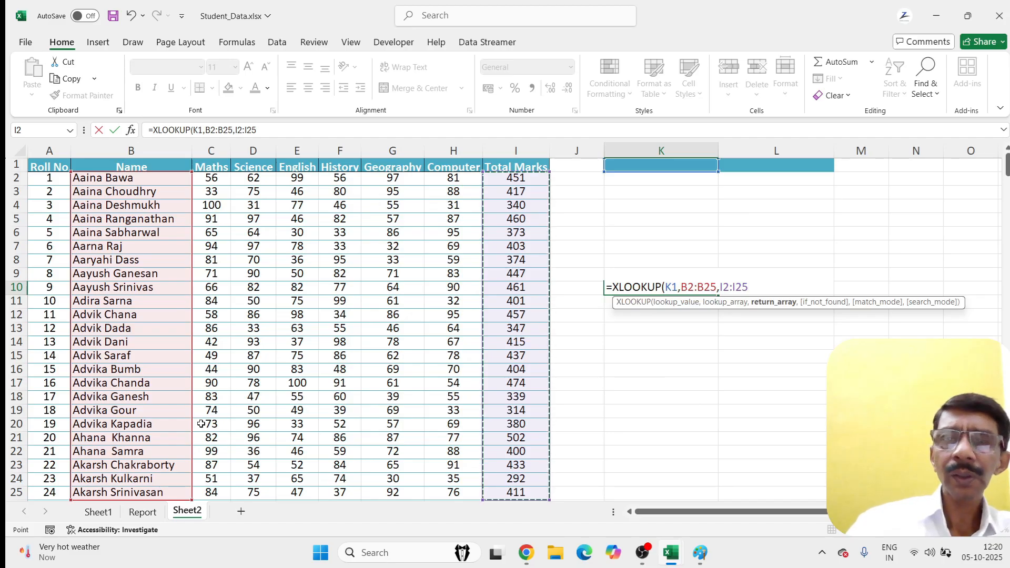
{"action": "type", "text": ","}
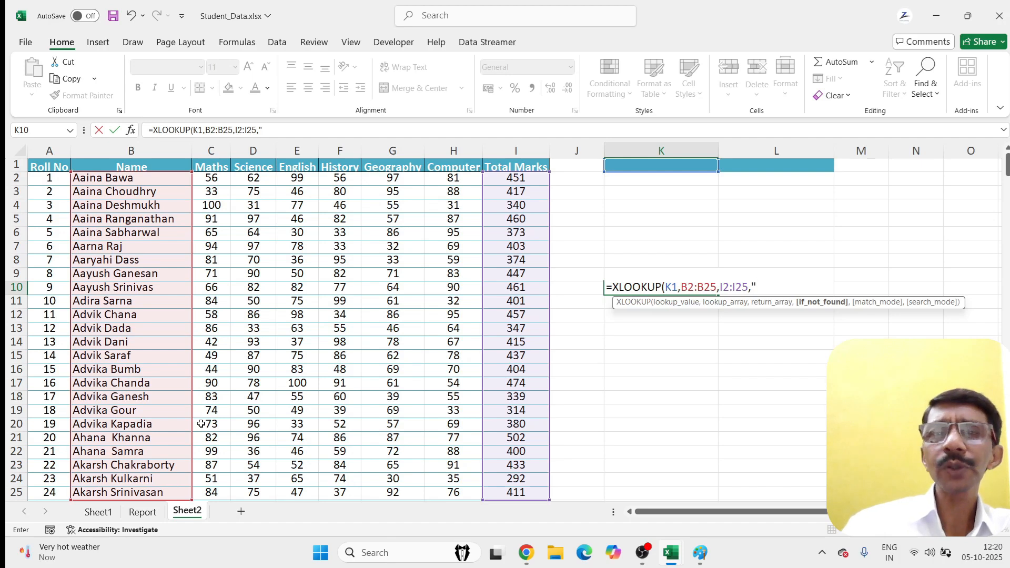
{"action": "type", "text": "NO"}
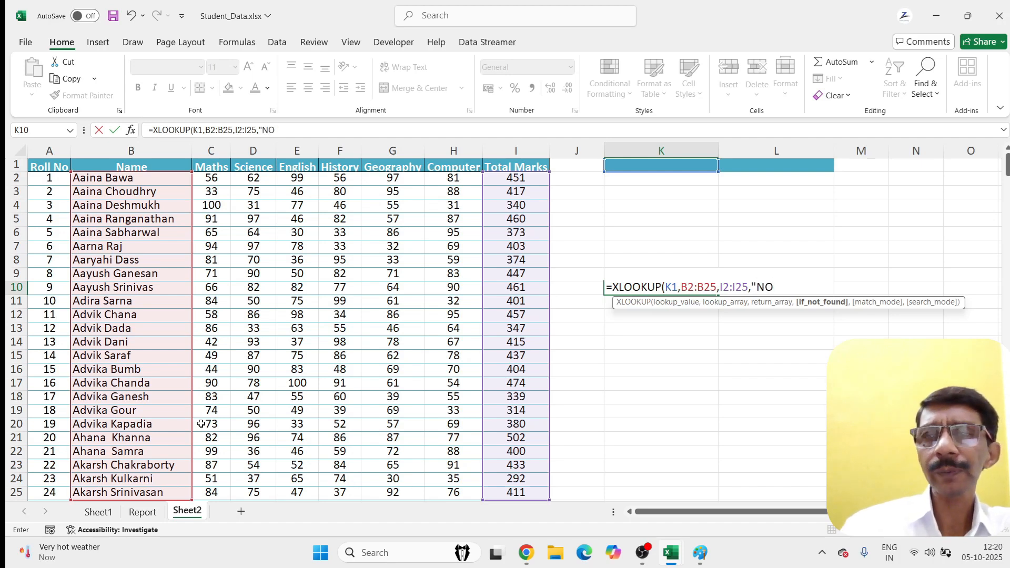
{"action": "type", "text": "T FOUND\","}
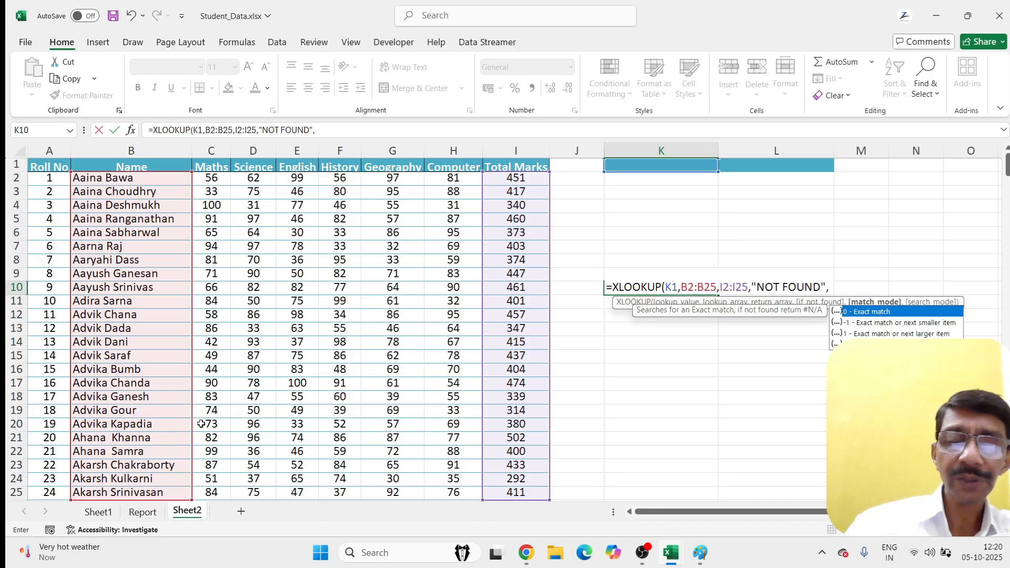
{"action": "type", "text": "0"}
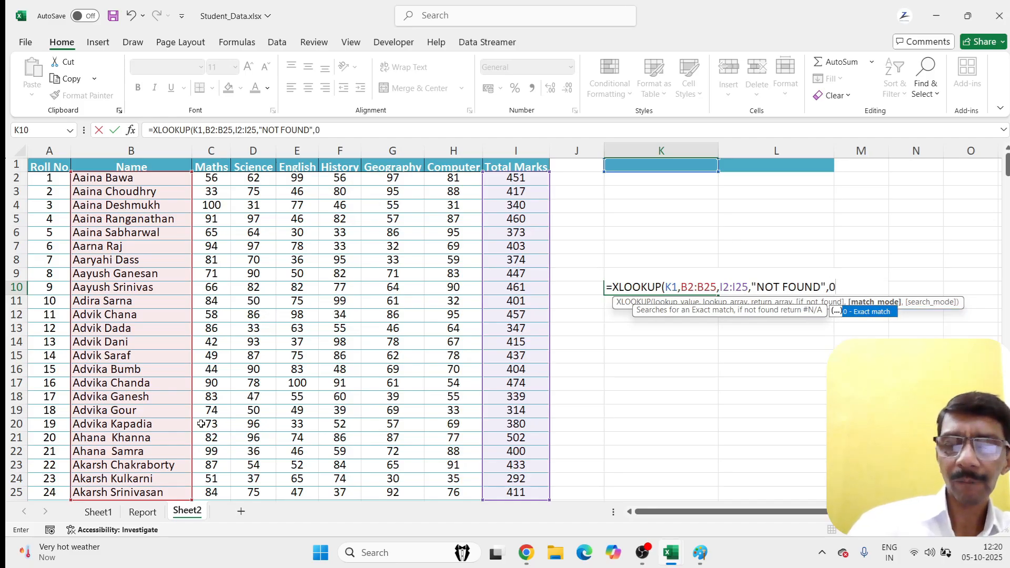
{"action": "type", "text": ")"}
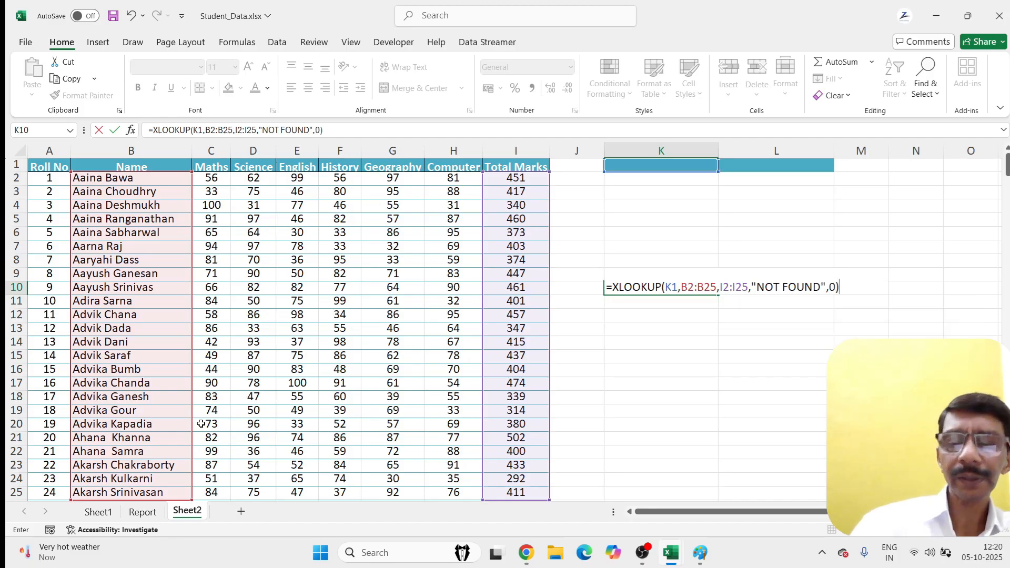
Step: Commit the K10 XLOOKUP and enter a listed student's name in K1 to get 403
{"action": "key", "text": "Return"}
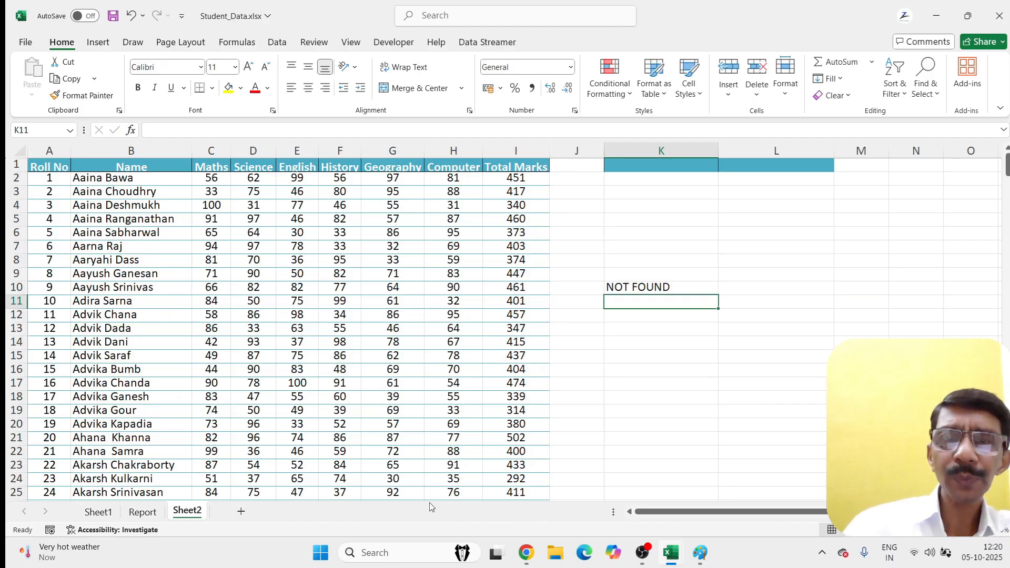
{"action": "left_click", "coordinate": [640, 287]}
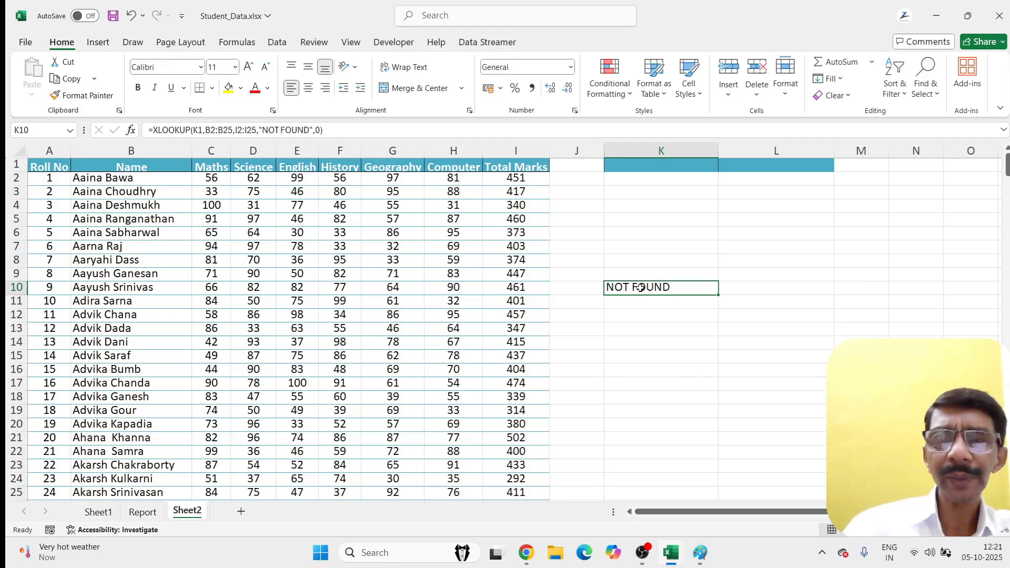
{"action": "left_click", "coordinate": [629, 163]}
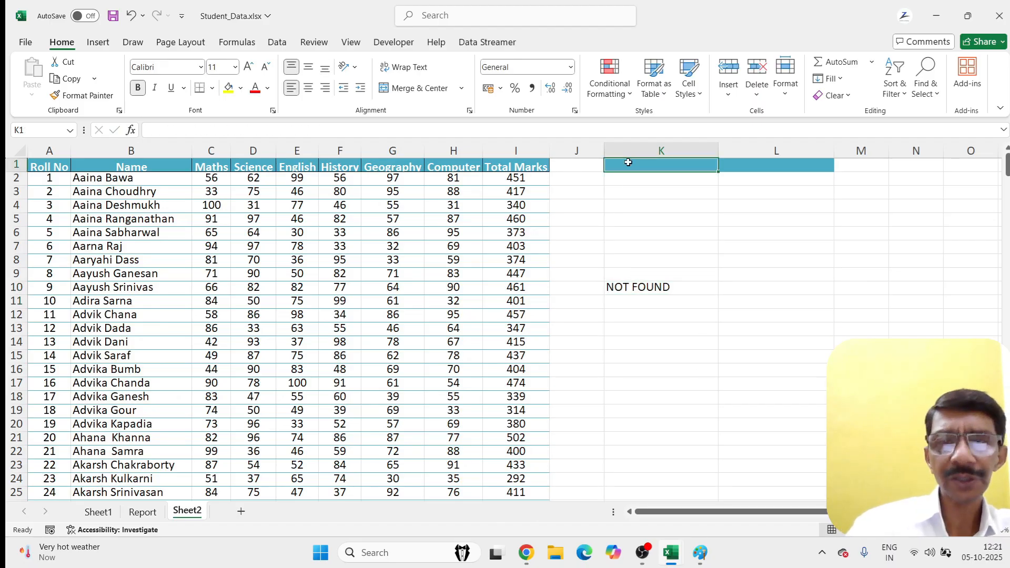
{"action": "key", "text": "Return"}
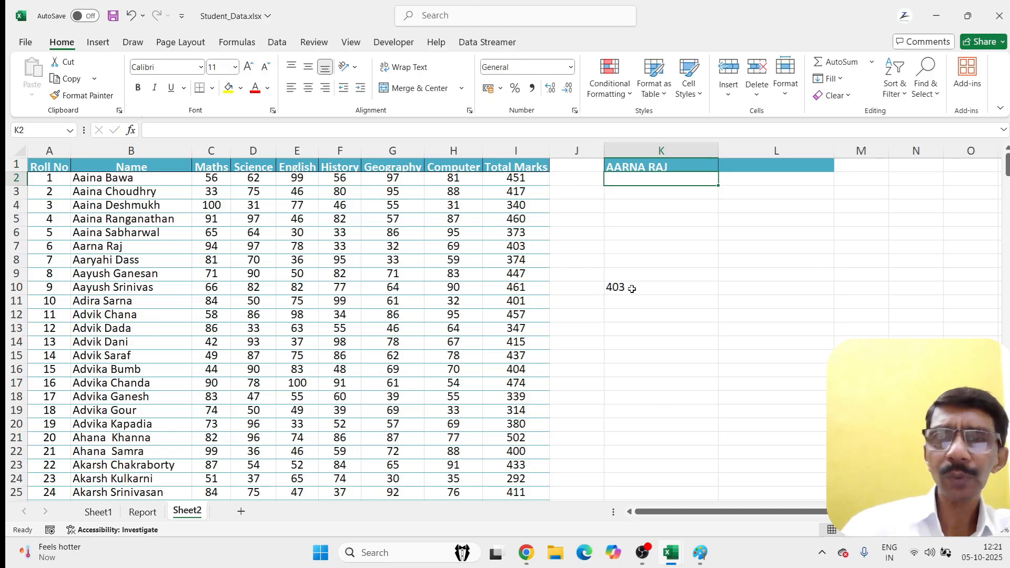
Step: Replace K1 with an unlisted name so K10 shows NOT FOUND
{"action": "left_click", "coordinate": [675, 166]}
{"action": "type", "text": "AMIT"}
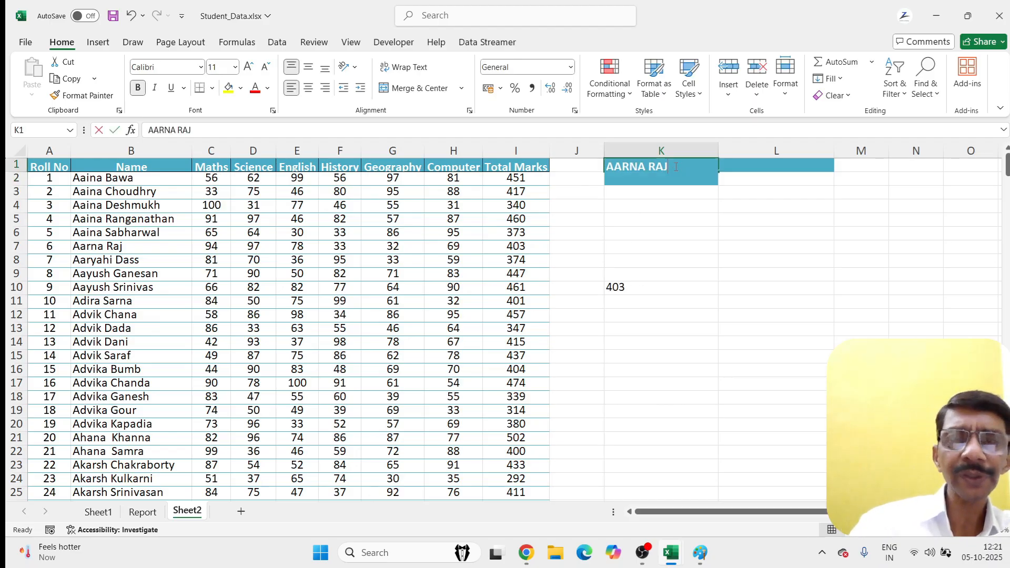
{"action": "key", "text": "Return"}
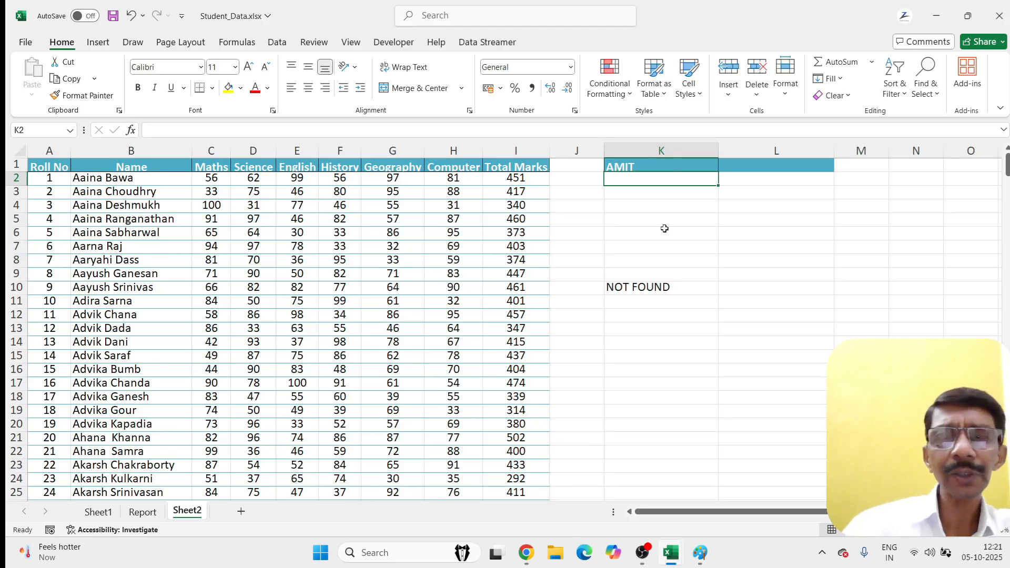
{"action": "left_click", "coordinate": [644, 291]}
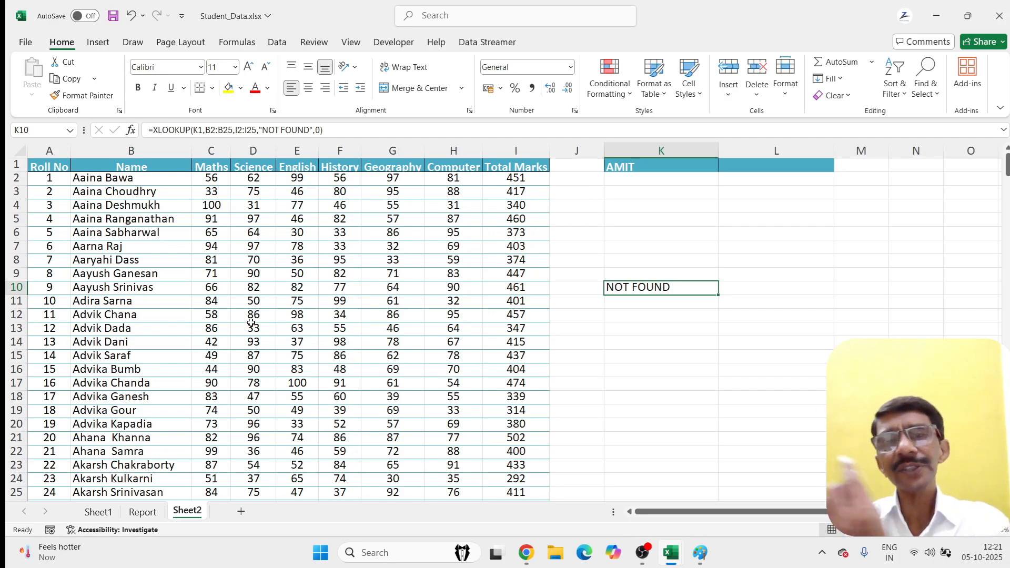
Step: Enter =XLOOKUP(L1,B1:I1,B13:I13,0) in L10 to return row 13's value for the L1 subject
{"action": "left_click", "coordinate": [746, 286]}
{"action": "type", "text": "="}
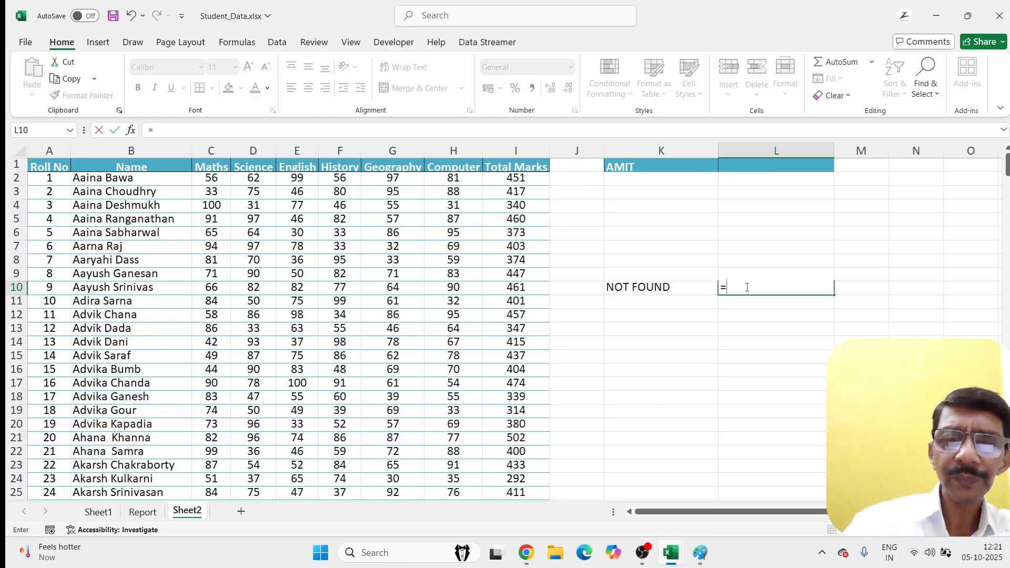
{"action": "type", "text": "XLOOKUP("}
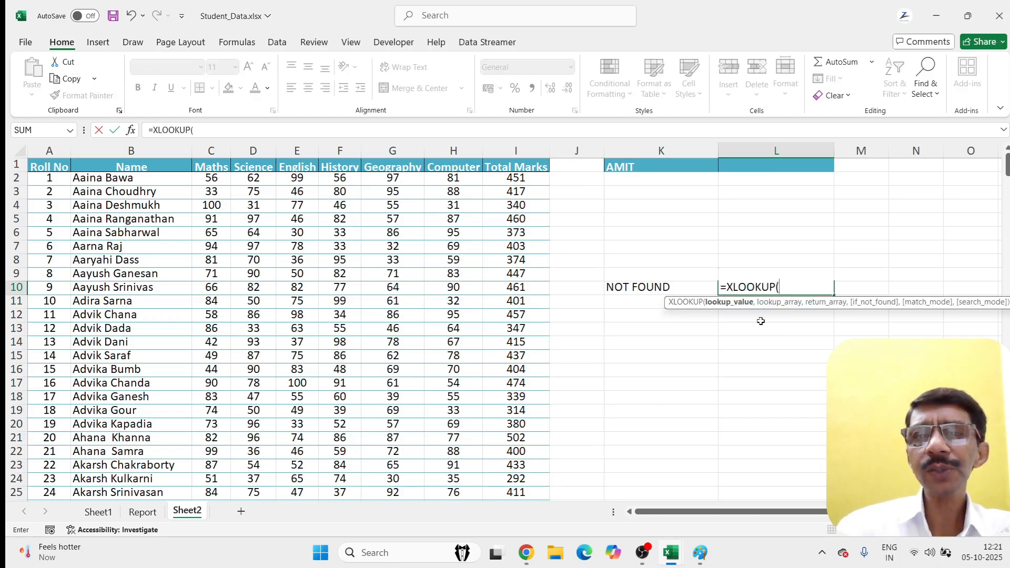
{"action": "left_click", "coordinate": [741, 169]}
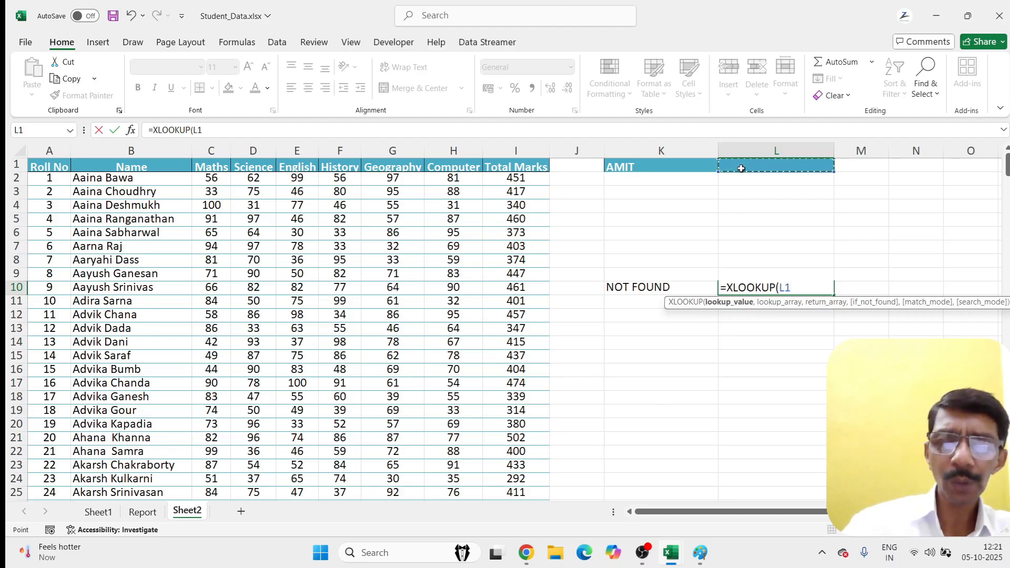
{"action": "type", "text": ","}
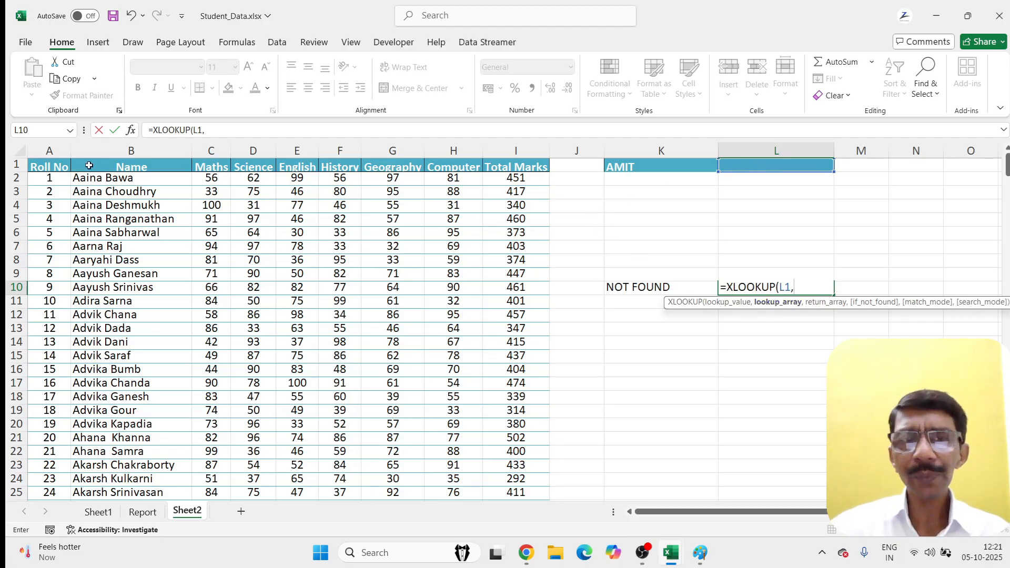
{"action": "left_click_drag", "start_coordinate": [89, 165], "coordinate": [512, 163]}
{"action": "type", "text": ","}
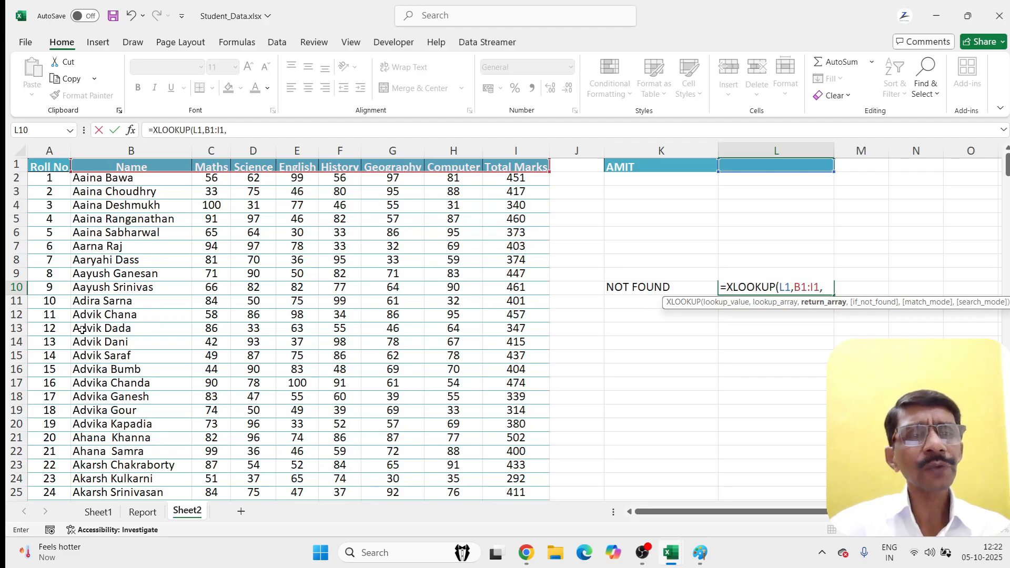
{"action": "left_click_drag", "start_coordinate": [82, 329], "coordinate": [503, 327]}
{"action": "type", "text": ","}
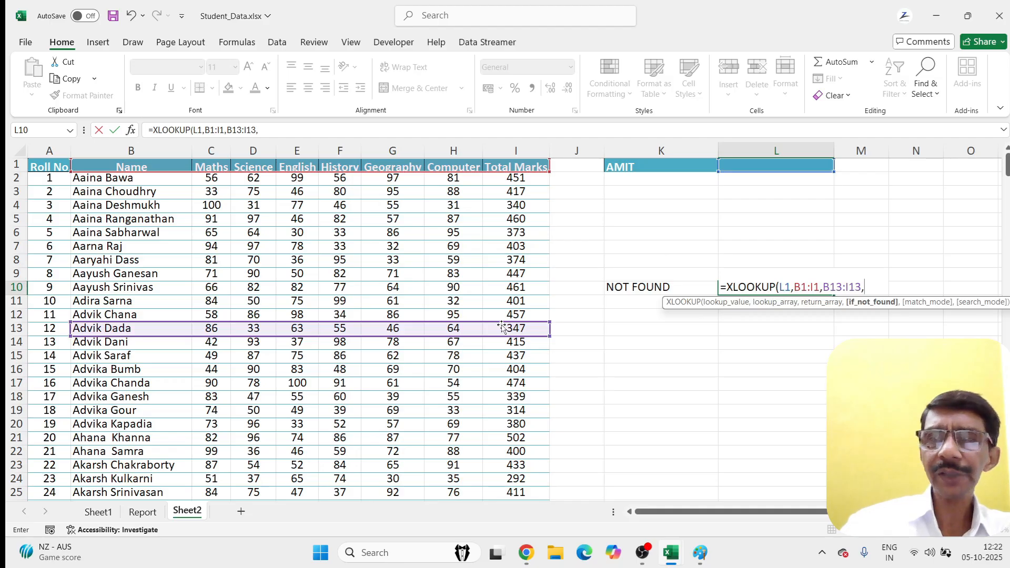
{"action": "type", "text": "0)"}
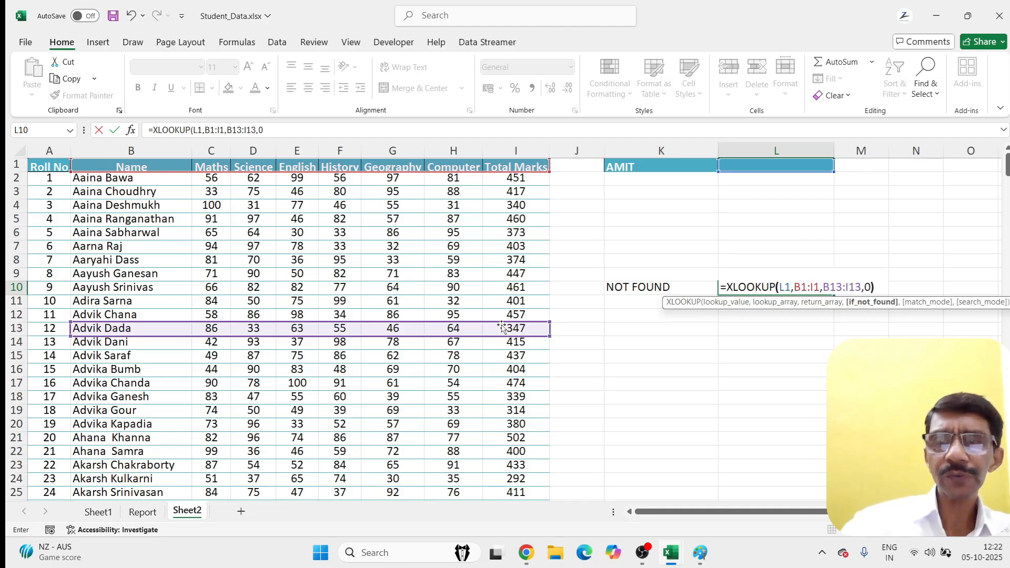
{"action": "key", "text": "Return"}
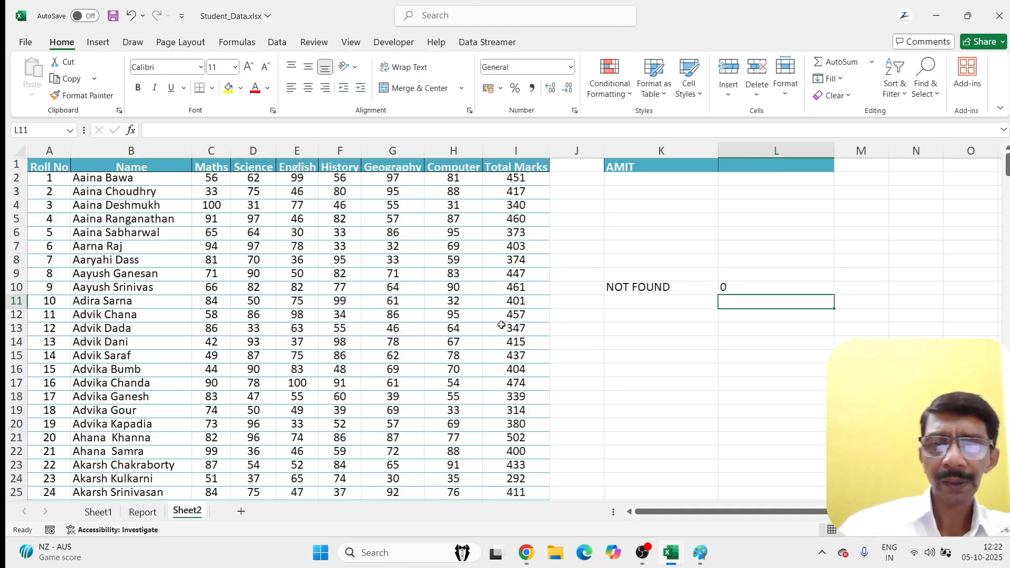
Step: Enter HISTORY as the subject in L1 so the L10 lookup returns 55
{"action": "left_click", "coordinate": [741, 287]}
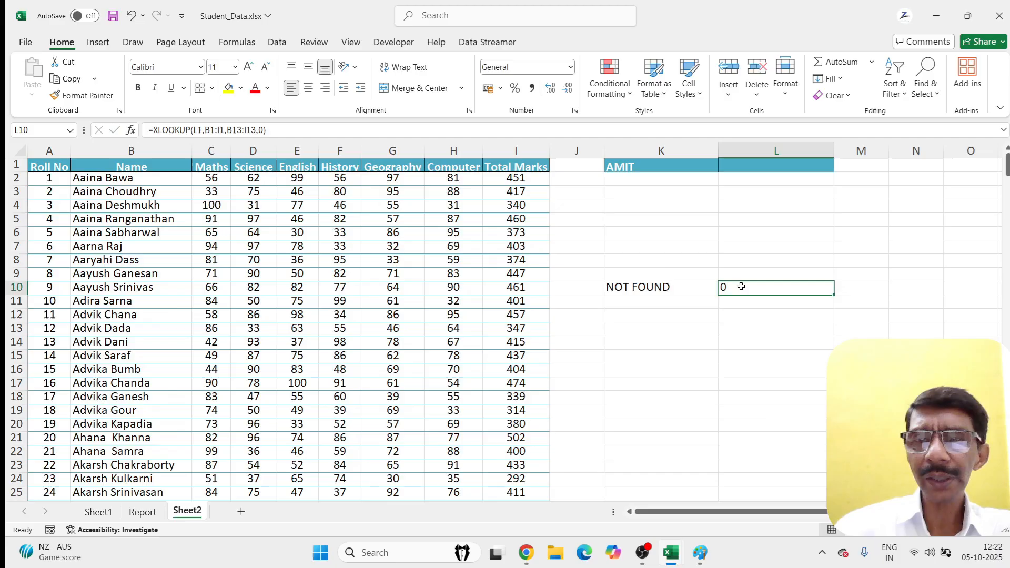
{"action": "left_click", "coordinate": [745, 165]}
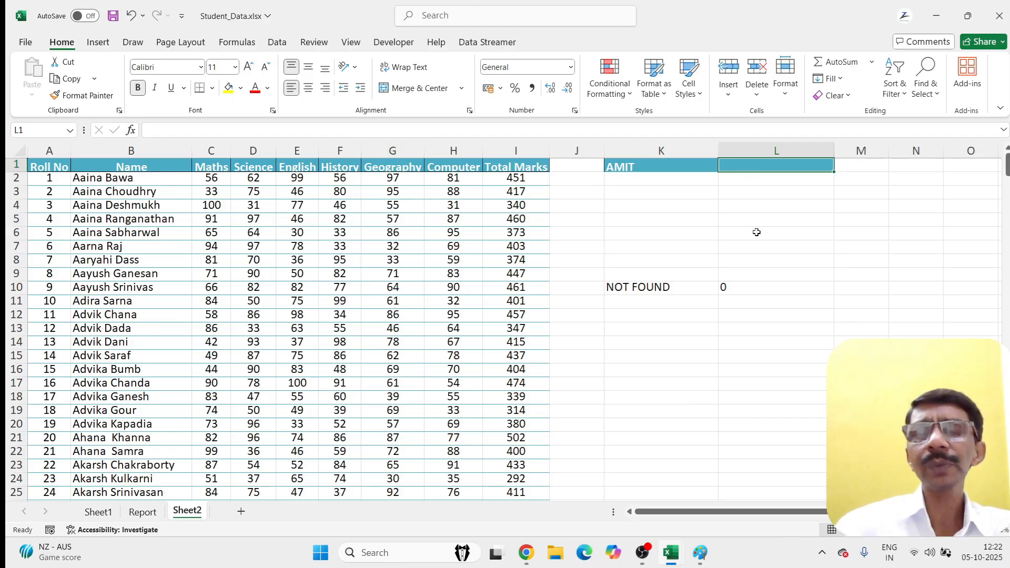
{"action": "type", "text": "HISTORY"}
{"action": "key", "text": "Return"}
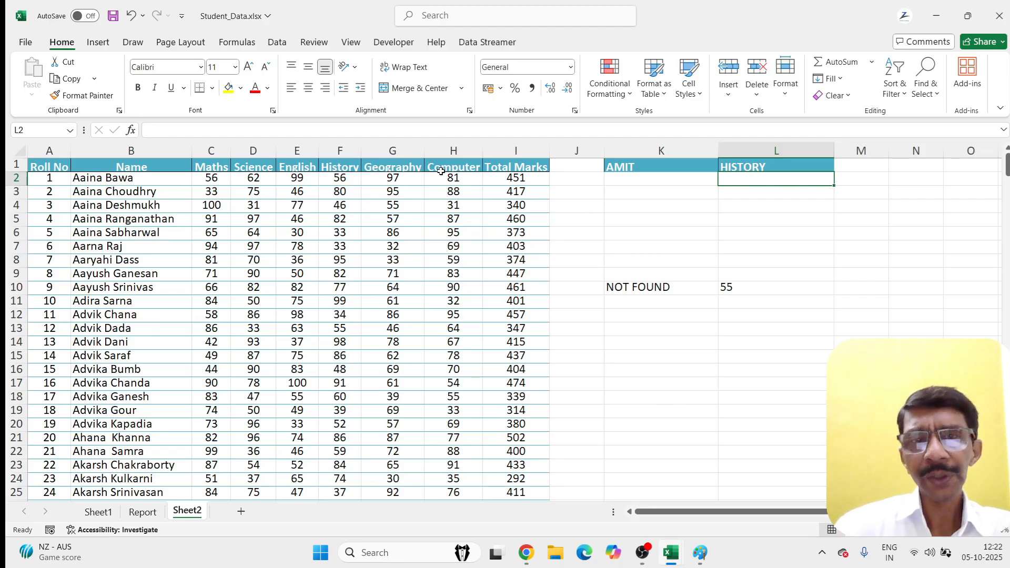
Step: Overwrite L1 with COMPUTER, making L10 return 64
{"action": "left_click", "coordinate": [769, 166]}
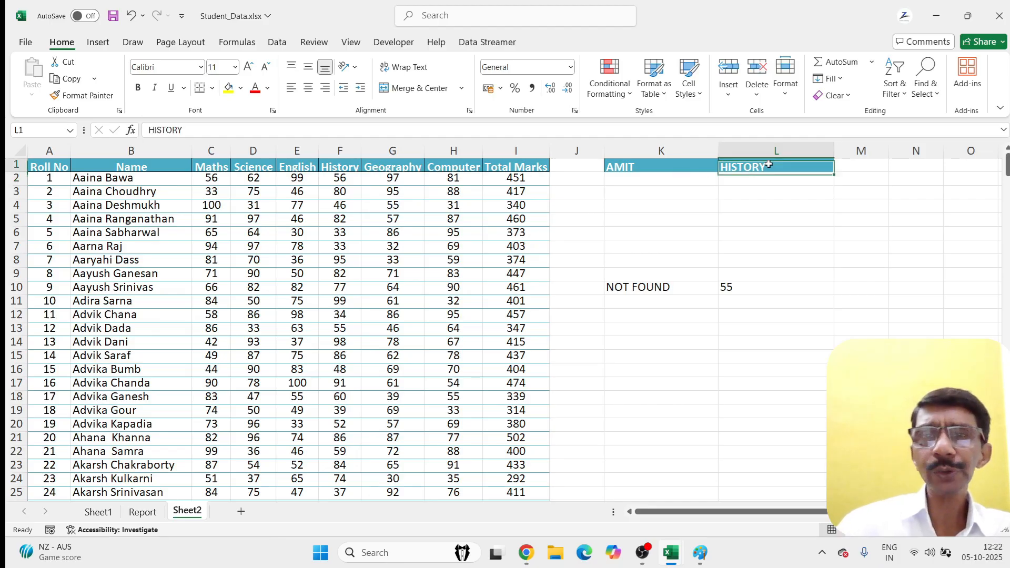
{"action": "type", "text": "COMPUTER"}
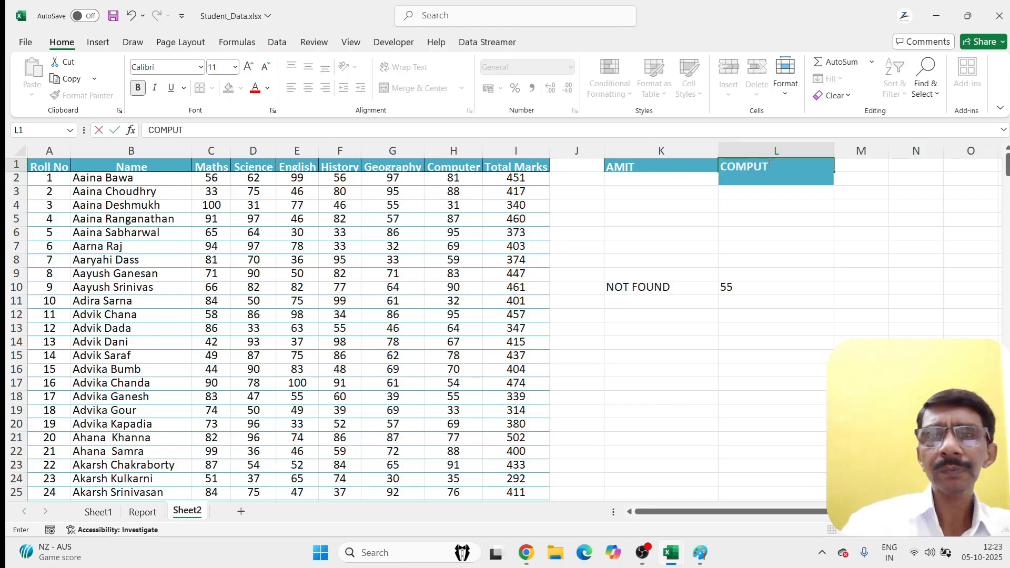
{"action": "key", "text": "Return"}
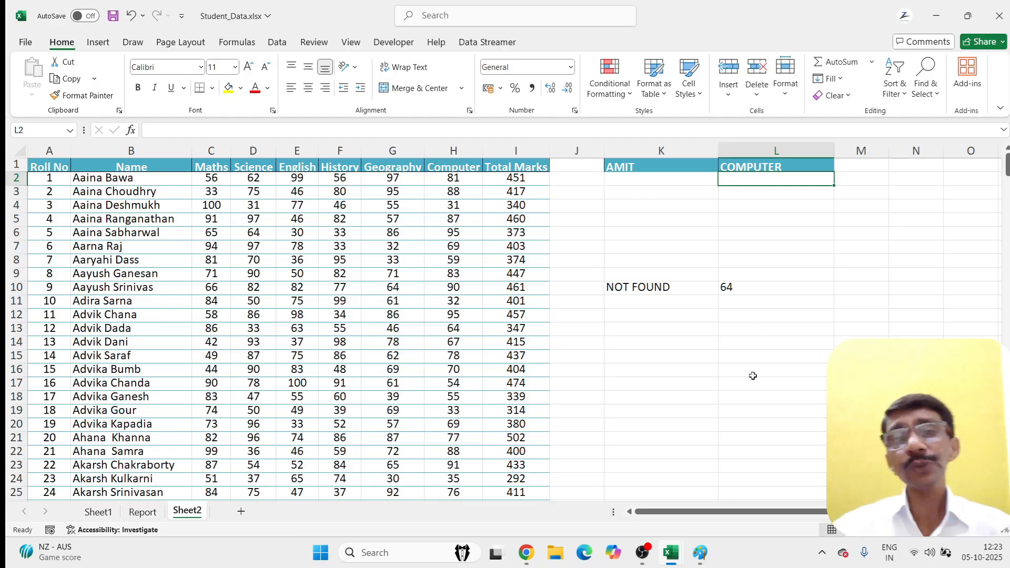